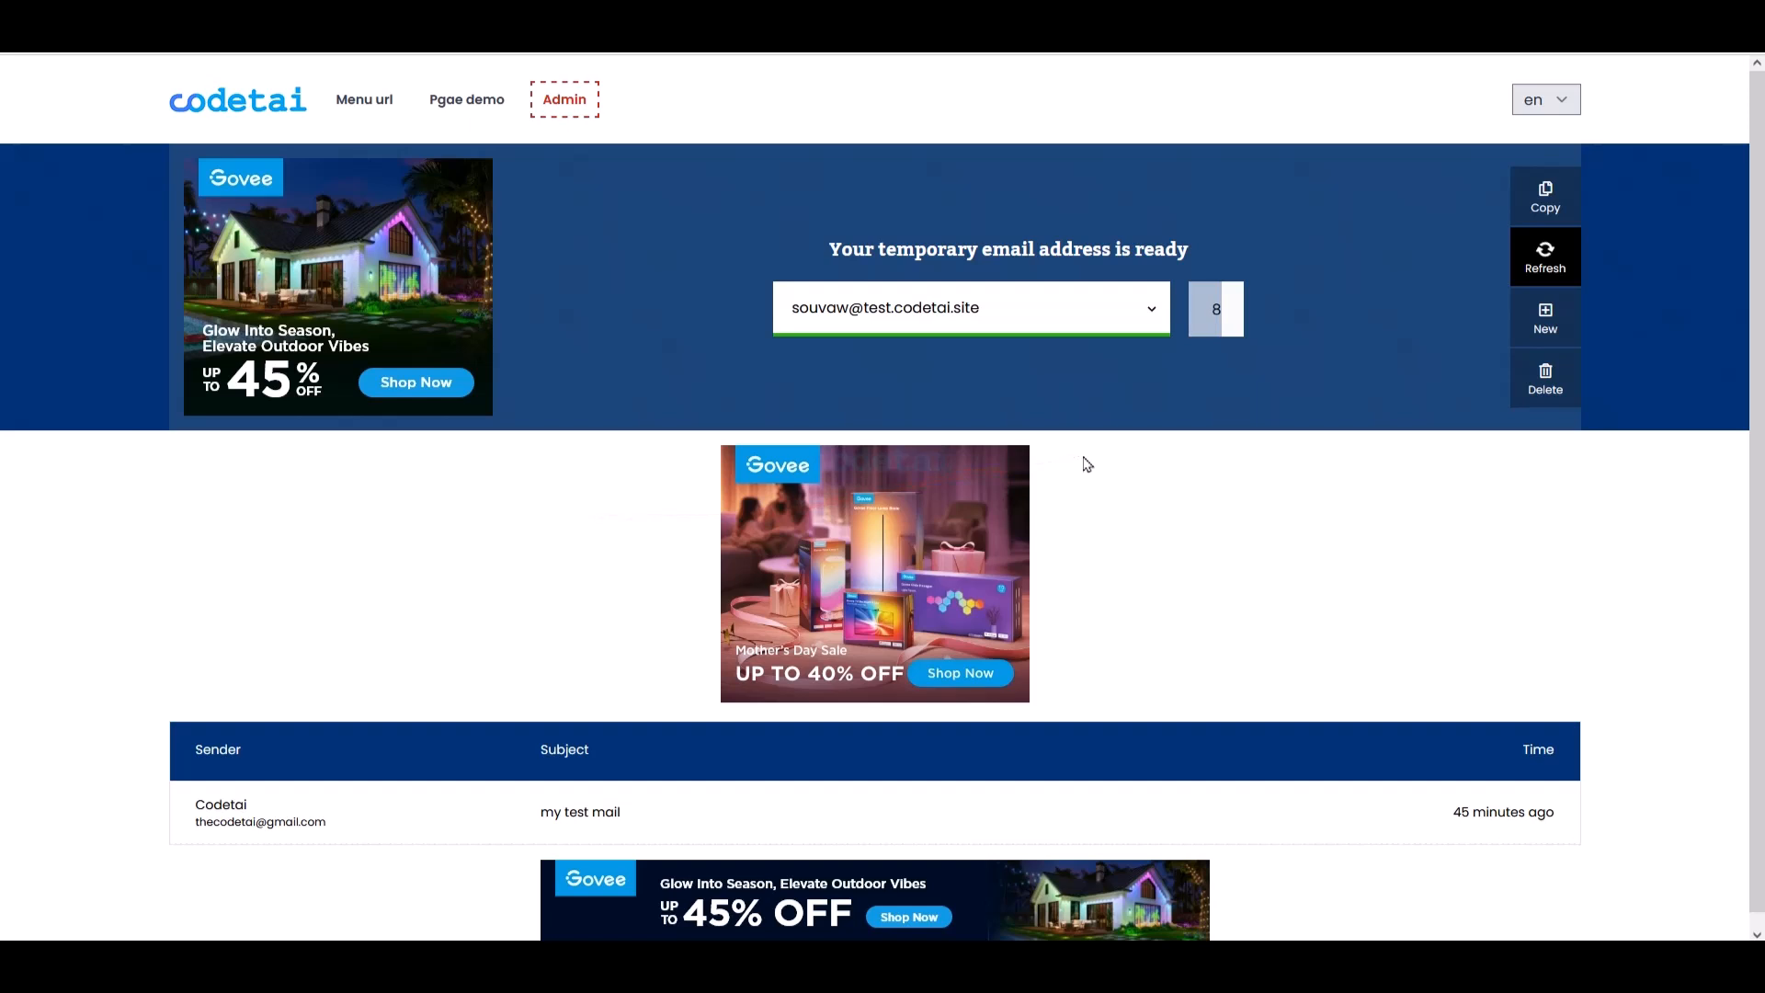
- Start a new custom temporary address and choose the test.codetai.site domain
mouse_move(201, 150)
mouse_down()
mouse_move(515, 415)
mouse_move(526, 458)
mouse_up()
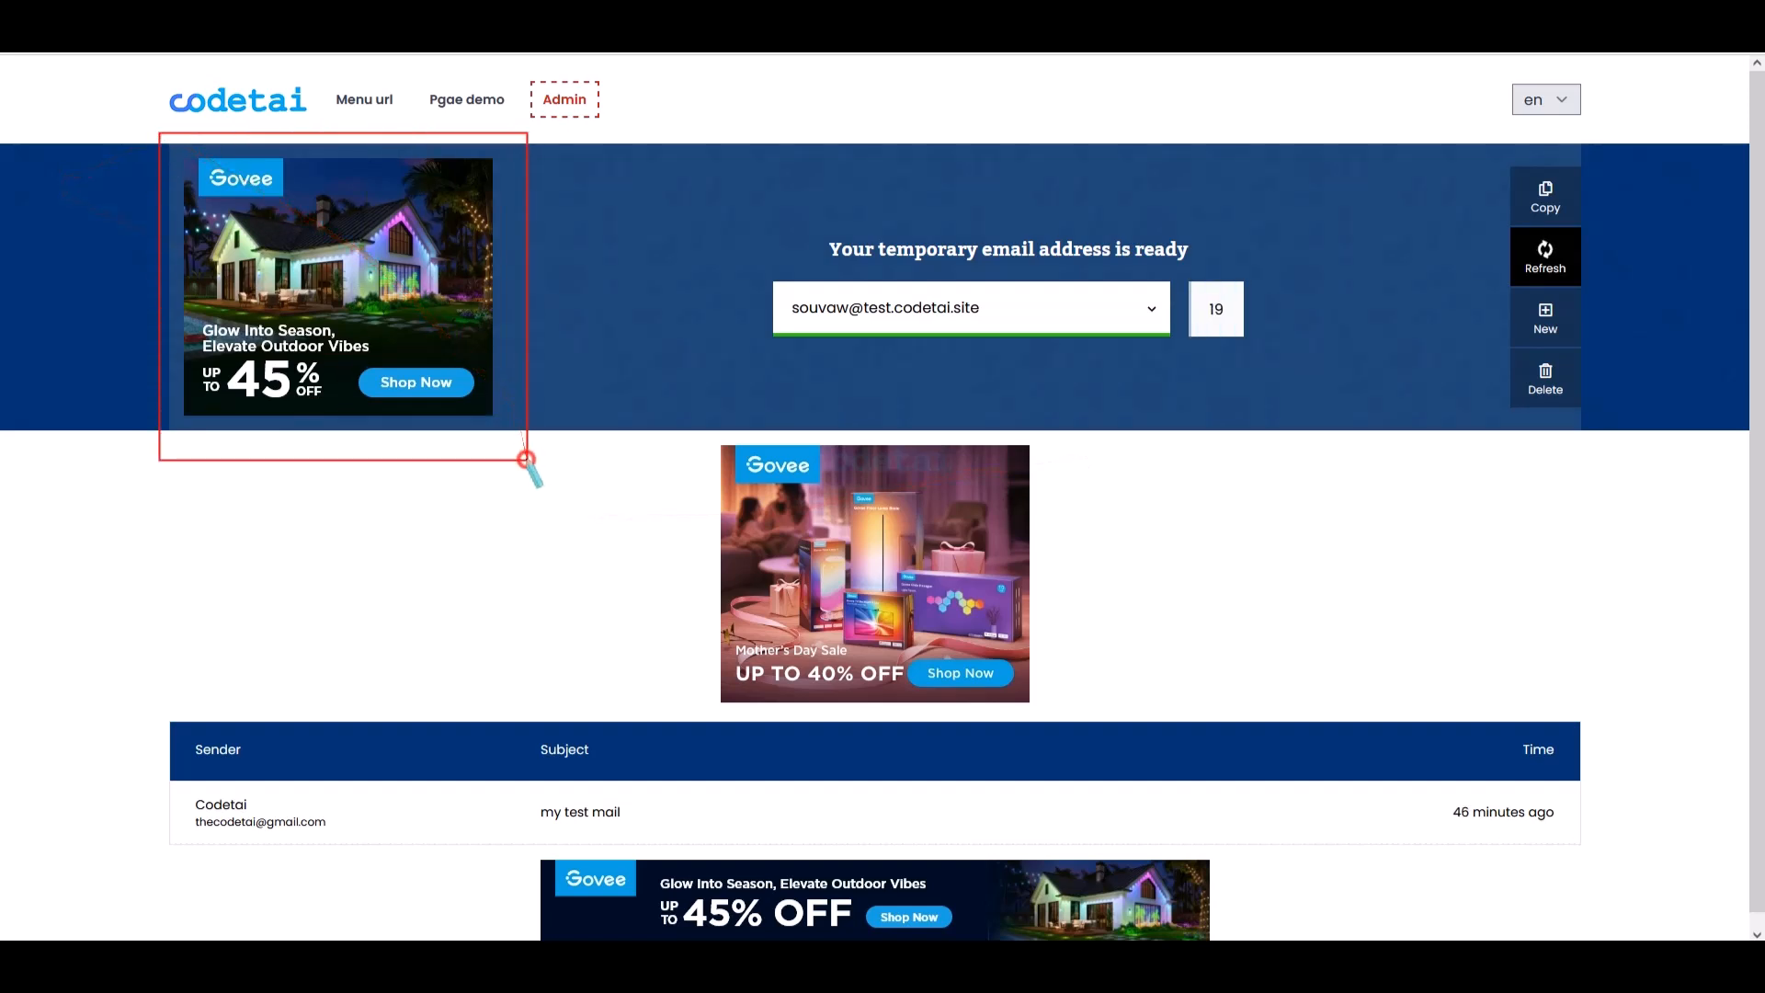
drag(960, 515, 1063, 708)
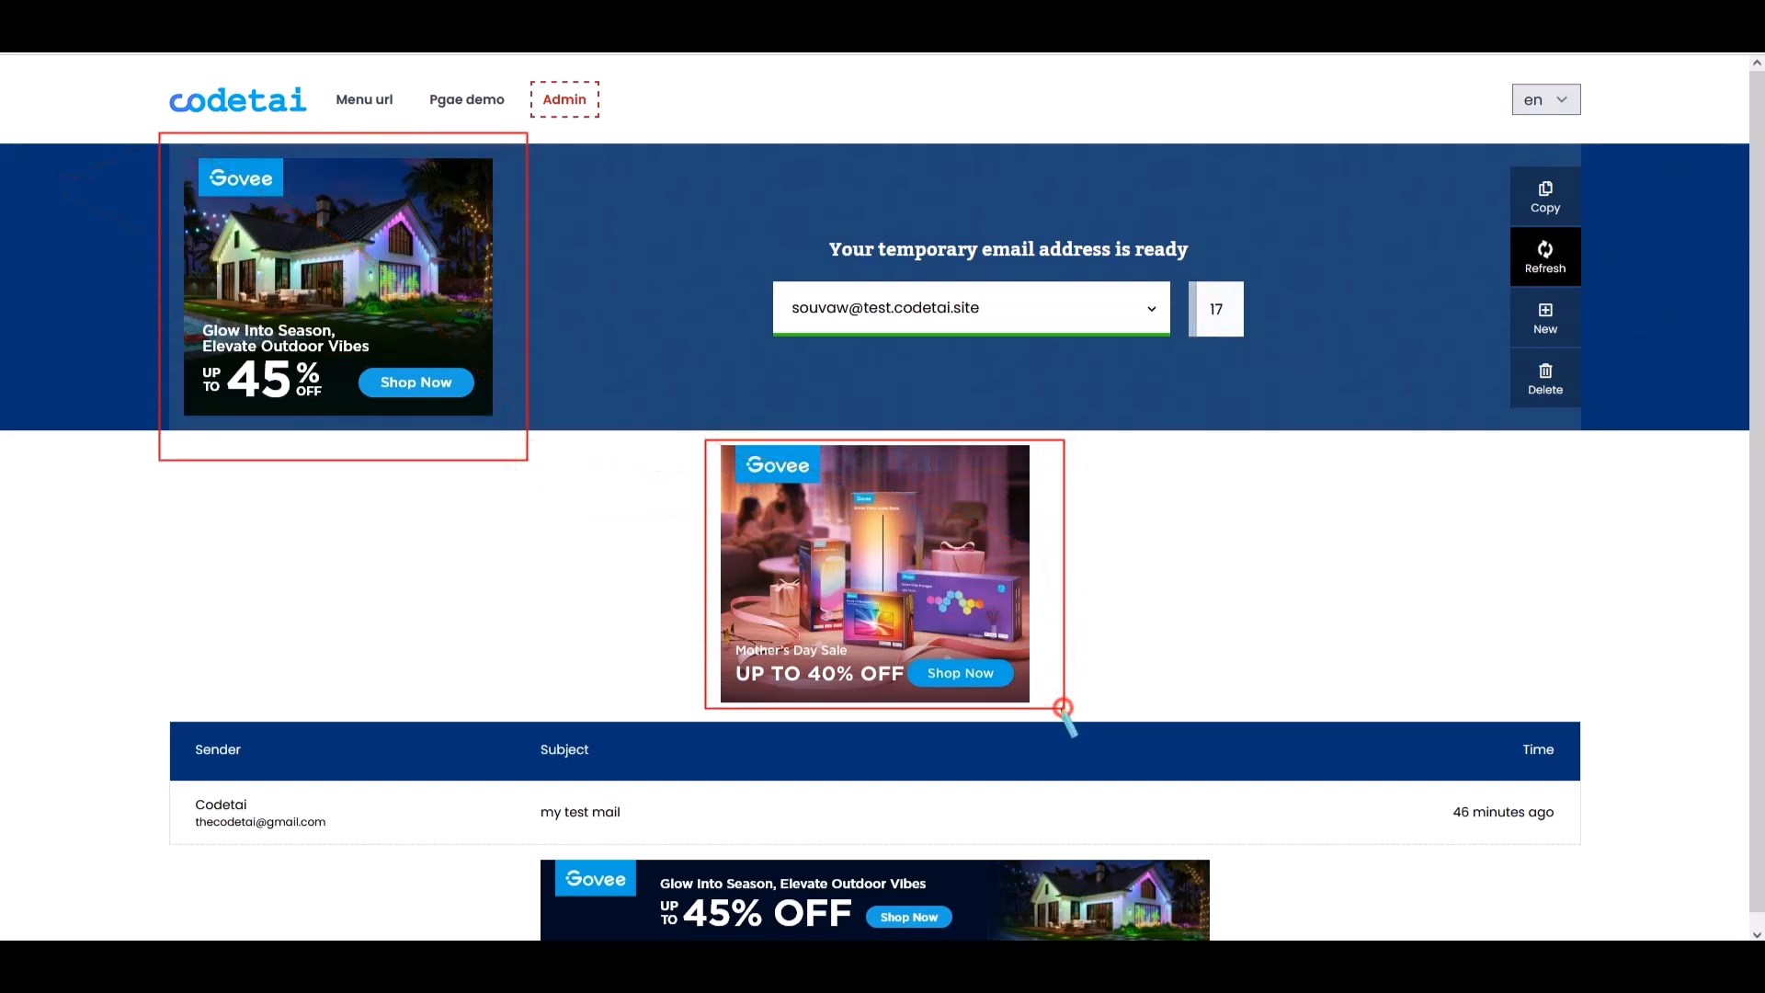
drag(616, 826, 1200, 655)
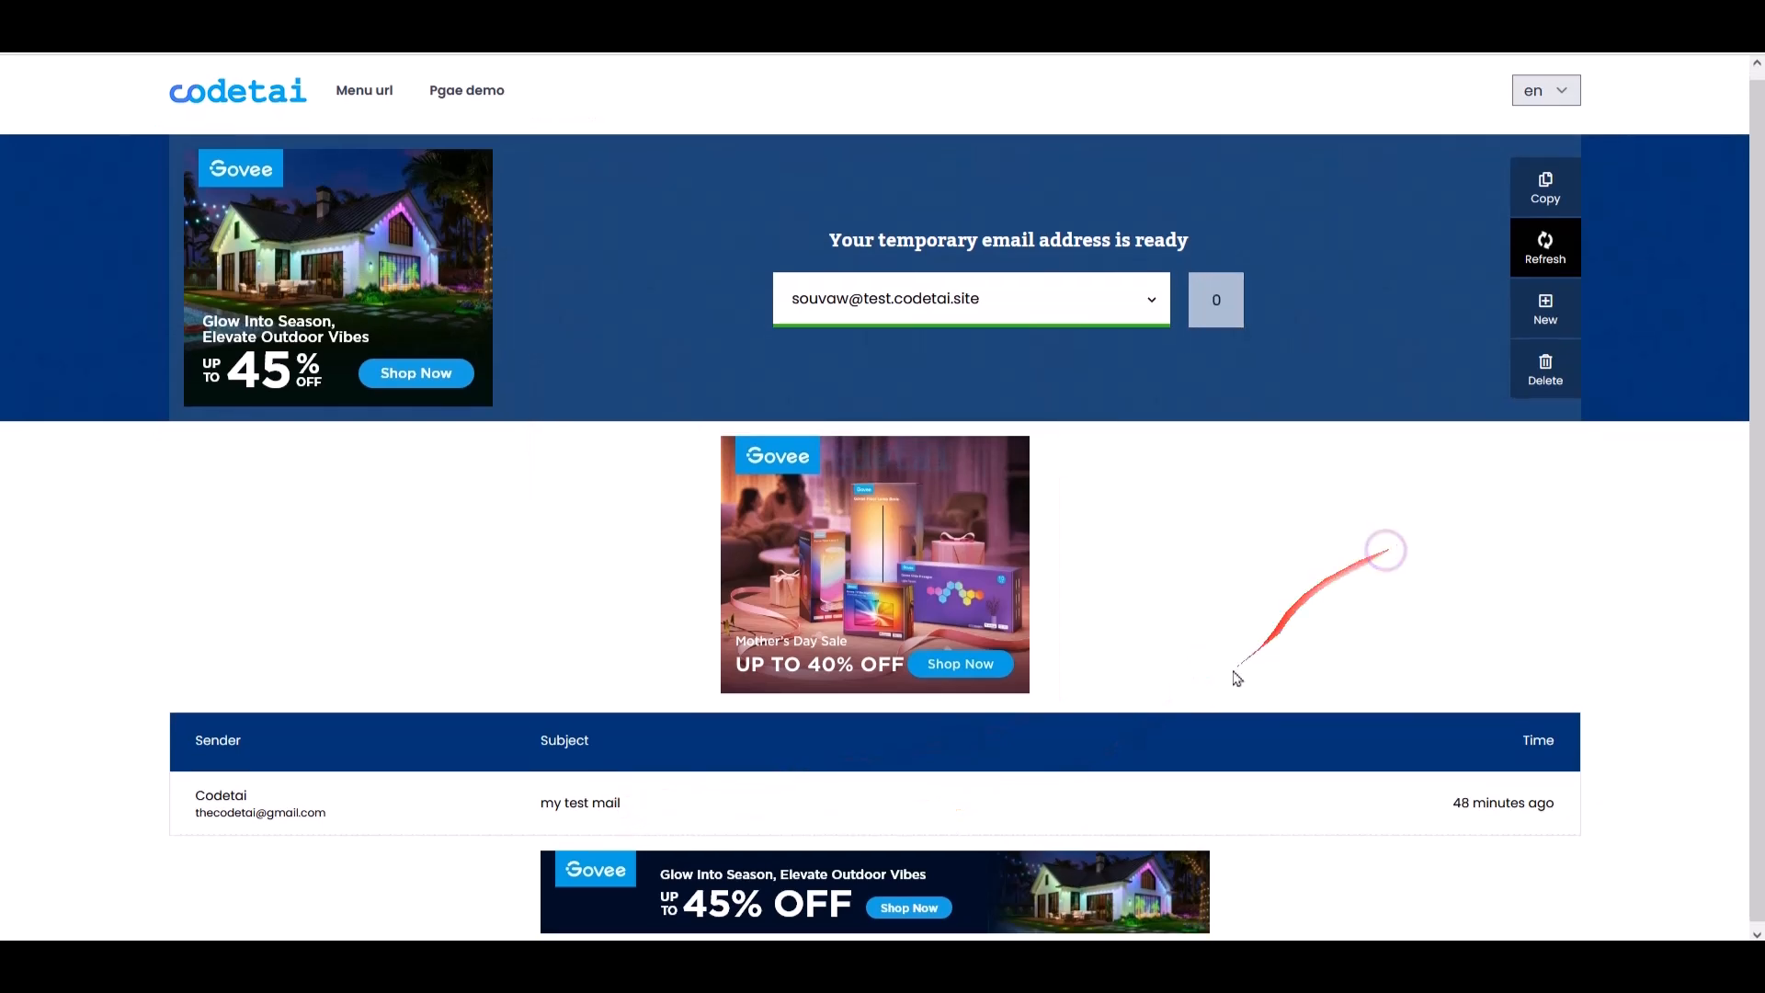
drag(926, 768, 1597, 677)
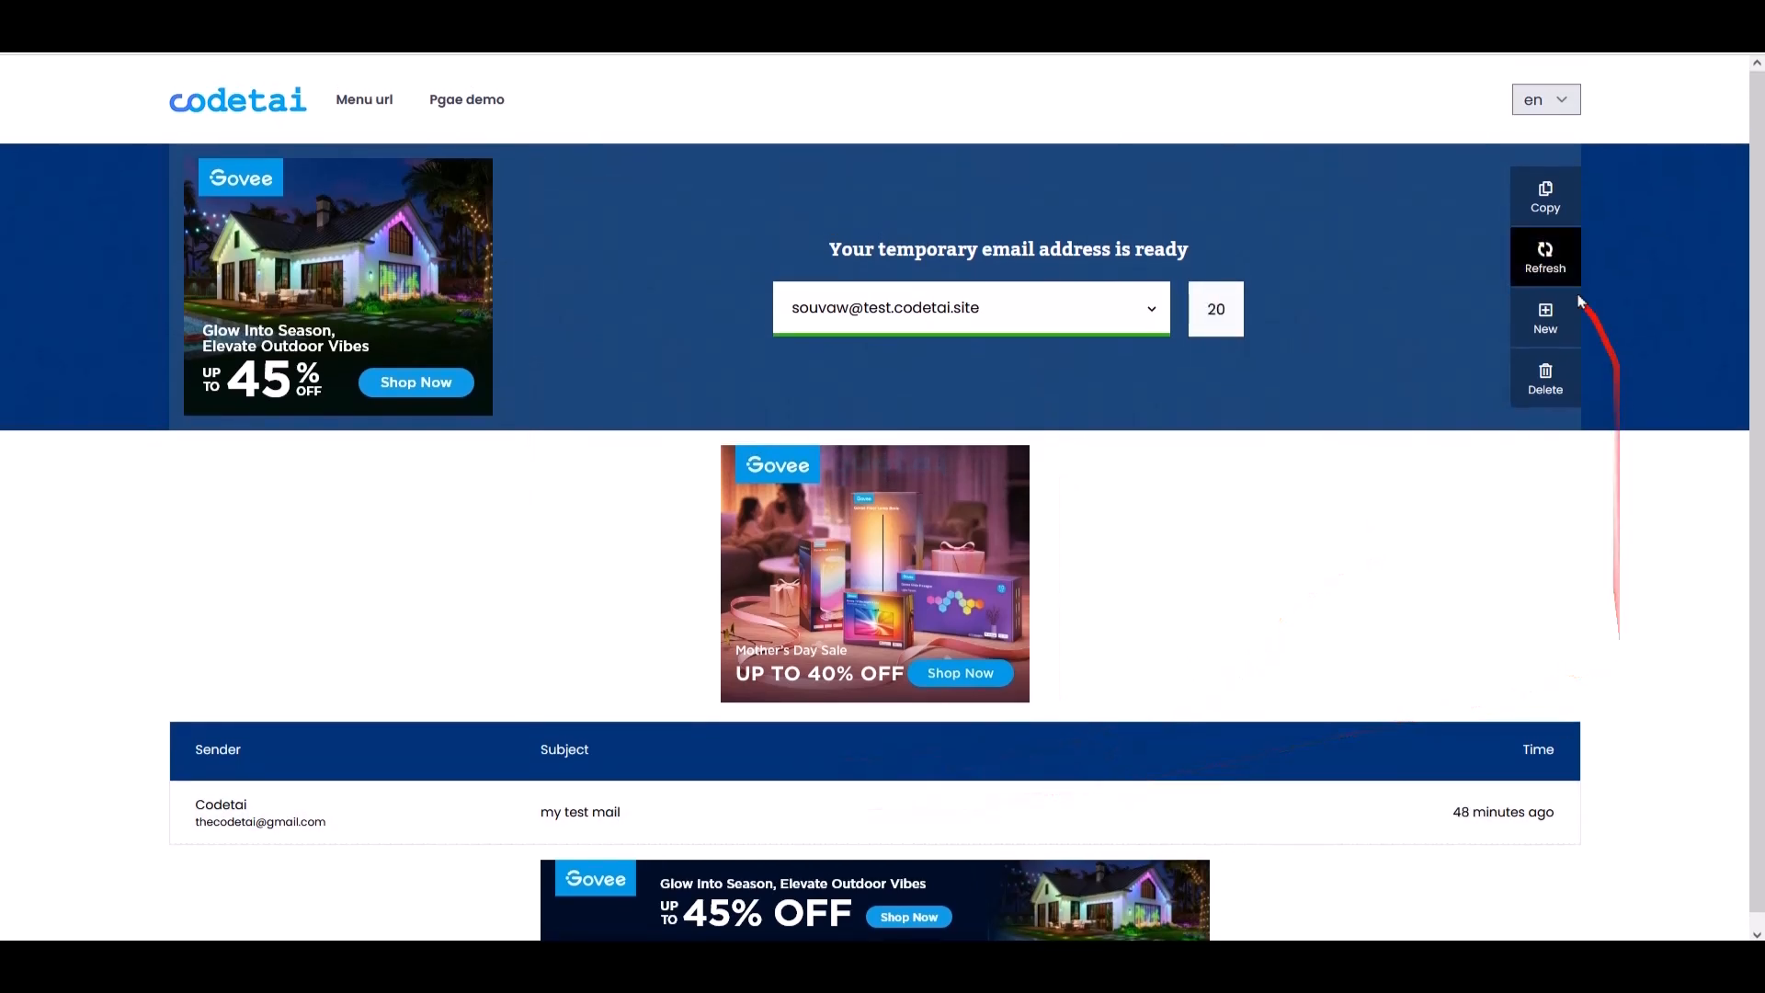
click(1546, 317)
click(973, 213)
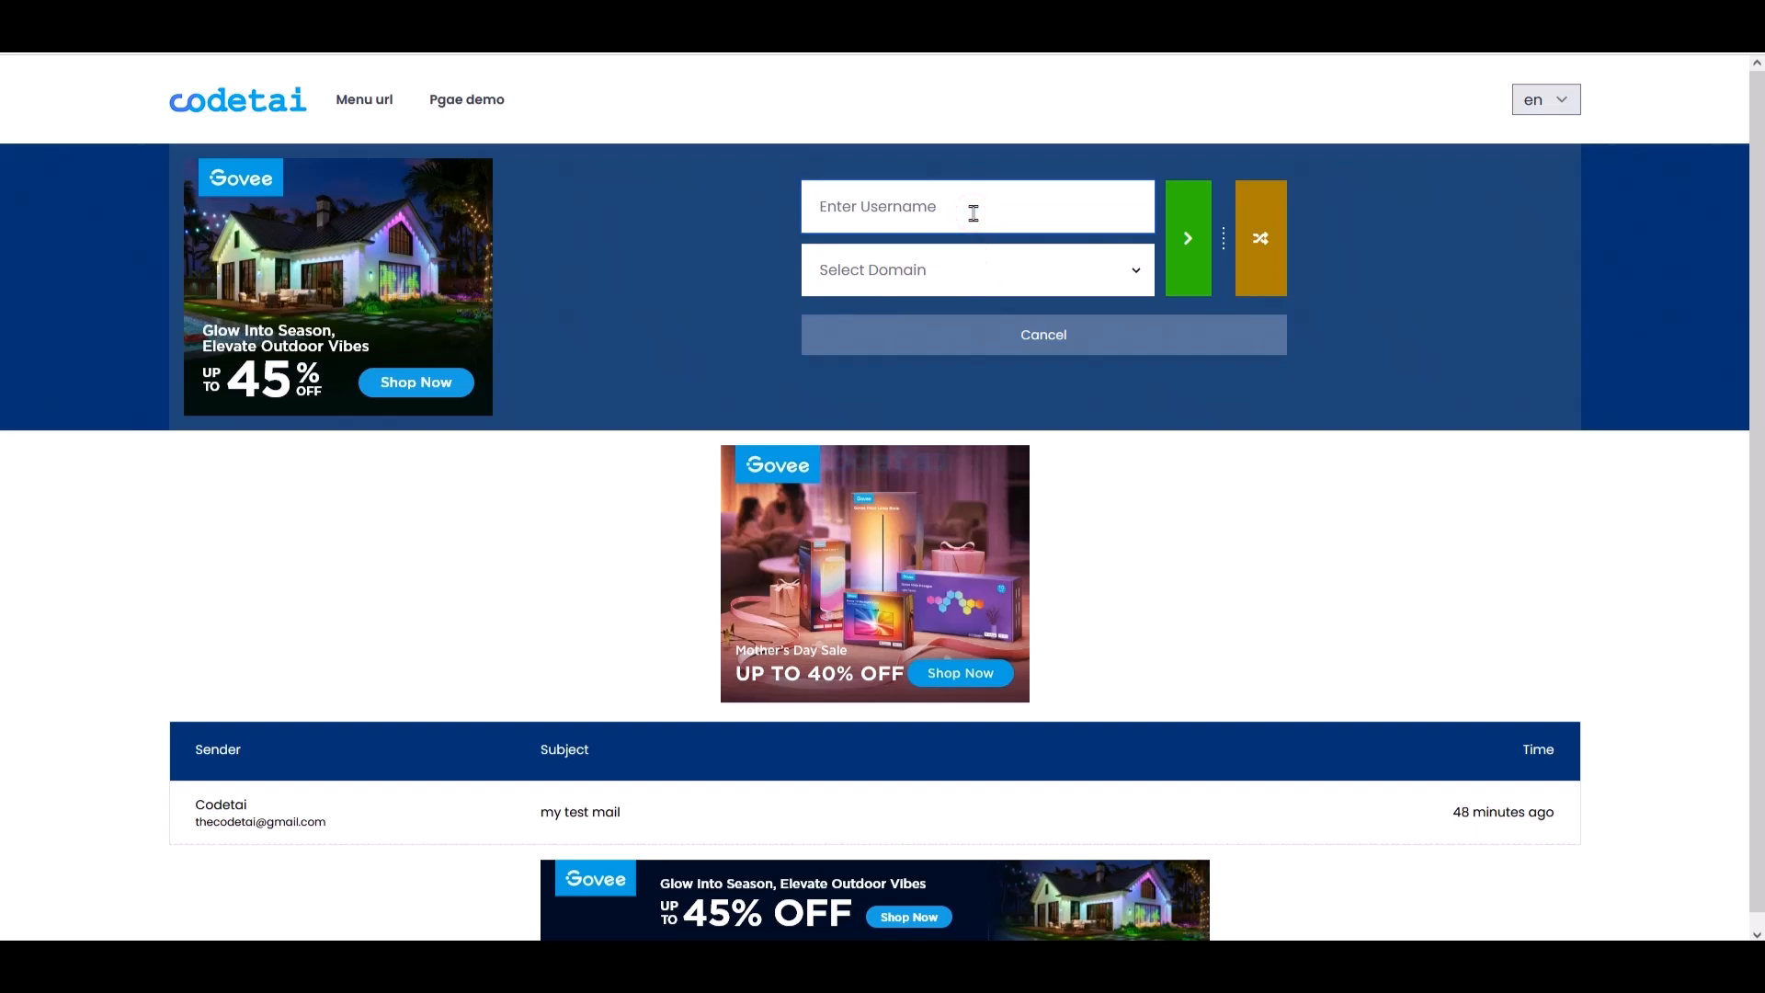
click(1134, 269)
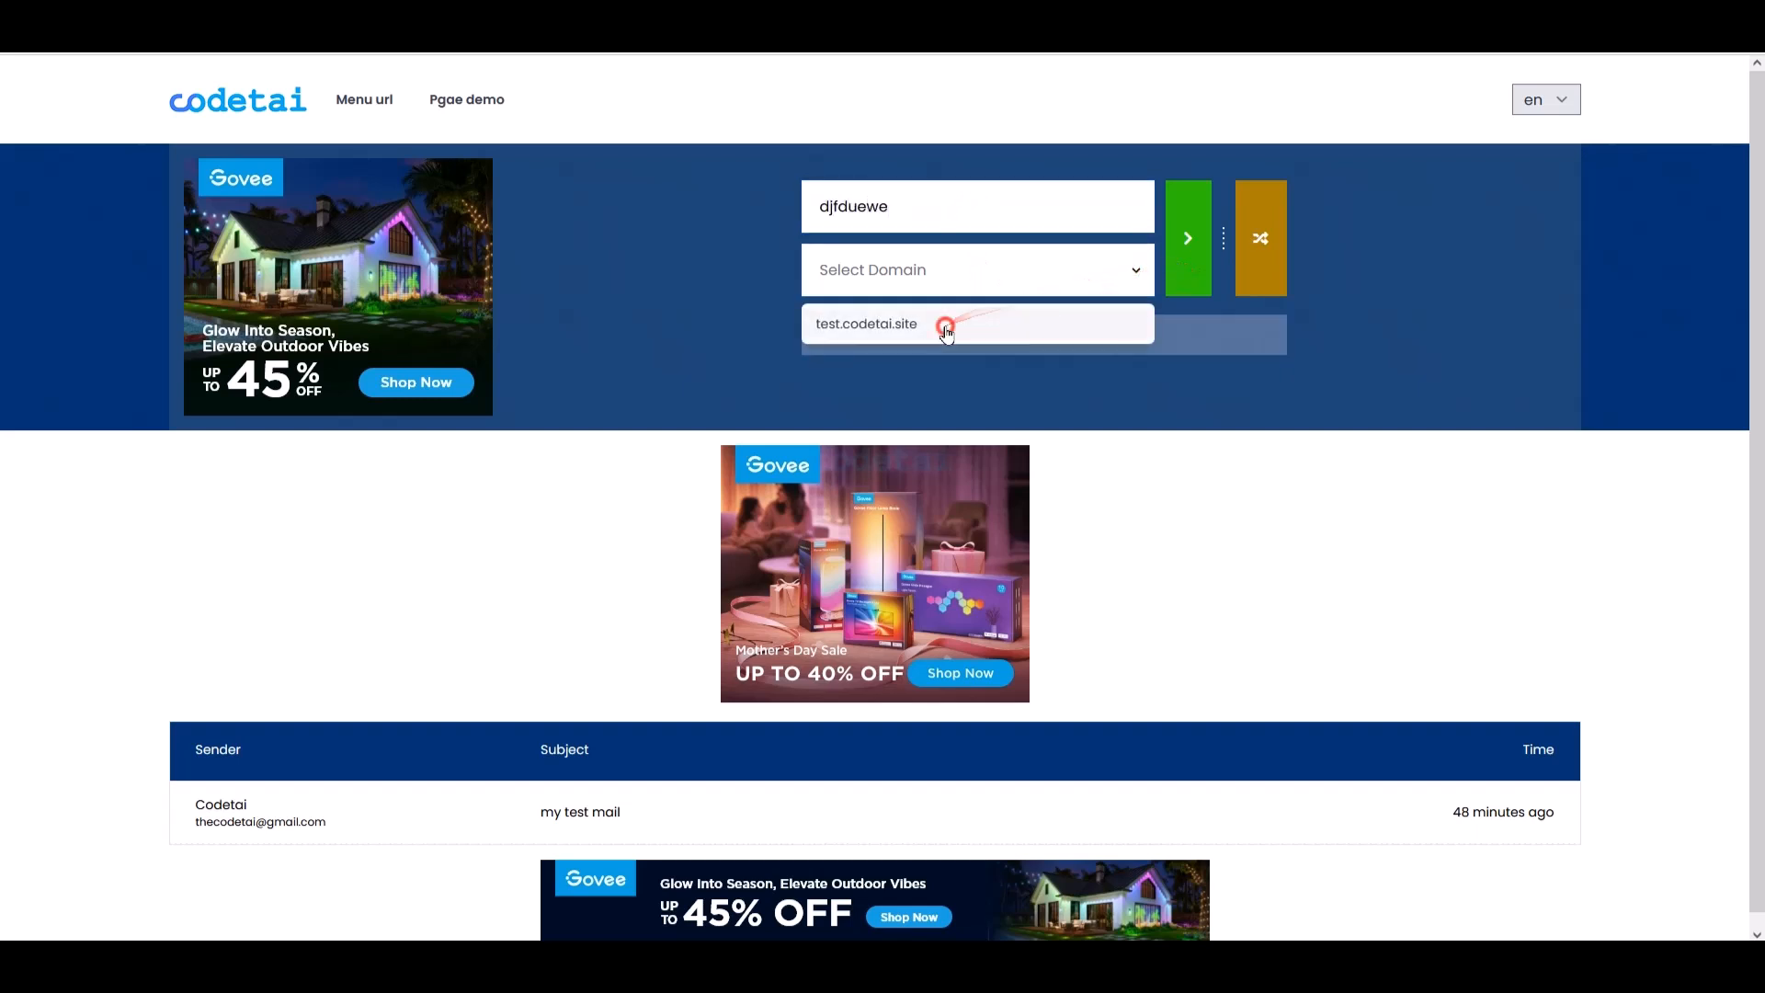
click(946, 320)
- Submit the new address and move to the admin password field on the backend login
scroll(988, 299, down, 1)
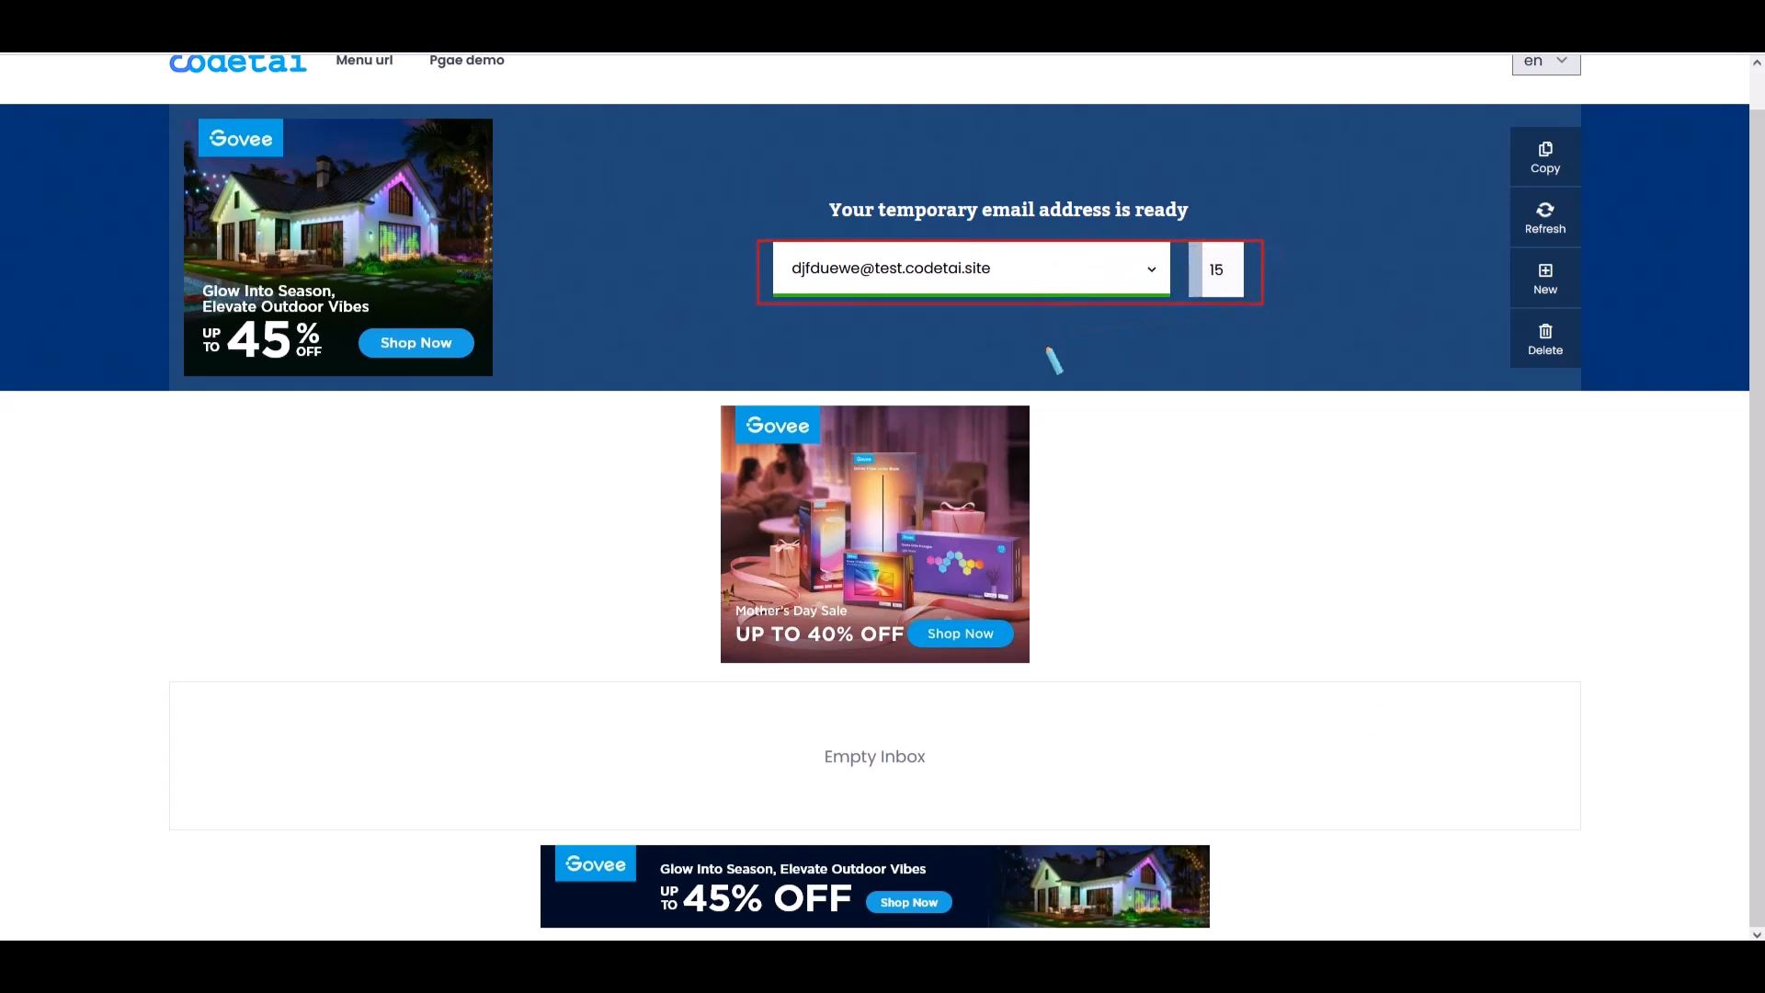
click(1376, 717)
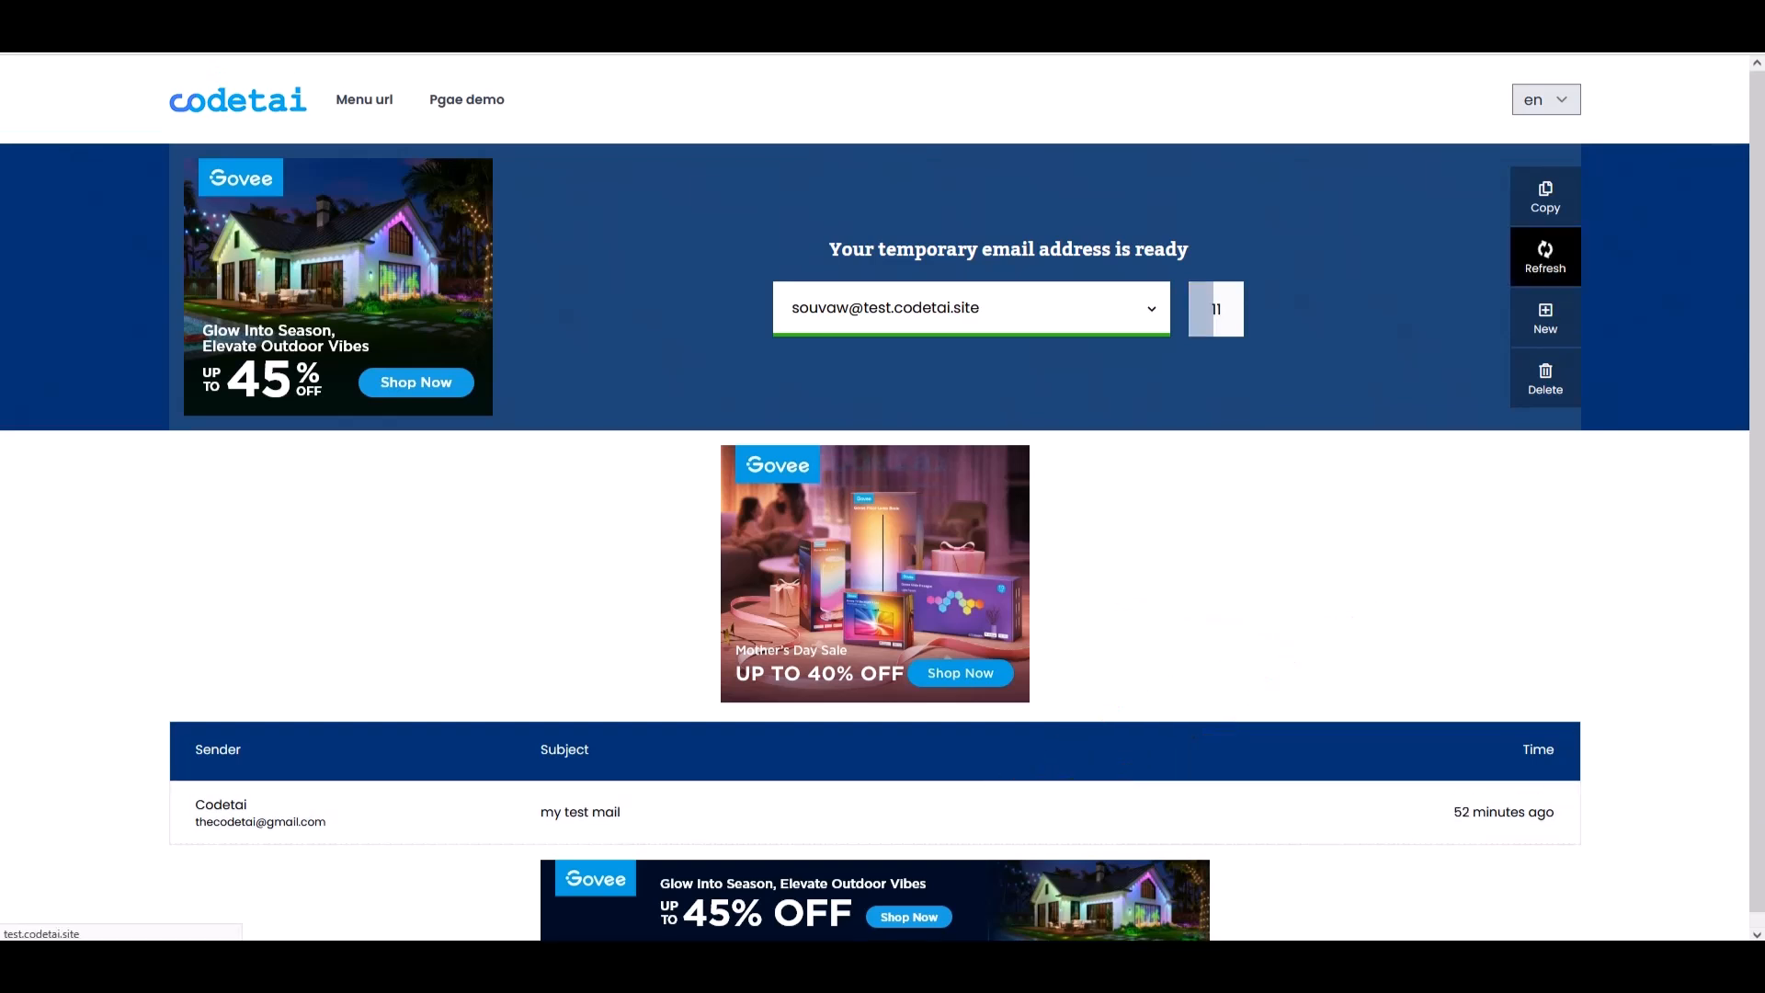
click(800, 536)
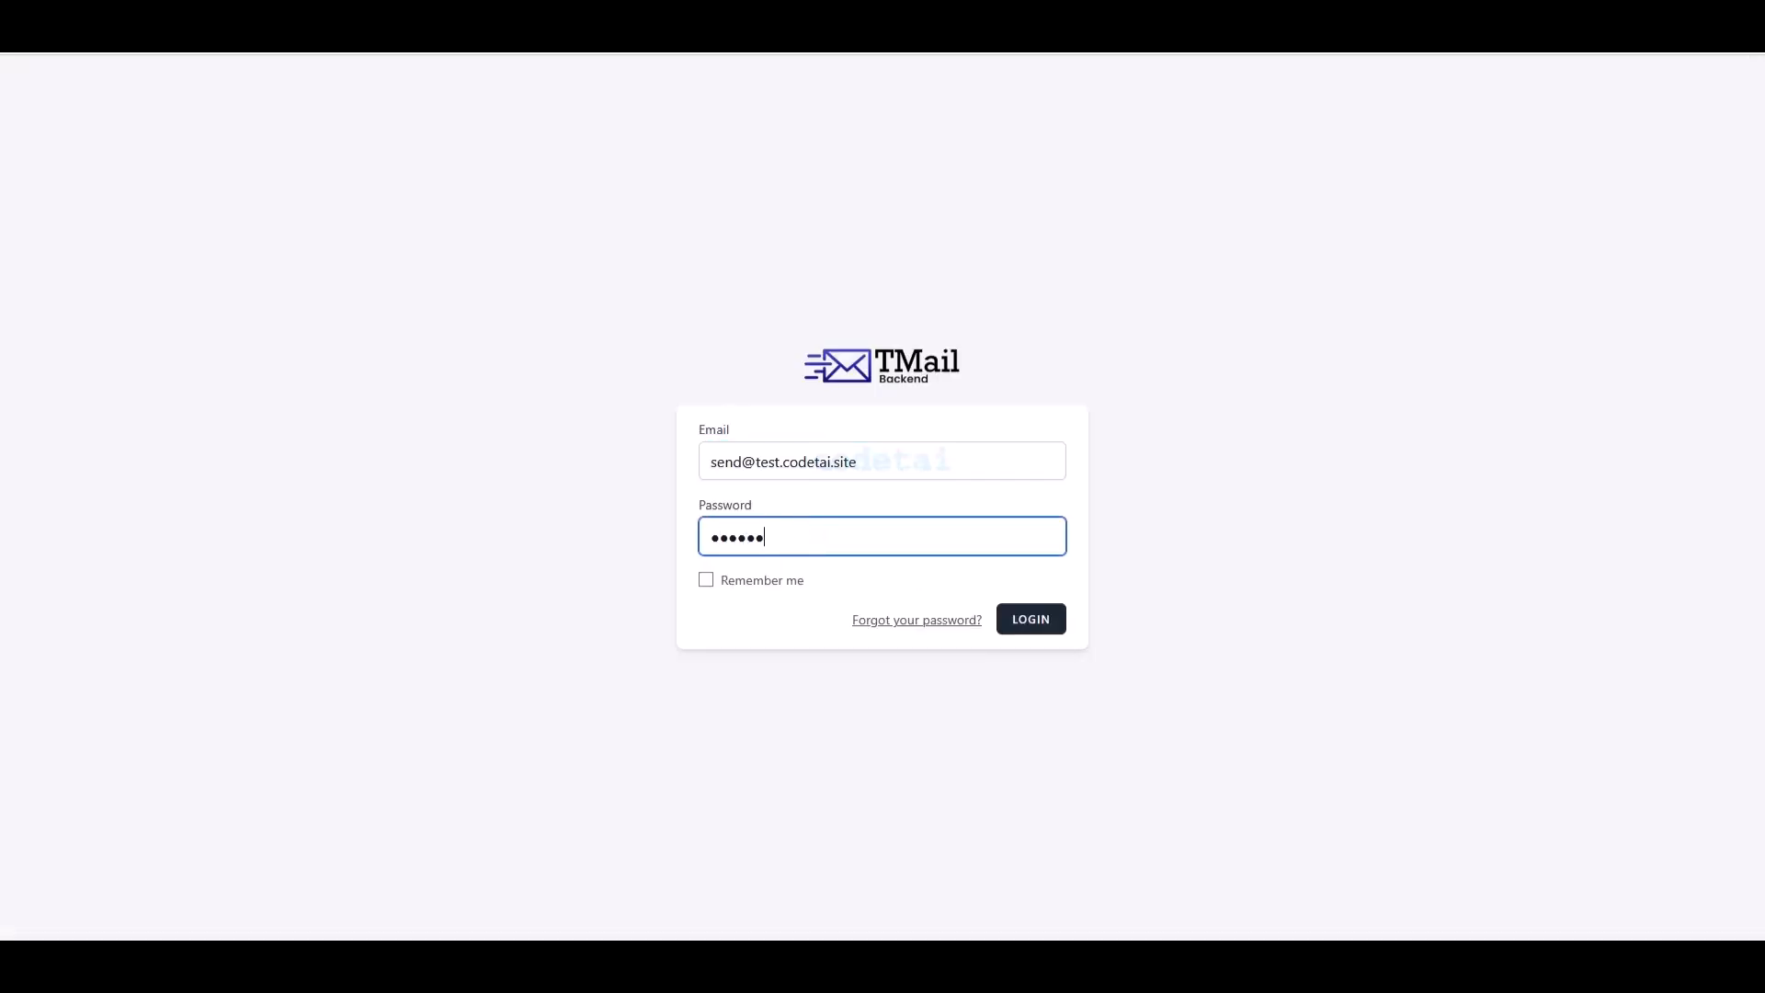
- Sign in to the TMail admin backend with Remember me ticked
text(●●●●●●●●●)
click(707, 579)
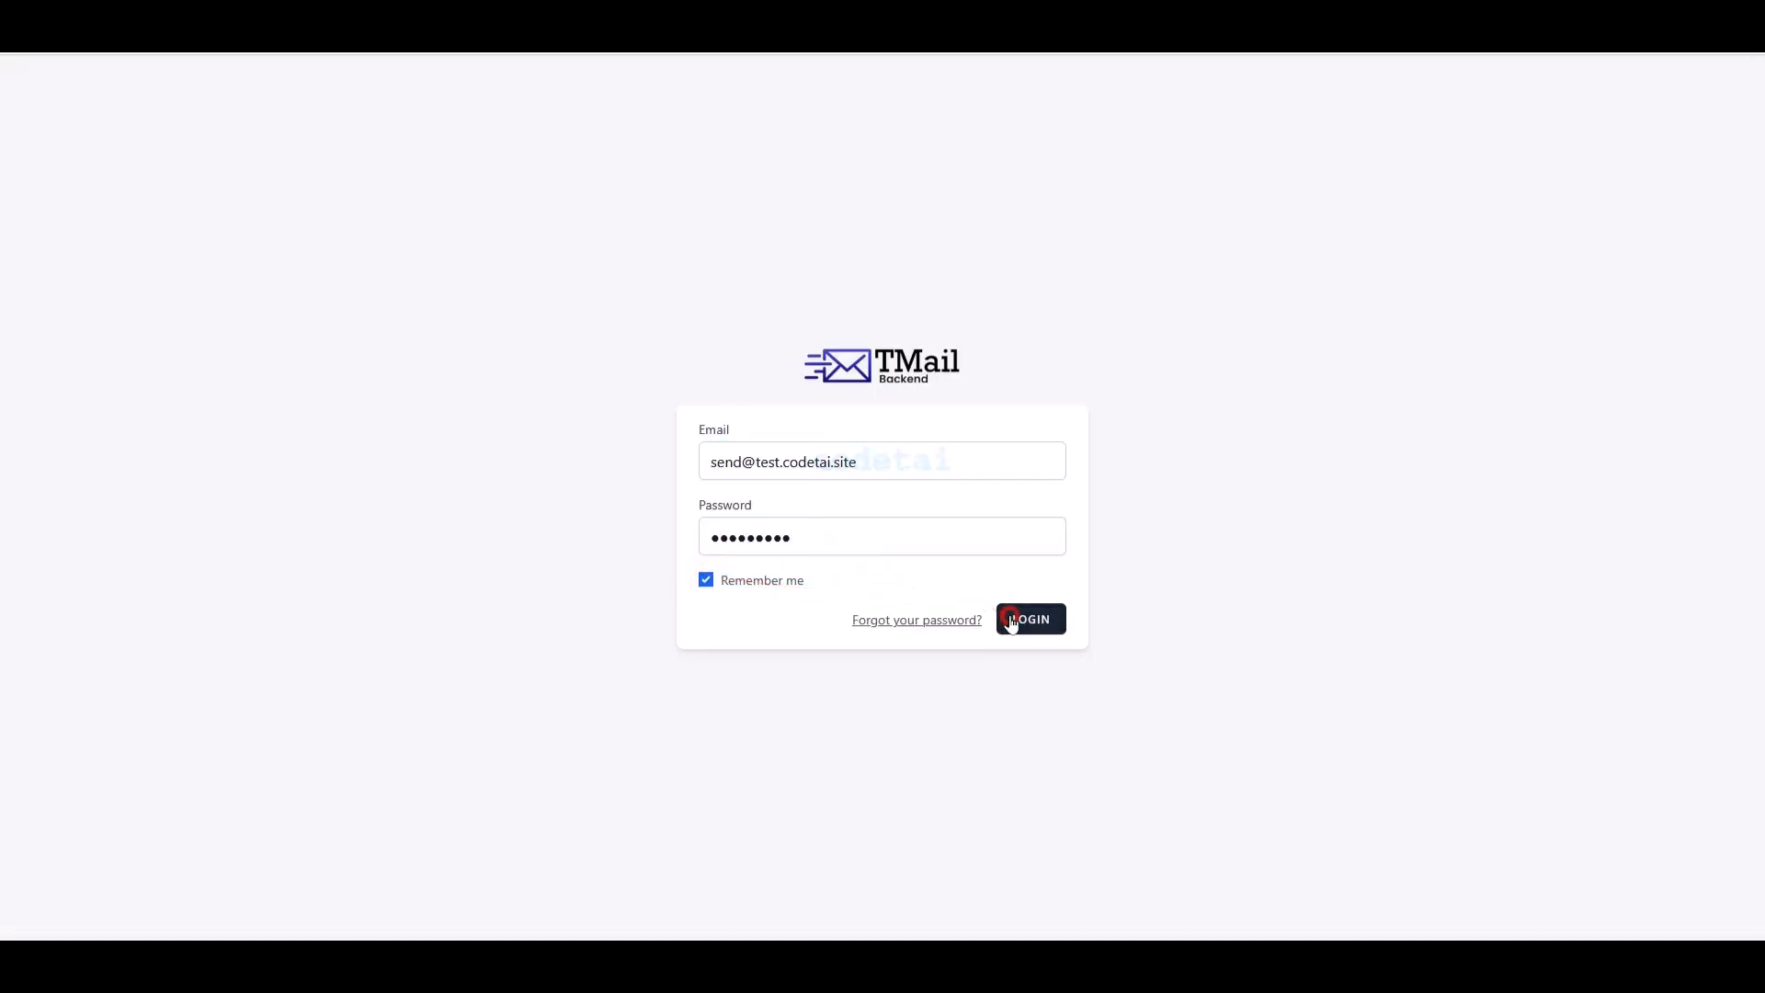
click(1011, 620)
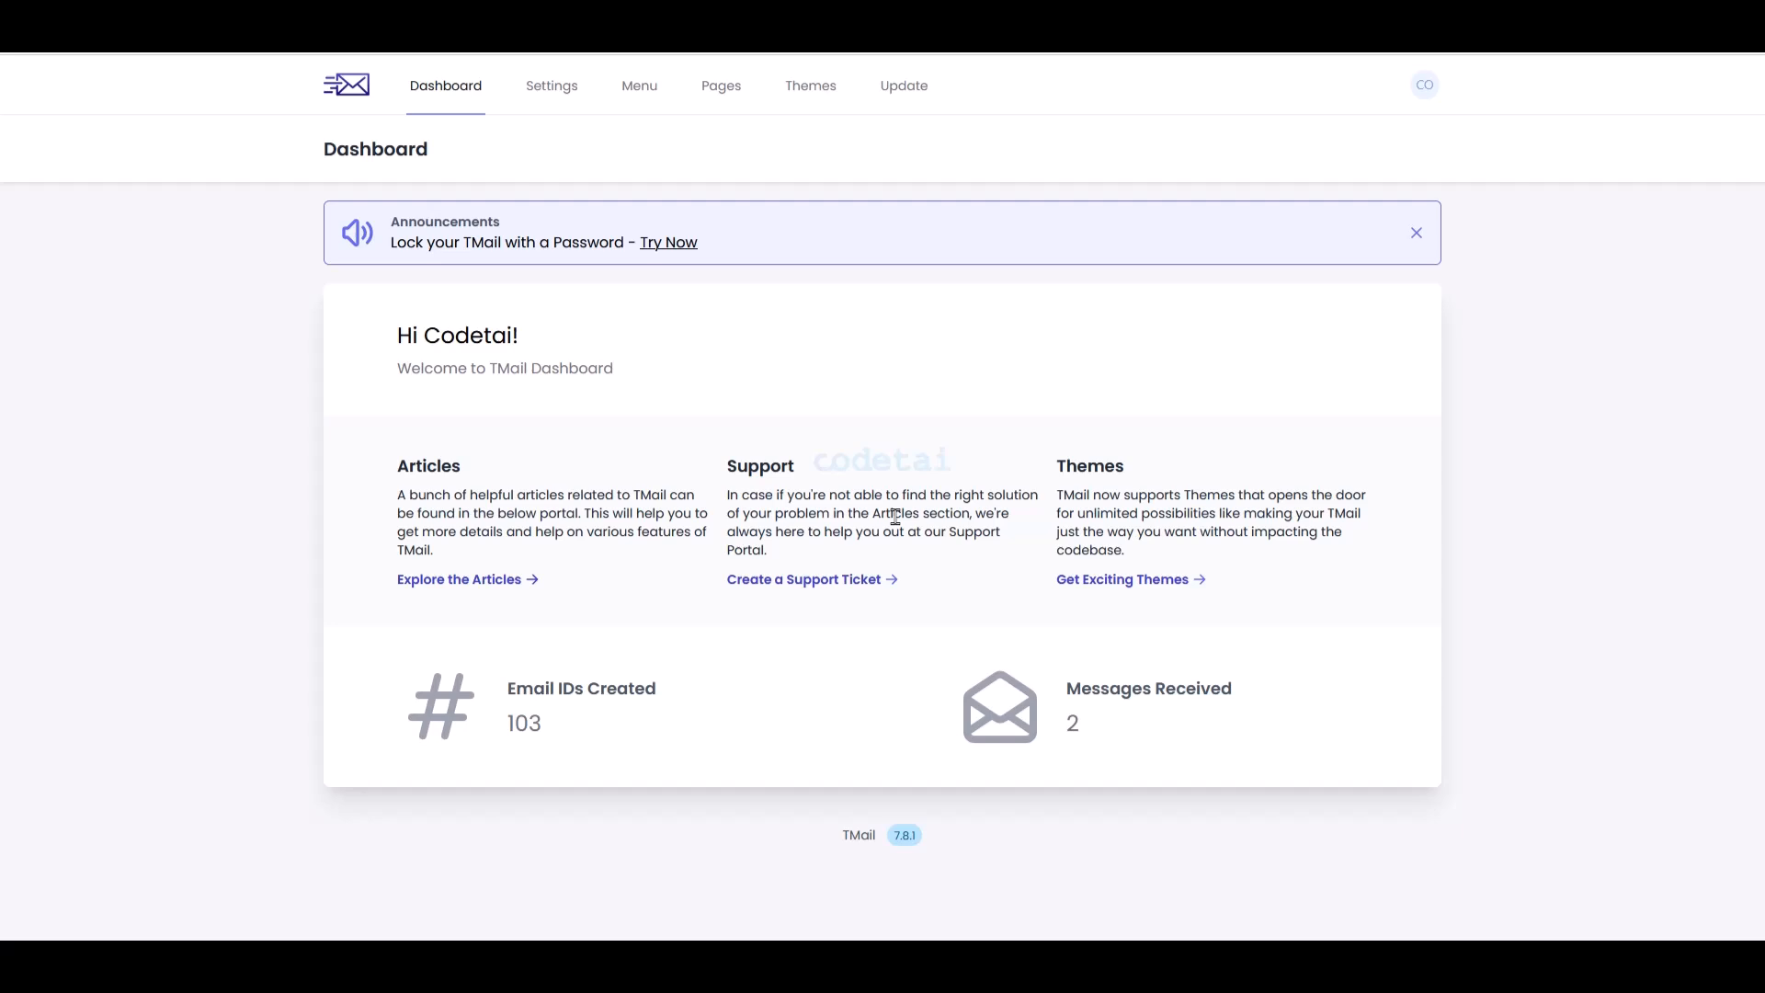
- Review every section of the admin Settings page
click(544, 85)
scroll(814, 483, down, 1)
scroll(814, 482, down, 10)
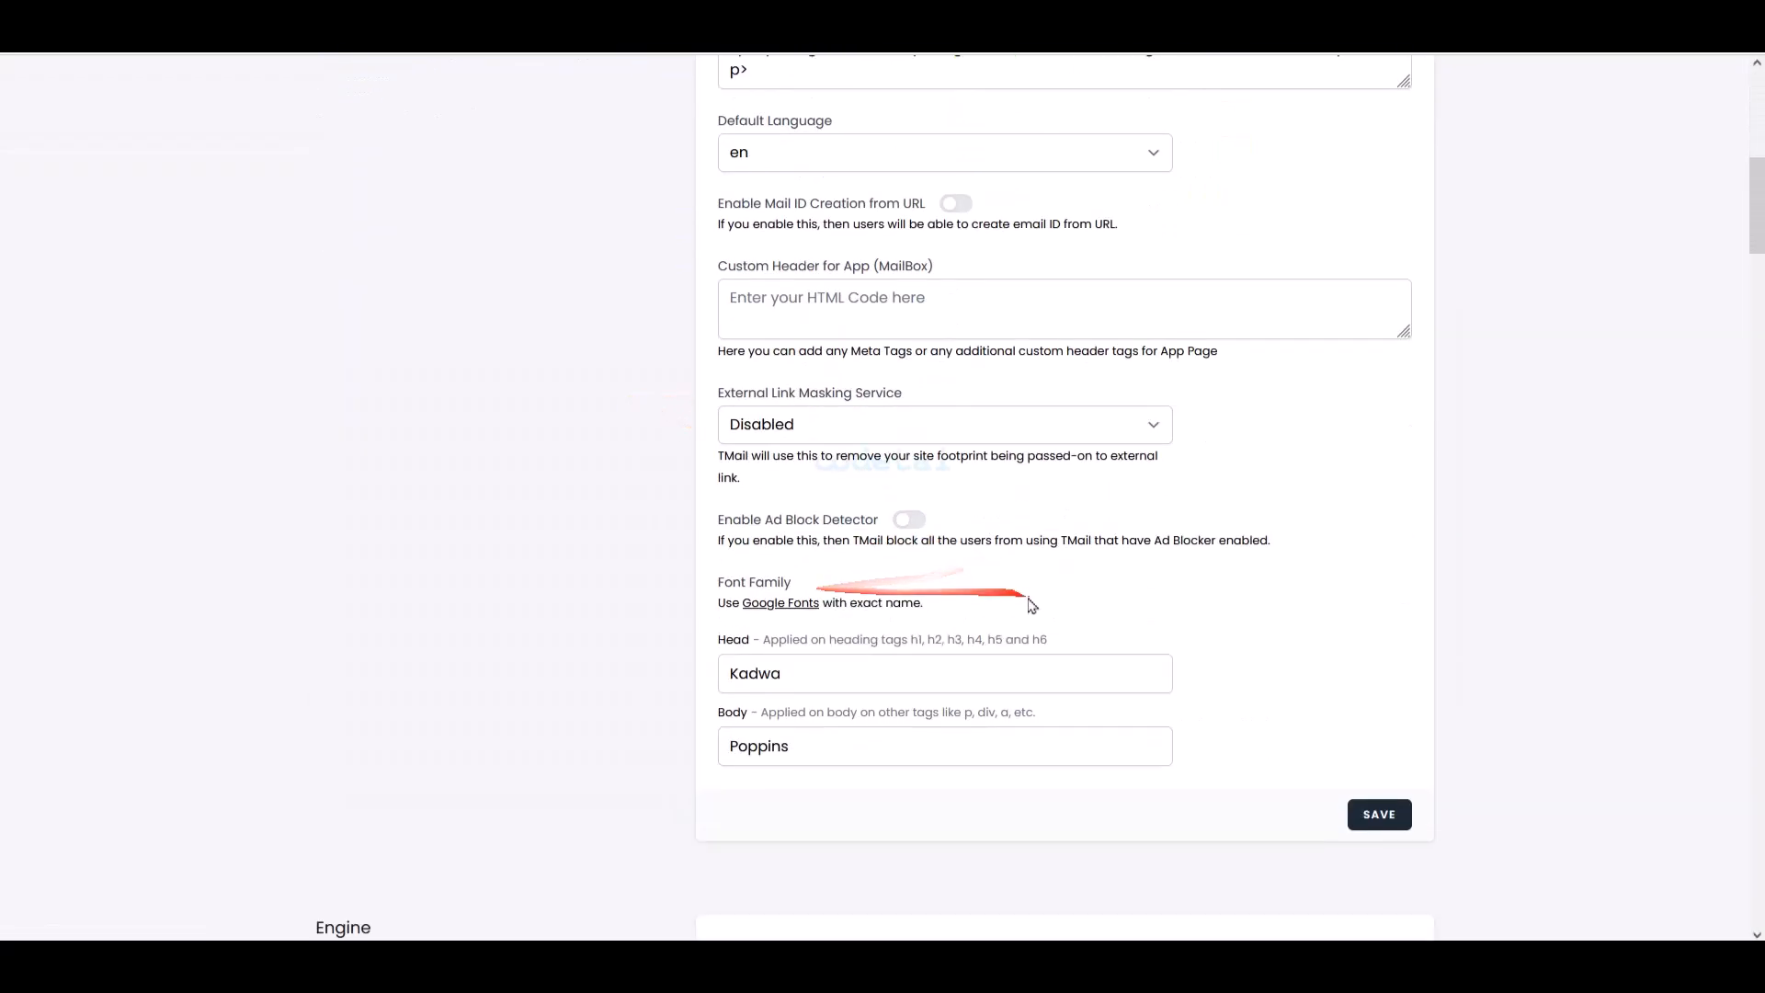
scroll(975, 602, down, 12)
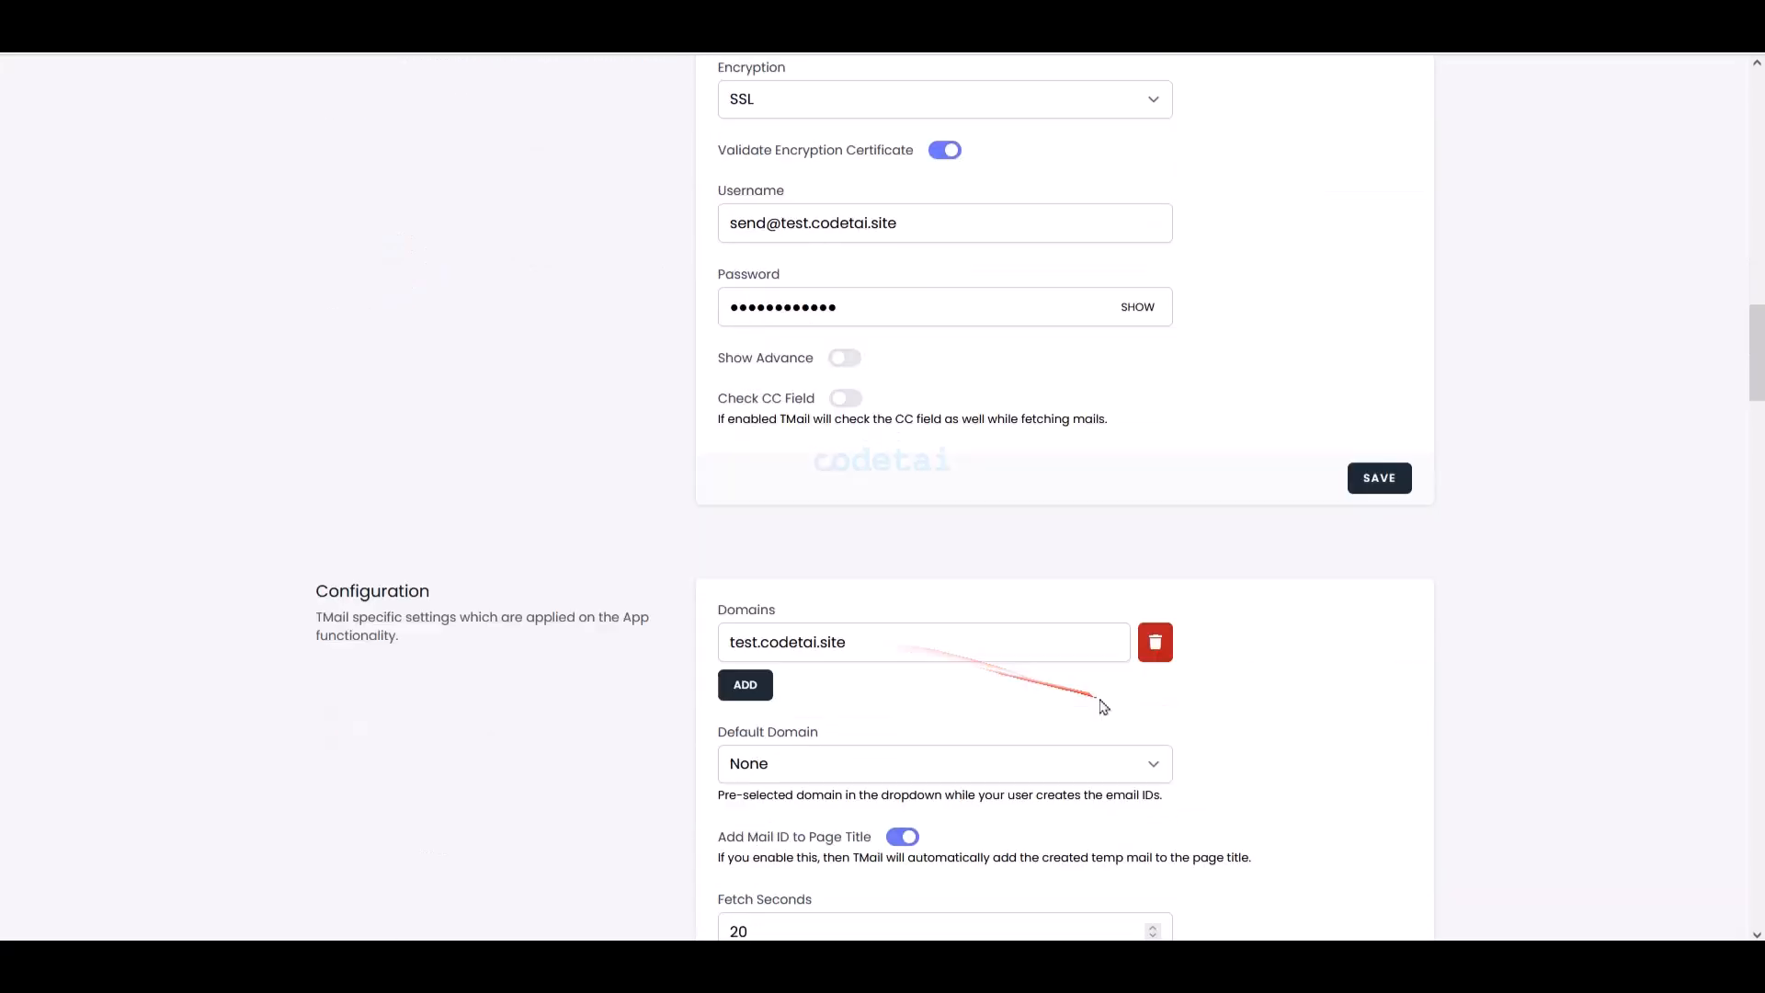
scroll(1134, 773, down, 12)
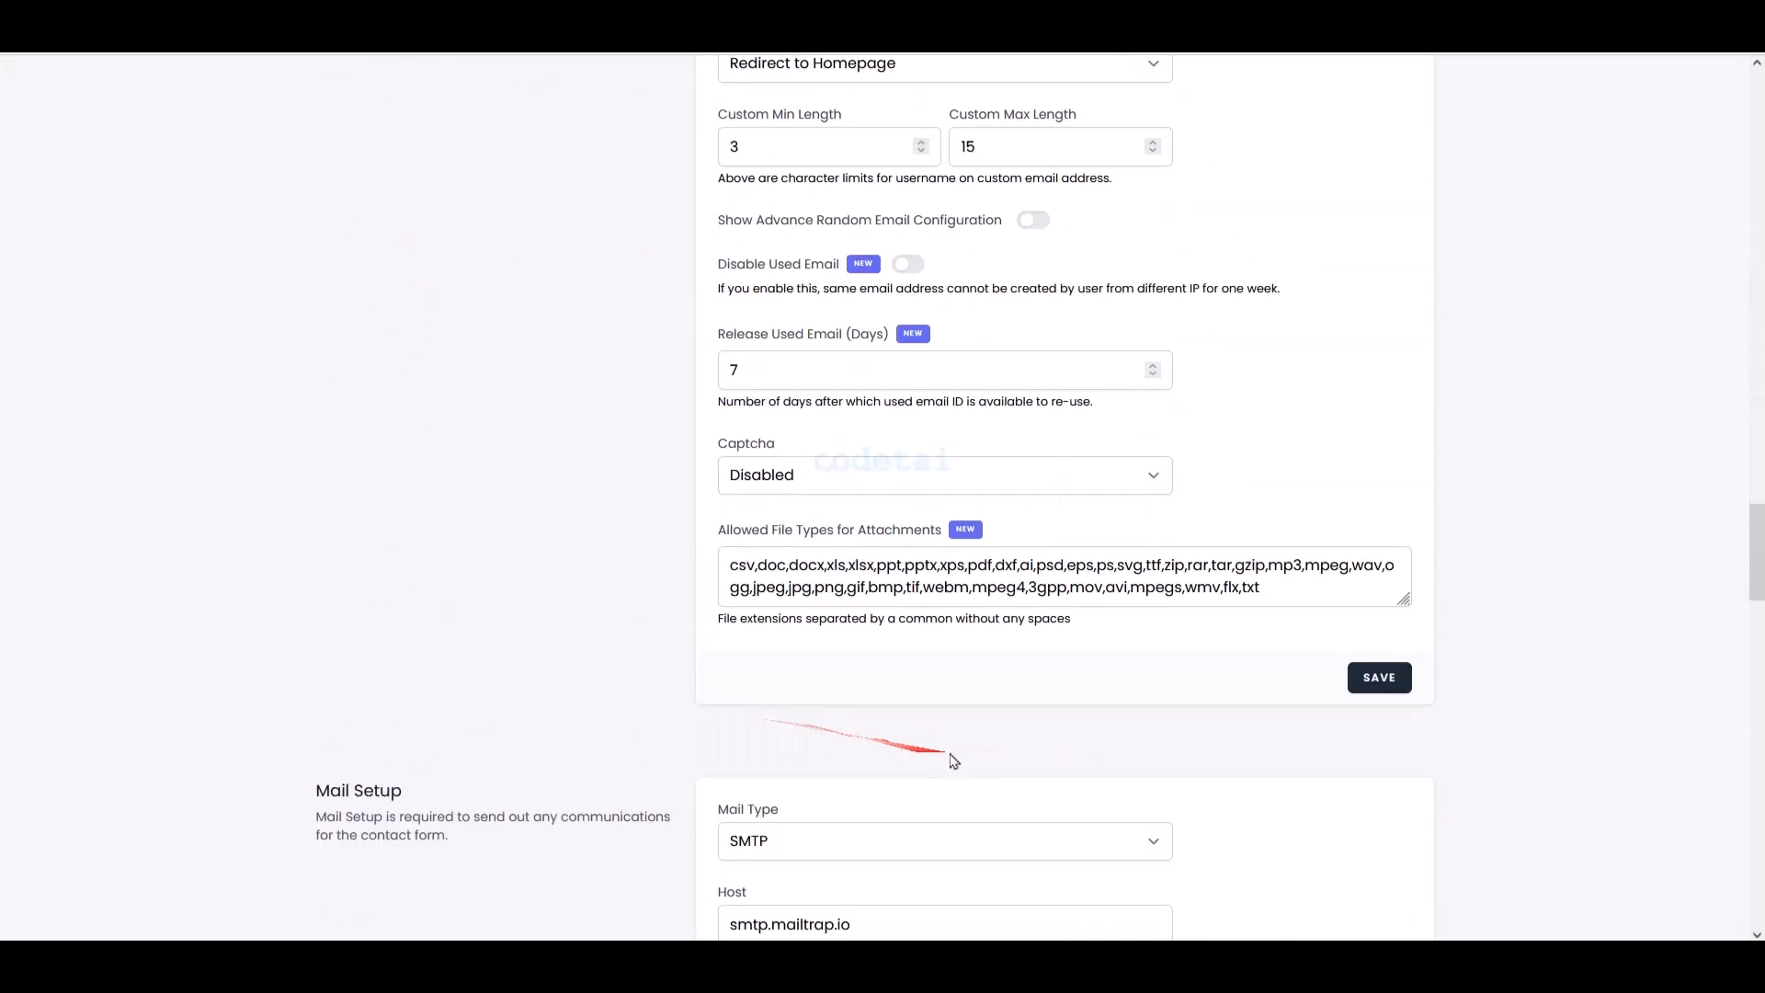
scroll(980, 842, down, 12)
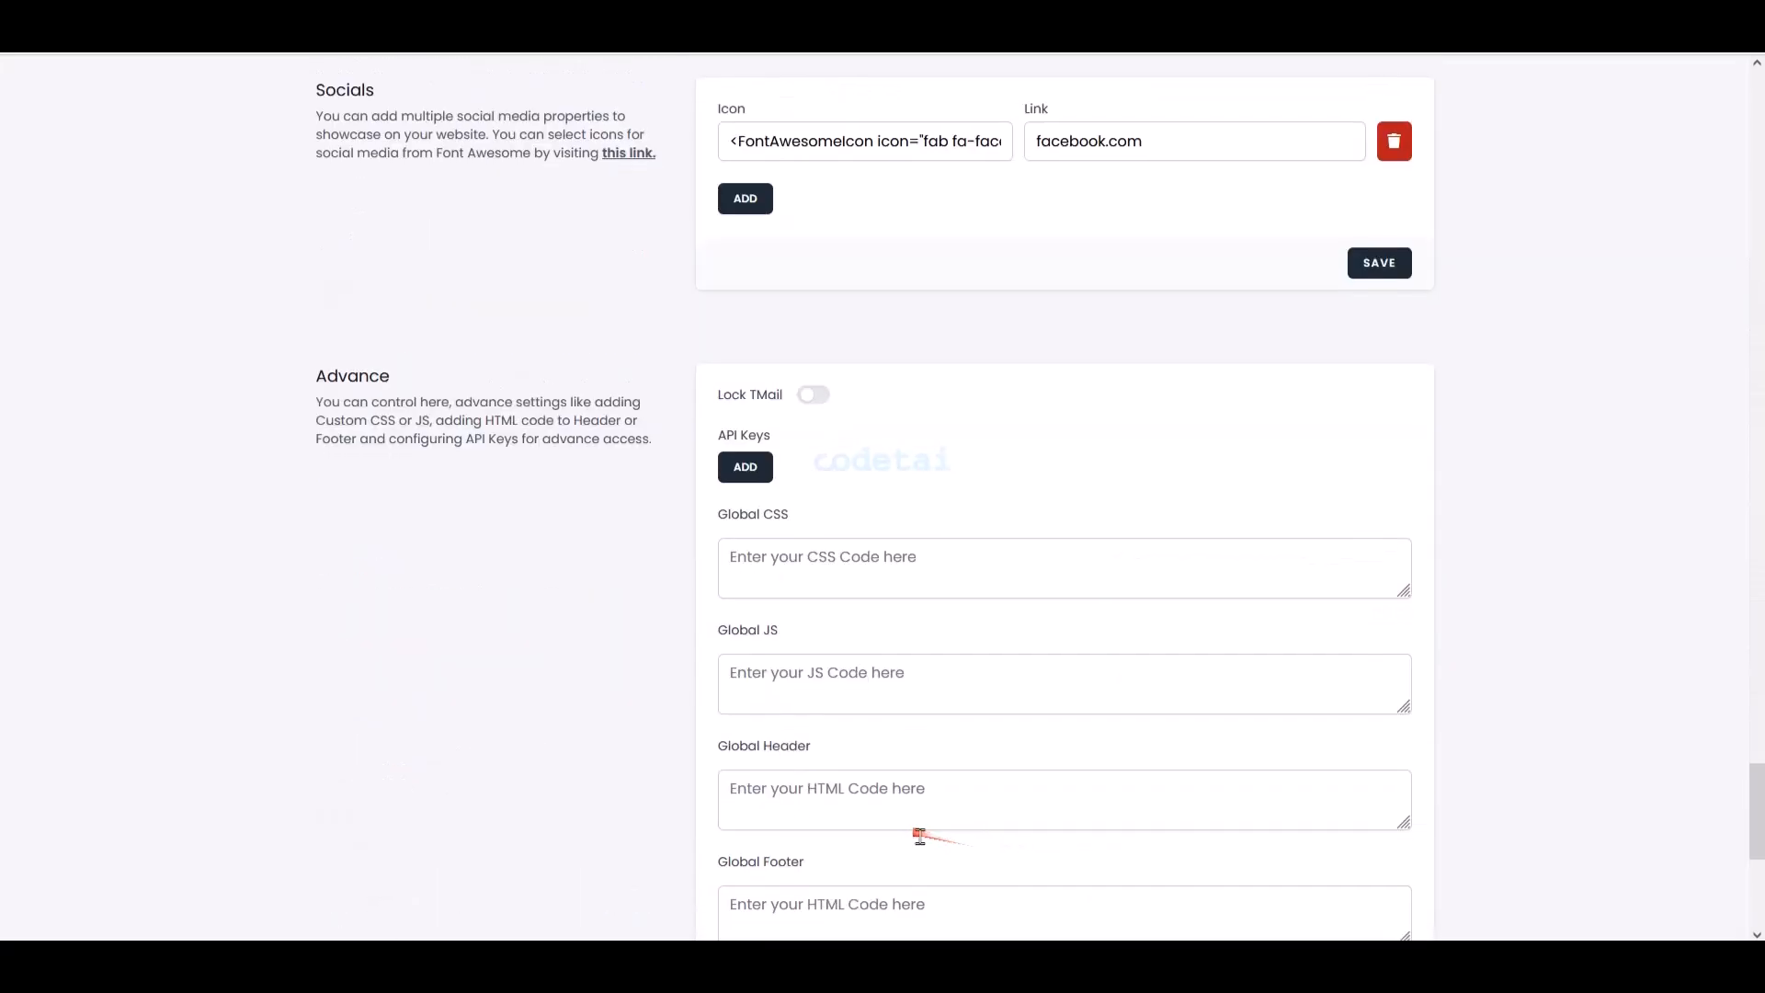
scroll(1628, 795, up, 10)
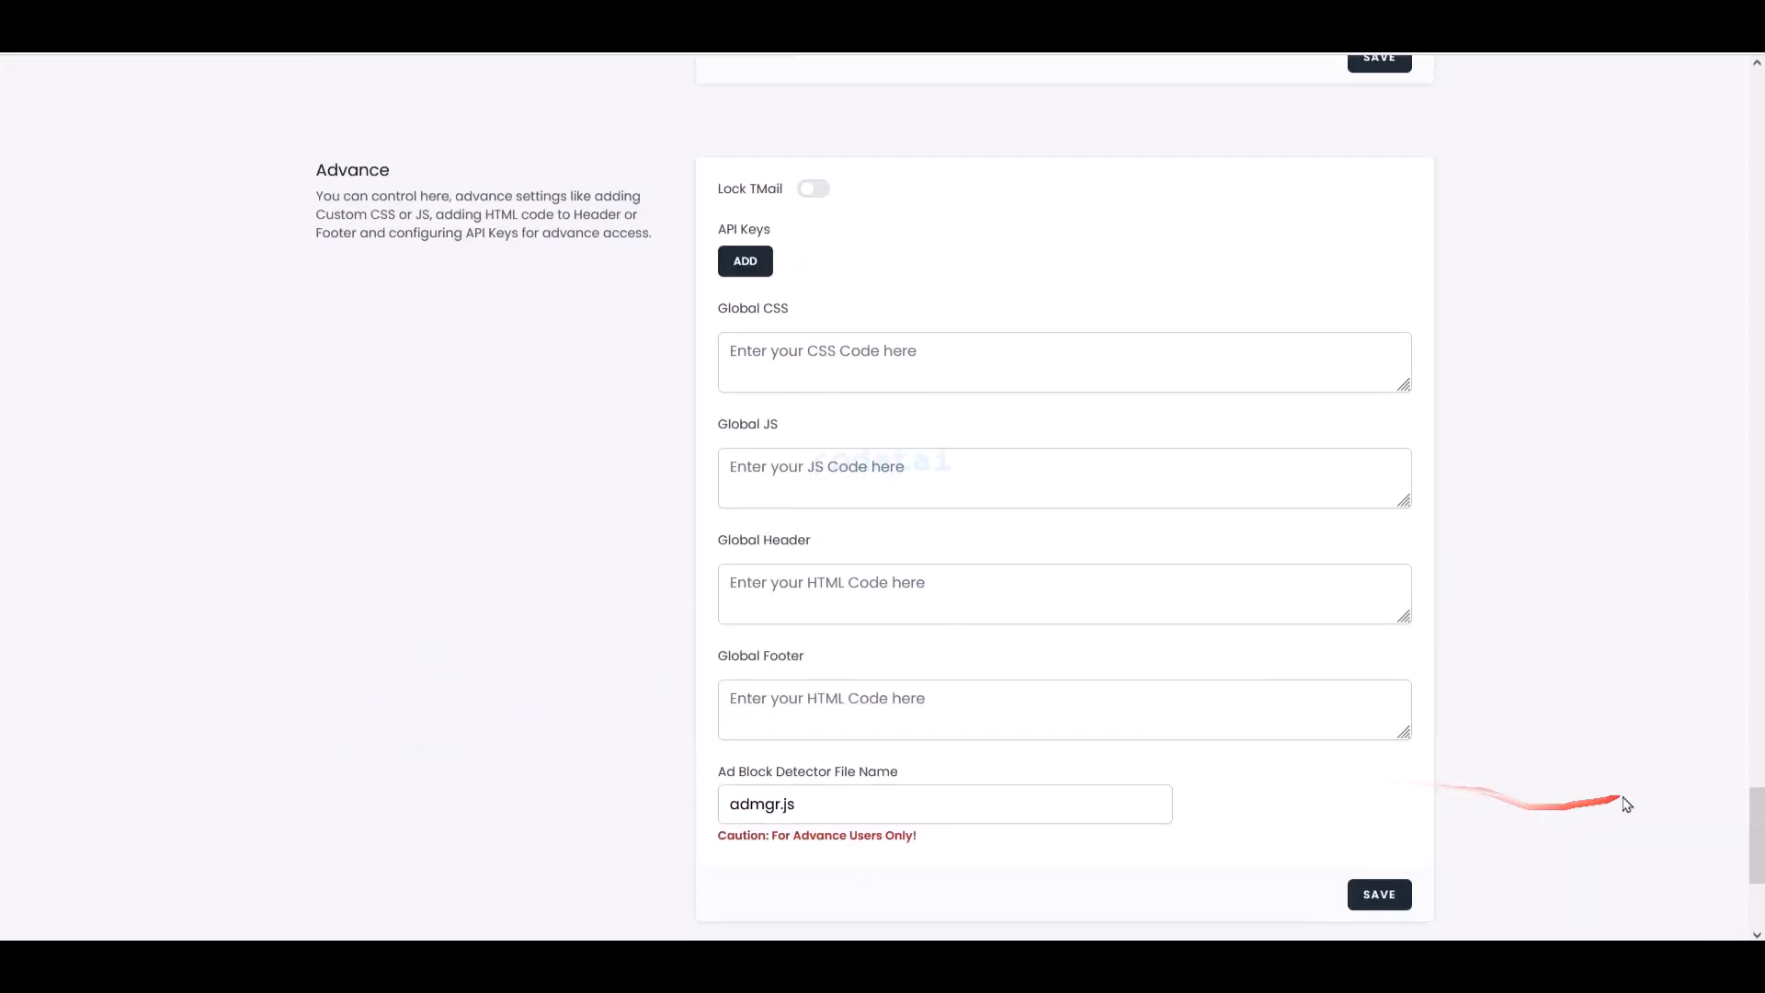
scroll(1575, 757, up, 4)
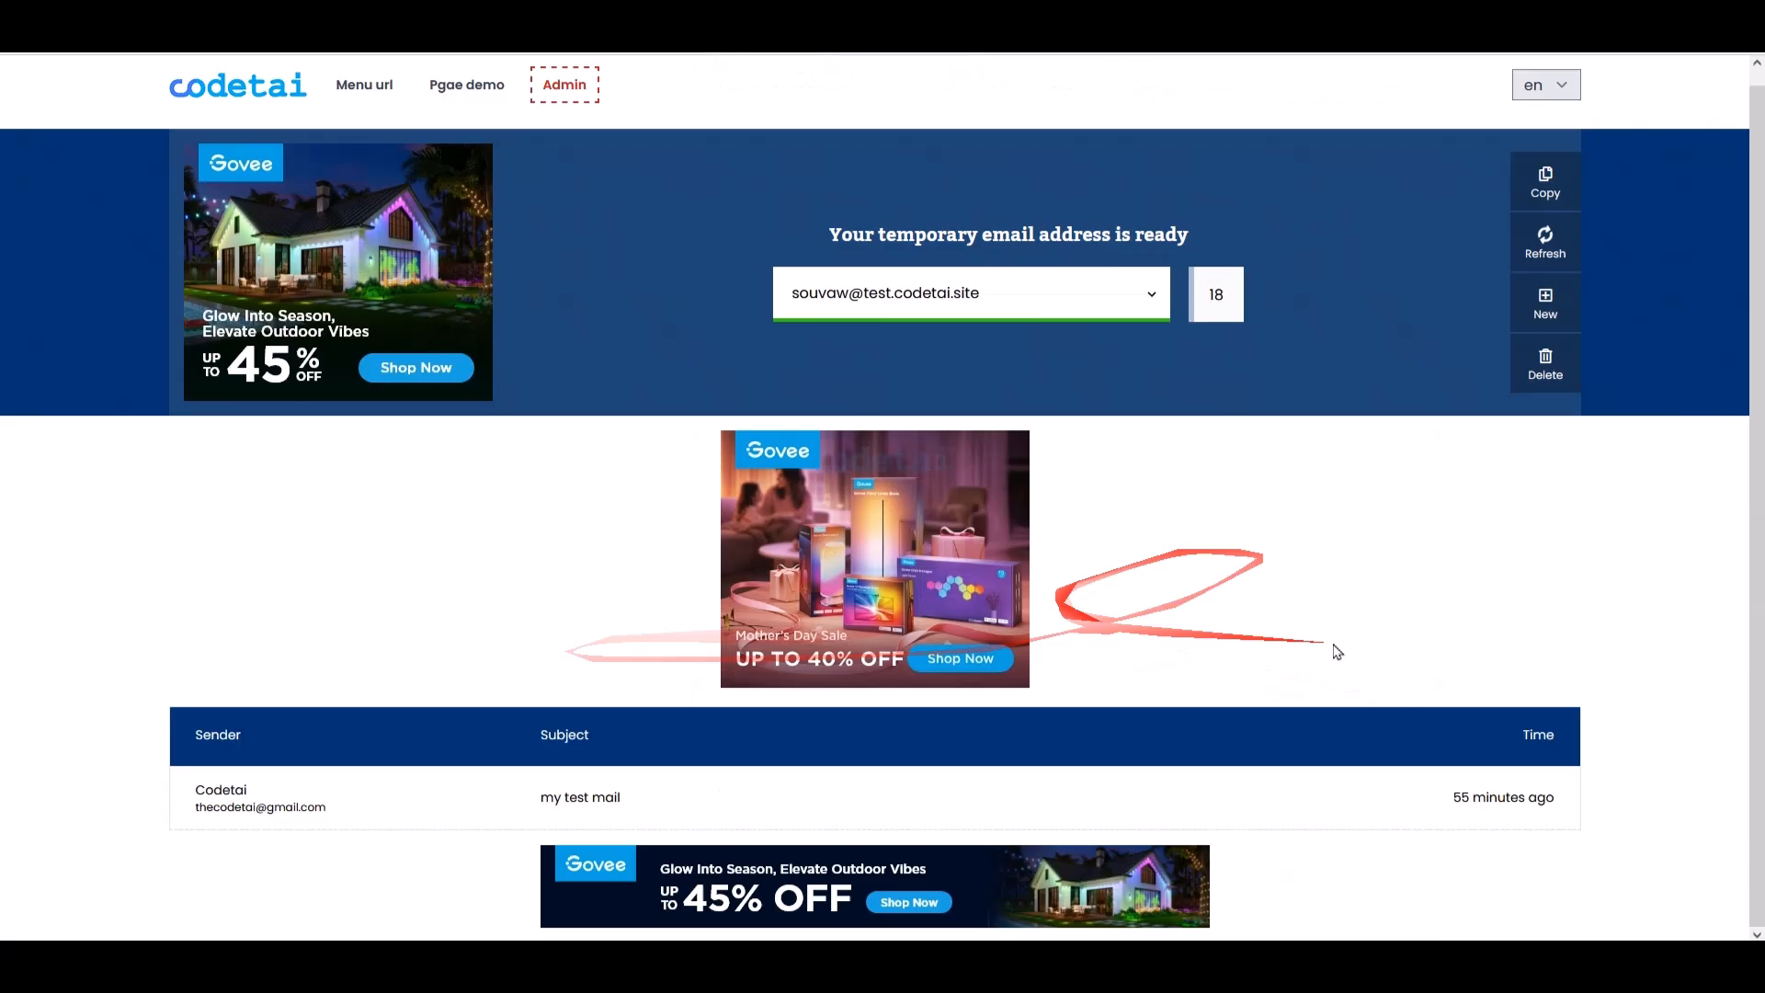
- Open the 'my test mail' message and read its contents
click(1524, 794)
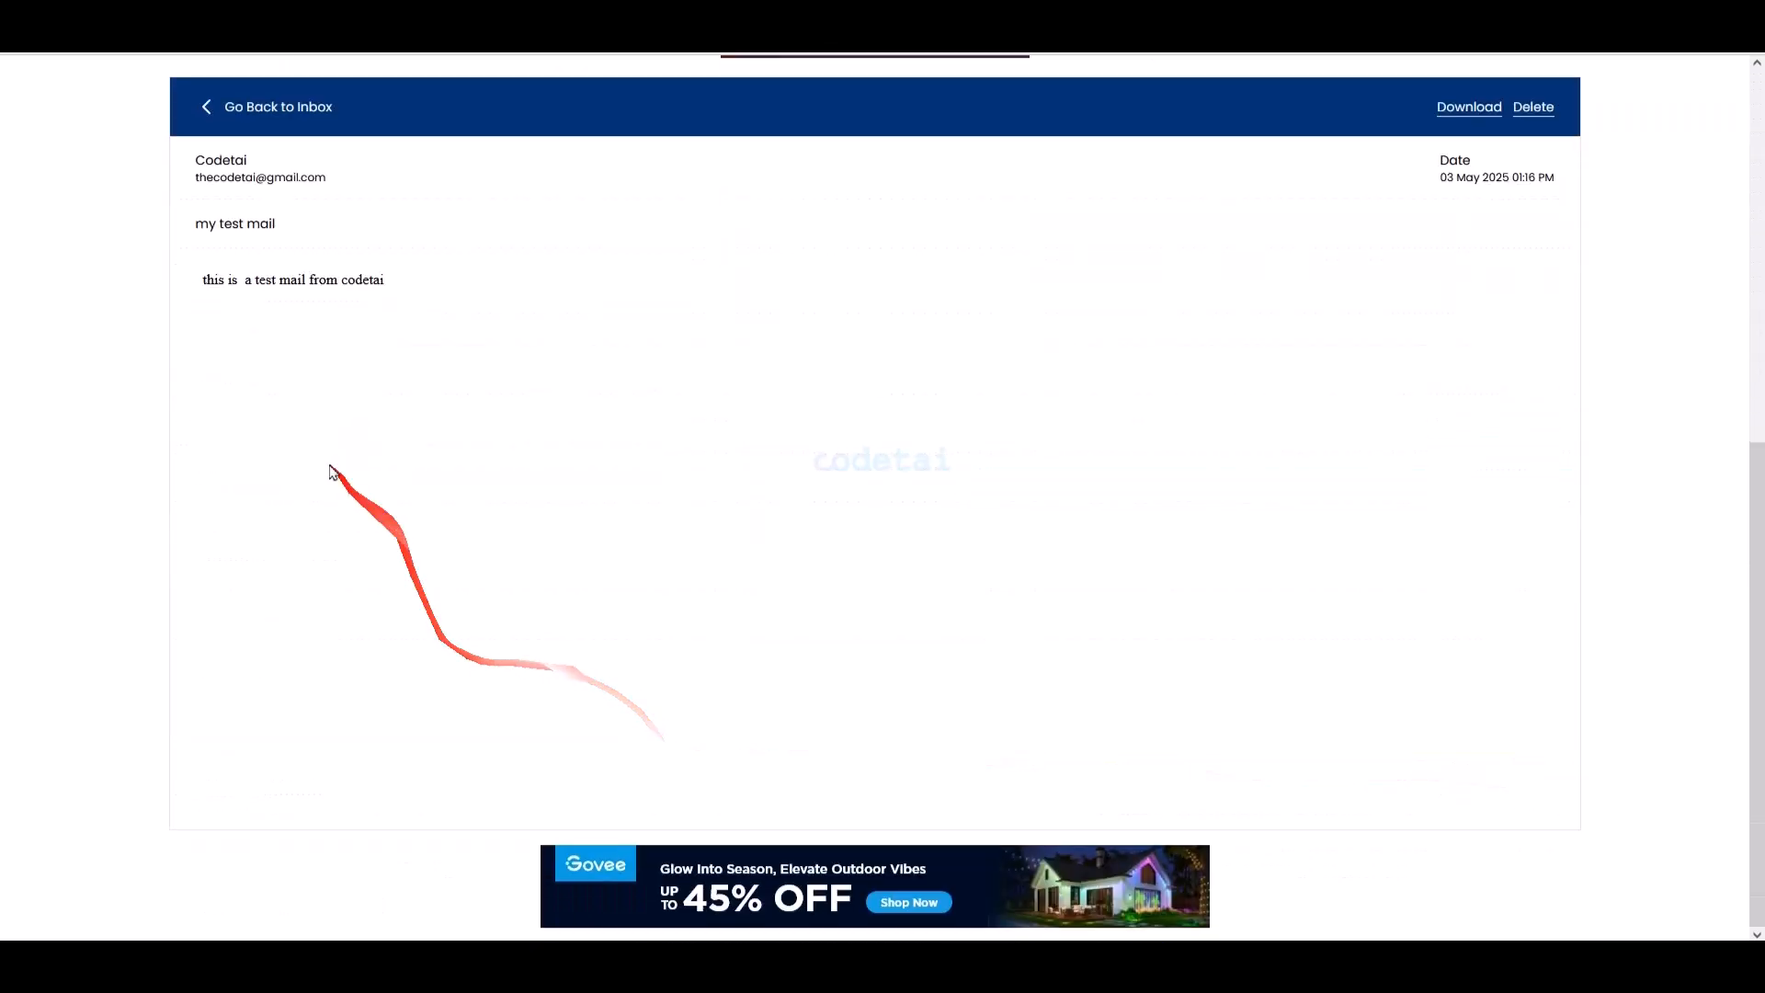
scroll(1536, 450, up, 7)
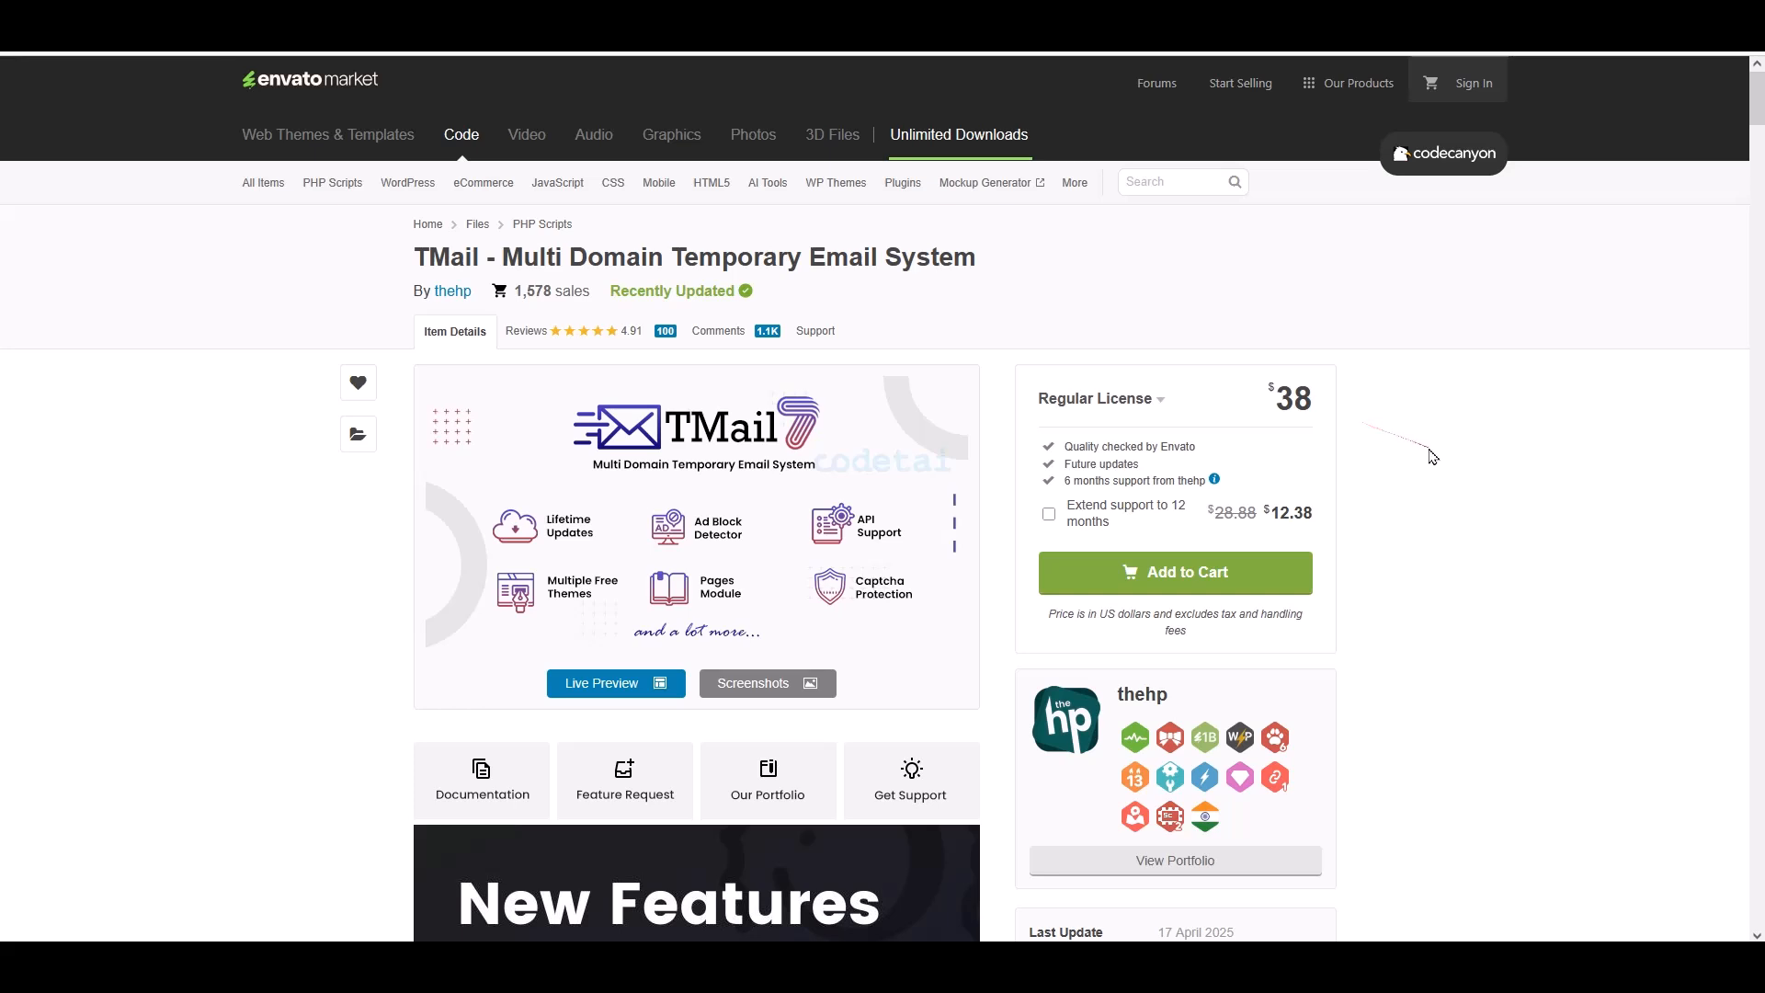
- Read down through the TMail product page's description and details
scroll(1432, 458, down, 1)
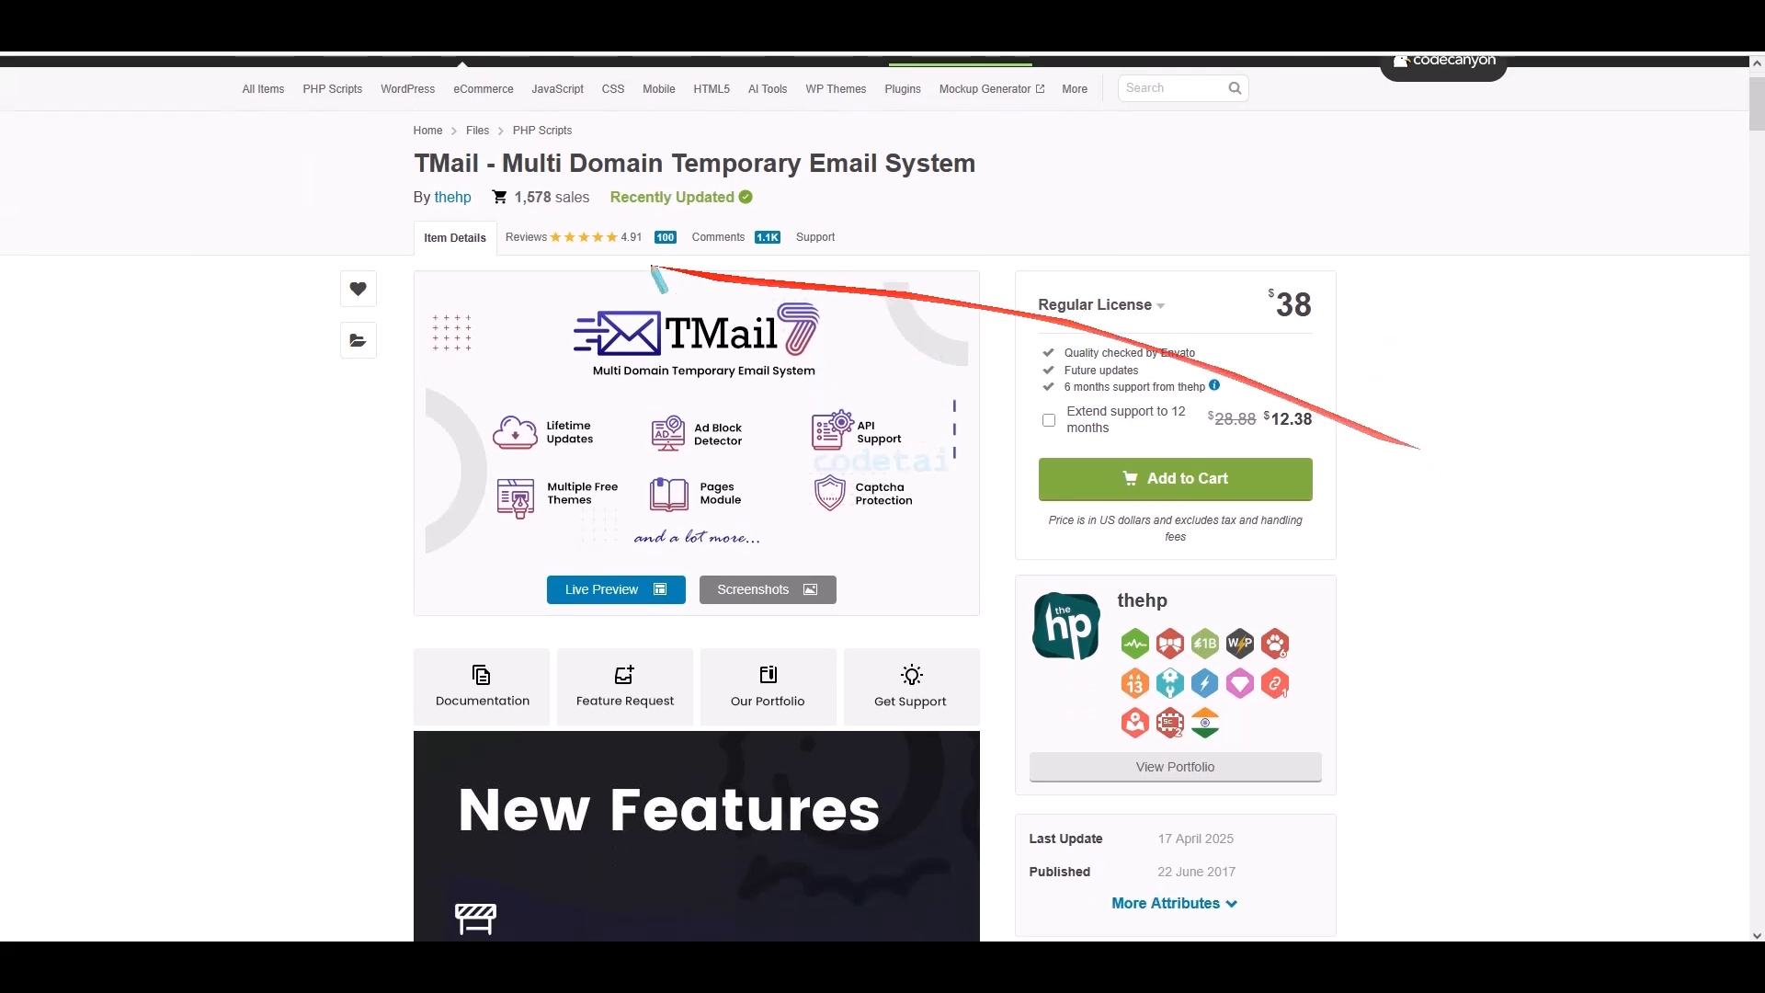
mouse_move(397, 147)
mouse_down()
mouse_move(809, 184)
mouse_move(980, 178)
mouse_up()
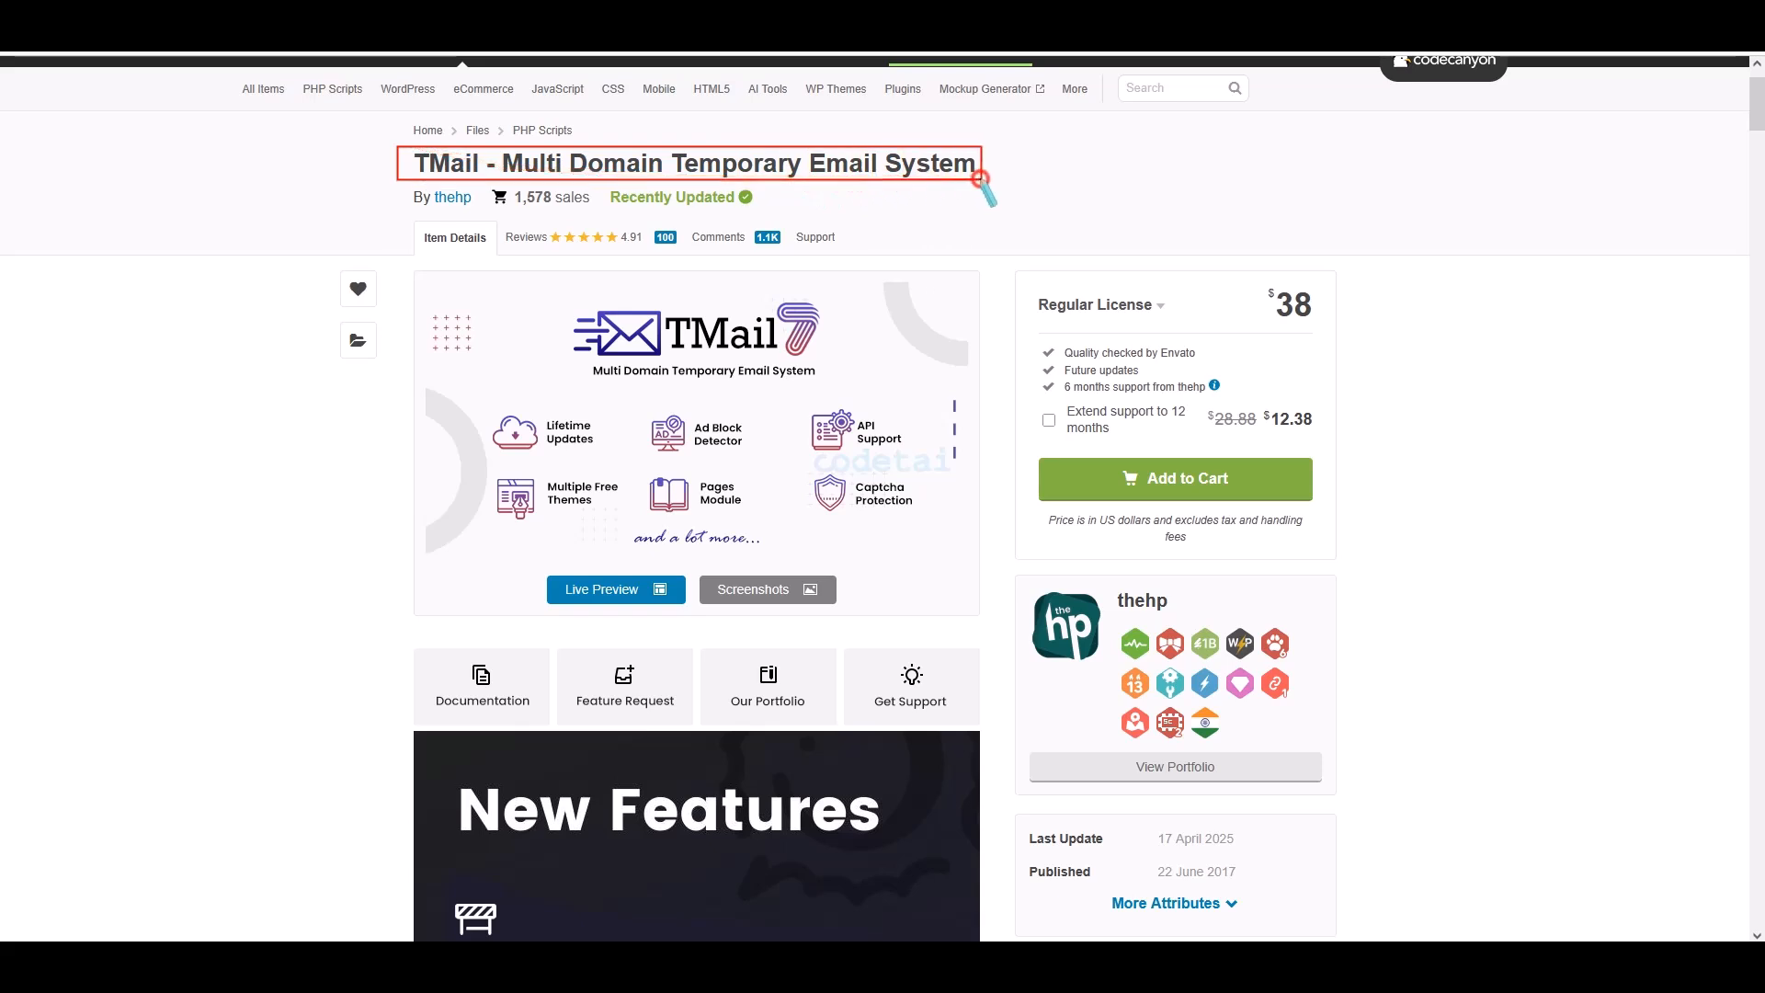
click(1167, 323)
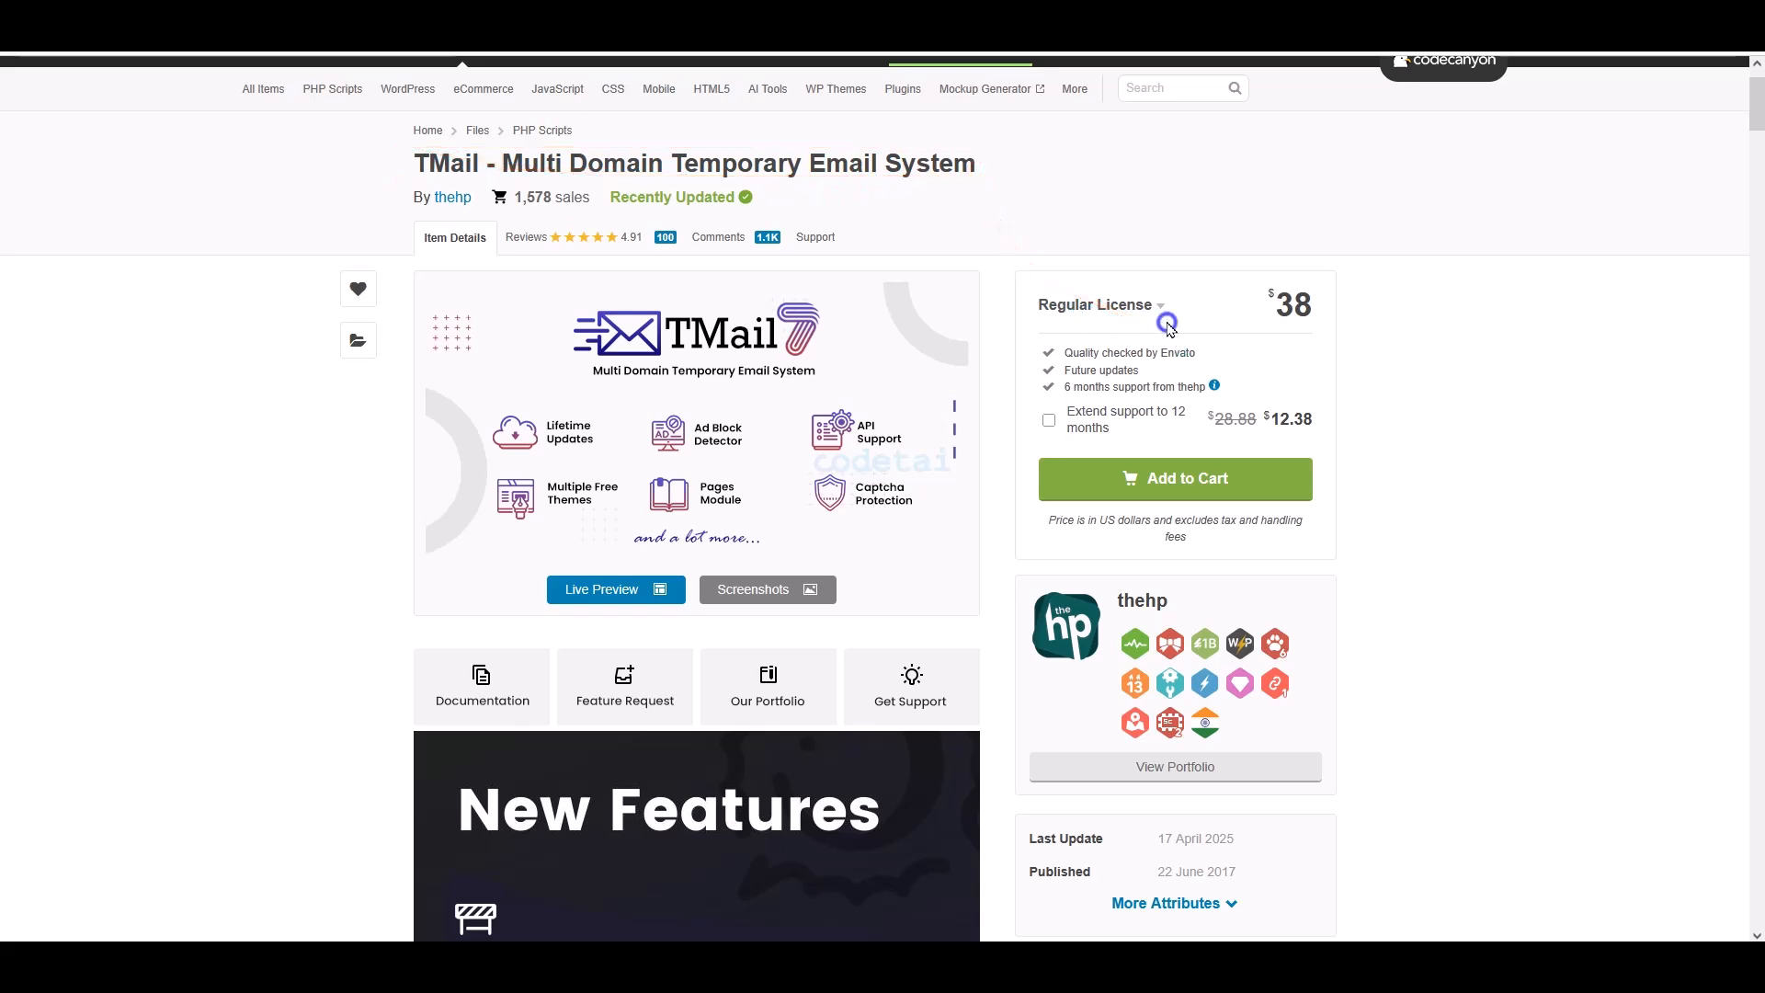
scroll(1033, 512, down, 5)
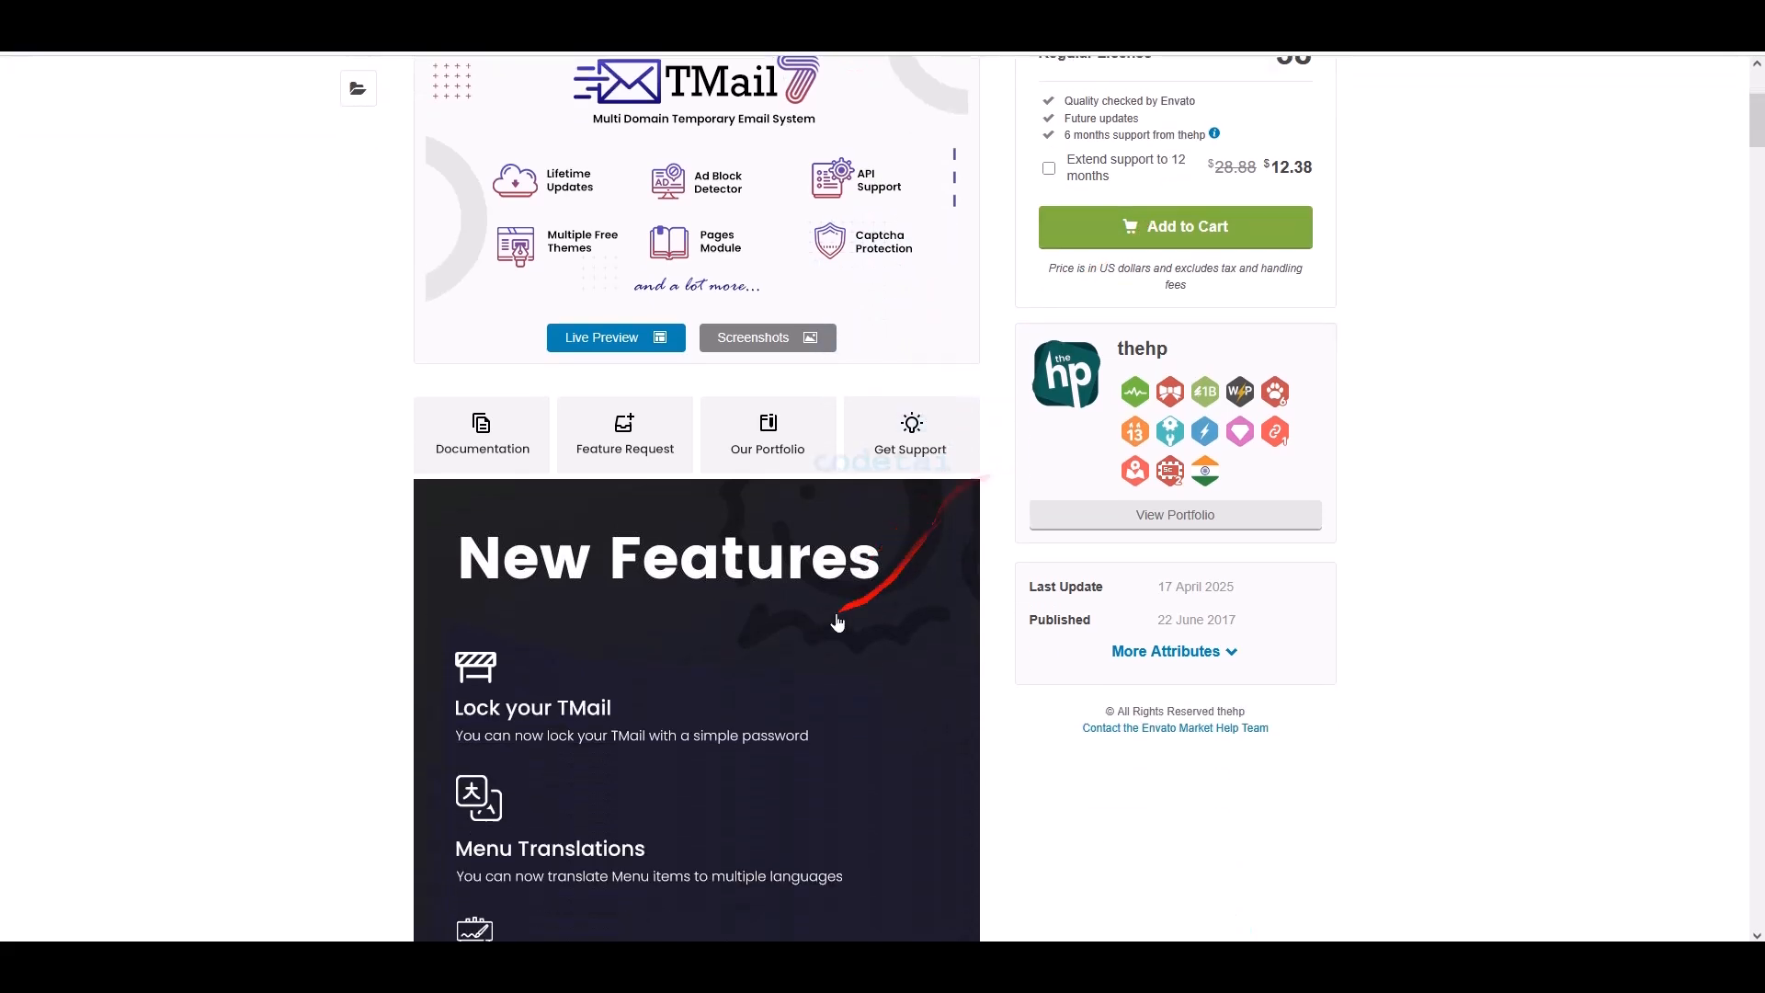
scroll(722, 641, down, 9)
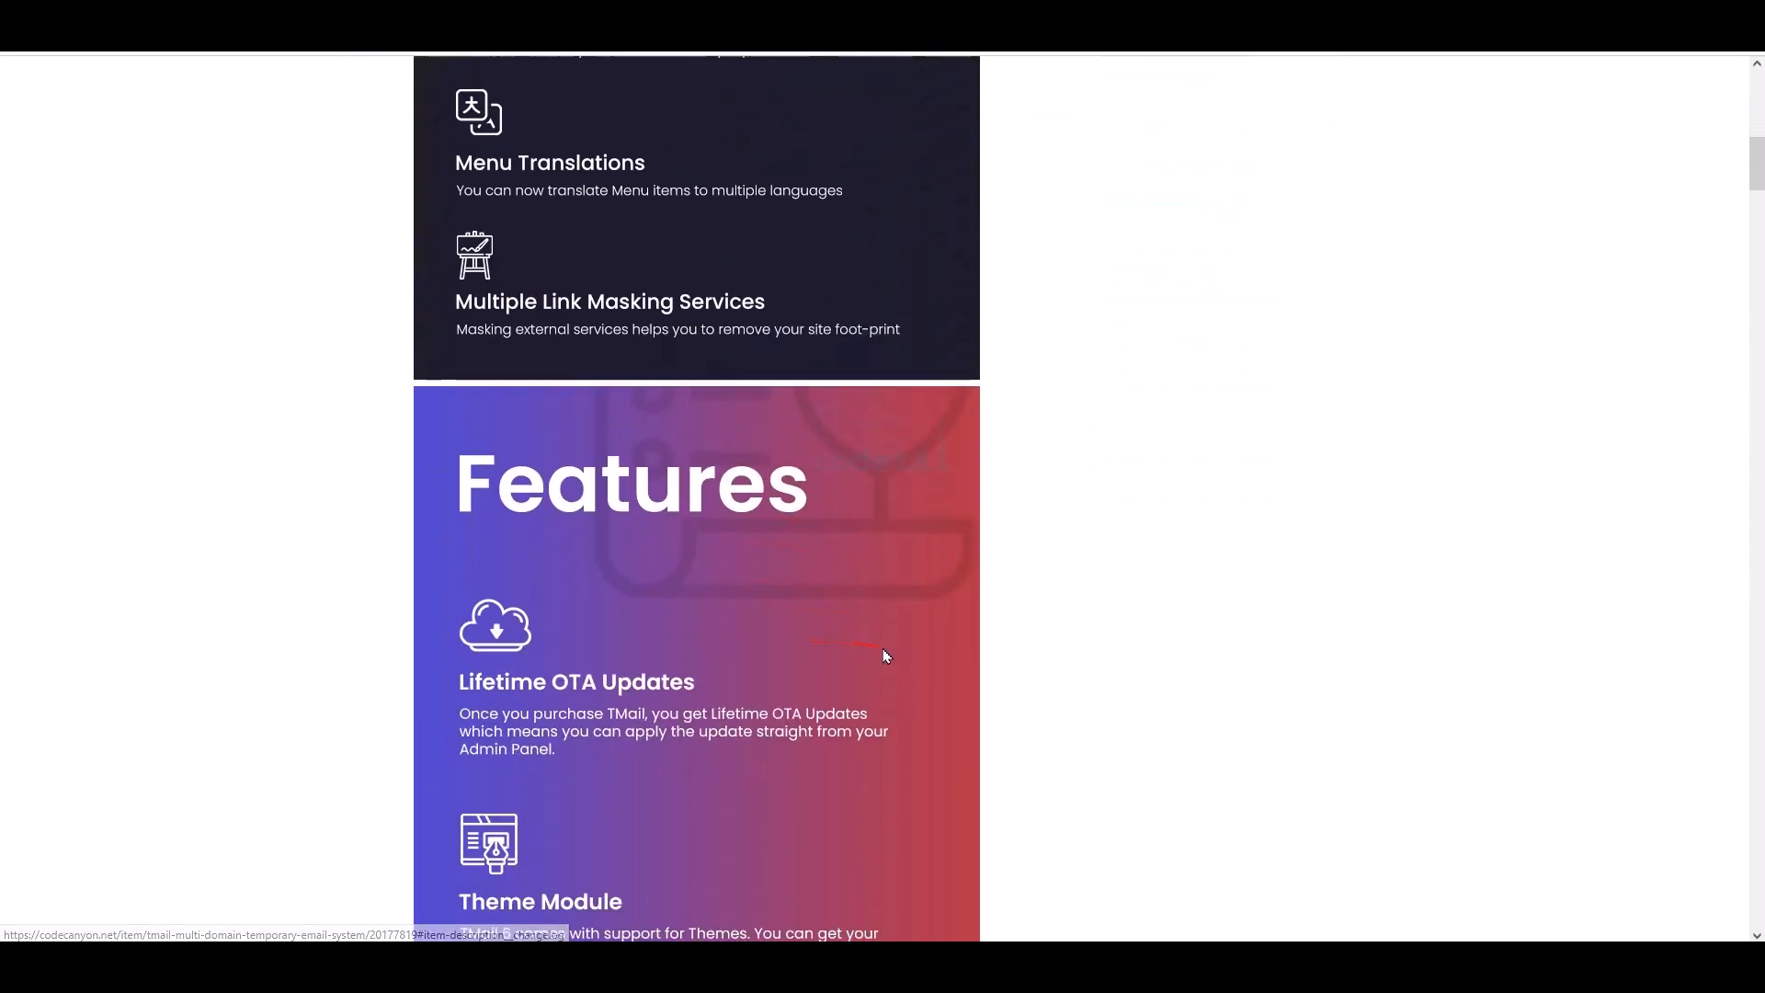
scroll(857, 656, down, 11)
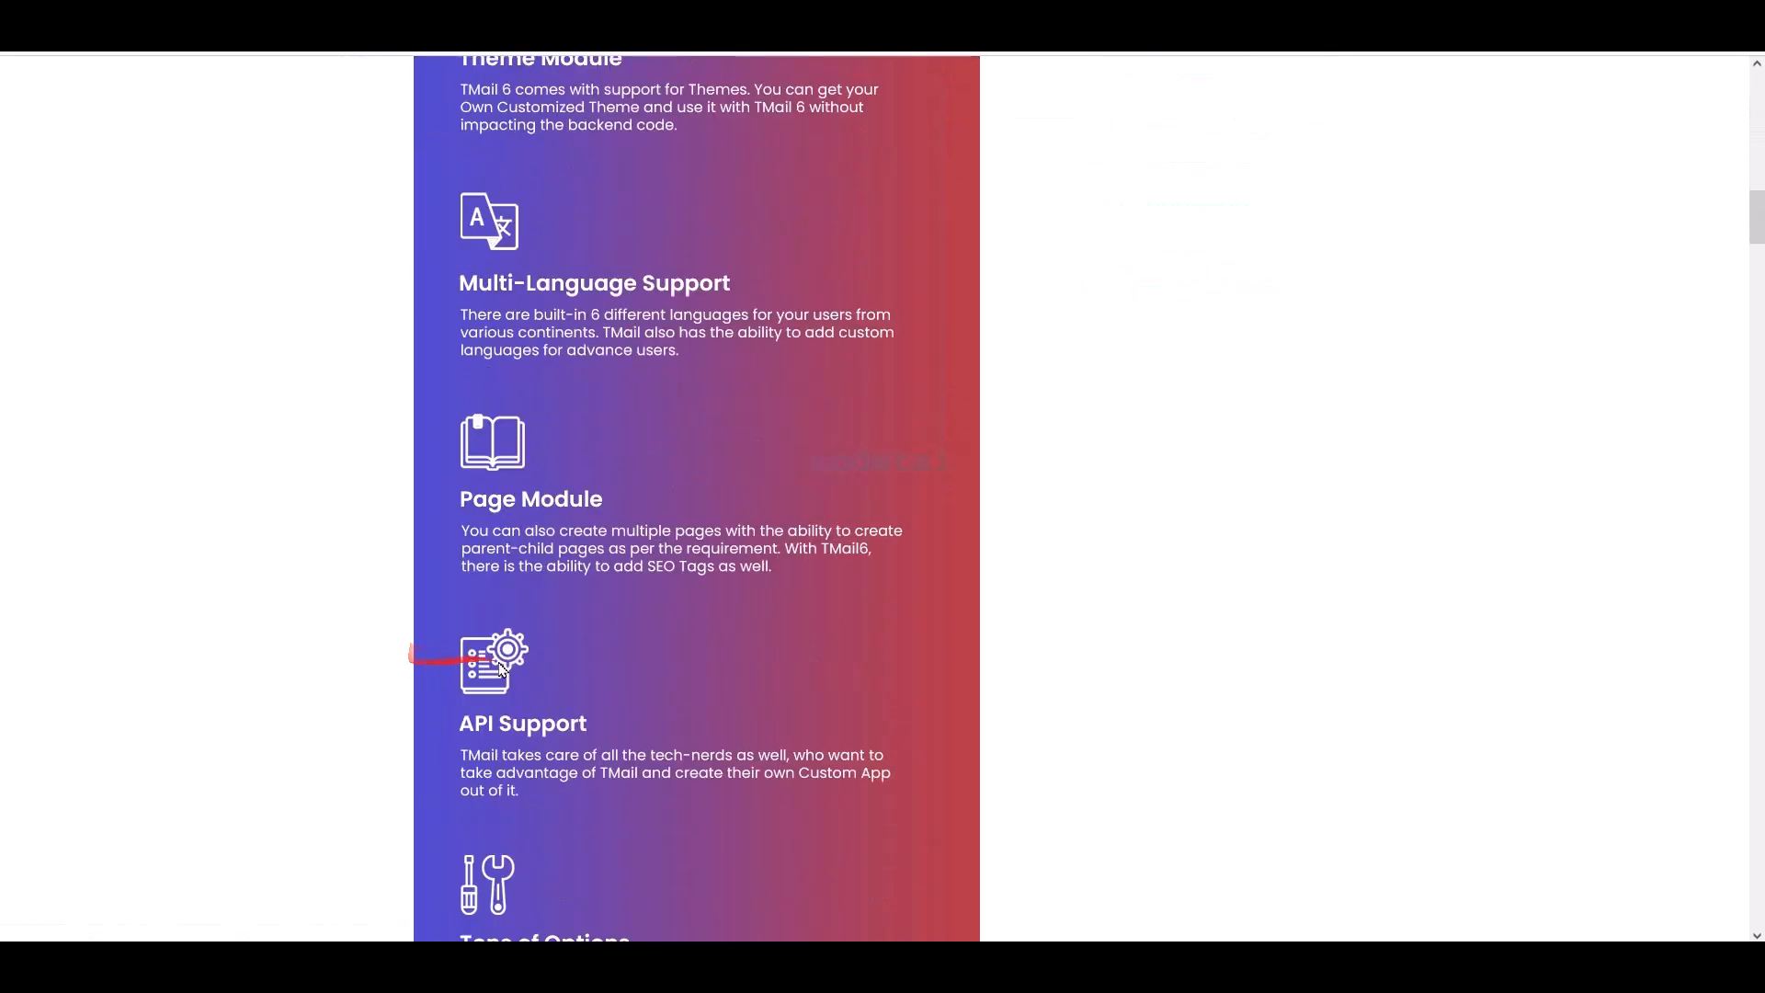
scroll(934, 674, down, 11)
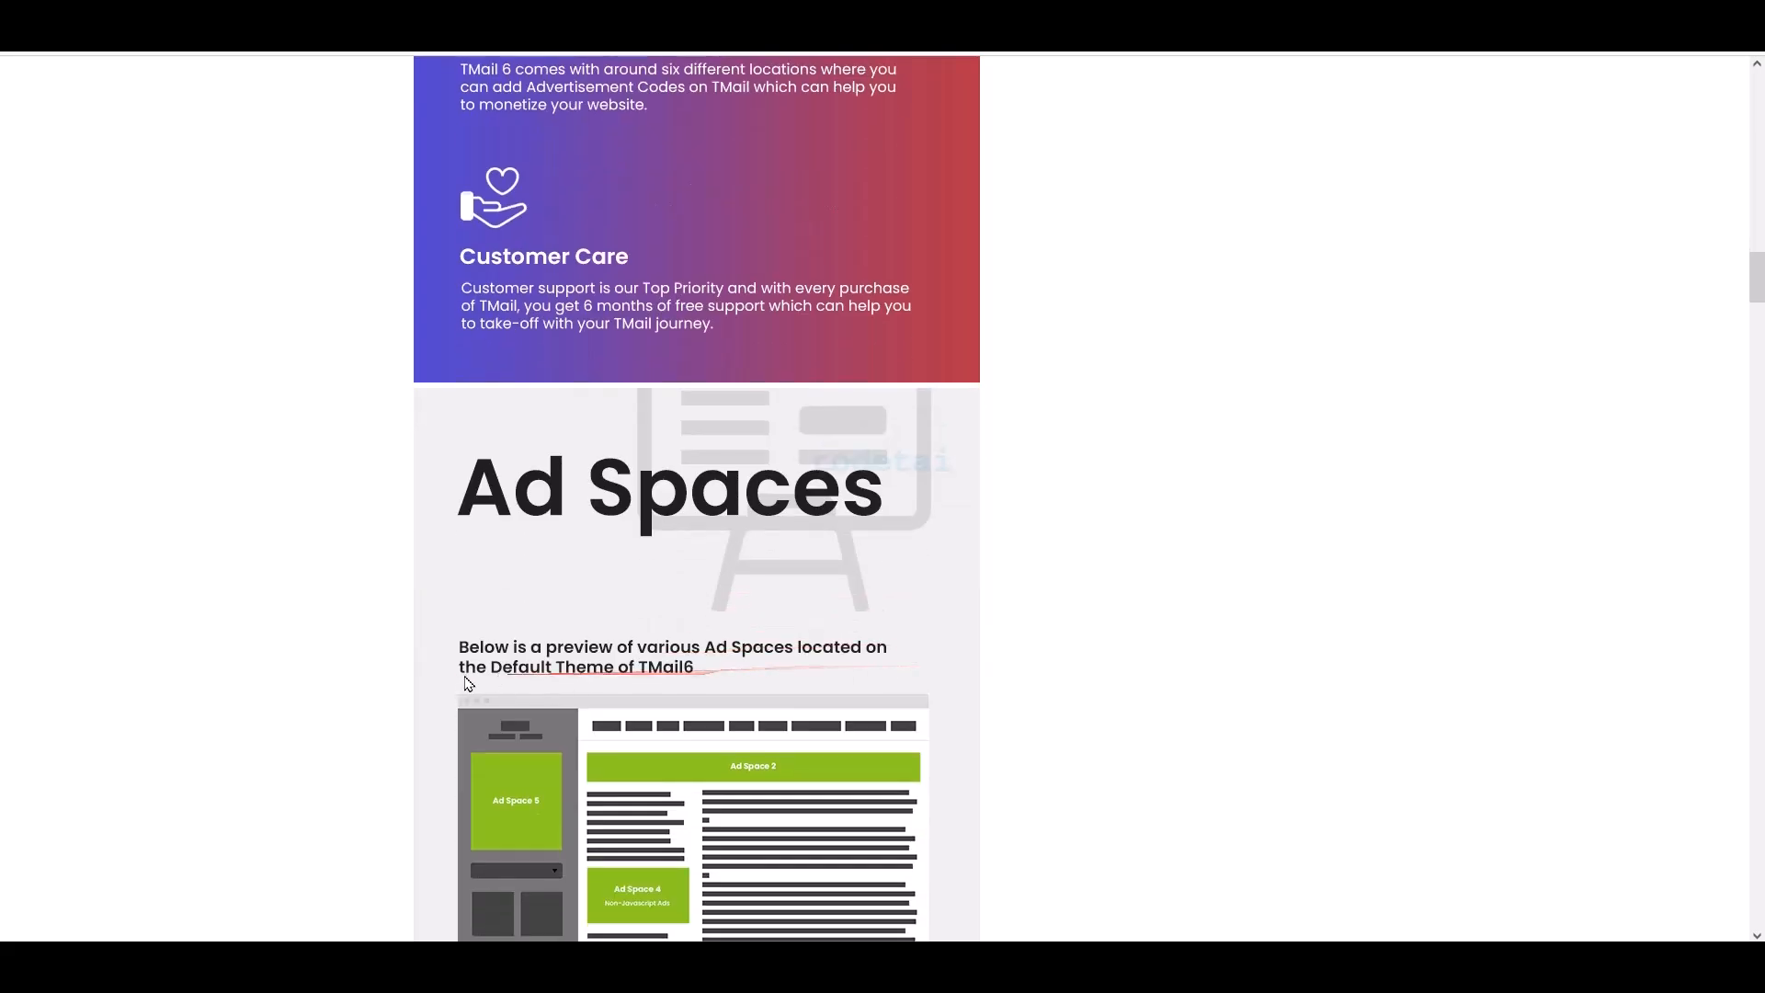
scroll(484, 681, down, 1)
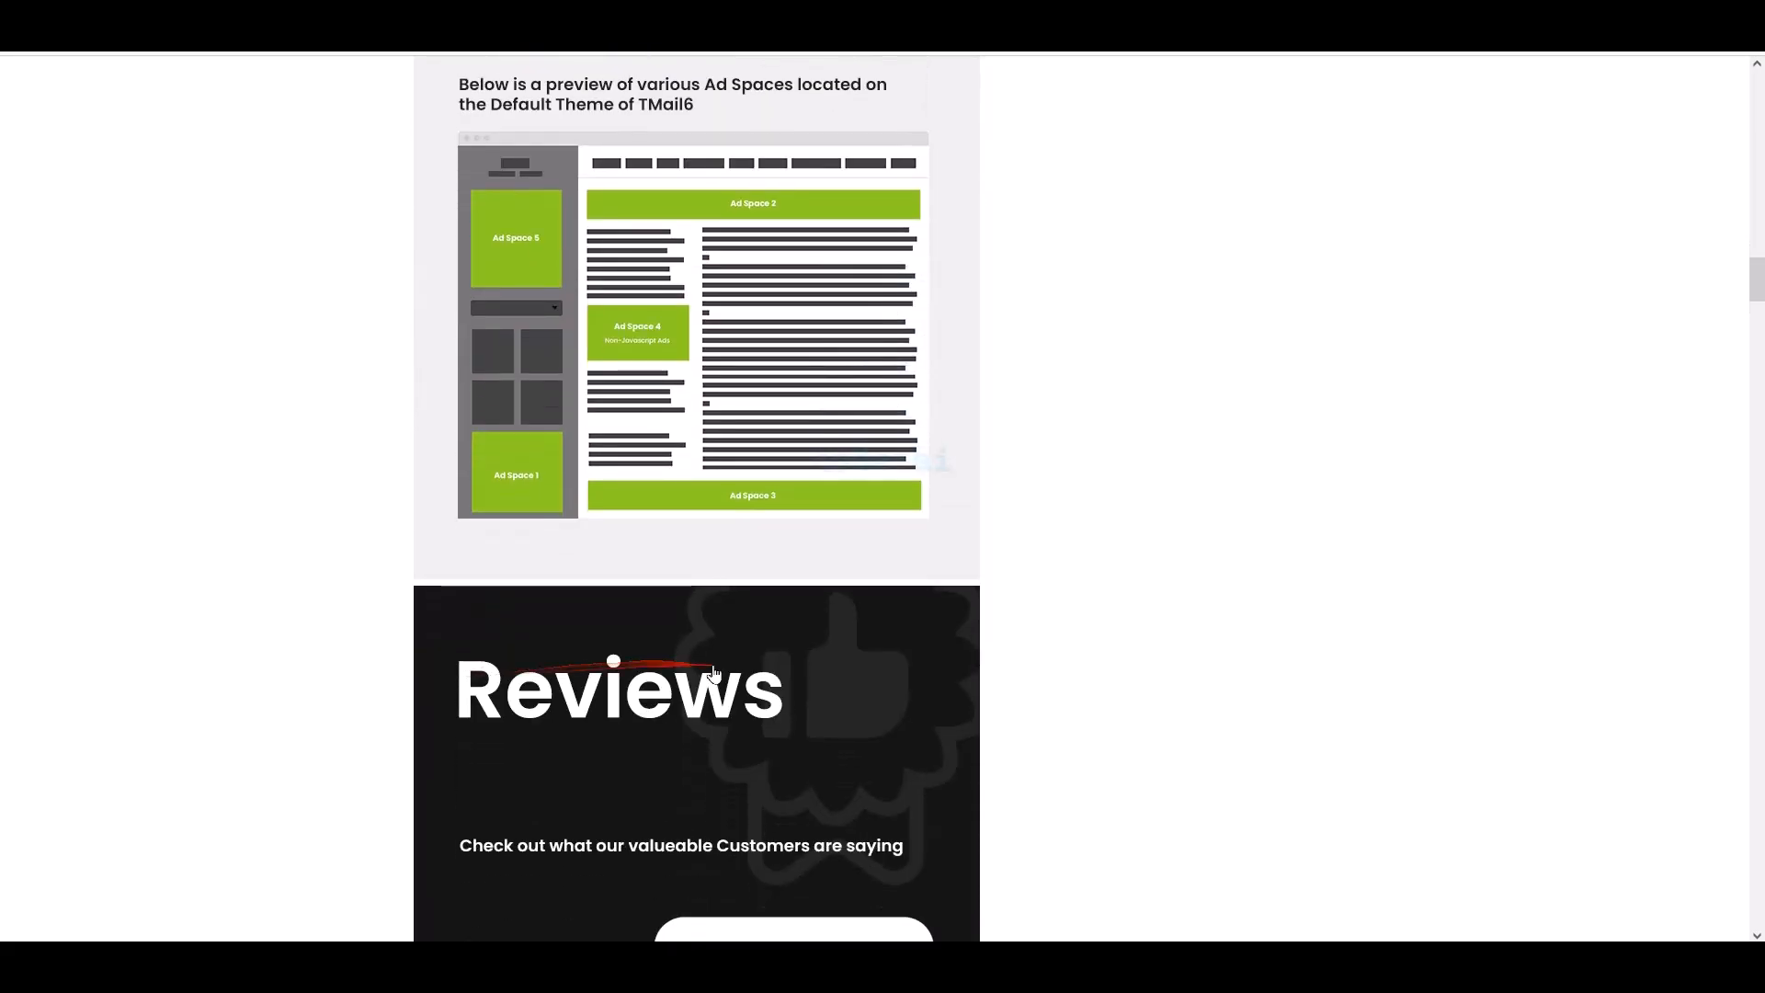
scroll(810, 676, down, 13)
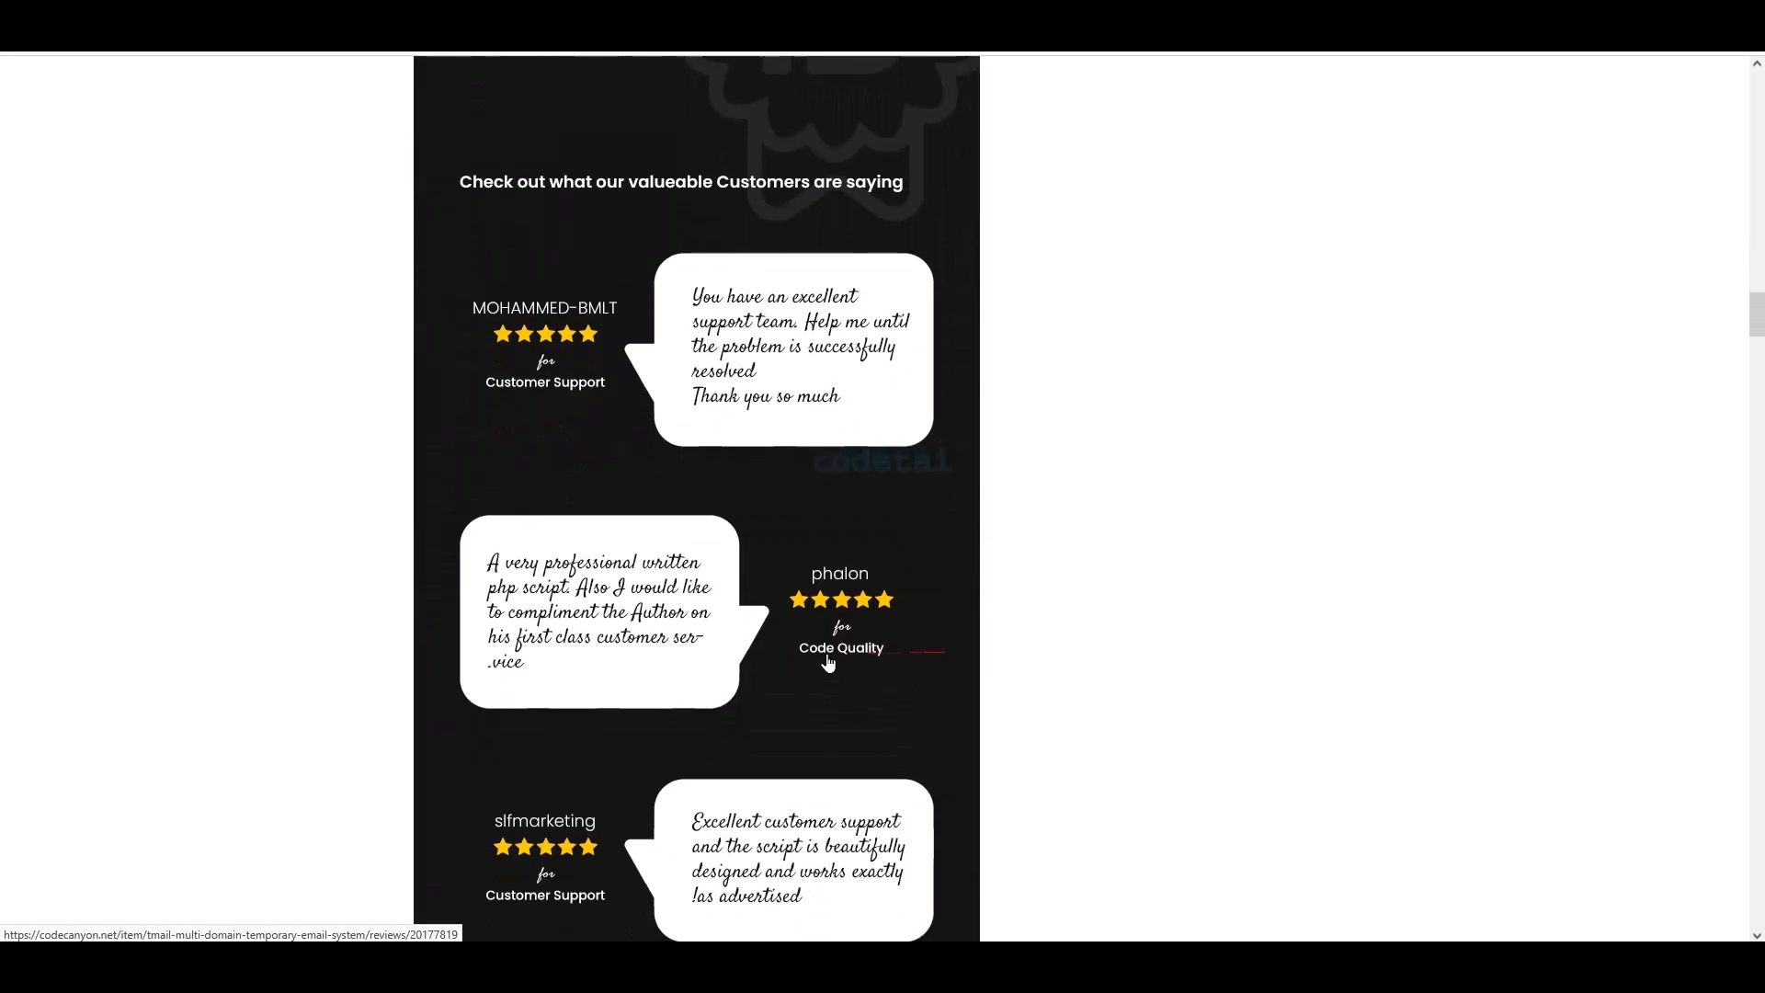
scroll(968, 812, down, 17)
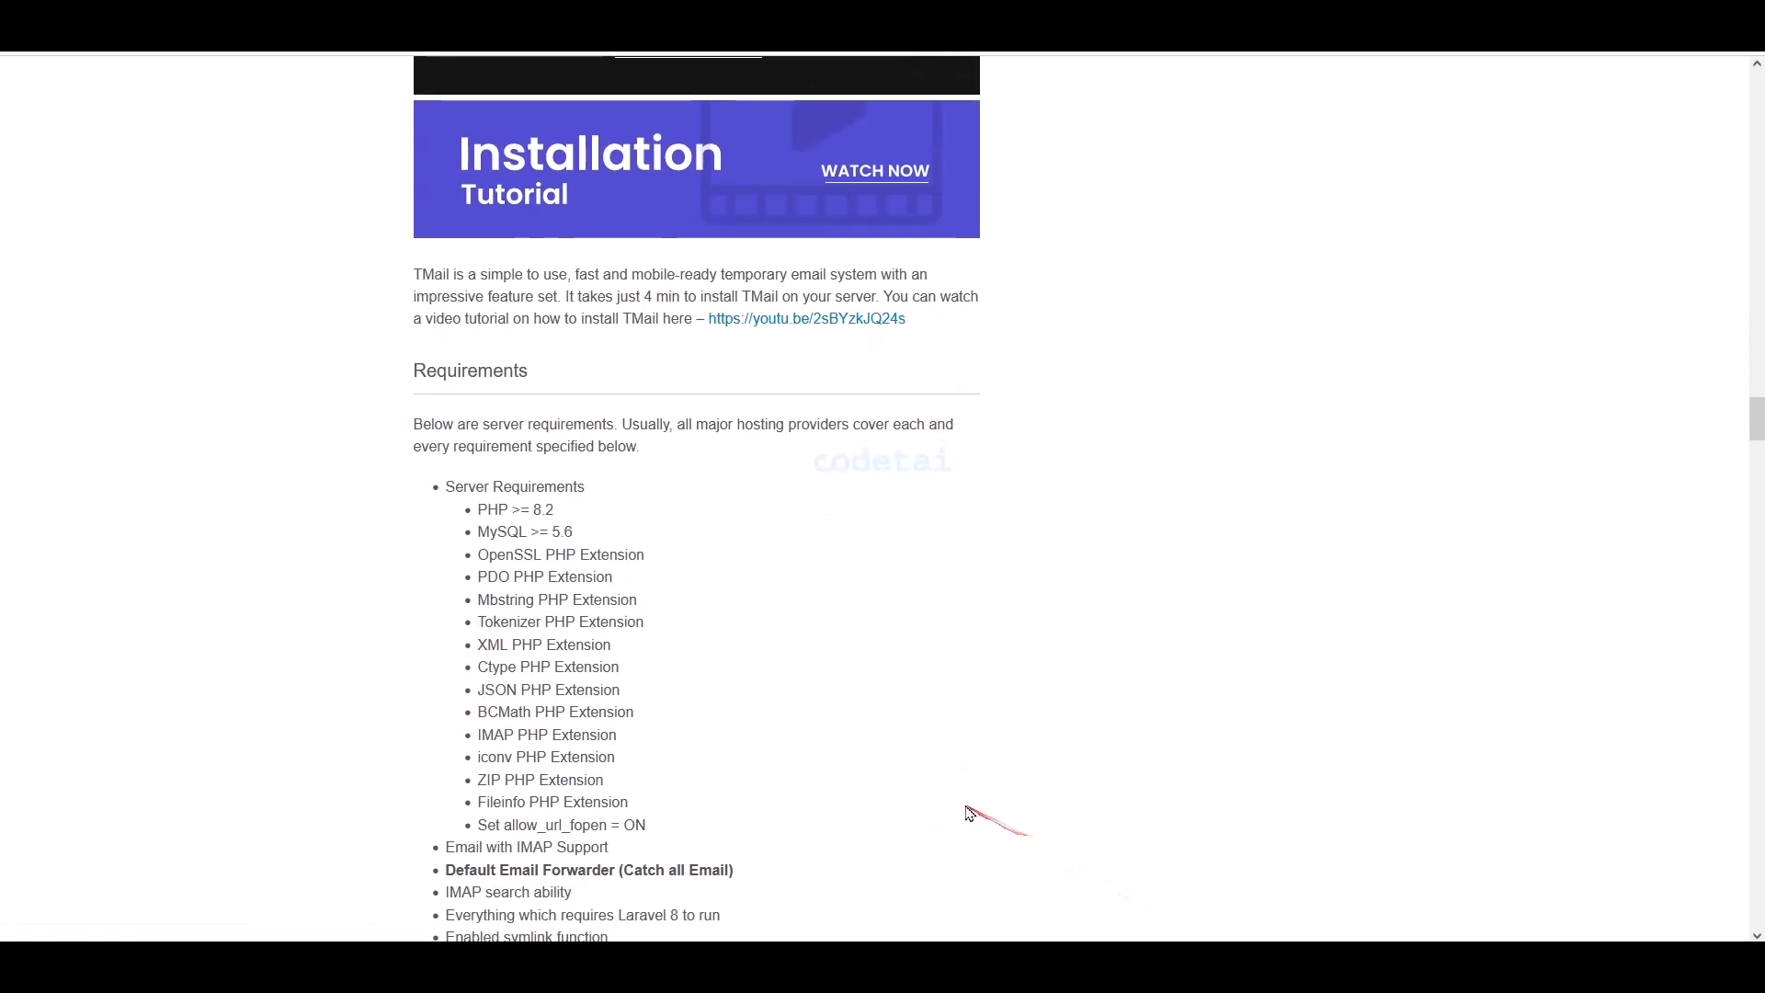
- Return to the top of the TMail page showing the $38 Regular License
scroll(913, 752, up, 3)
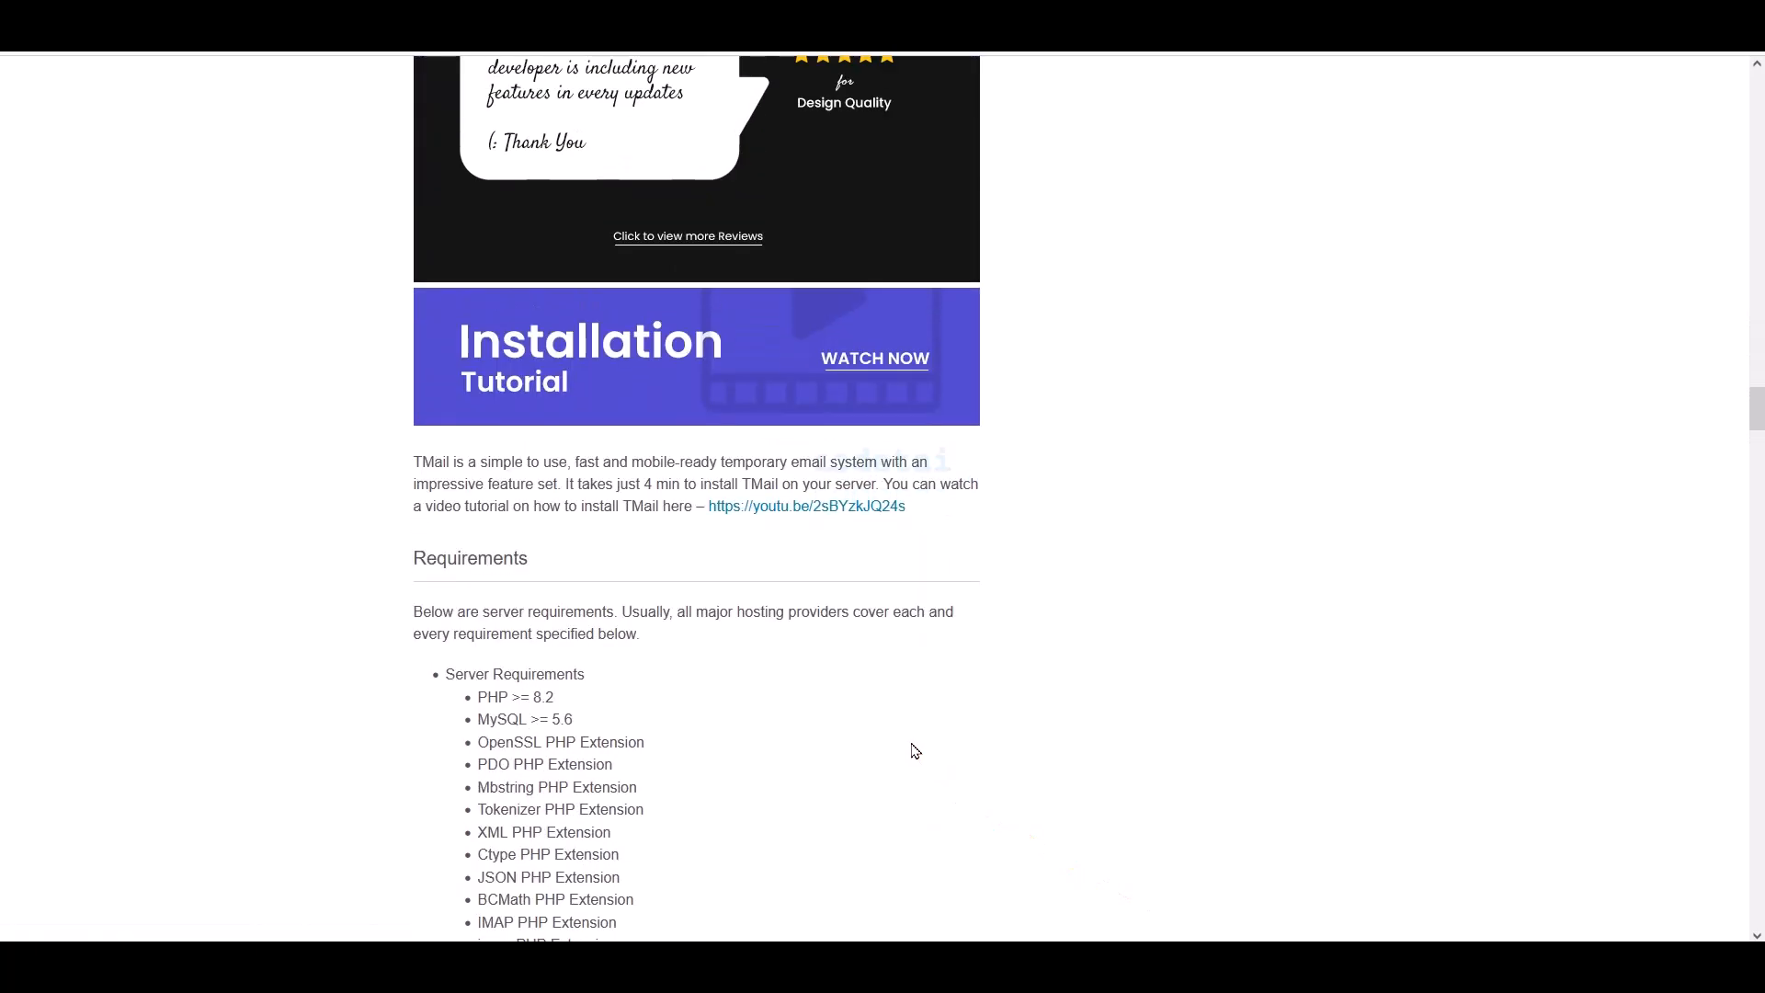
scroll(836, 682, up, 13)
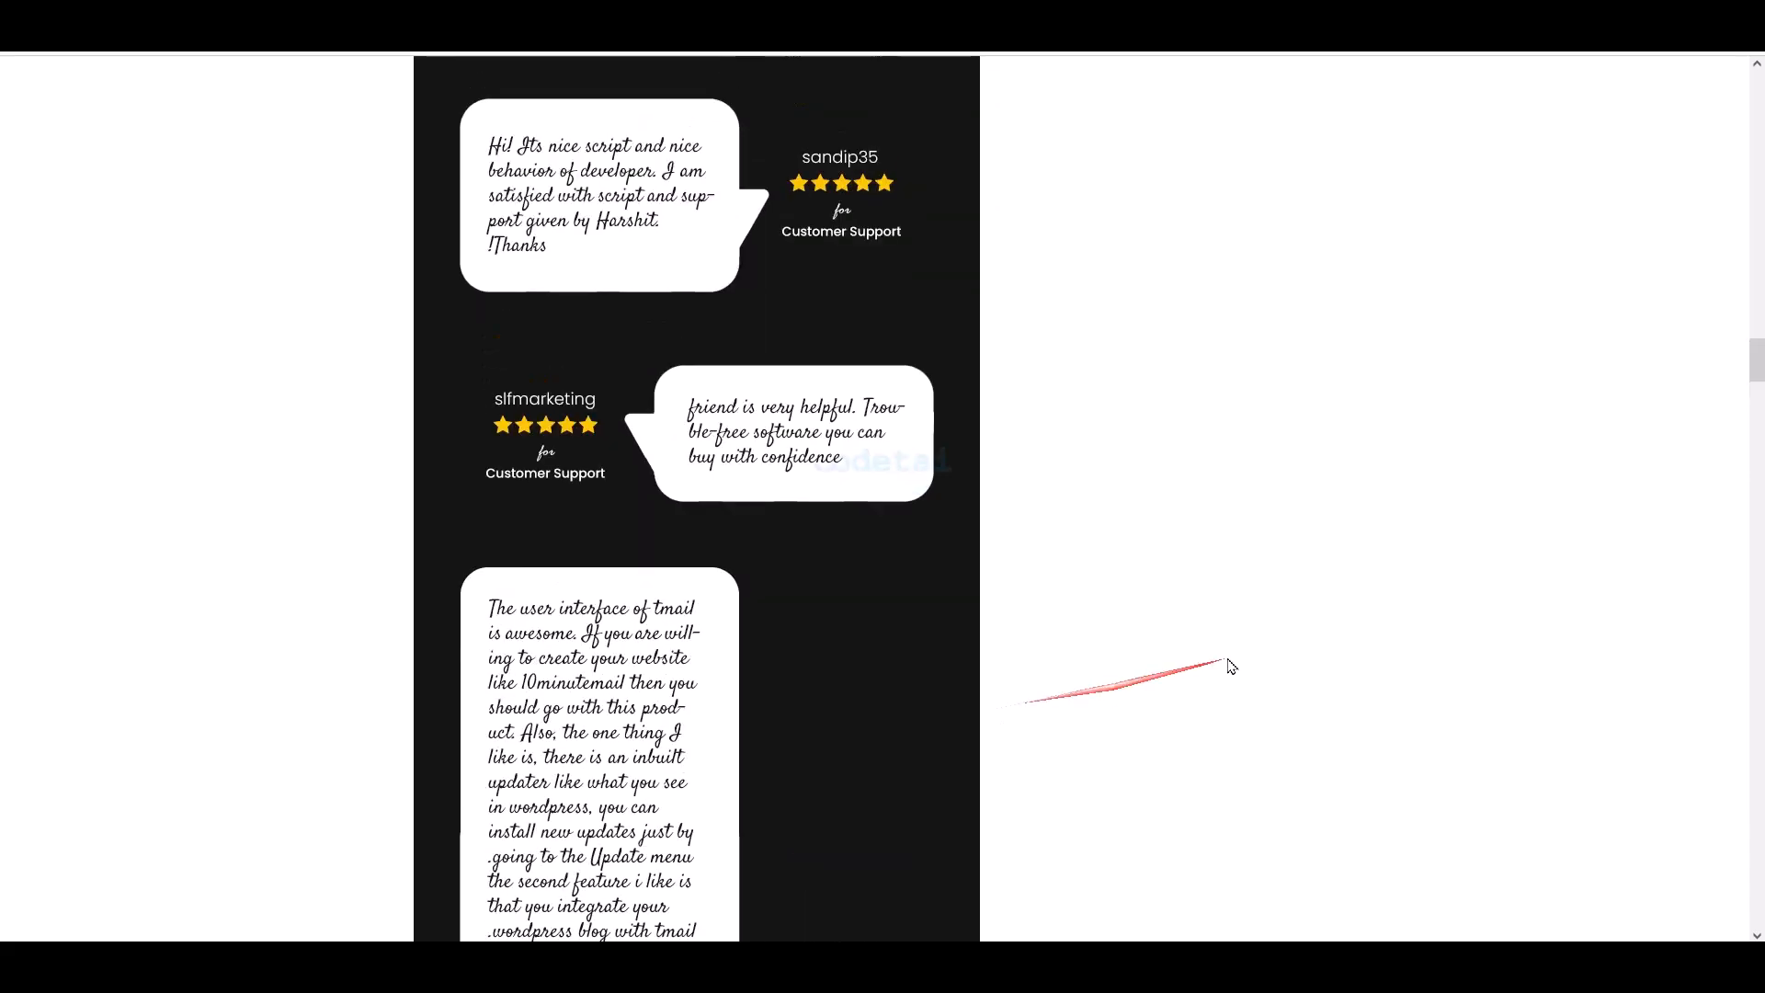
scroll(842, 661, up, 14)
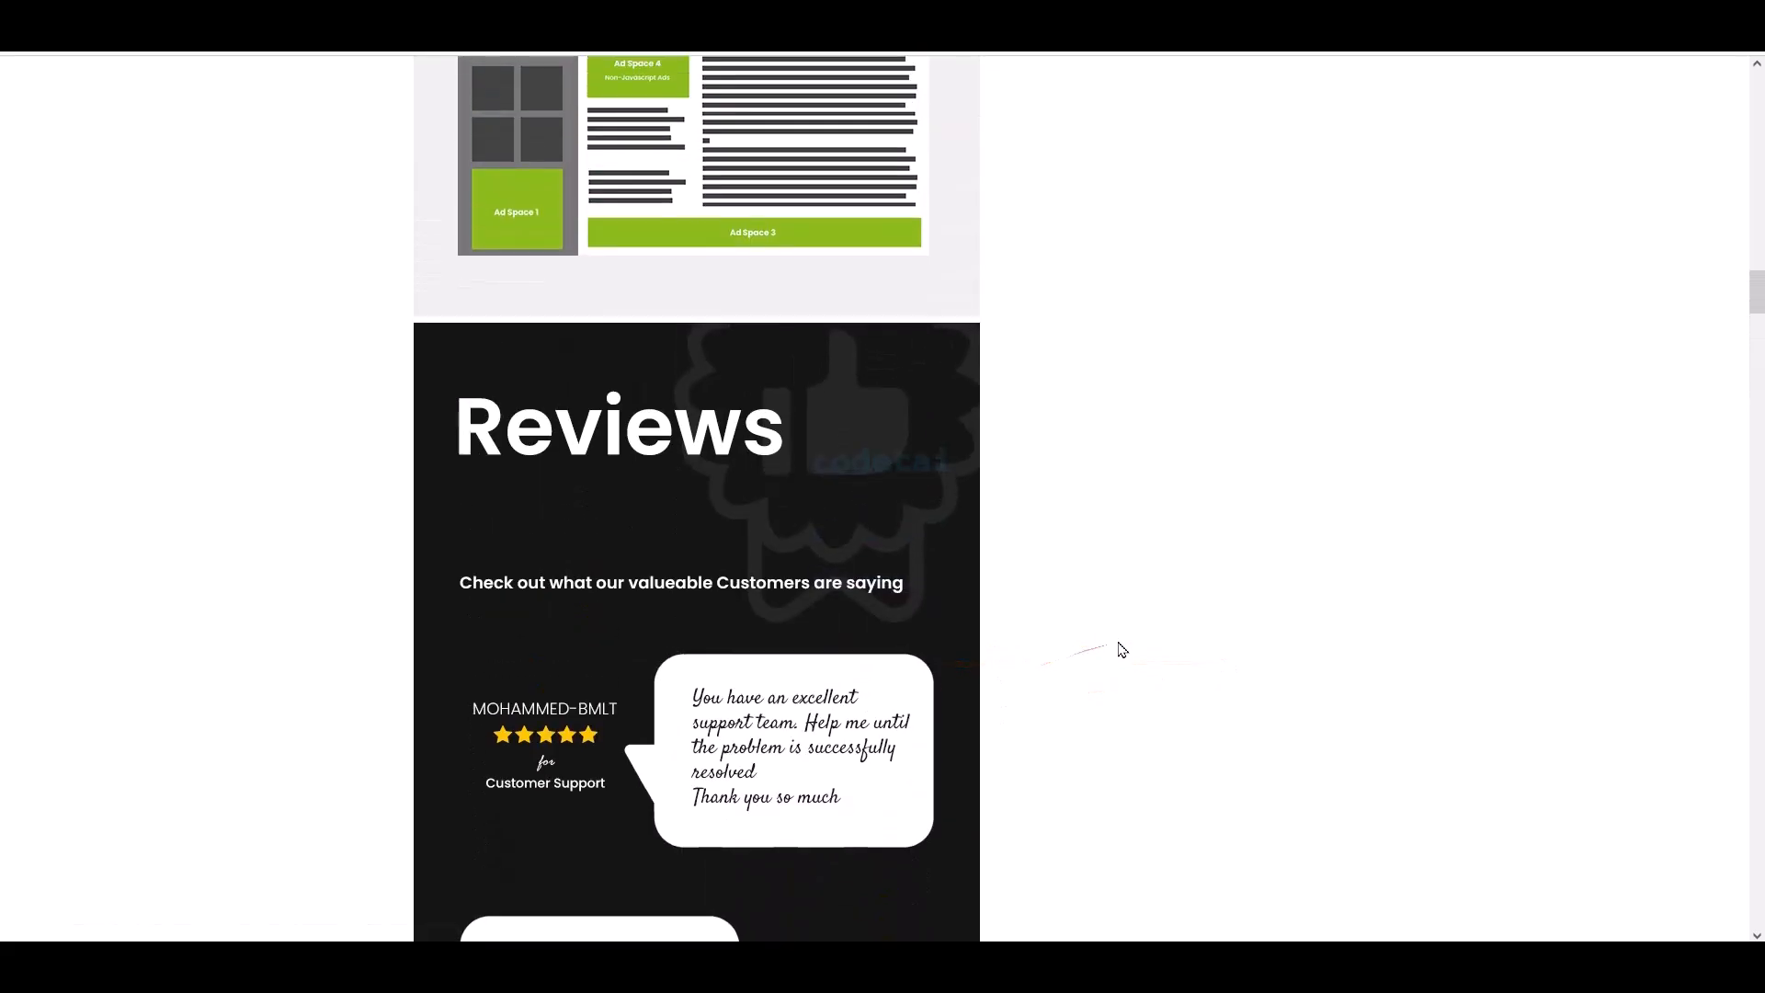
scroll(1122, 650, up, 3)
scroll(1123, 650, up, 8)
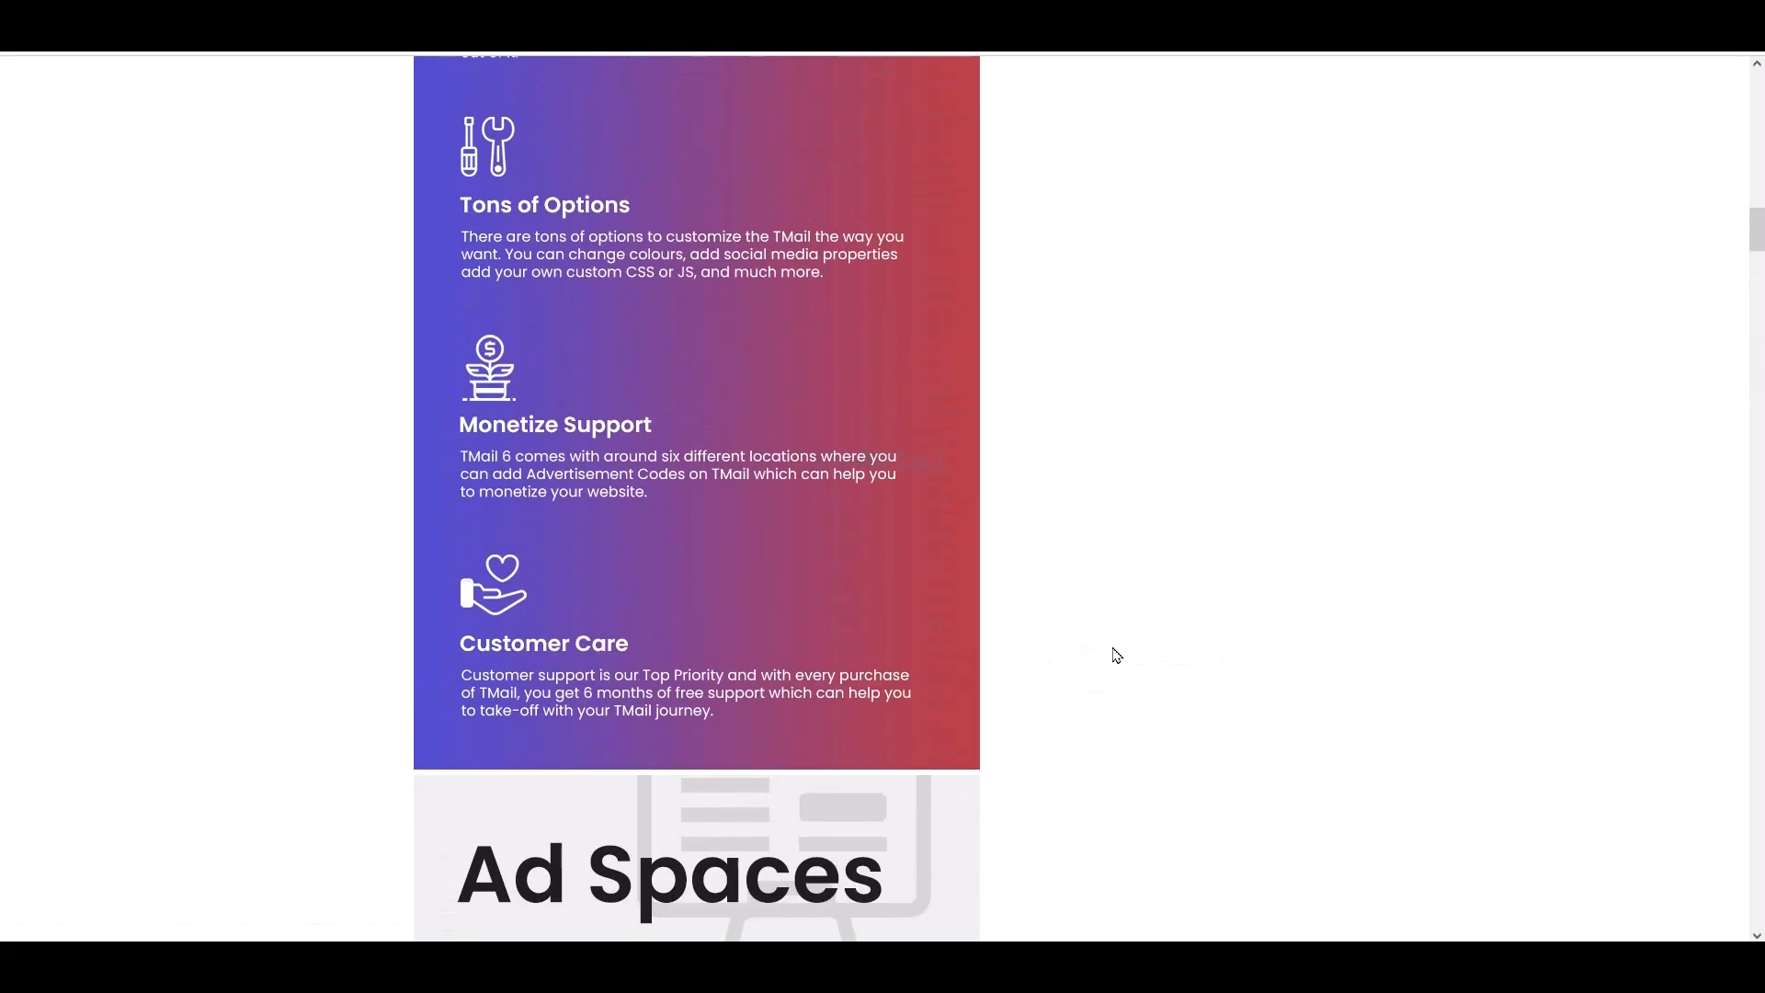
scroll(603, 575, up, 7)
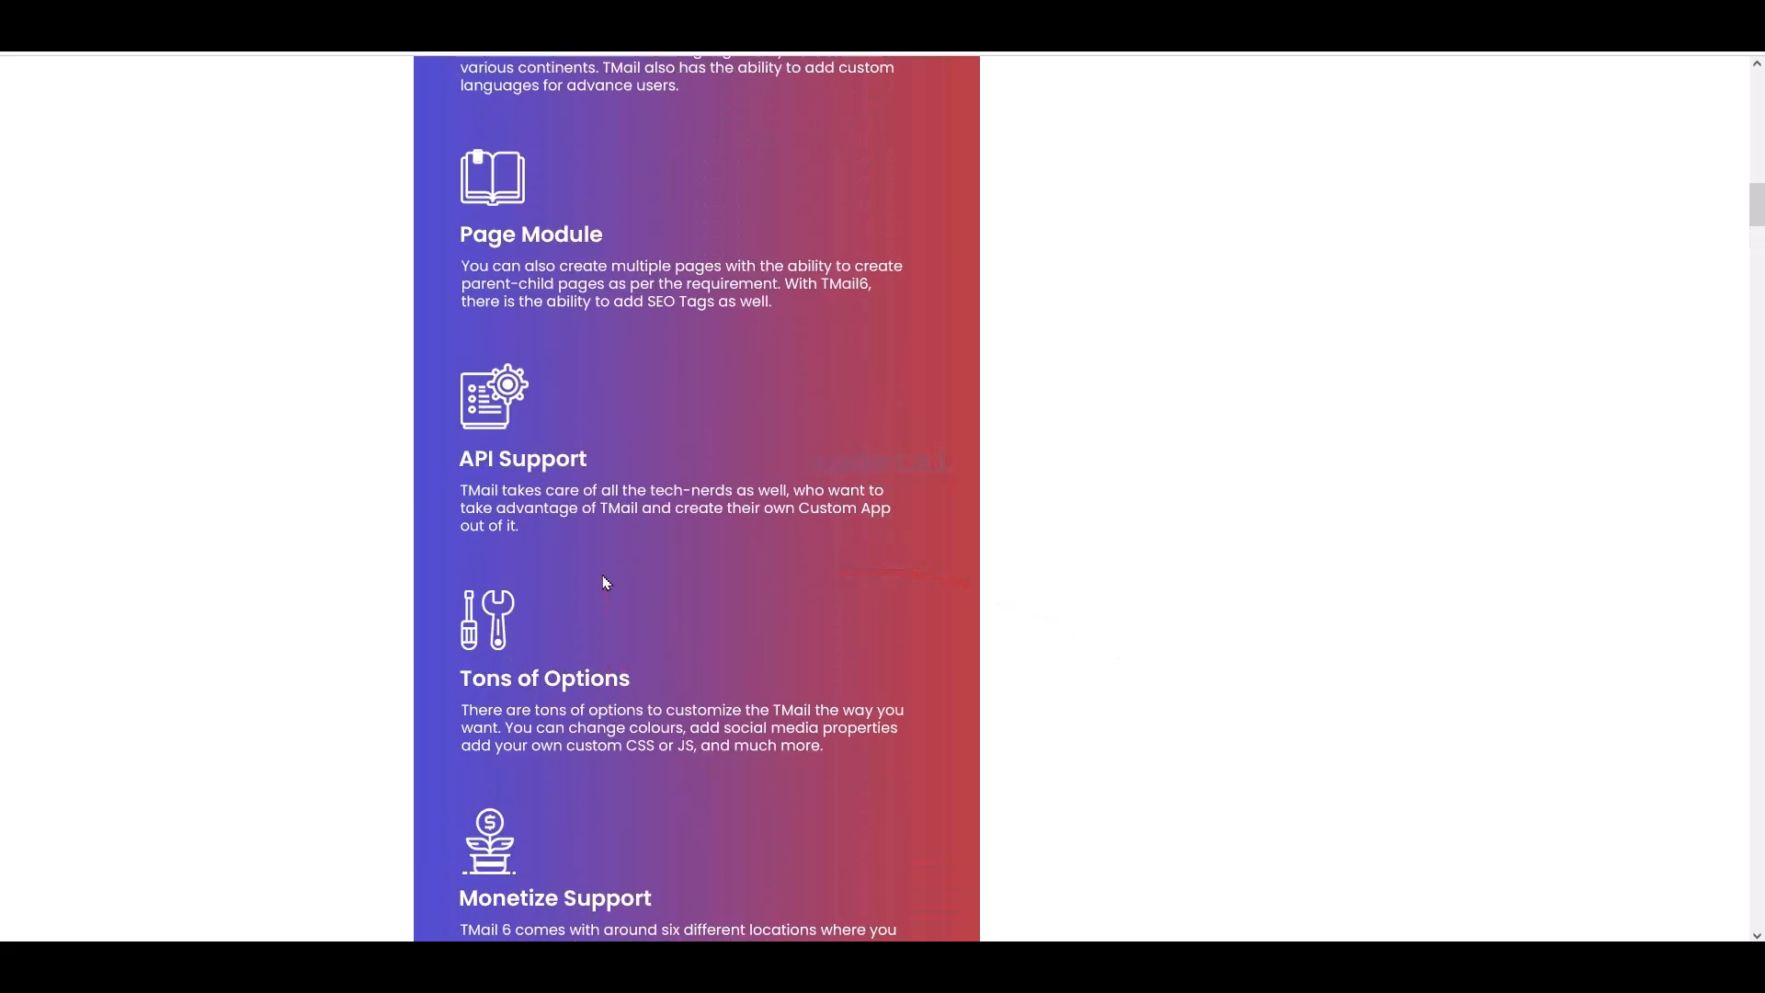
scroll(603, 577, up, 6)
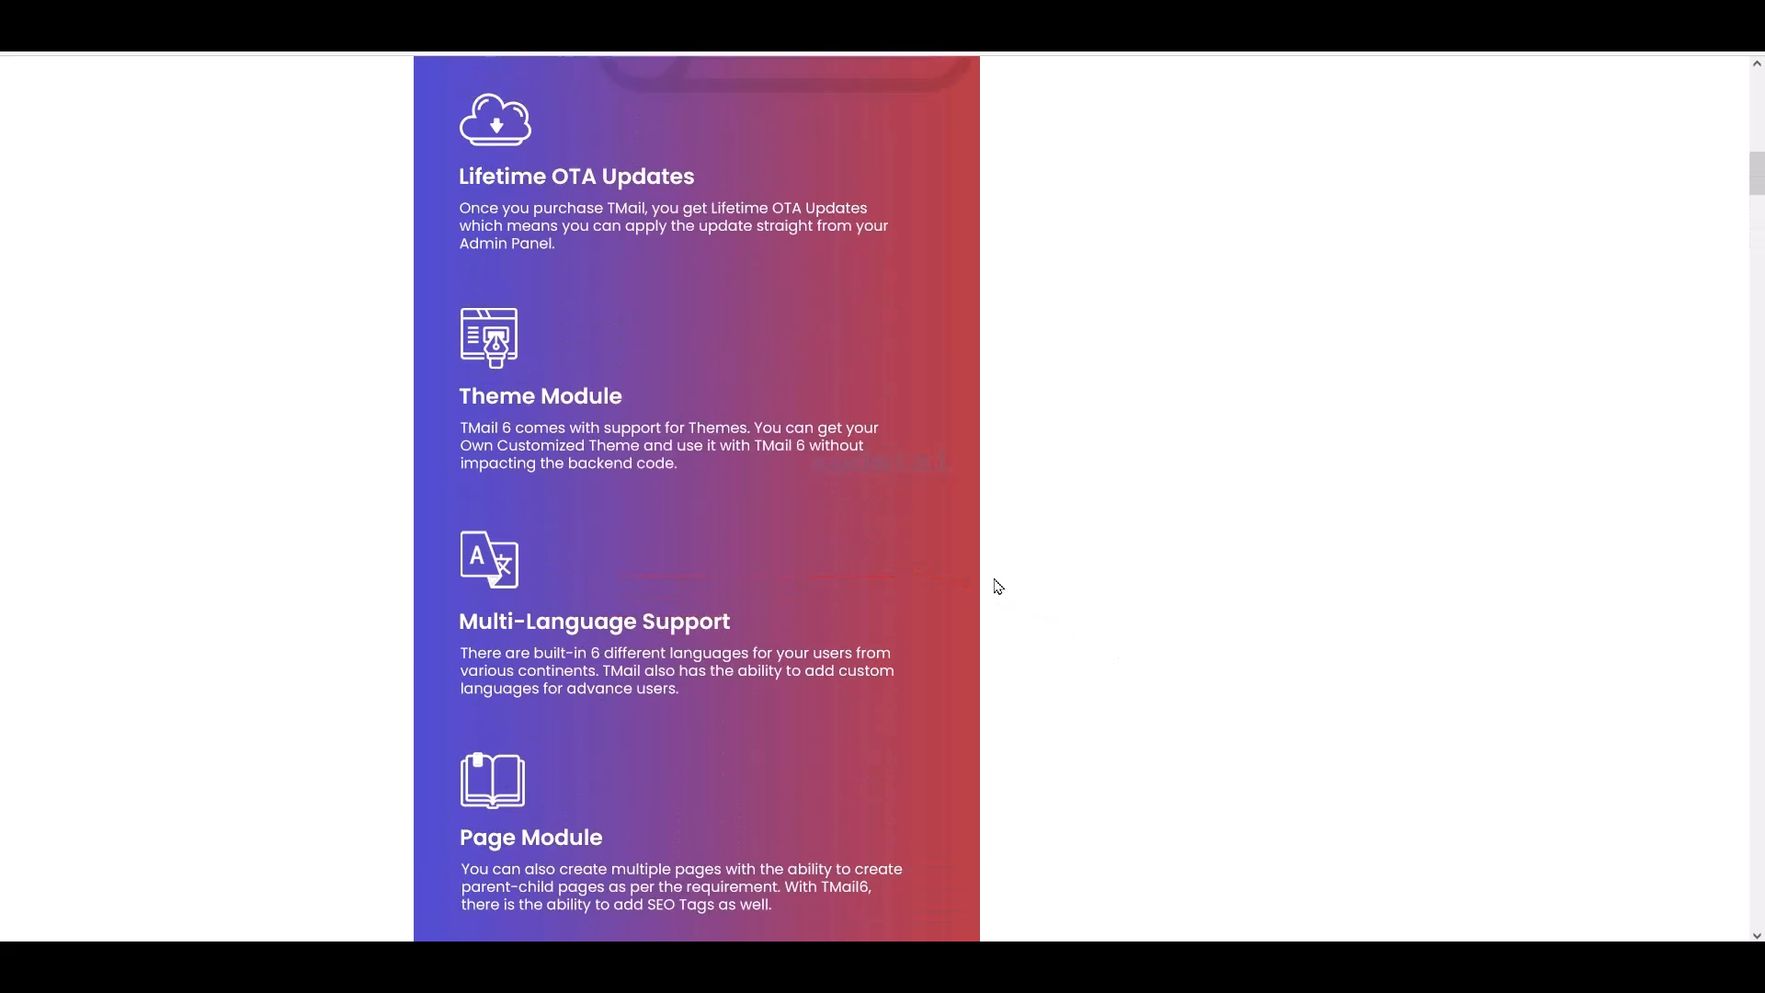
scroll(225, 576, up, 5)
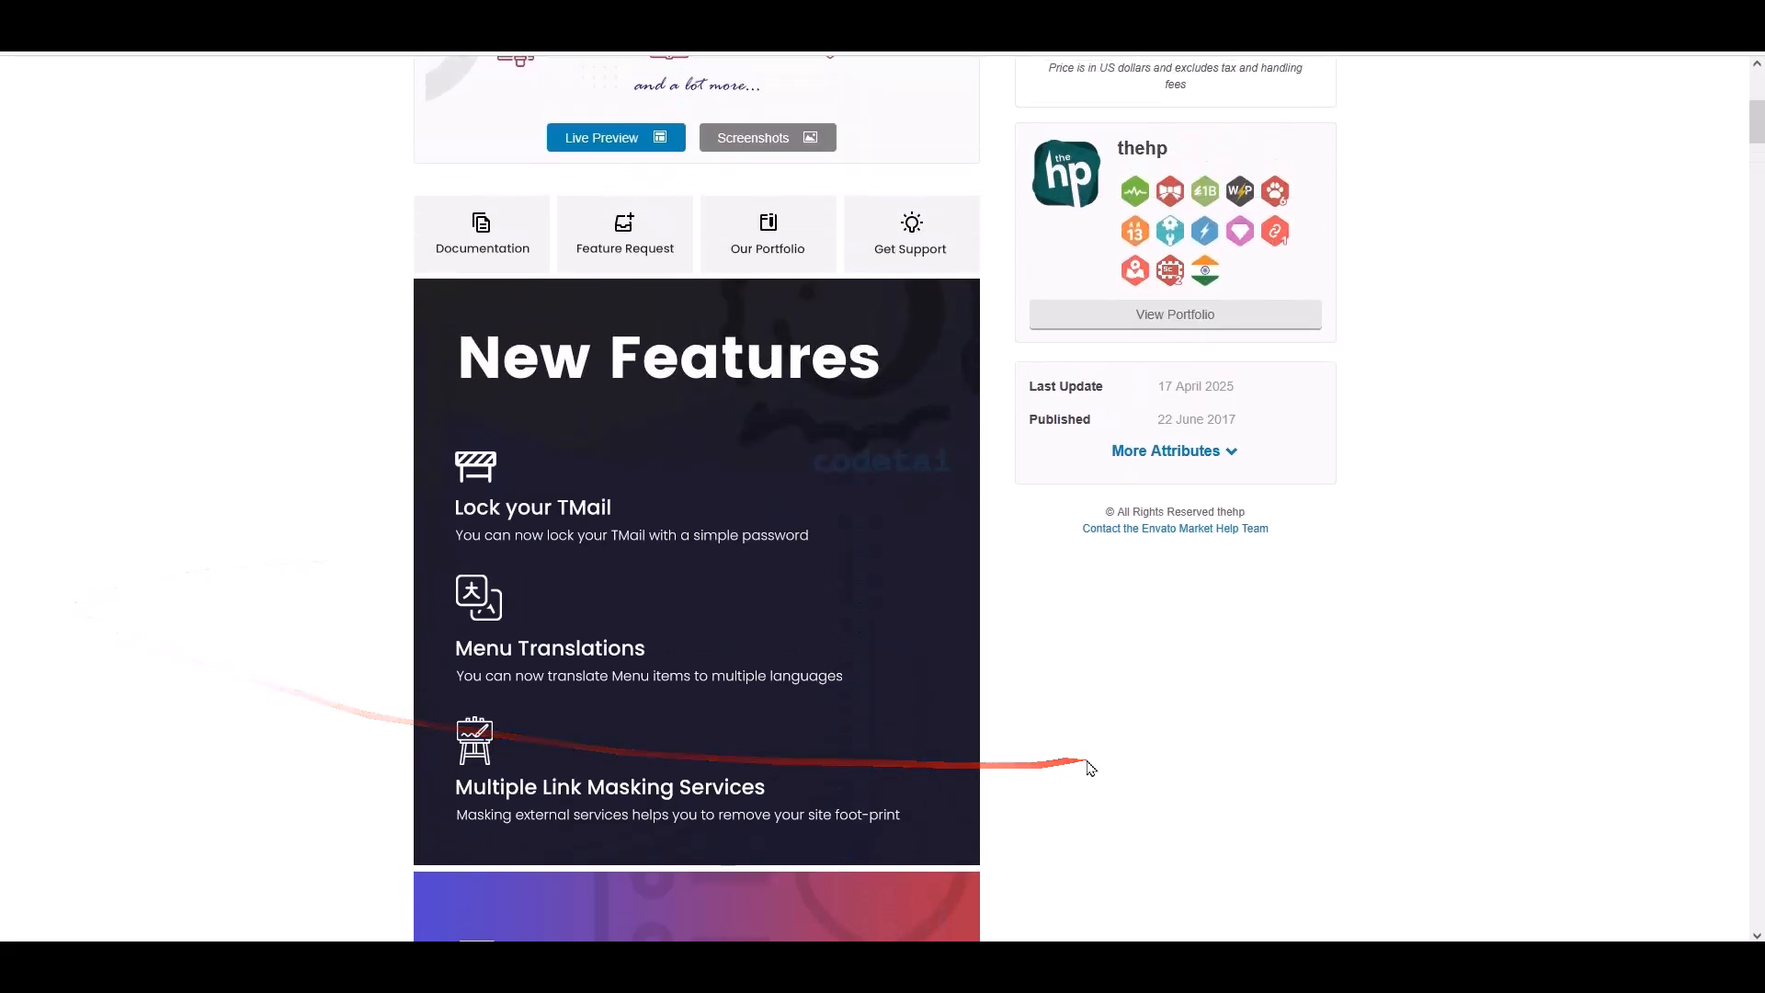
scroll(1392, 752, up, 4)
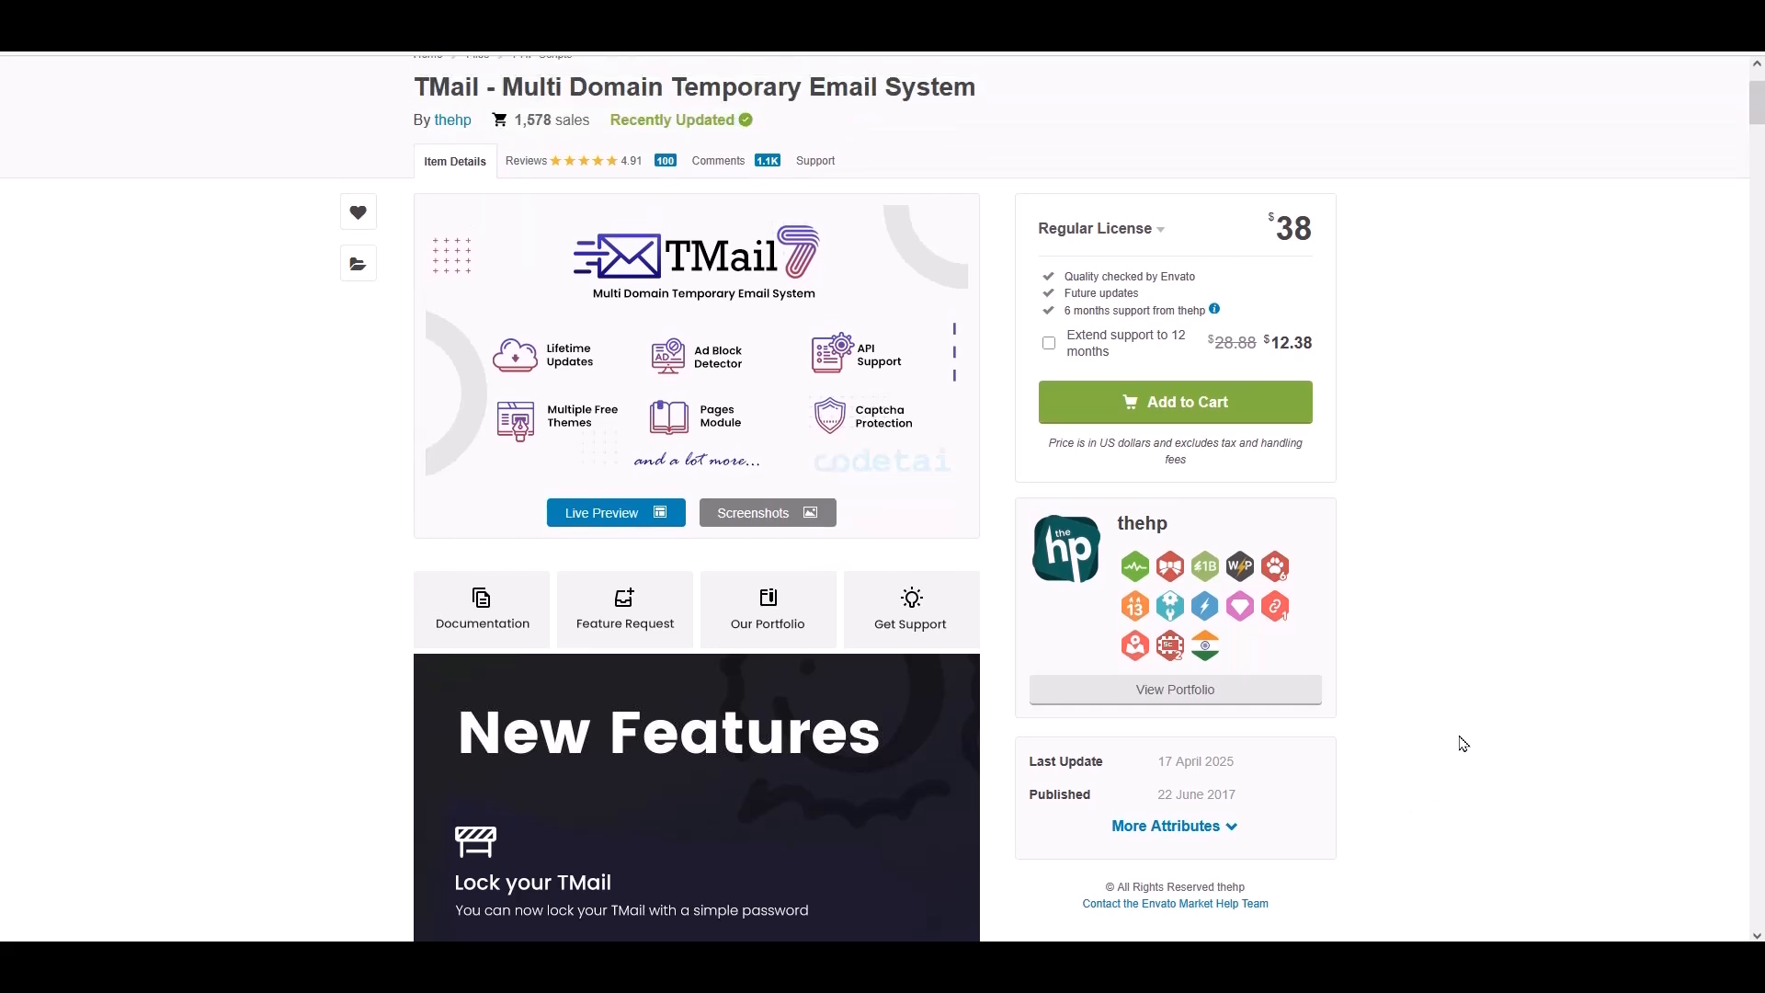
scroll(1463, 743, up, 2)
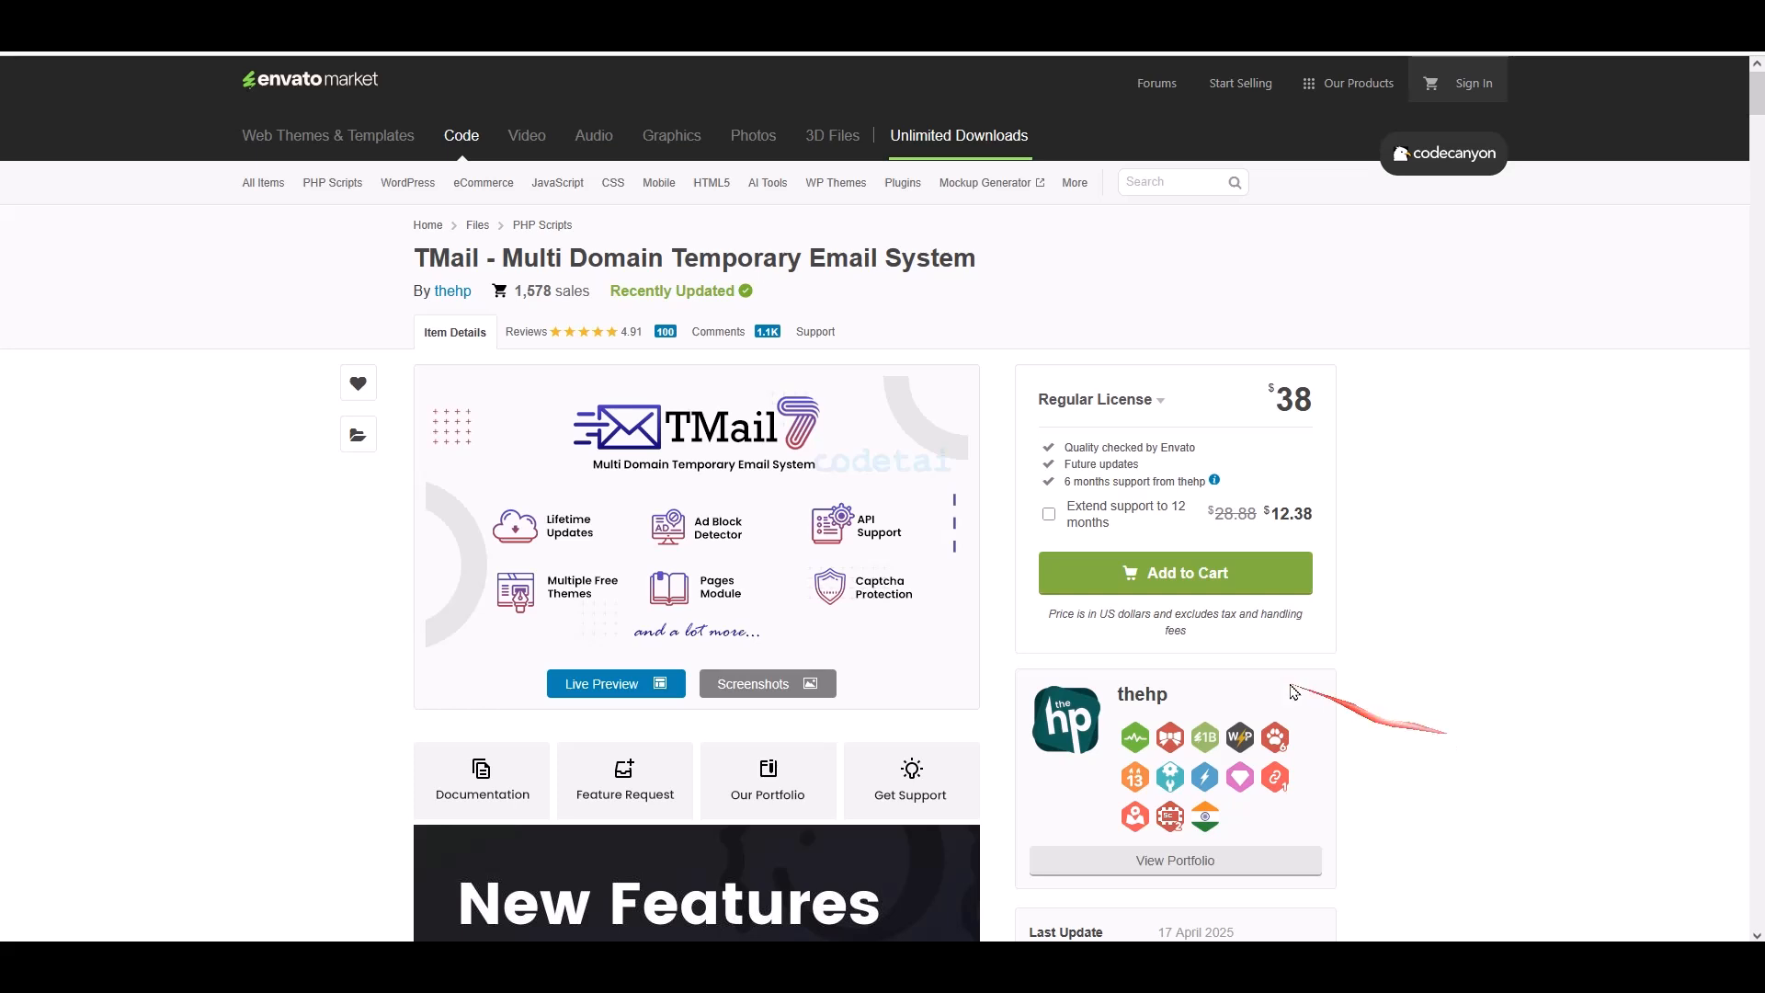
- Add TMail with the Regular license to the cart and go to checkout
click(1188, 576)
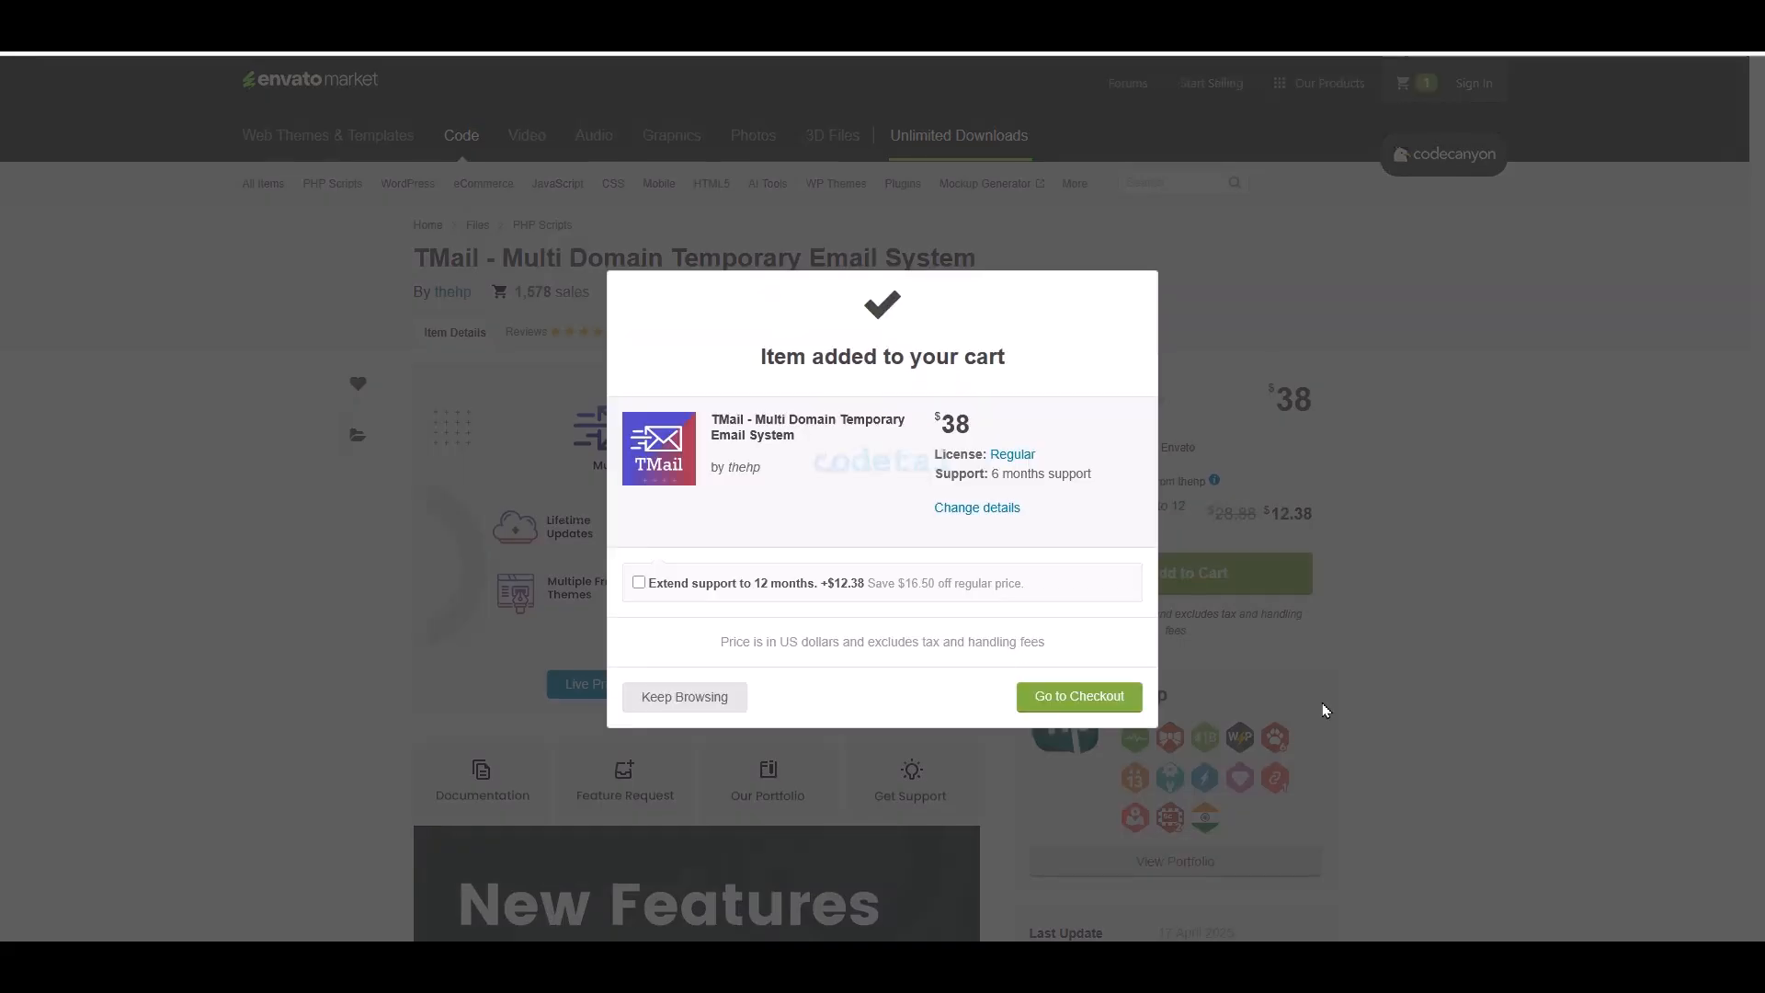
click(1080, 699)
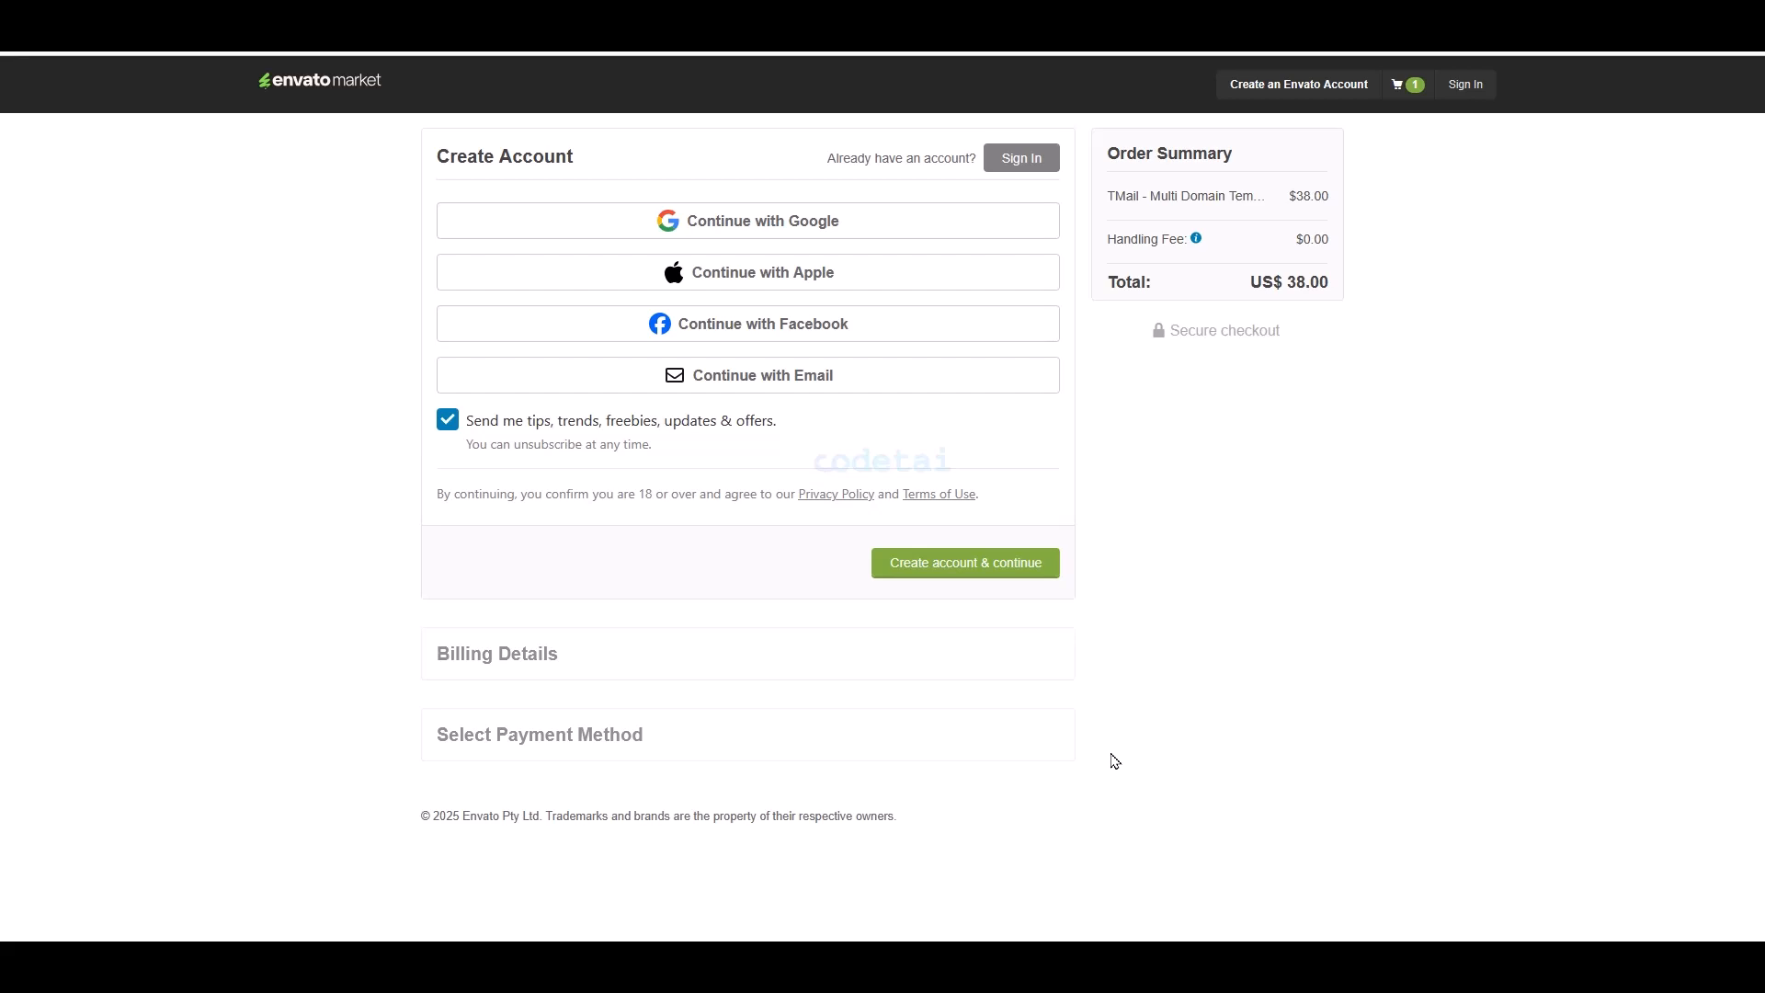
drag(529, 257, 1081, 401)
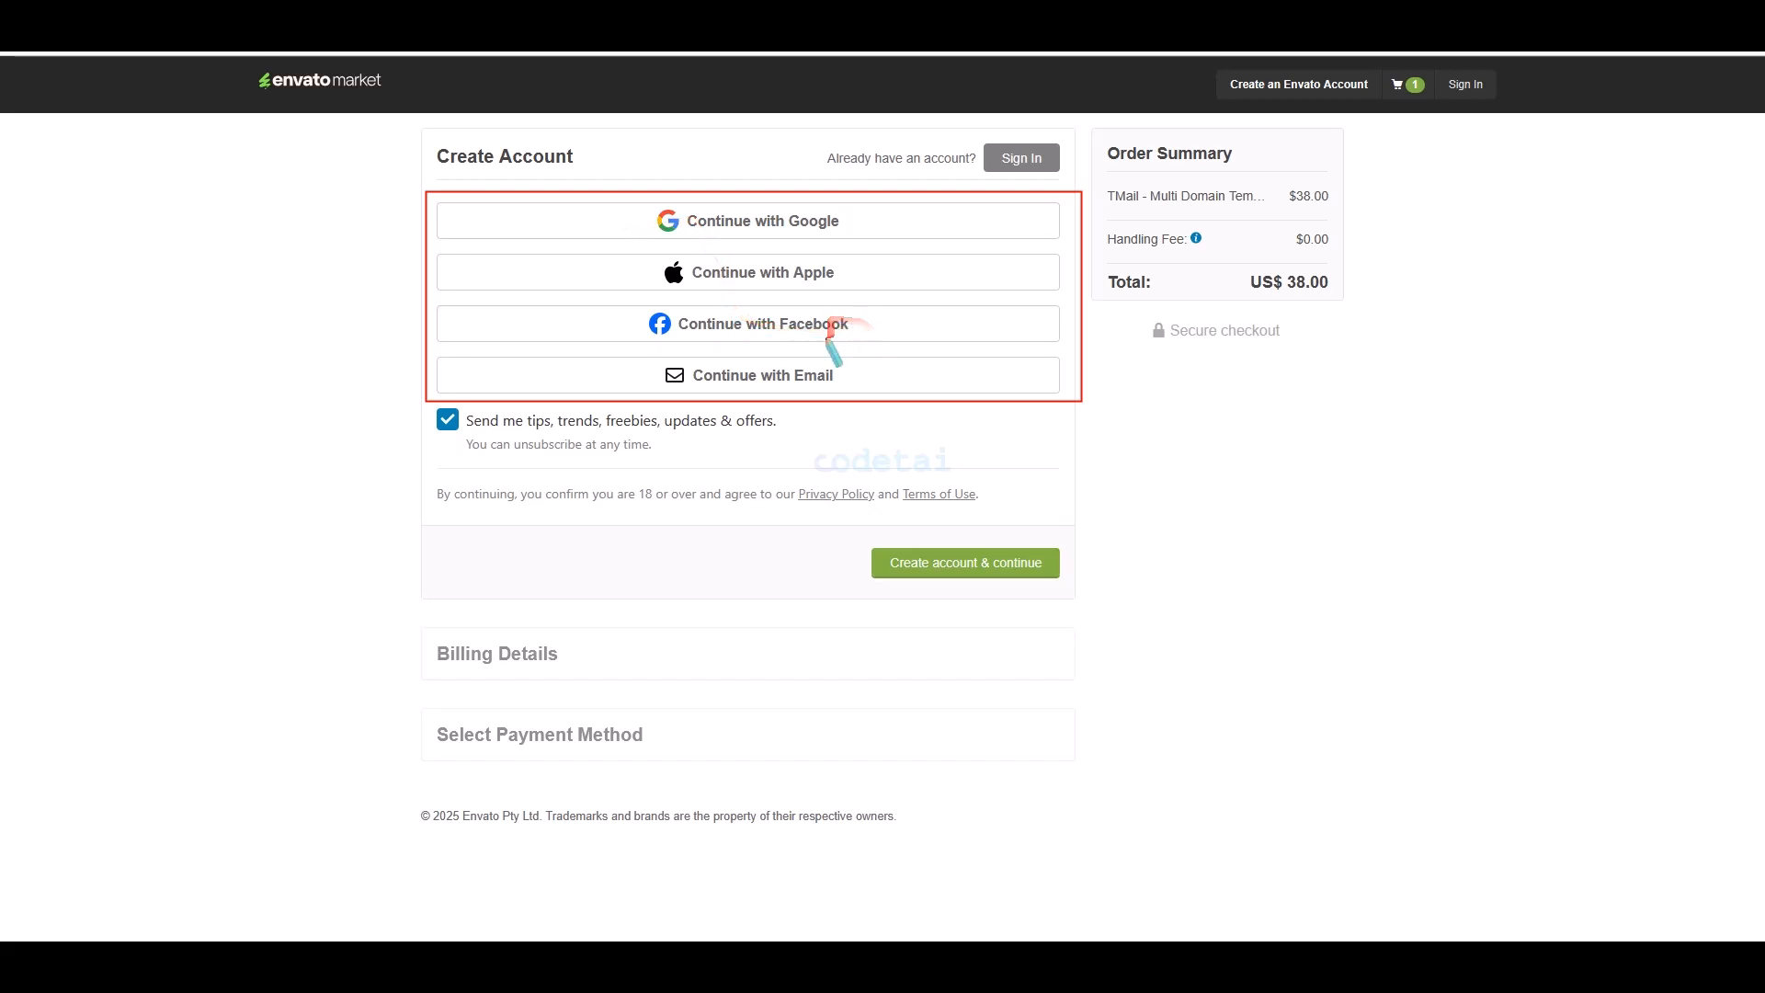
key(Escape)
- Choose Continue with Email to bring up the account sign-up form
click(769, 377)
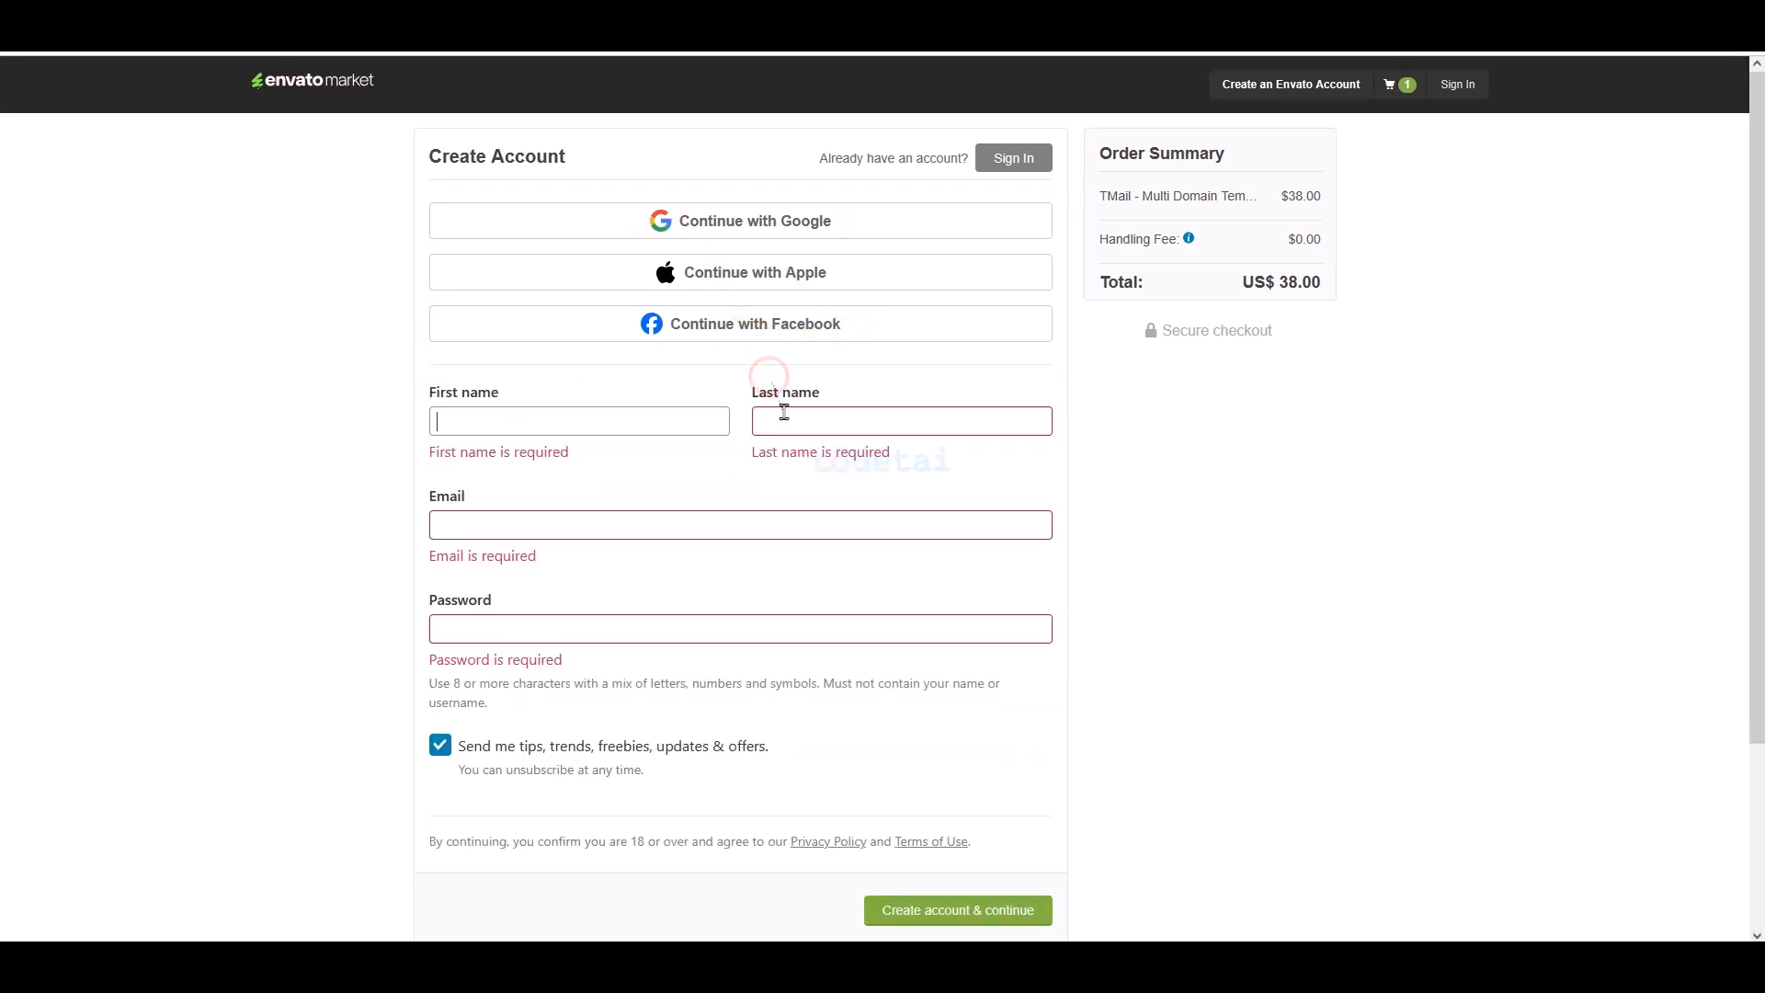
scroll(782, 395, down, 1)
mouse_move(427, 288)
mouse_down()
mouse_move(993, 524)
mouse_move(1072, 622)
mouse_up()
key(Escape)
scroll(1198, 648, up, 1)
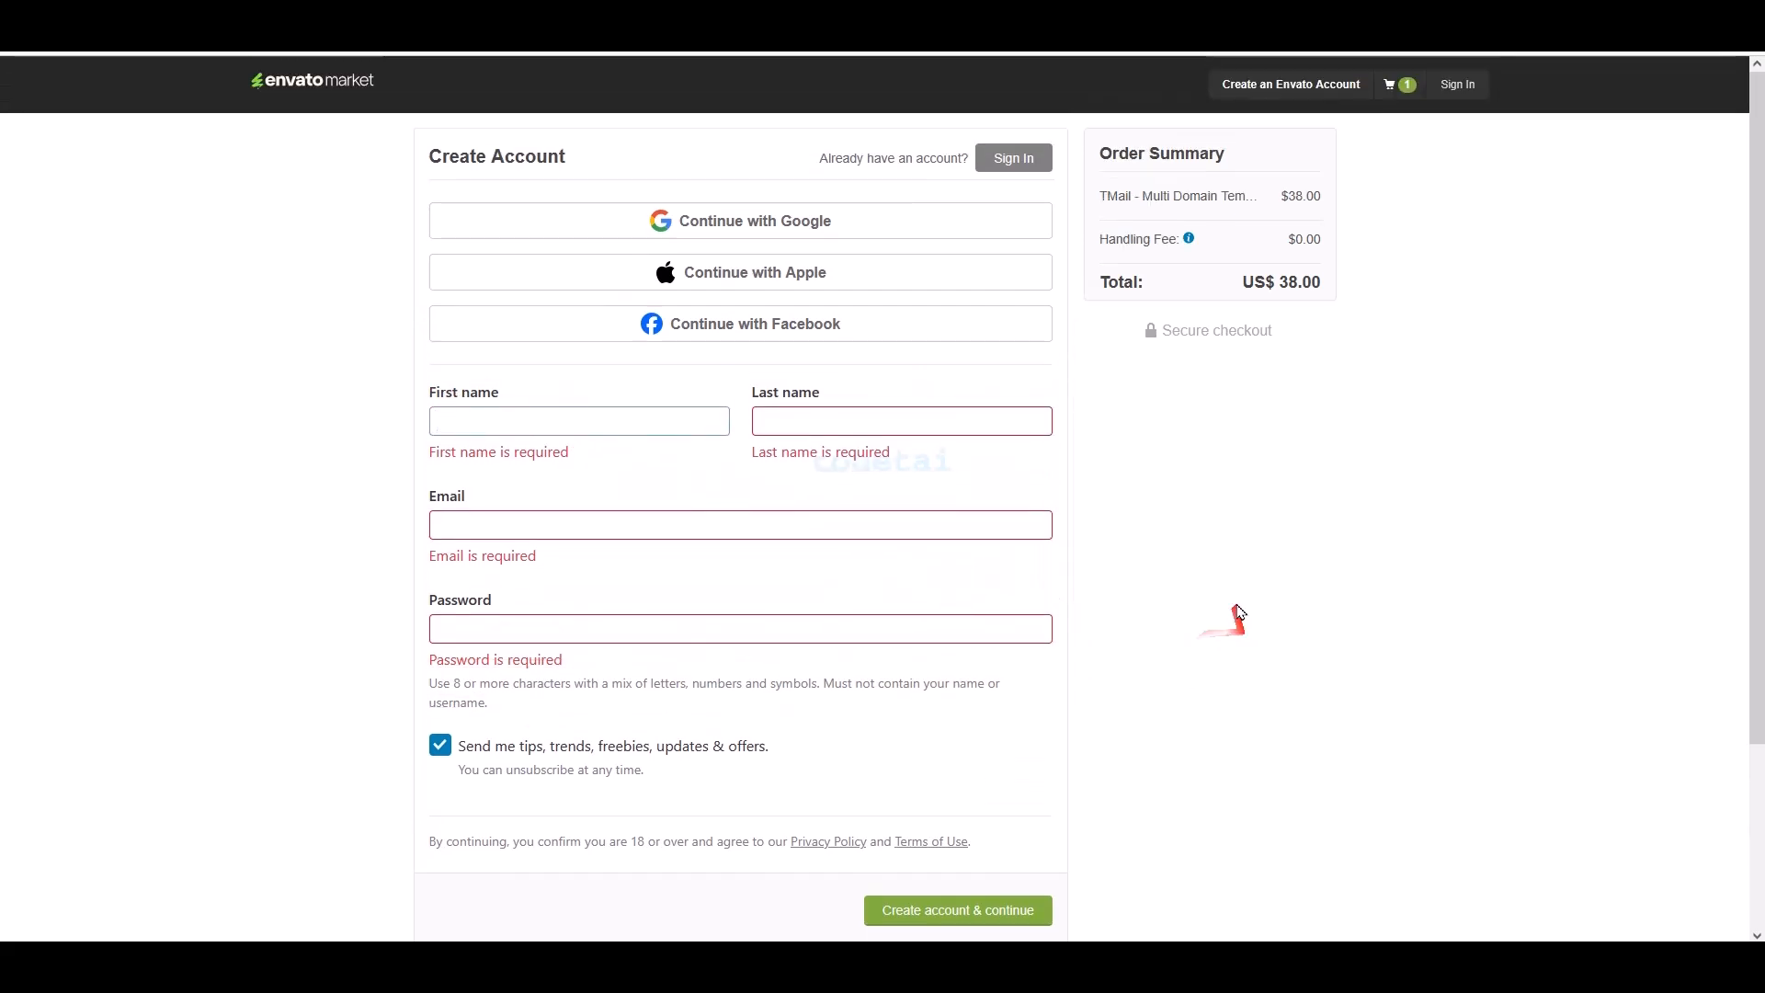
- Sign in with the existing account and save the billing details
click(1022, 157)
click(689, 520)
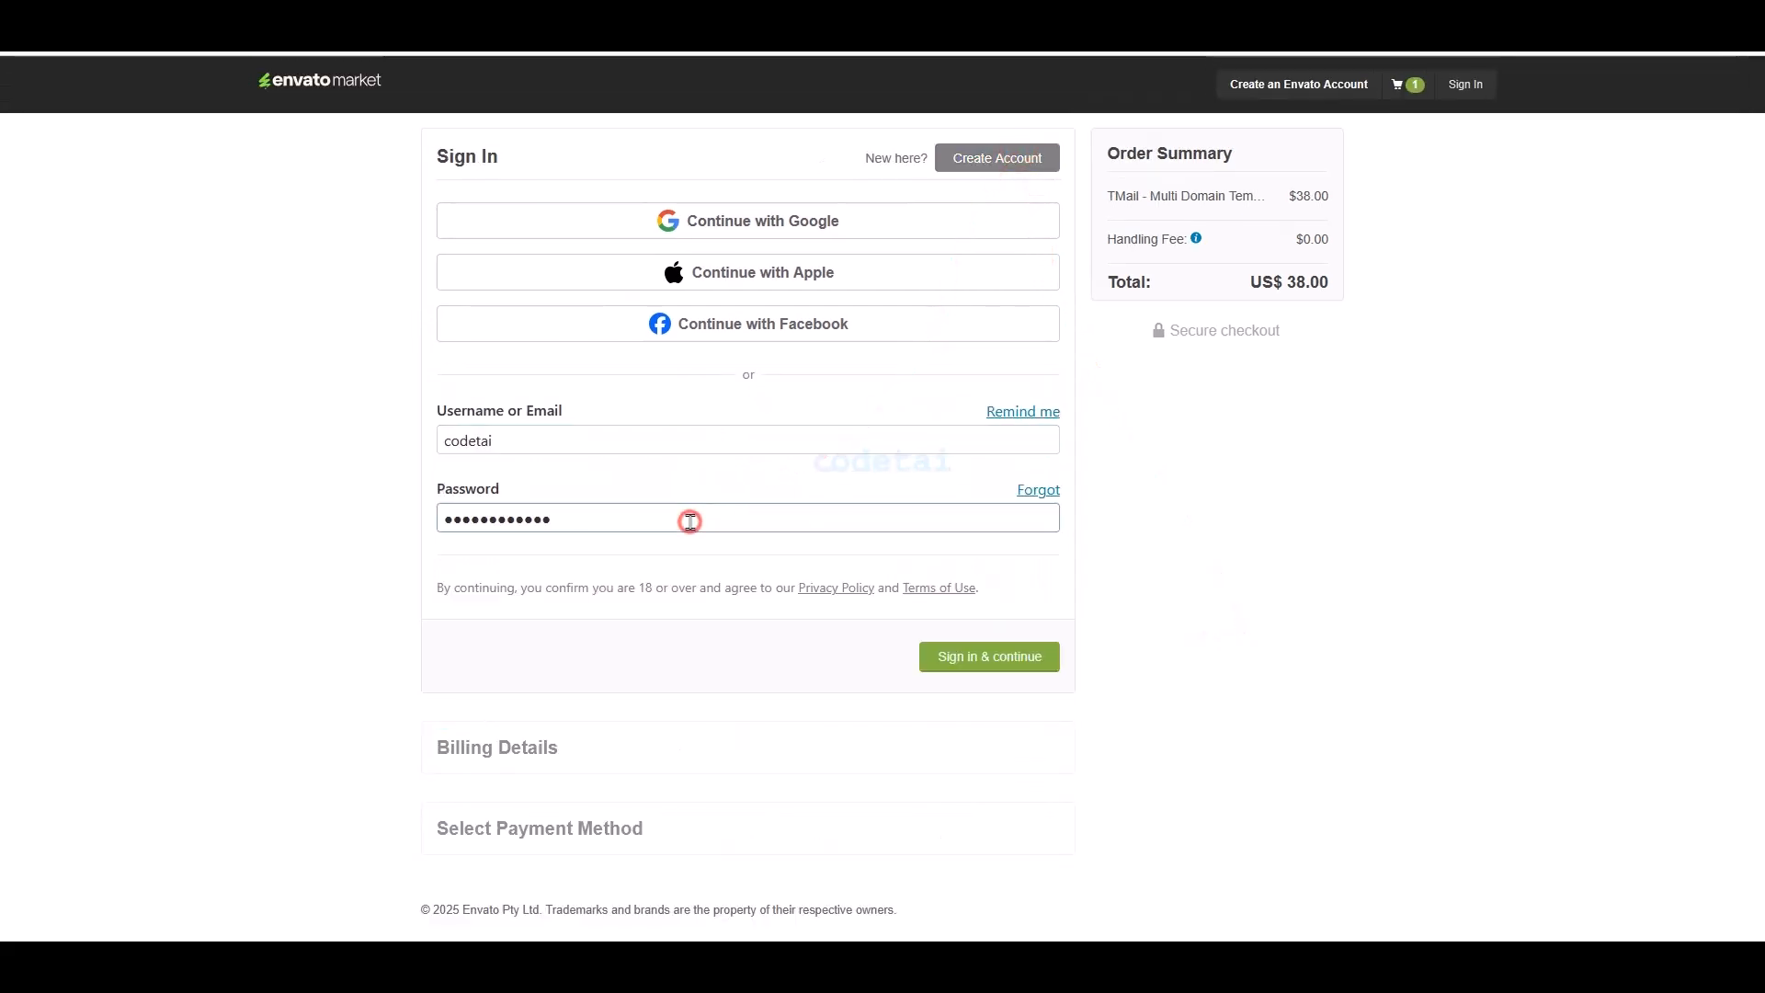
click(1017, 664)
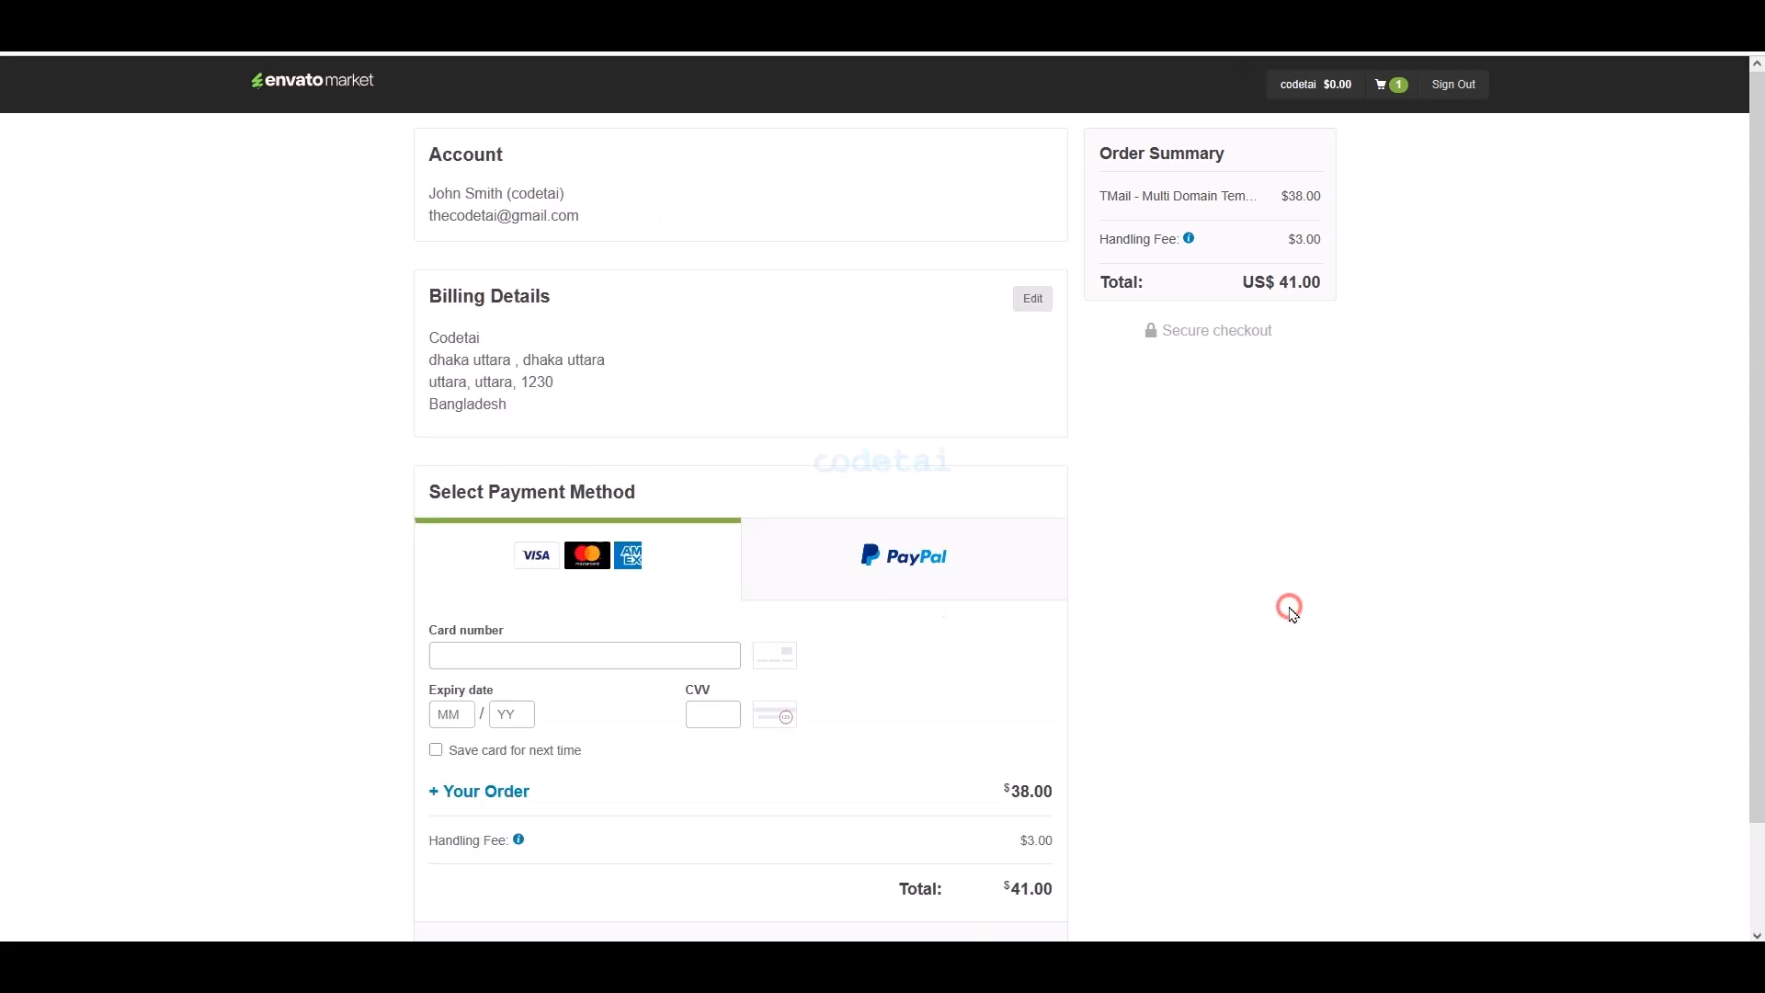
click(1032, 297)
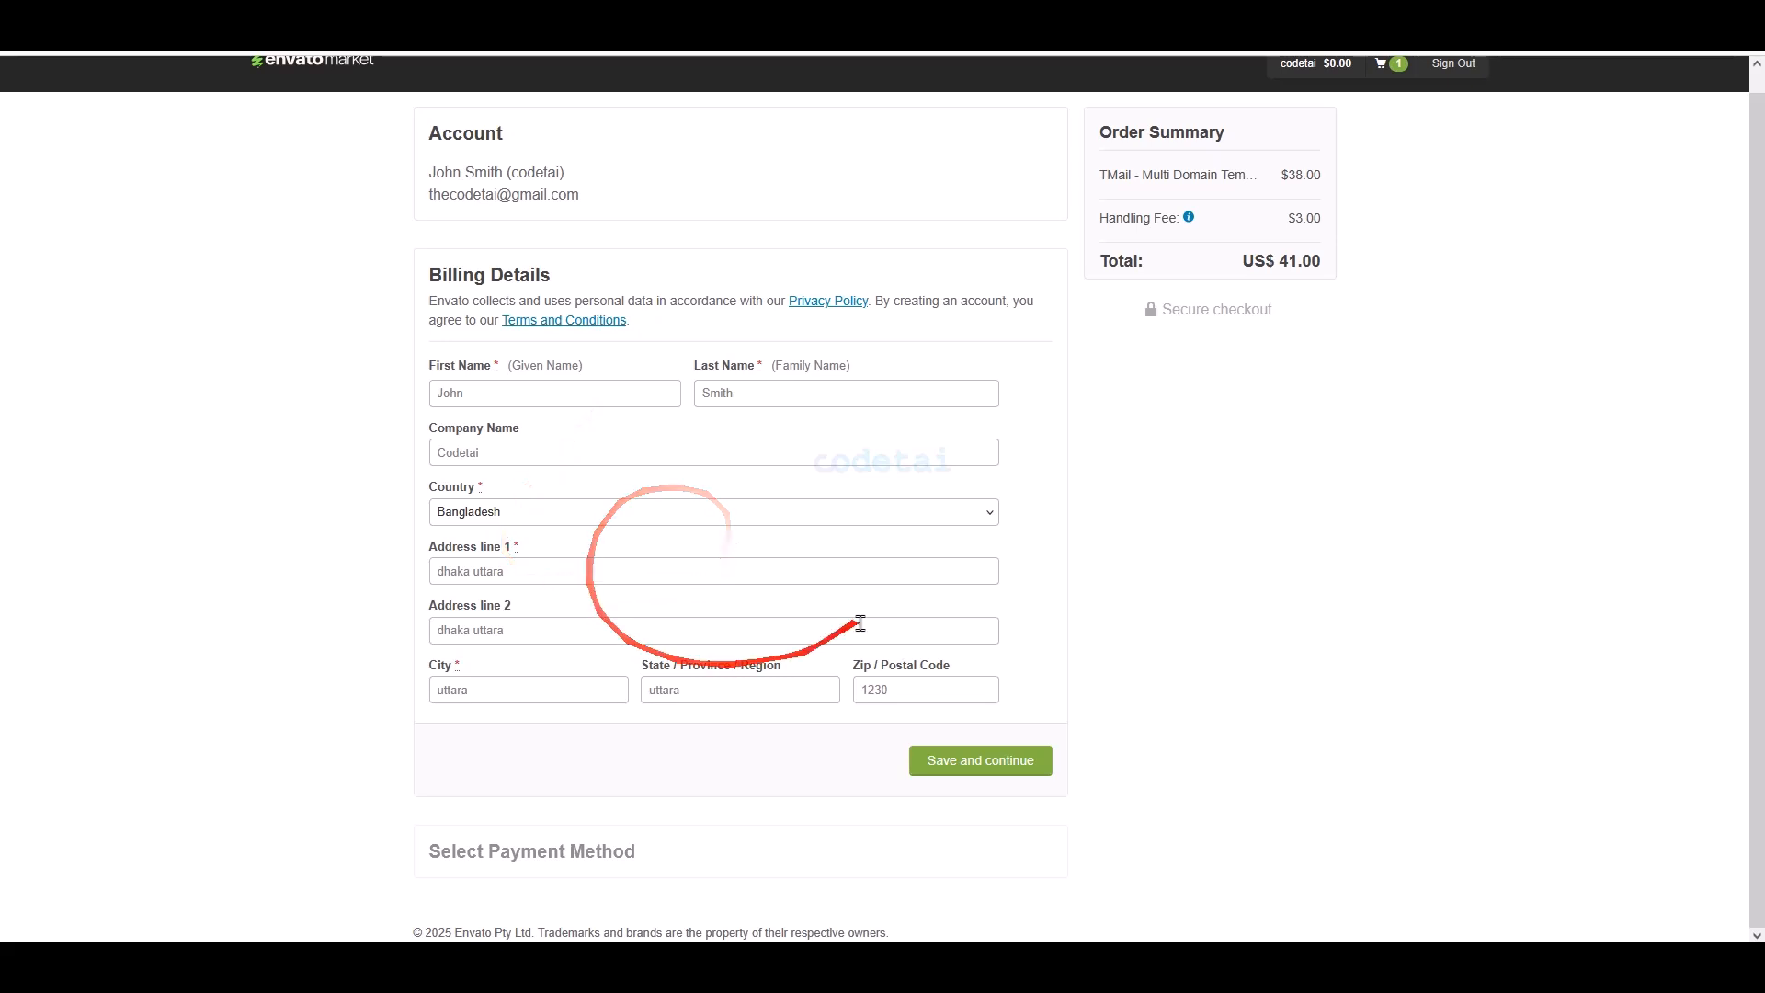
click(978, 763)
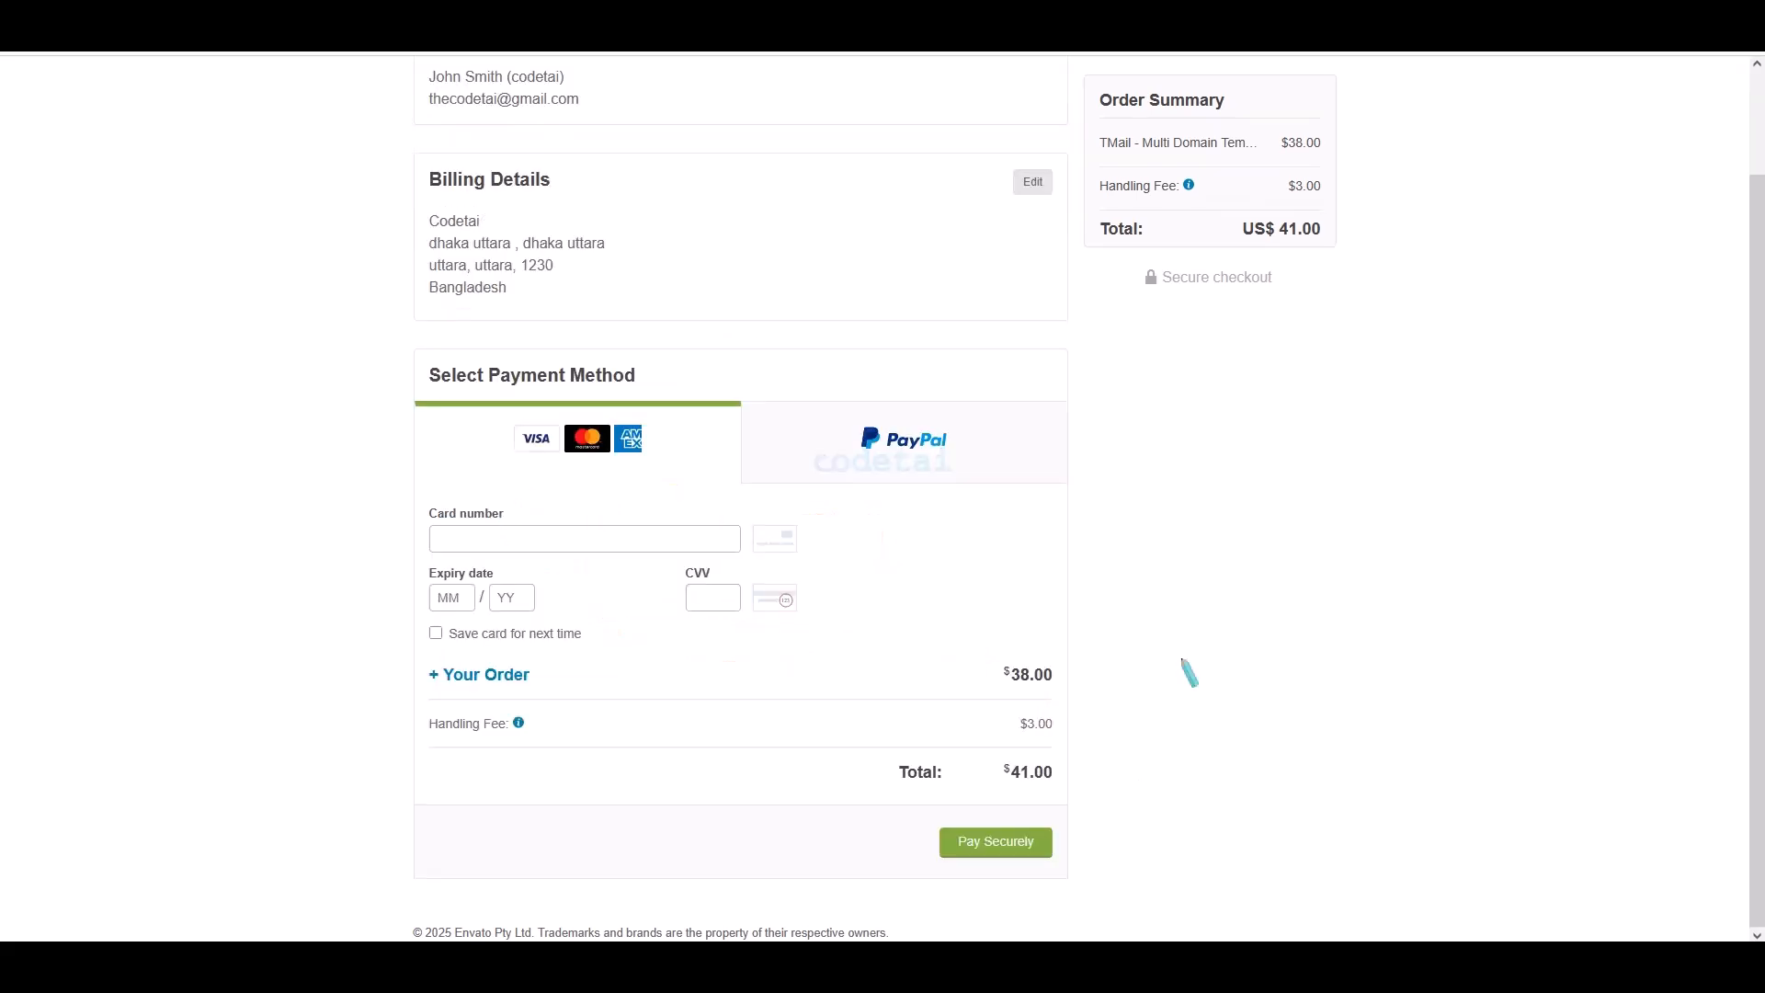
- Paste the card number into the payment form's card field
mouse_move(586, 388)
mouse_down()
mouse_move(1005, 461)
mouse_move(1082, 498)
mouse_up()
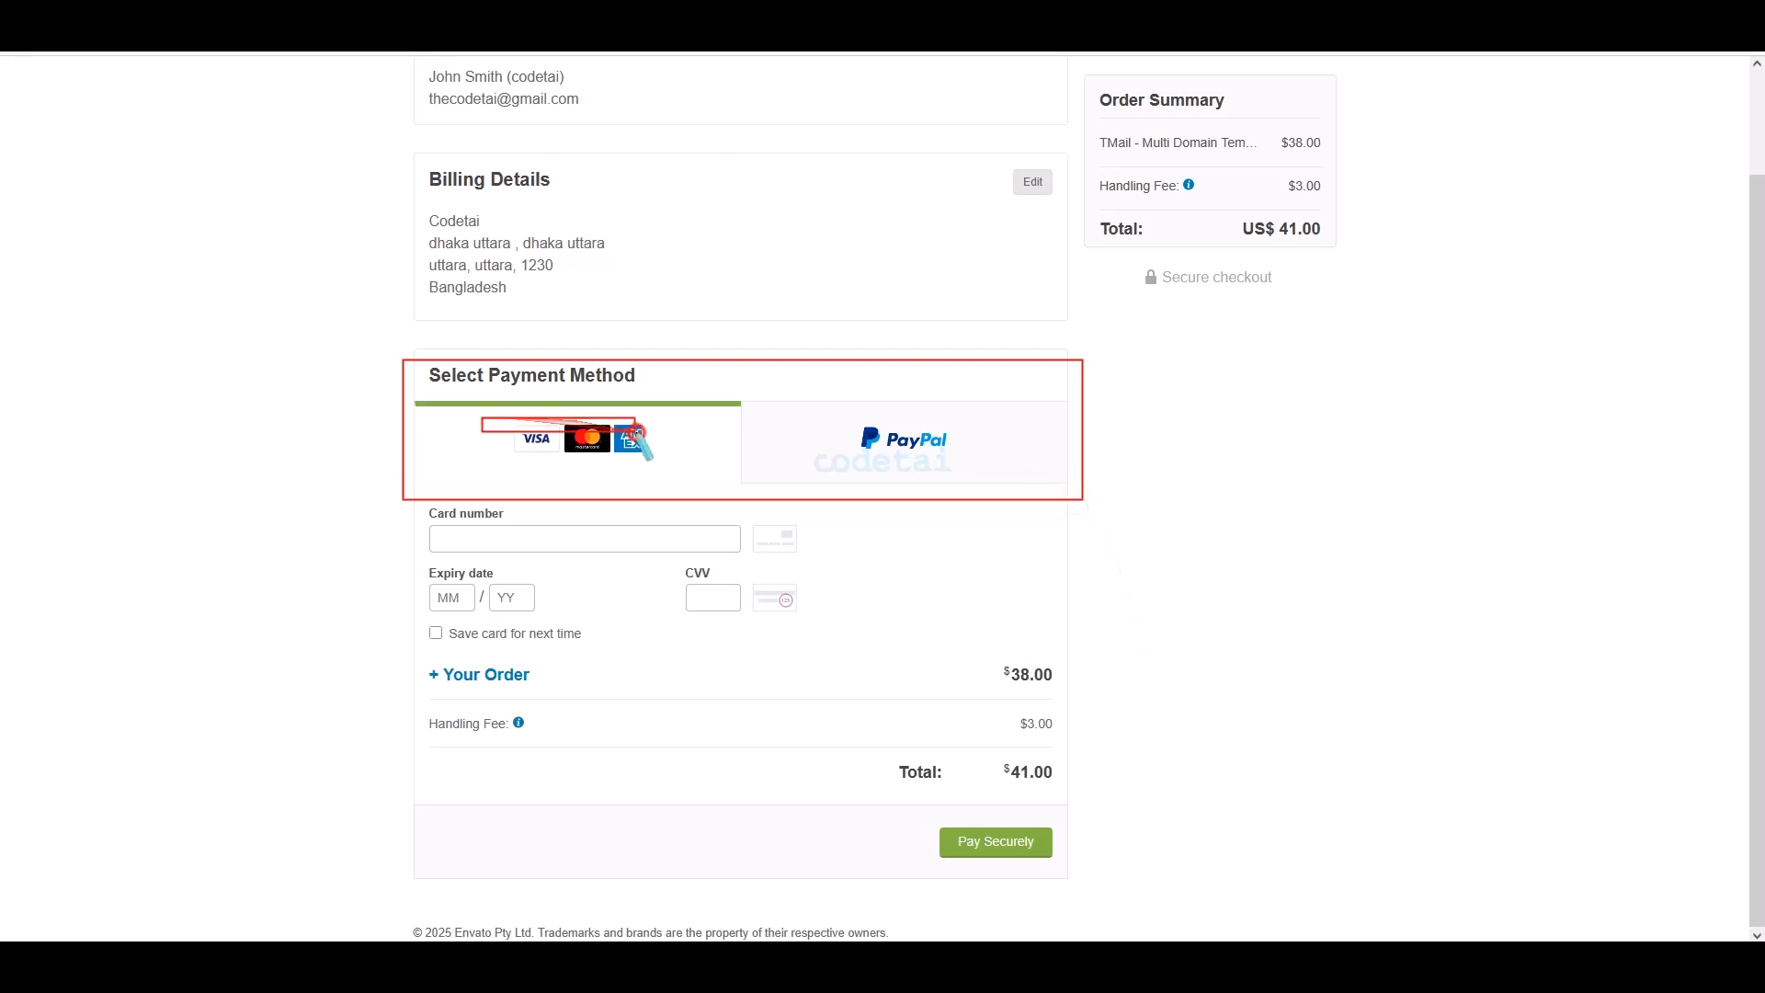
drag(638, 431, 672, 462)
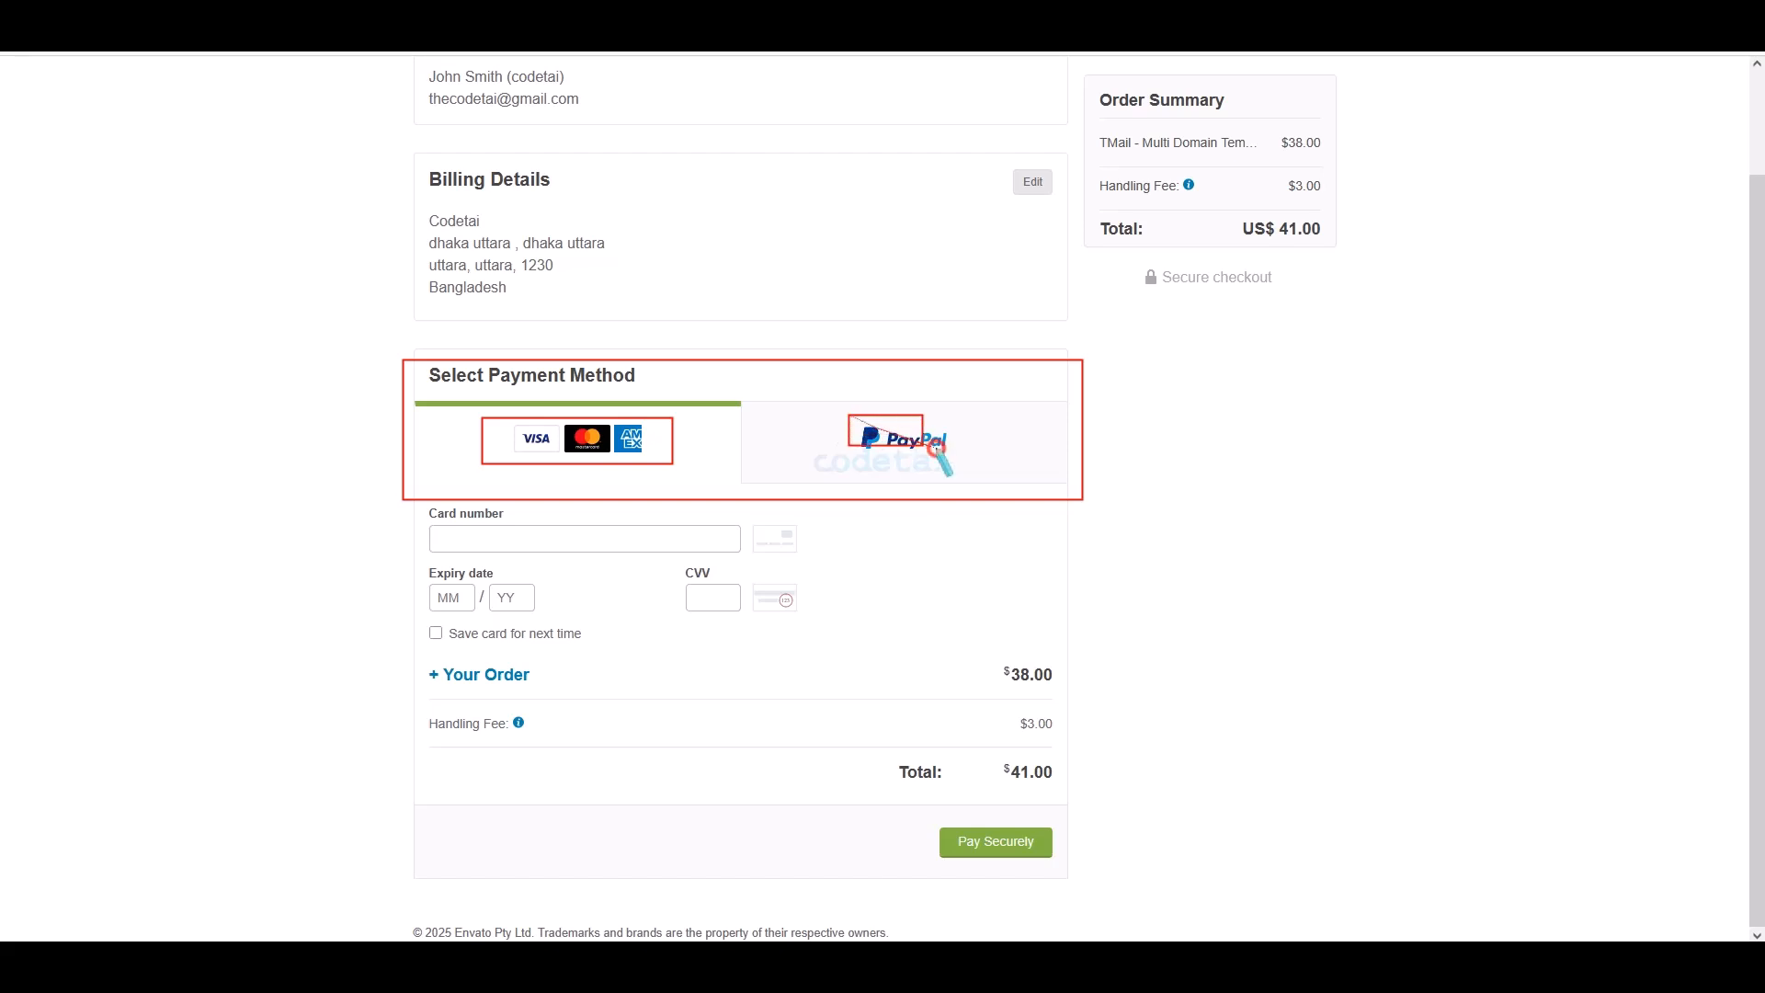
key(Escape)
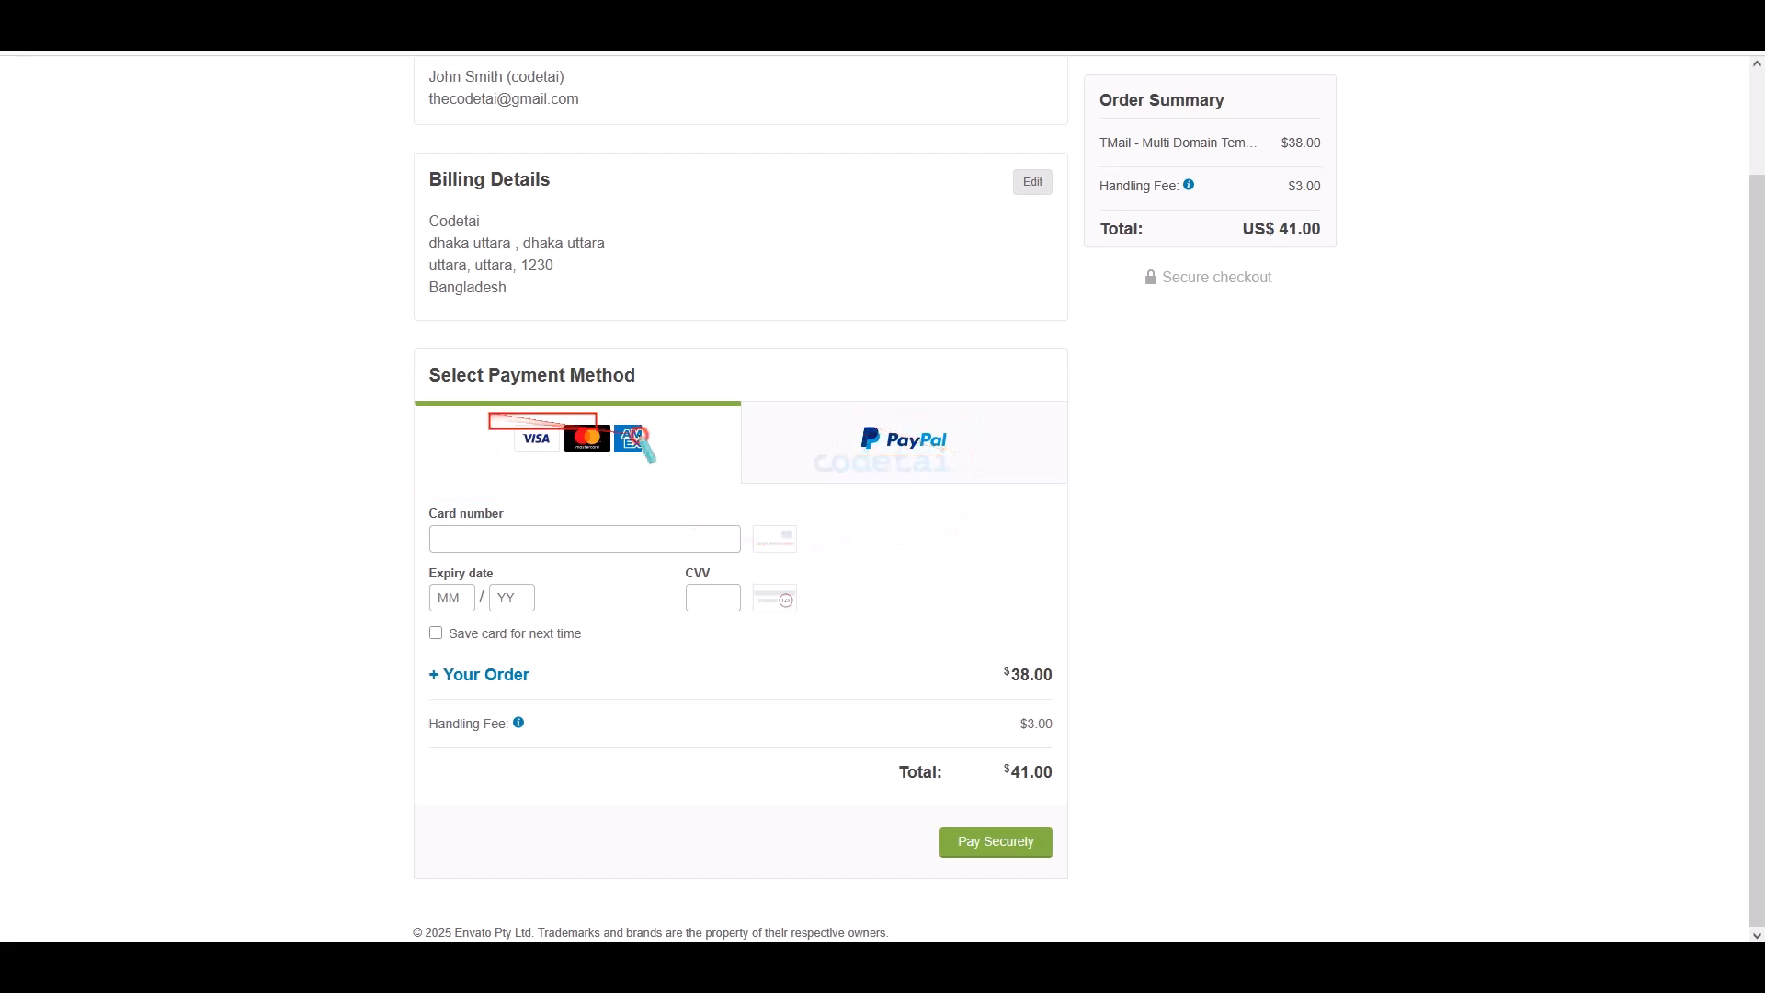
drag(640, 436, 696, 463)
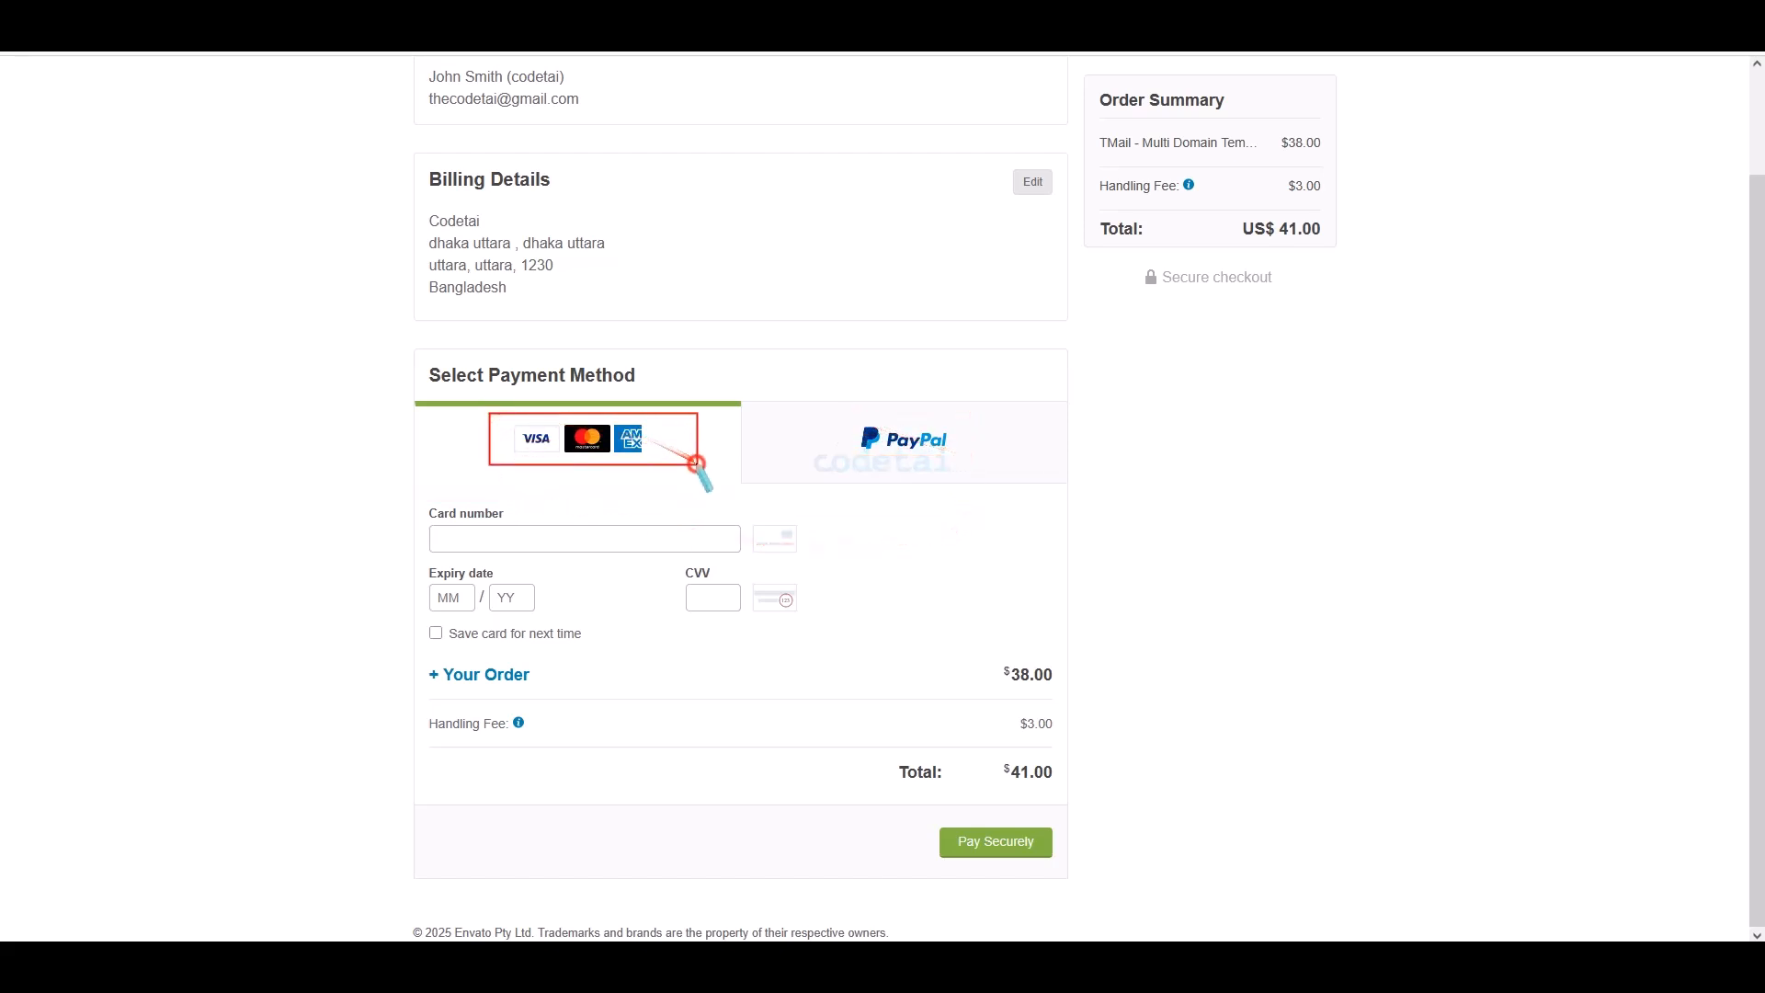
right_click(552, 540)
click(588, 677)
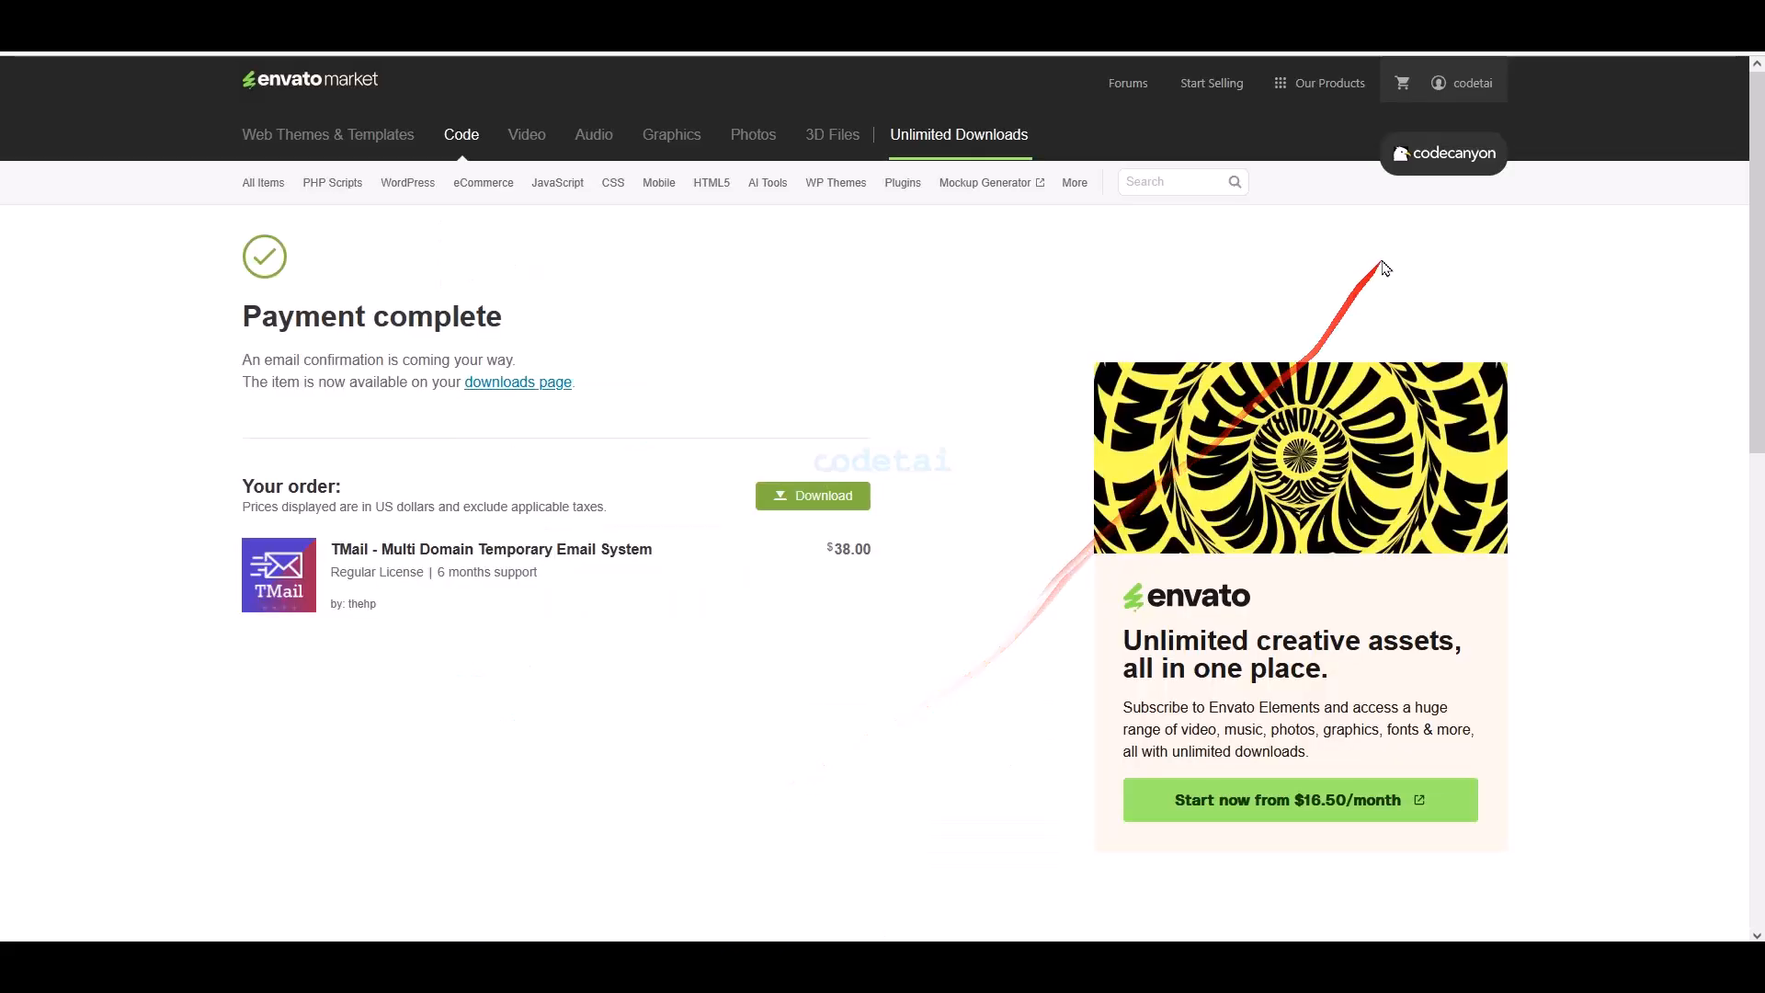
- Go to the account's Downloads page and show TMail's download options
mouse_move(1471, 83)
click(1356, 221)
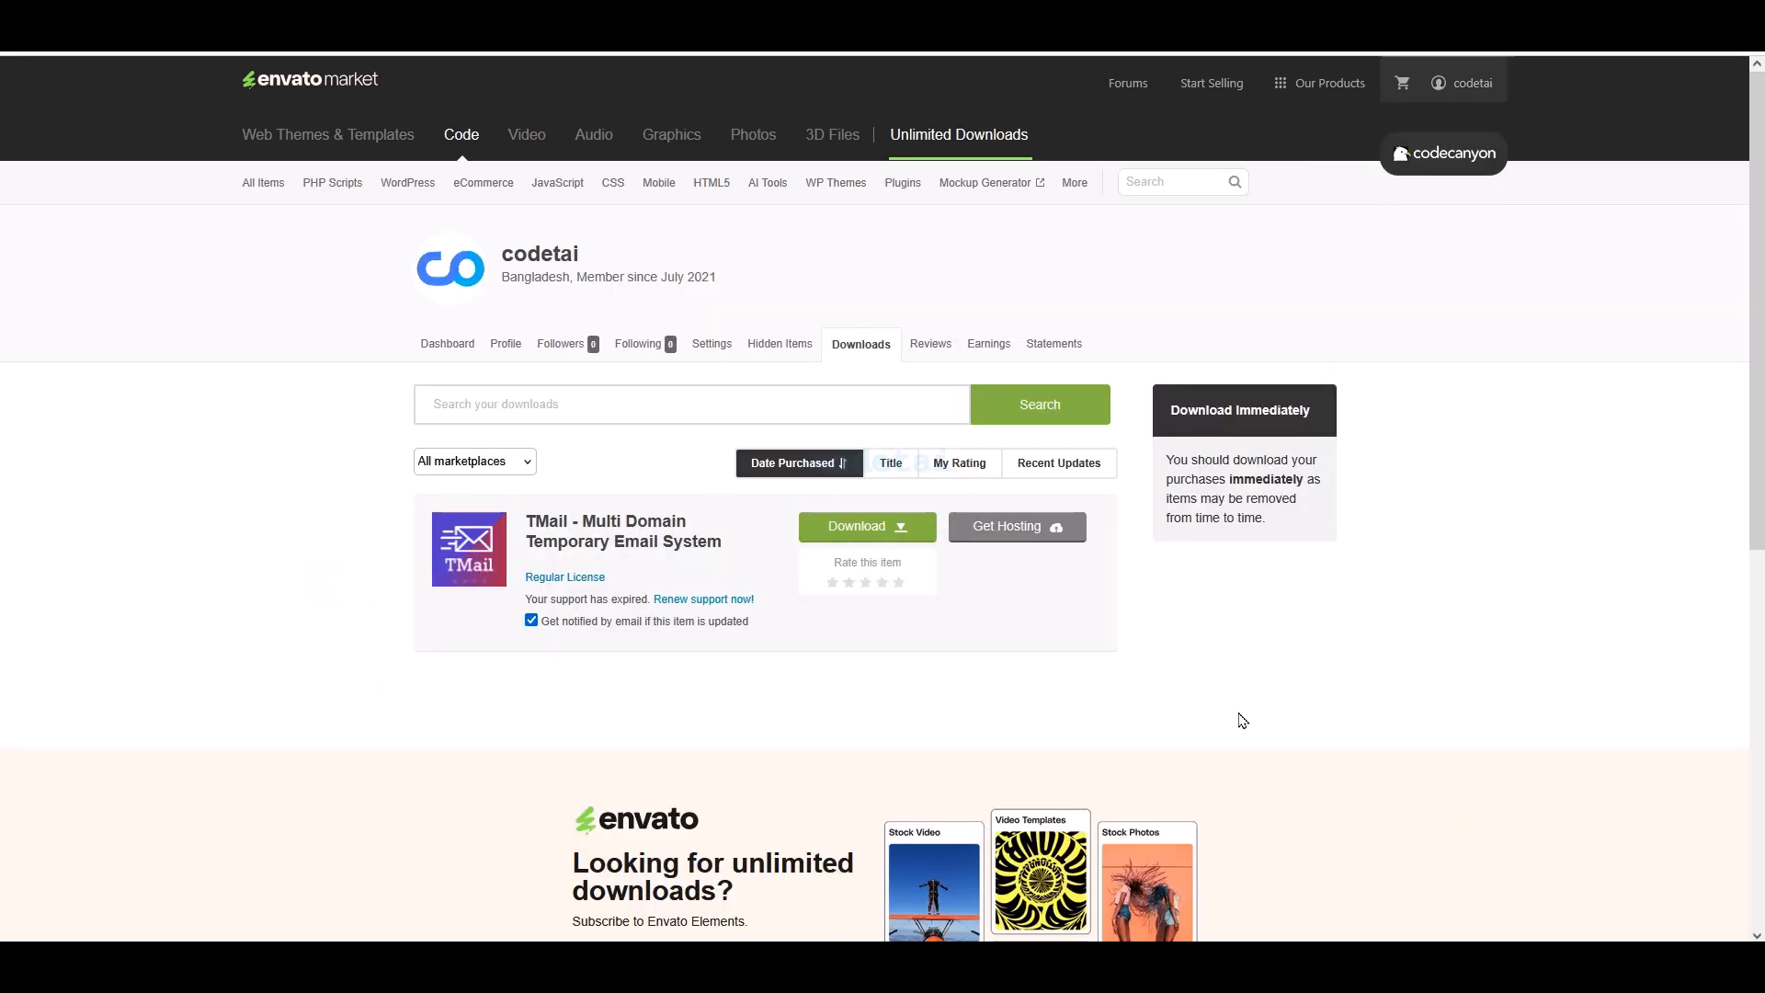
click(873, 524)
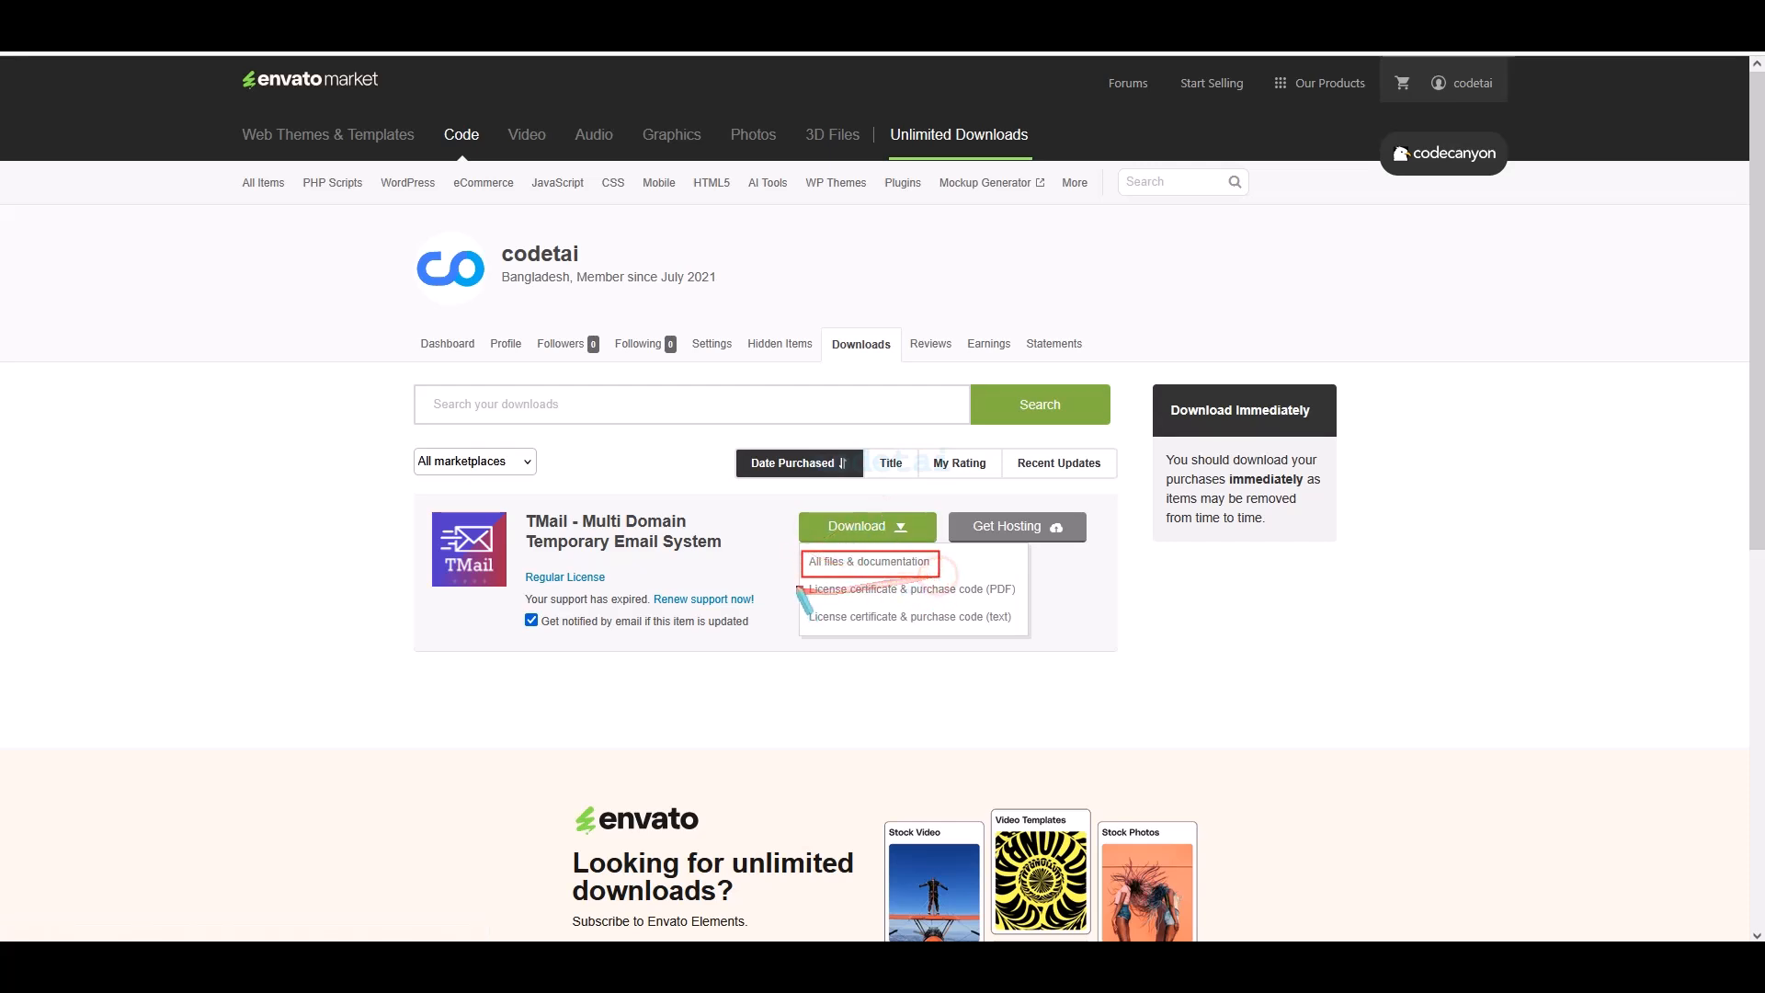
drag(1004, 603, 1019, 595)
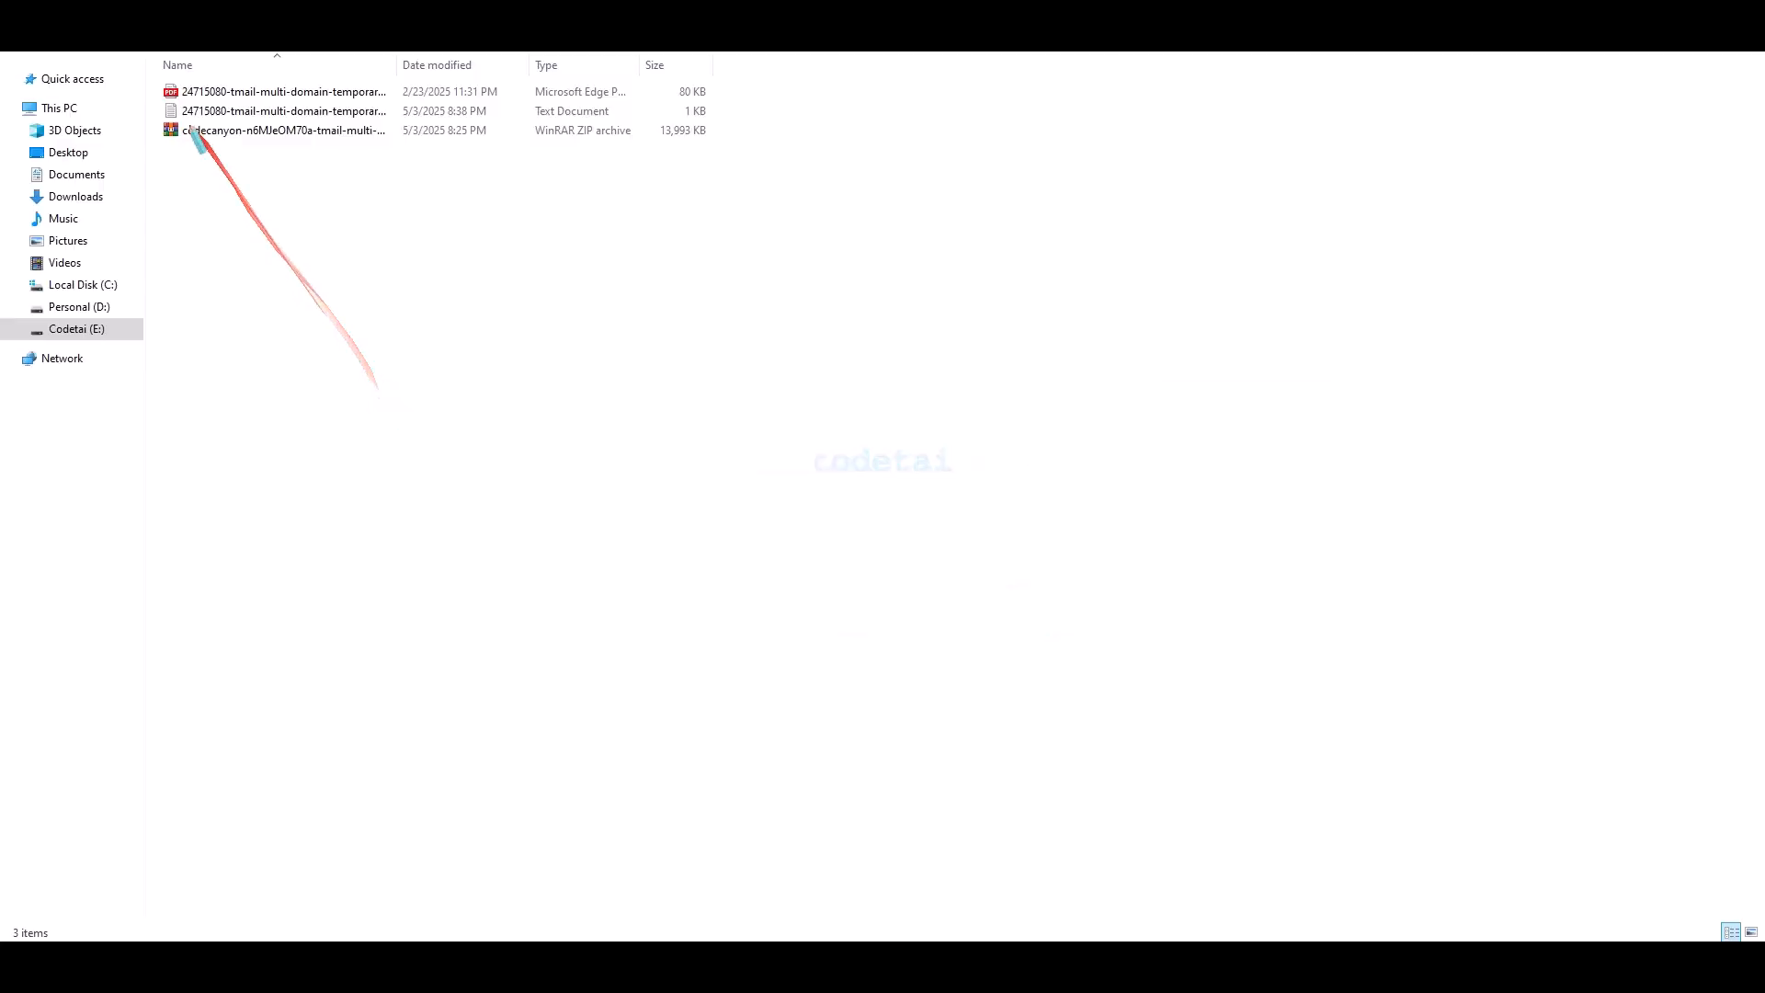
- Extract the codecanyon TMail ZIP with WinRAR into its own folder and open it
mouse_move(147, 84)
mouse_down()
mouse_move(505, 146)
mouse_move(724, 147)
mouse_up()
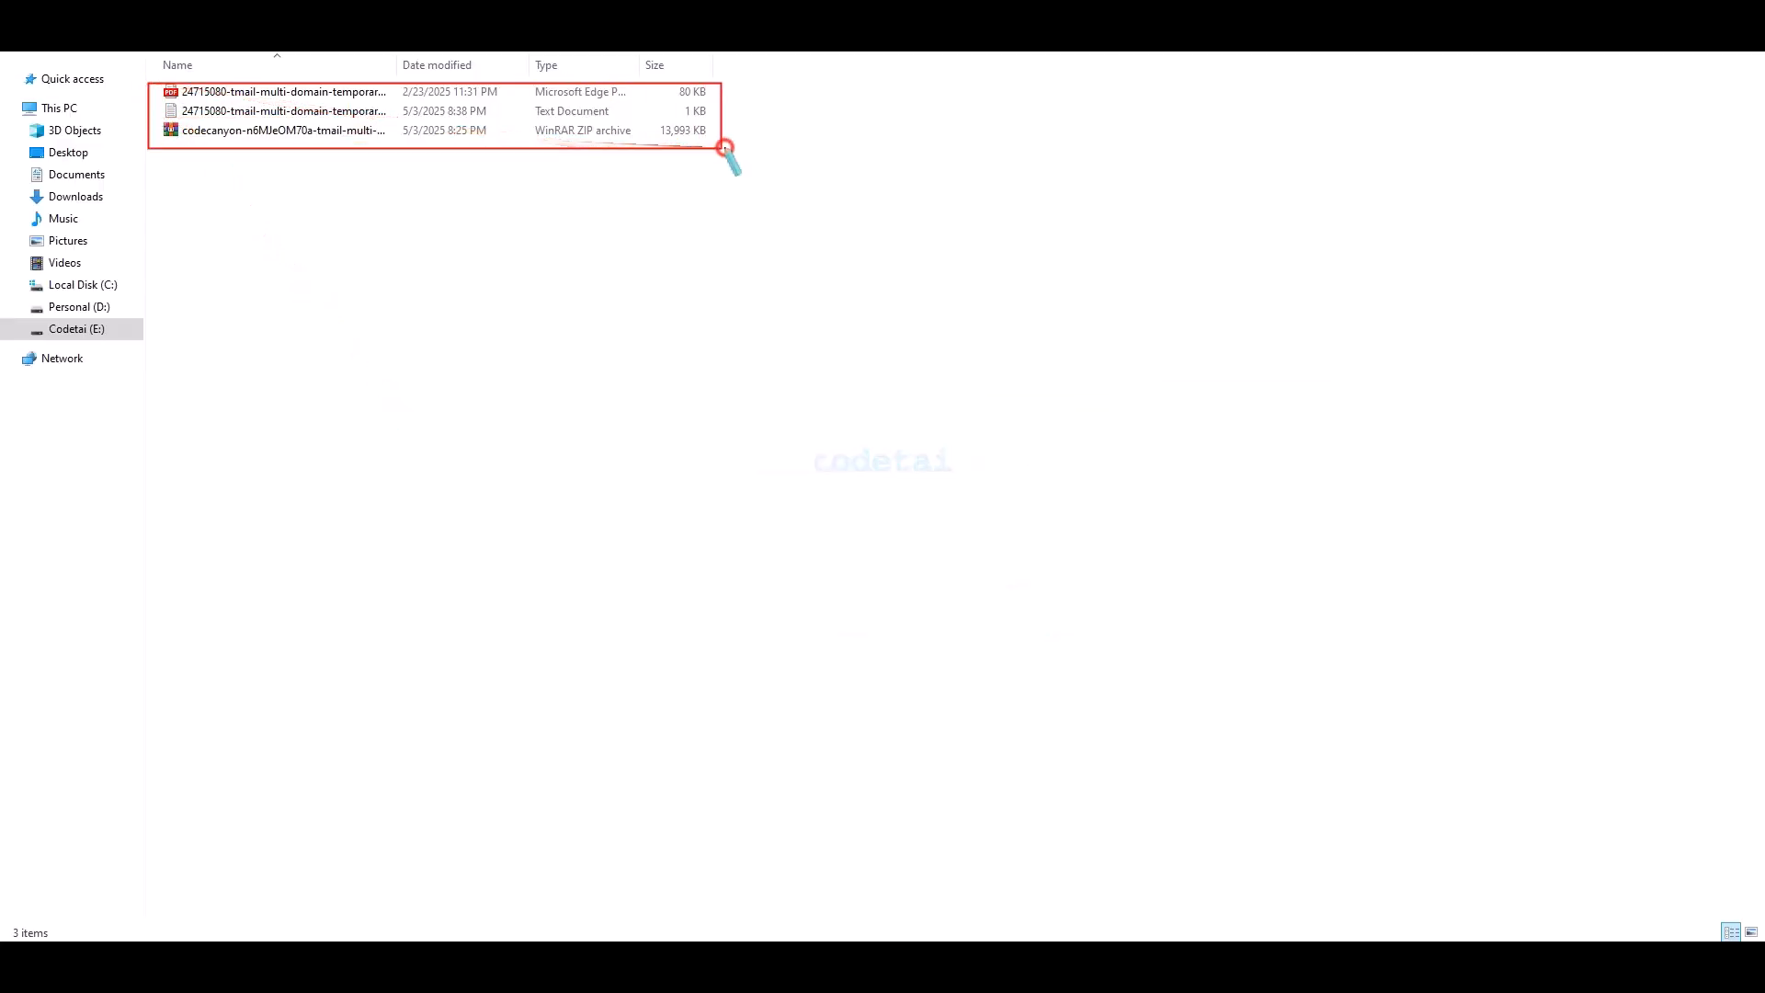
click(676, 446)
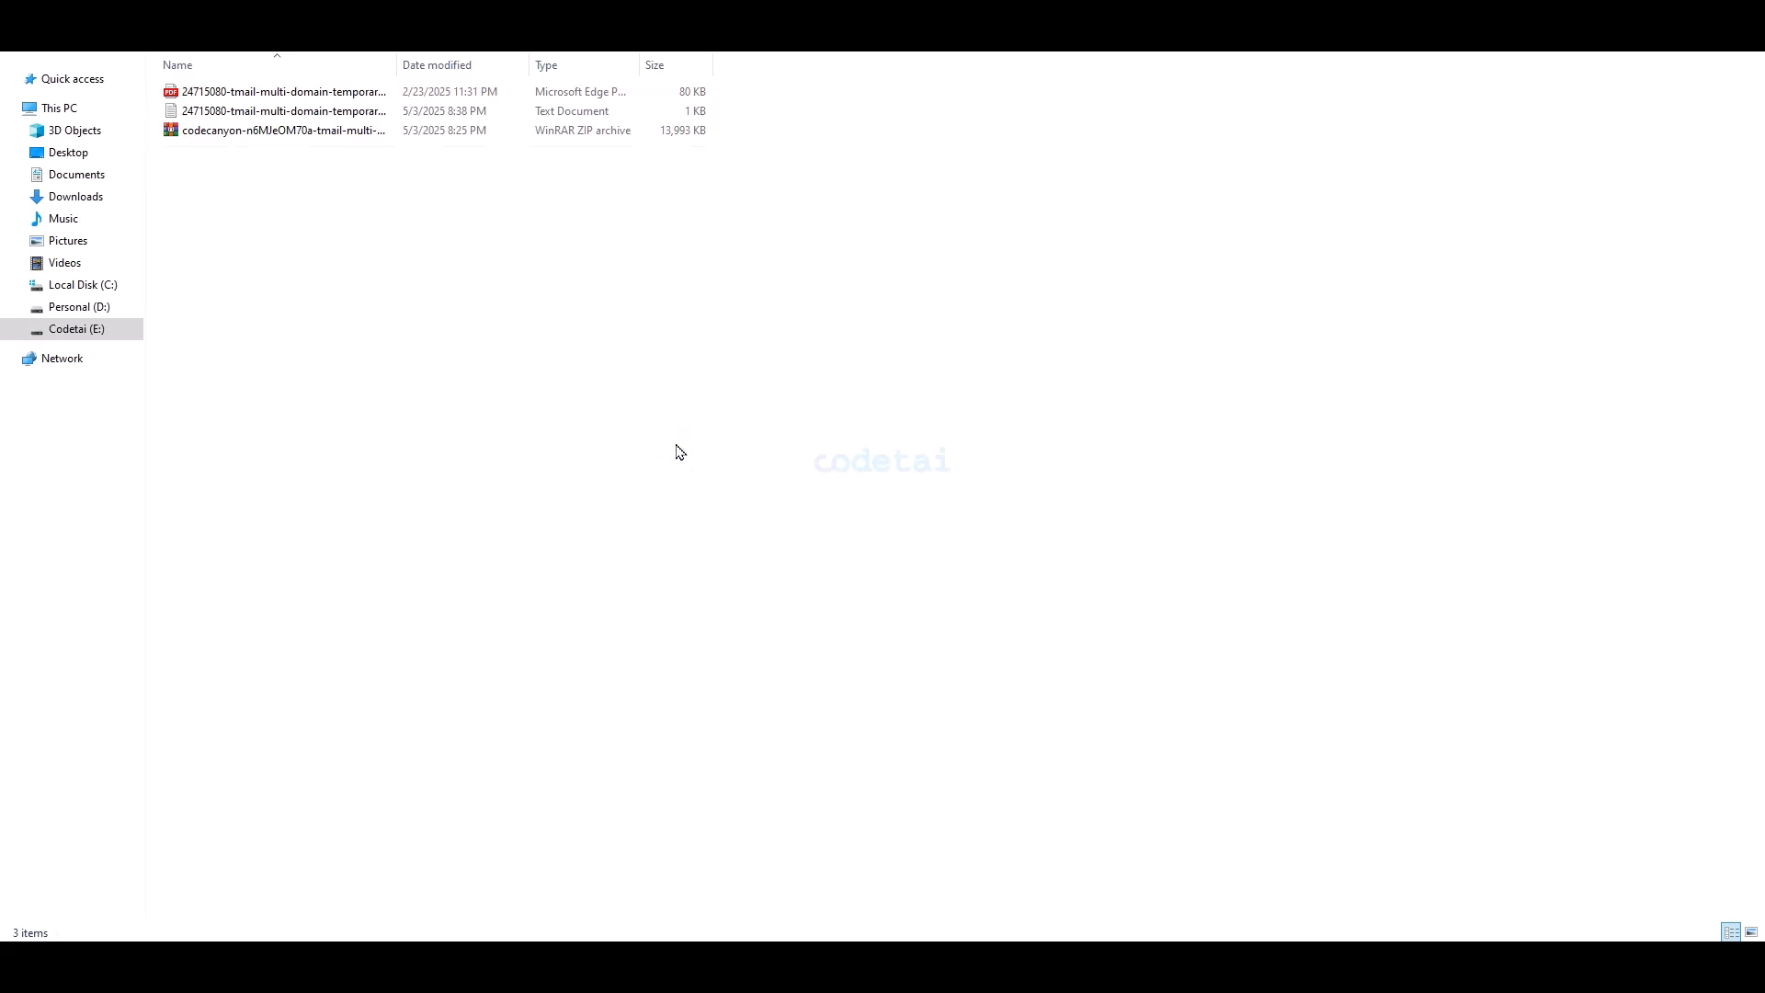
right_click(395, 134)
click(472, 274)
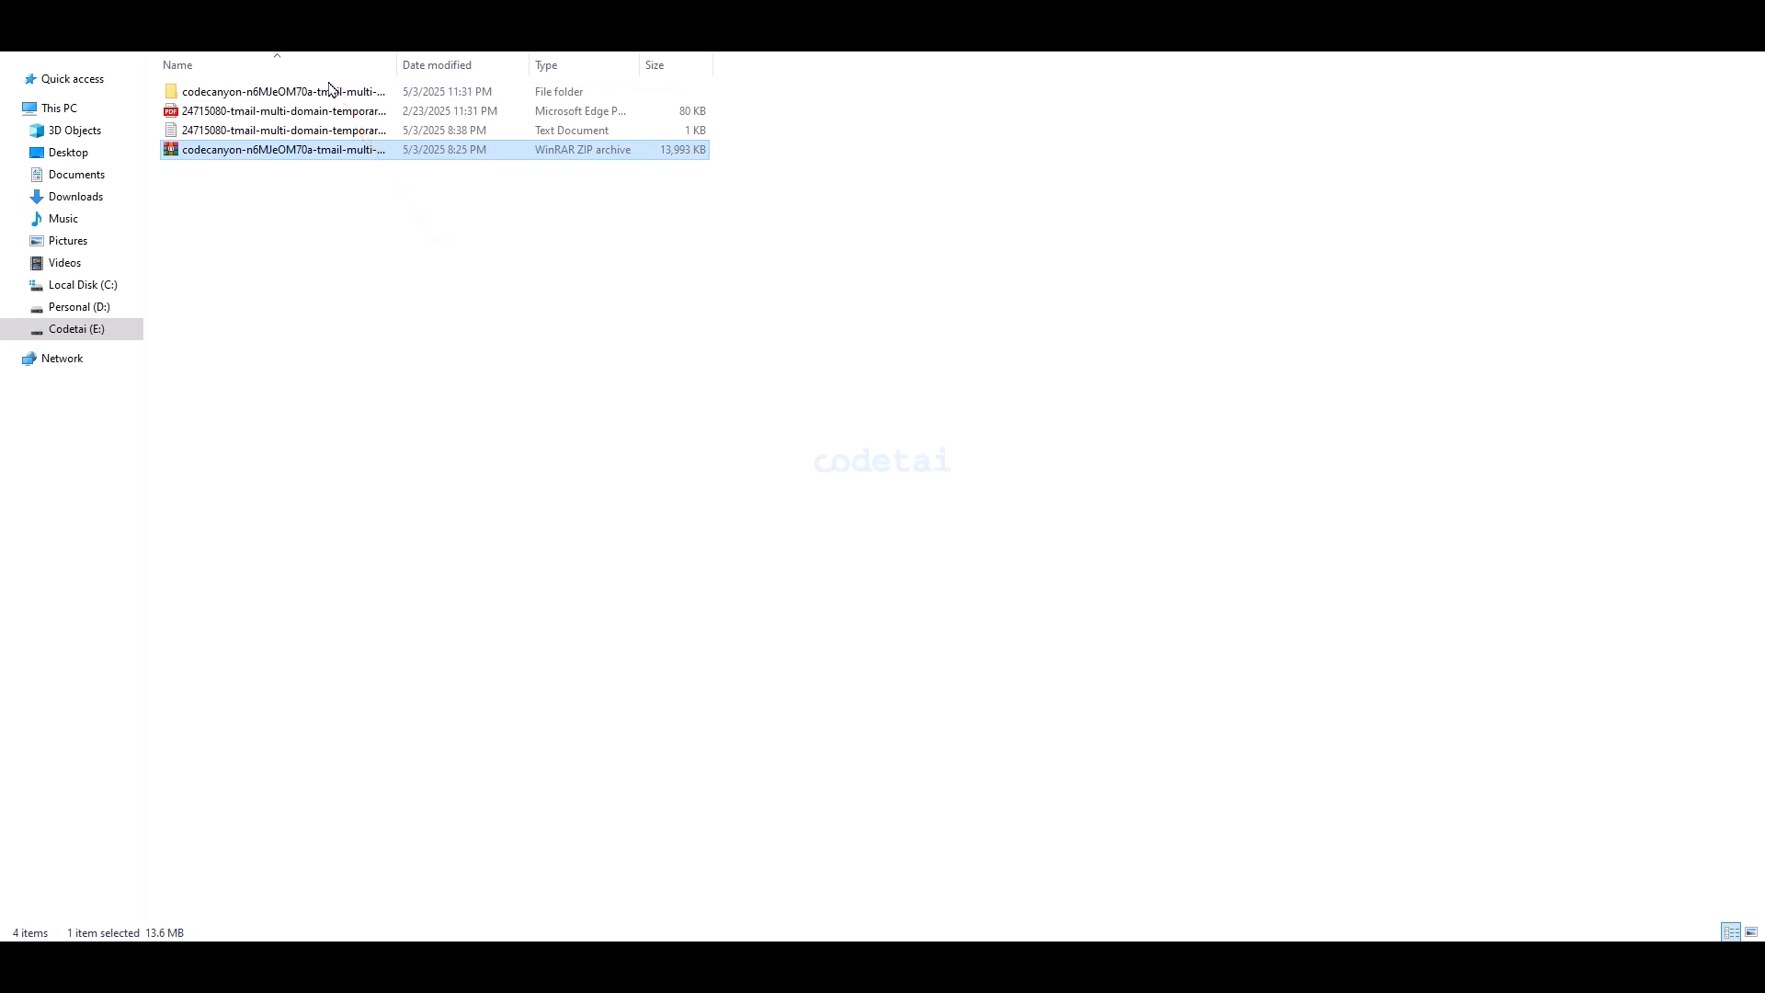
double_click(329, 91)
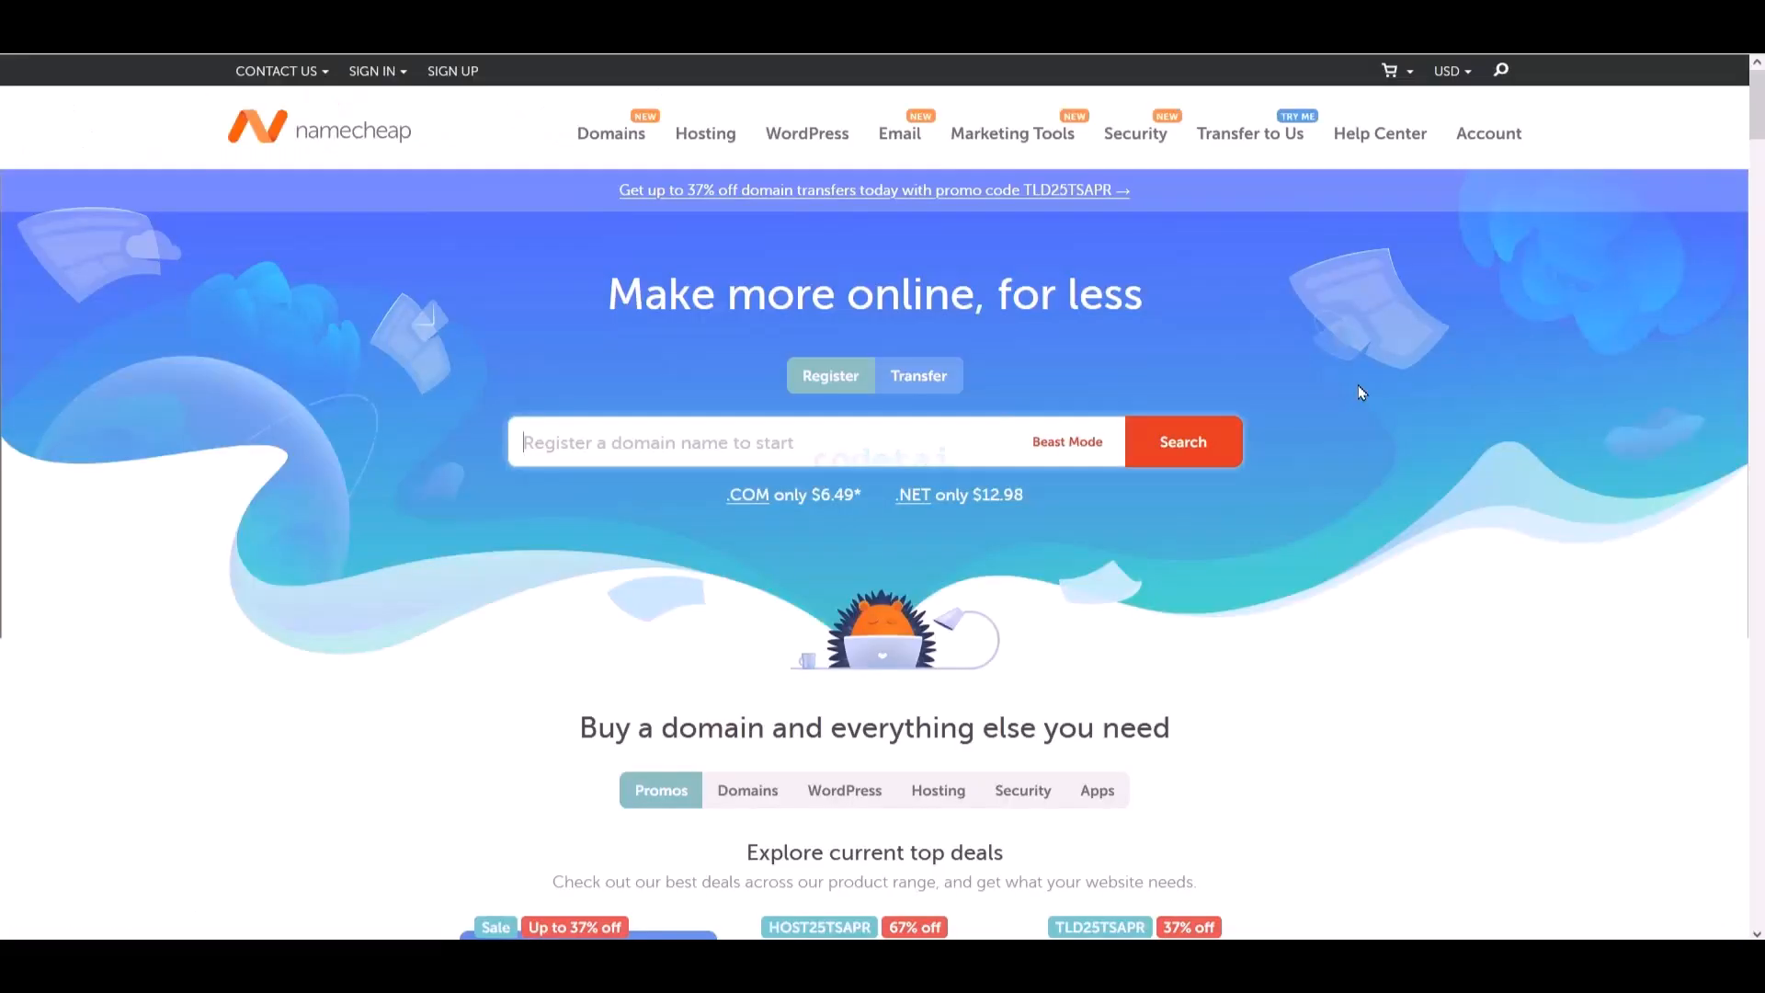
- Expand the homepage deals grid with View more to show every offer card
scroll(1362, 393, down, 1)
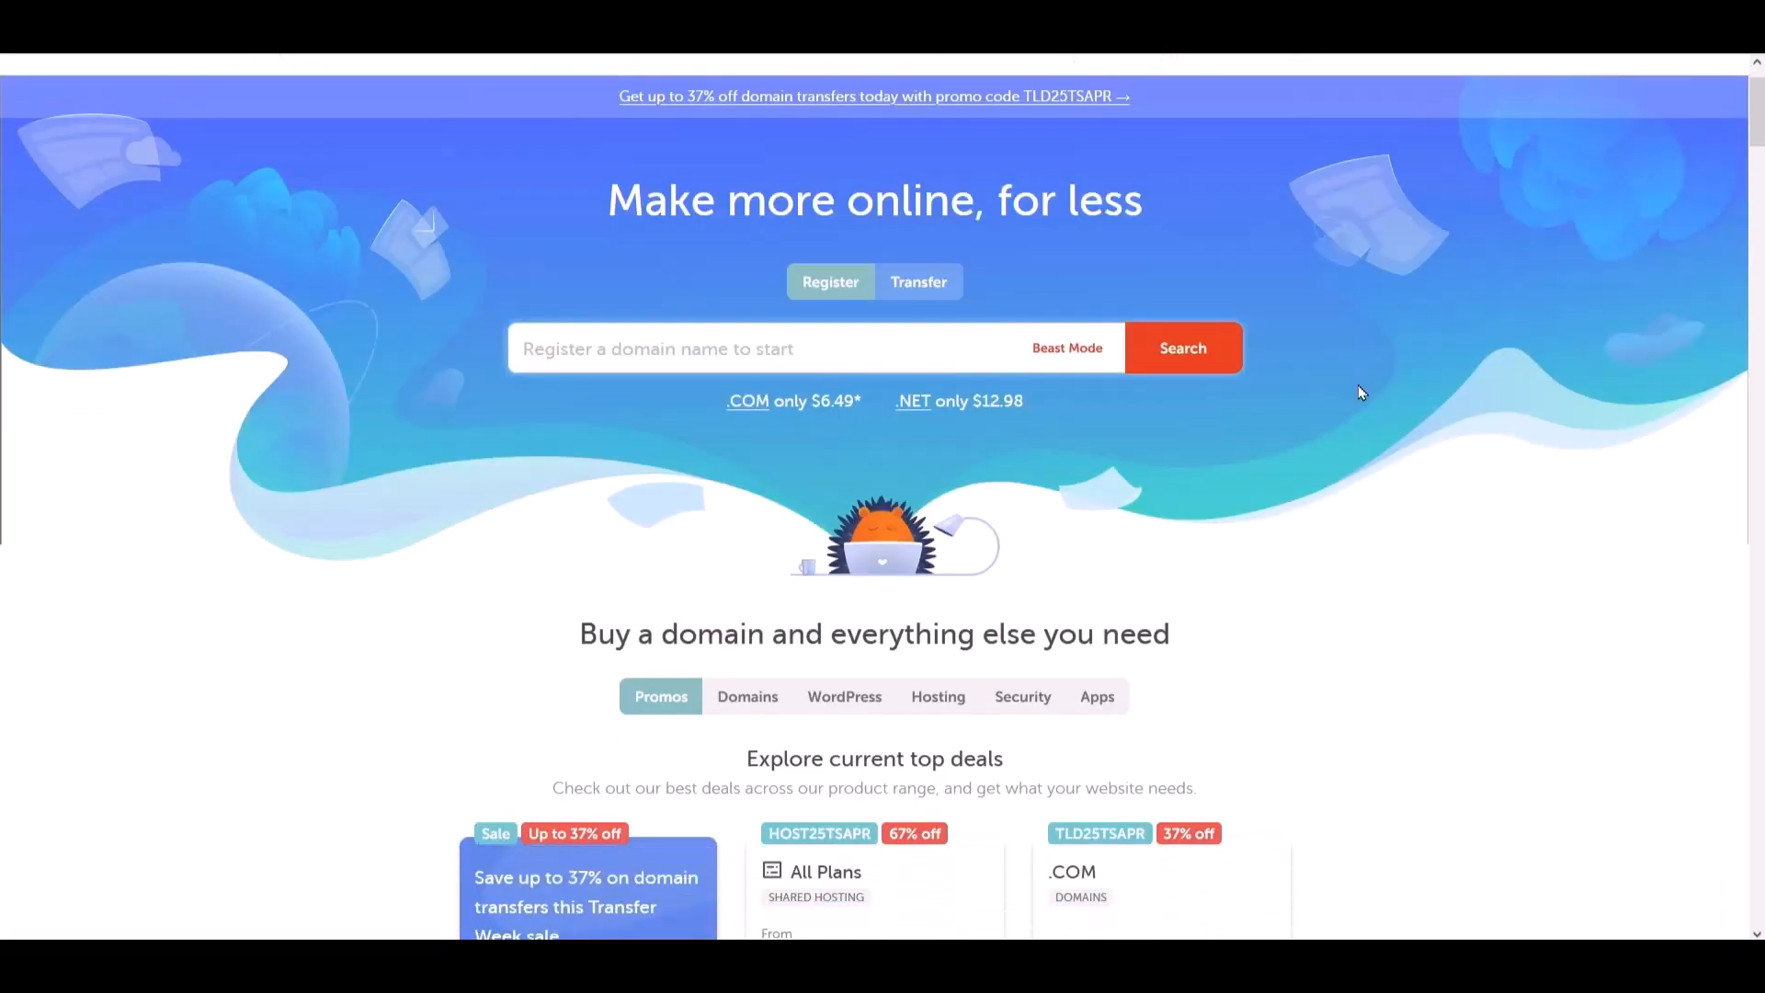
scroll(1361, 392, down, 4)
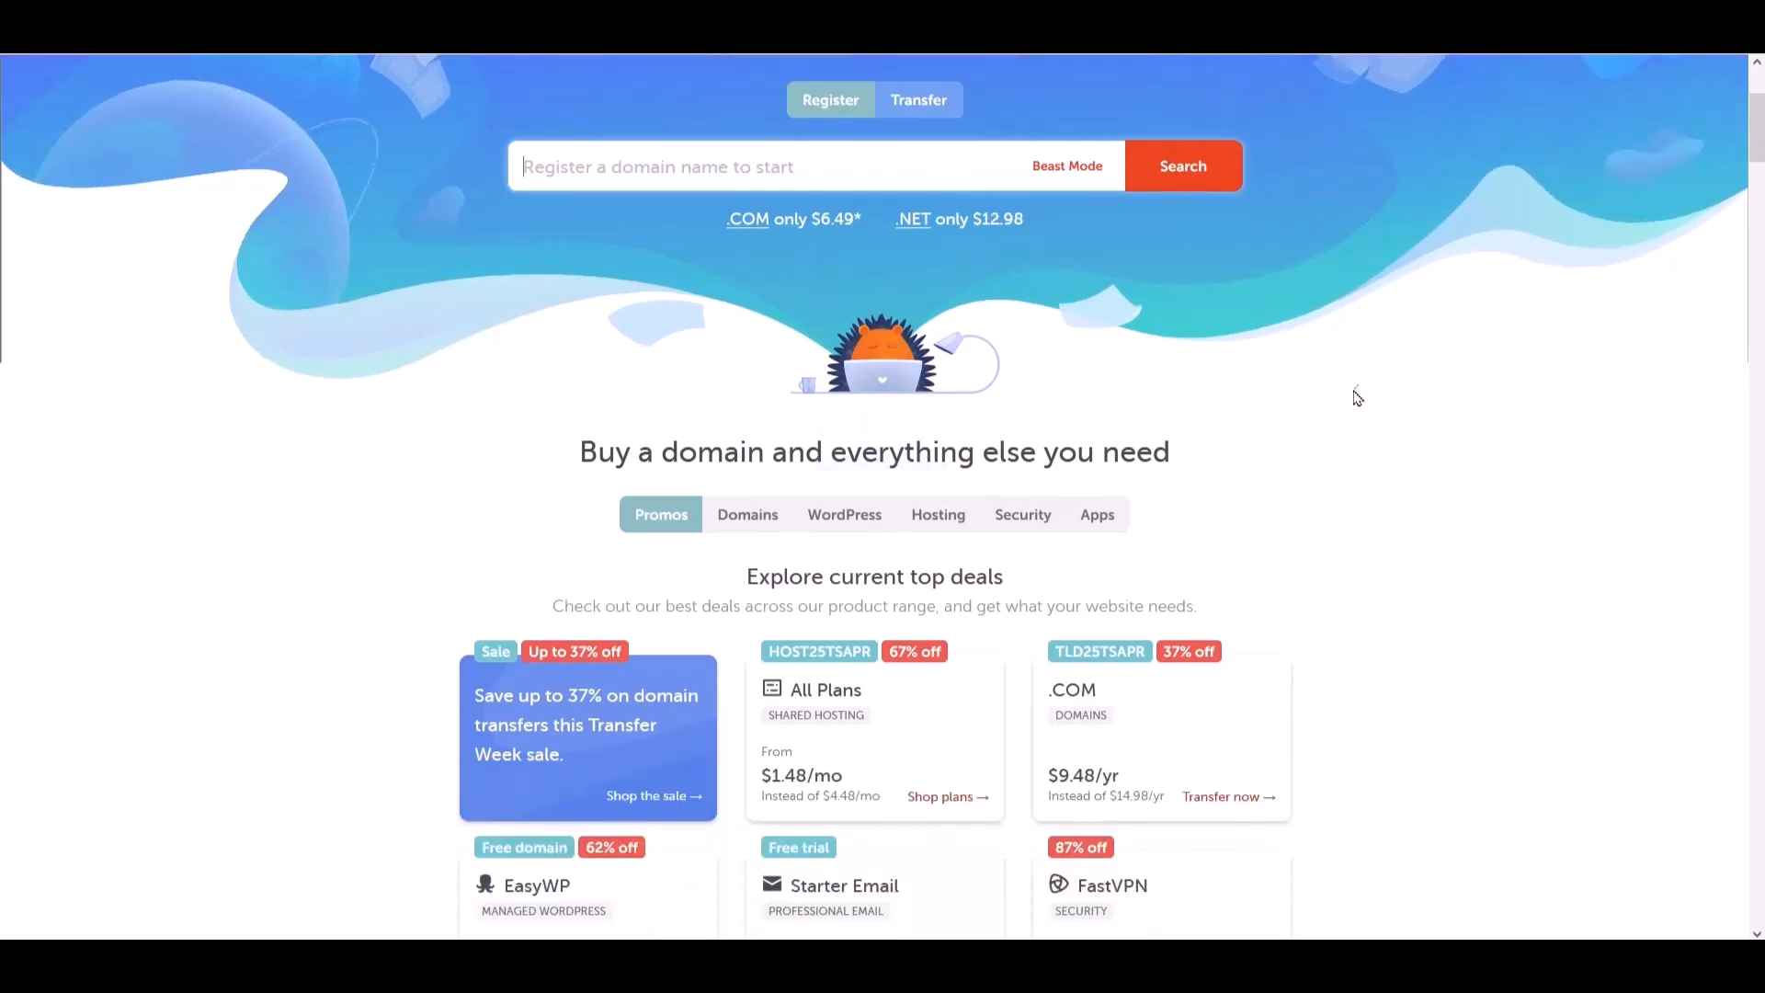
scroll(809, 552, down, 5)
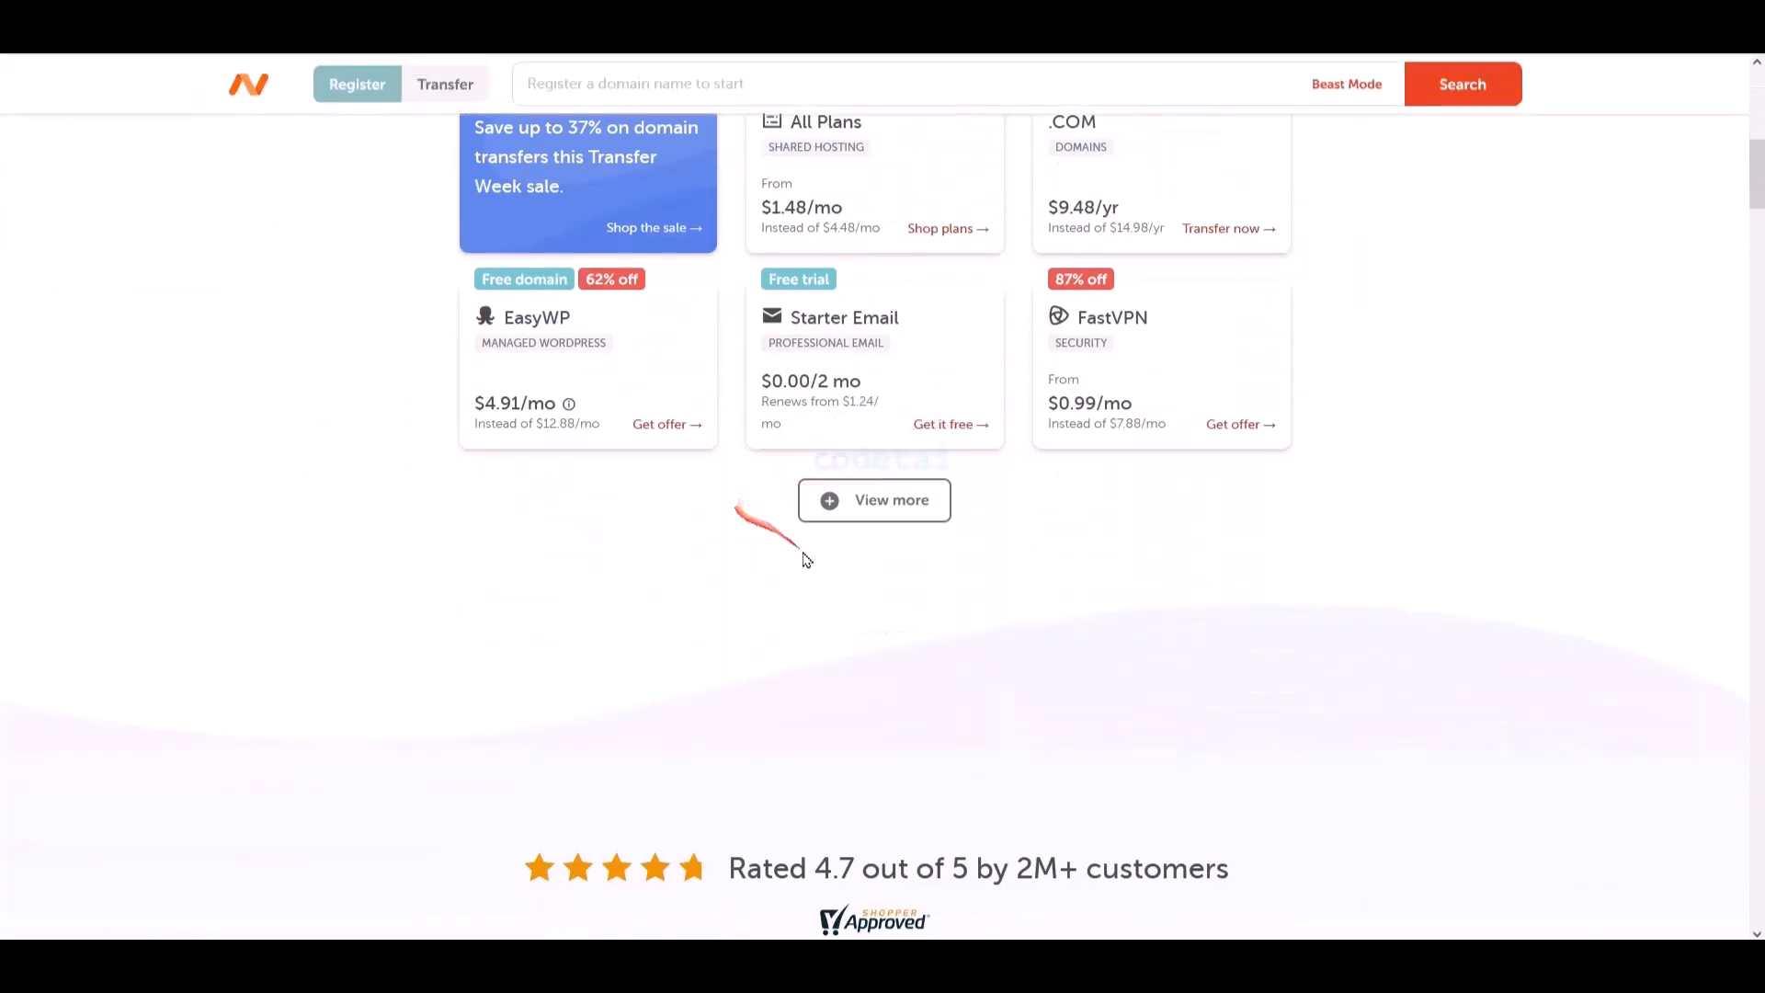
click(924, 411)
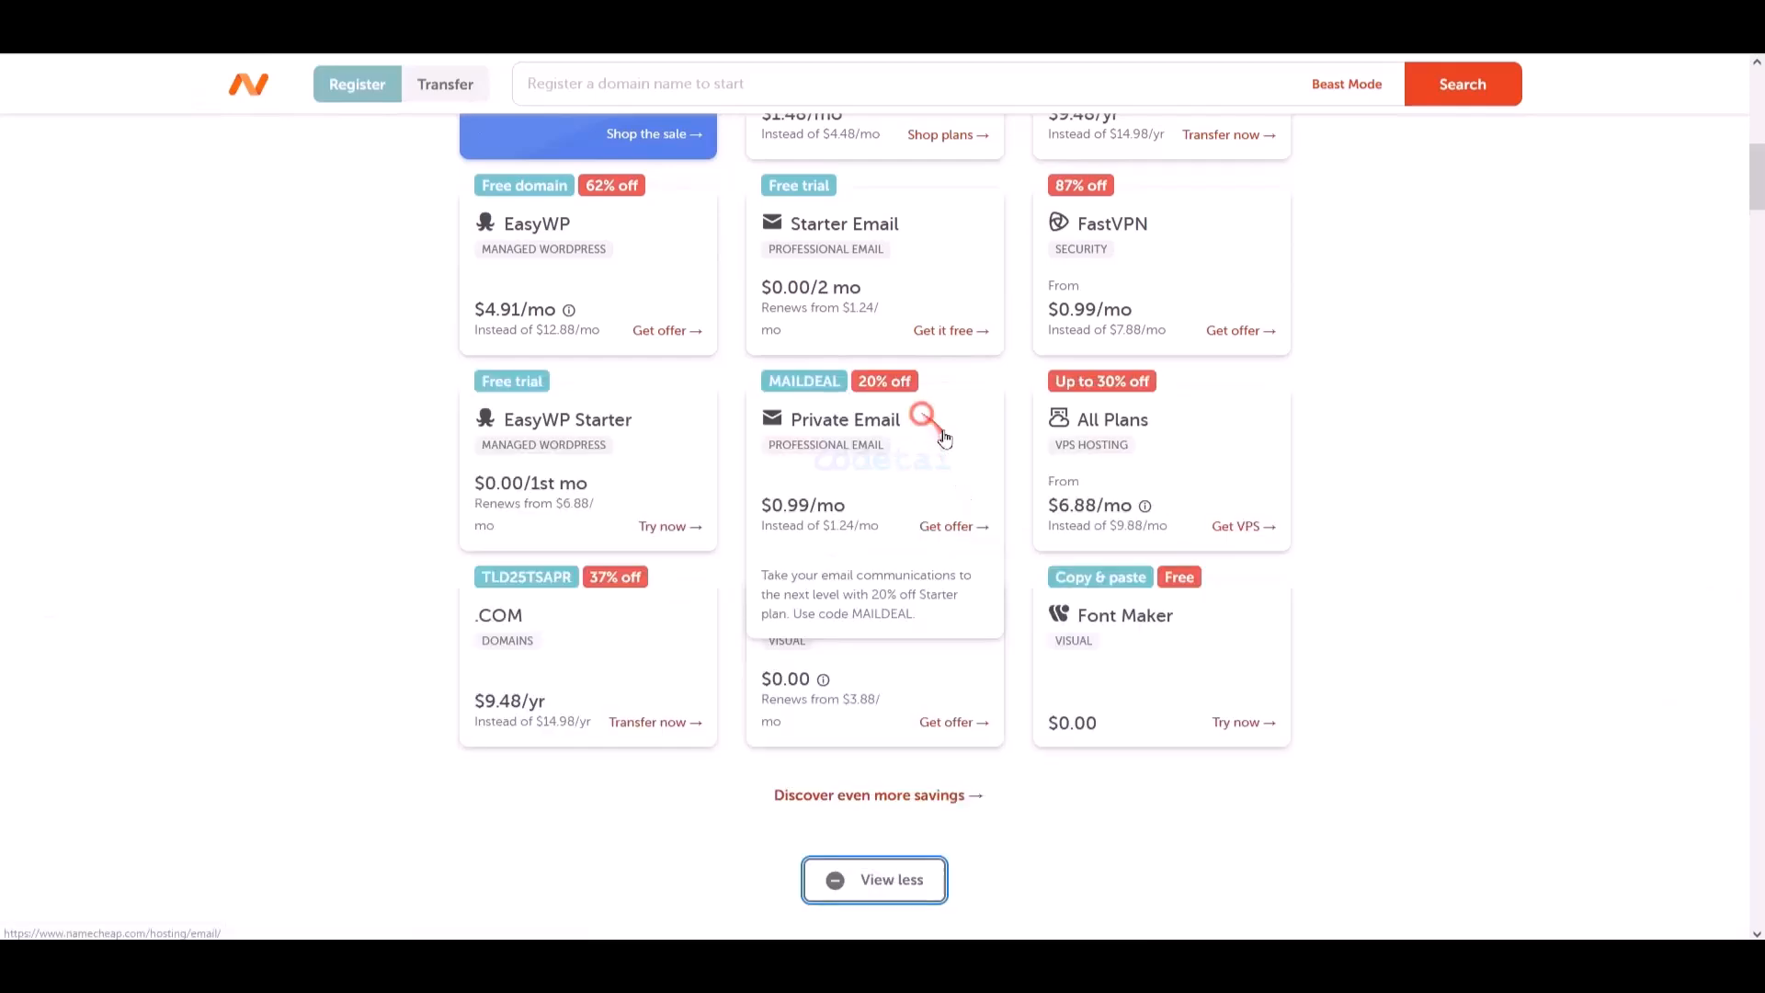
- Scroll down through all the deals and the rest of the homepage
scroll(827, 520, down, 2)
scroll(1170, 599, down, 2)
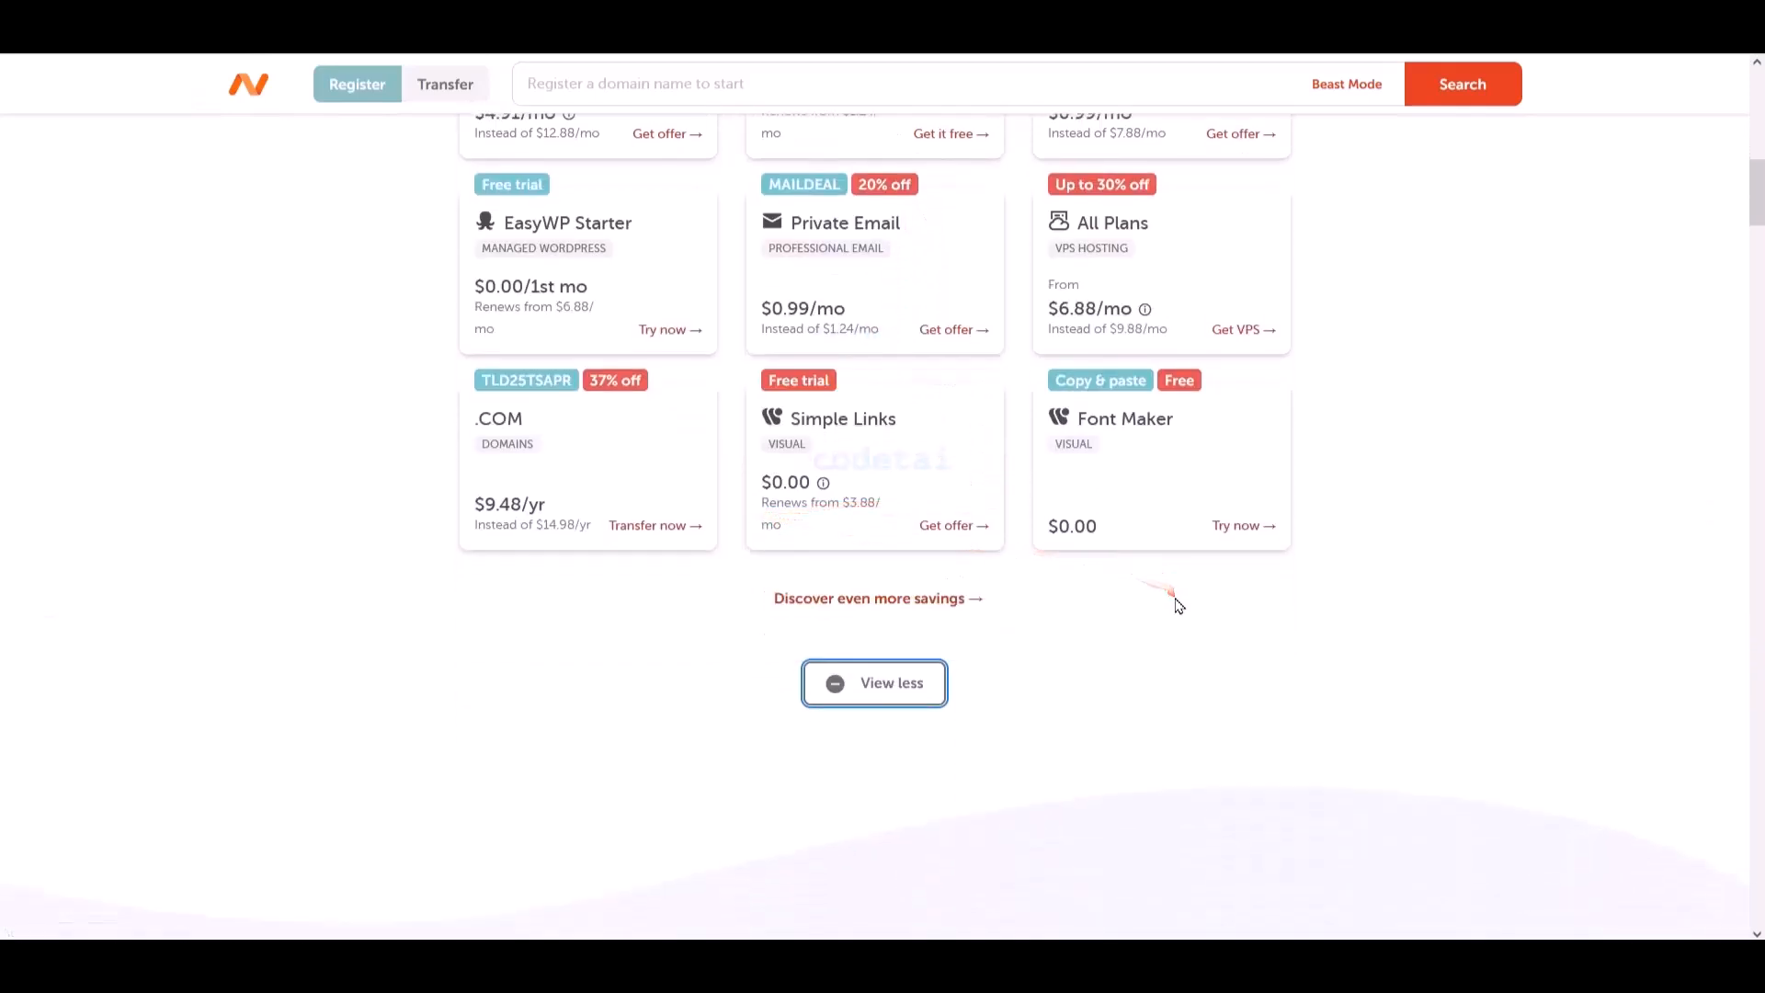
scroll(1191, 605, down, 1)
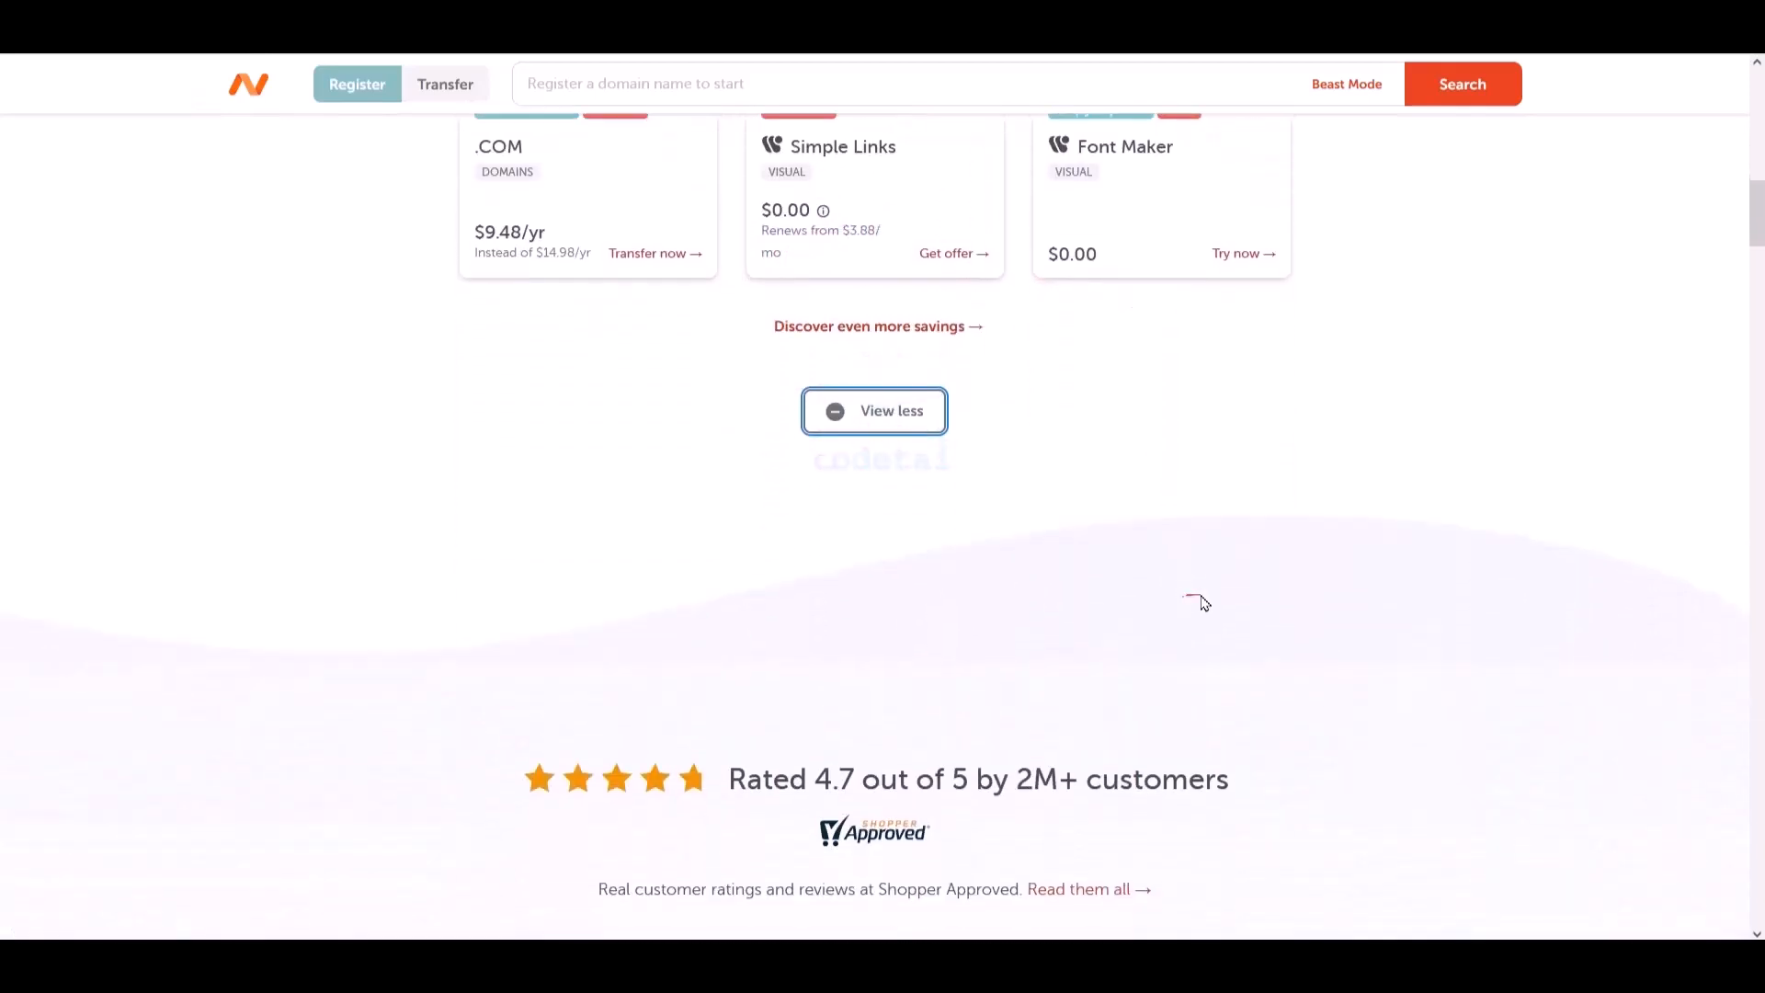
scroll(1281, 601, down, 7)
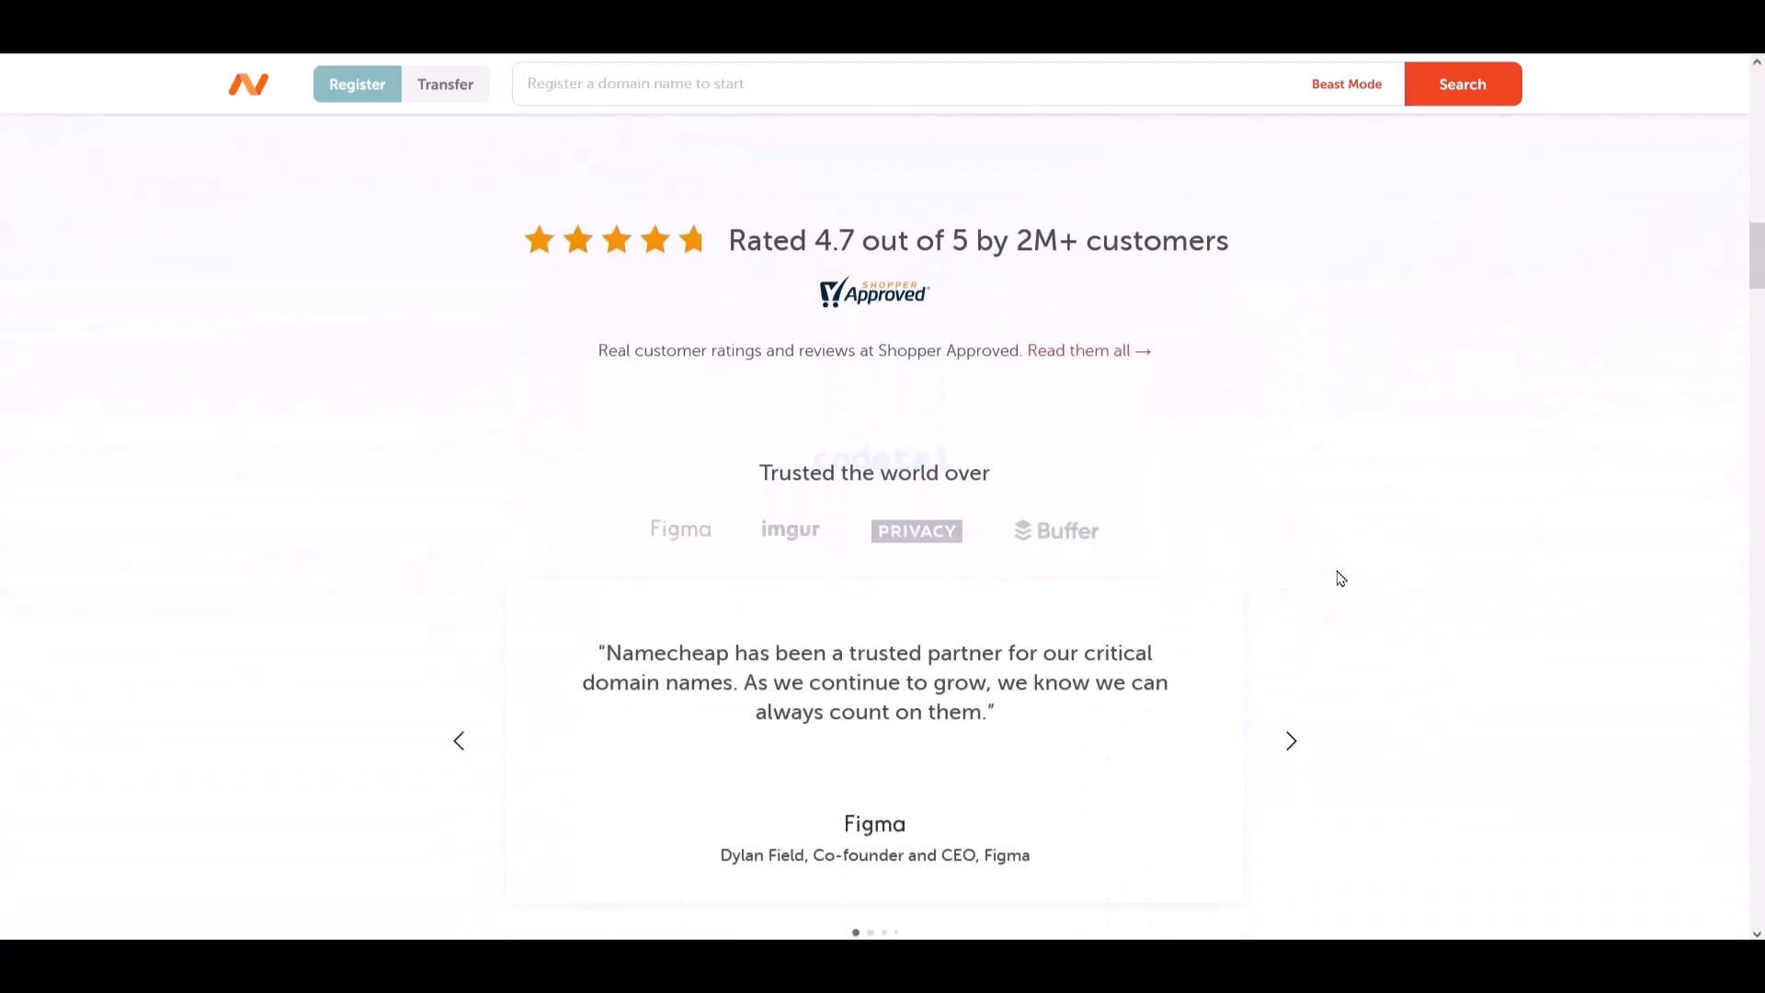
scroll(1342, 578, down, 8)
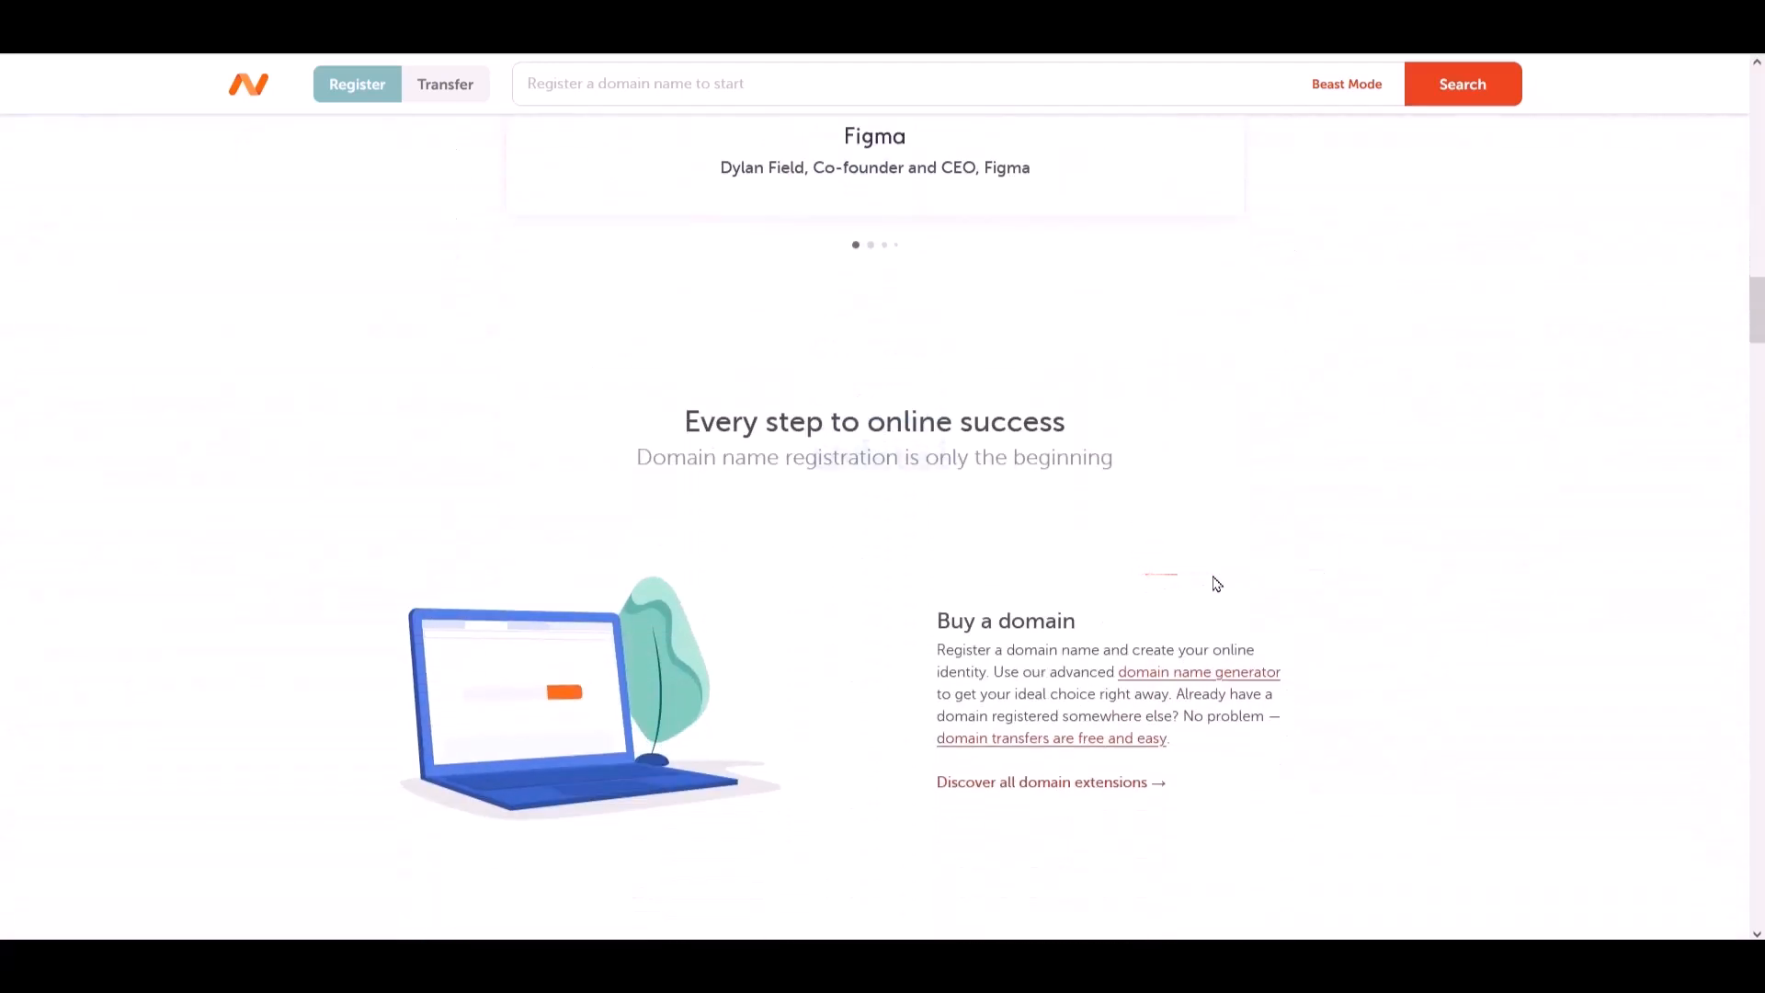
scroll(1368, 585, down, 12)
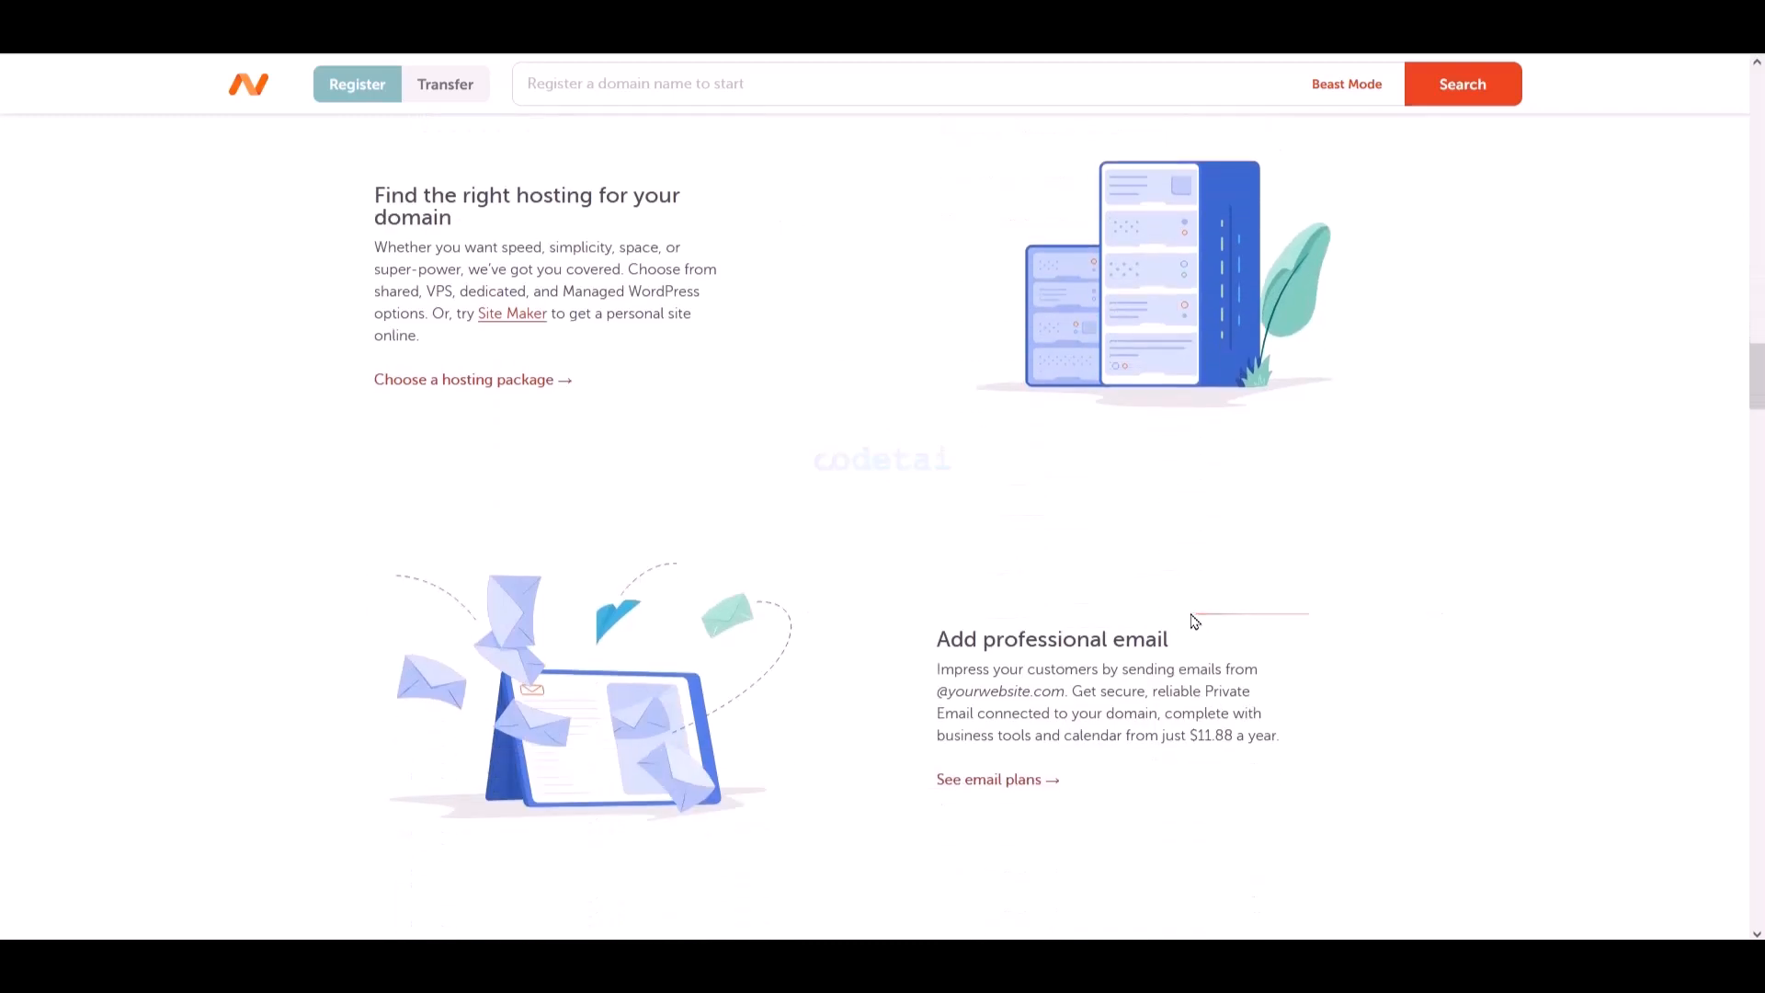
scroll(1399, 631, down, 11)
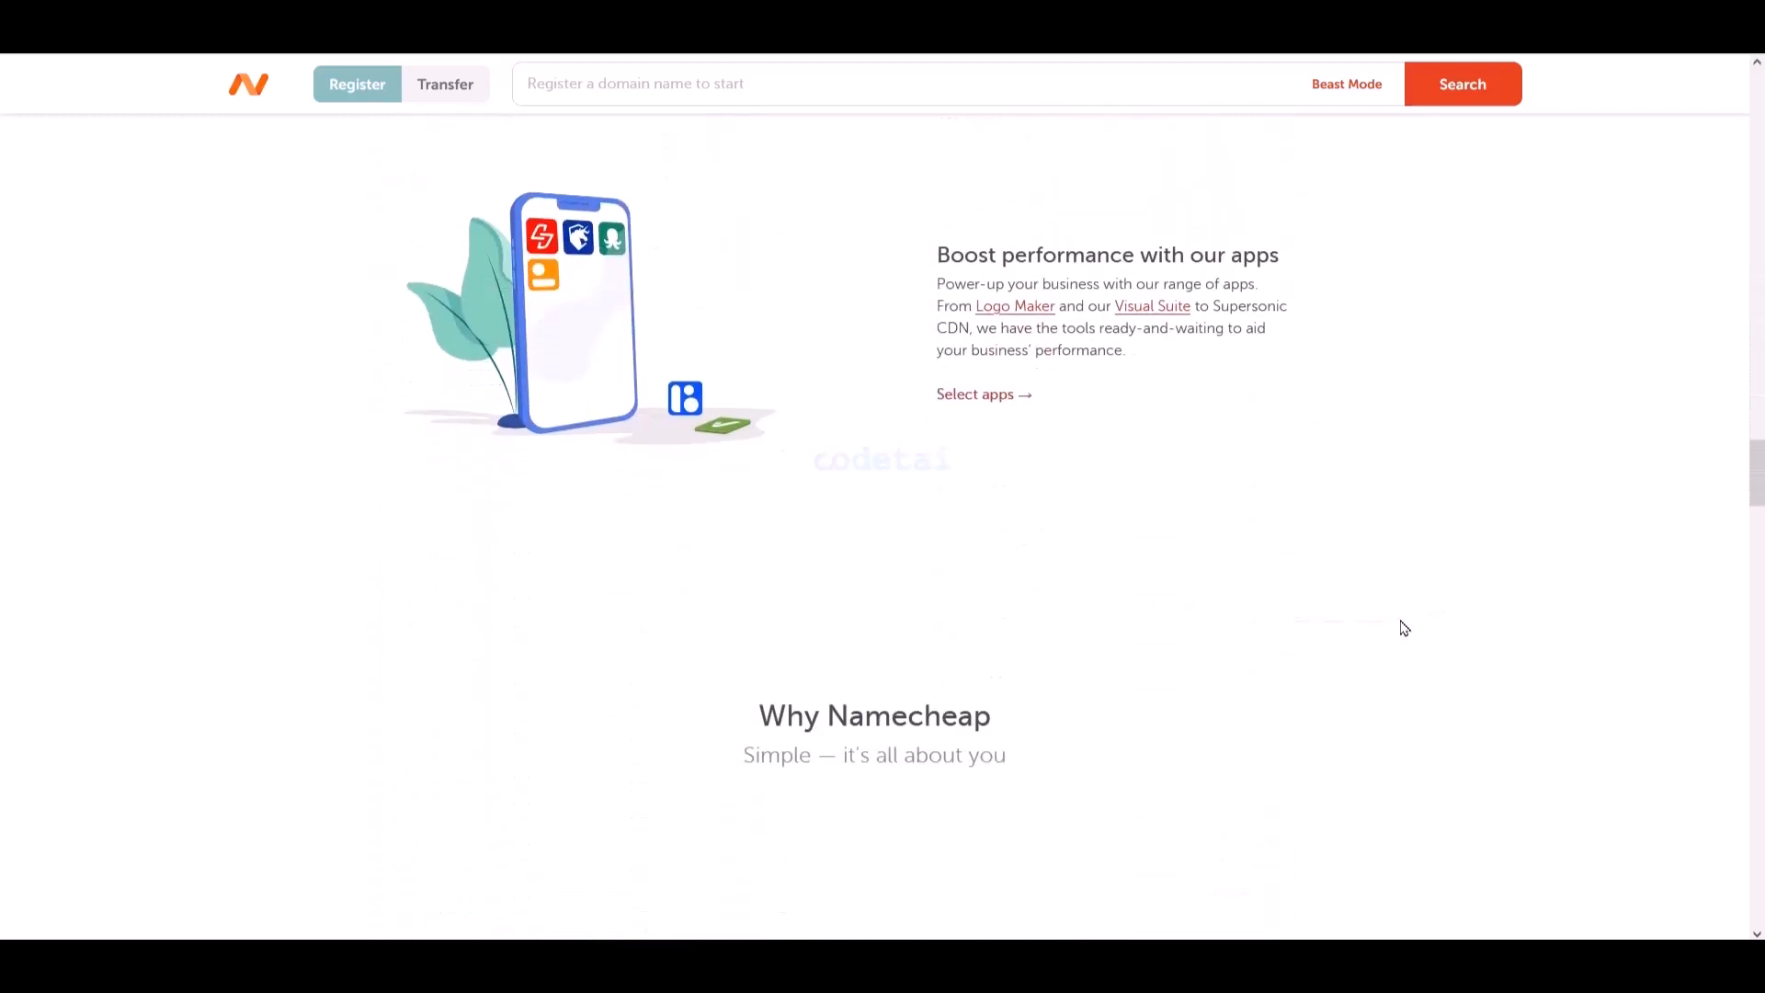
scroll(1404, 628, down, 14)
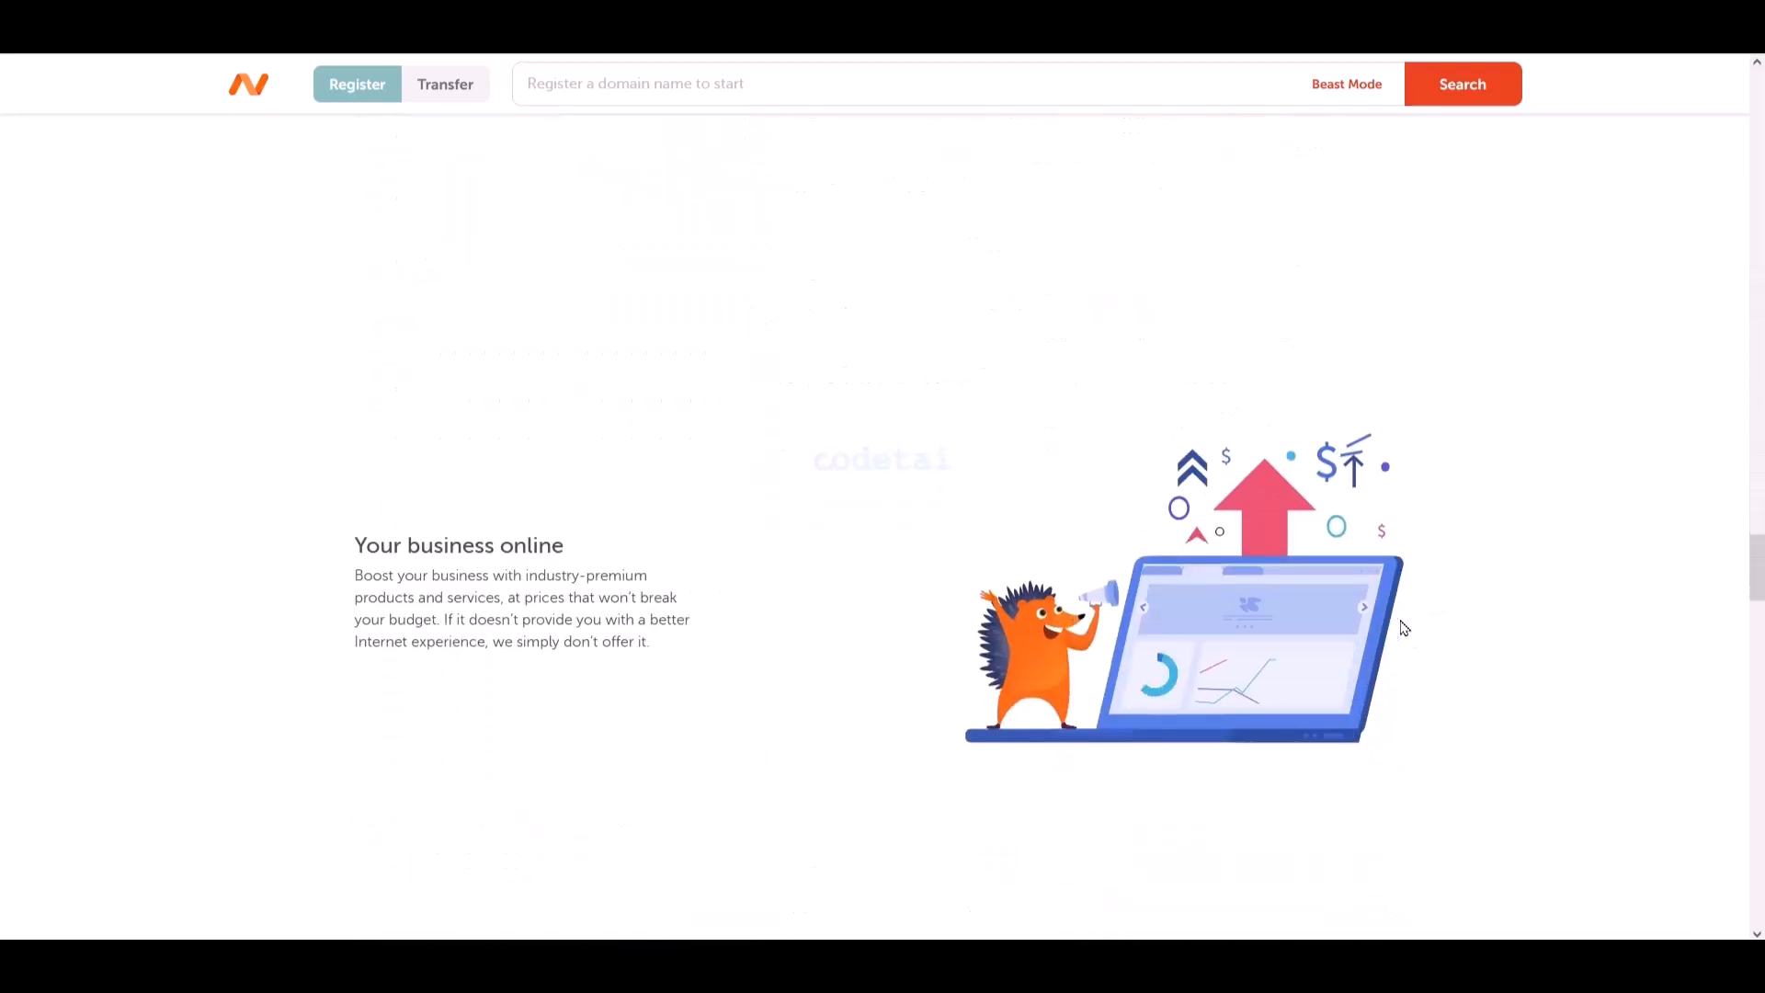
scroll(1403, 628, down, 13)
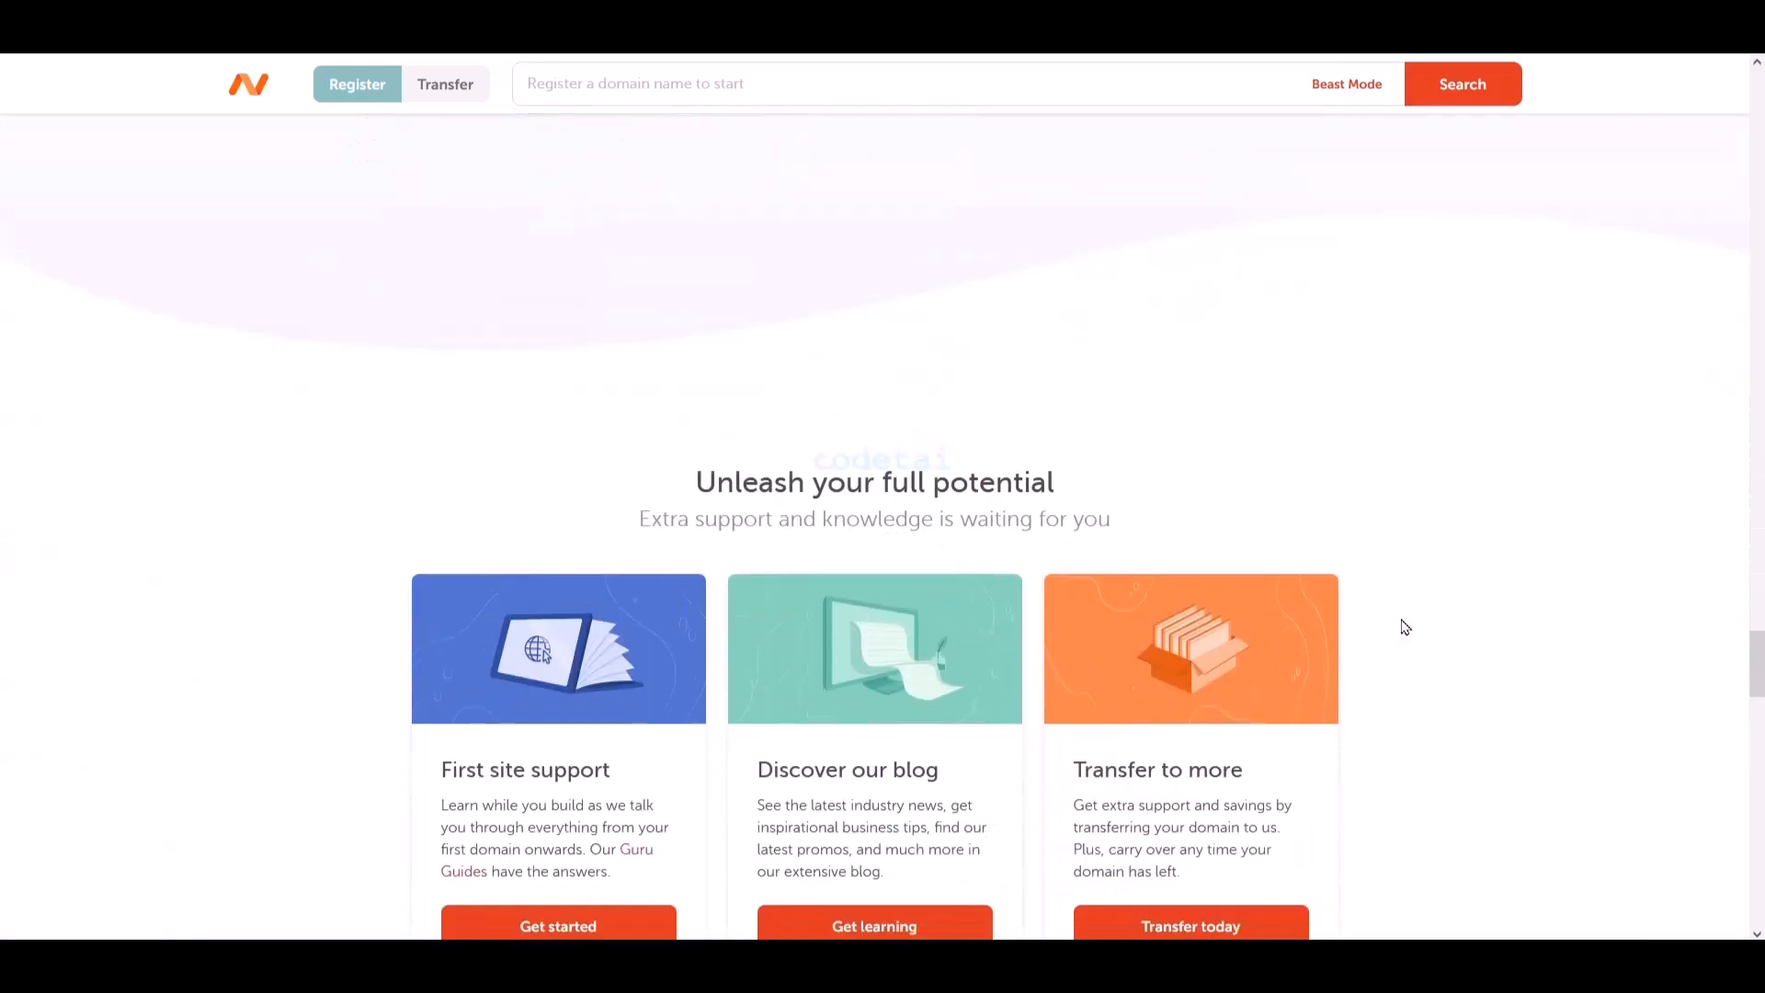
scroll(1404, 628, down, 14)
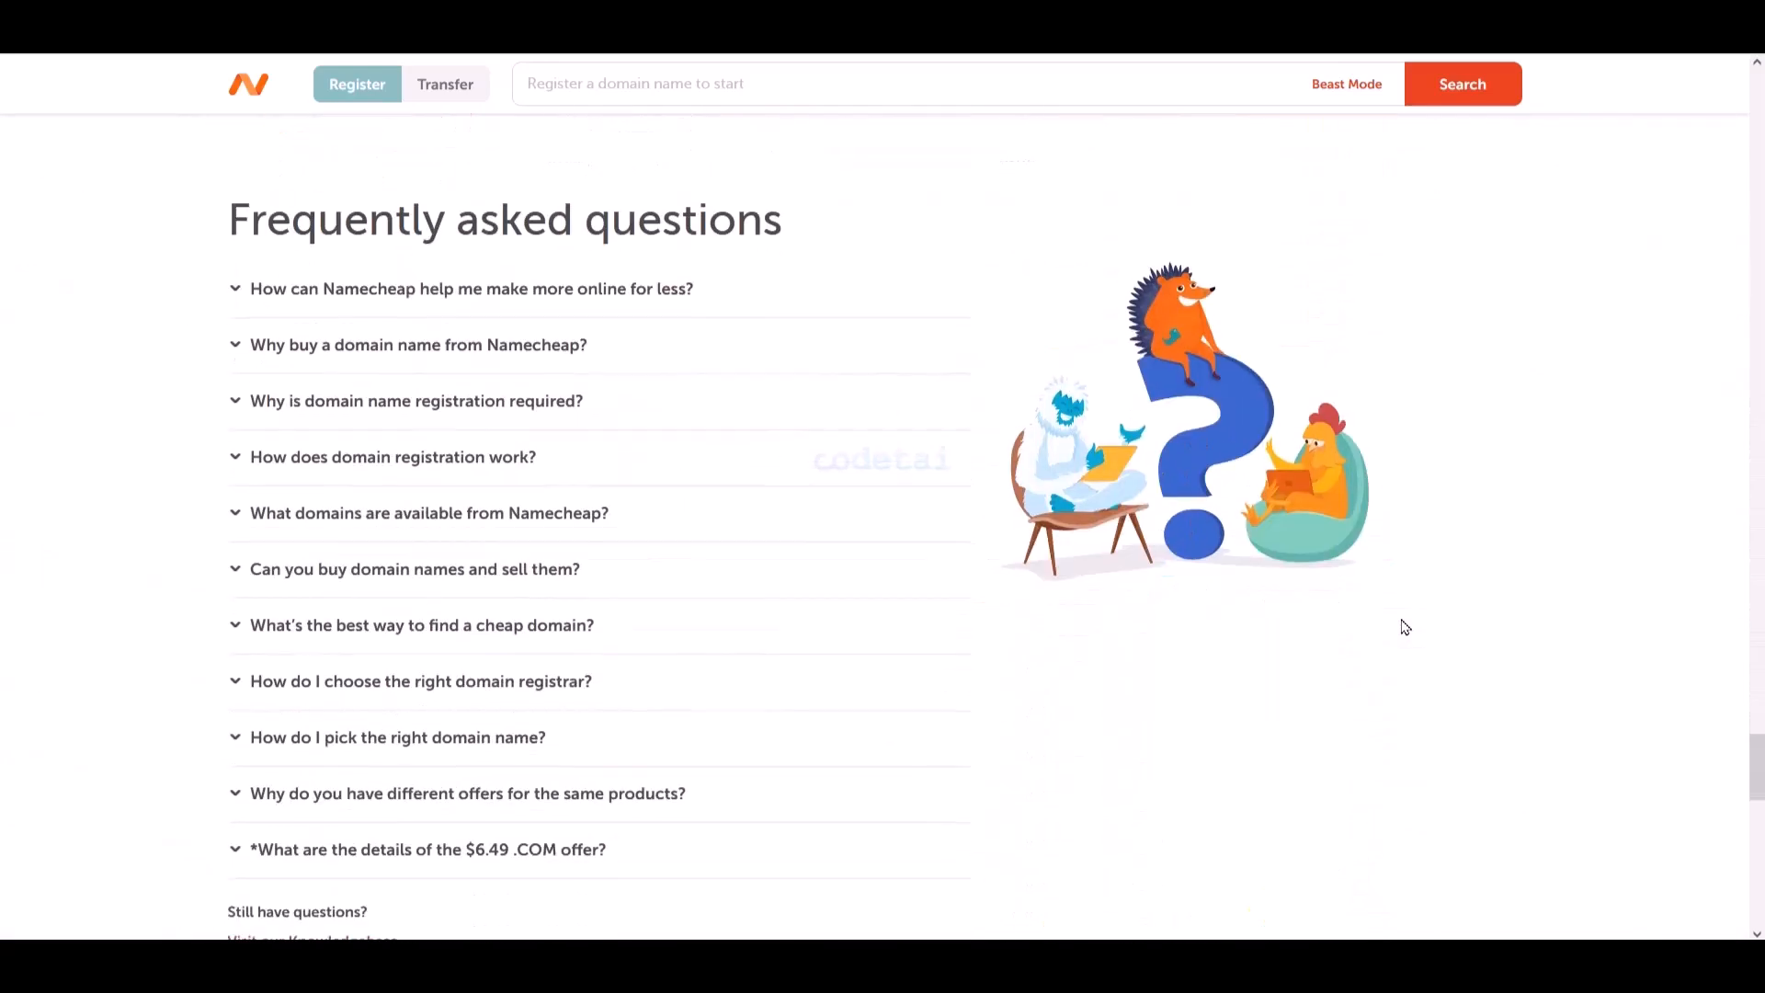
scroll(1405, 628, down, 4)
scroll(1404, 626, down, 7)
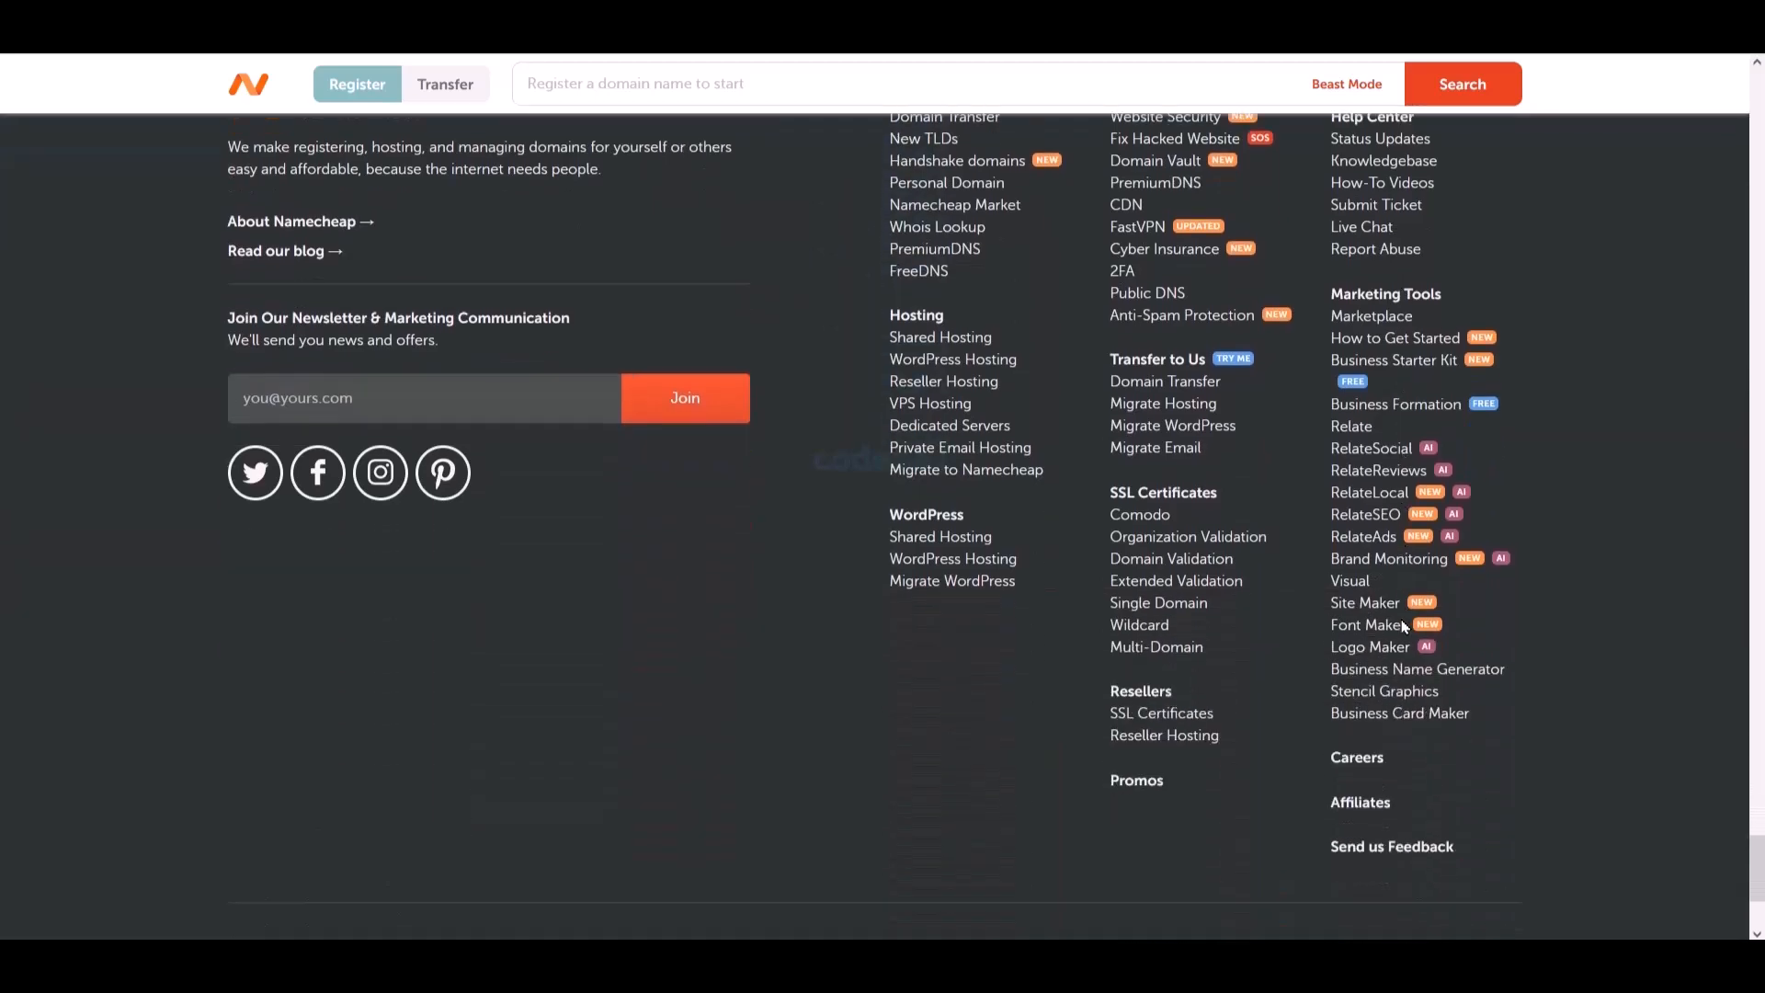
- Return to the top and bring up the Hosting menu's plan categories
scroll(1452, 647, up, 12)
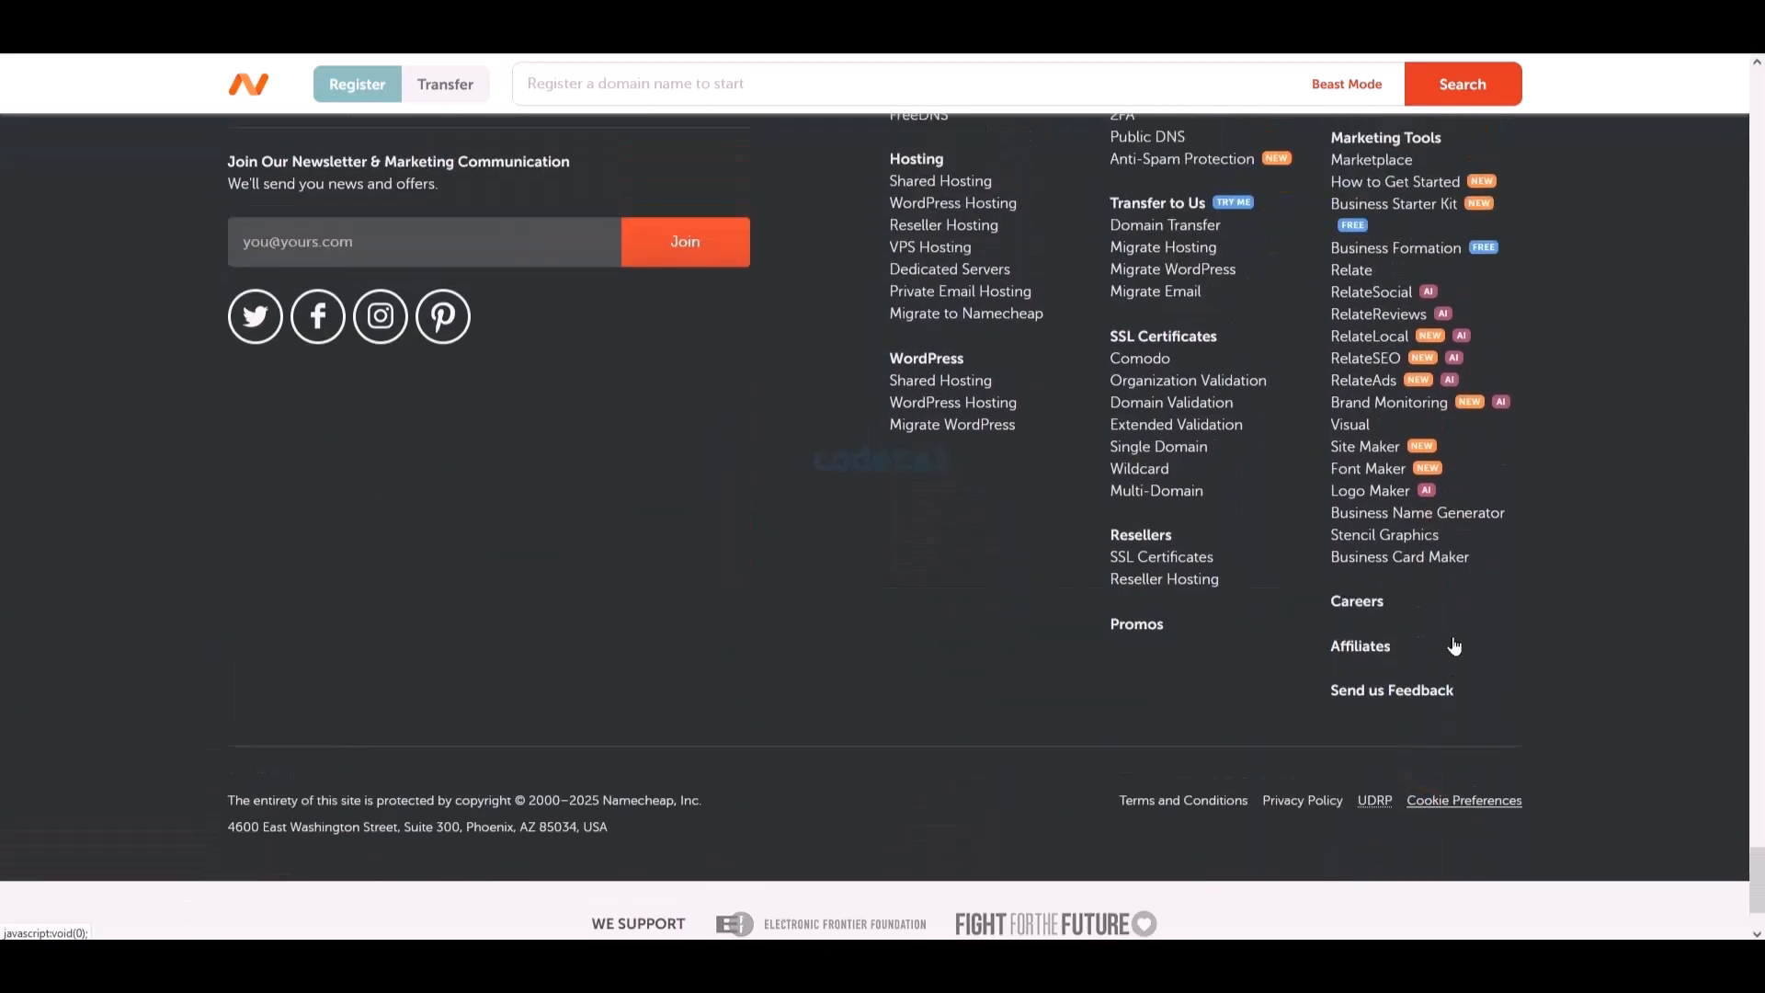
scroll(1458, 647, up, 10)
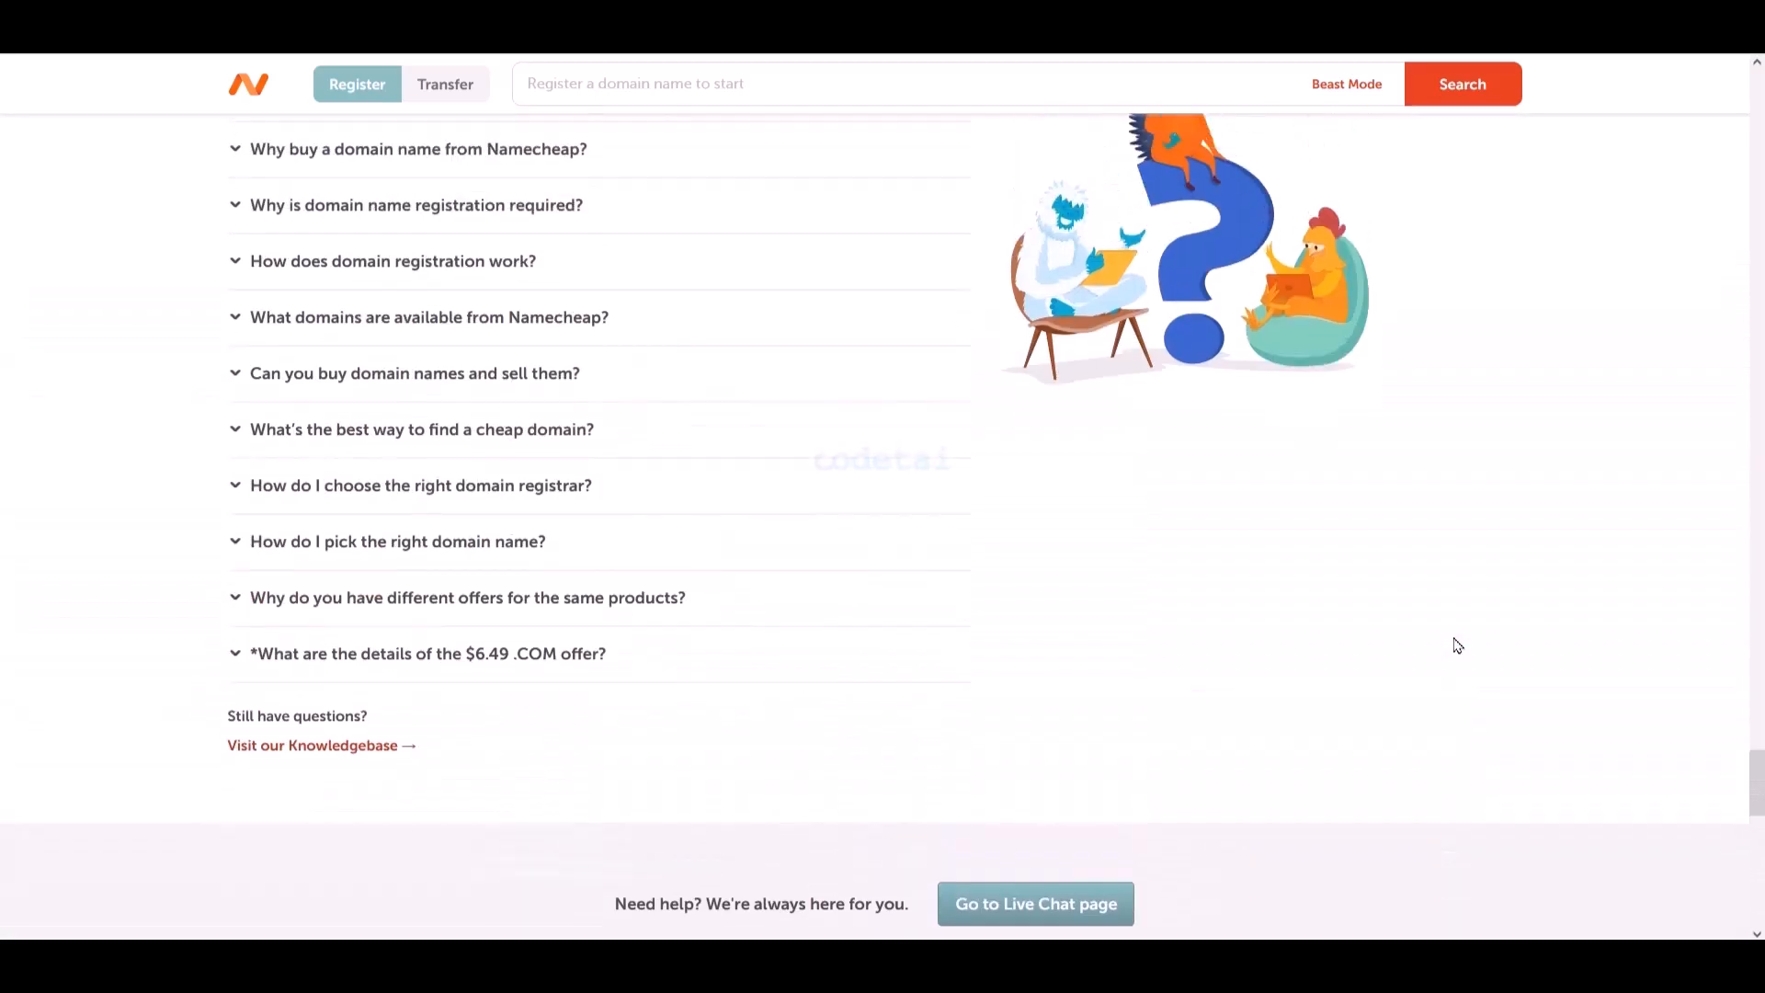
scroll(1458, 646, up, 10)
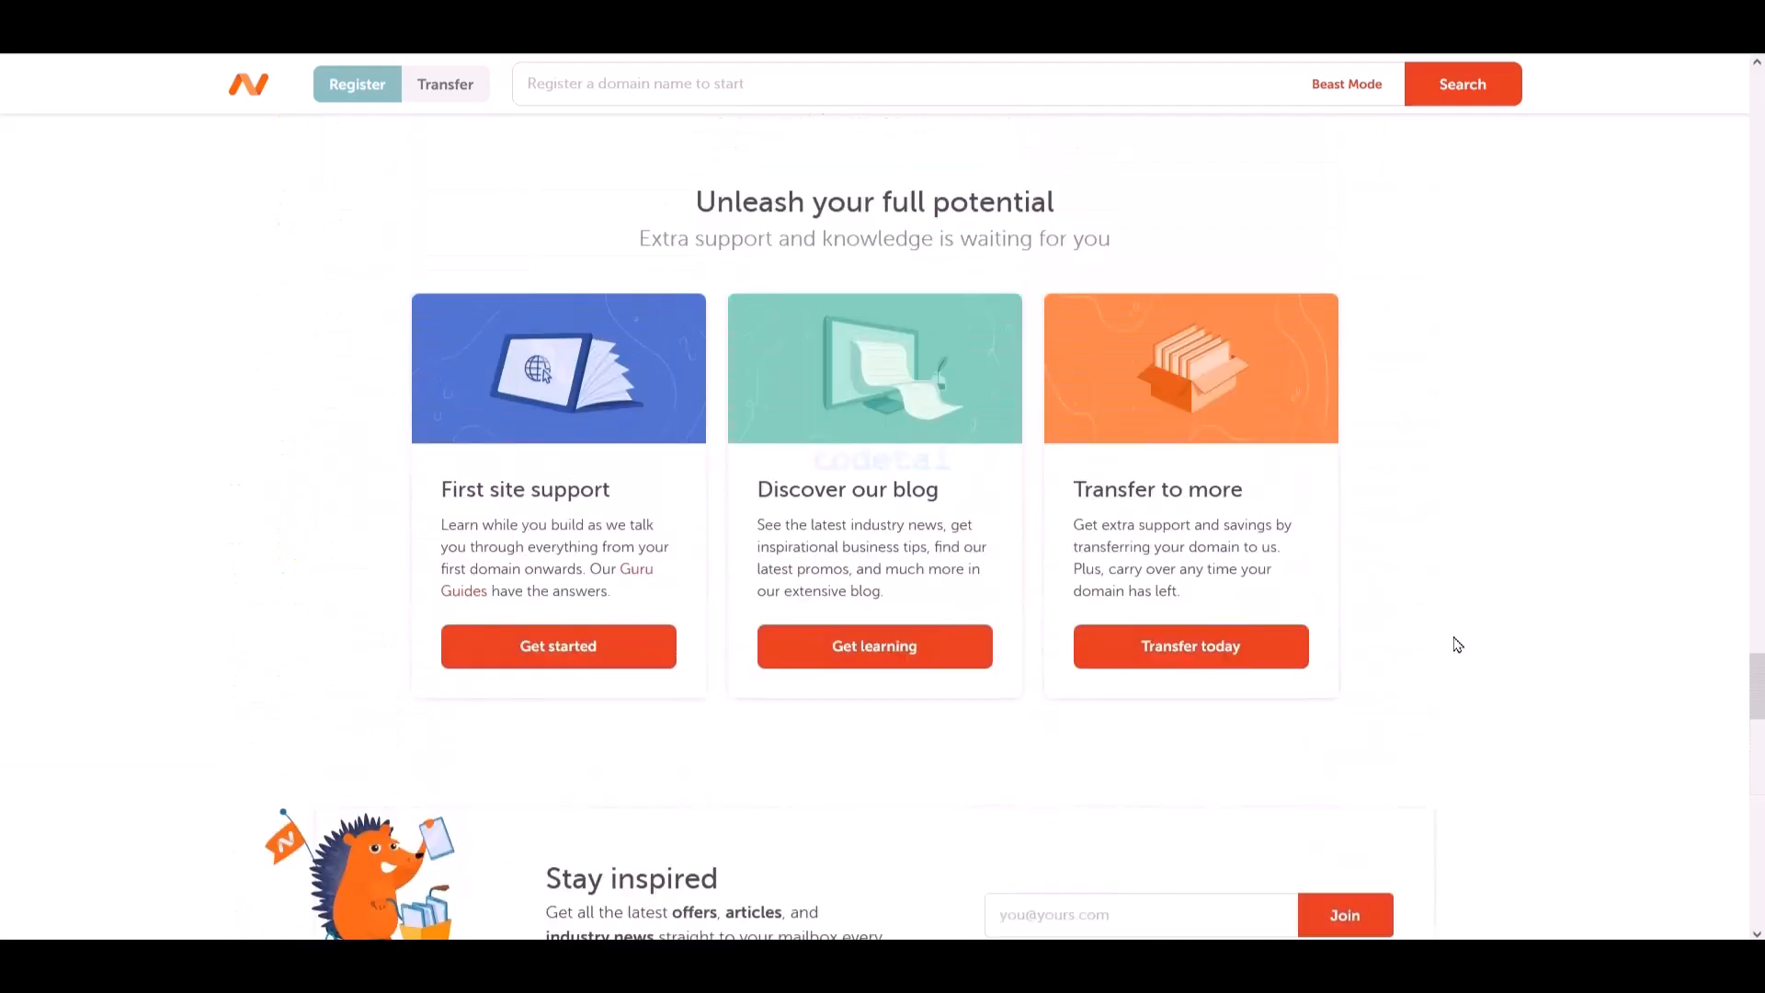
scroll(1458, 645, up, 10)
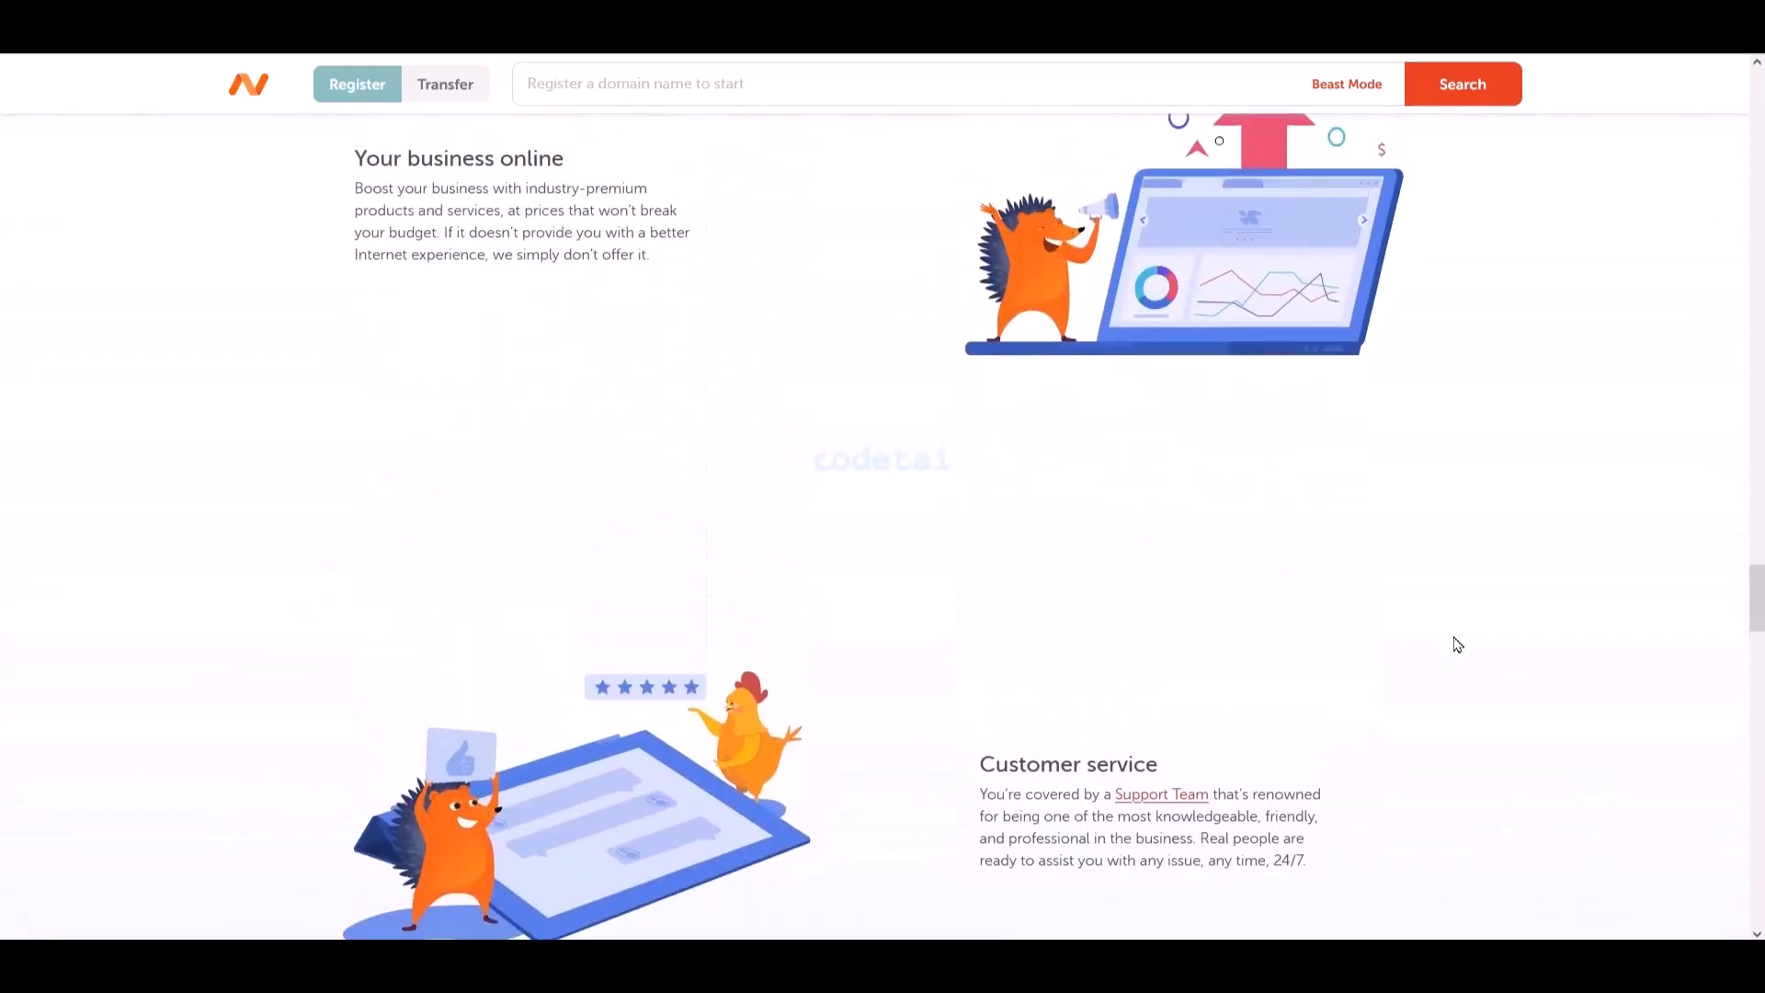
scroll(1458, 645, up, 10)
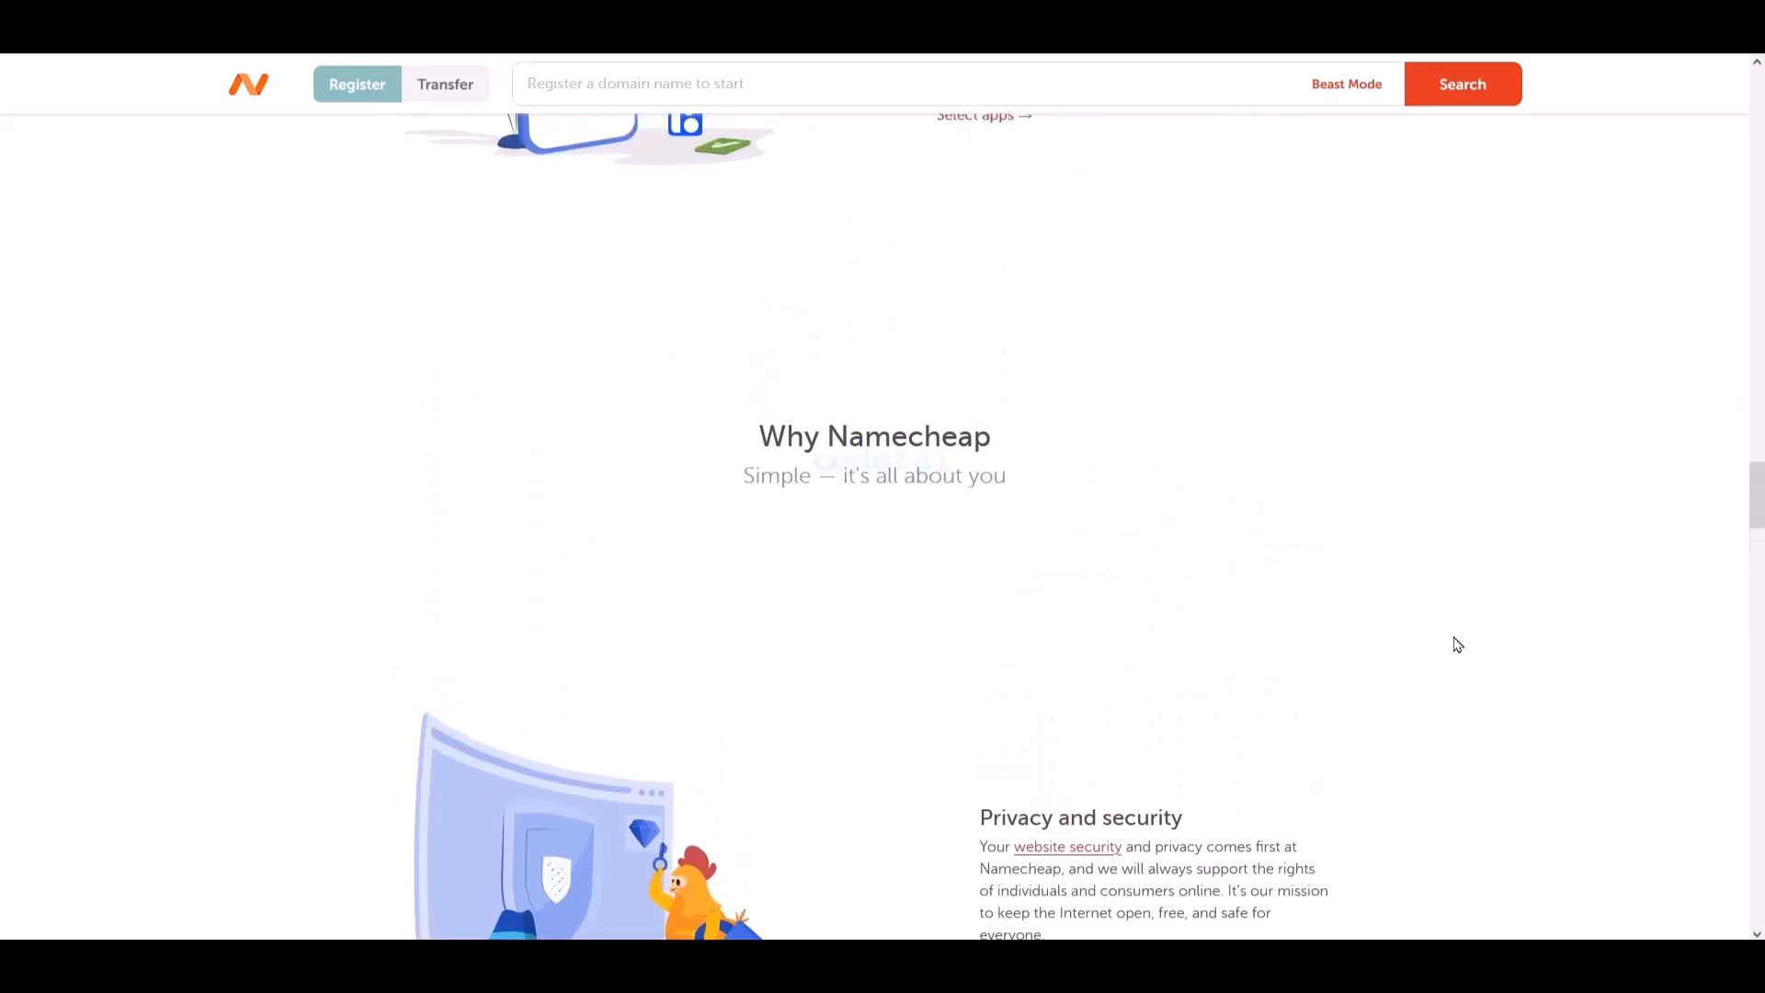
scroll(1458, 645, up, 10)
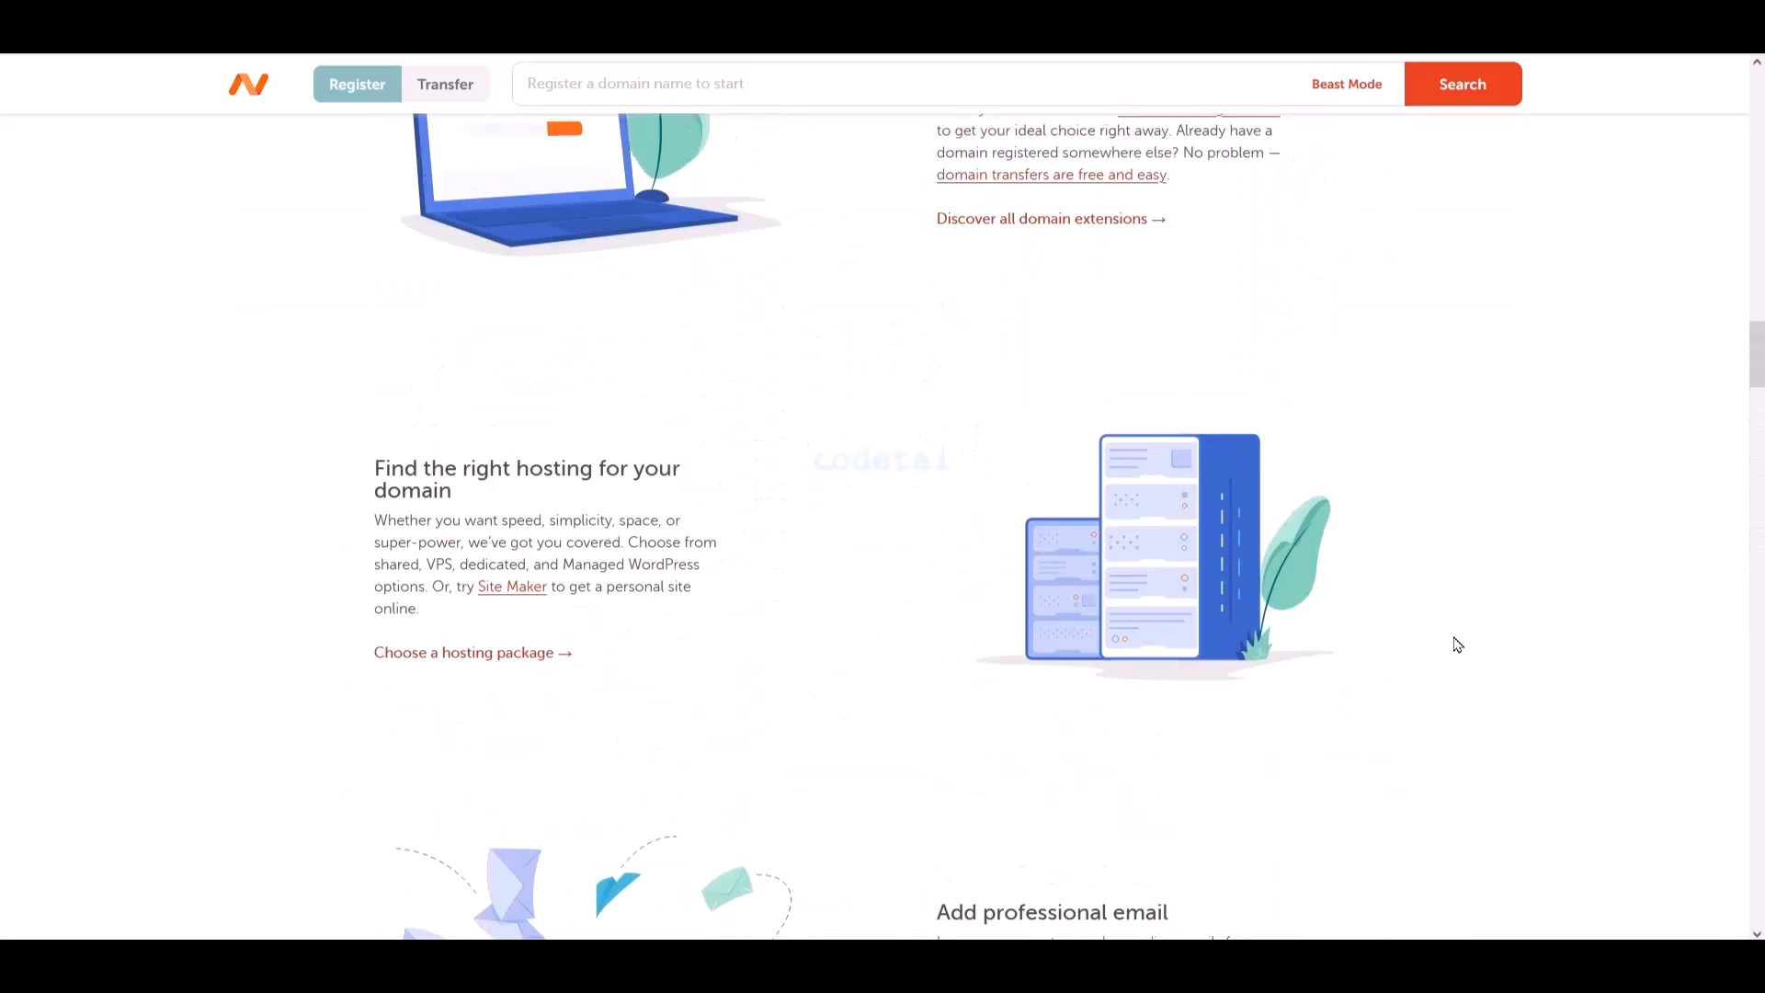
scroll(1458, 646, up, 10)
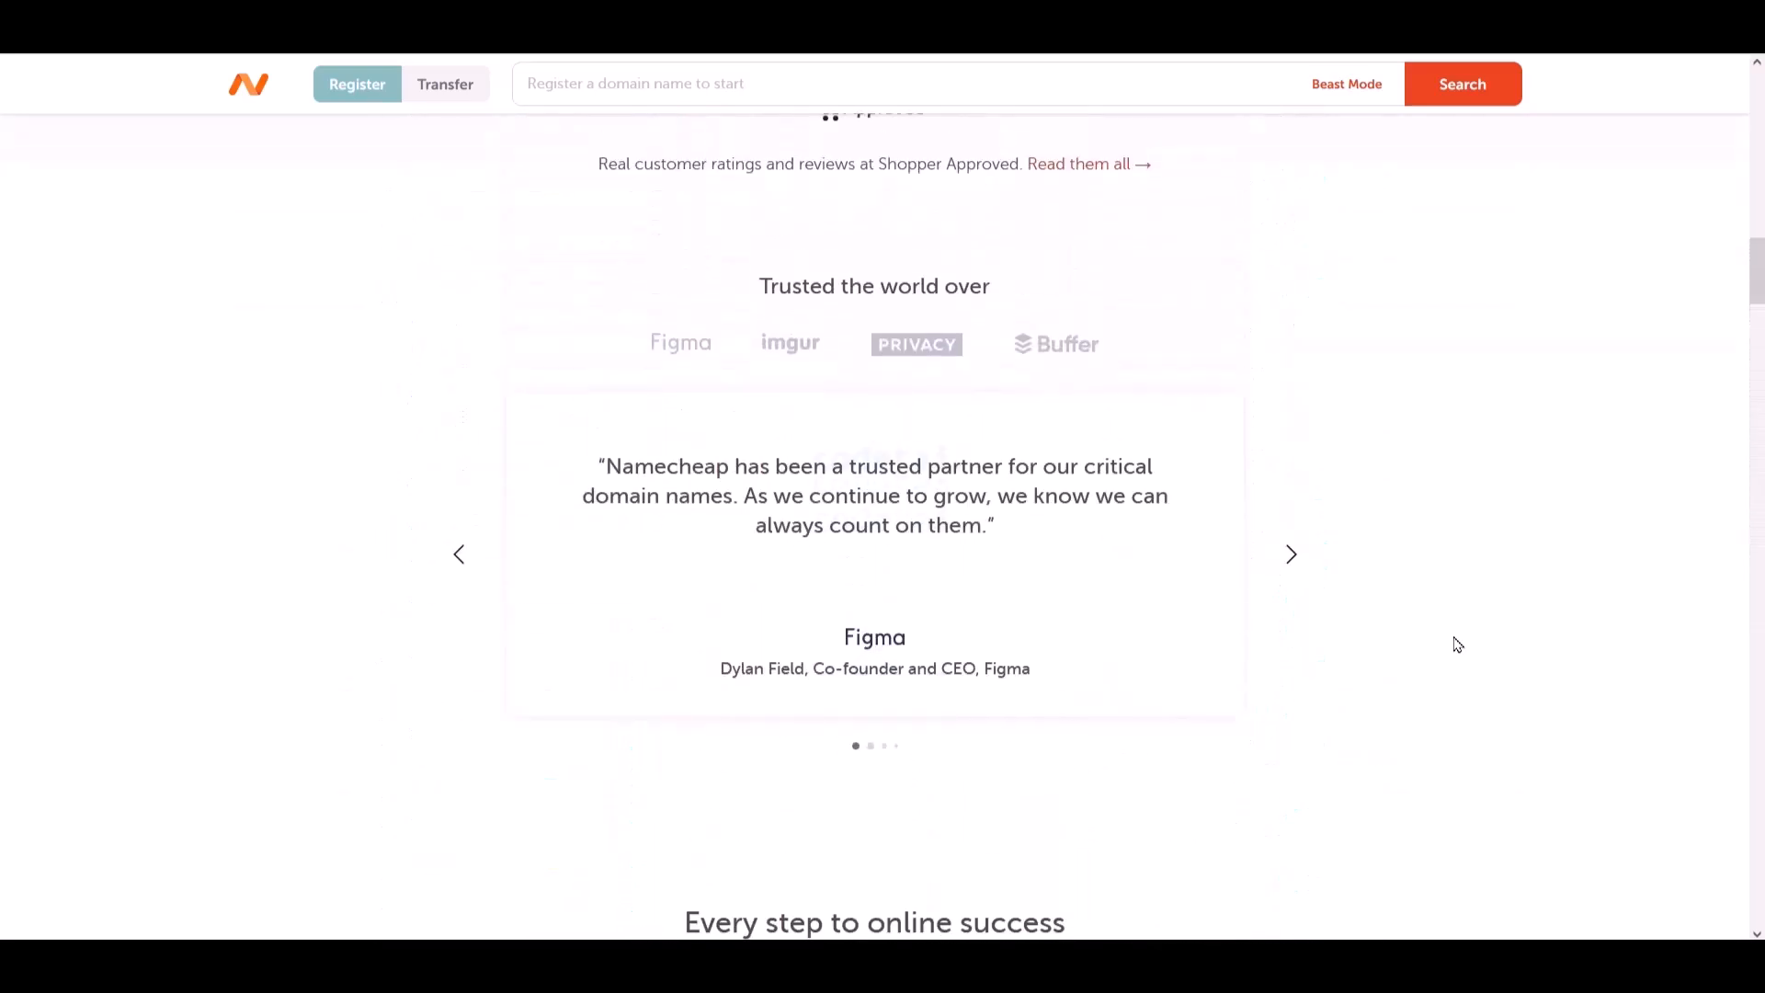
scroll(1458, 645, up, 10)
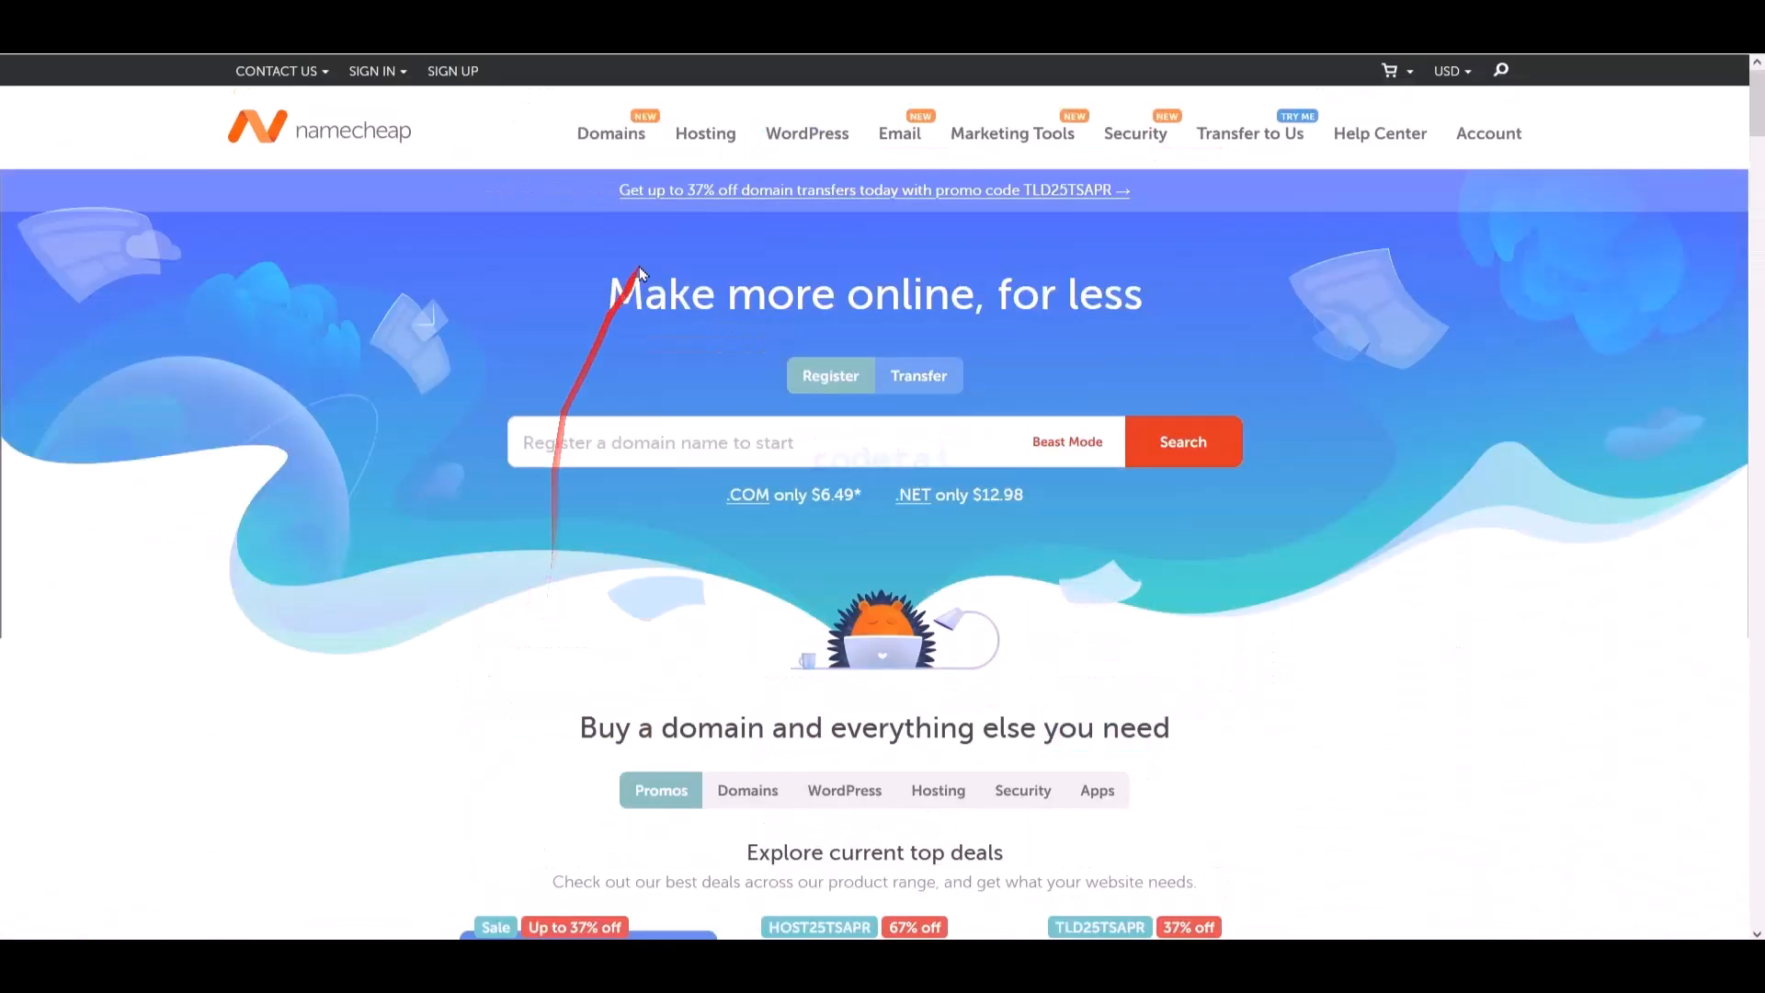
mouse_move(708, 133)
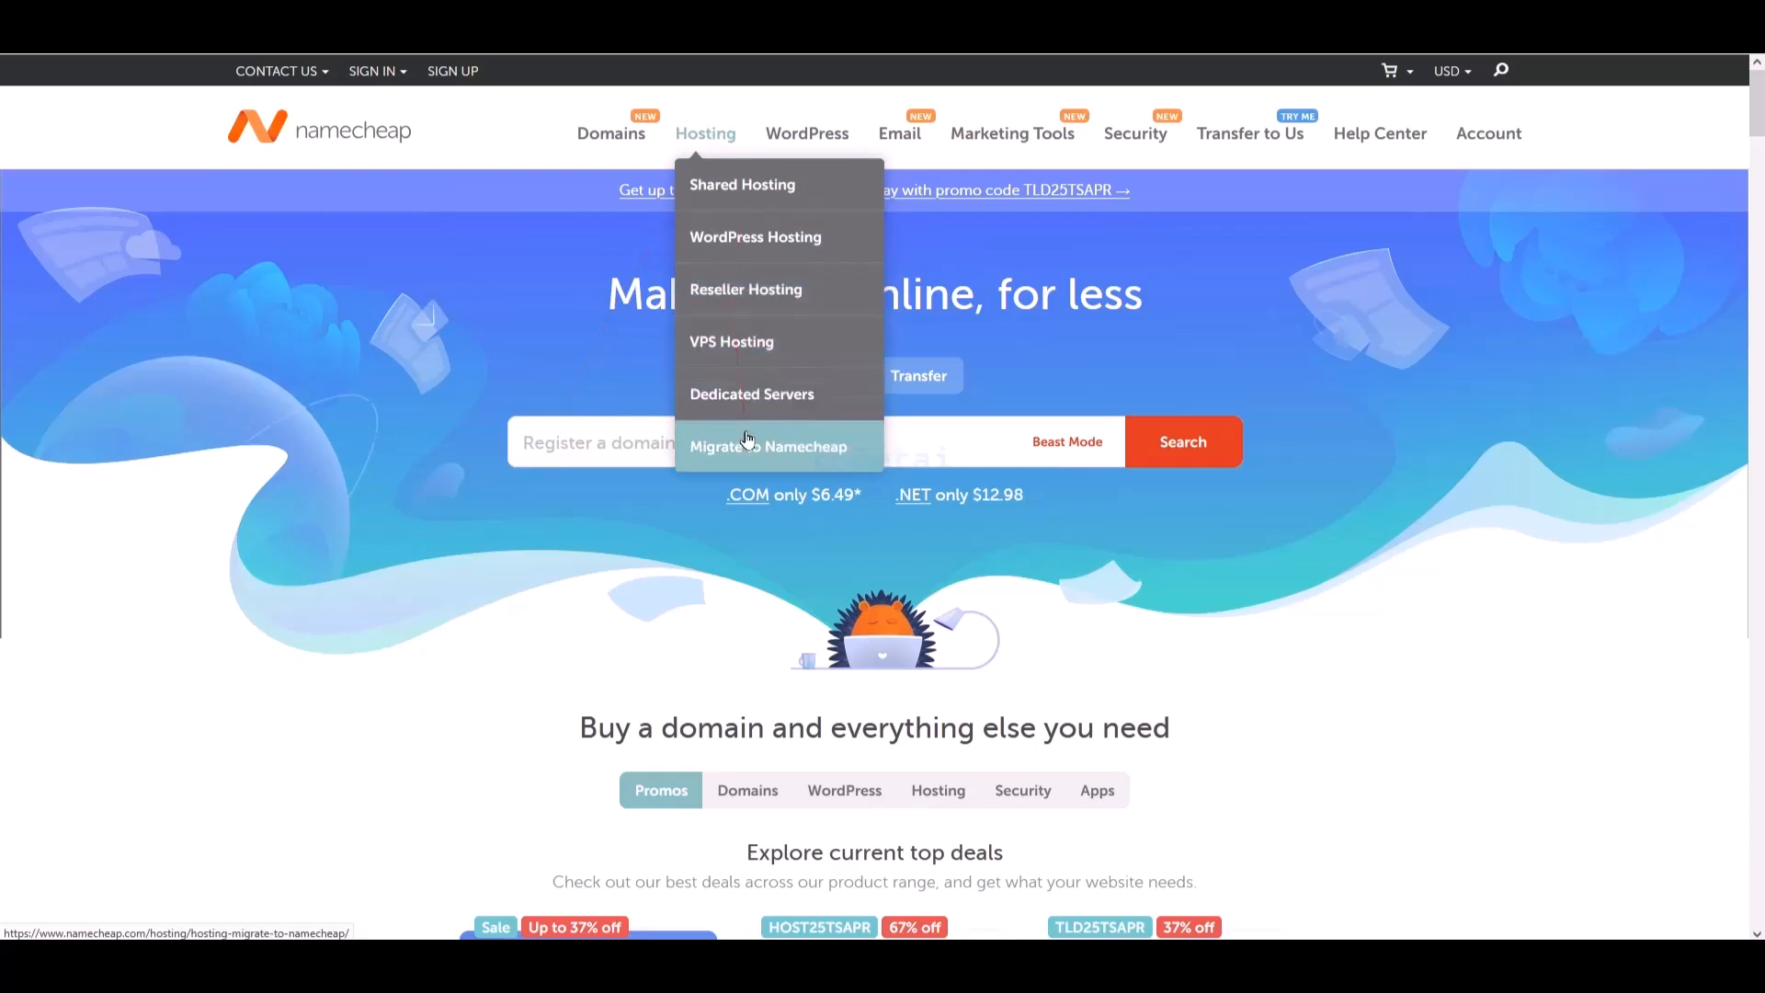
- Open Shared Hosting plans with a United States datacenter and Yearly billing
click(782, 202)
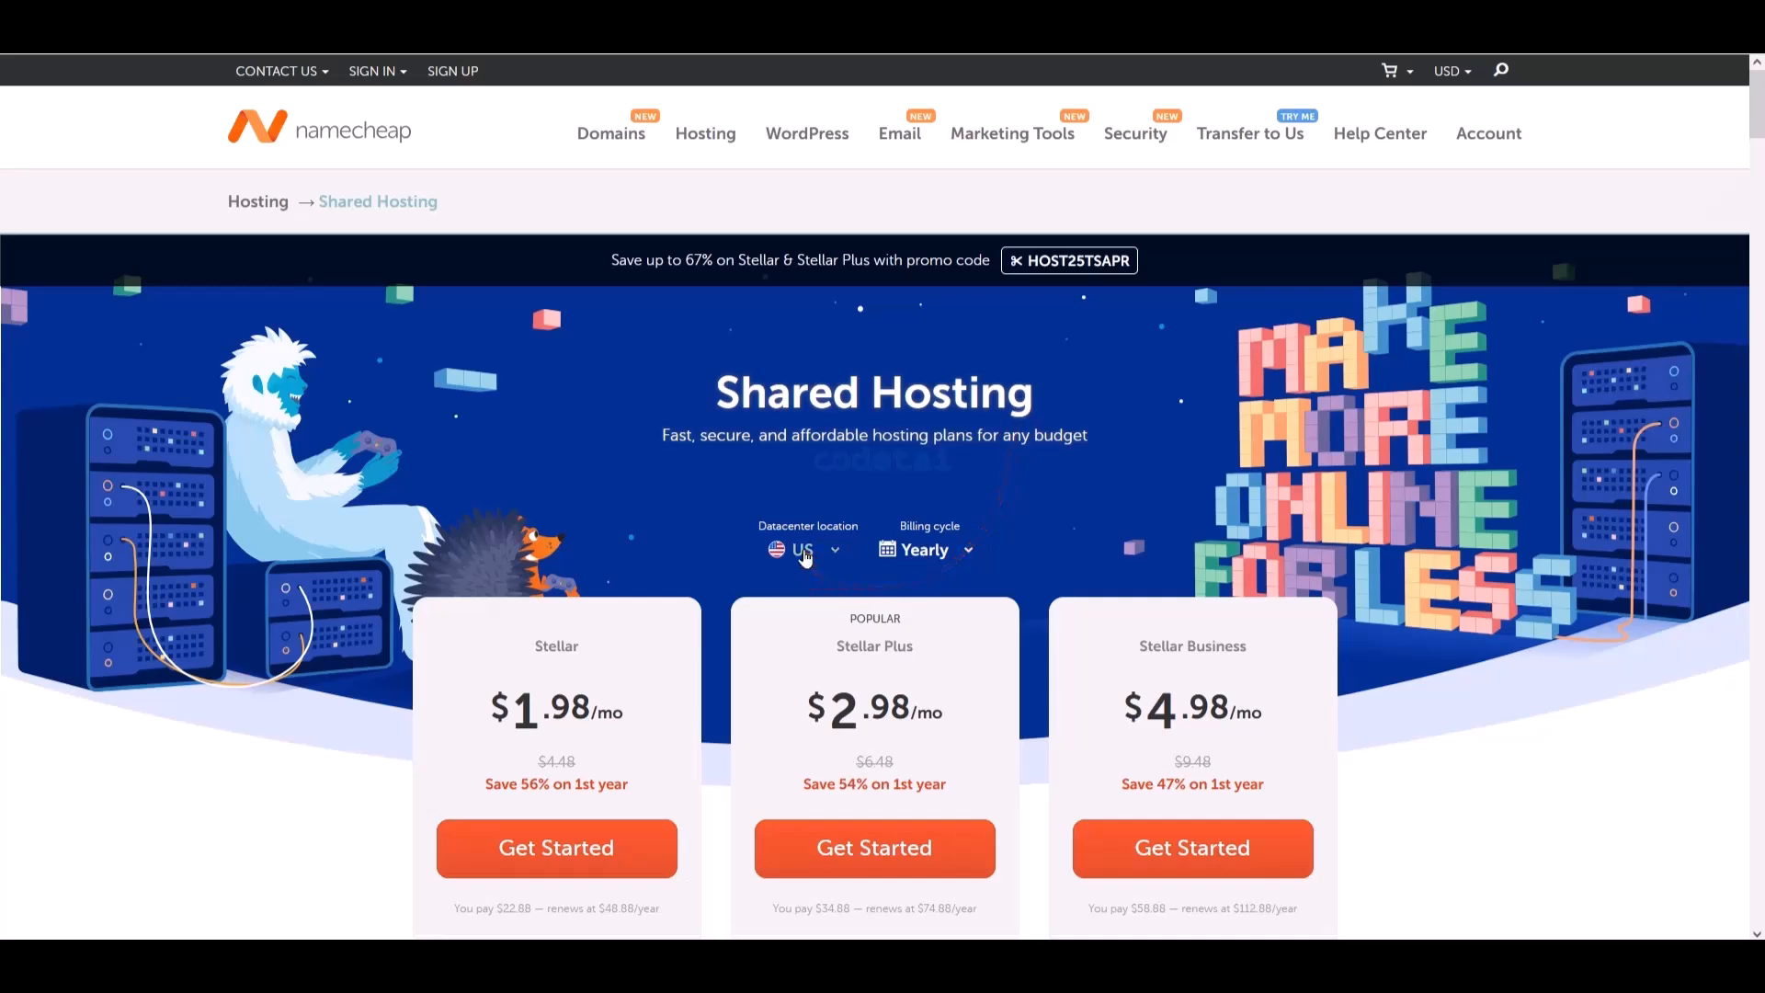
click(805, 555)
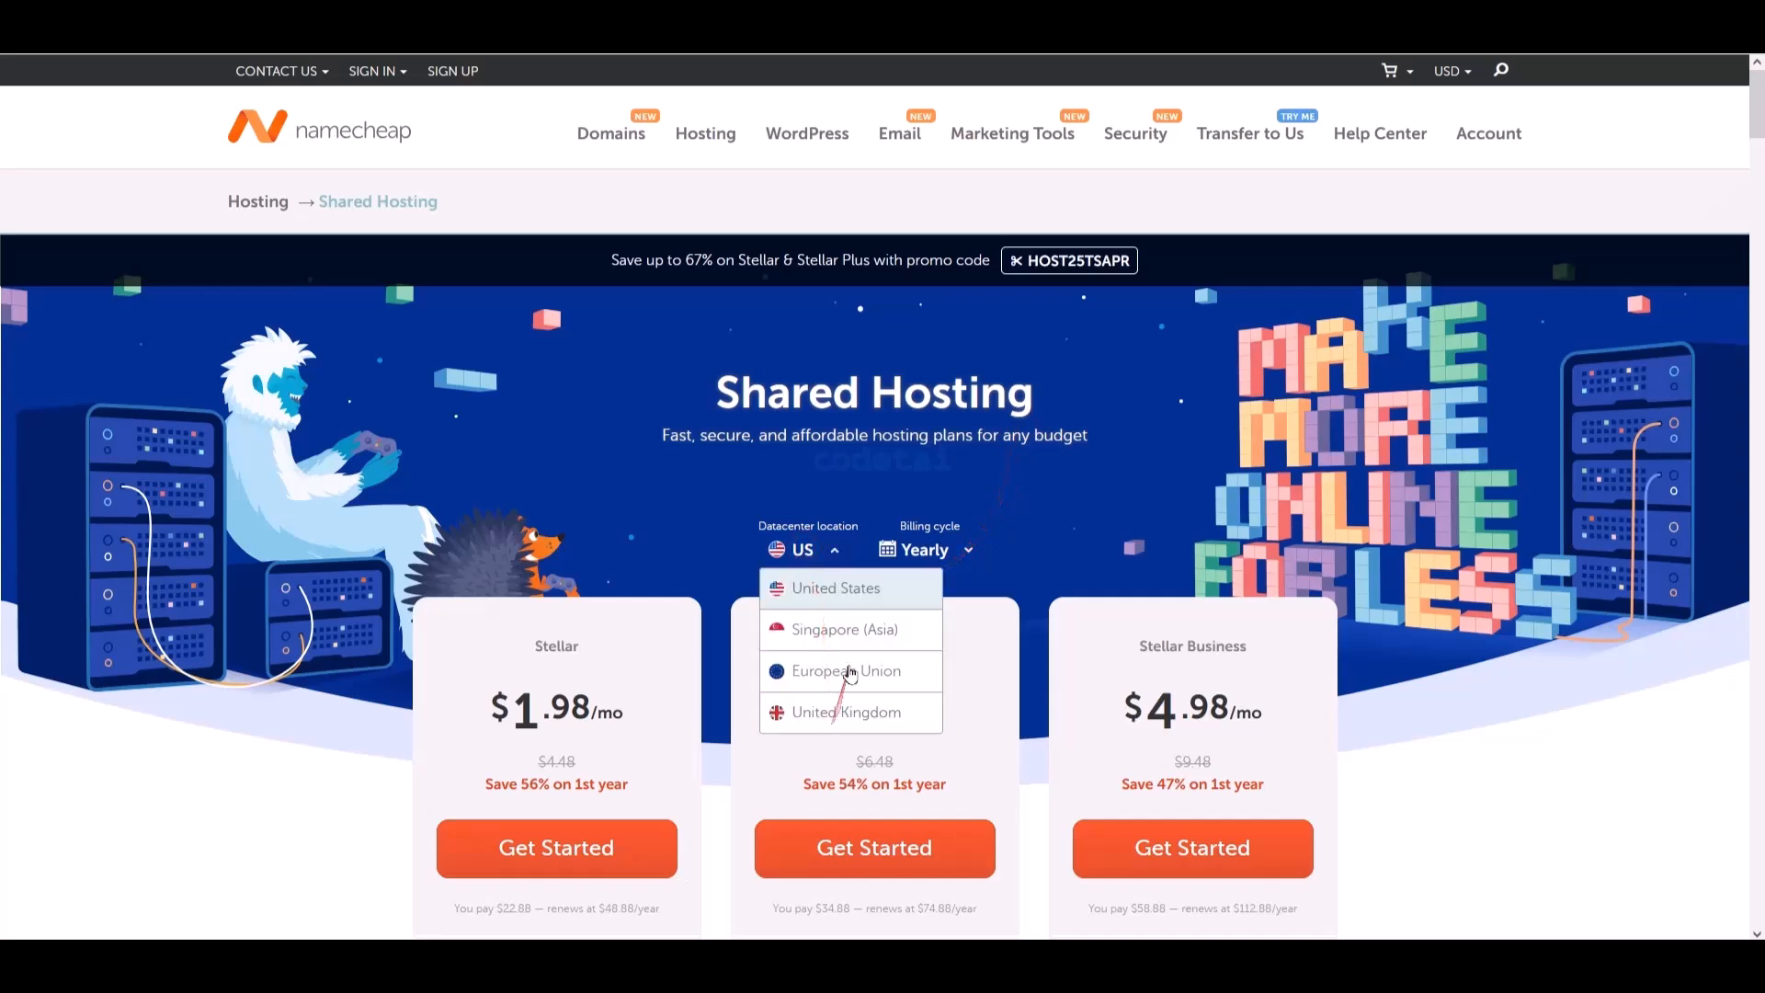
click(842, 594)
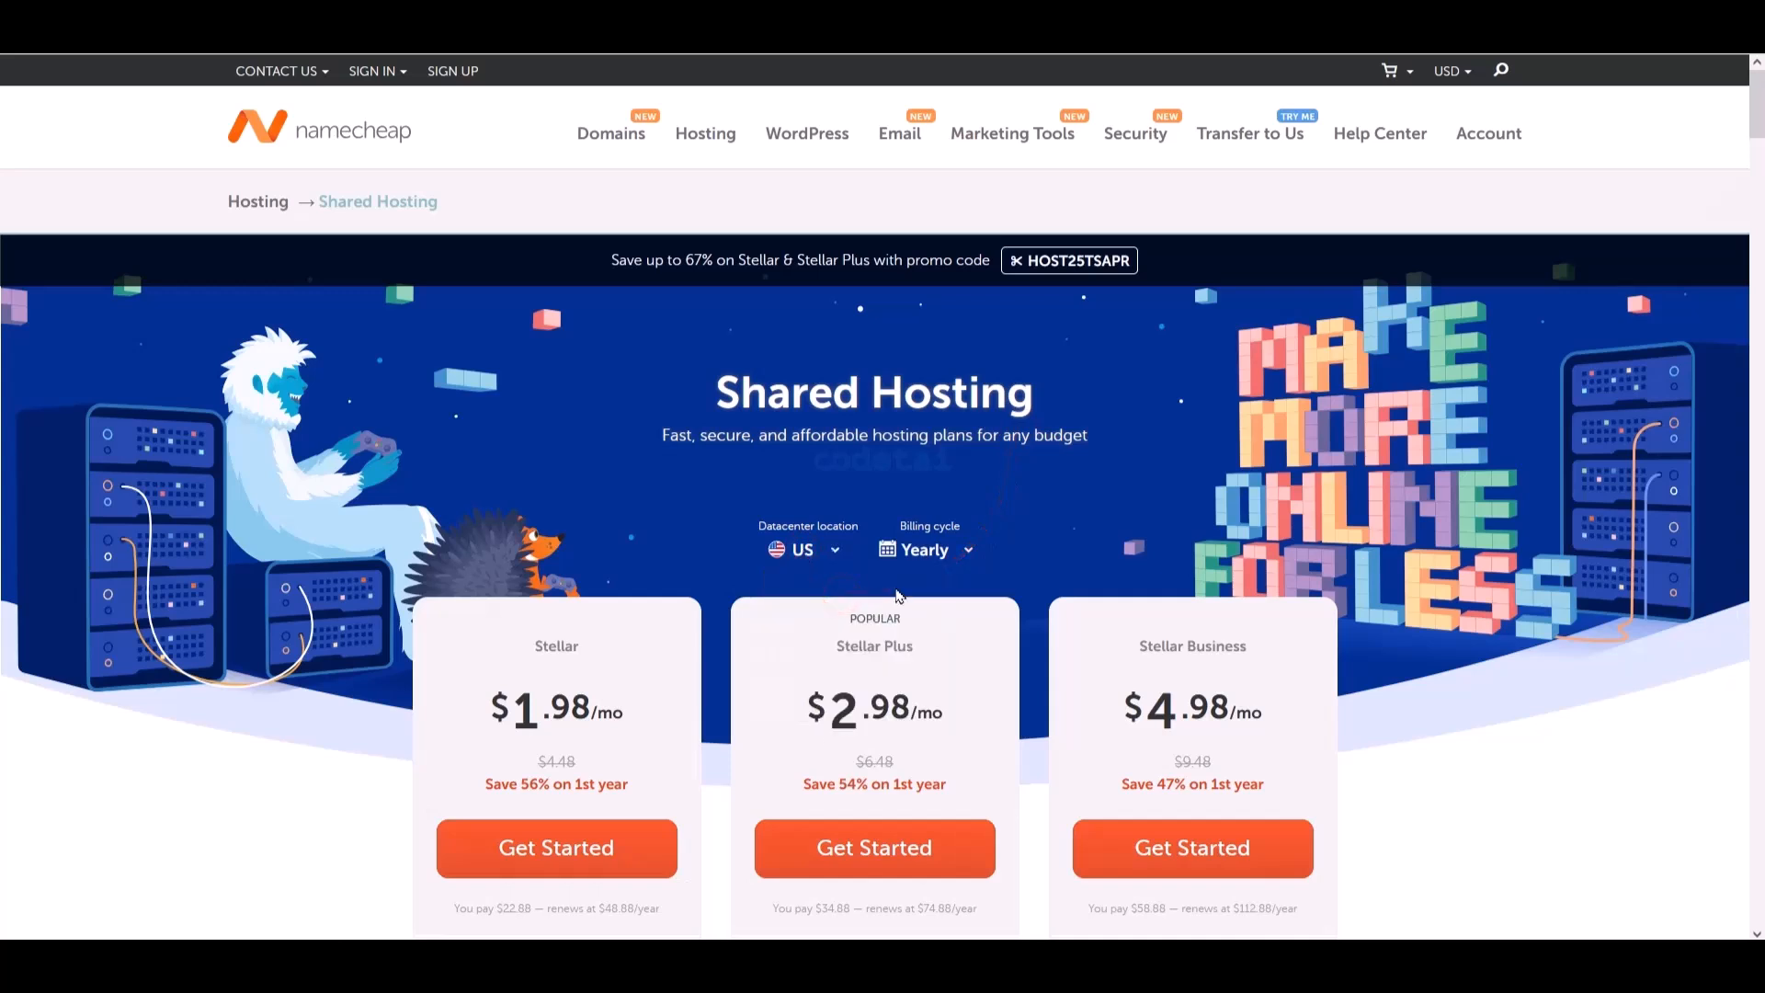
click(952, 563)
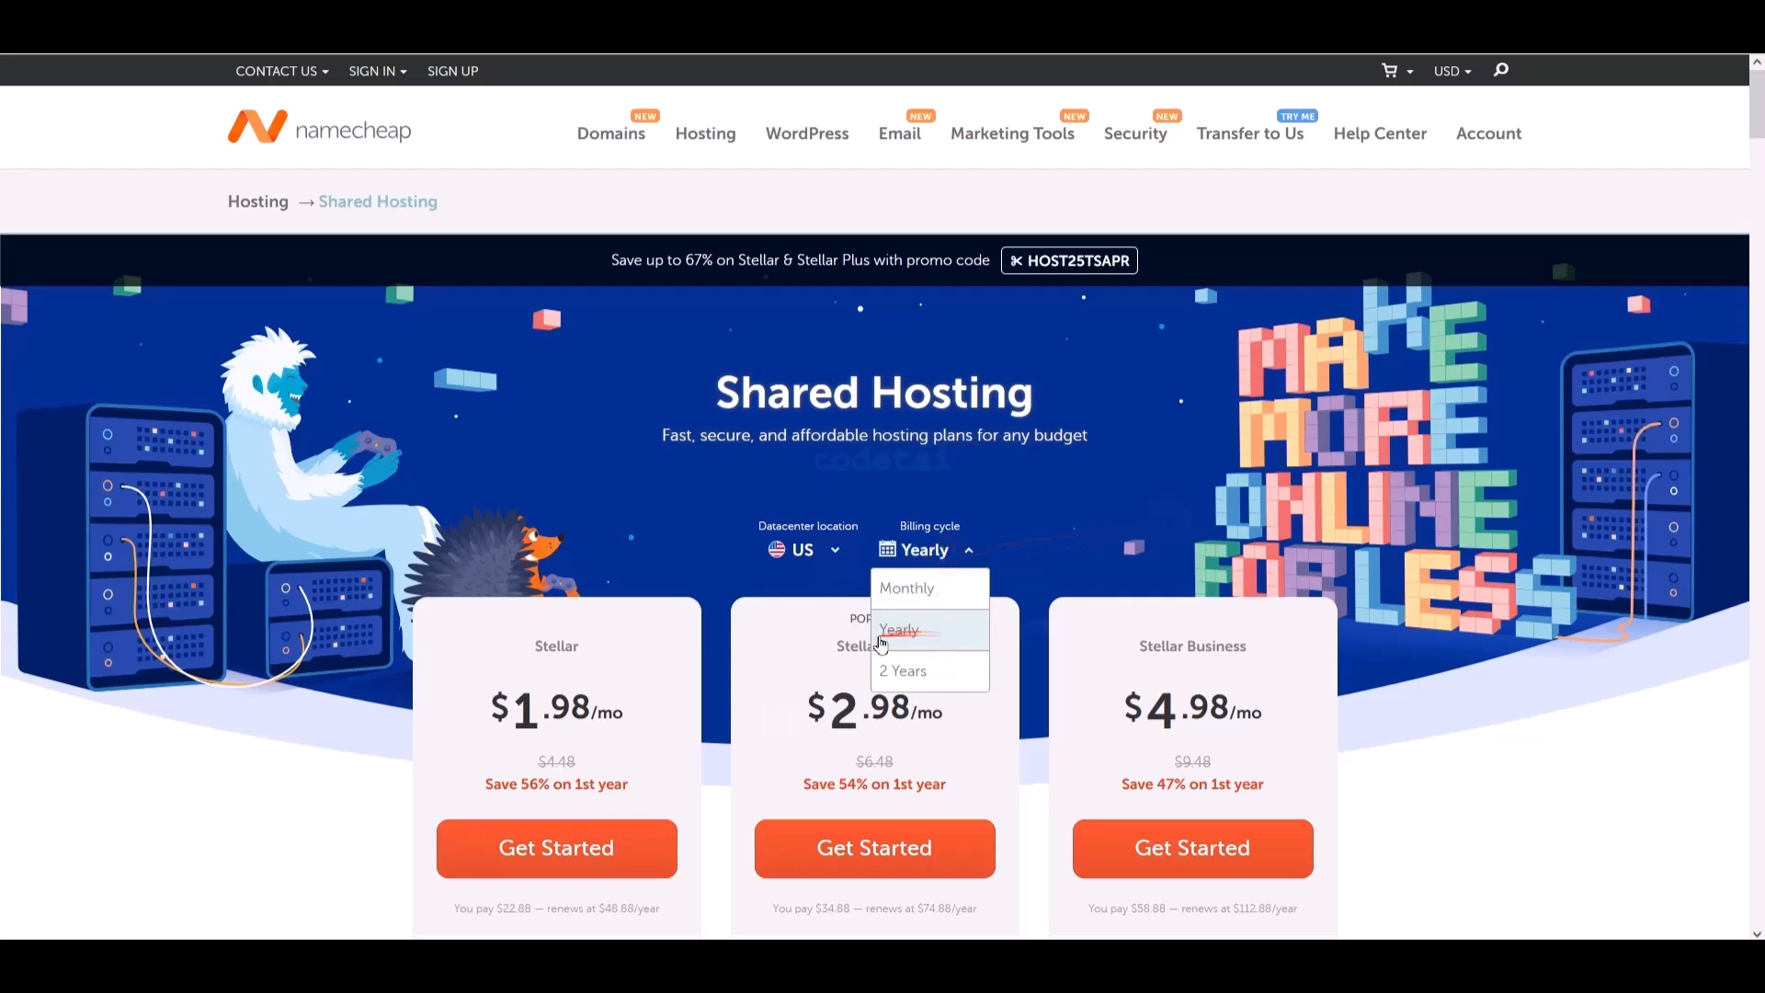
click(912, 641)
- Scroll to the shared hosting plan cards and review Stellar Business at $4.98/mo
scroll(1198, 590, down, 5)
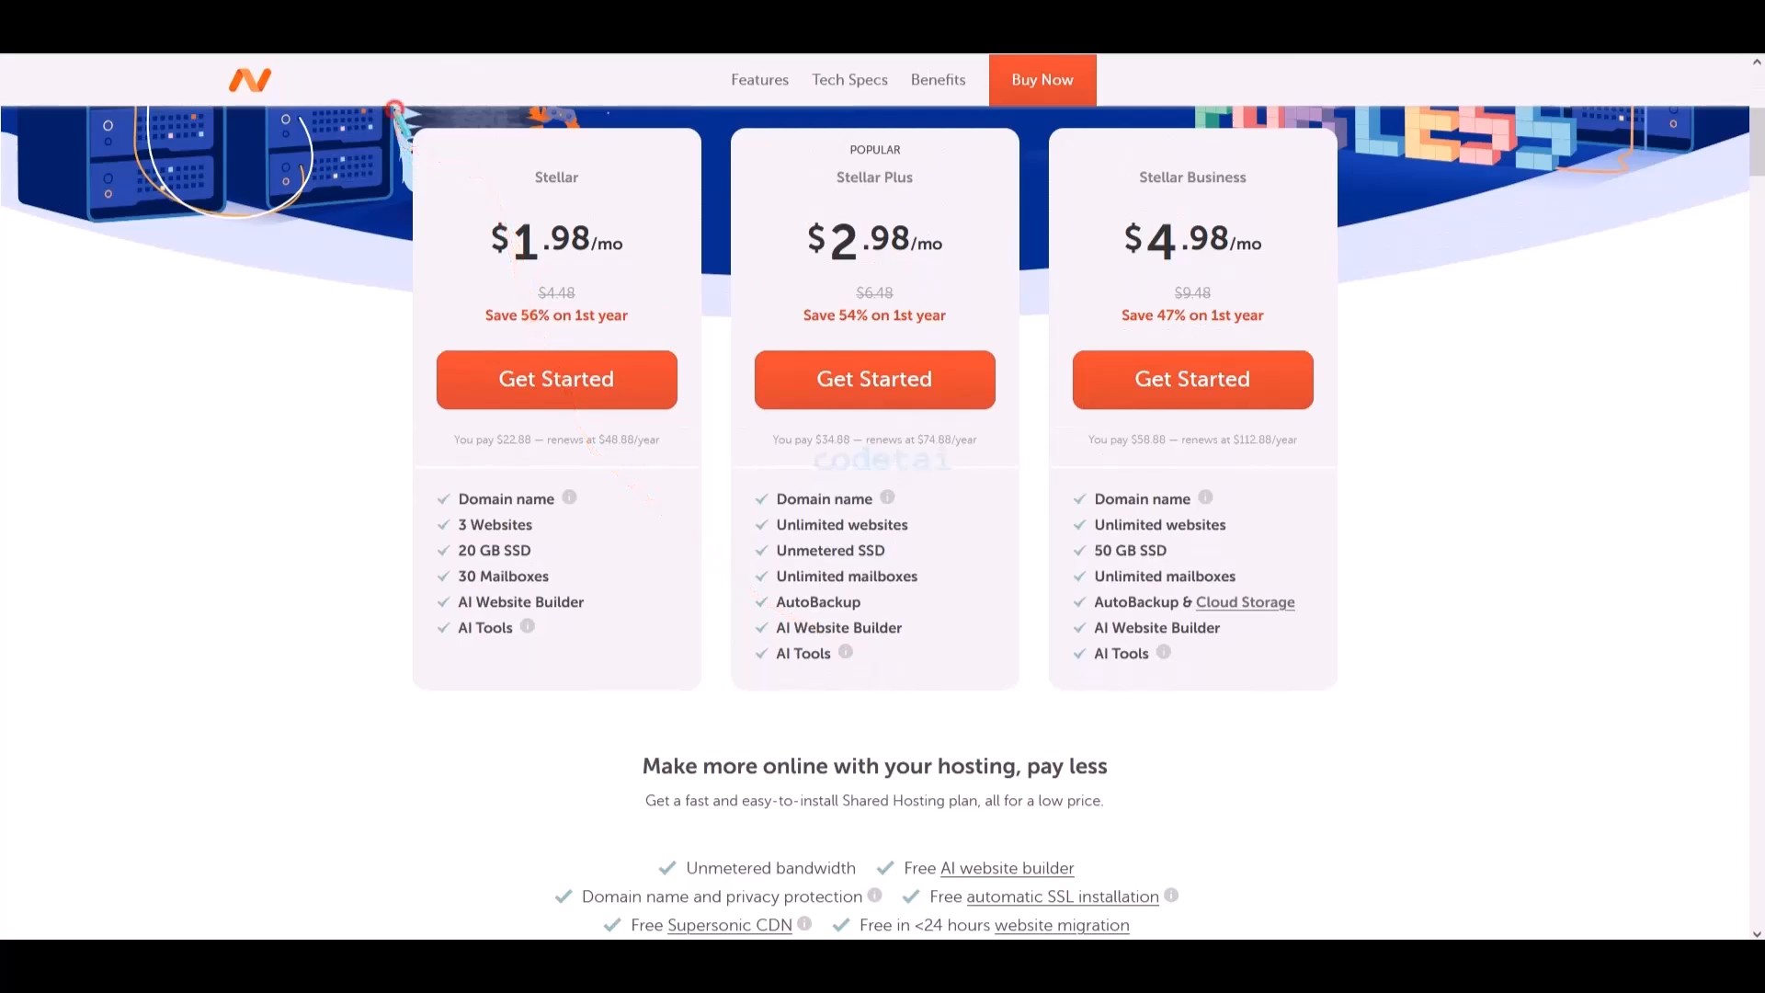
mouse_move(393, 109)
mouse_down()
mouse_move(1351, 382)
mouse_move(1399, 750)
mouse_up()
mouse_move(1027, 112)
mouse_down()
mouse_move(1274, 231)
mouse_move(1370, 481)
mouse_move(1370, 707)
mouse_up()
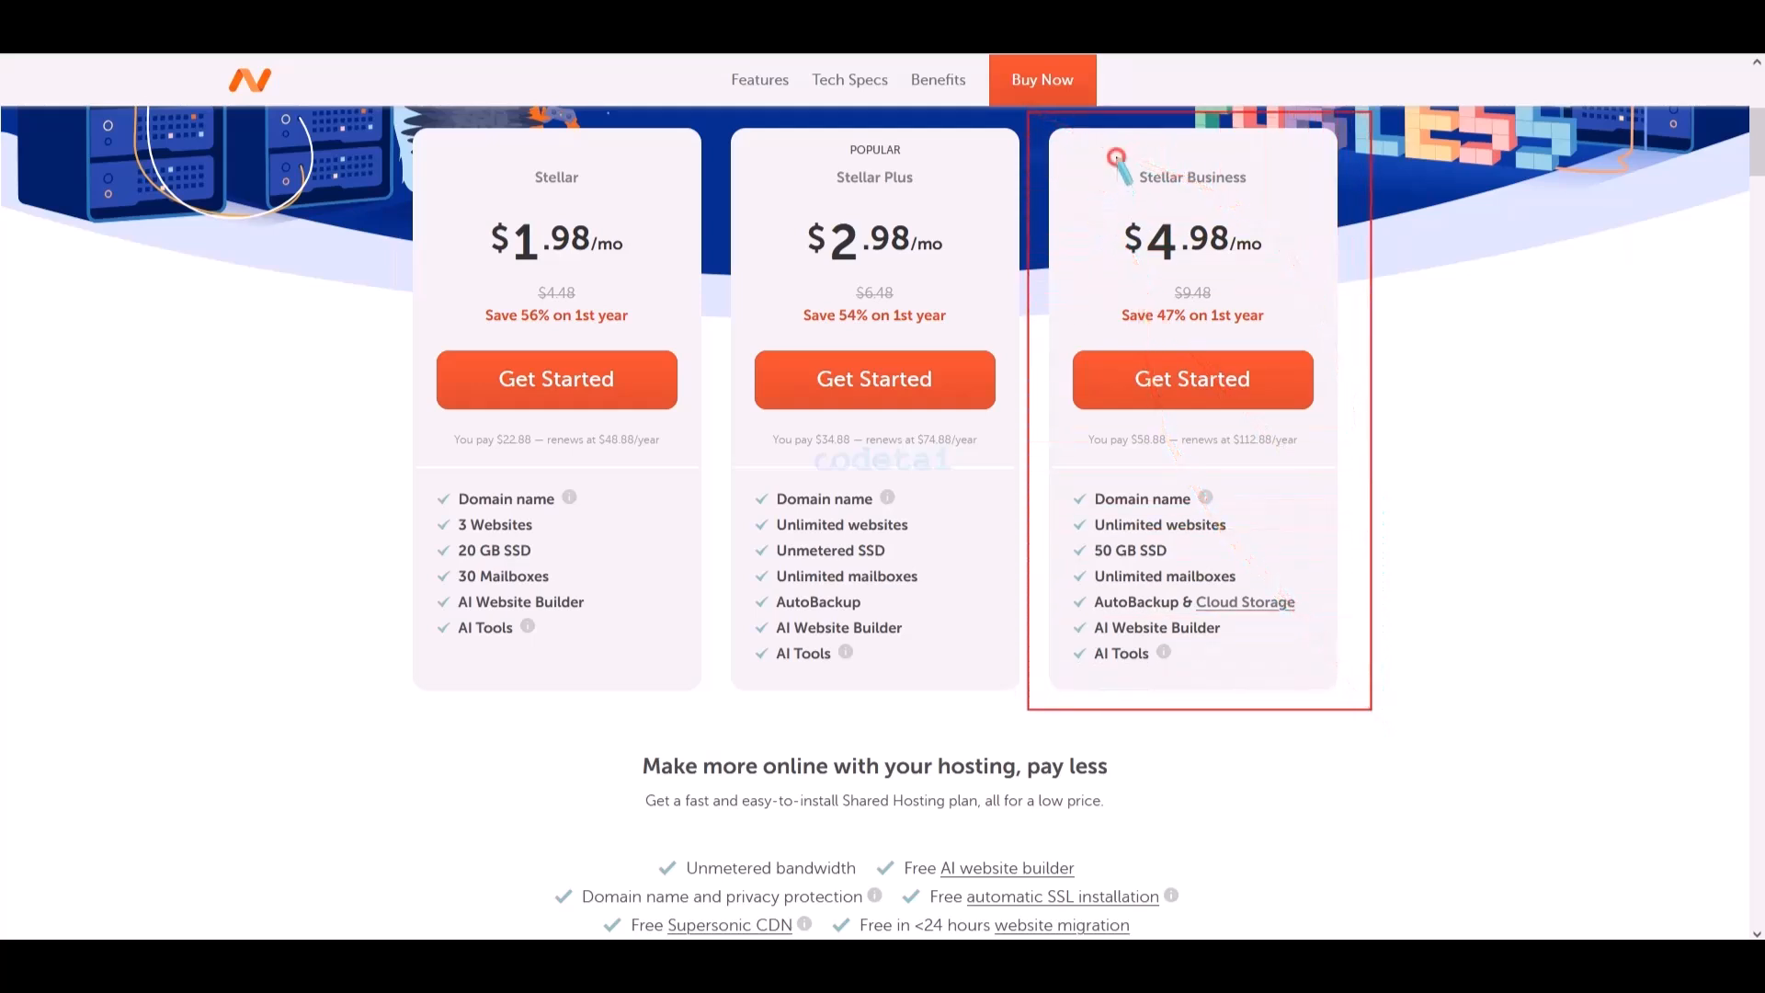
drag(1115, 156, 1267, 191)
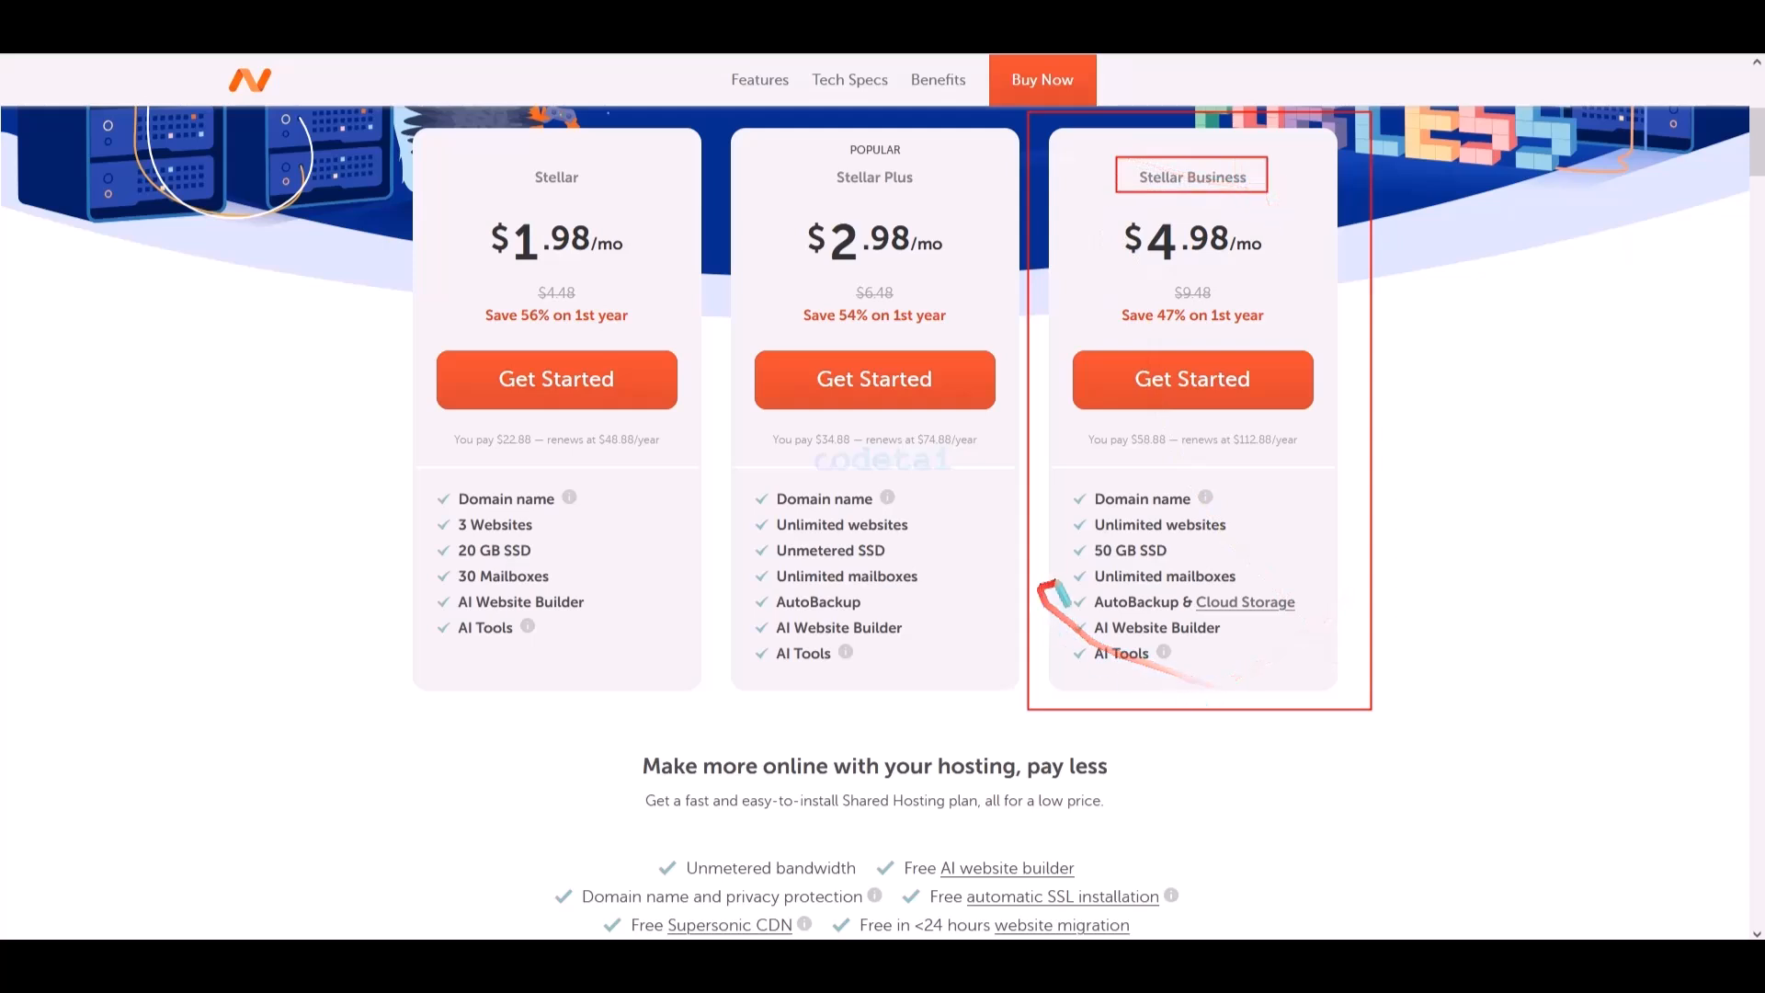
drag(1151, 600, 1306, 616)
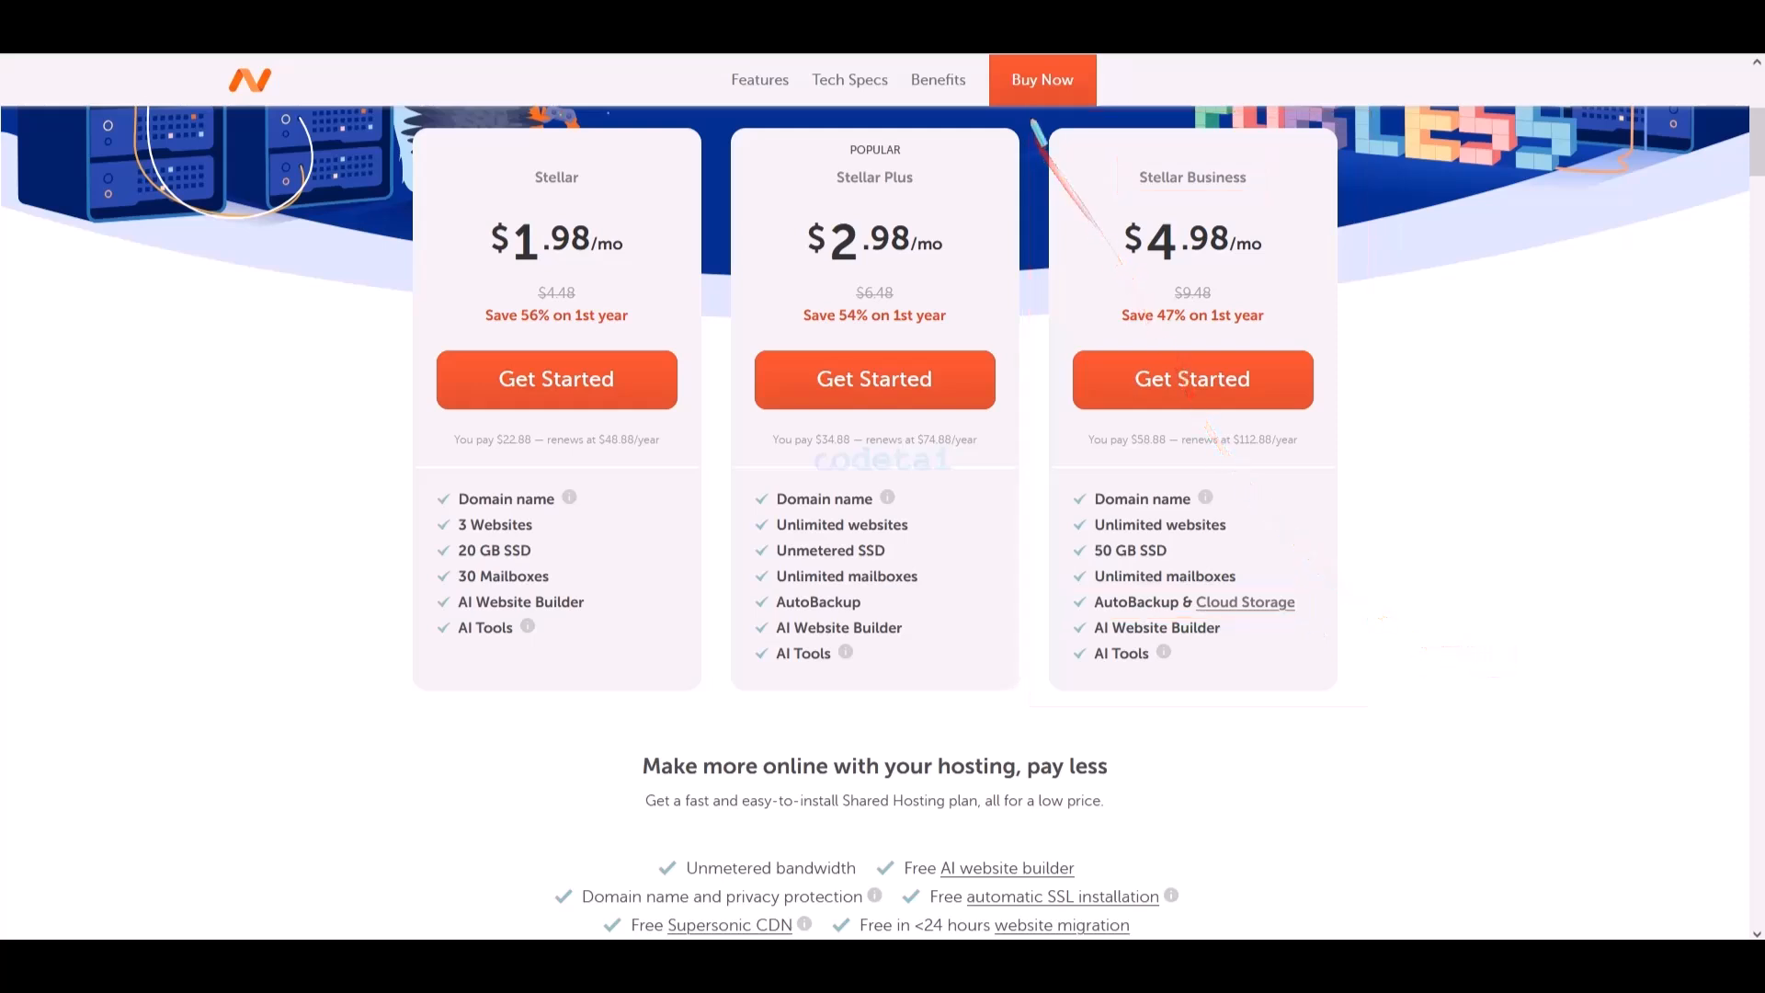
mouse_move(1031, 117)
mouse_down()
mouse_move(1348, 341)
mouse_move(1390, 703)
mouse_up()
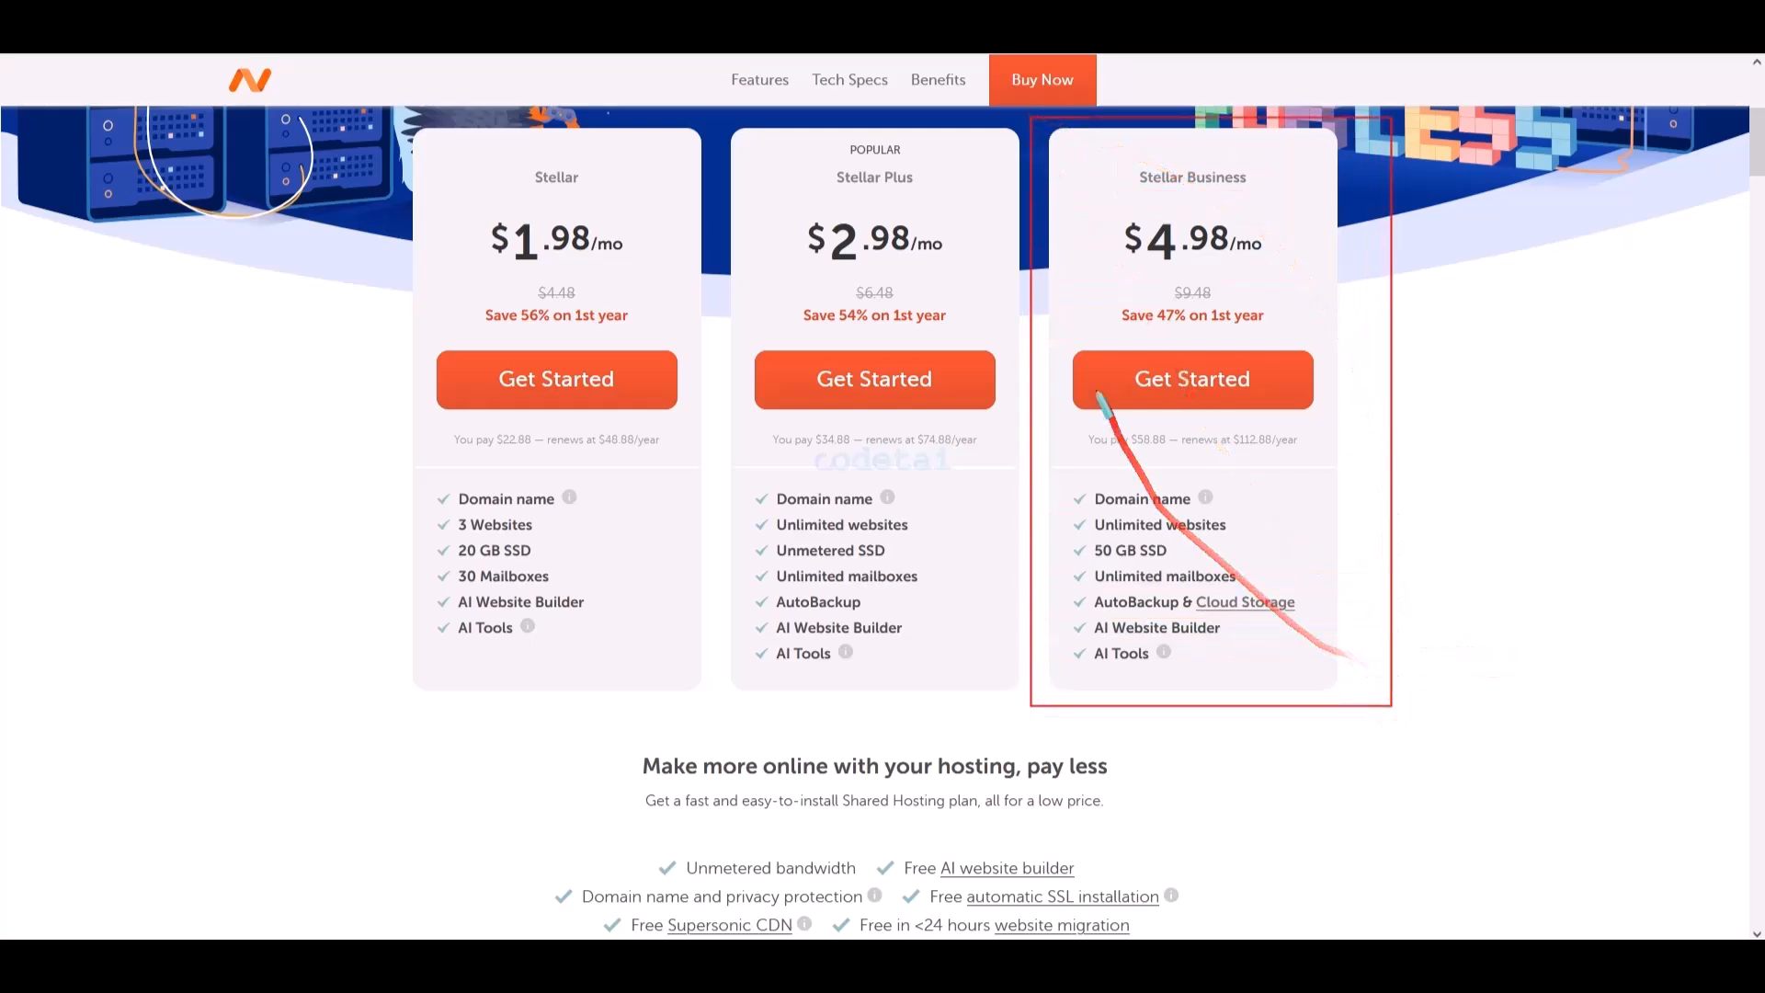
mouse_move(1071, 341)
mouse_down()
mouse_move(1233, 406)
mouse_move(1324, 419)
mouse_up()
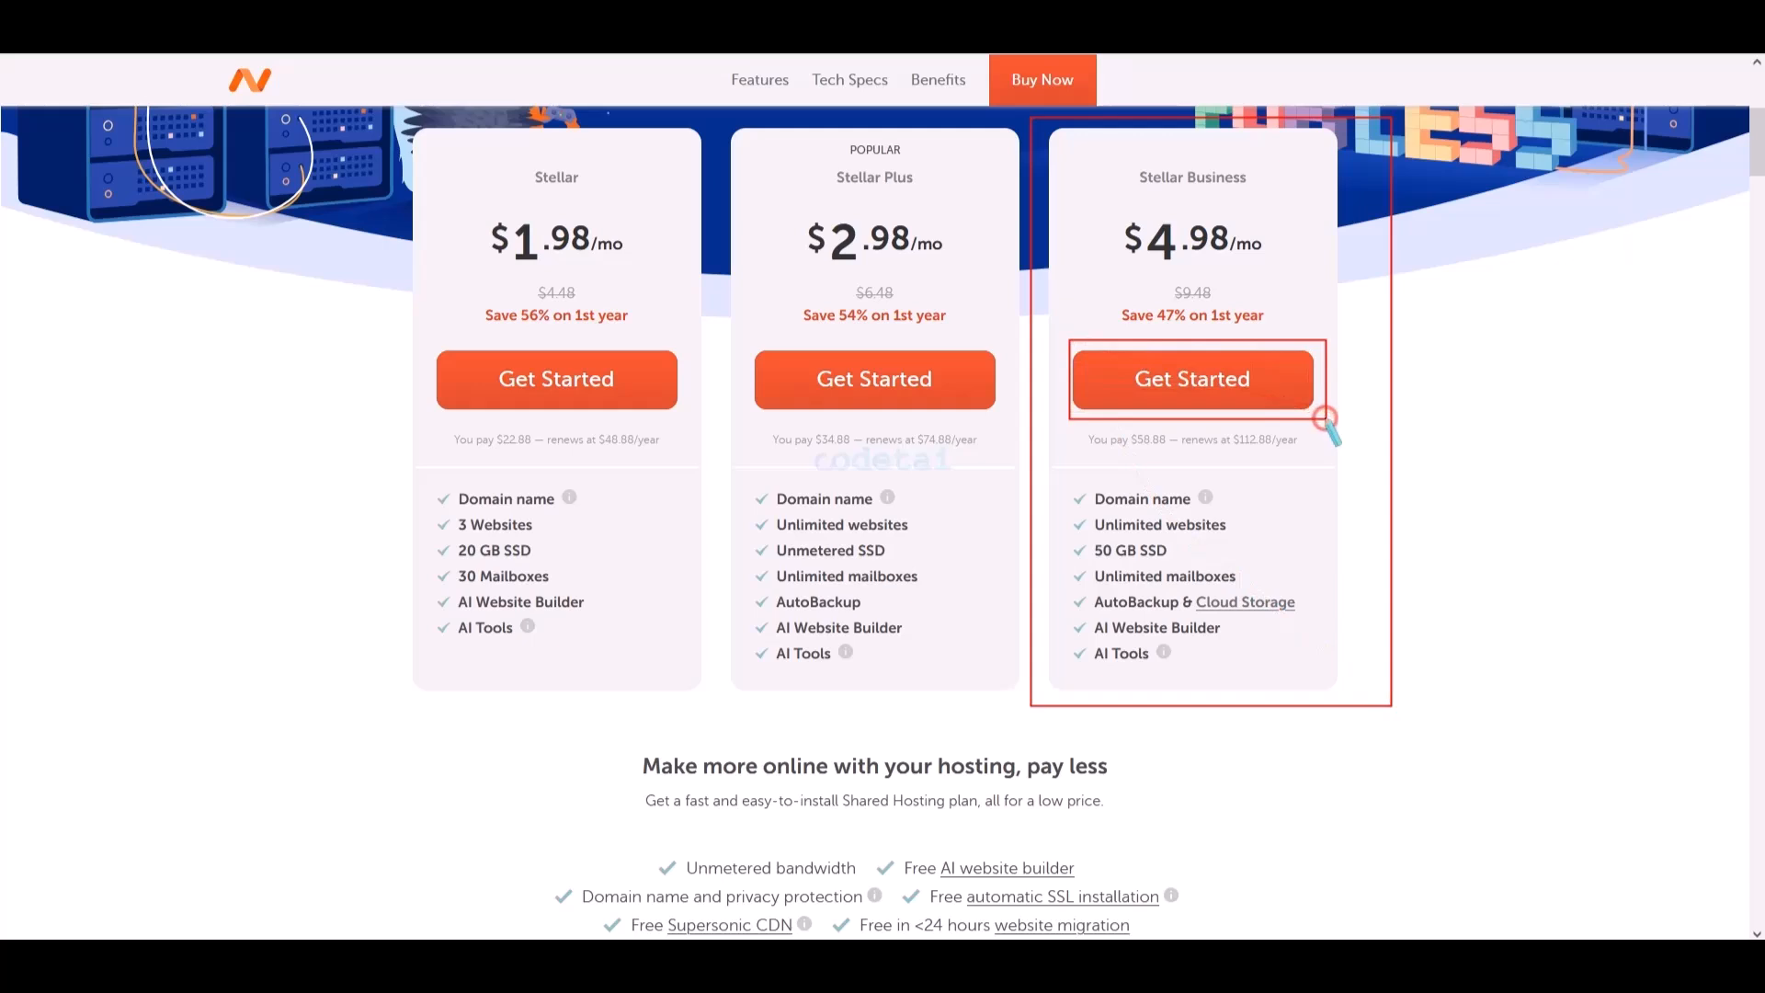
- Start the Stellar Business order and browse the domain search results
click(1198, 380)
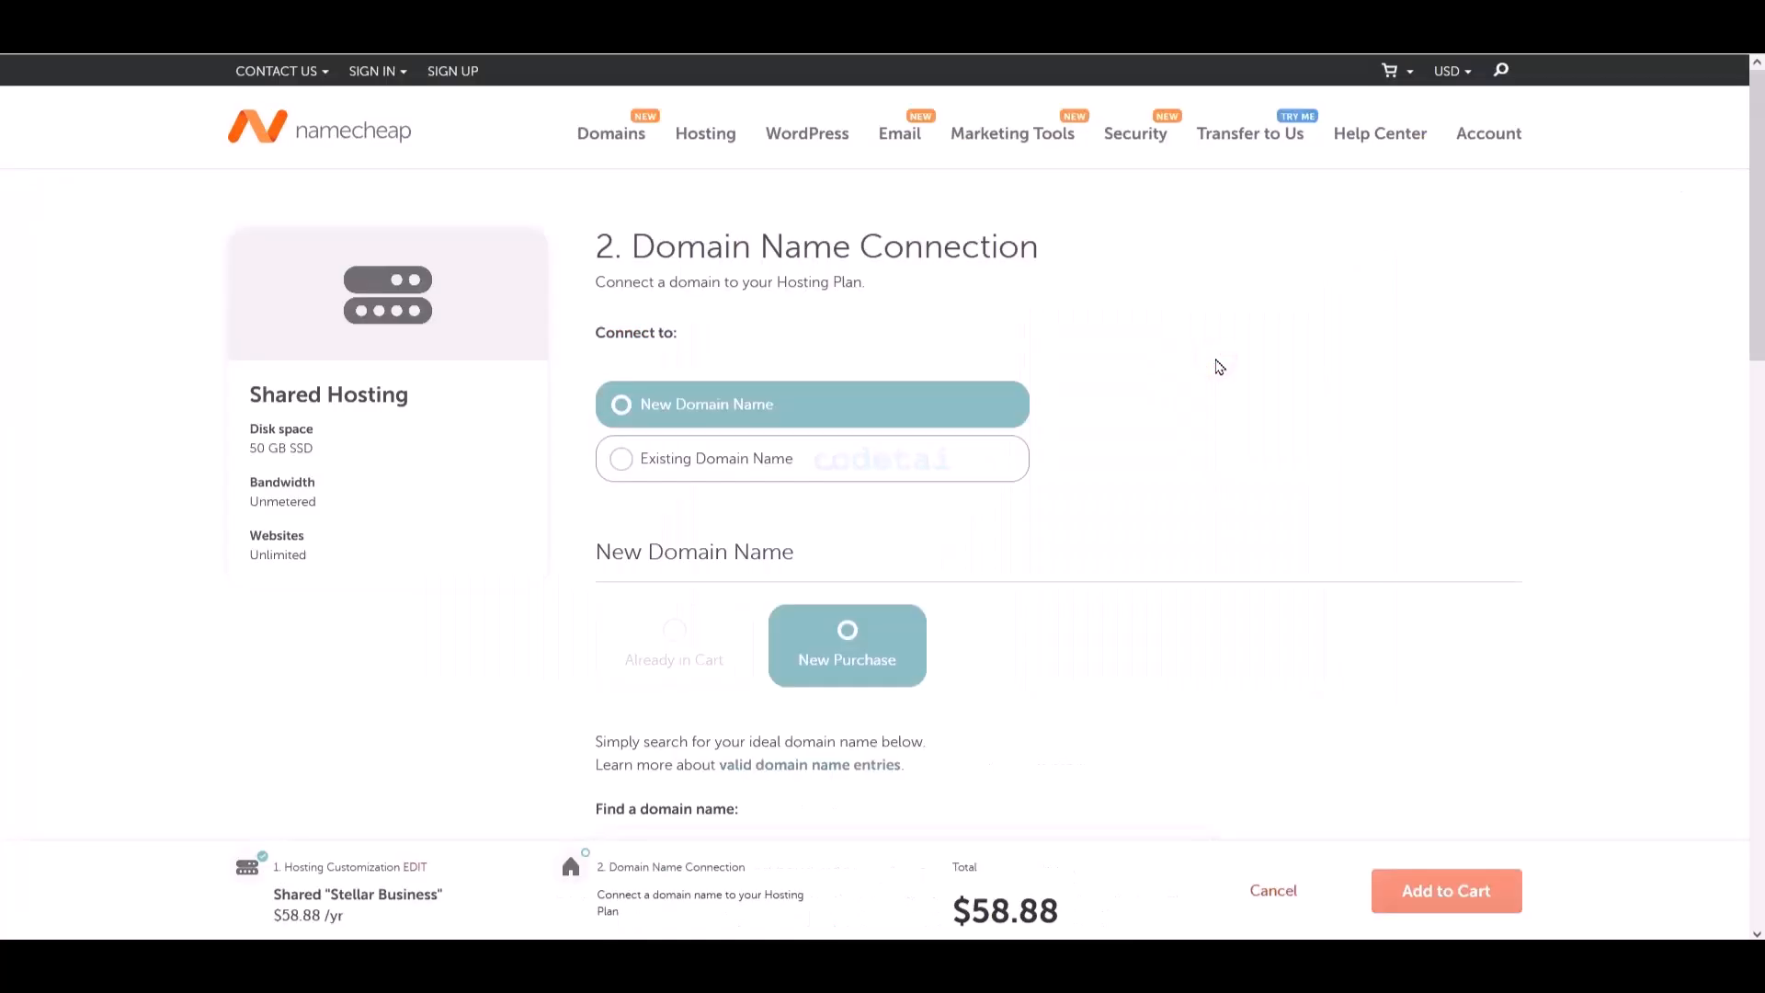
scroll(1219, 366, down, 5)
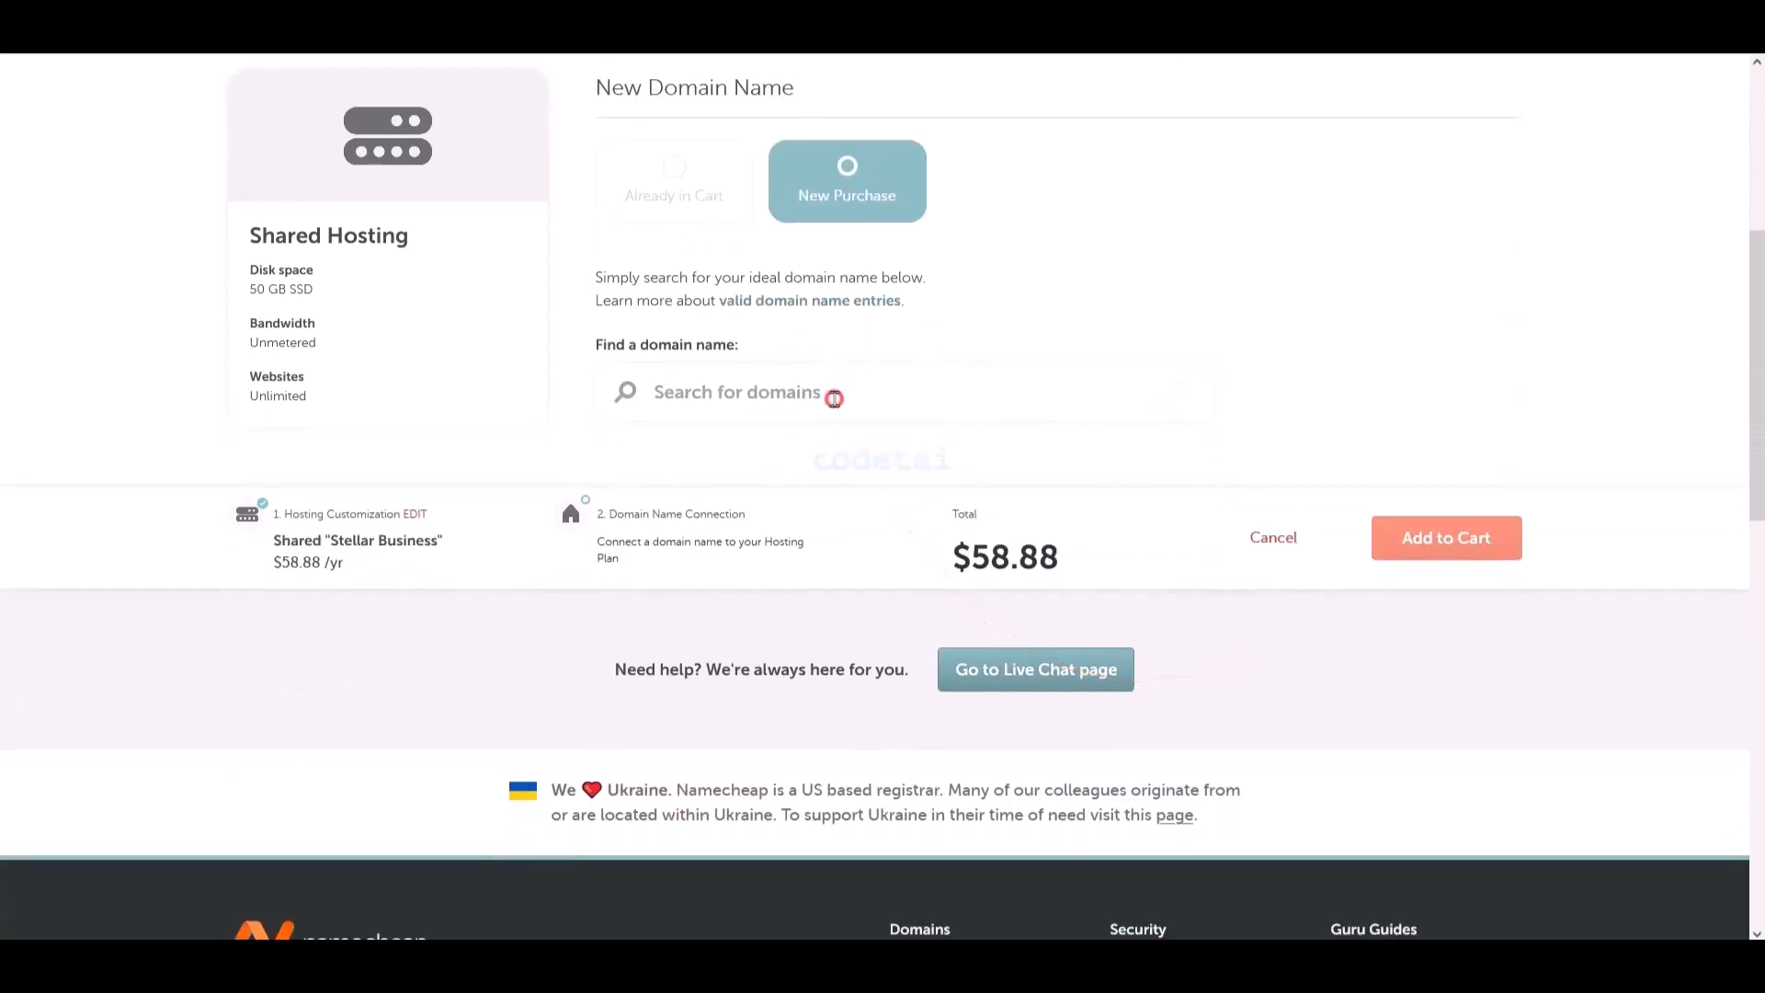
scroll(839, 407, up, 1)
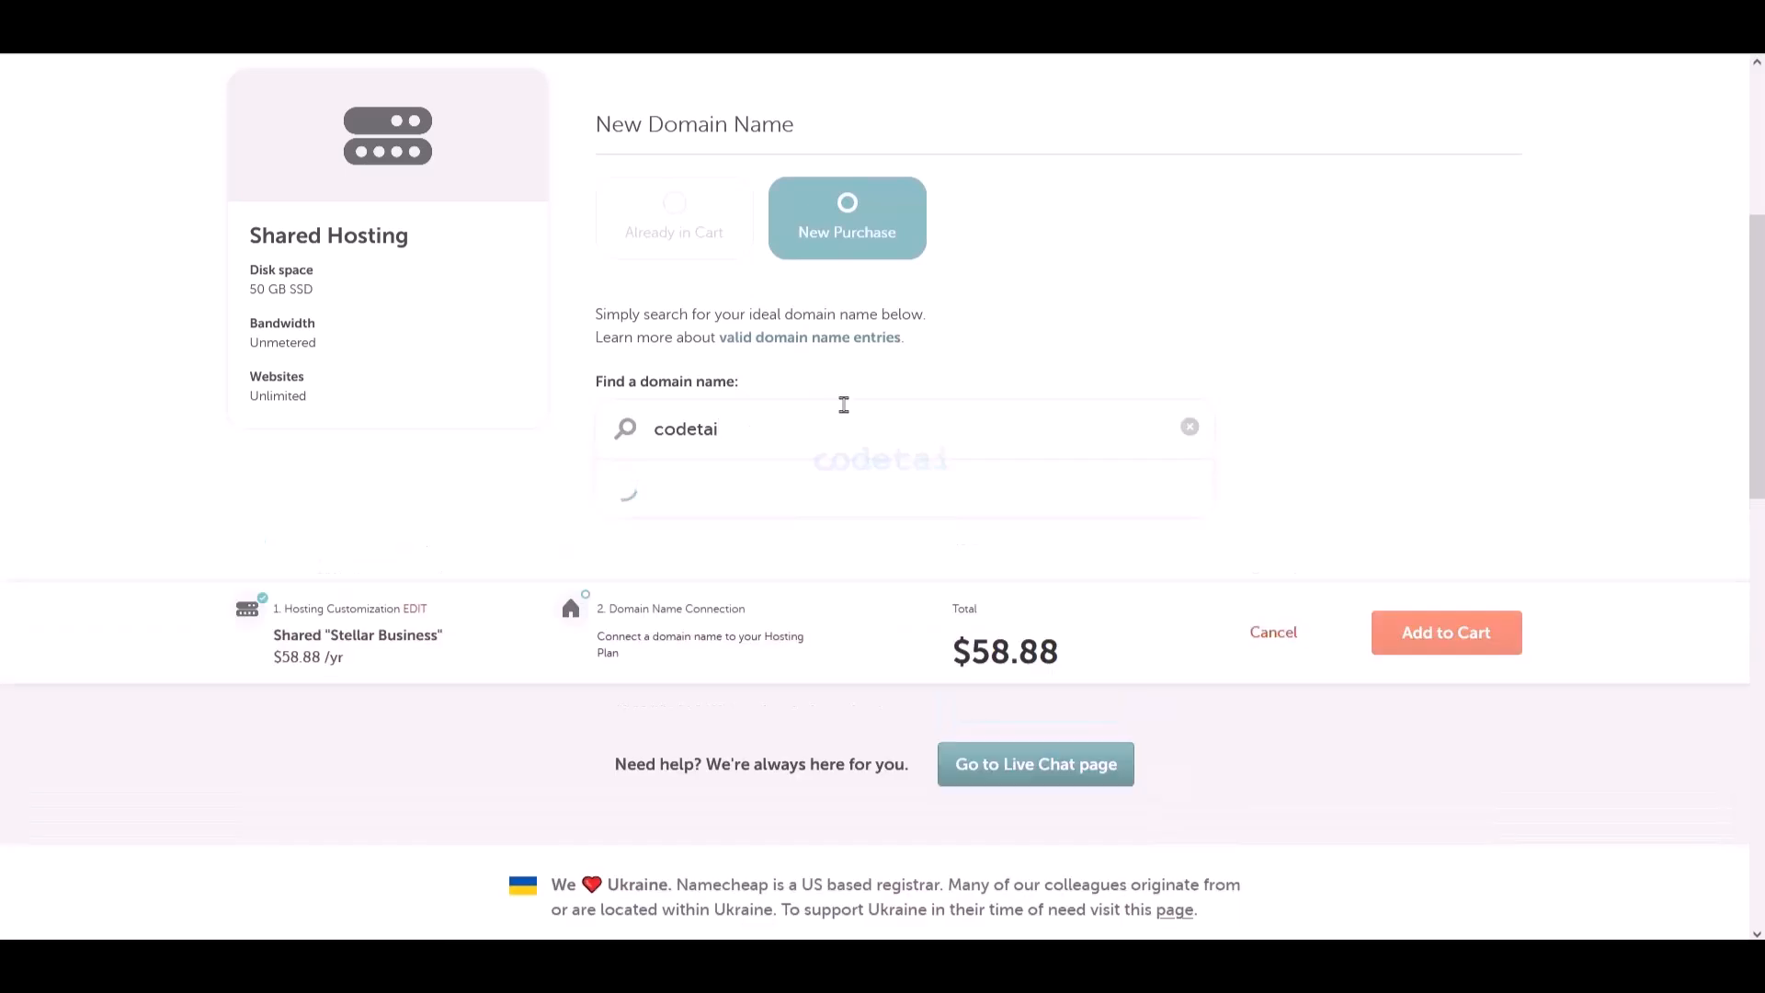
scroll(1033, 513, down, 10)
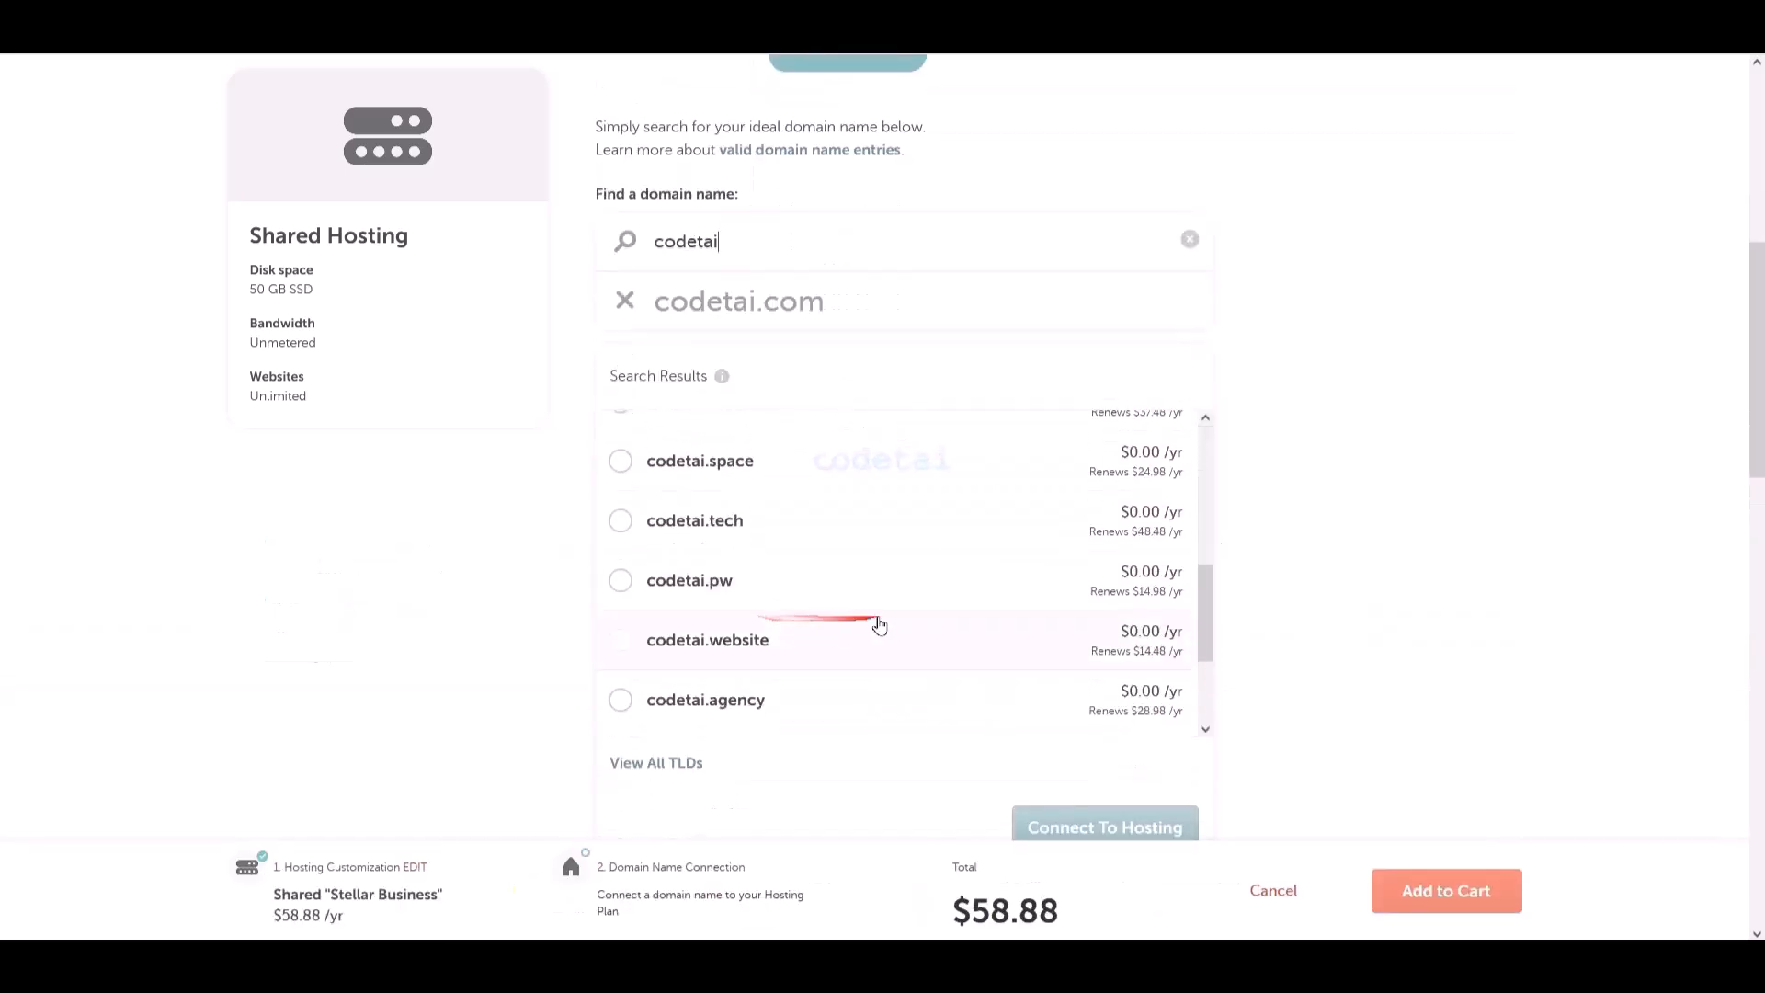
scroll(793, 644, down, 2)
scroll(957, 656, up, 5)
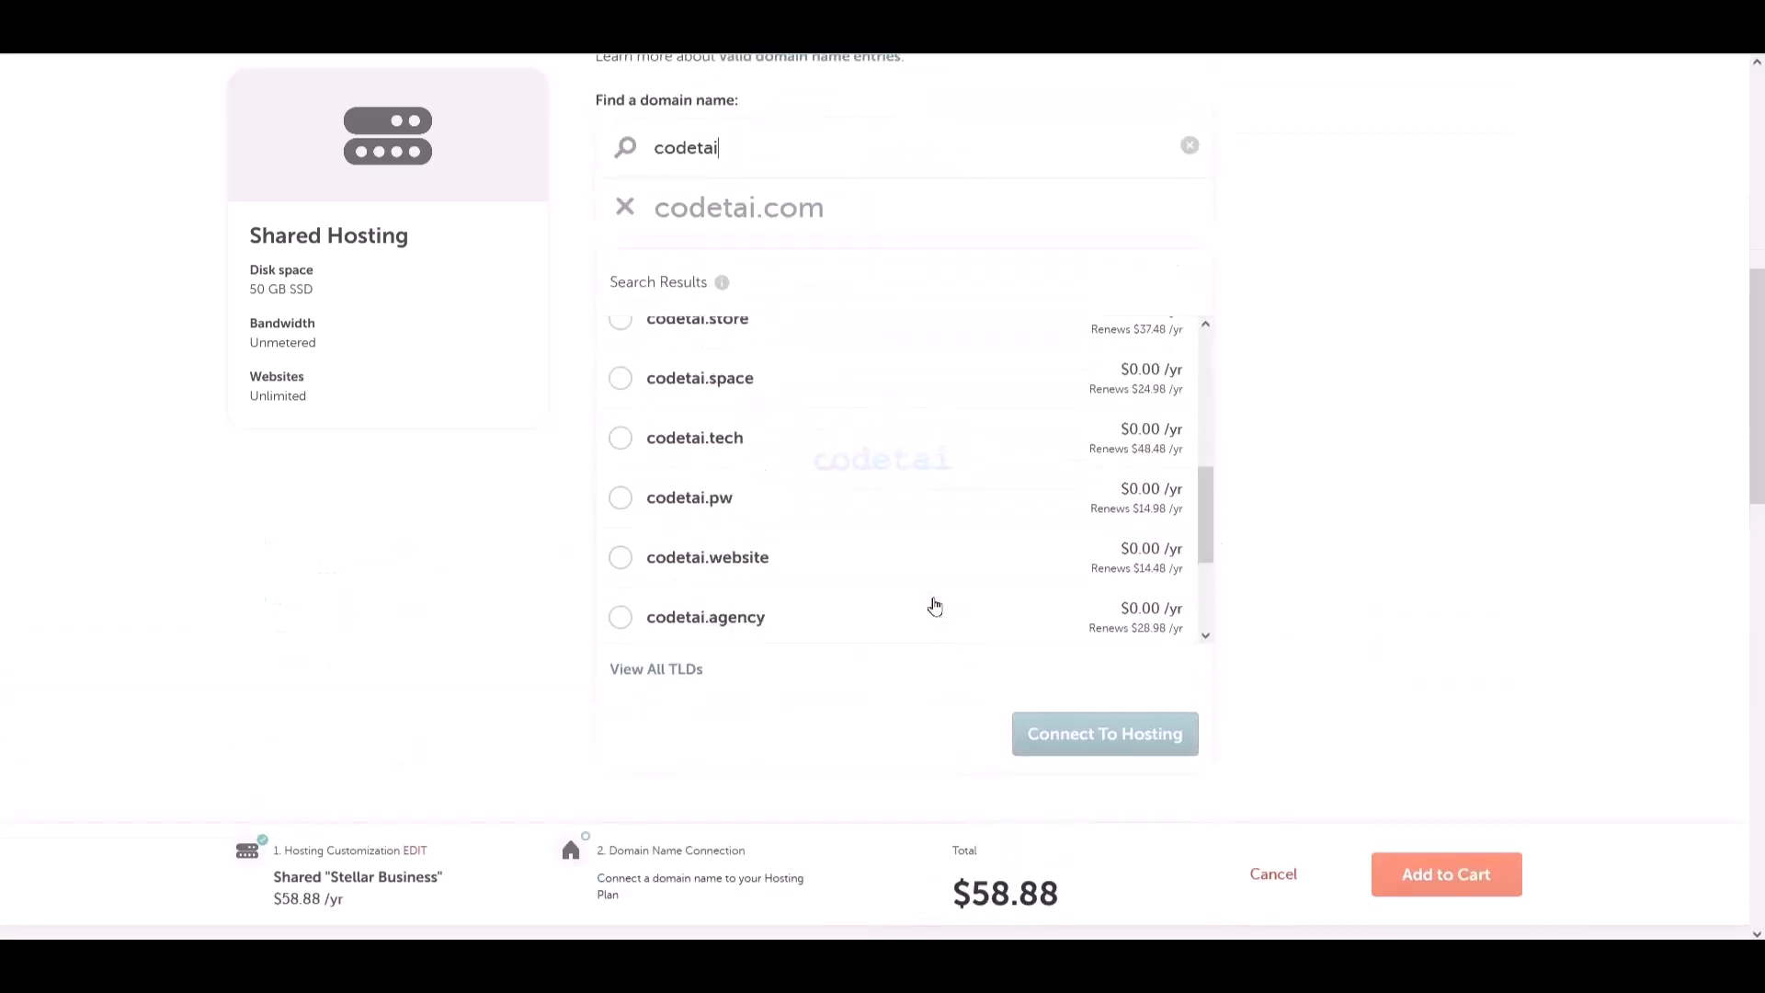
scroll(1008, 592, up, 4)
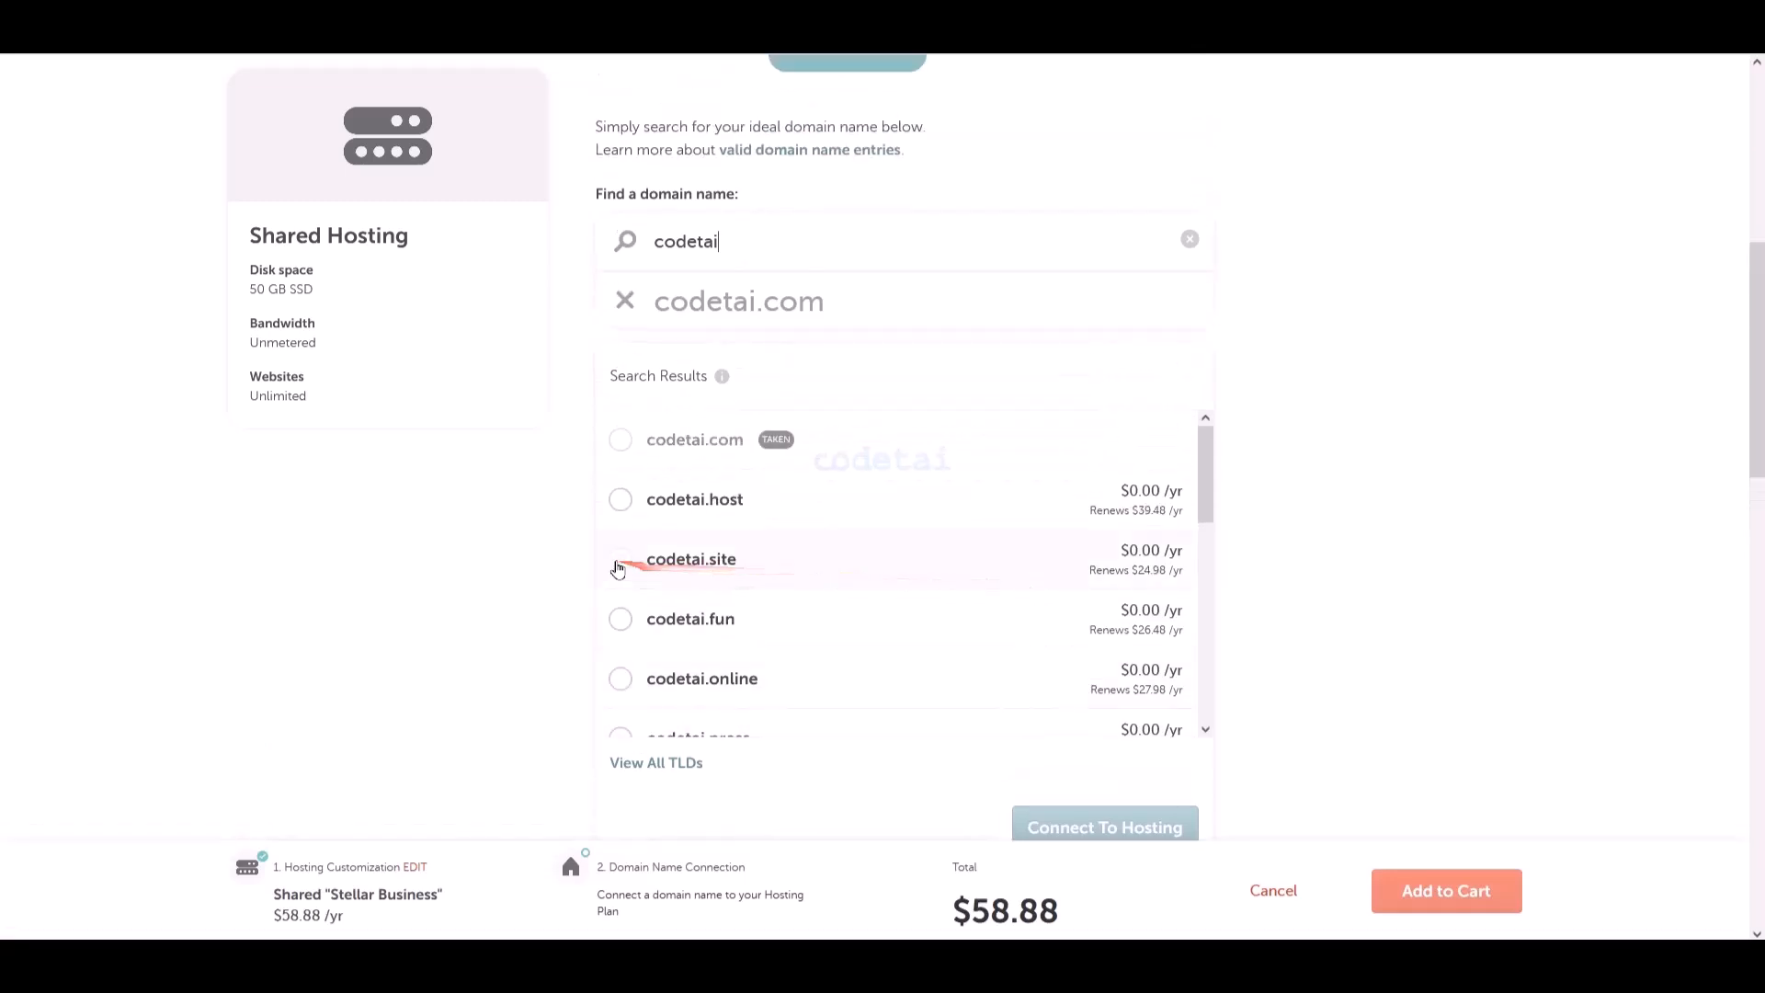
- Connect codetai.site to the hosting plan and add the $59.06 order to the cart
click(621, 559)
scroll(1236, 613, down, 3)
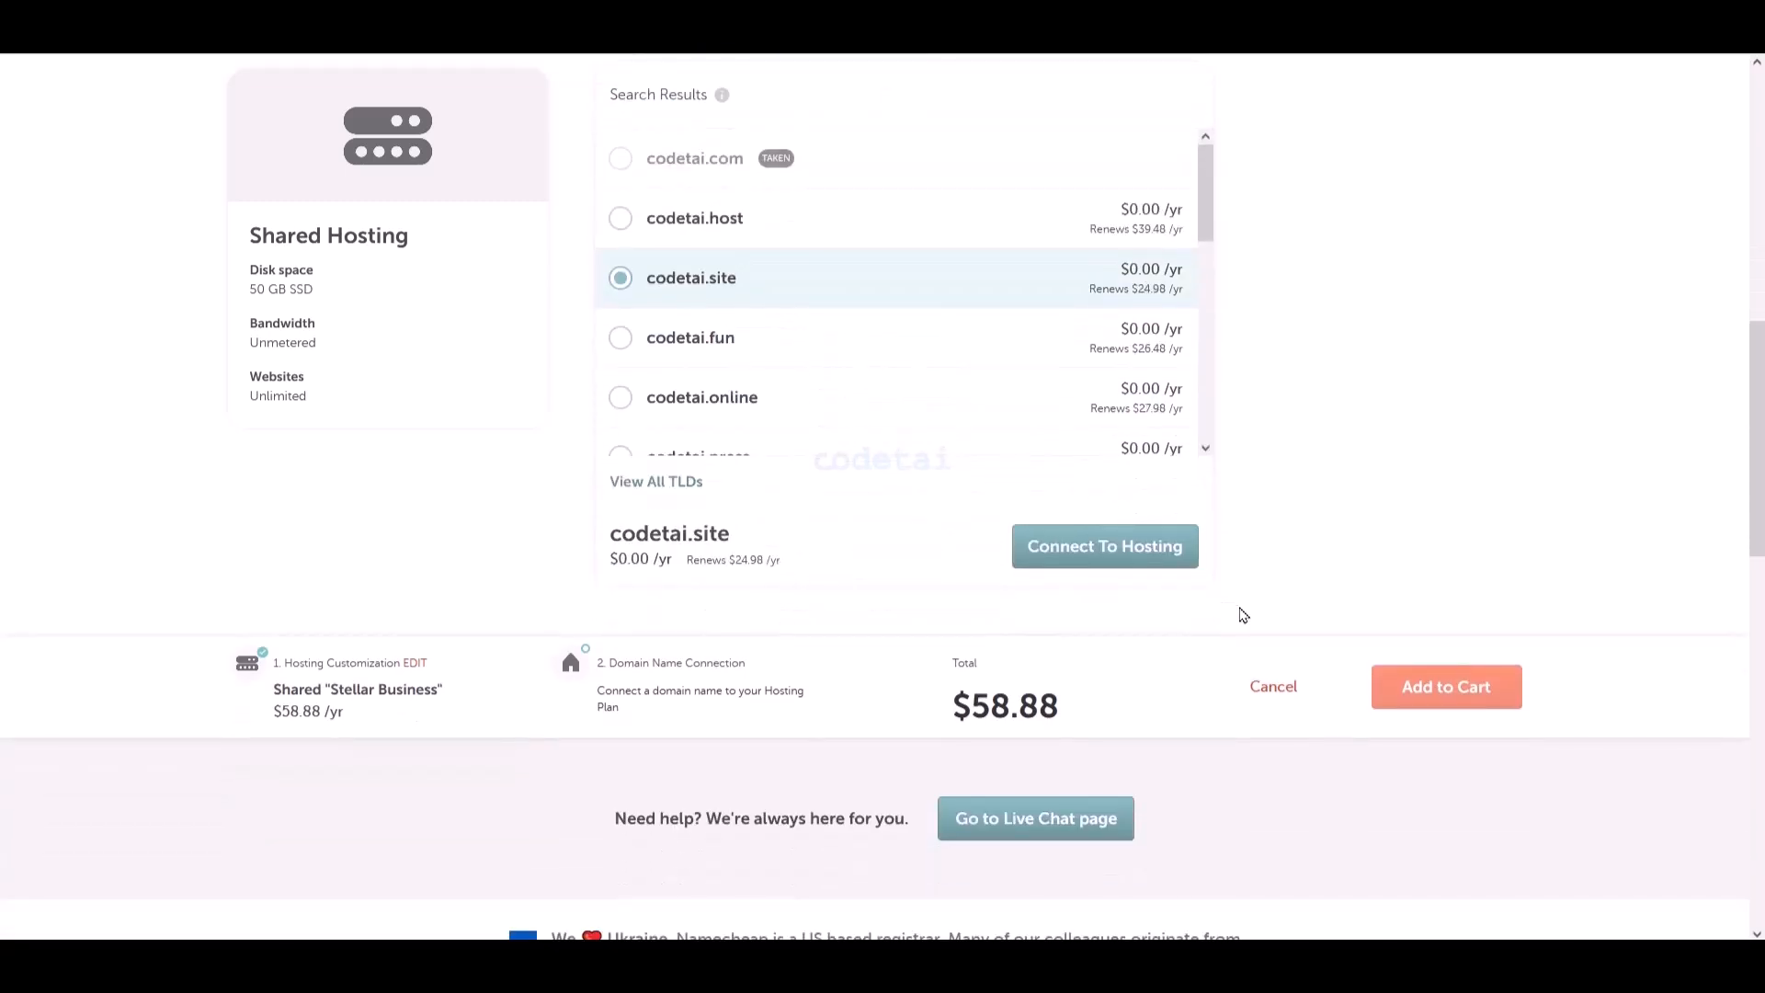
drag(1193, 714, 992, 517)
drag(1097, 535, 1208, 571)
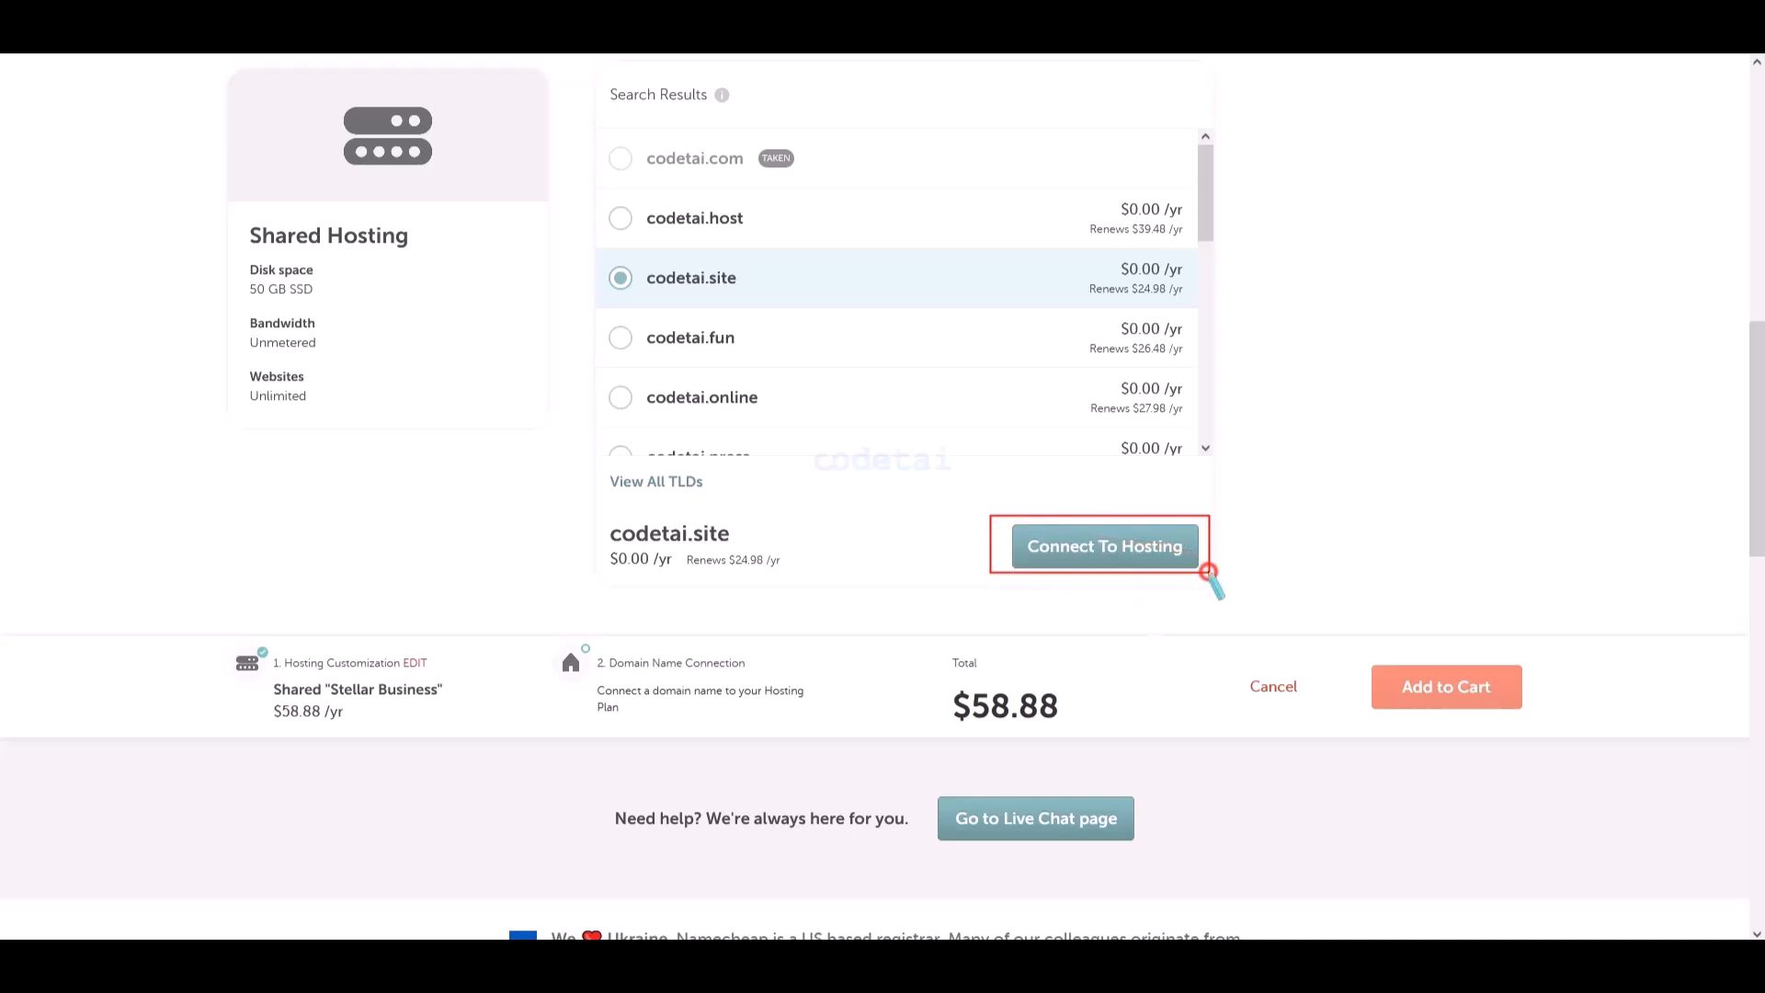
click(1131, 552)
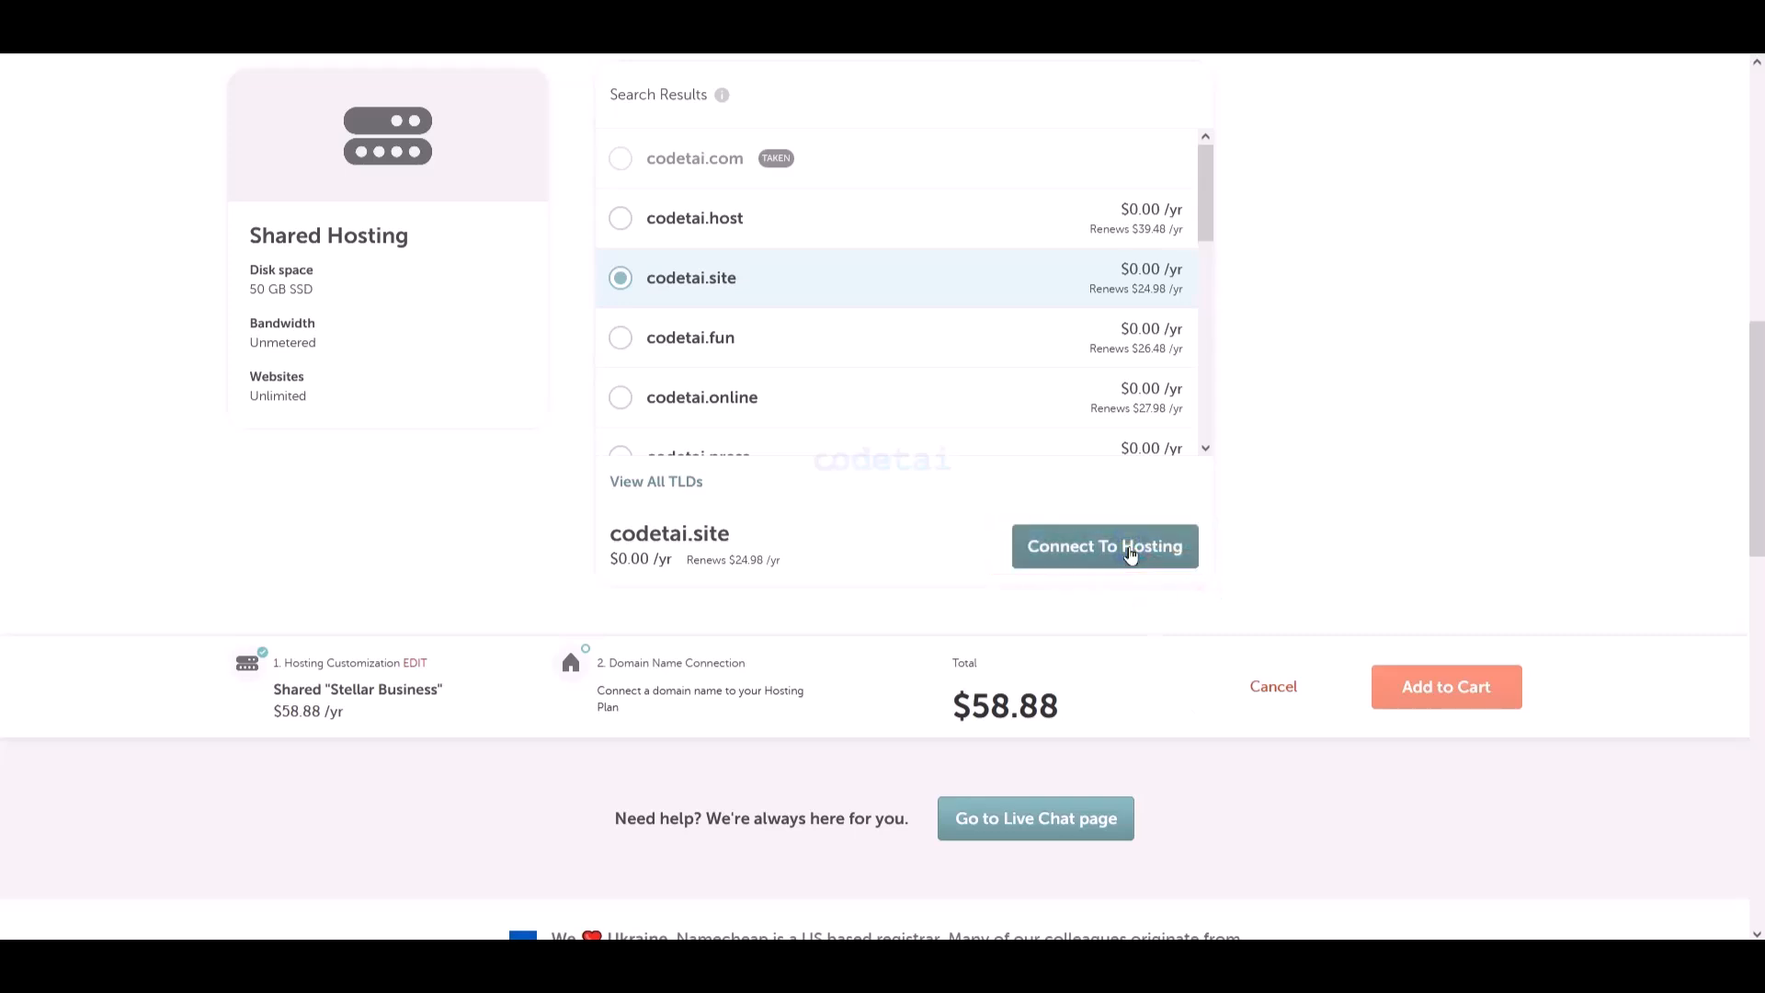
click(1131, 552)
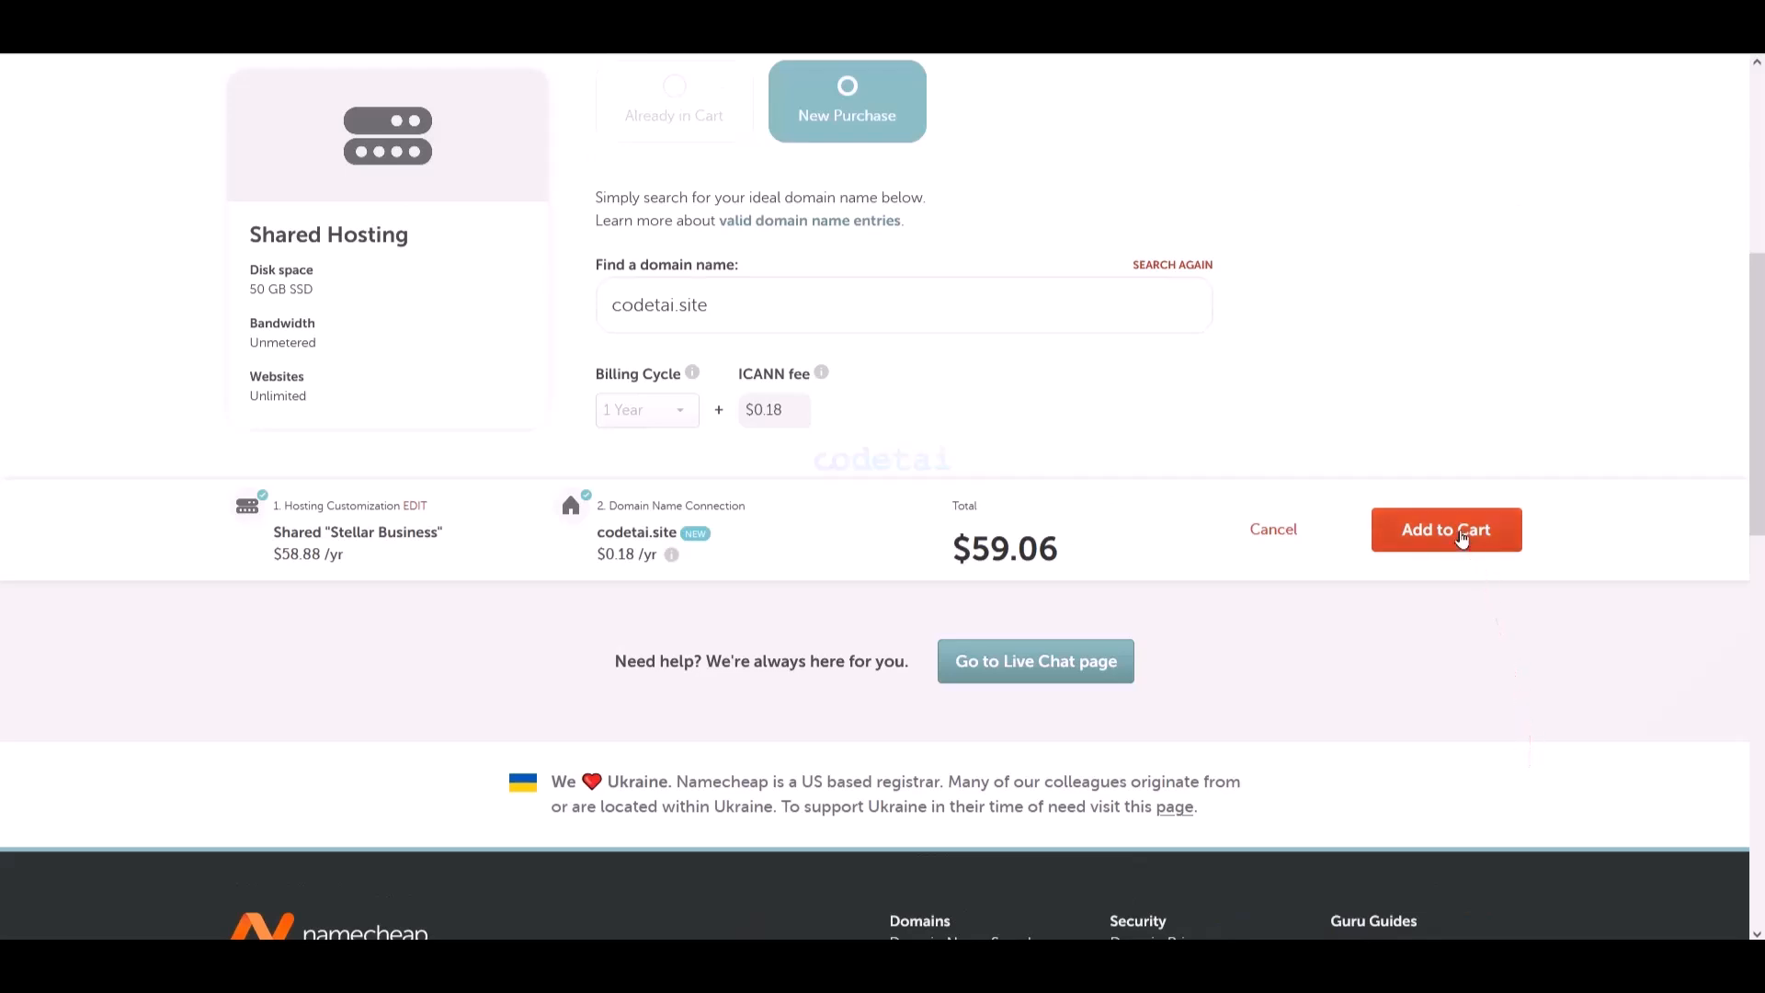
click(1462, 538)
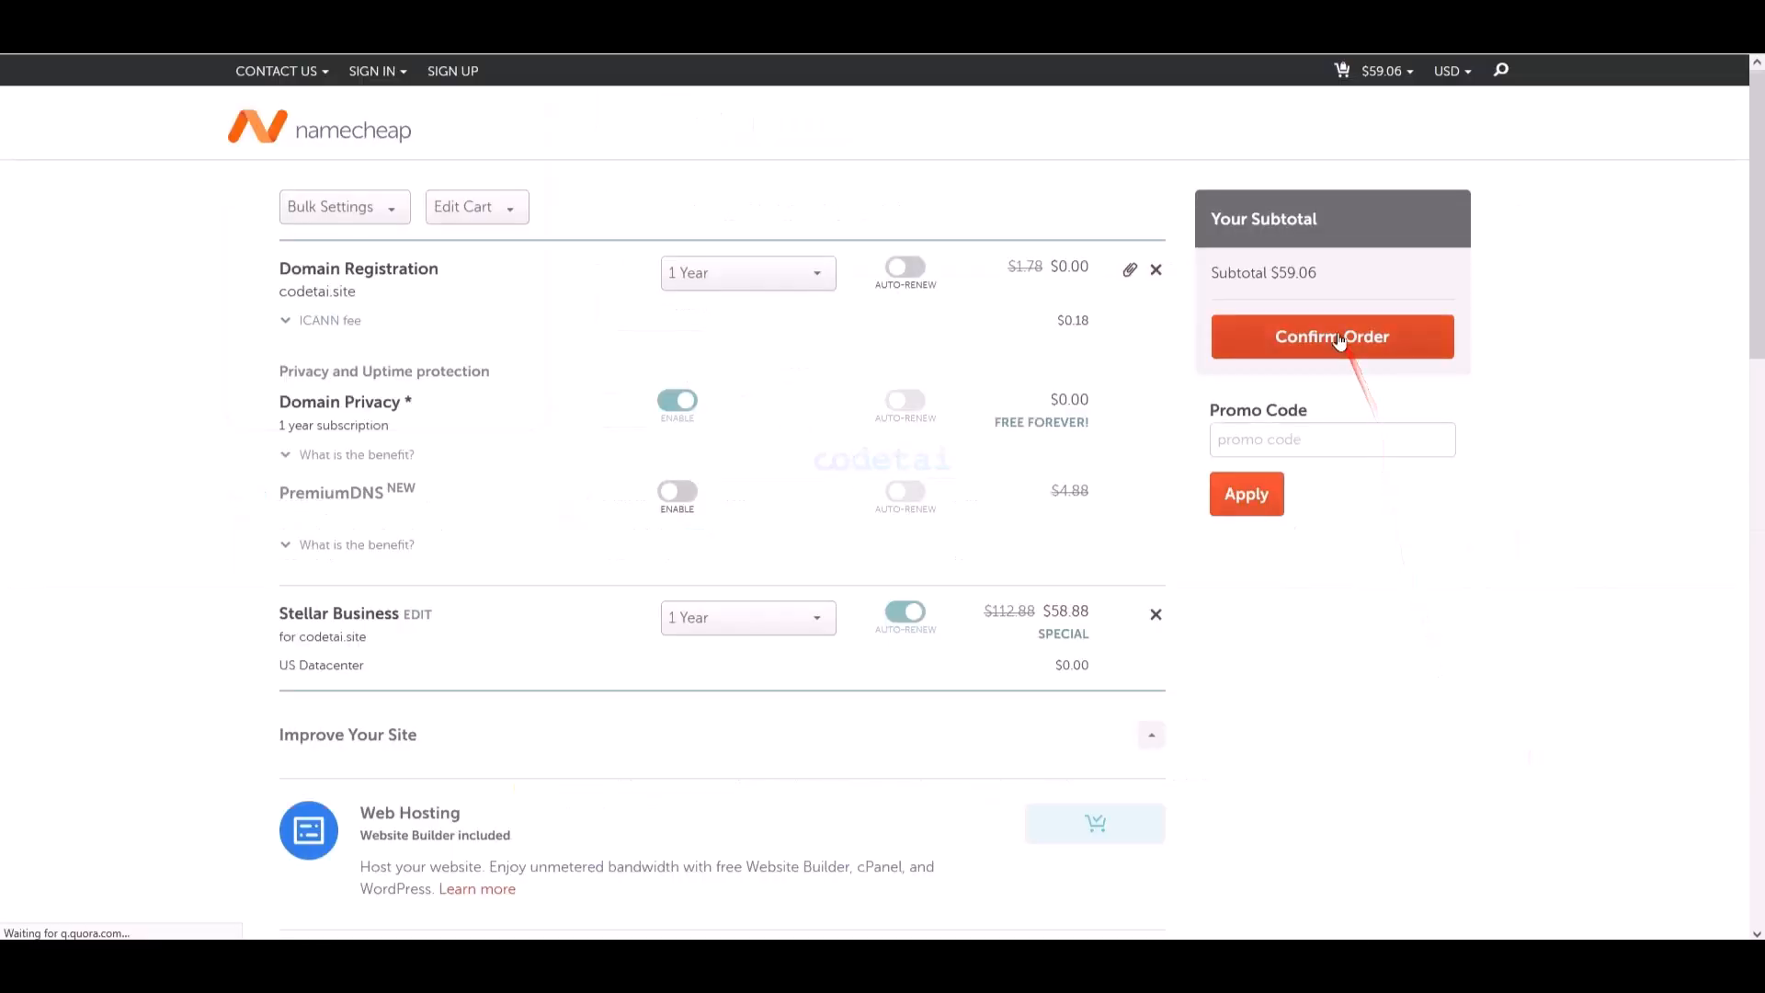
- Confirm the cart order for codetai.site with Stellar Business hosting
click(1339, 340)
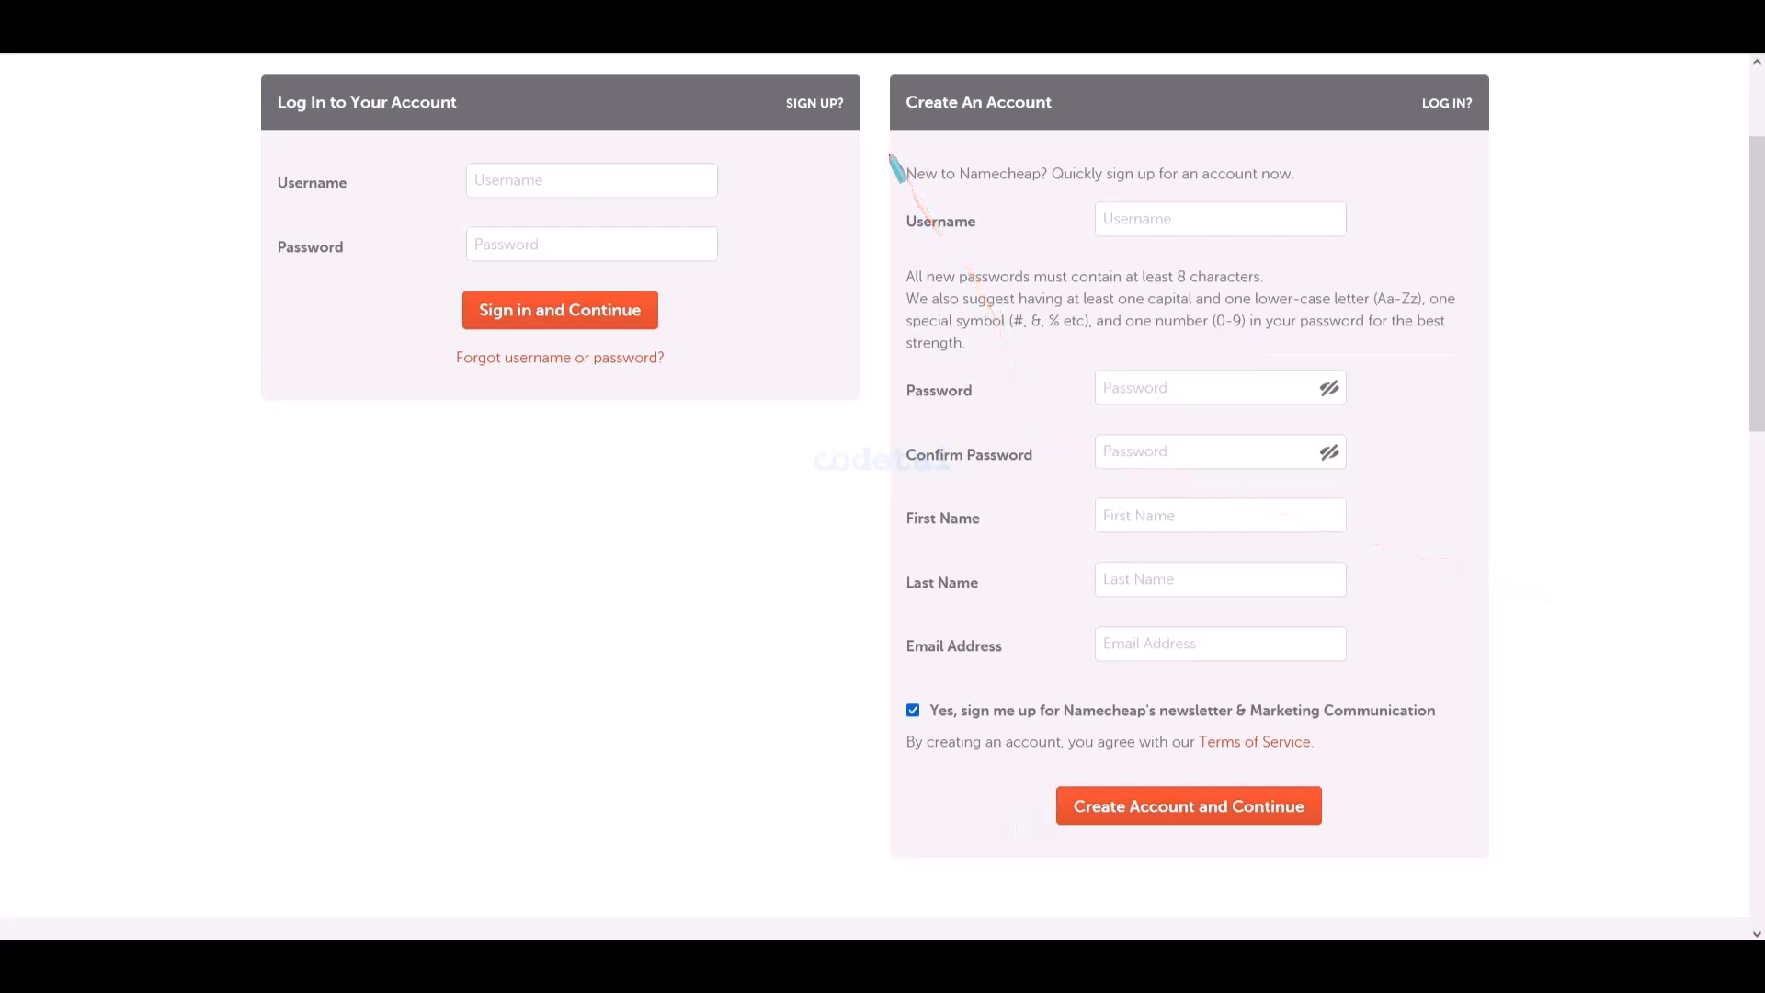
mouse_move(1219, 344)
mouse_down()
mouse_move(1393, 607)
mouse_move(1463, 784)
mouse_up()
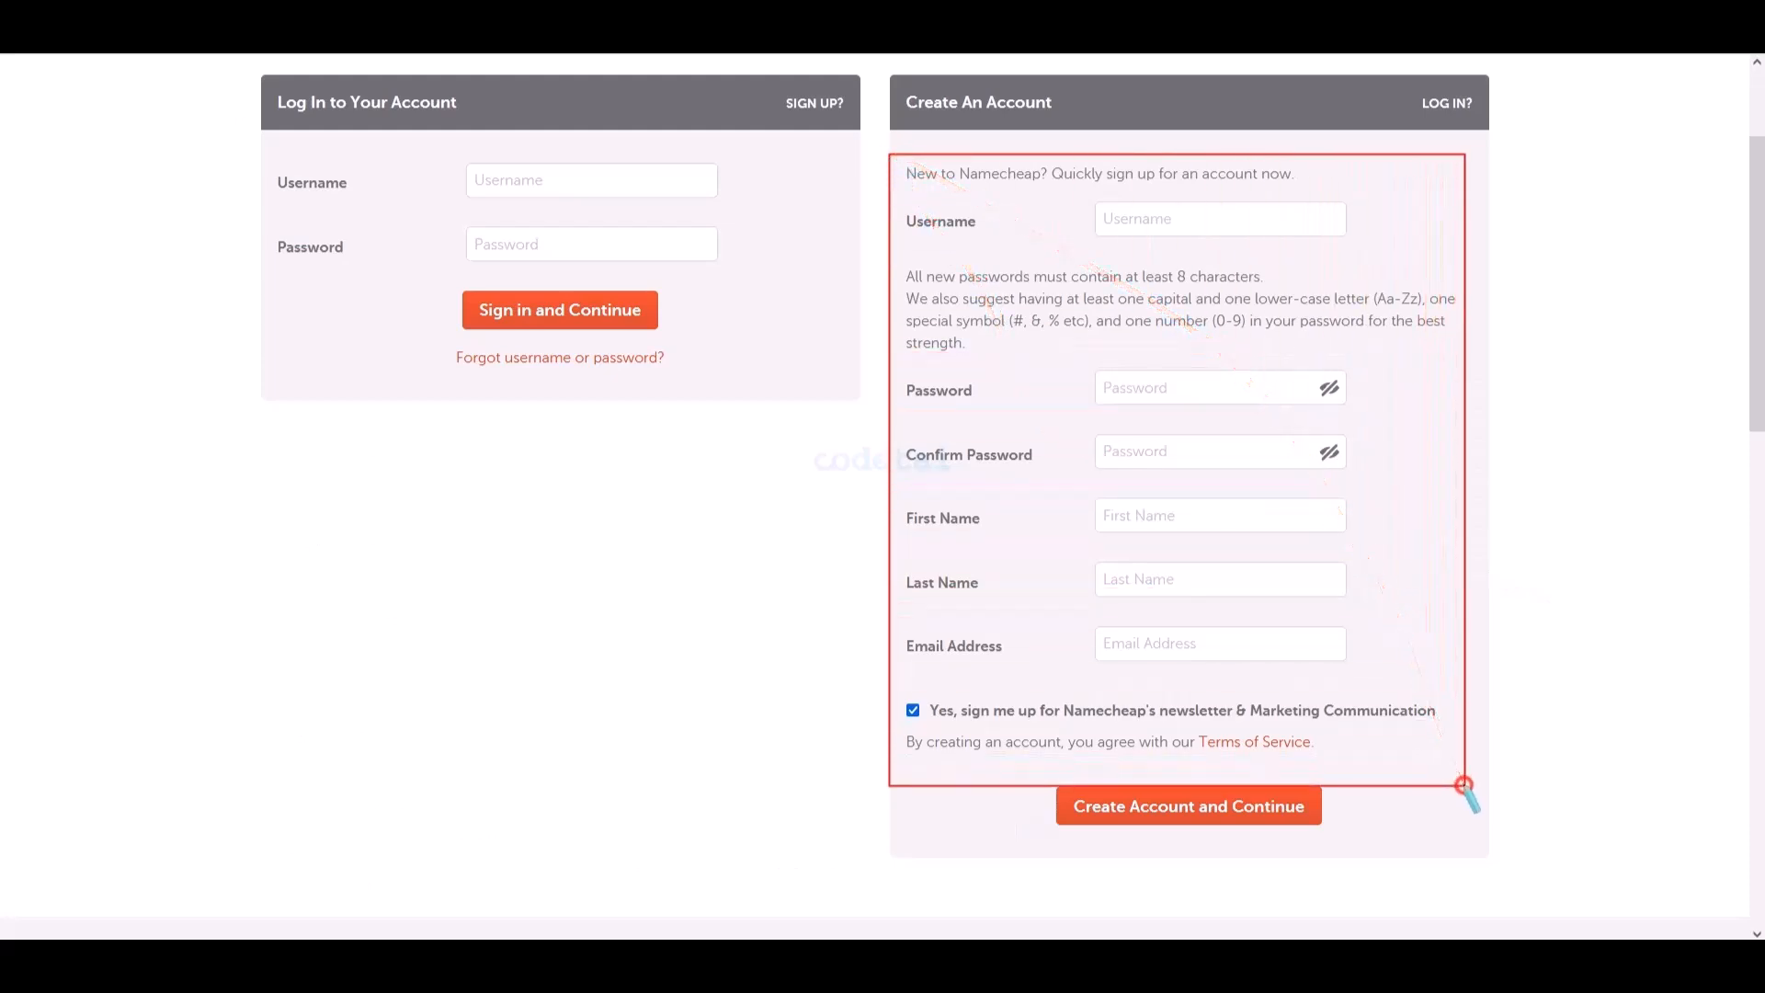
key(Escape)
- Enter the new account's username and the same password in both password fields
click(1184, 223)
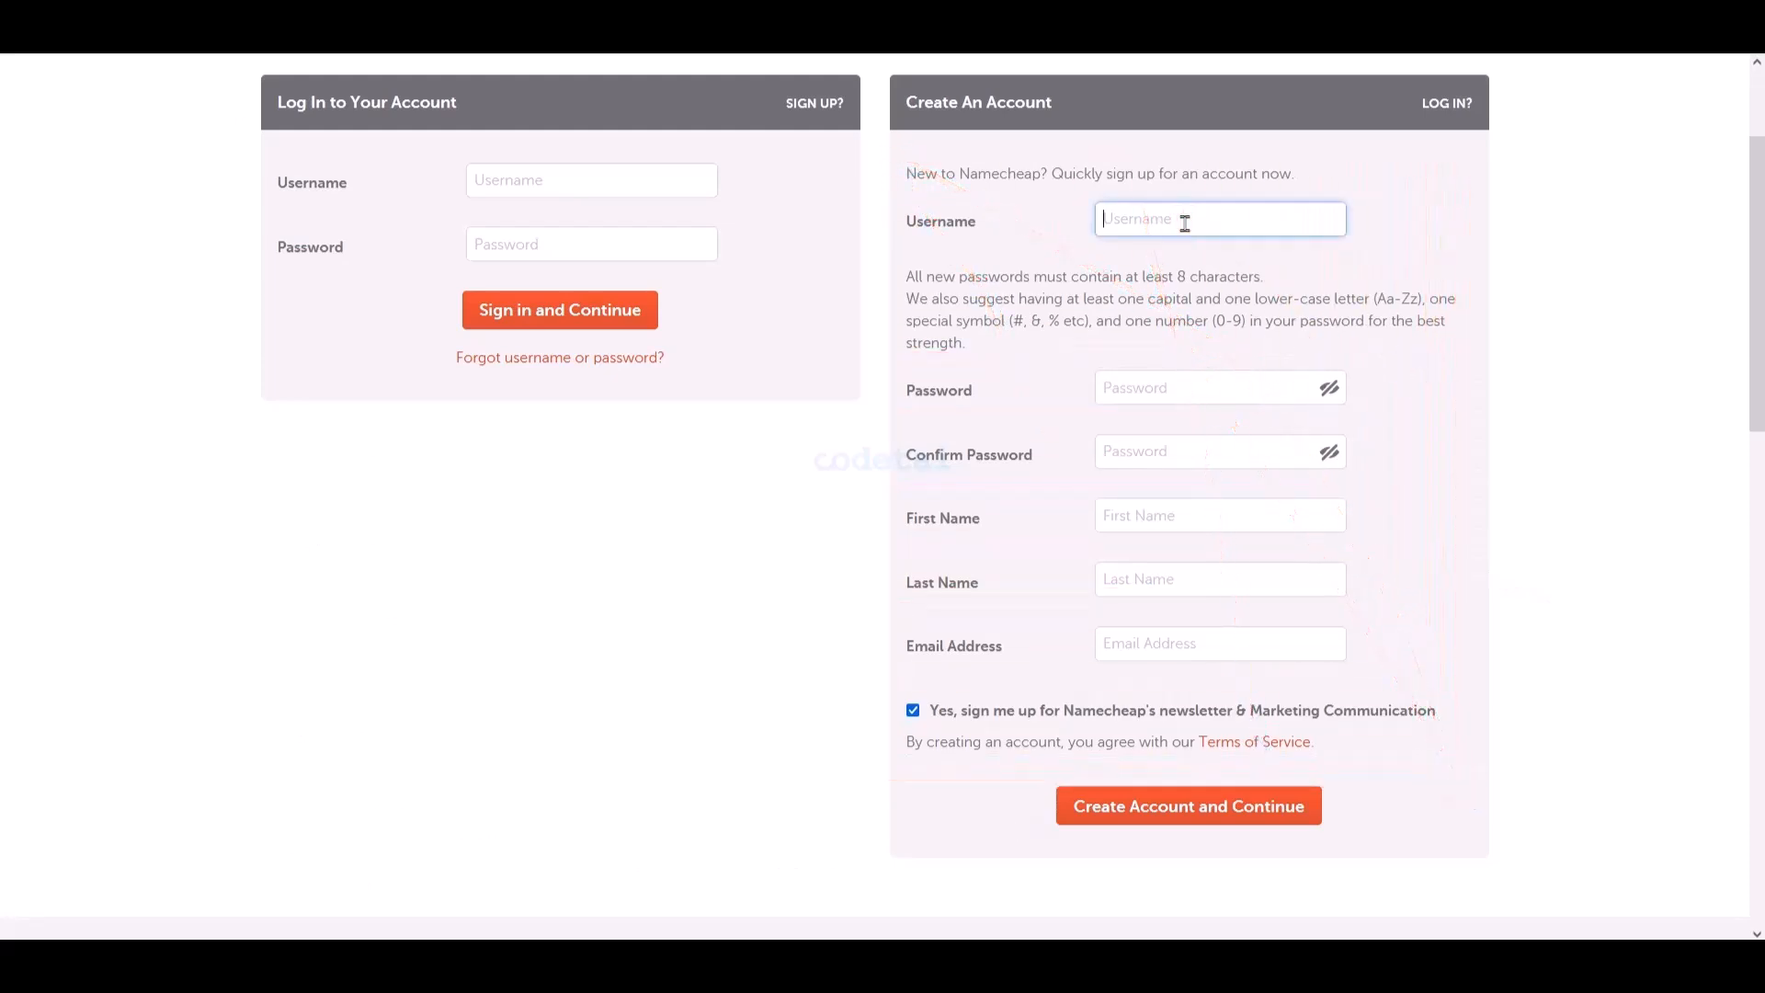
text(codetai)
click(1164, 393)
text(•••••••••••••)
click(1158, 448)
text(•••••••••••)
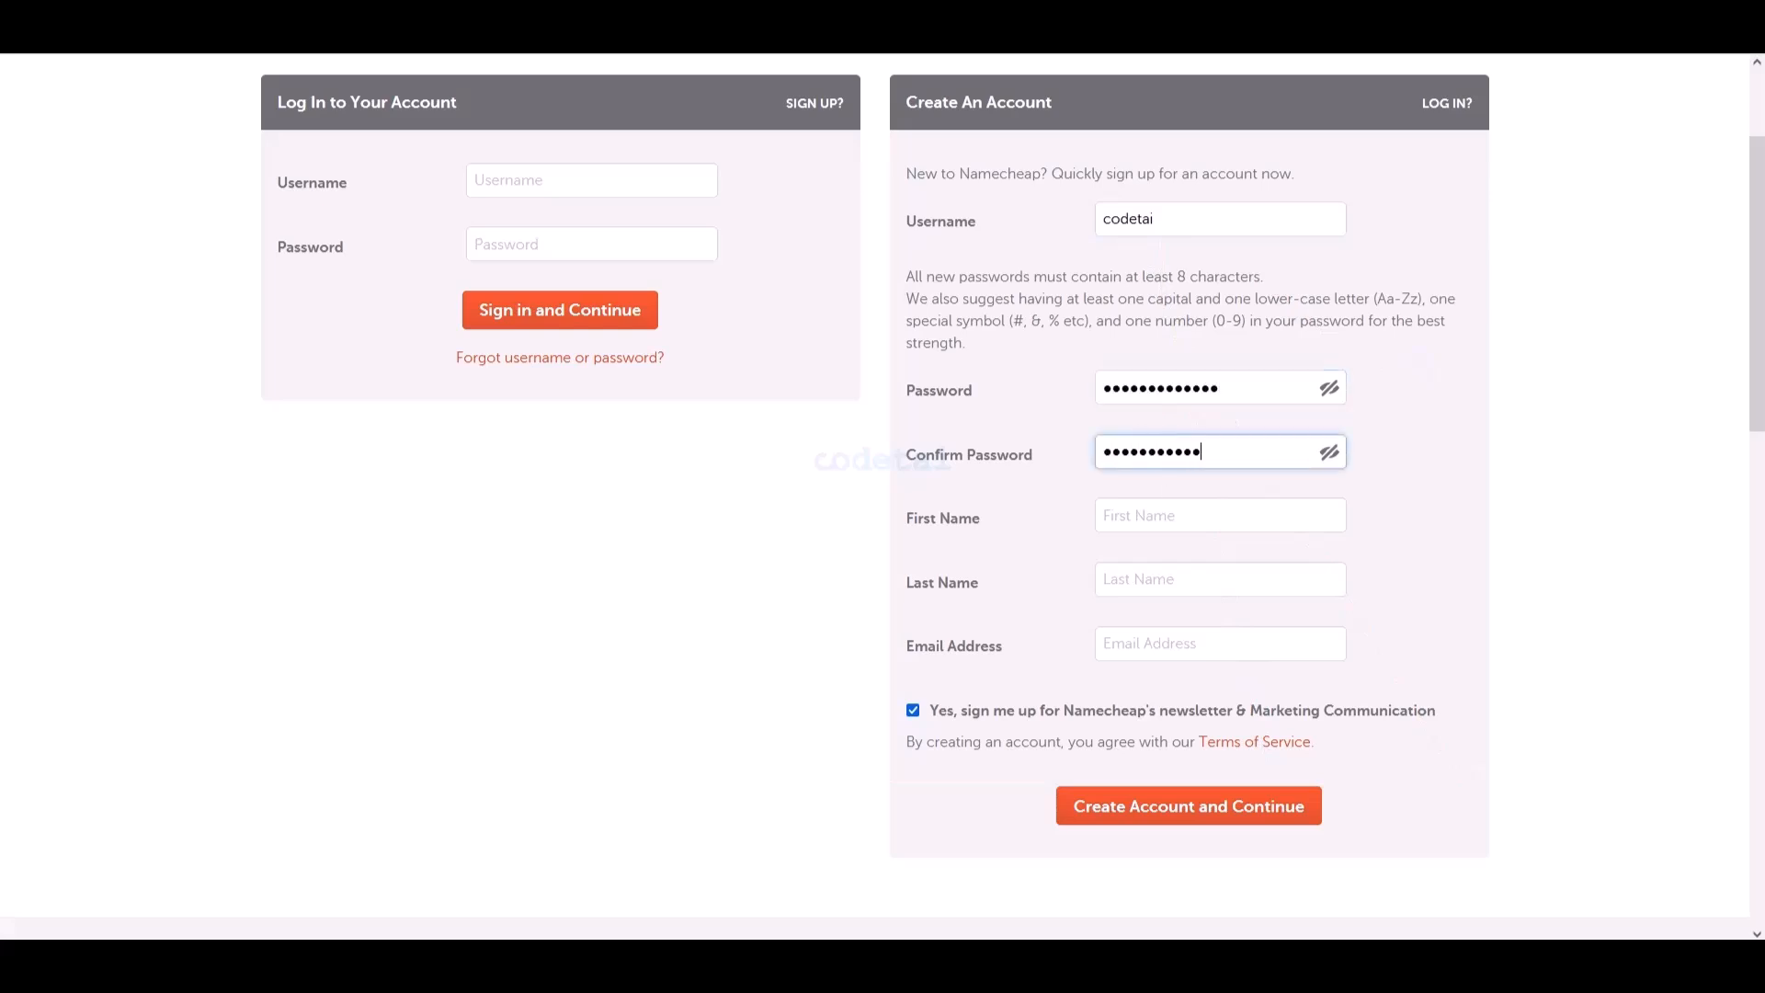
text(••)
- Fill in the account holder's first name, last name and e-mail address
key(Tab)
key(Tab)
key(Tab)
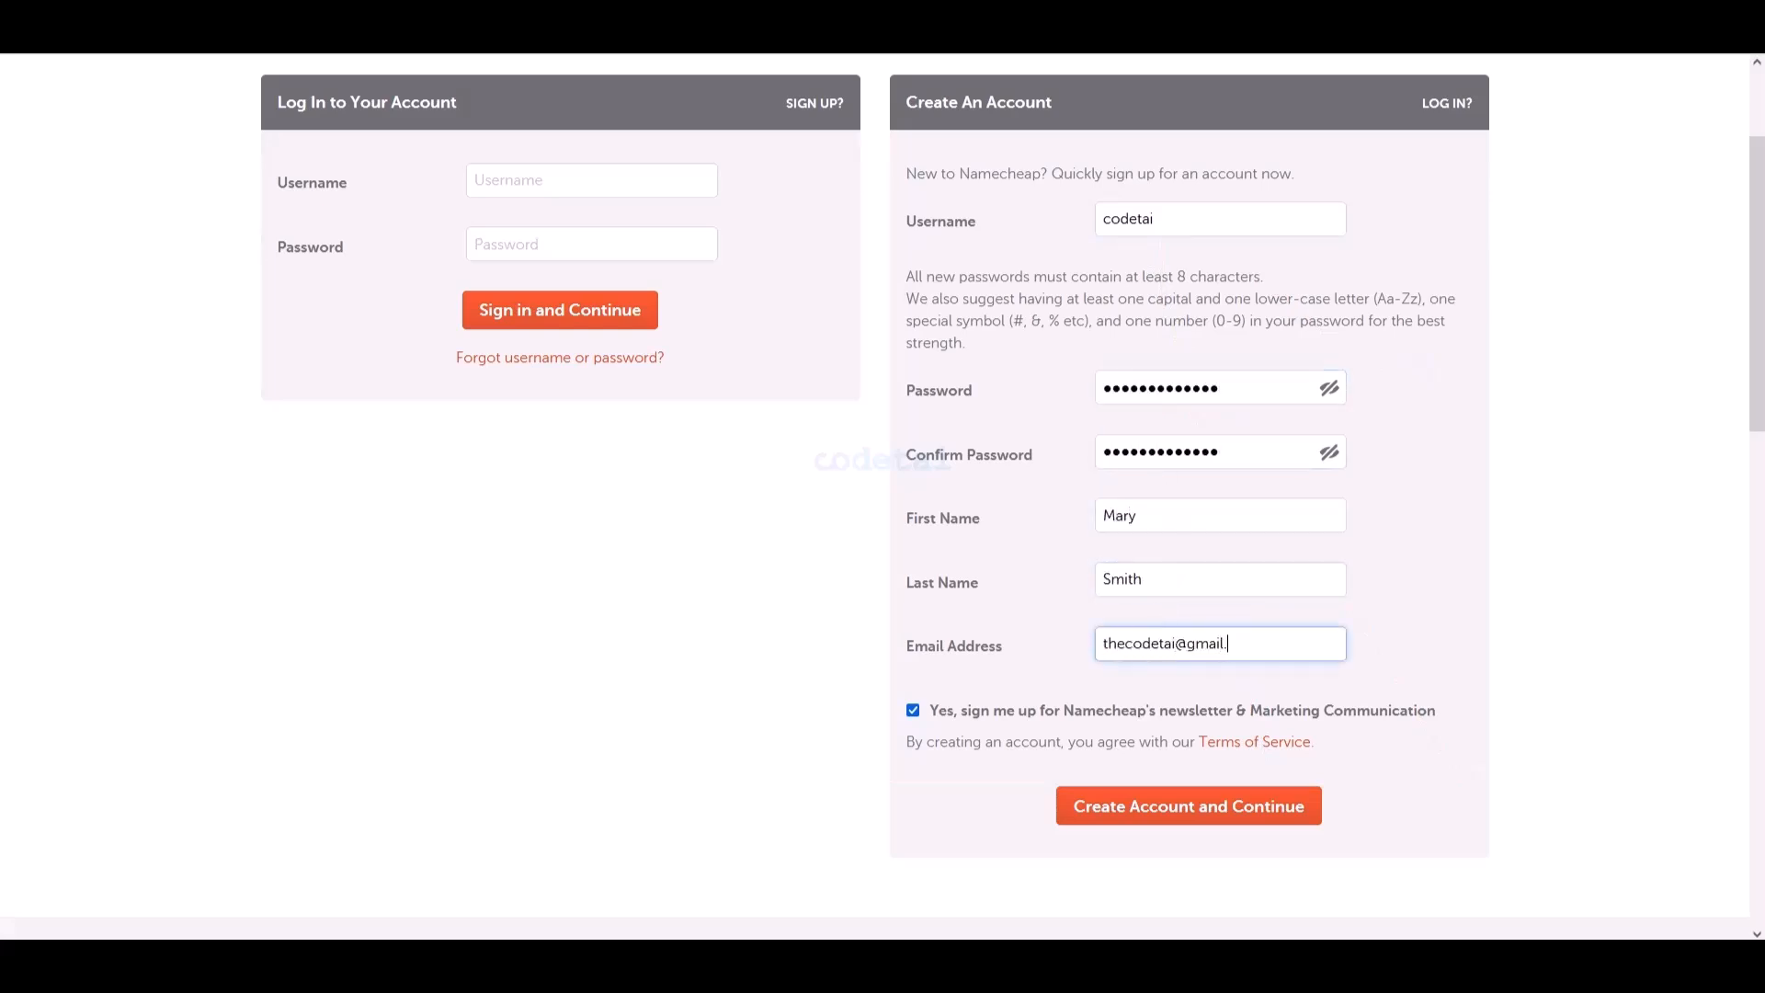
drag(1049, 780, 1341, 833)
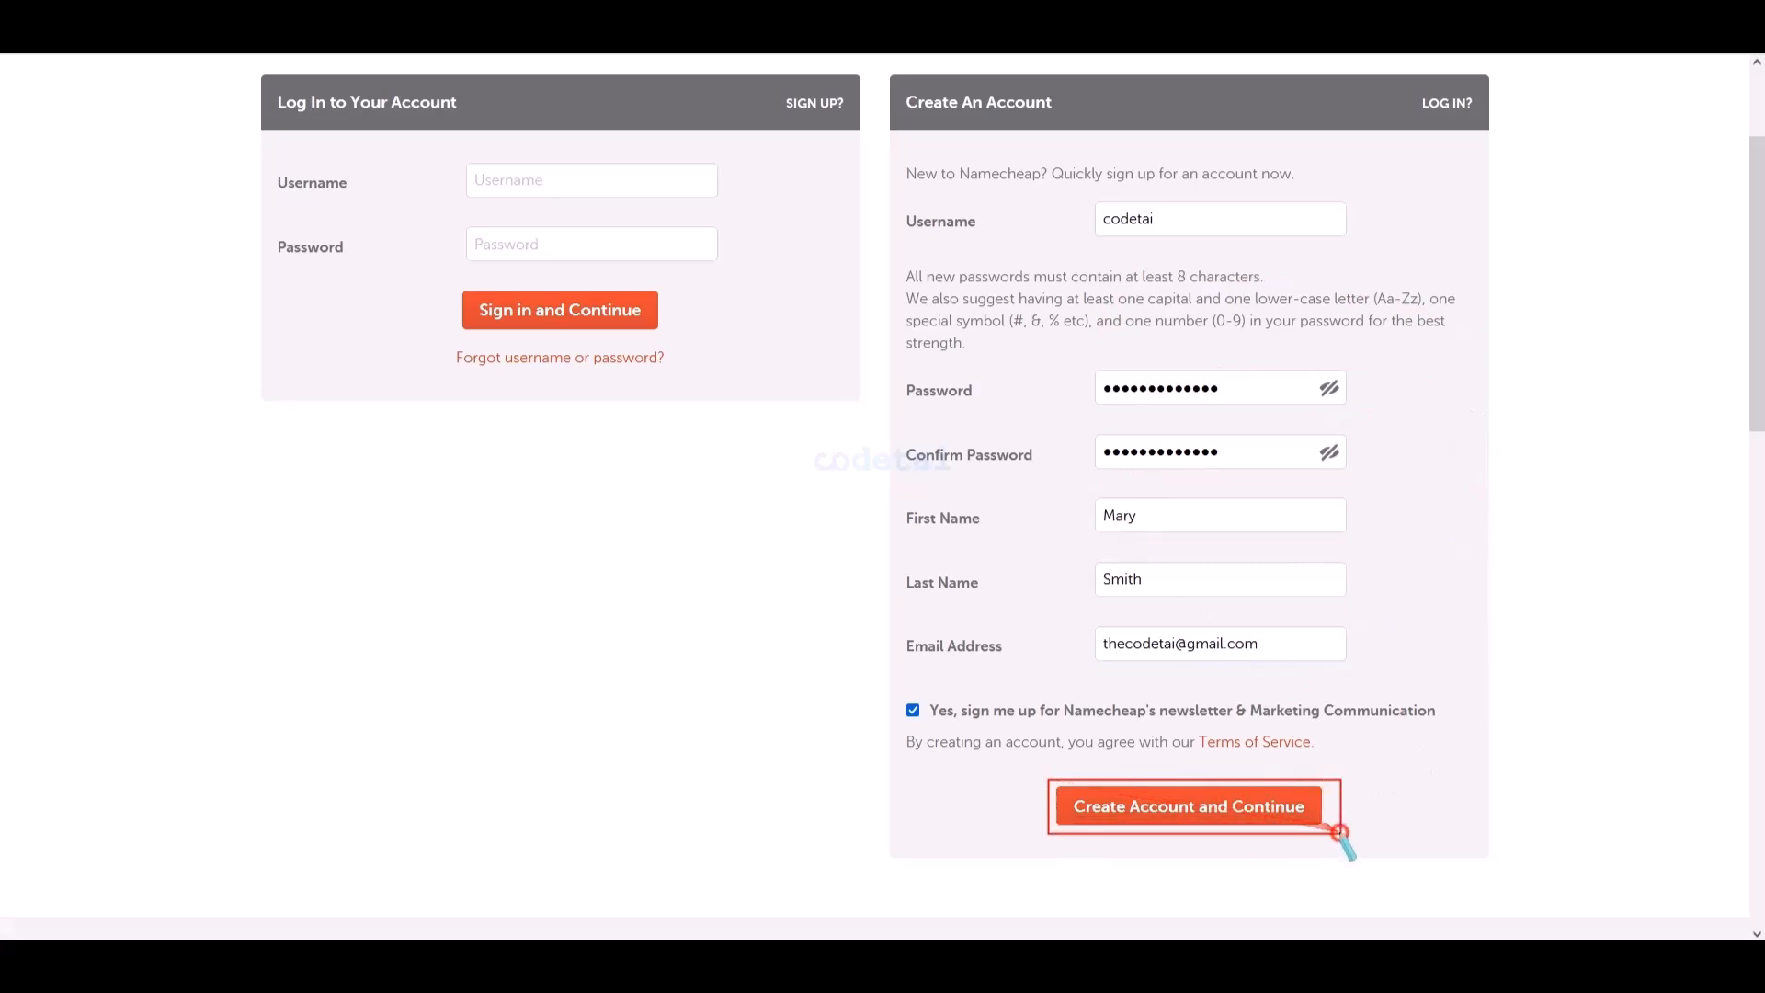
right_click(1309, 841)
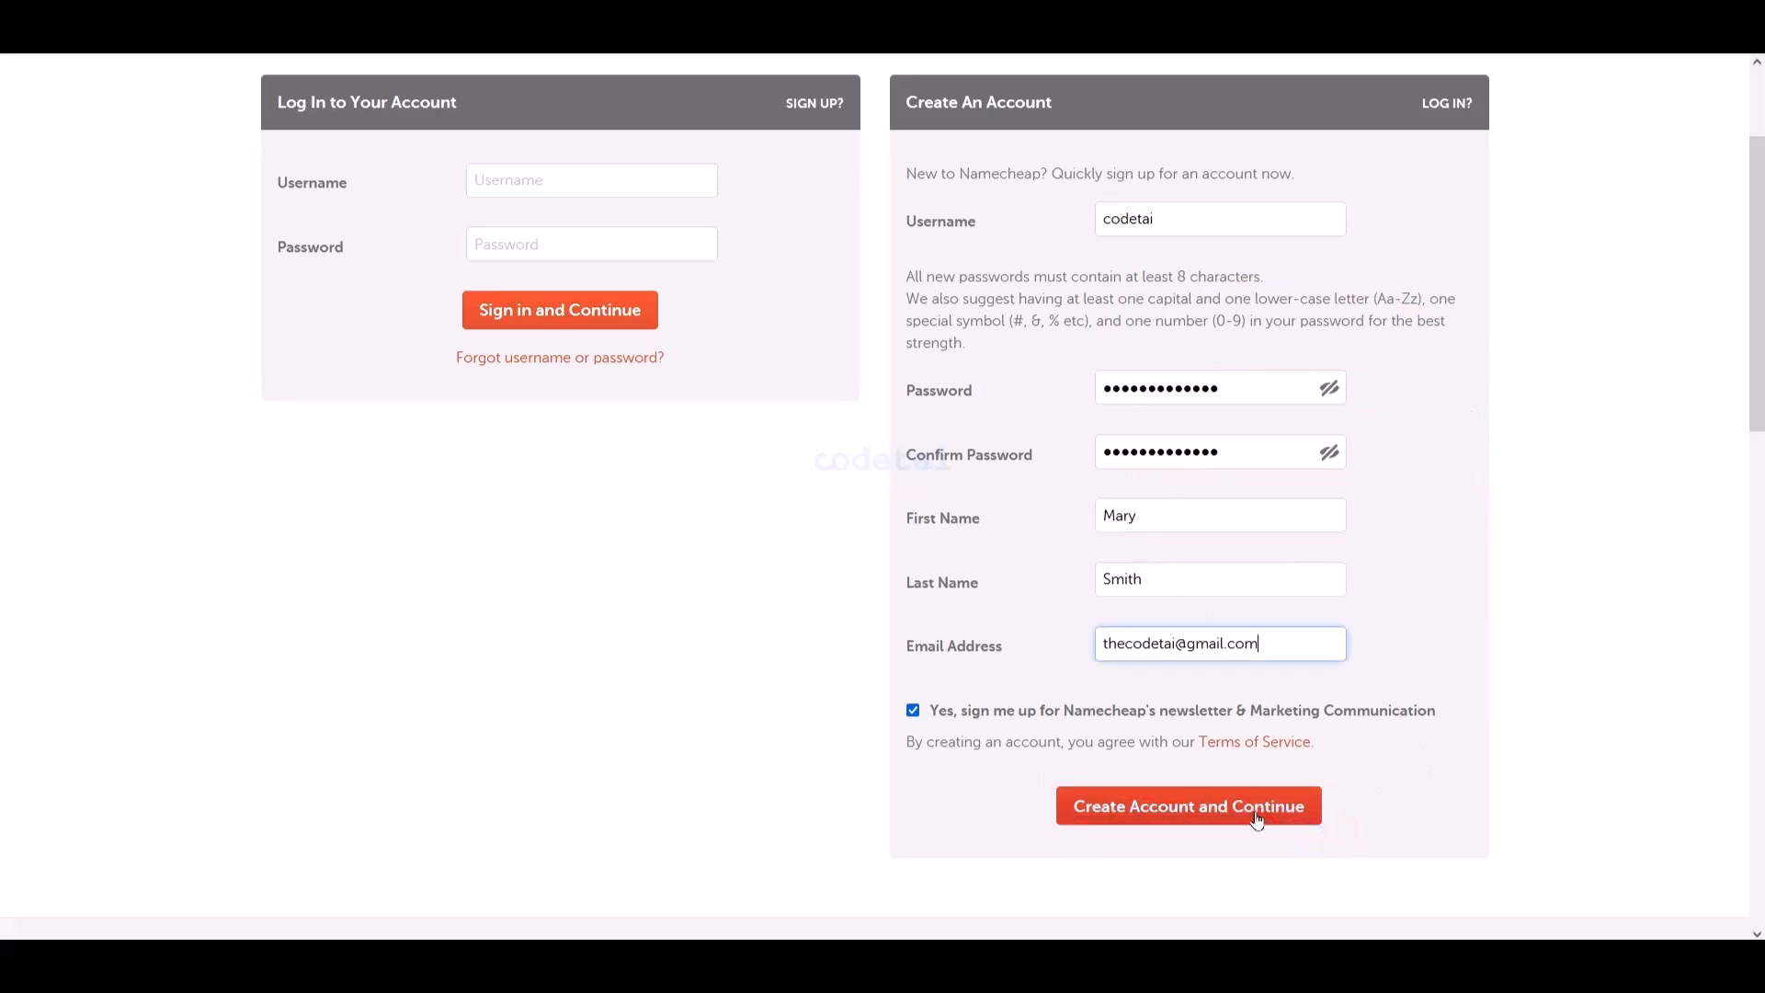
- Create the account, then enter company Codetai and job title Developer
click(1257, 820)
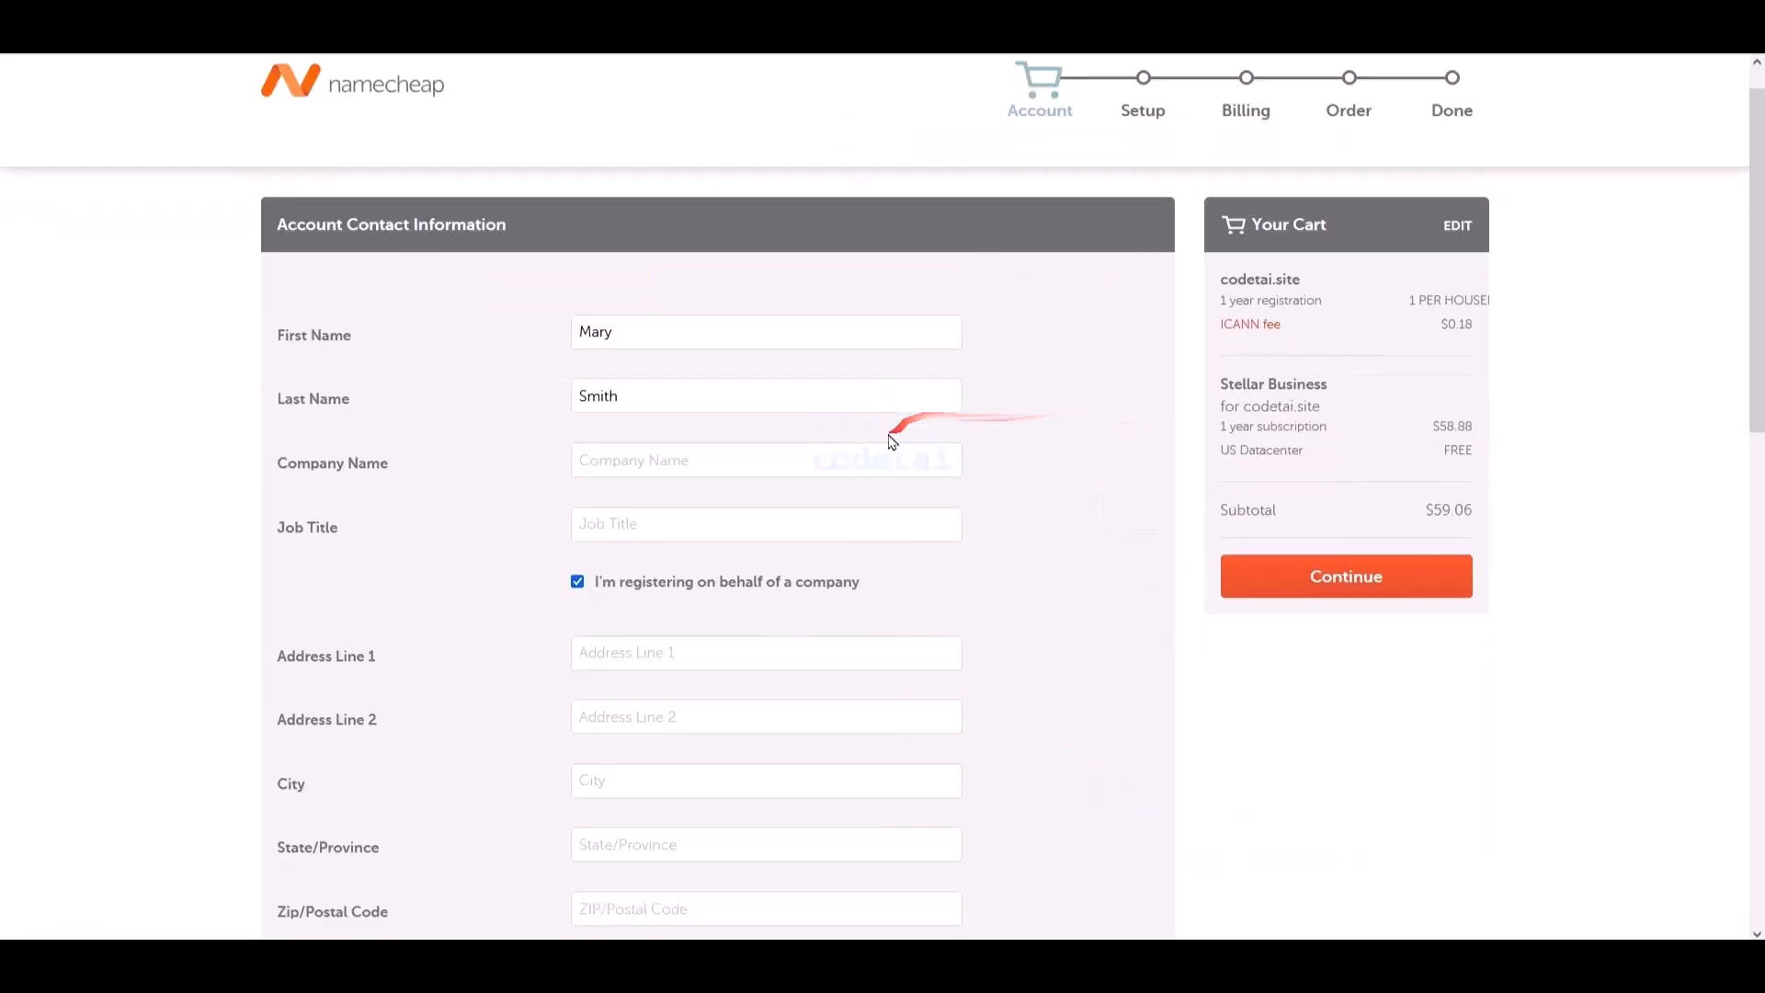
scroll(729, 650, down, 8)
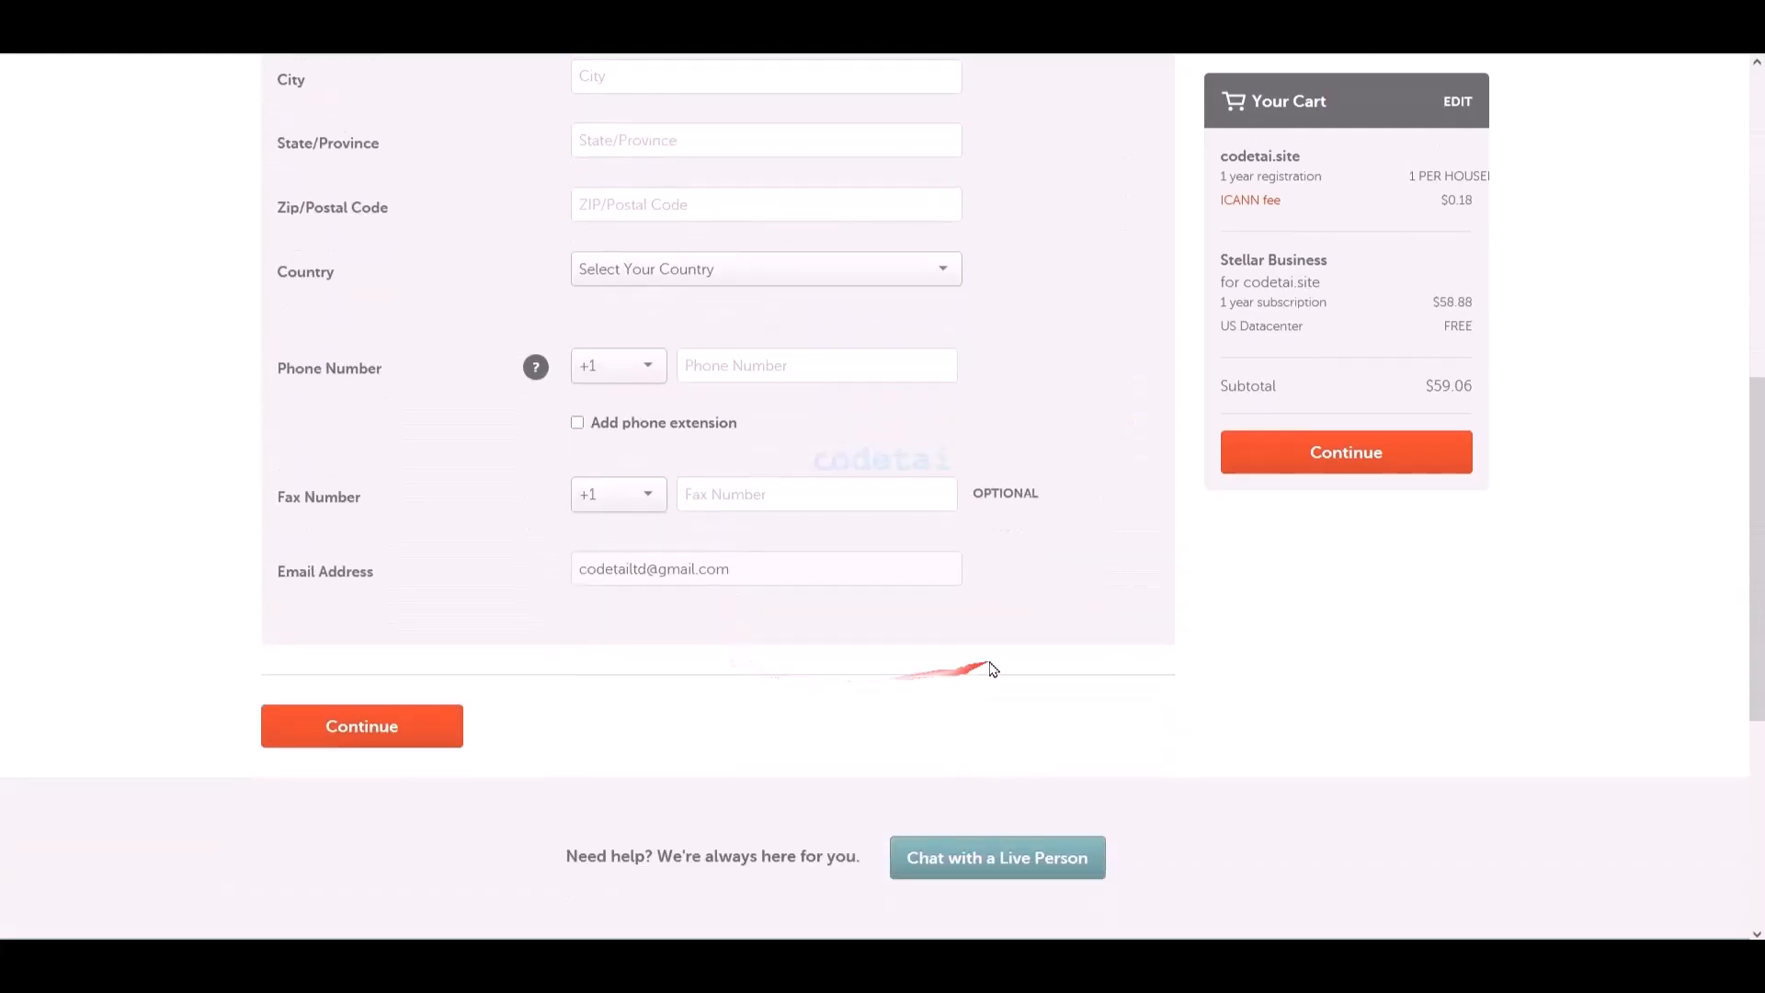
scroll(1073, 627, up, 8)
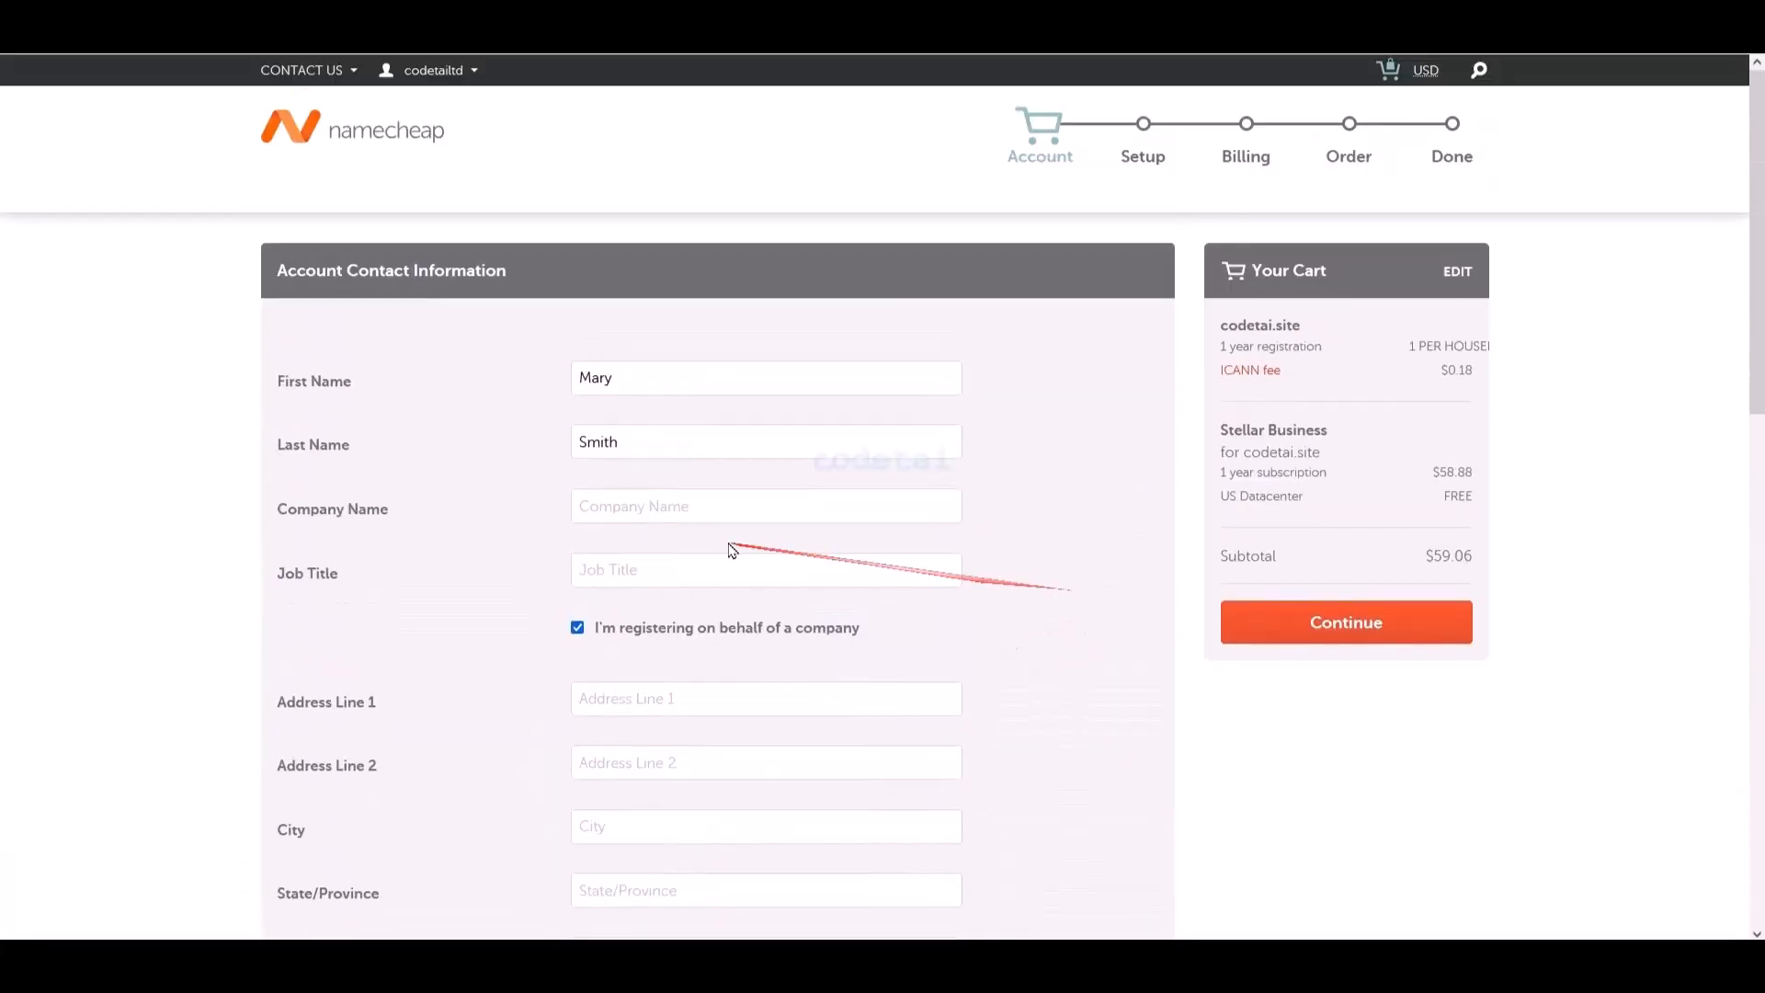
click(708, 511)
click(693, 564)
text(Developer)
- Fill in the street address, city, state and zip, choose United States, and paste the phone number
scroll(902, 607, down, 6)
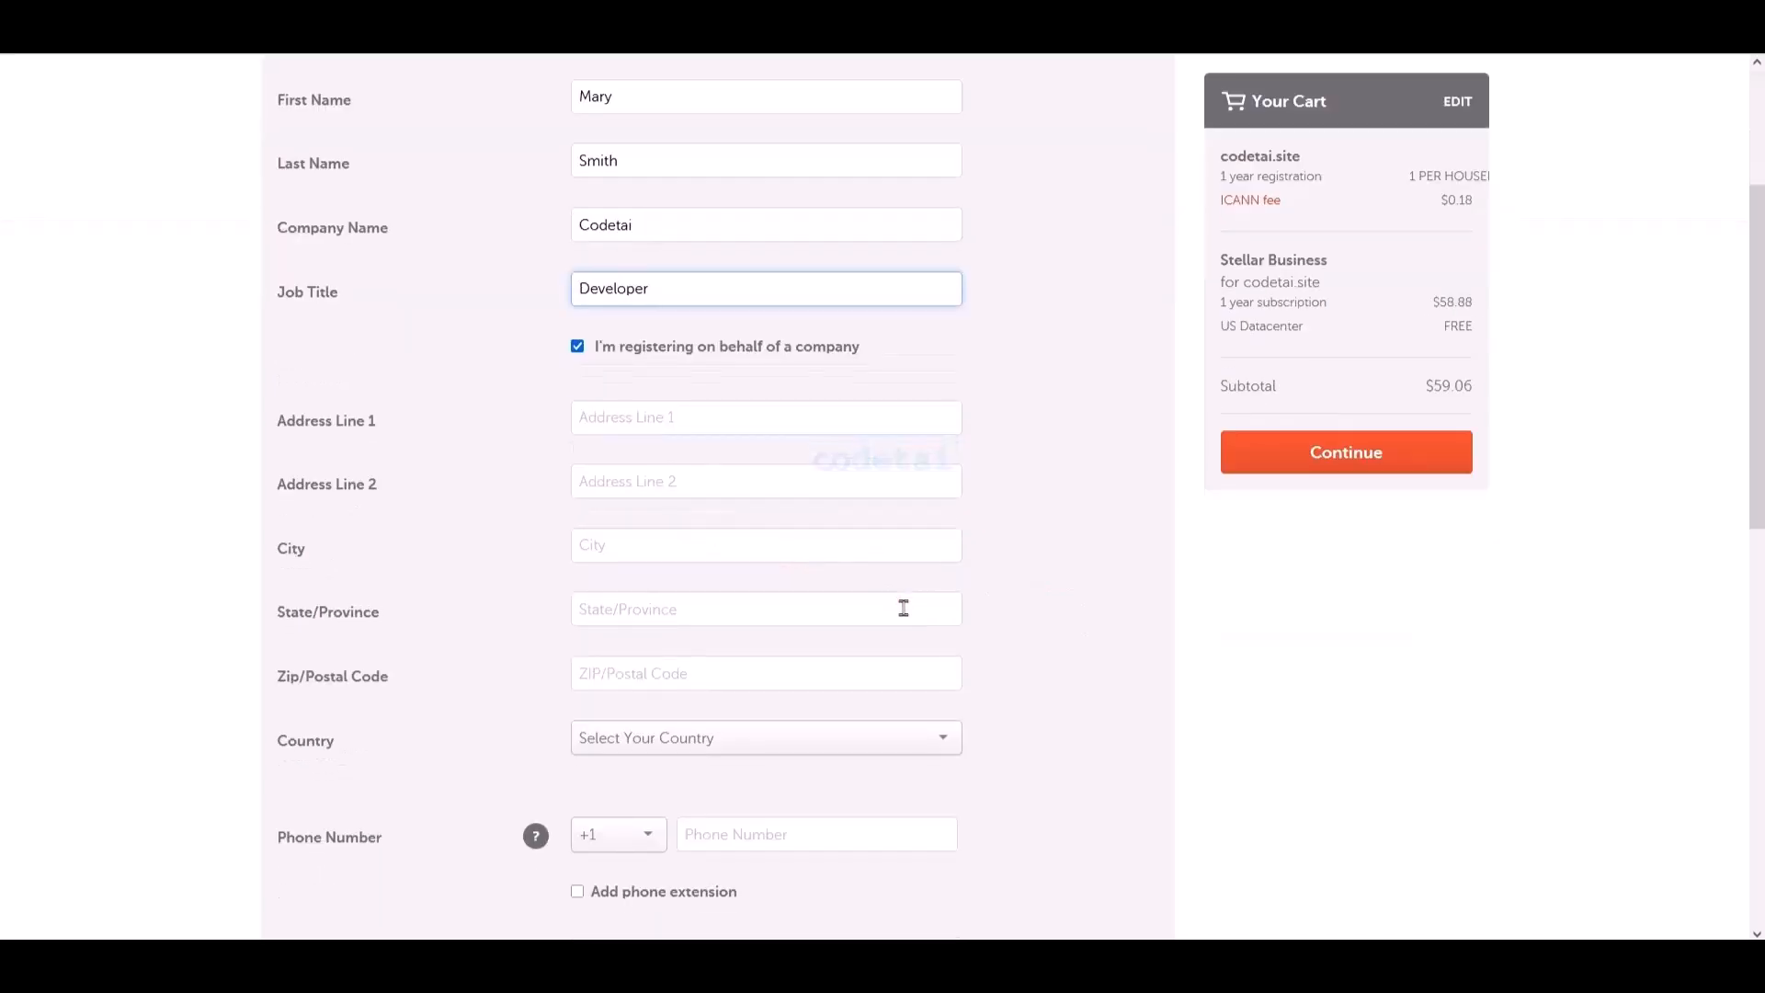
click(694, 169)
right_click(695, 234)
click(746, 388)
right_click(695, 298)
click(835, 484)
right_click(697, 366)
click(741, 499)
right_click(686, 423)
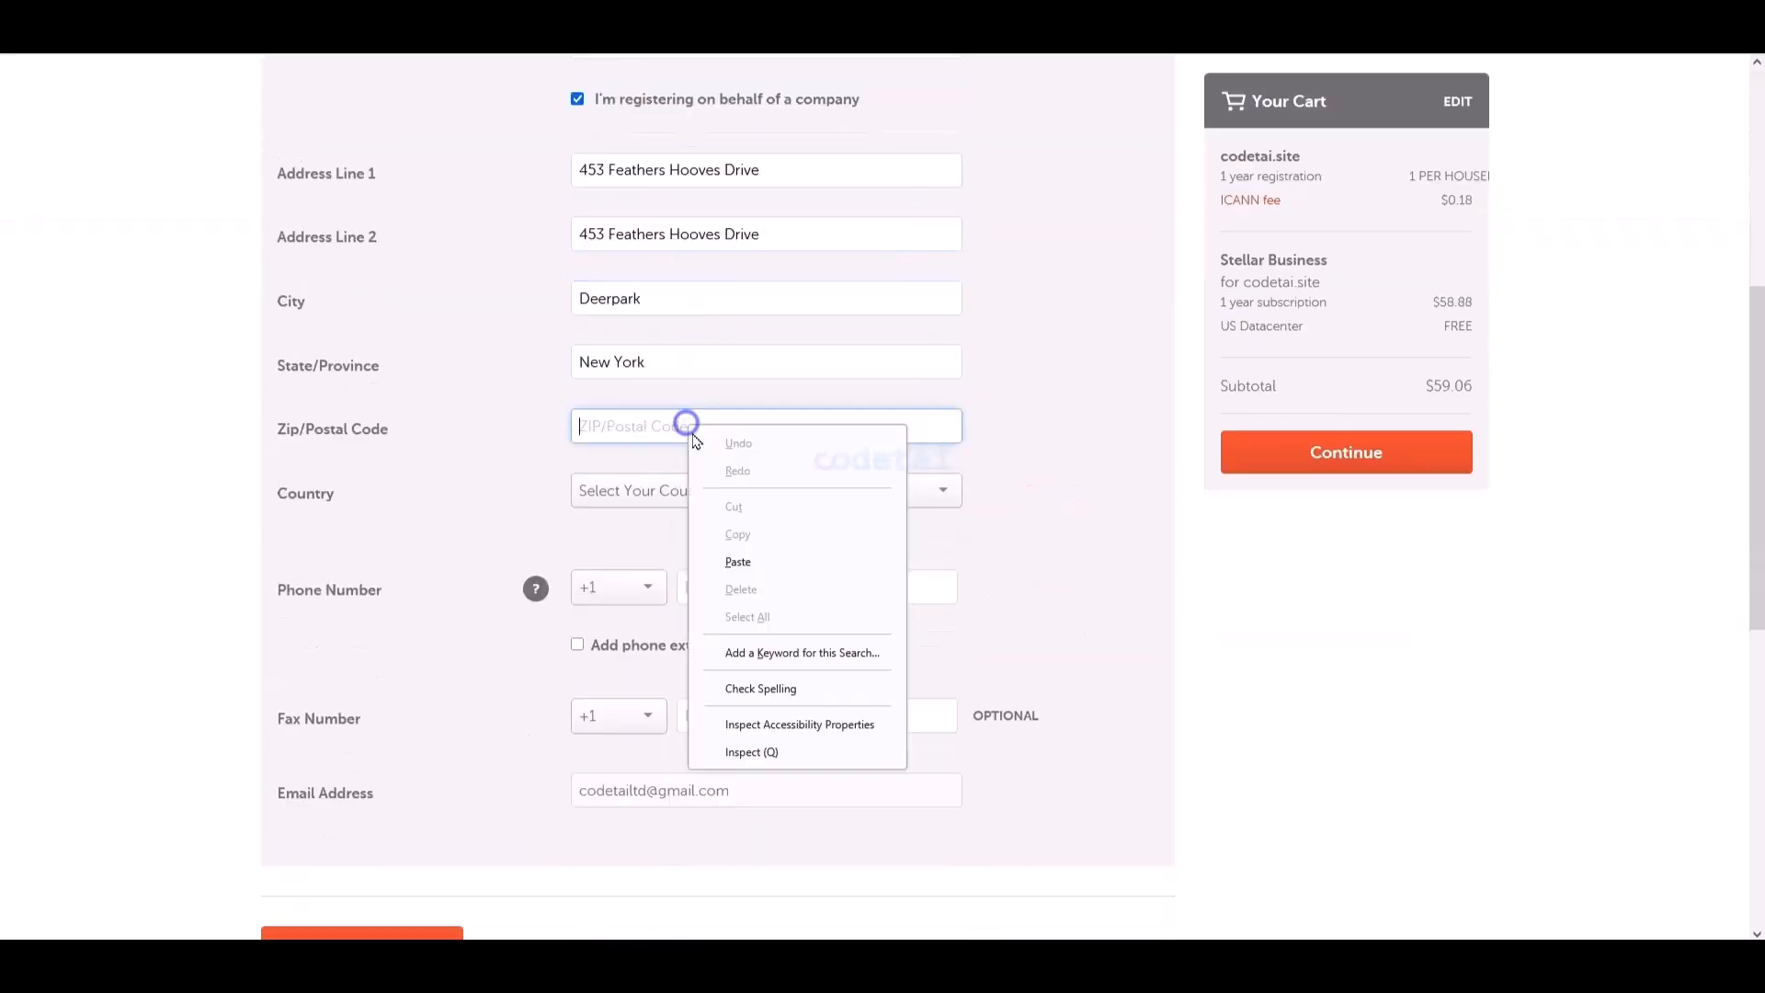
click(737, 560)
click(696, 501)
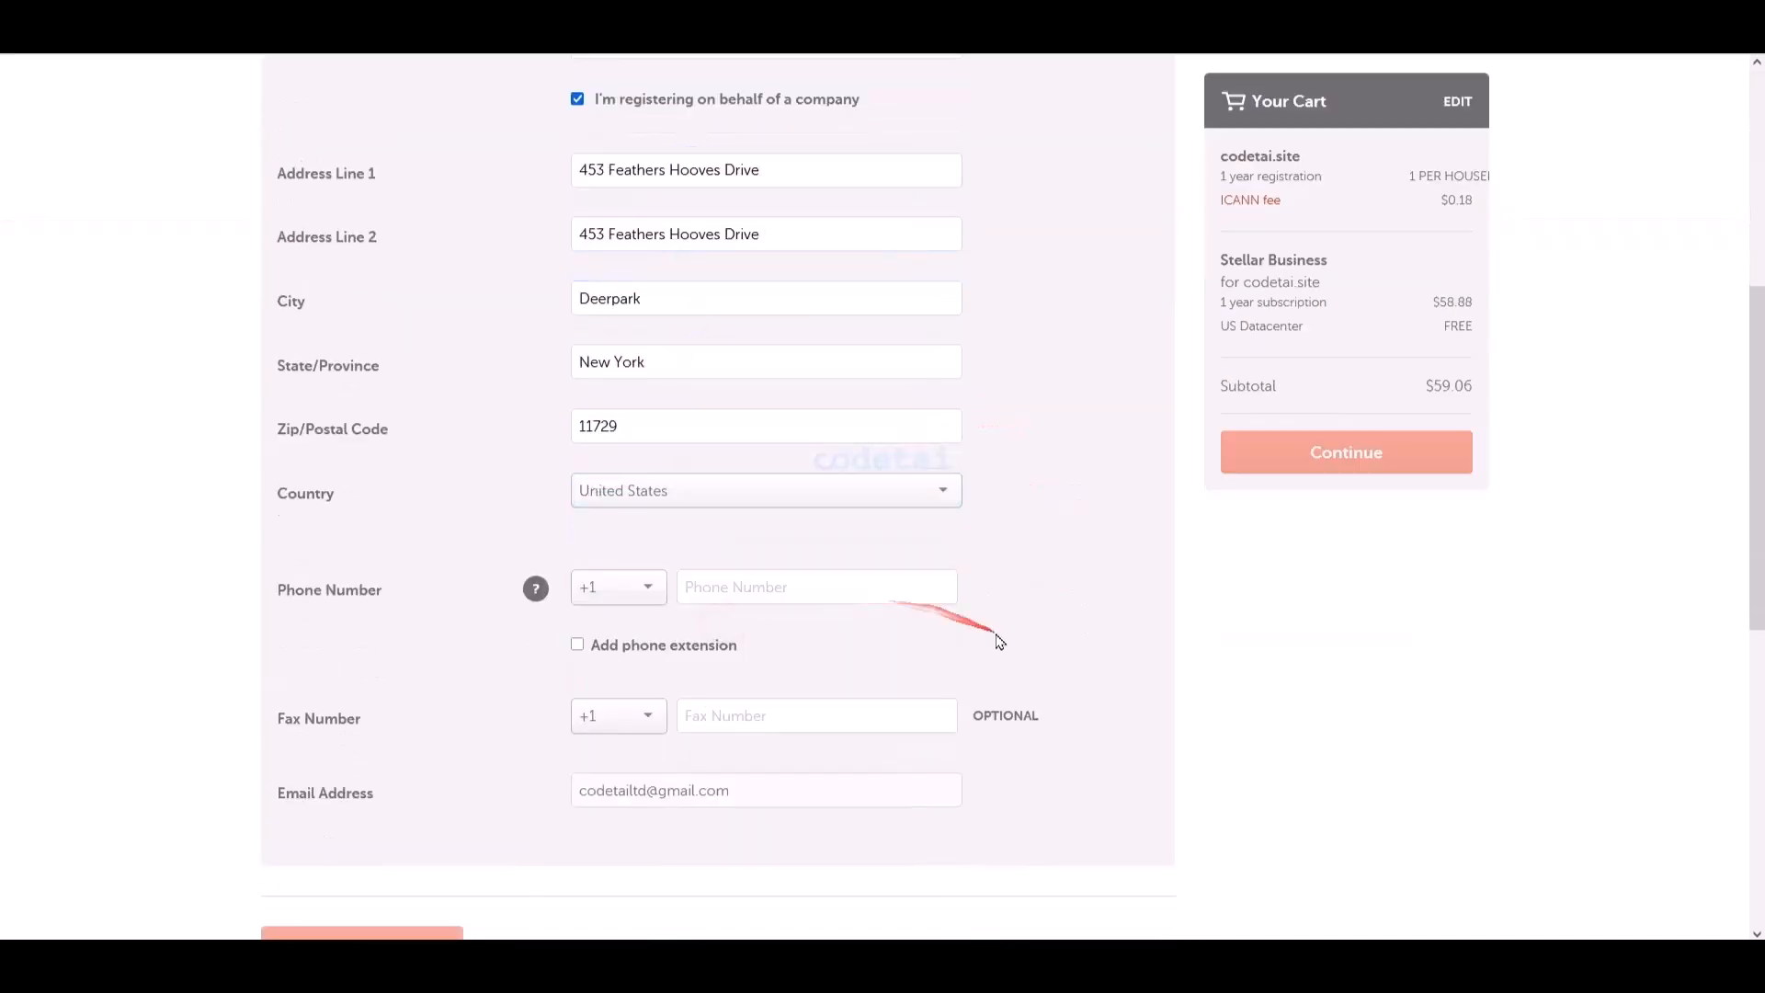
scroll(997, 638, down, 1)
right_click(758, 495)
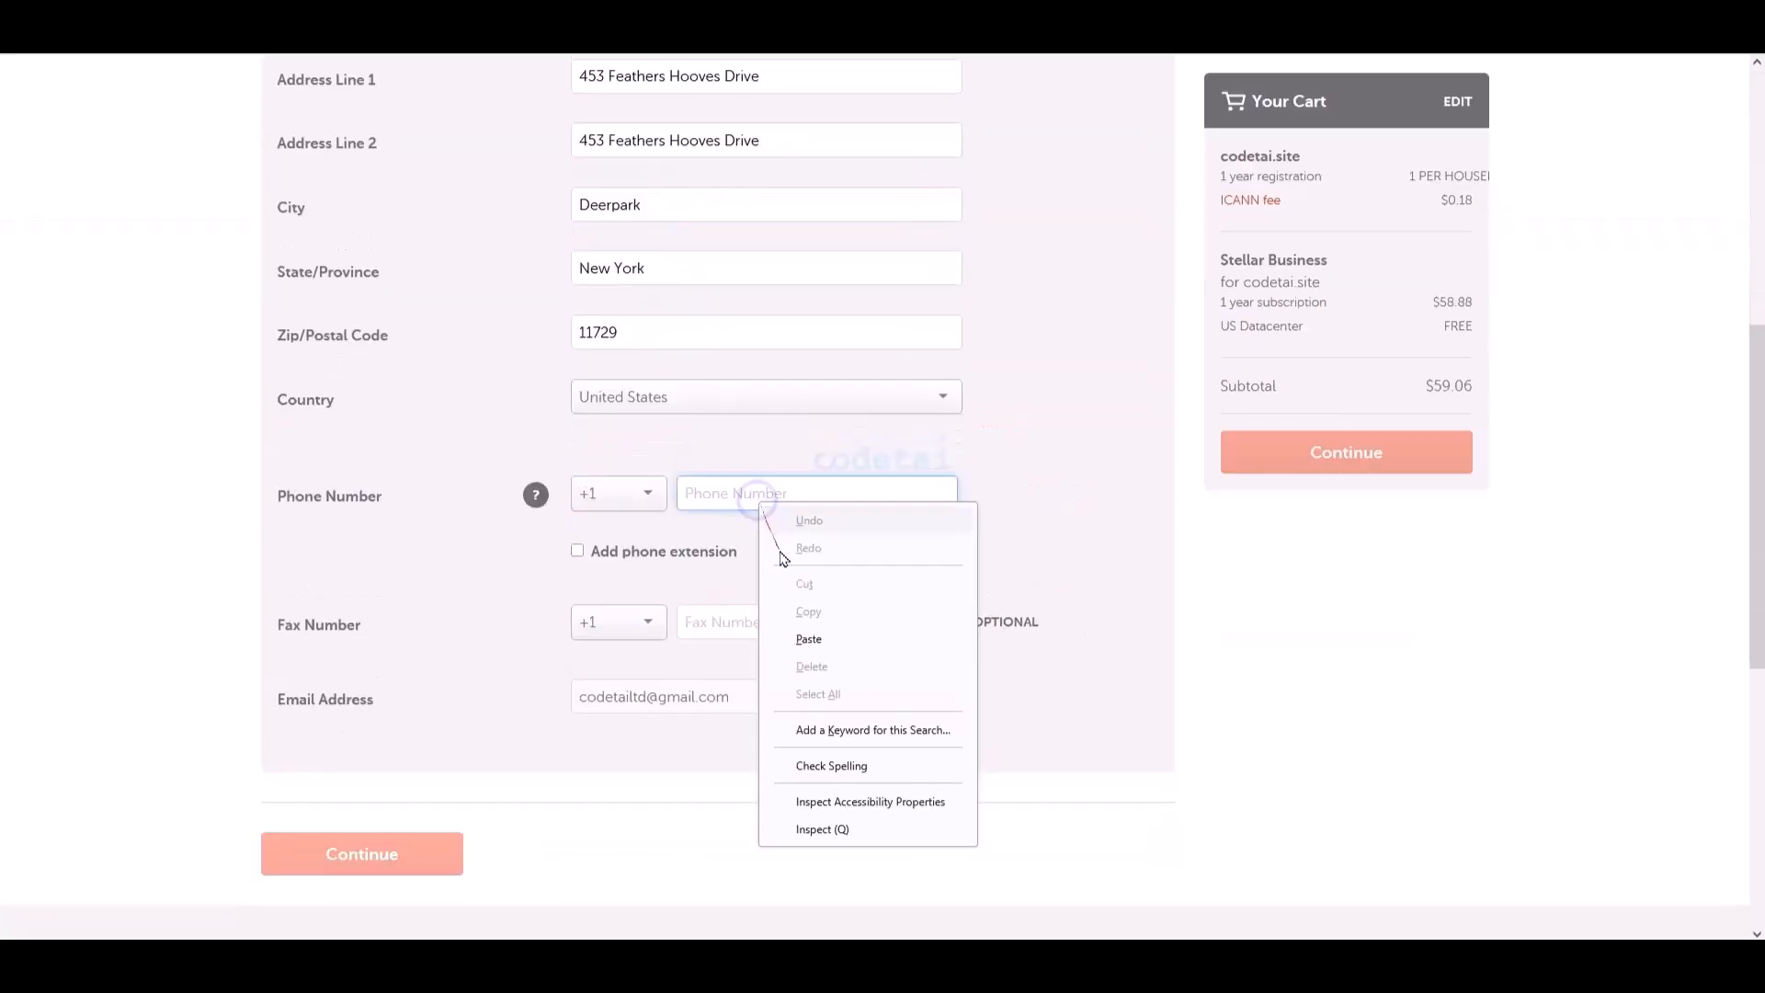
click(809, 638)
- Submit the contact details, save them as default checkout settings, and continue to billing
click(380, 858)
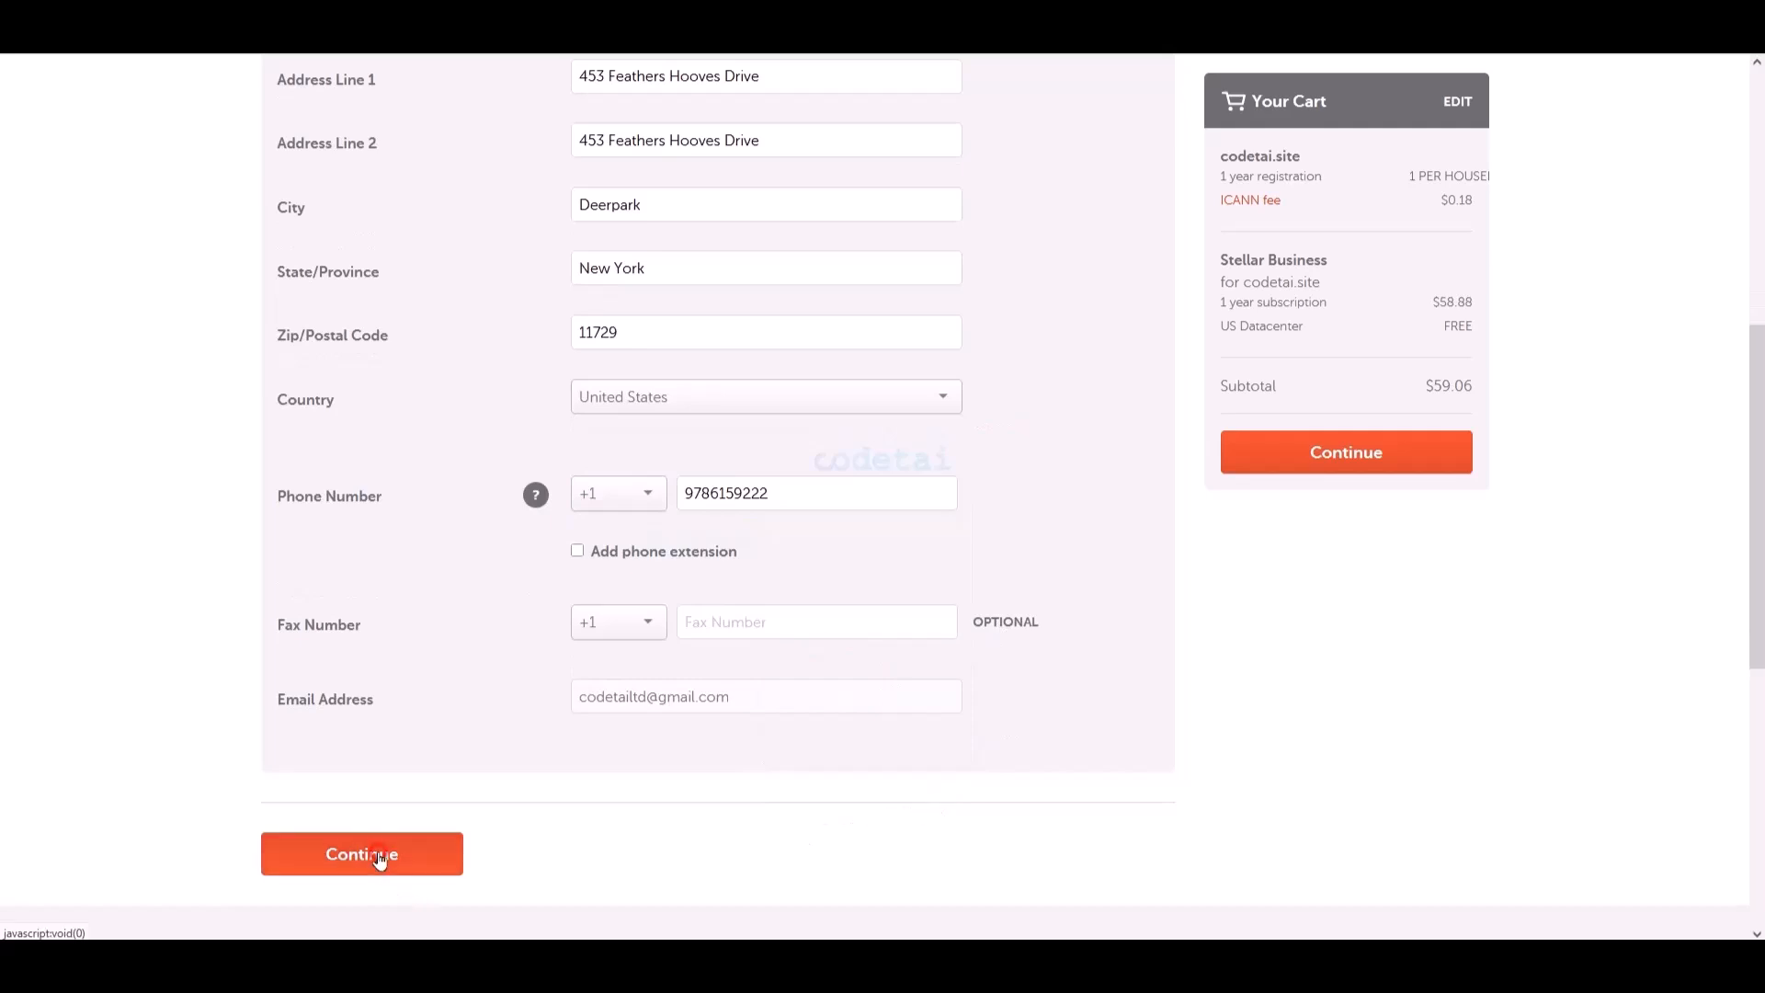
scroll(1237, 936, down, 10)
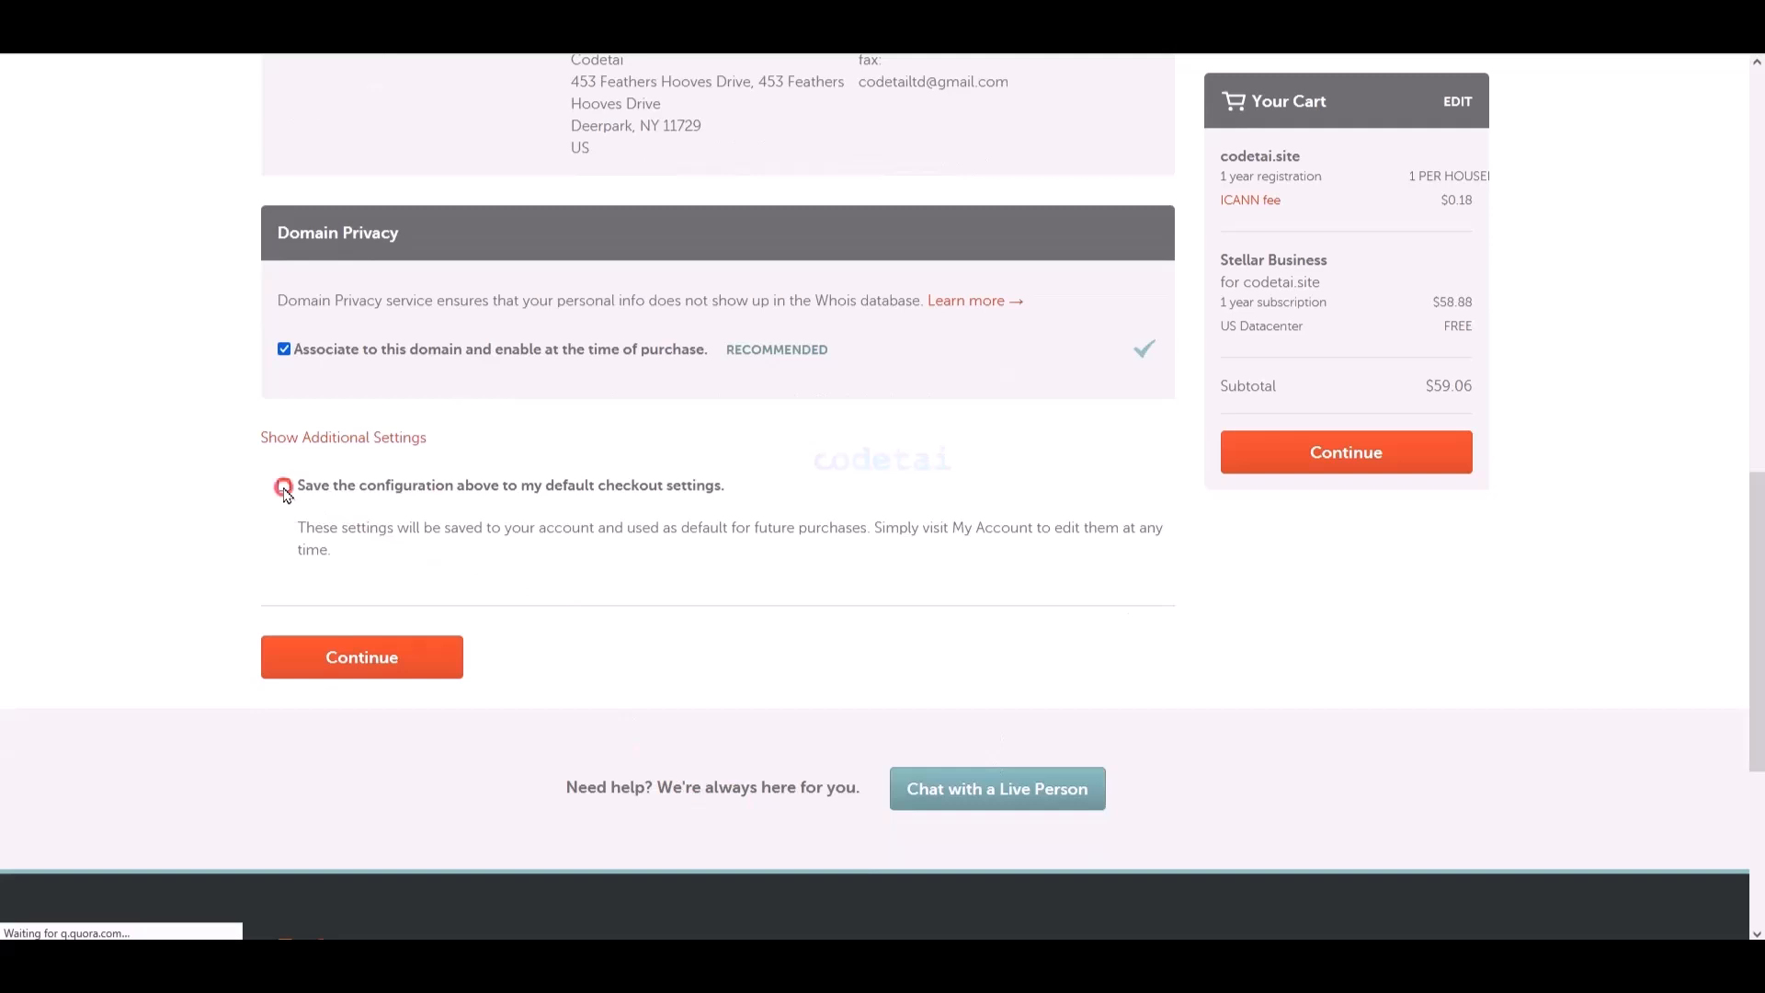
click(284, 487)
click(380, 674)
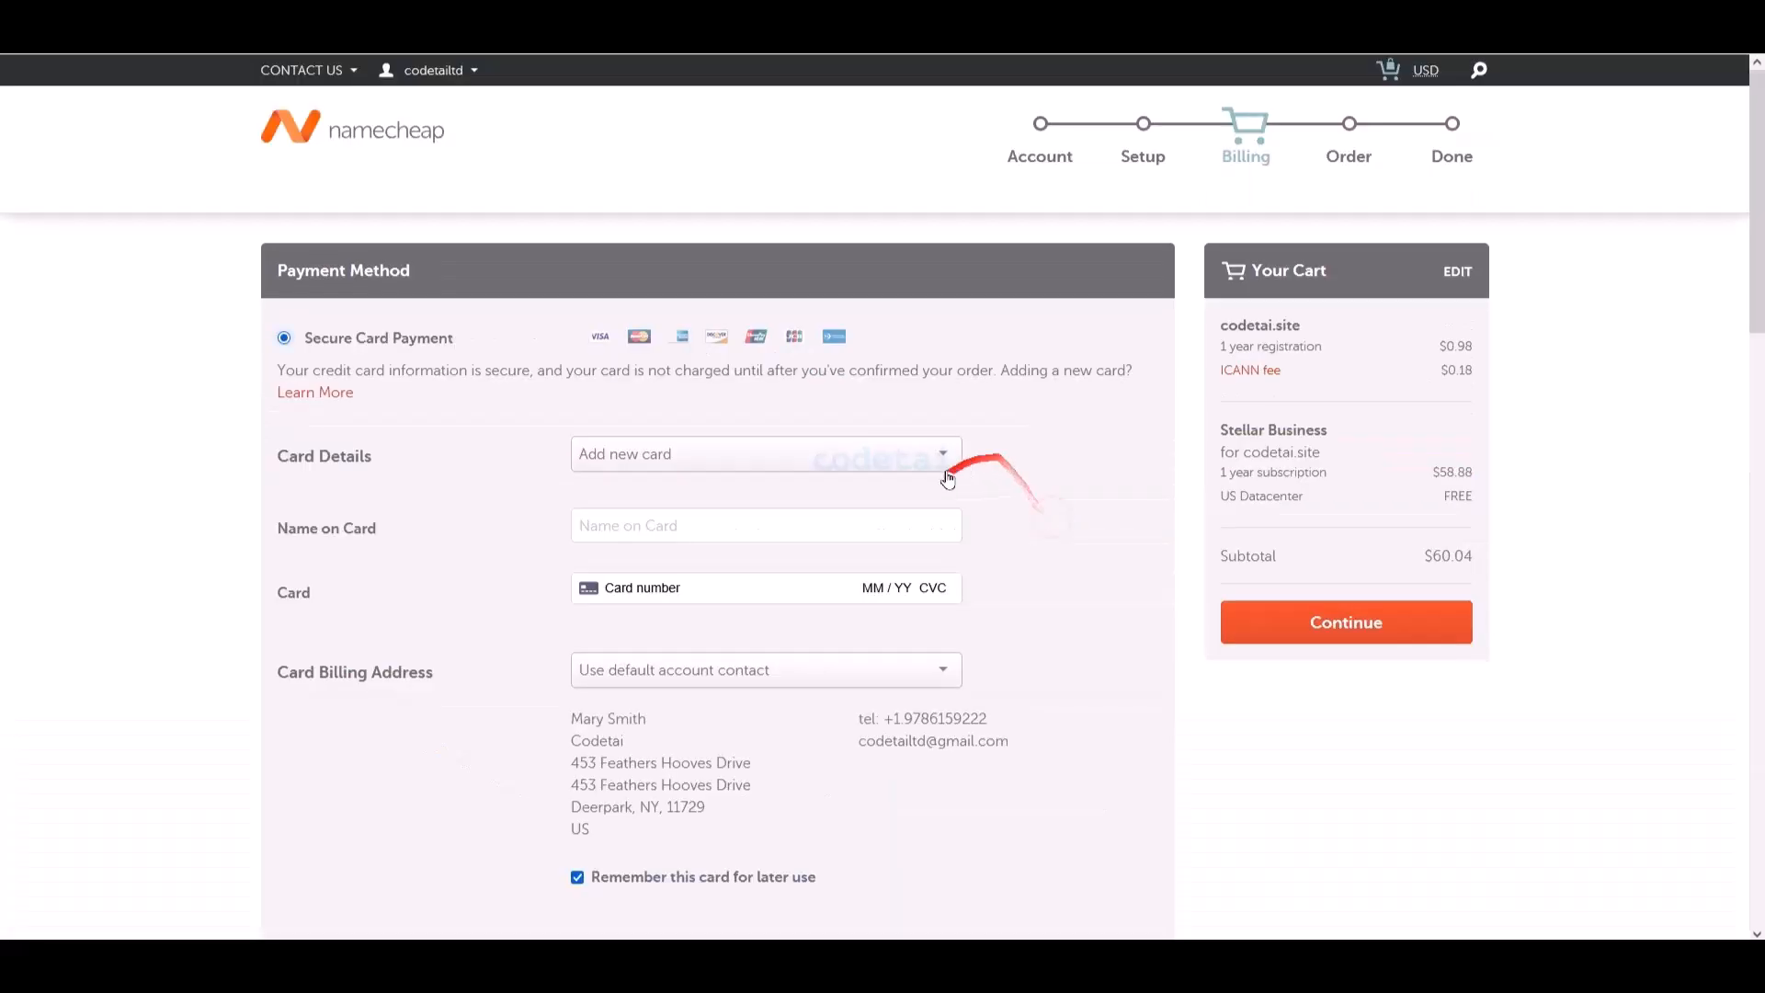
- Compare the payment options and select Secure Card Payment
scroll(882, 563, down, 4)
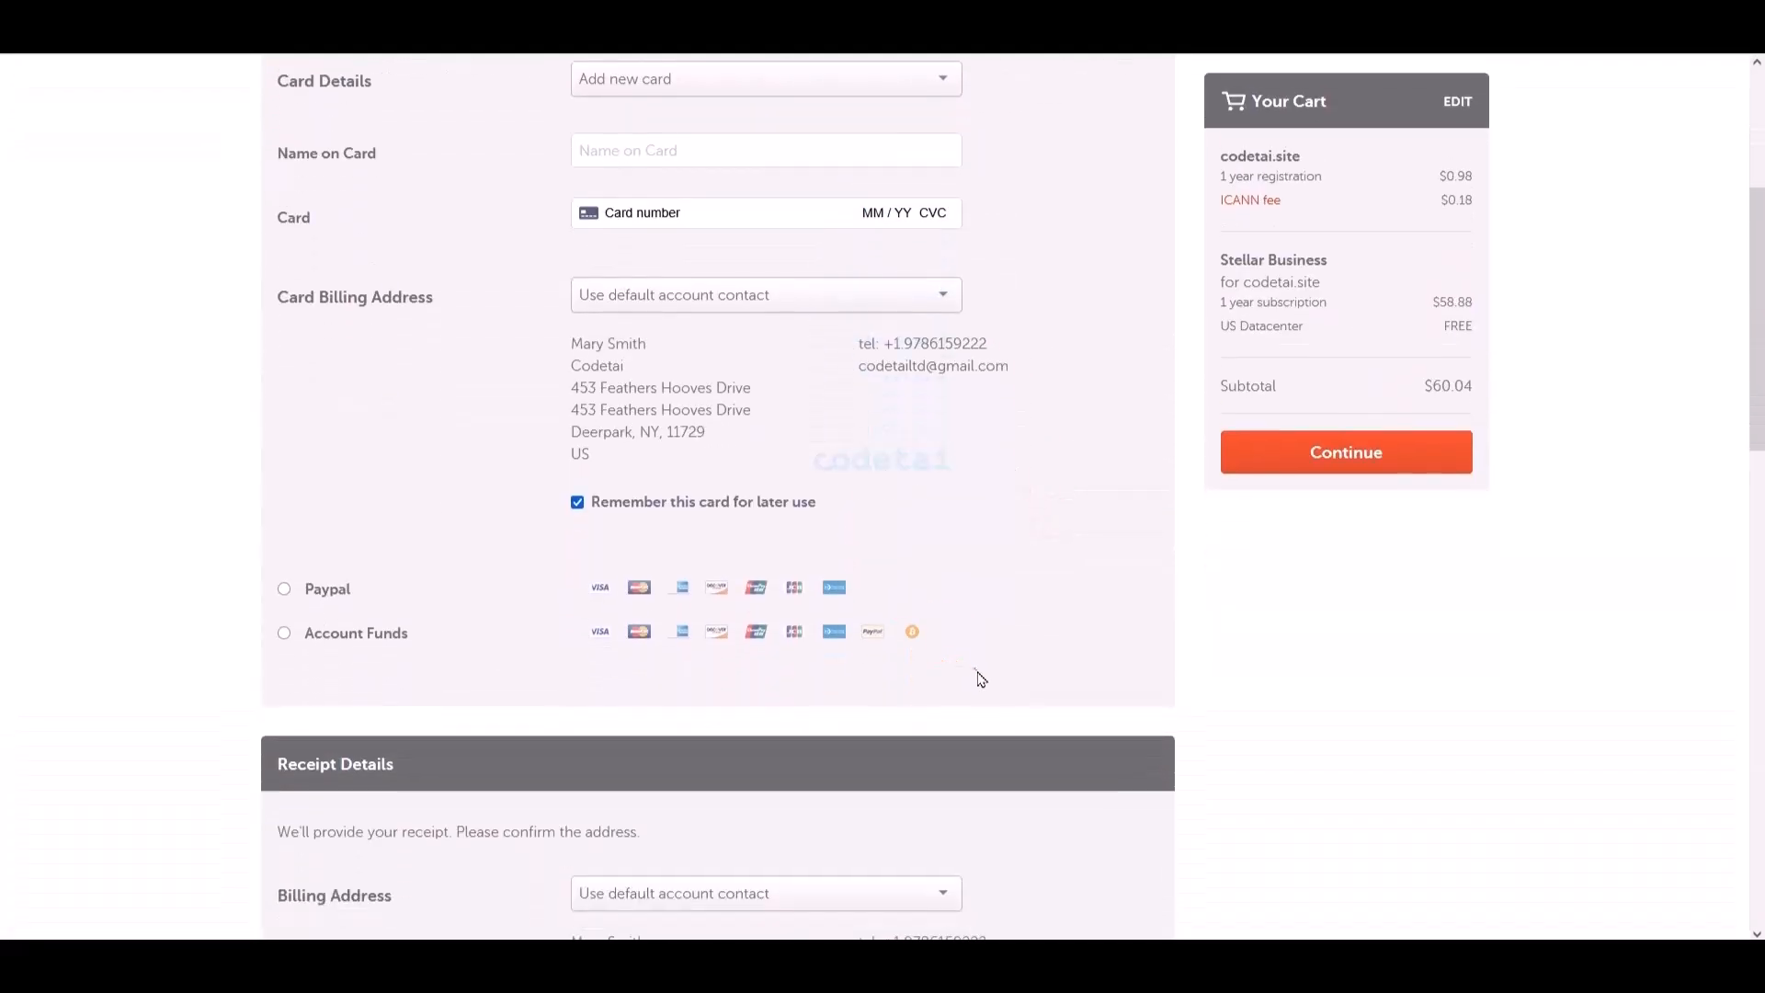
scroll(1048, 708, down, 3)
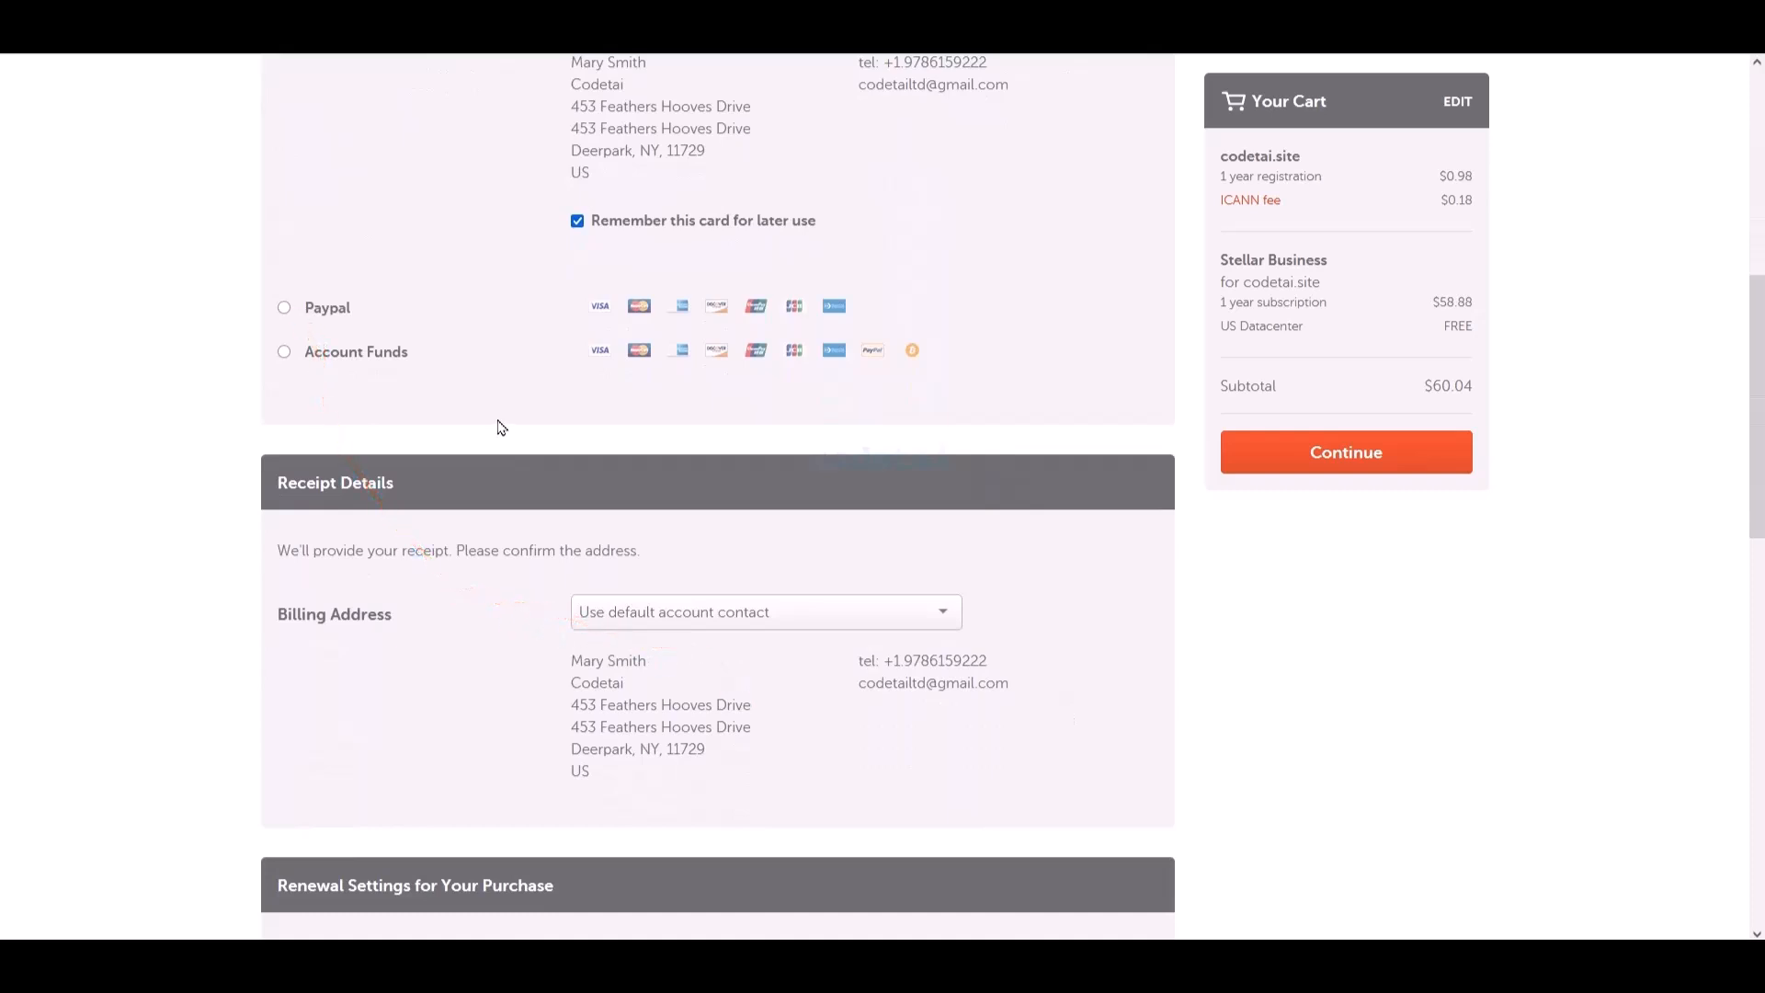
click(284, 307)
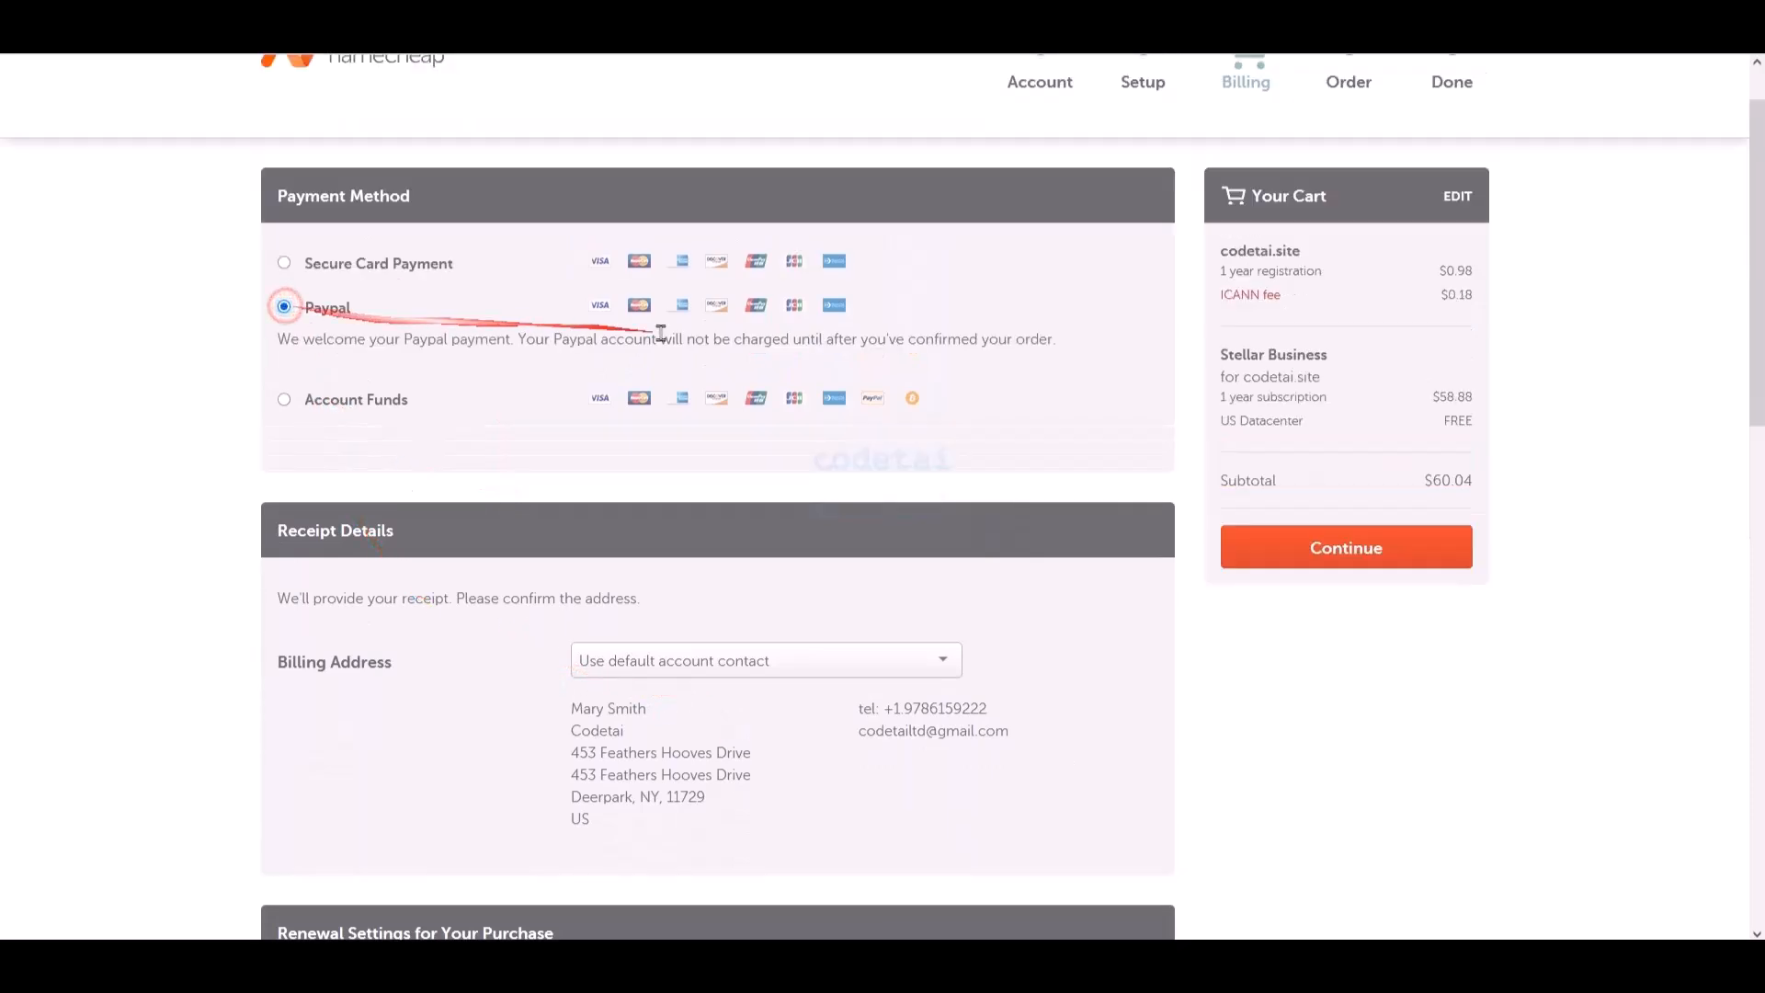
scroll(664, 488, down, 1)
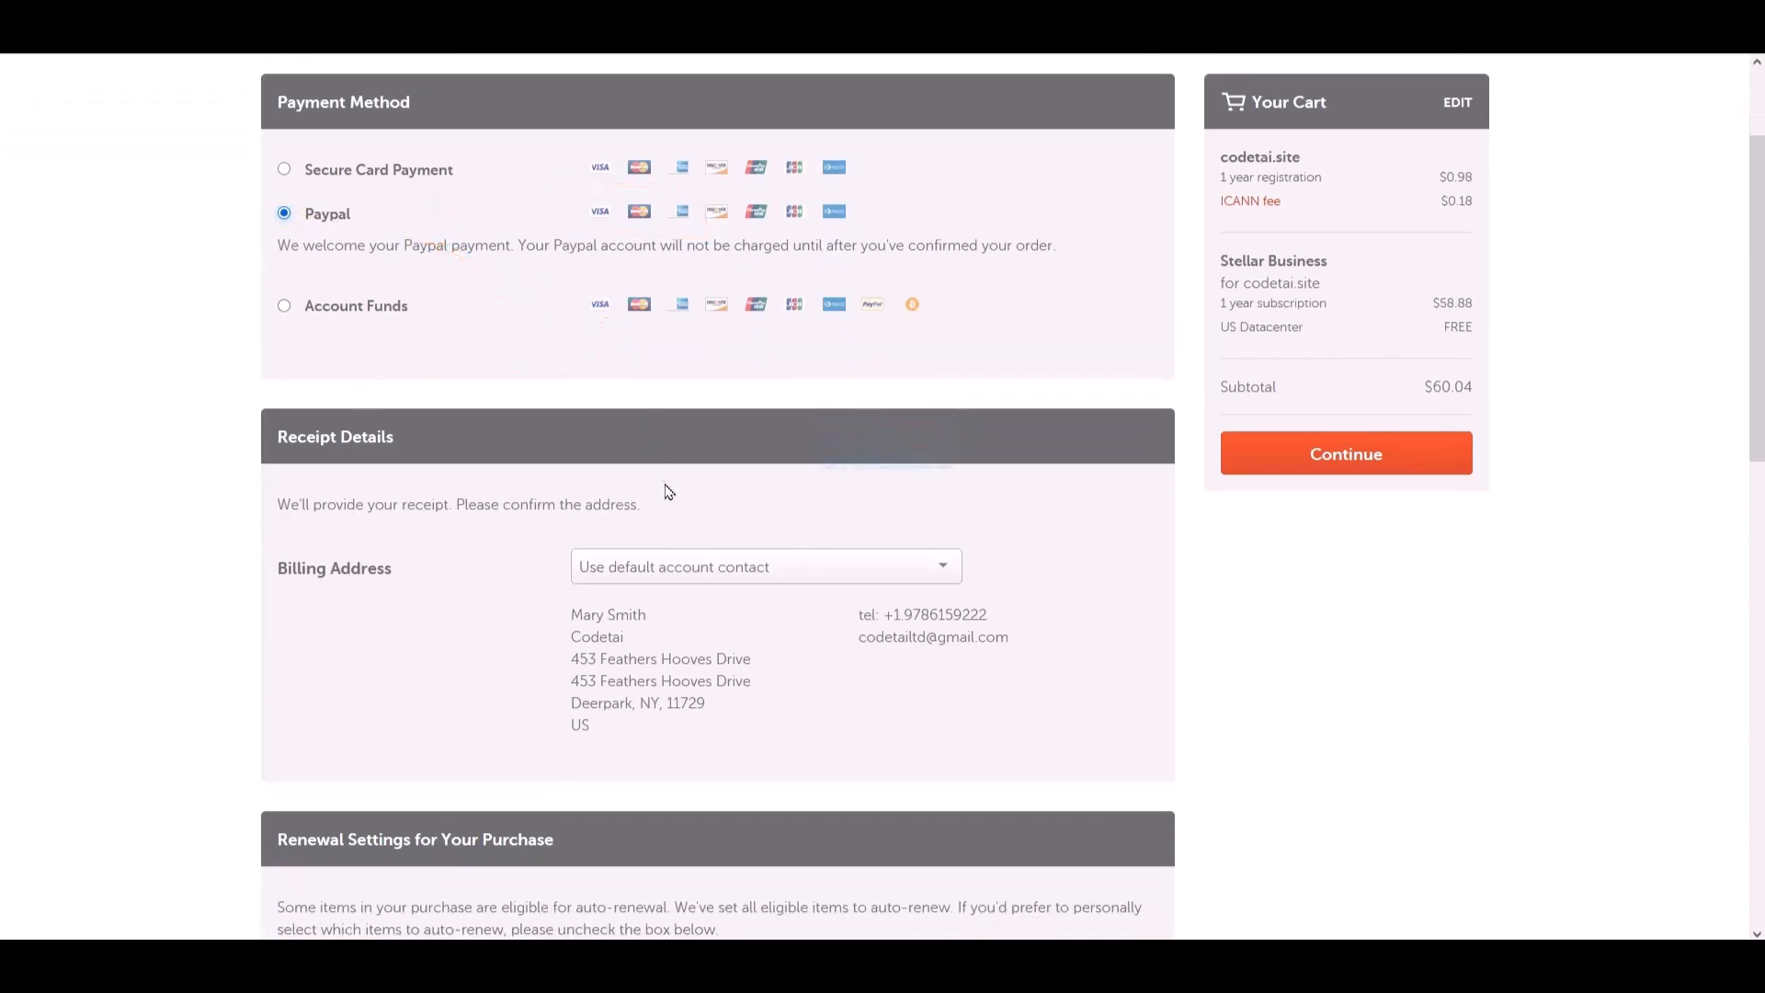
scroll(664, 487, up, 1)
click(284, 399)
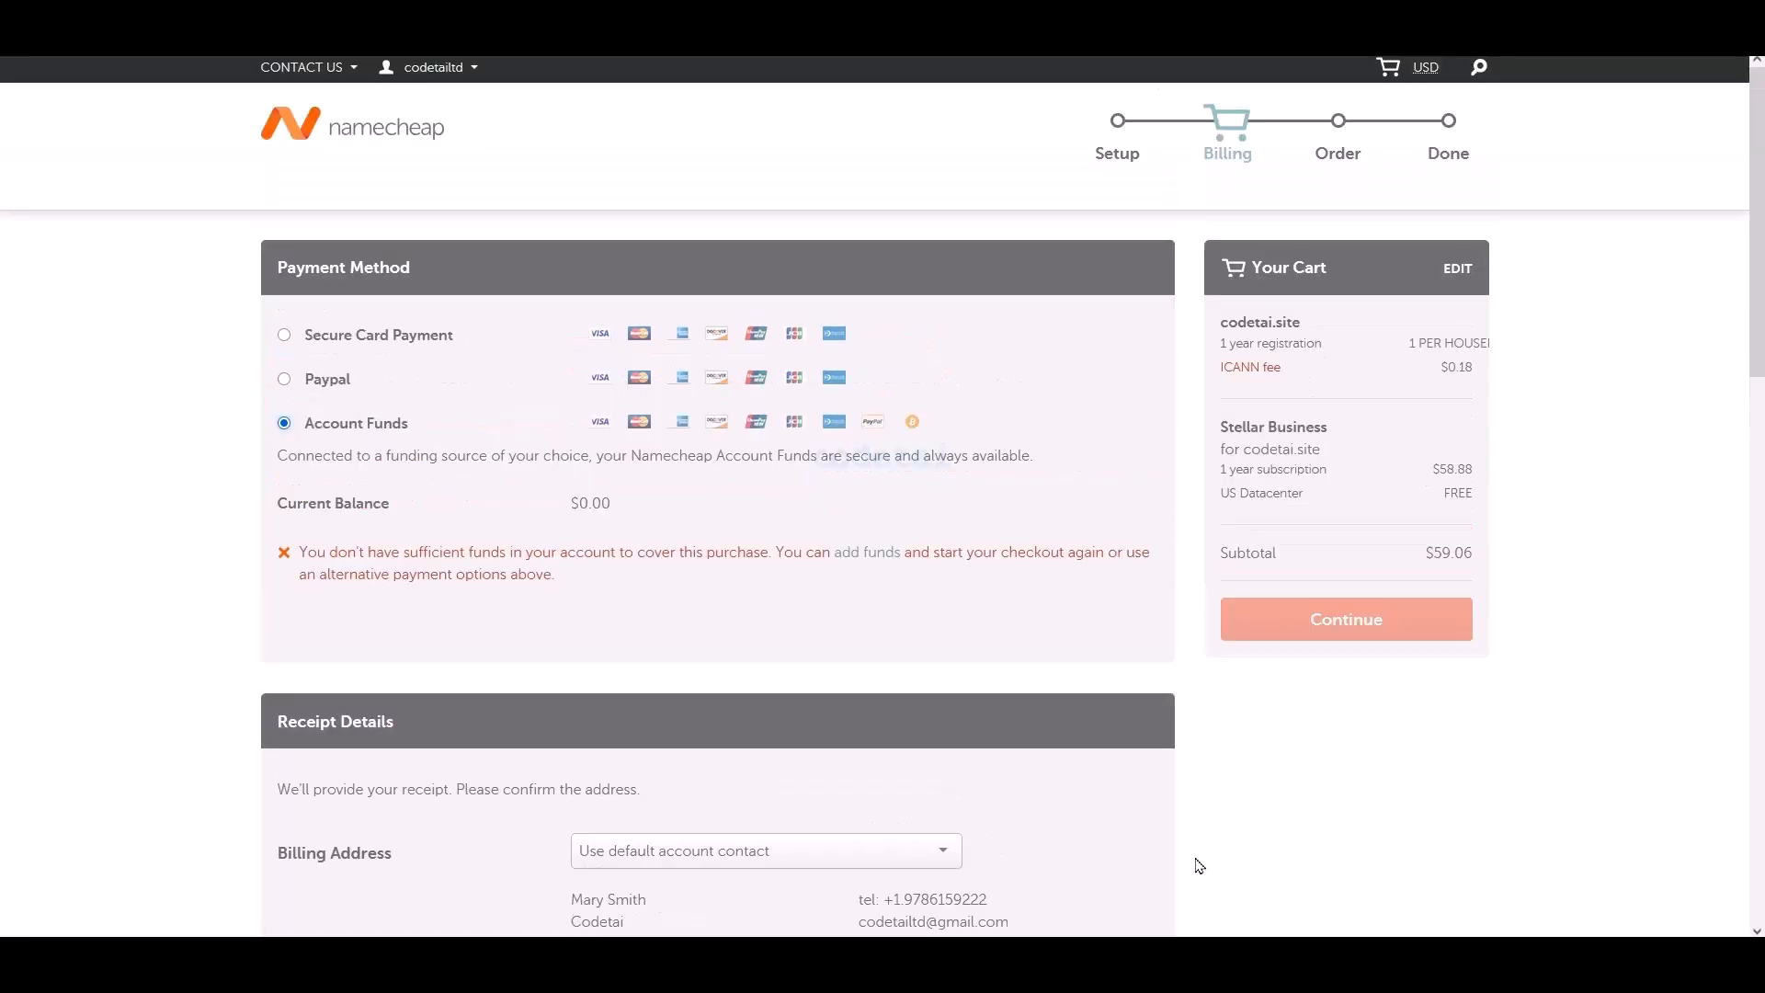
click(282, 338)
scroll(552, 340, down, 2)
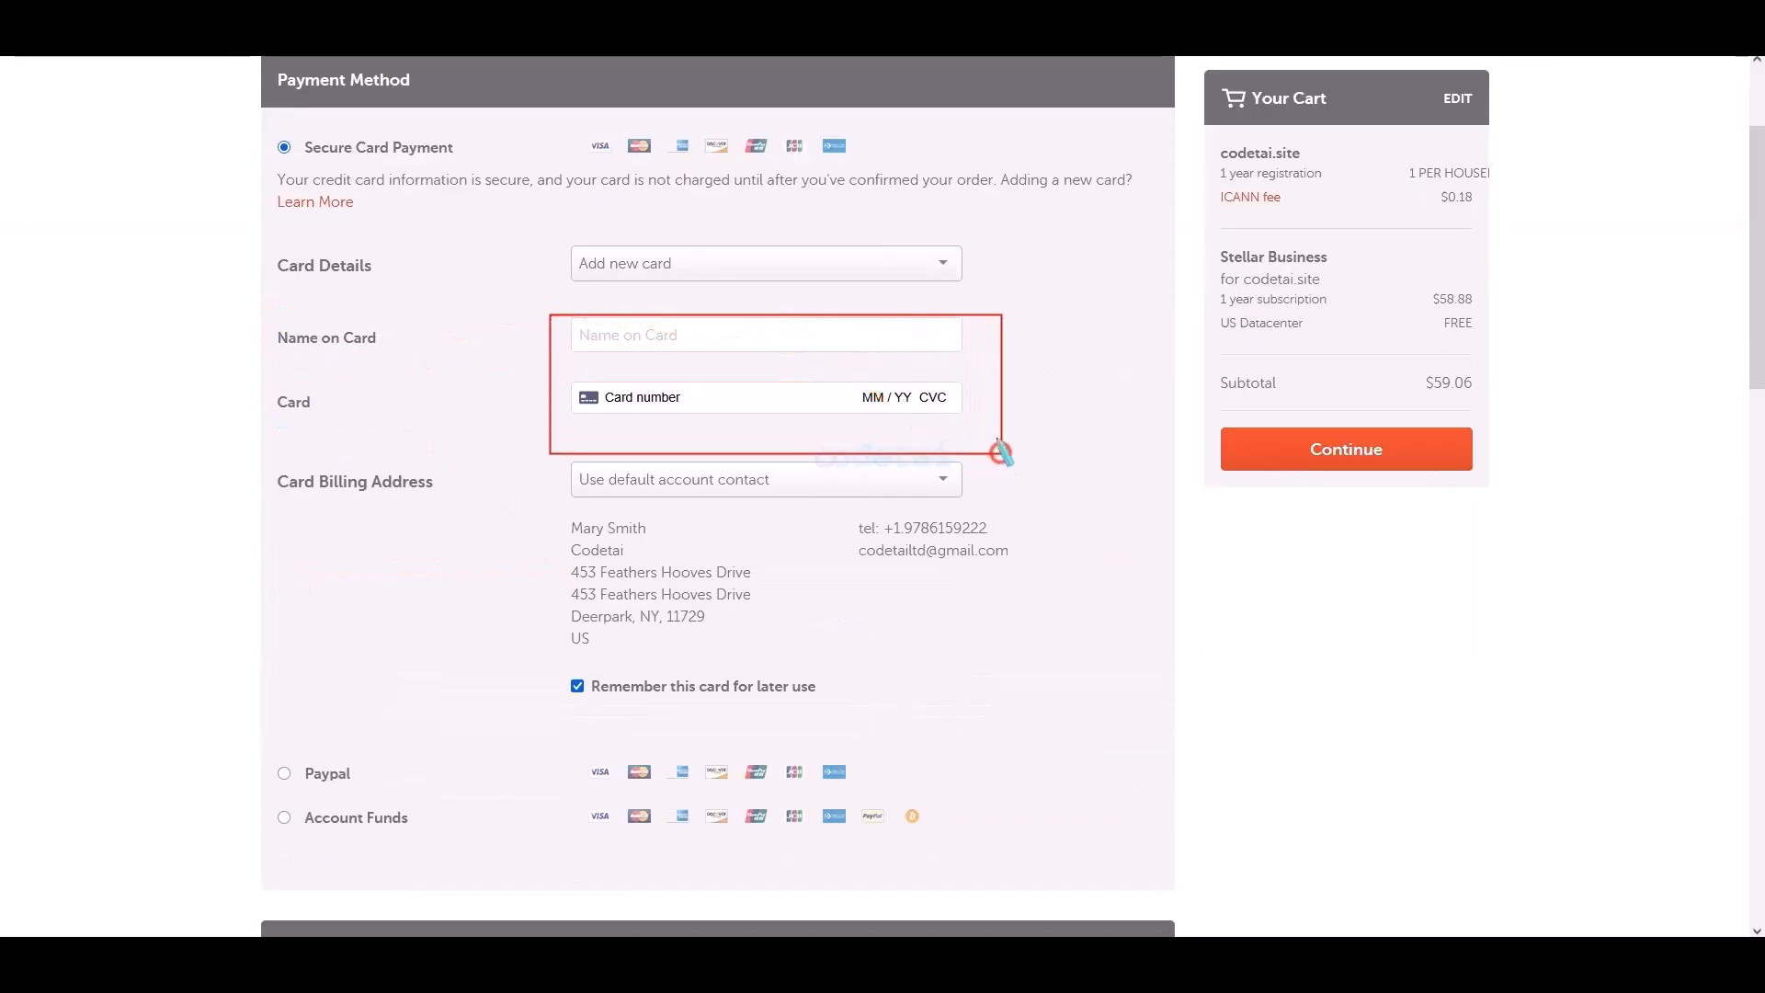
- Enter the card details, save them as default payment settings, and continue to review
click(741, 334)
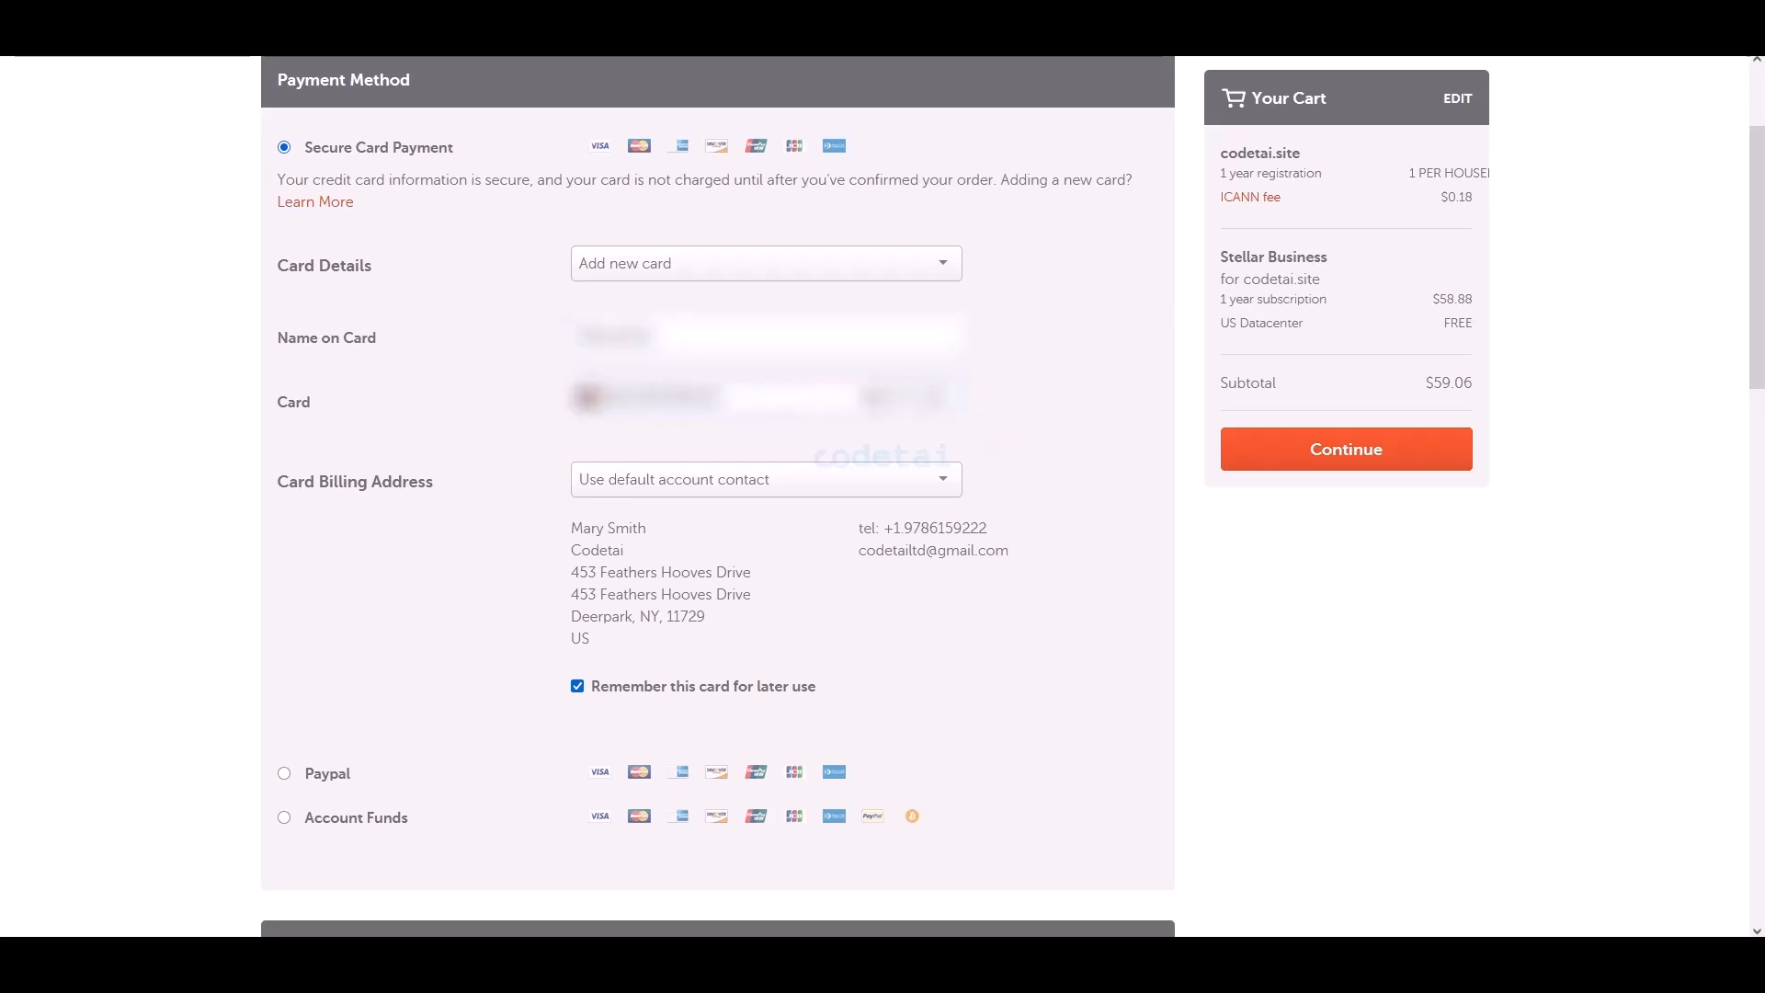
text(1)
scroll(1024, 515, down, 9)
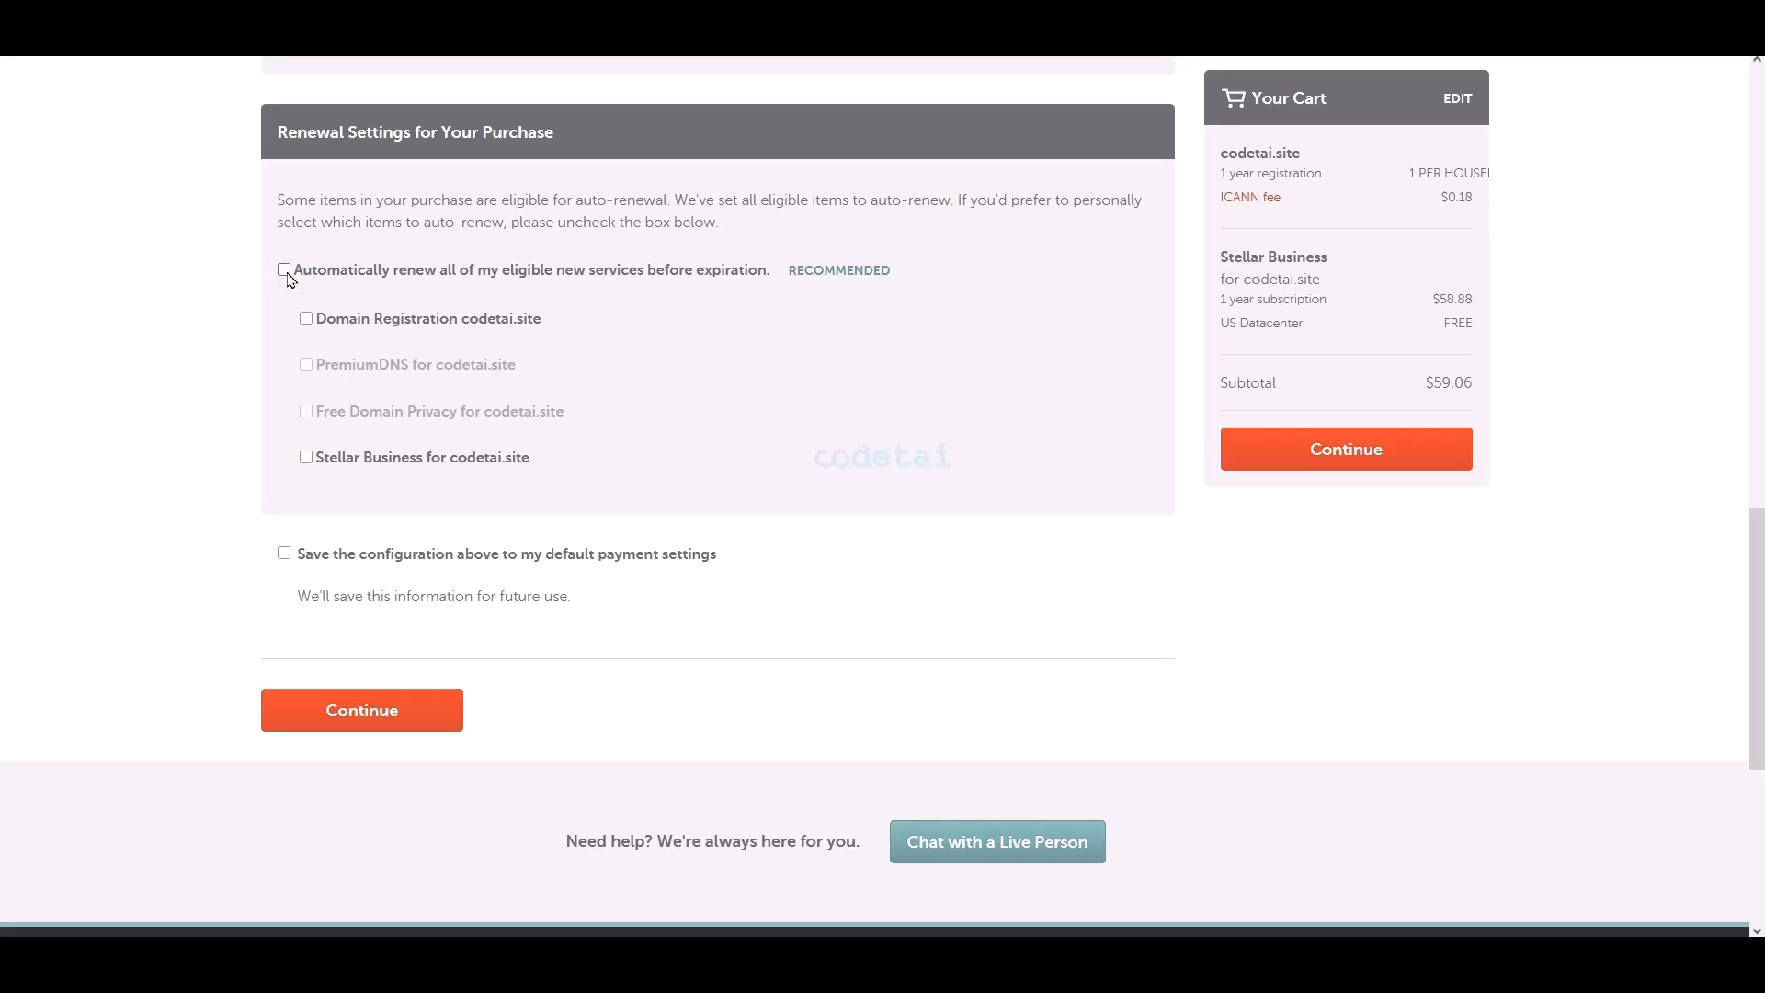
scroll(516, 395, down, 1)
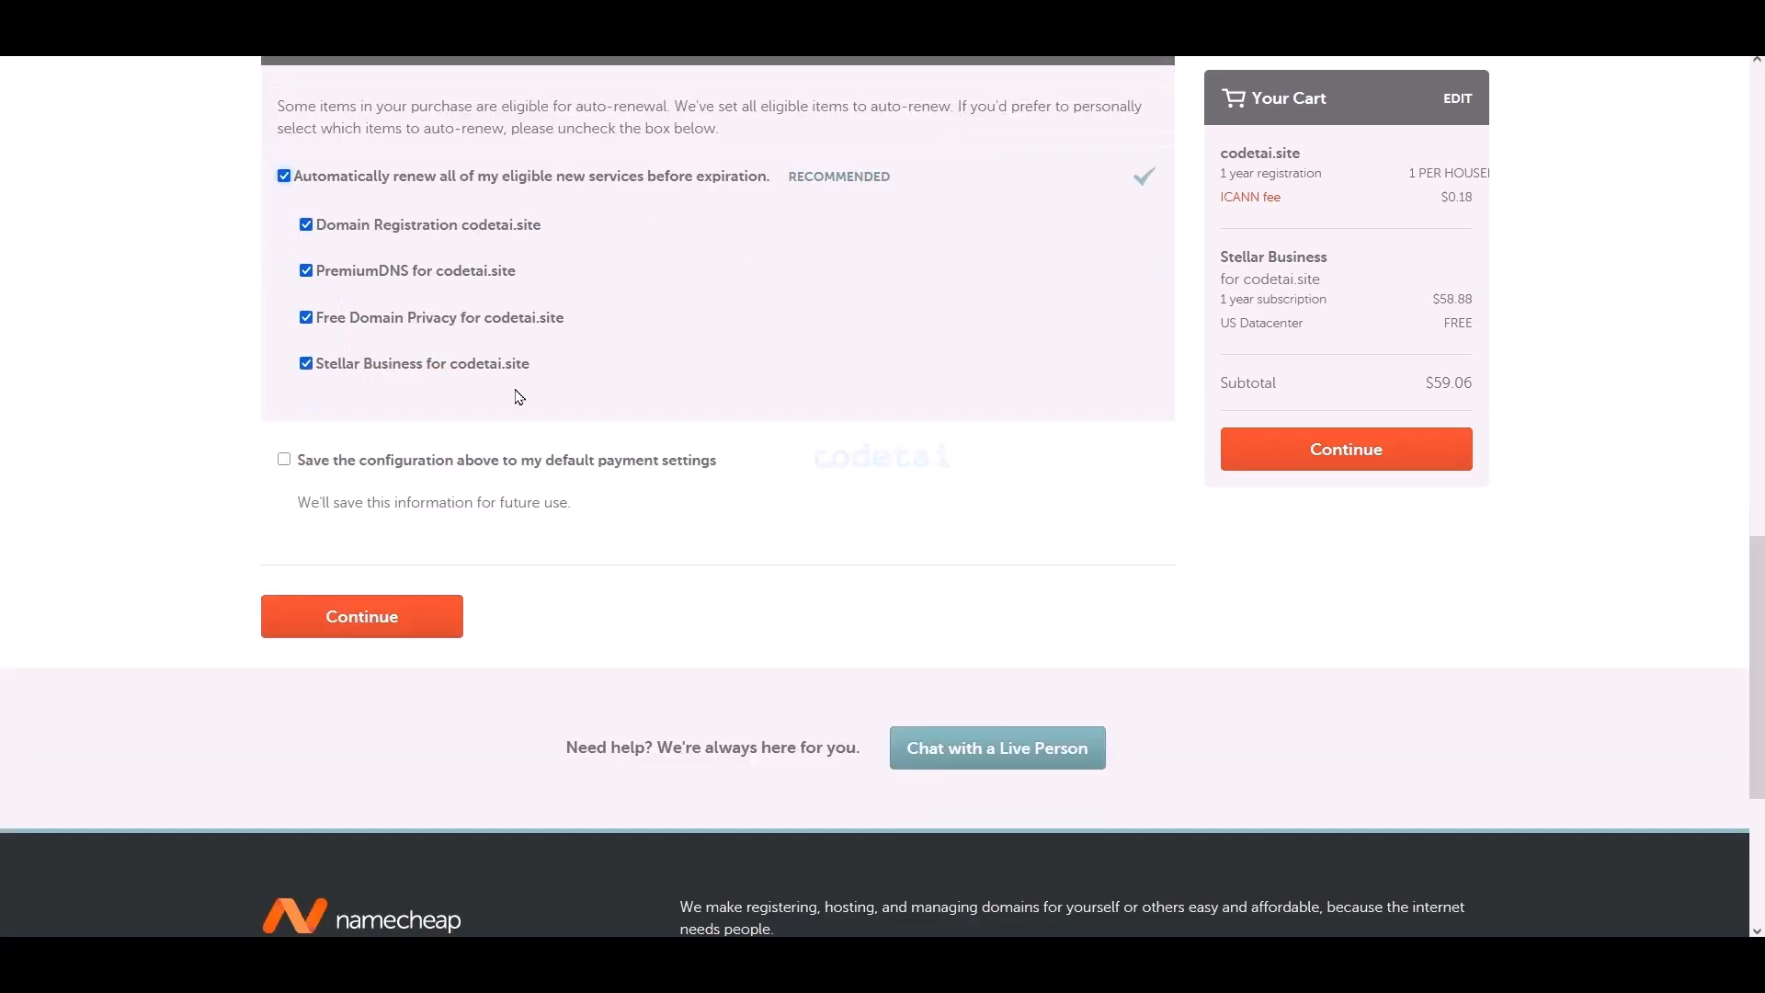
click(282, 460)
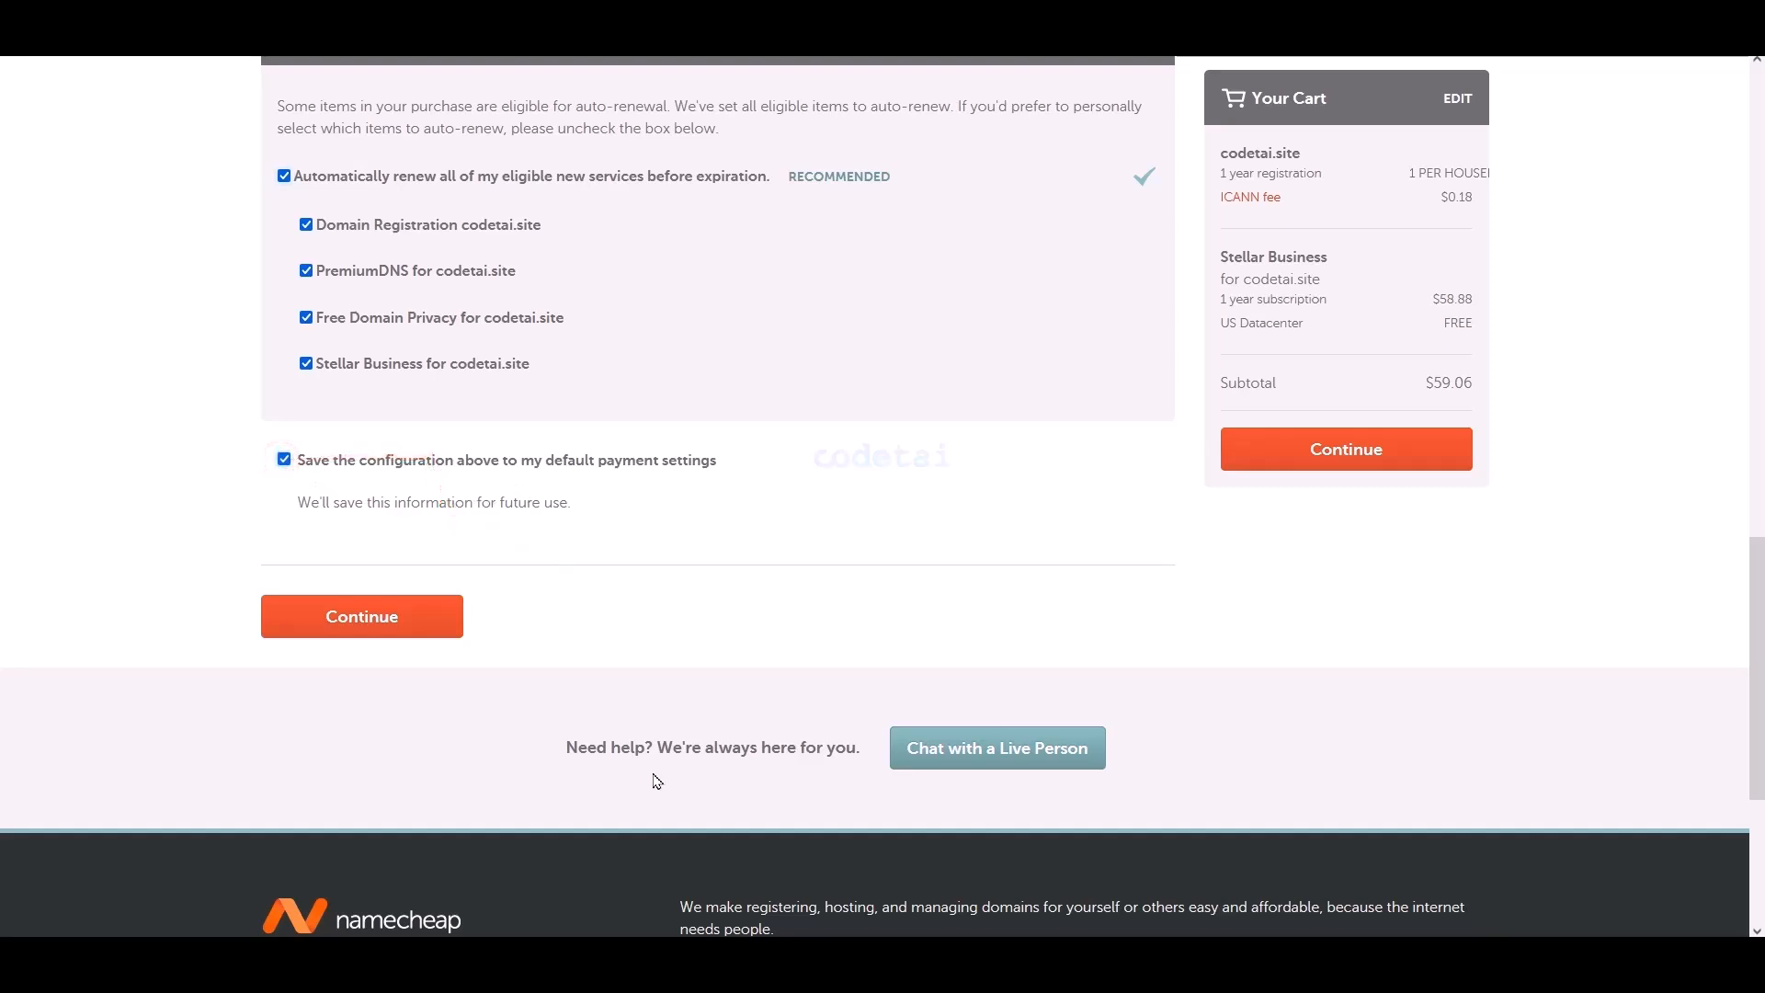
click(373, 622)
- Pay the $59.06 codetai.site and Stellar Business order with Pay Now
scroll(1067, 442, down, 6)
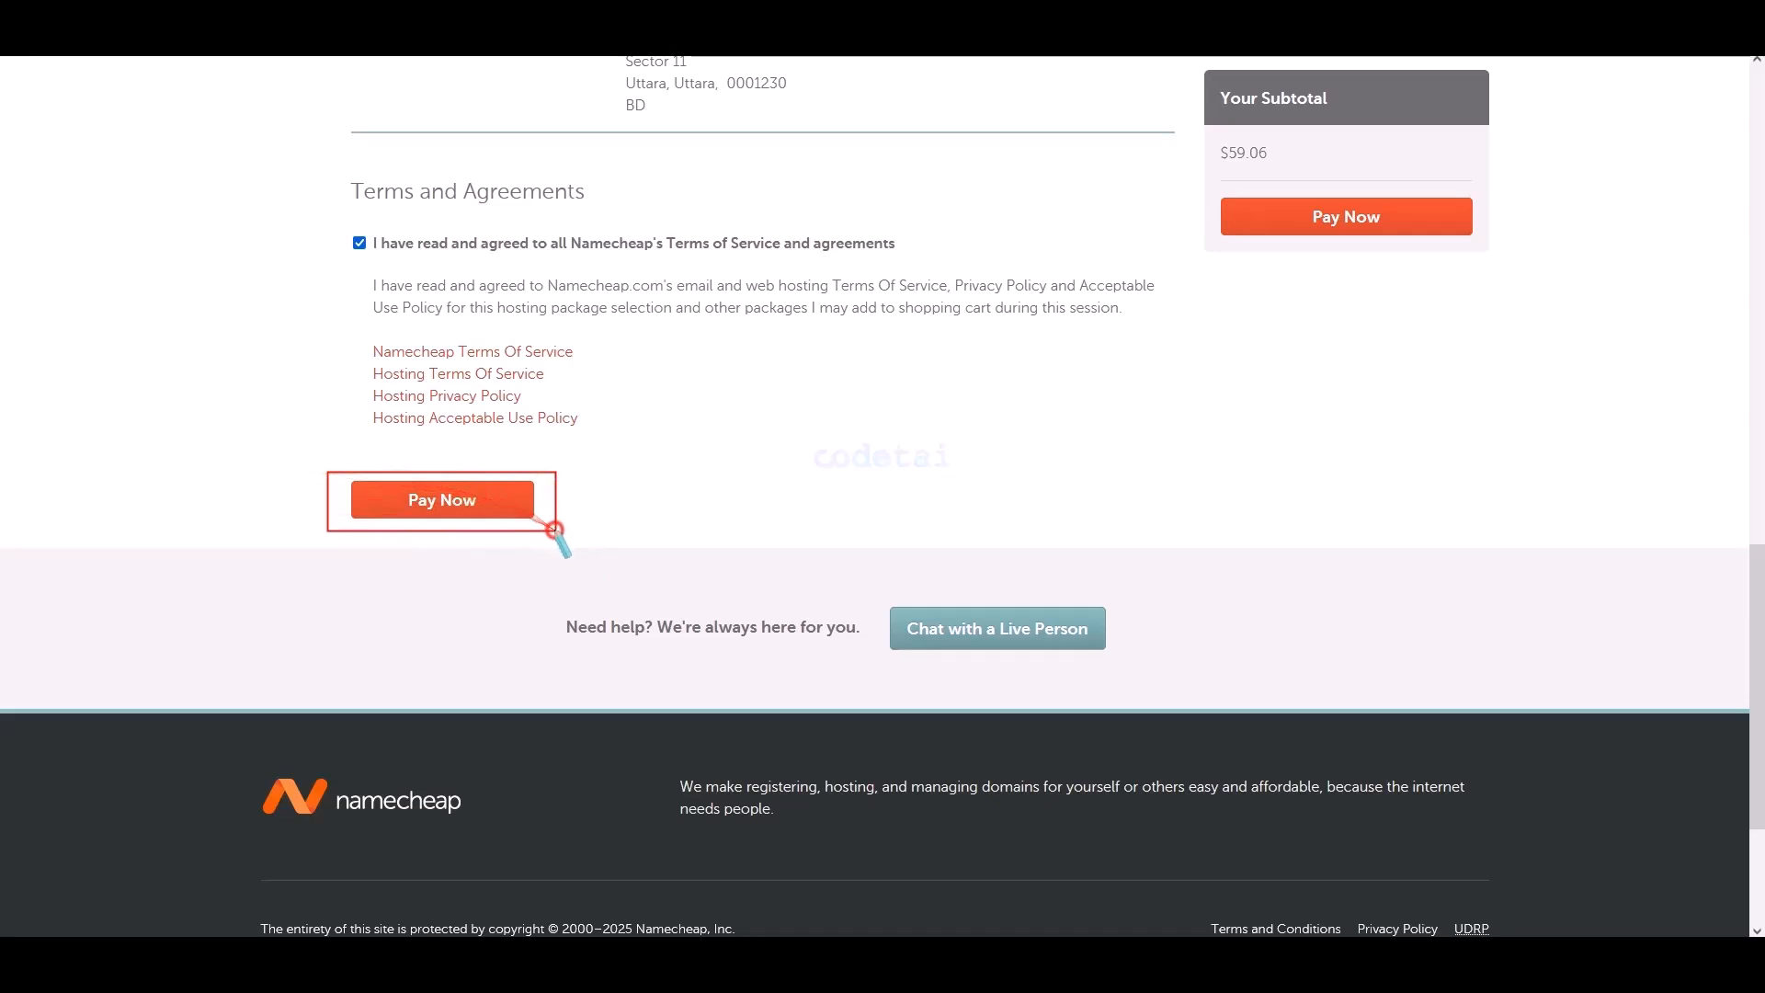
click(474, 499)
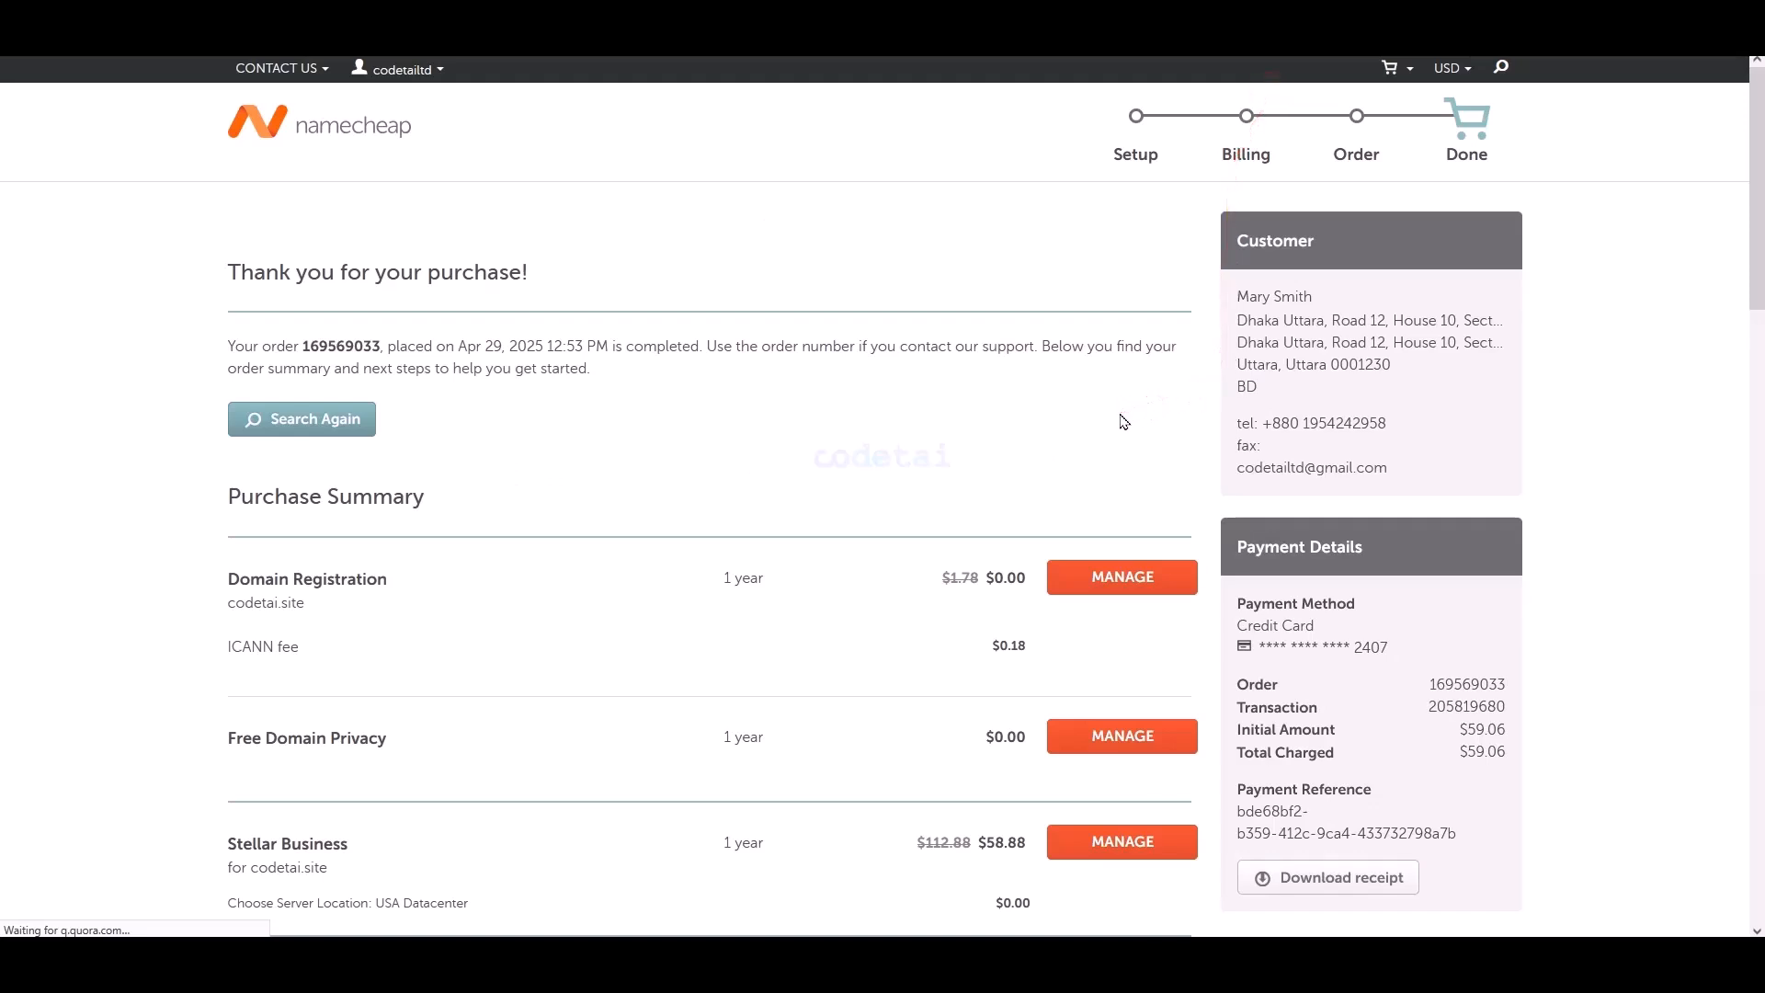
- From the account Dashboard's Hosting List, open cPanel for the codetai.site hosting
scroll(1119, 421, down, 4)
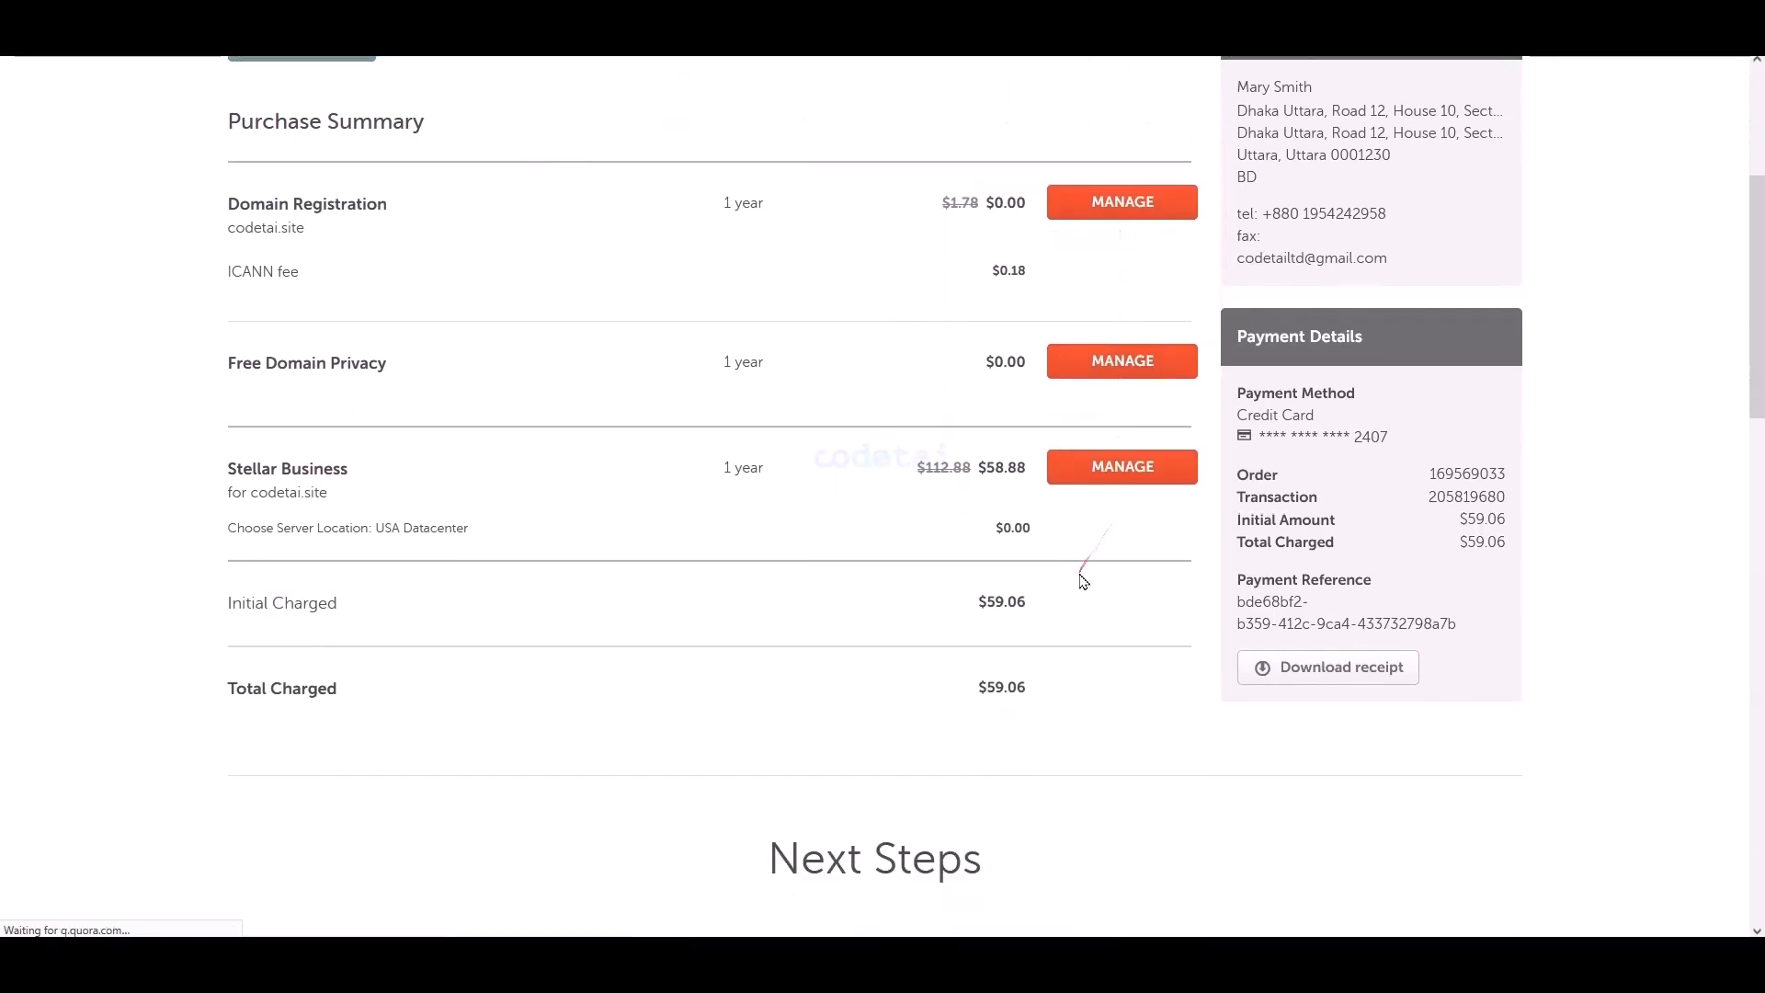
scroll(1083, 581, down, 6)
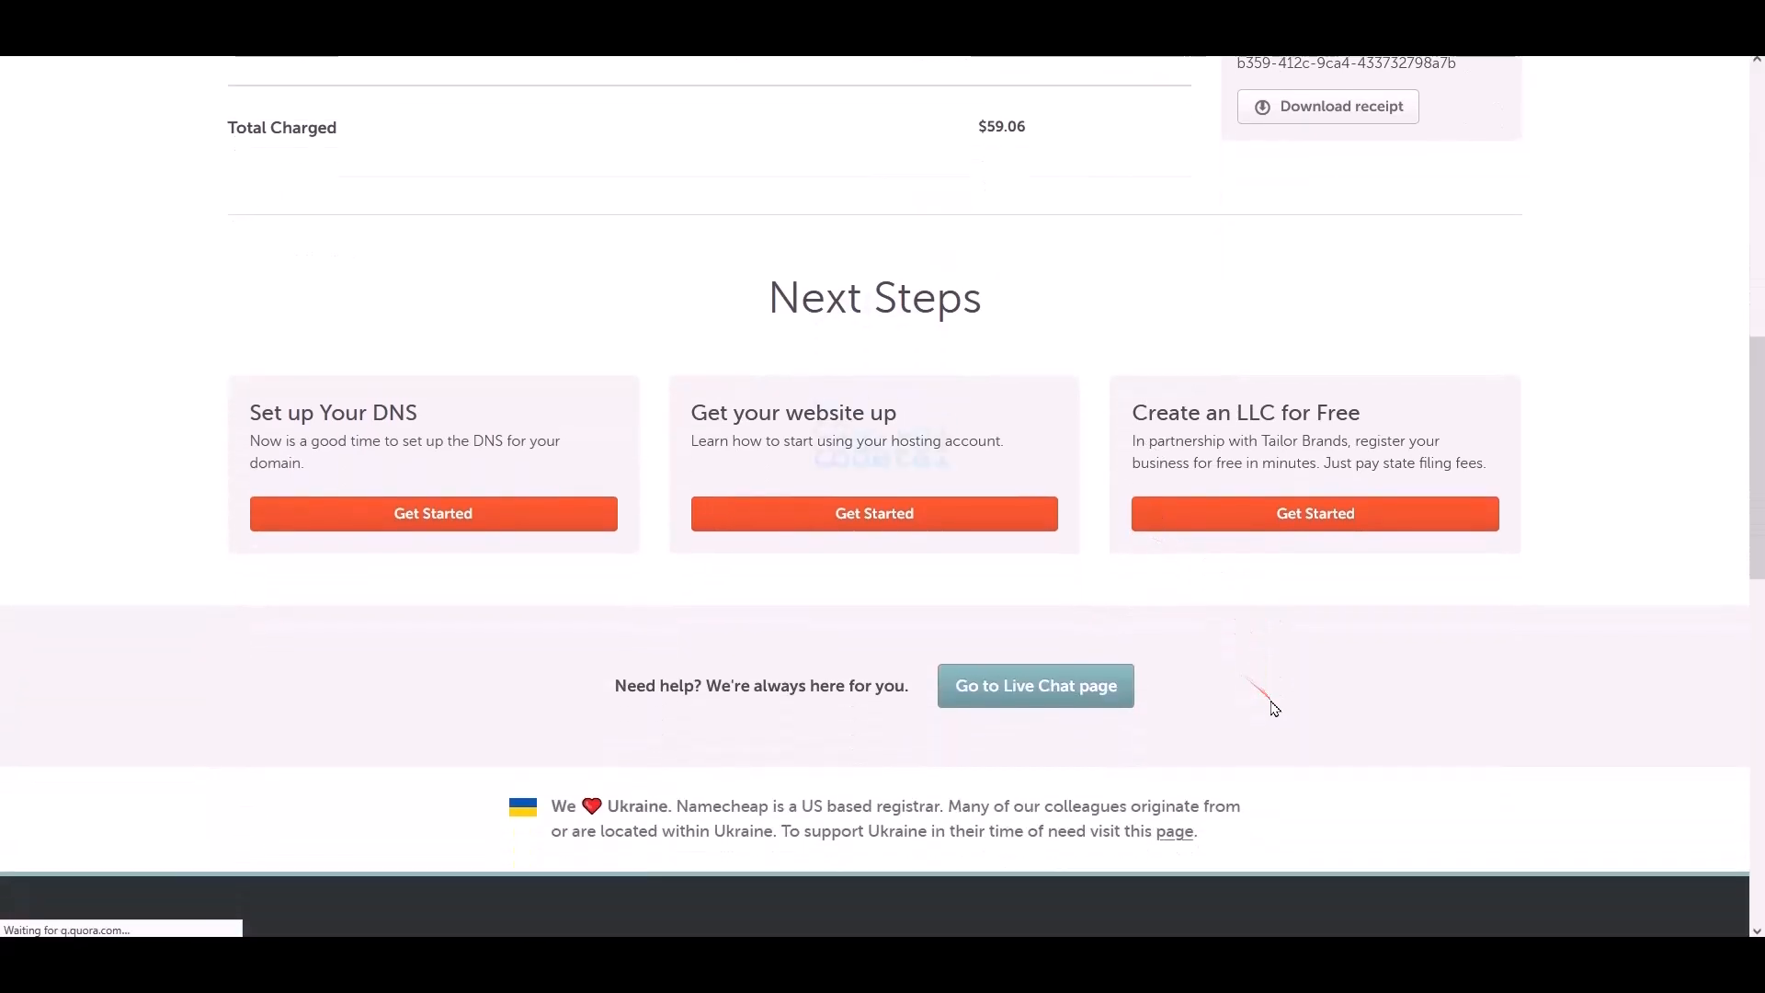
click(599, 409)
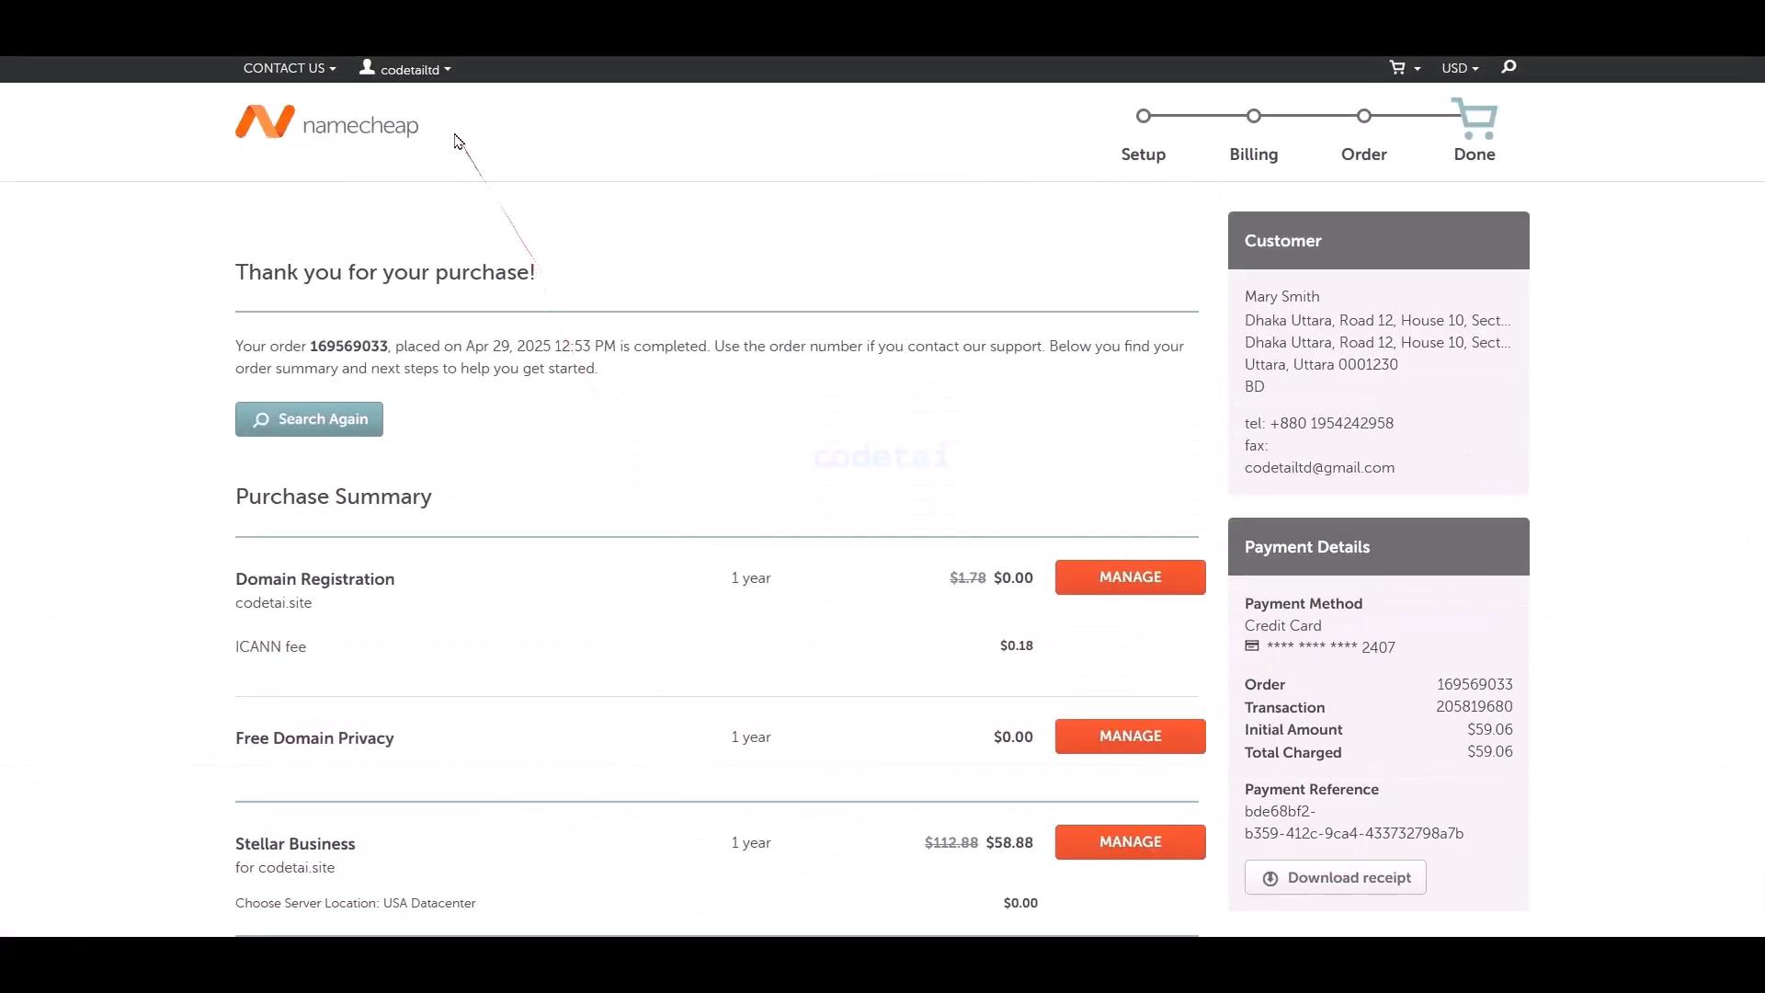
click(414, 70)
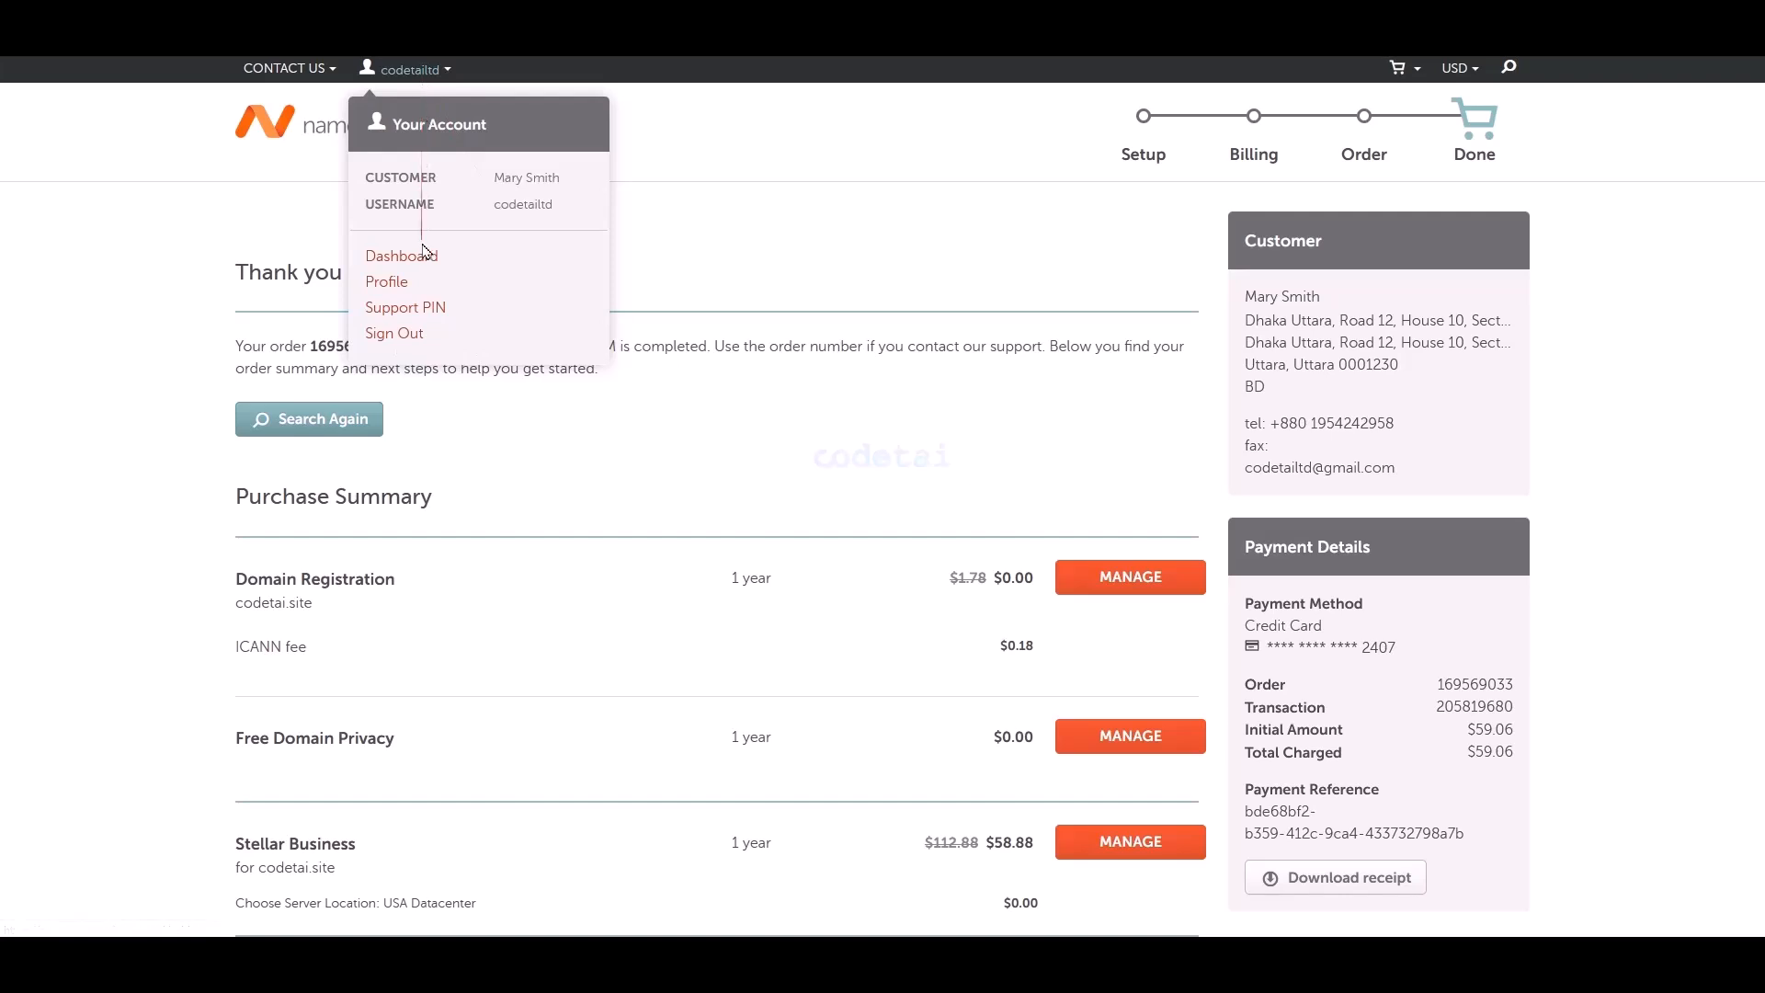
click(423, 257)
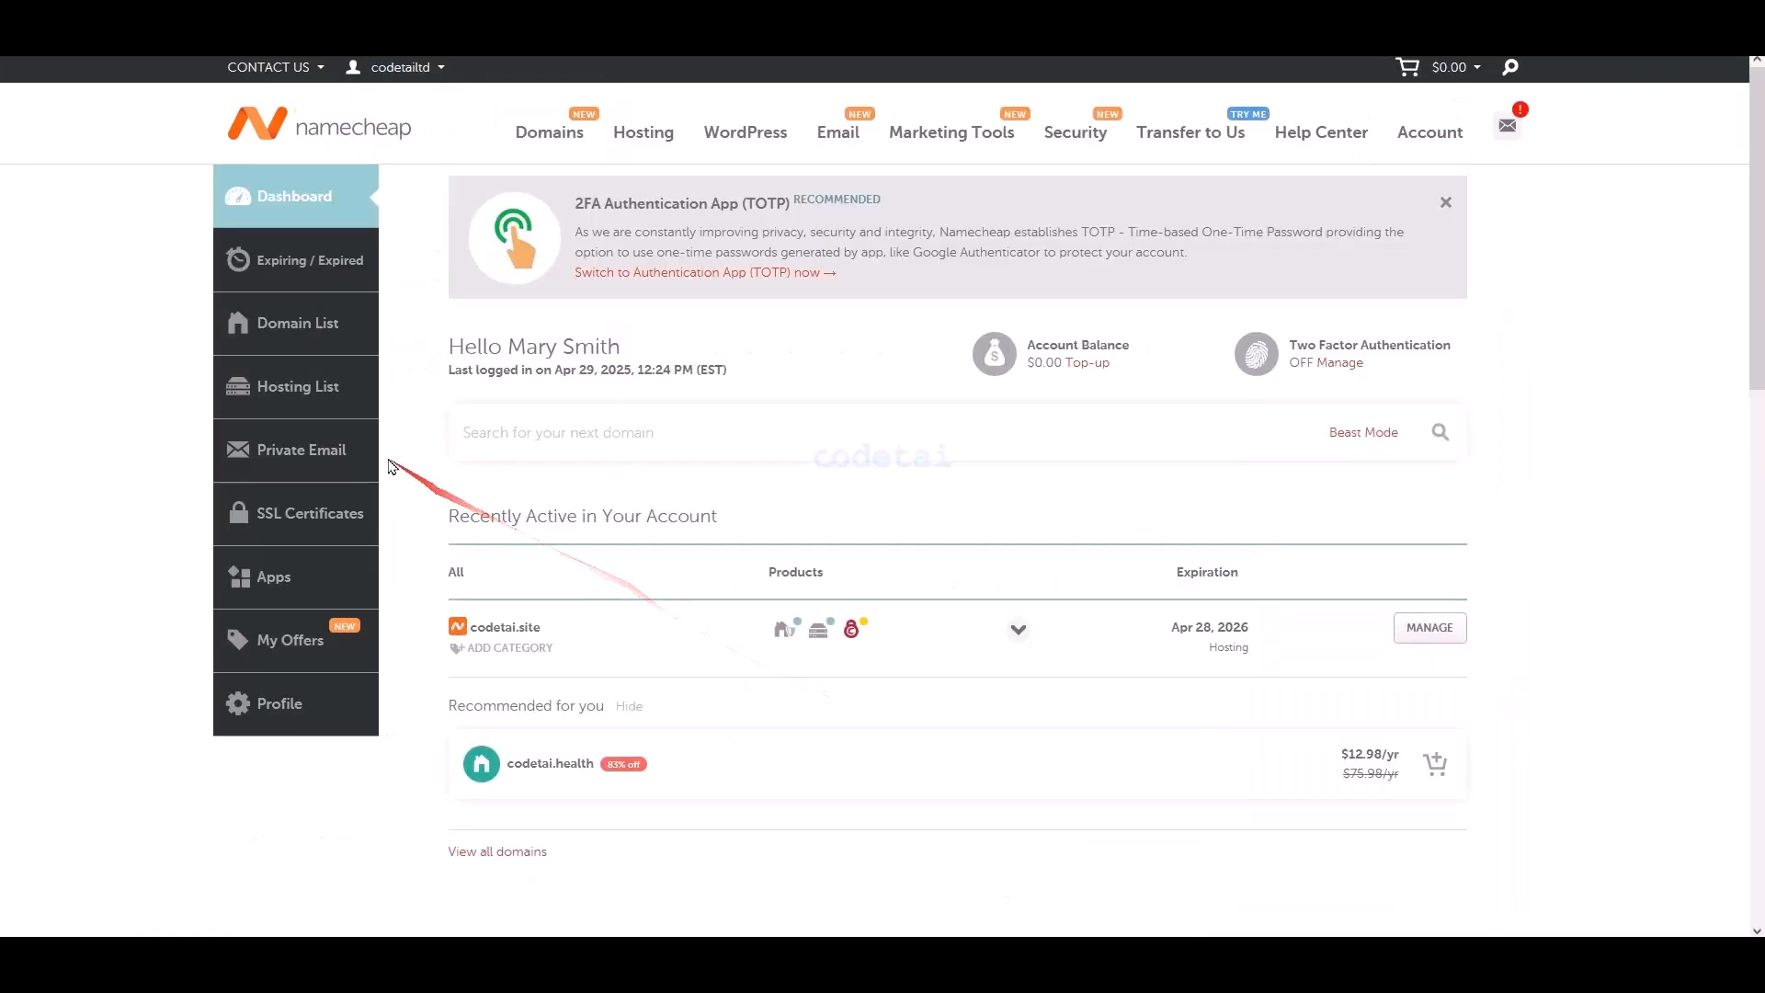
click(302, 388)
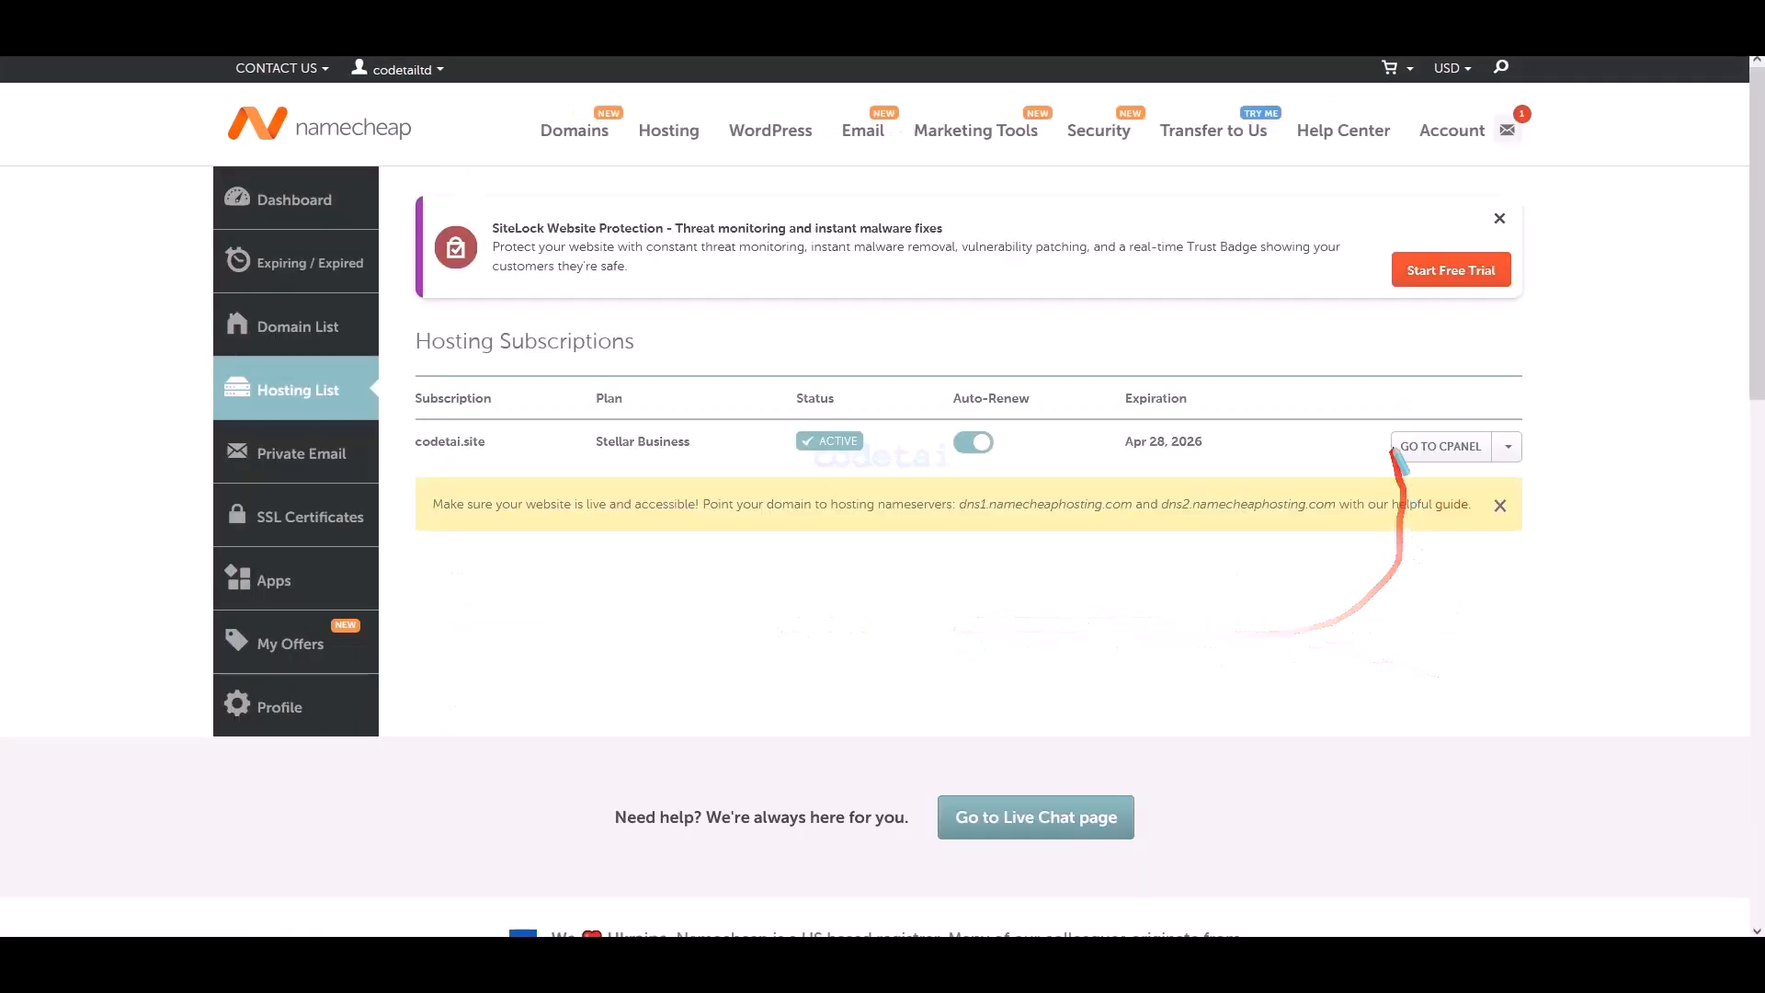
drag(1377, 424, 1547, 464)
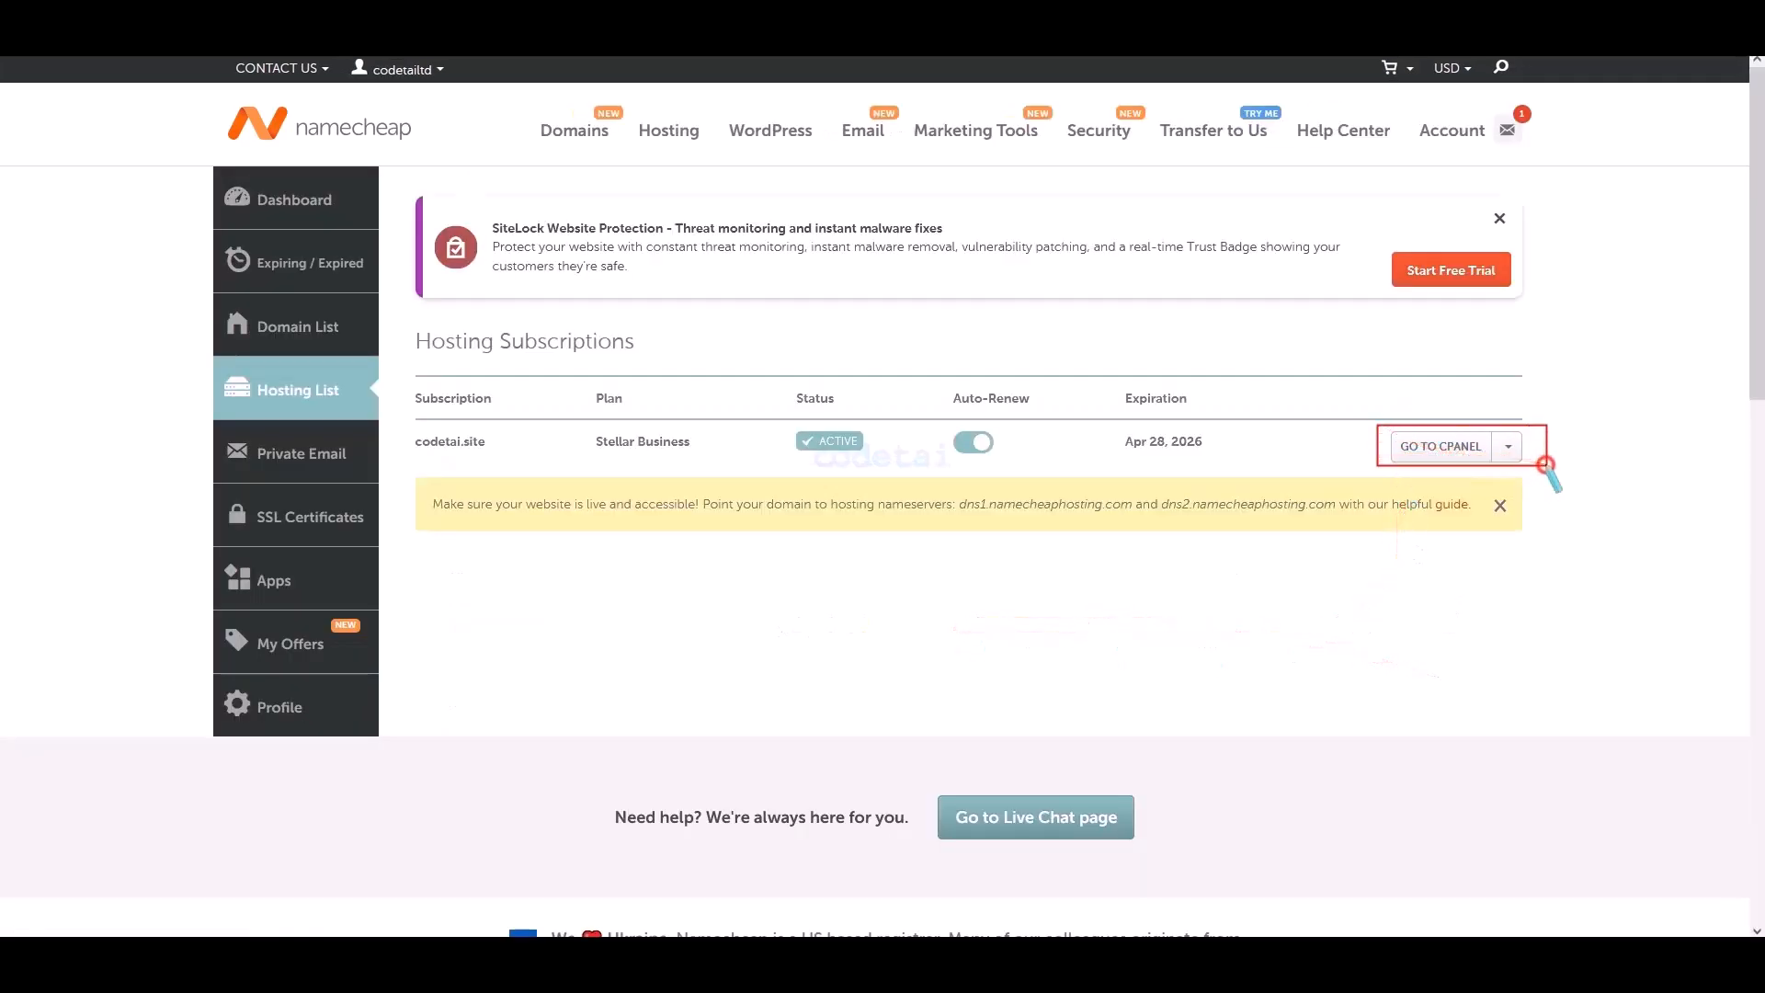
click(1433, 451)
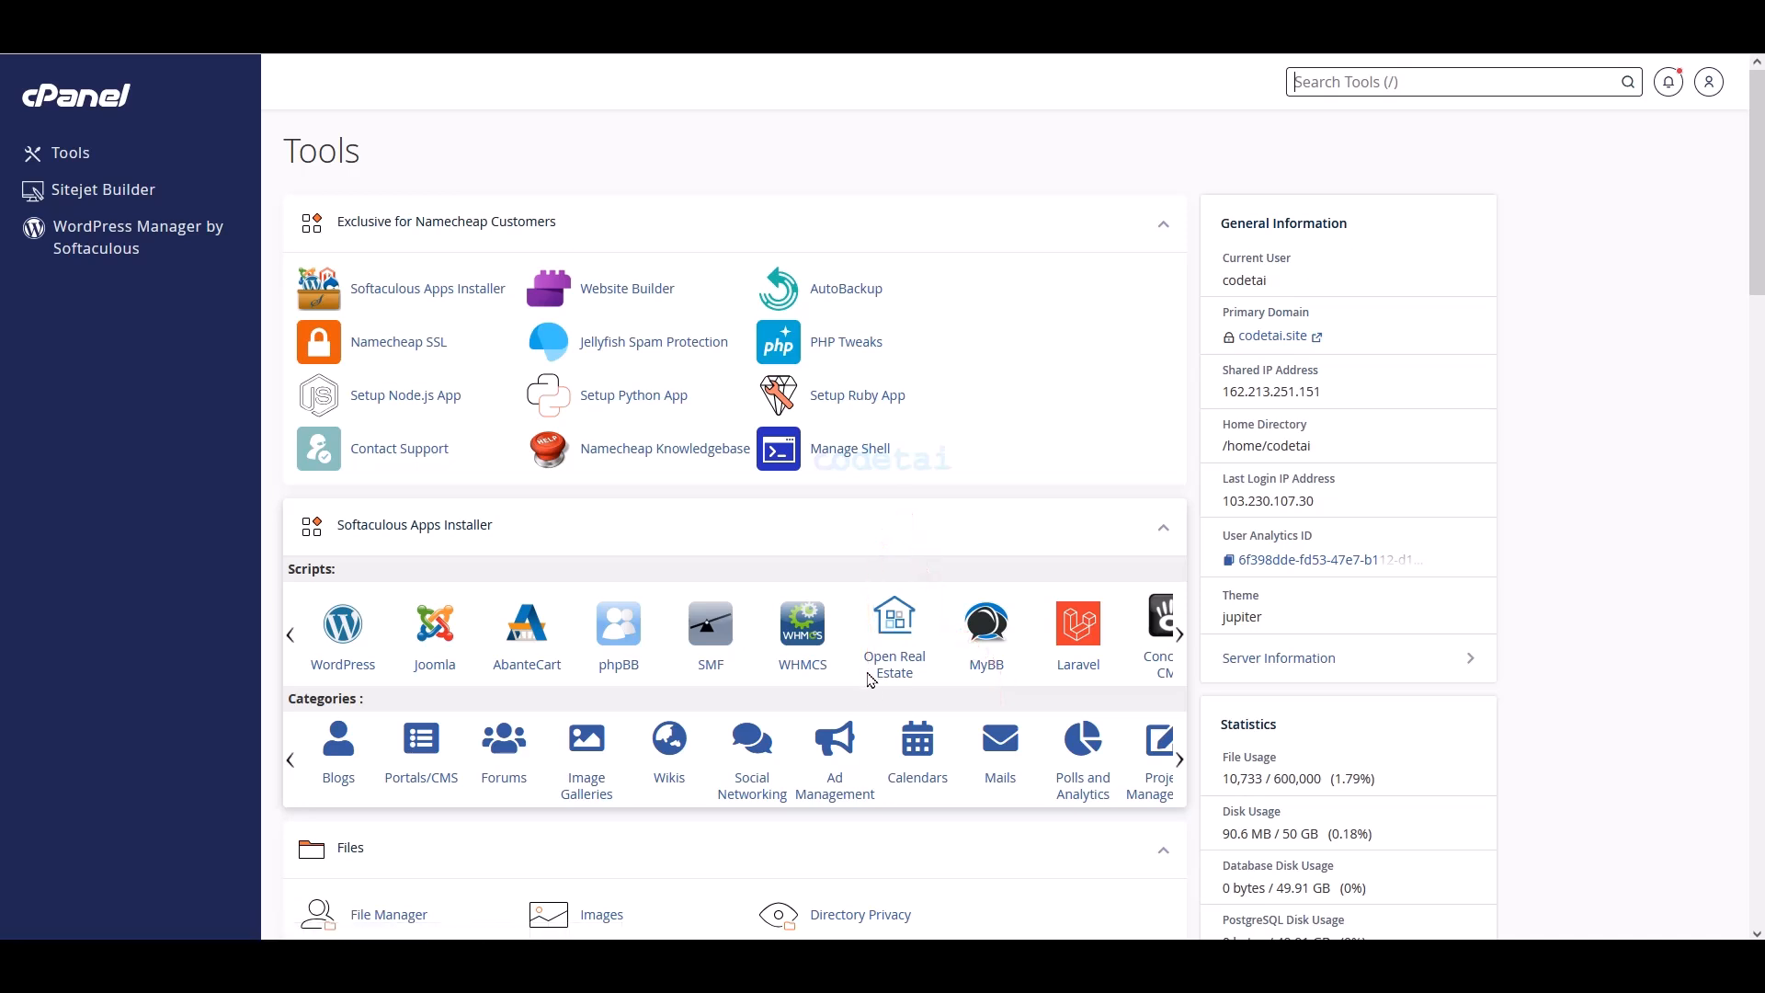
scroll(870, 680, down, 1)
scroll(899, 718, up, 1)
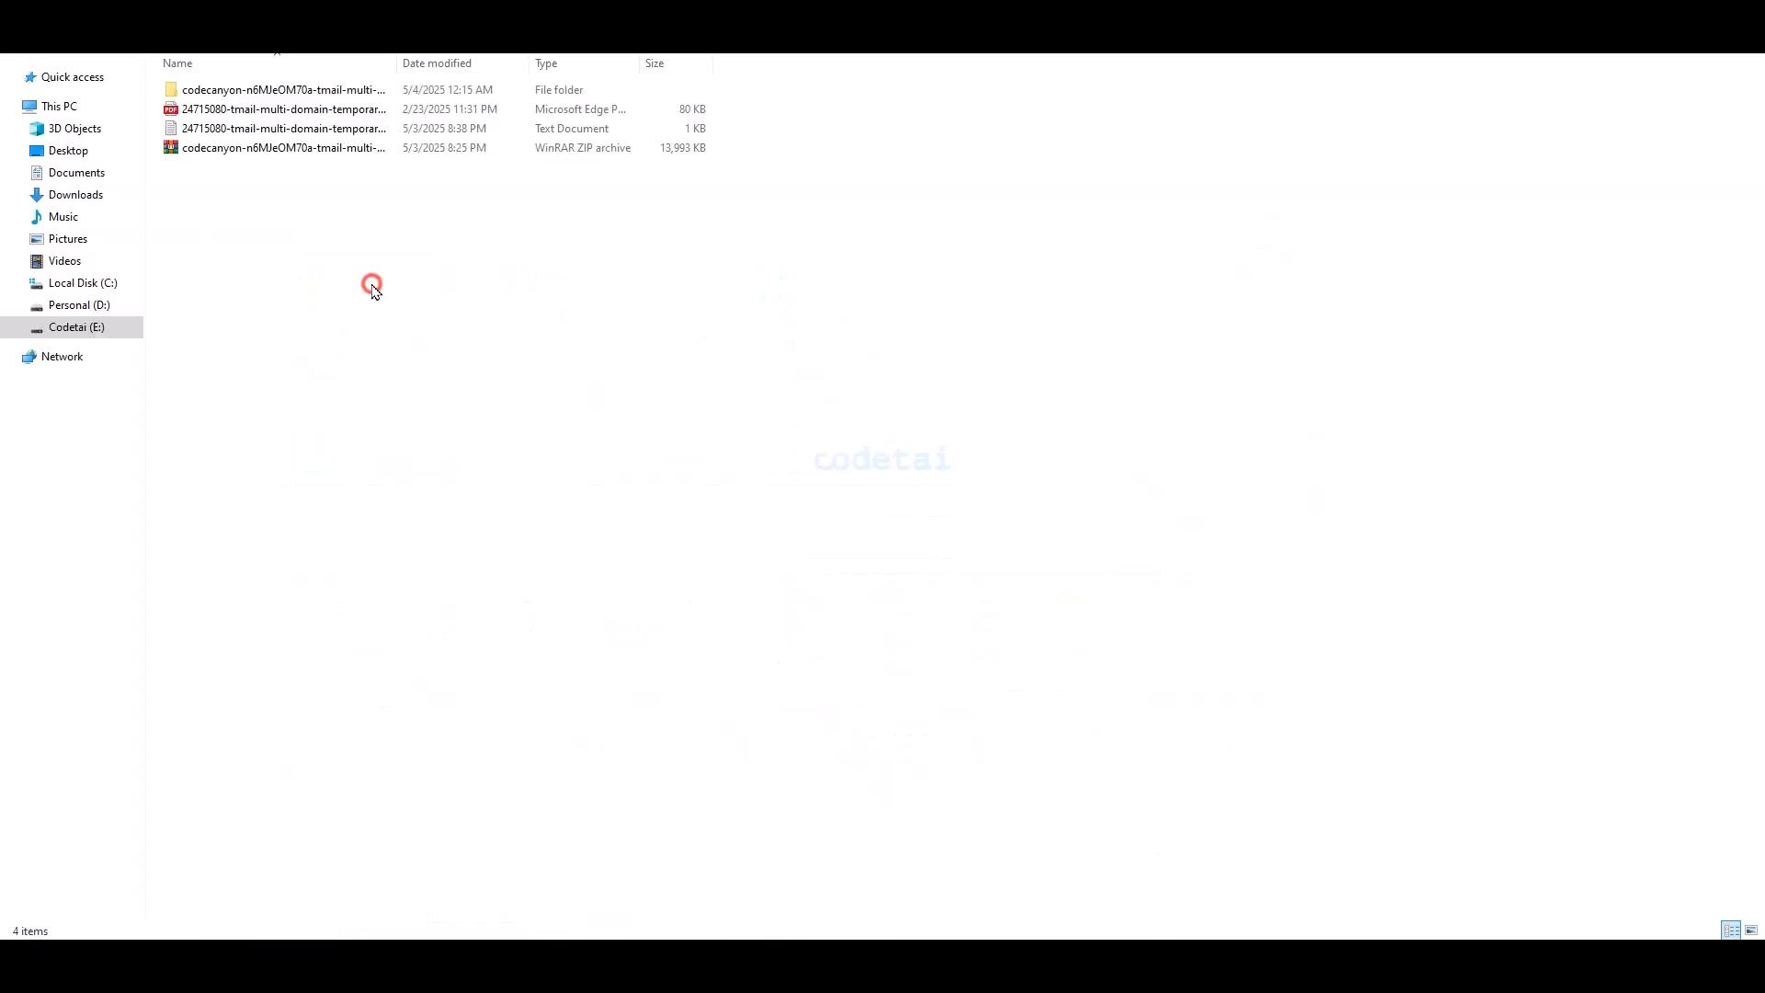
- Open the documentation URL from TMail's Readme and view the requirements: PHP >= 8.2, MySQL >= 5.6
double_click(303, 90)
double_click(260, 127)
drag(970, 283, 768, 303)
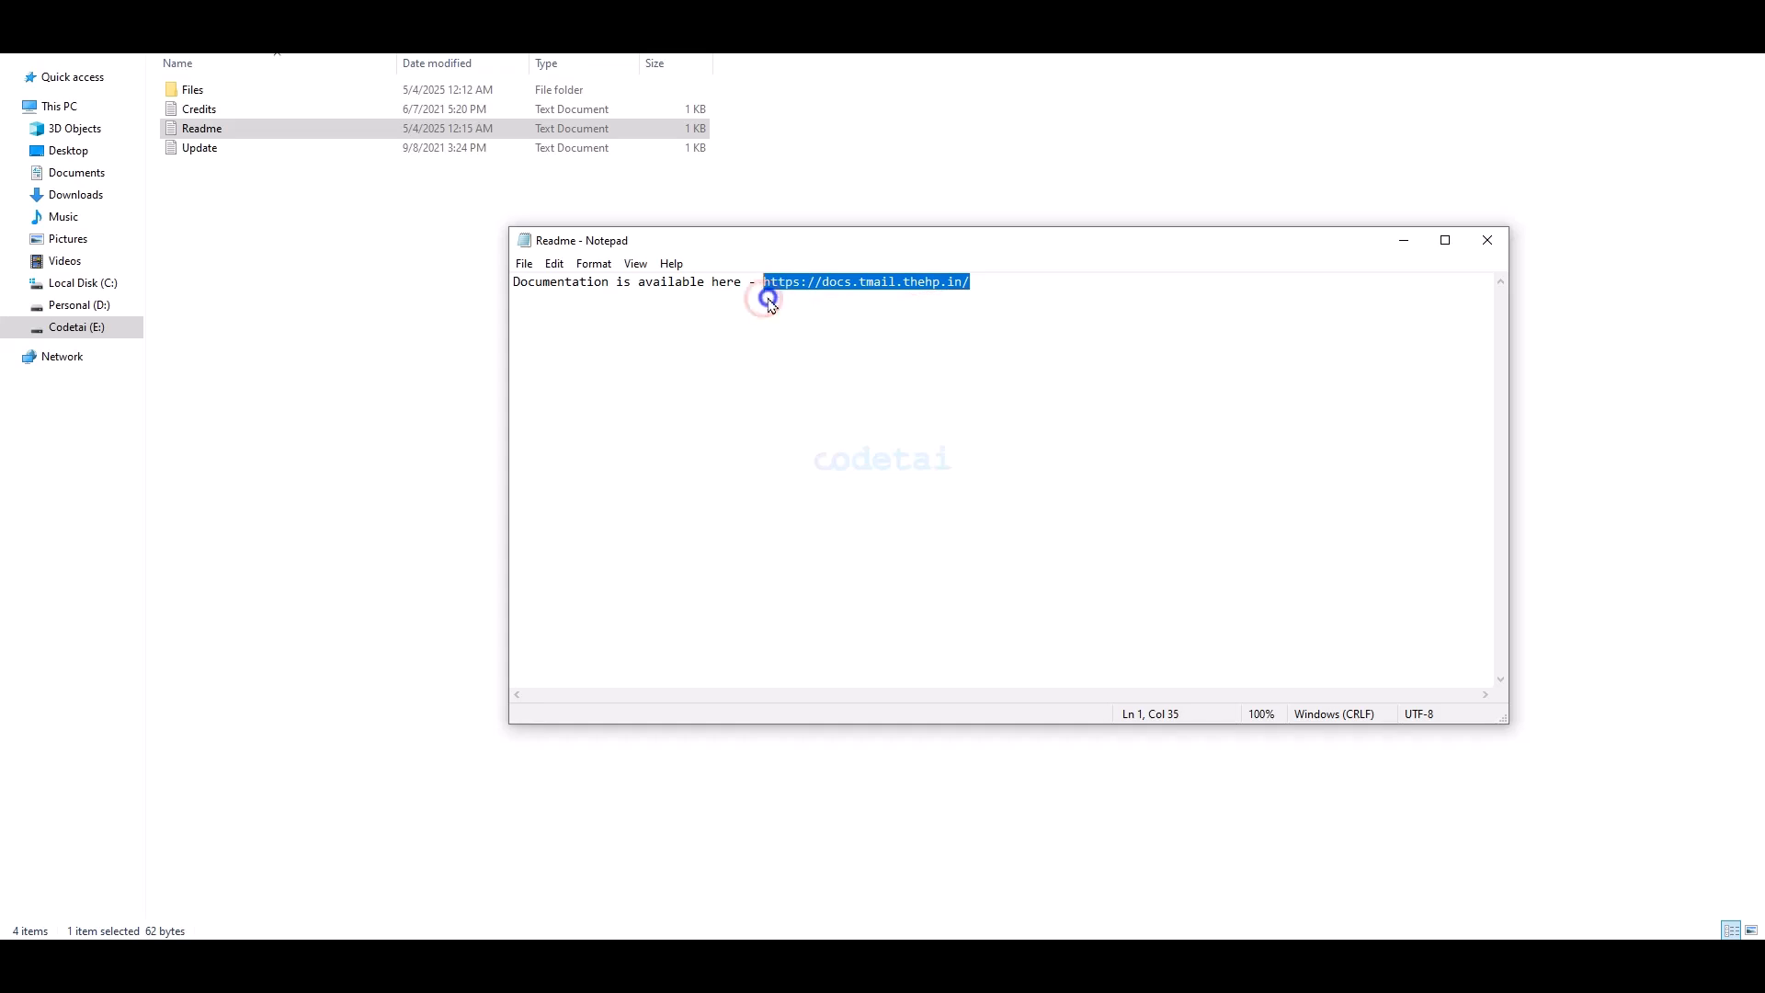
right_click(769, 304)
click(809, 357)
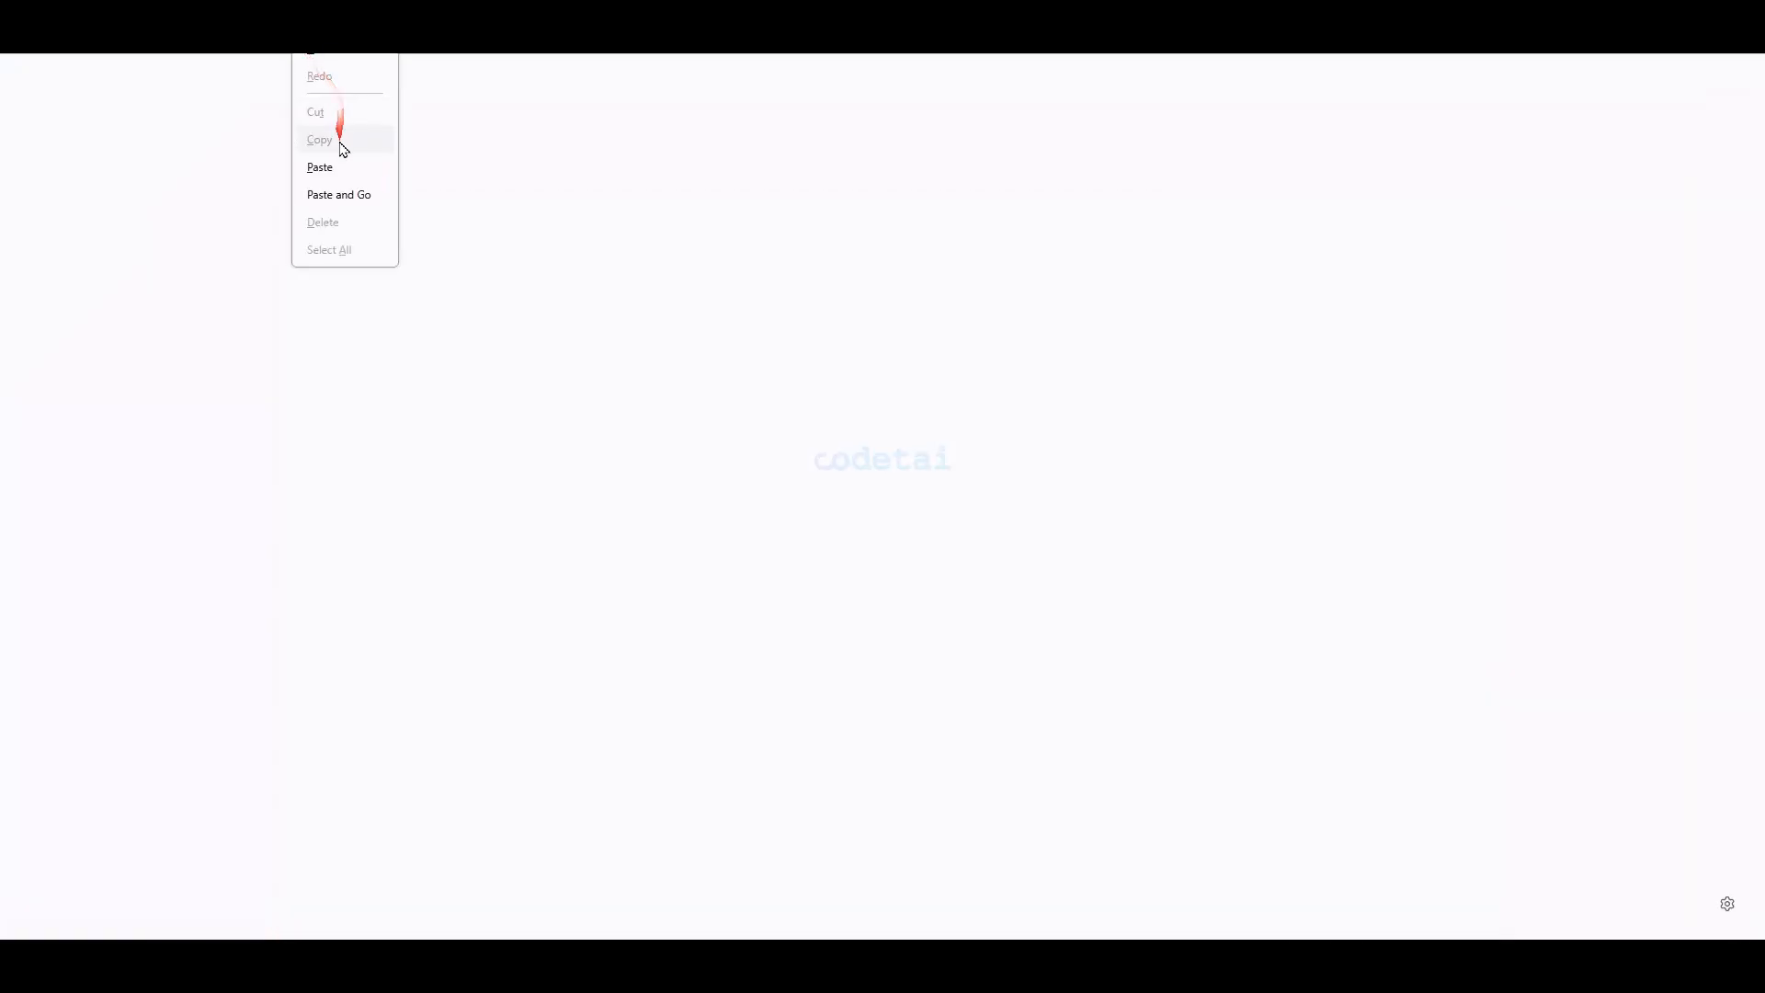
click(339, 158)
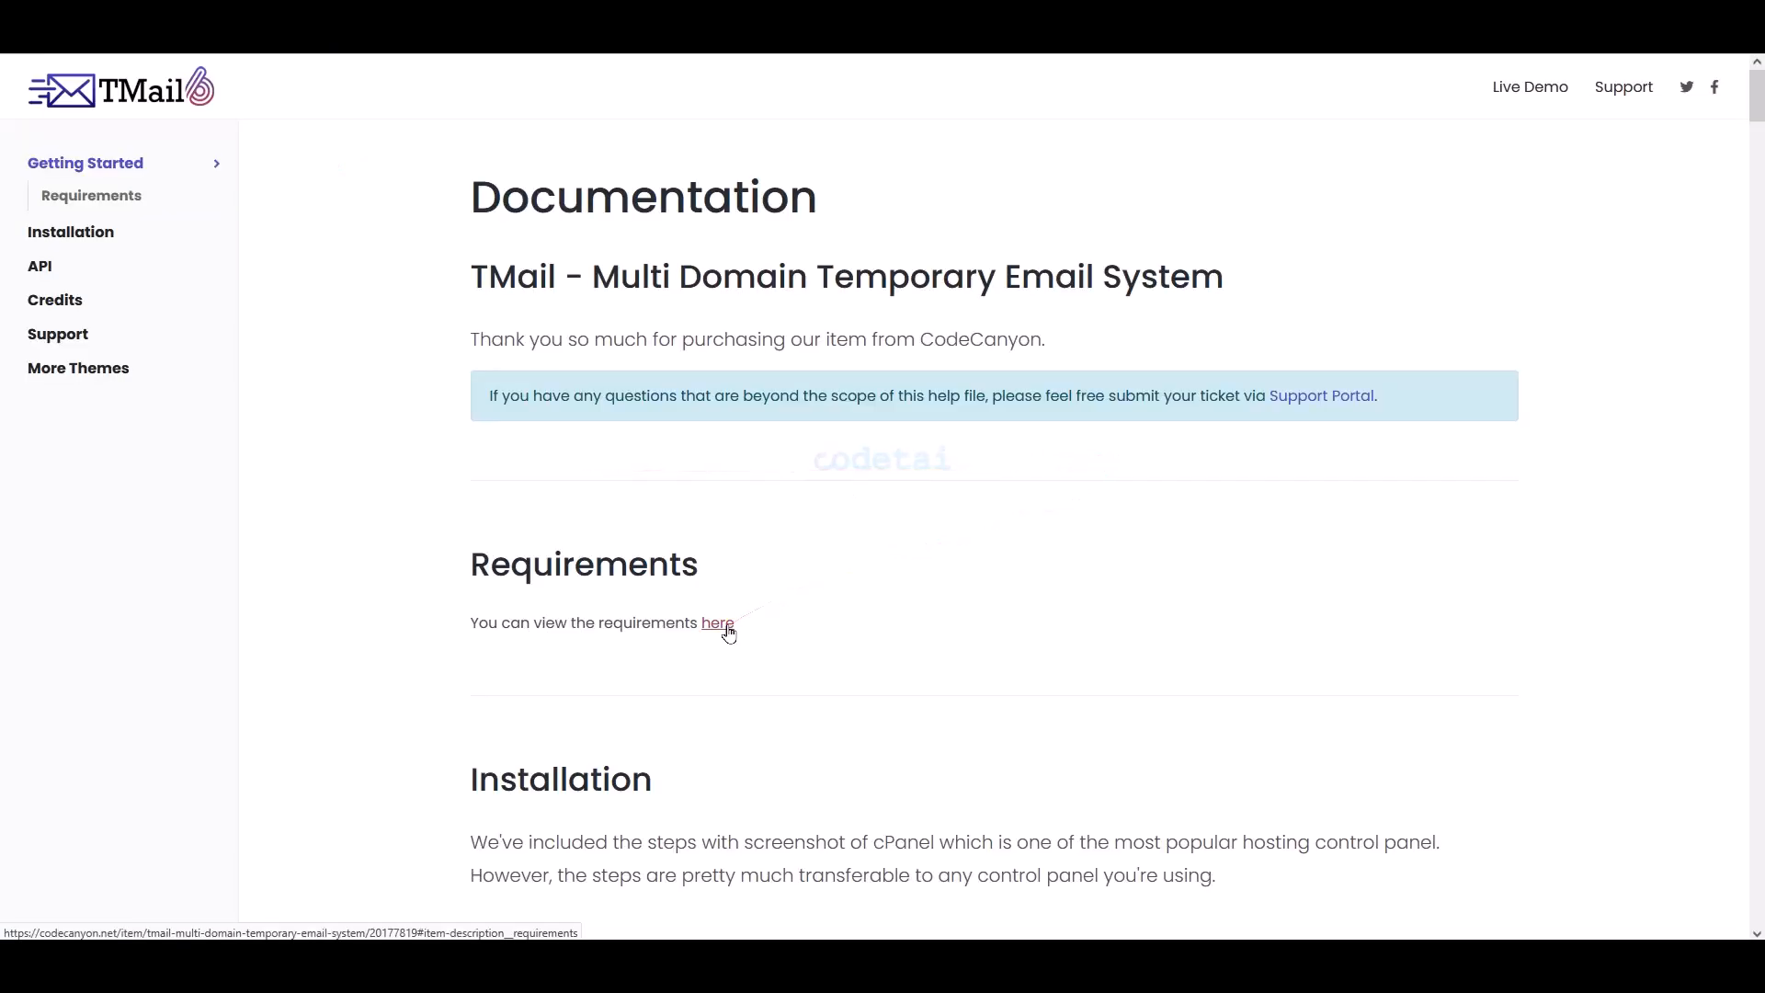
click(725, 629)
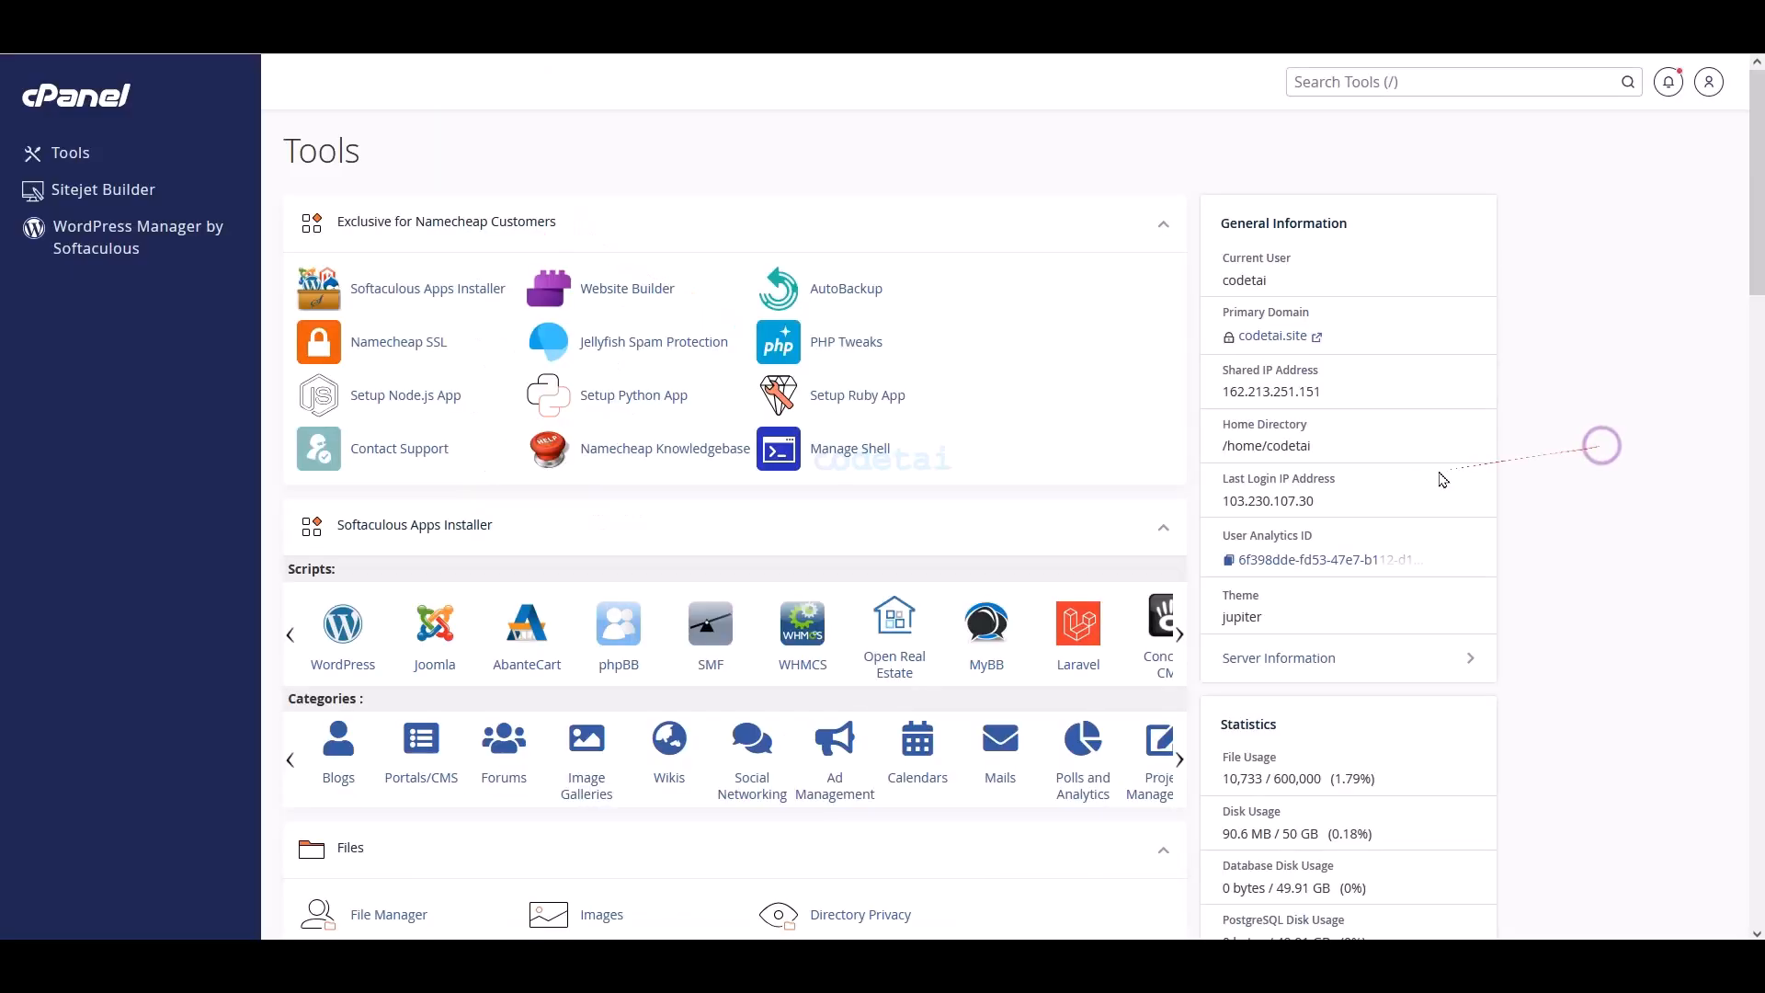
- In PHP Tweaks, switch codetai.site to PHP 8.2, review its extensions, and return to Tools
drag(821, 346, 898, 365)
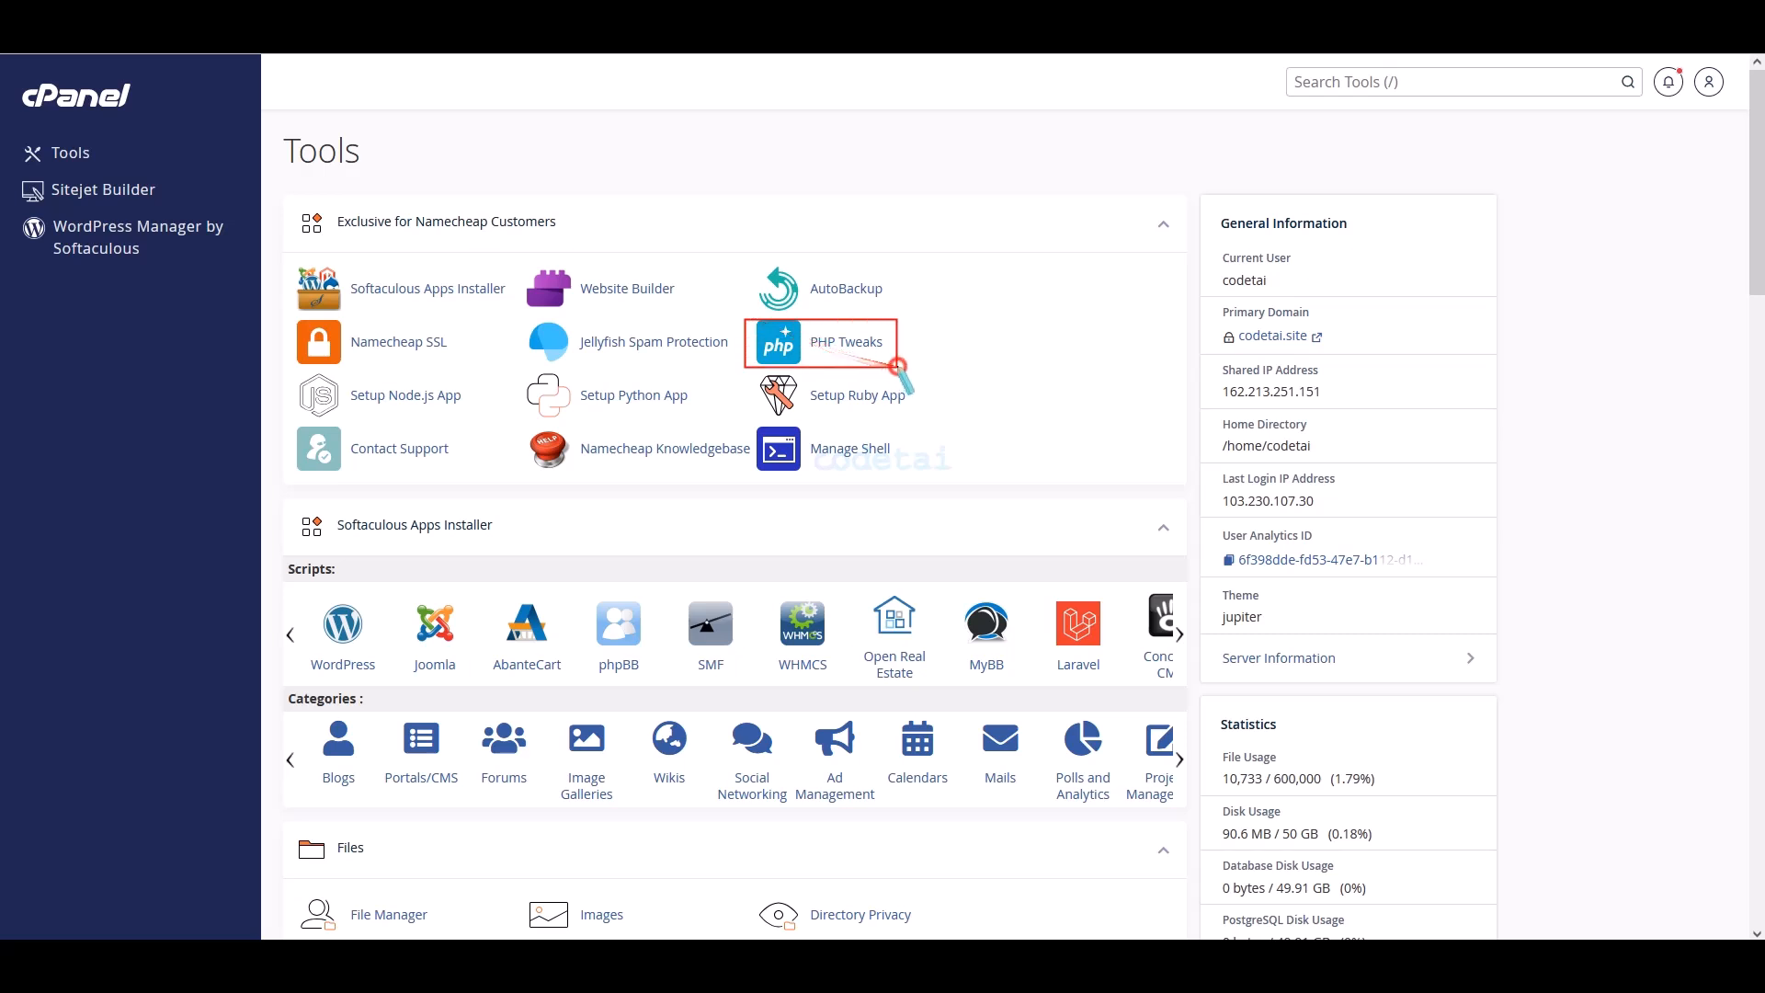
right_click(918, 377)
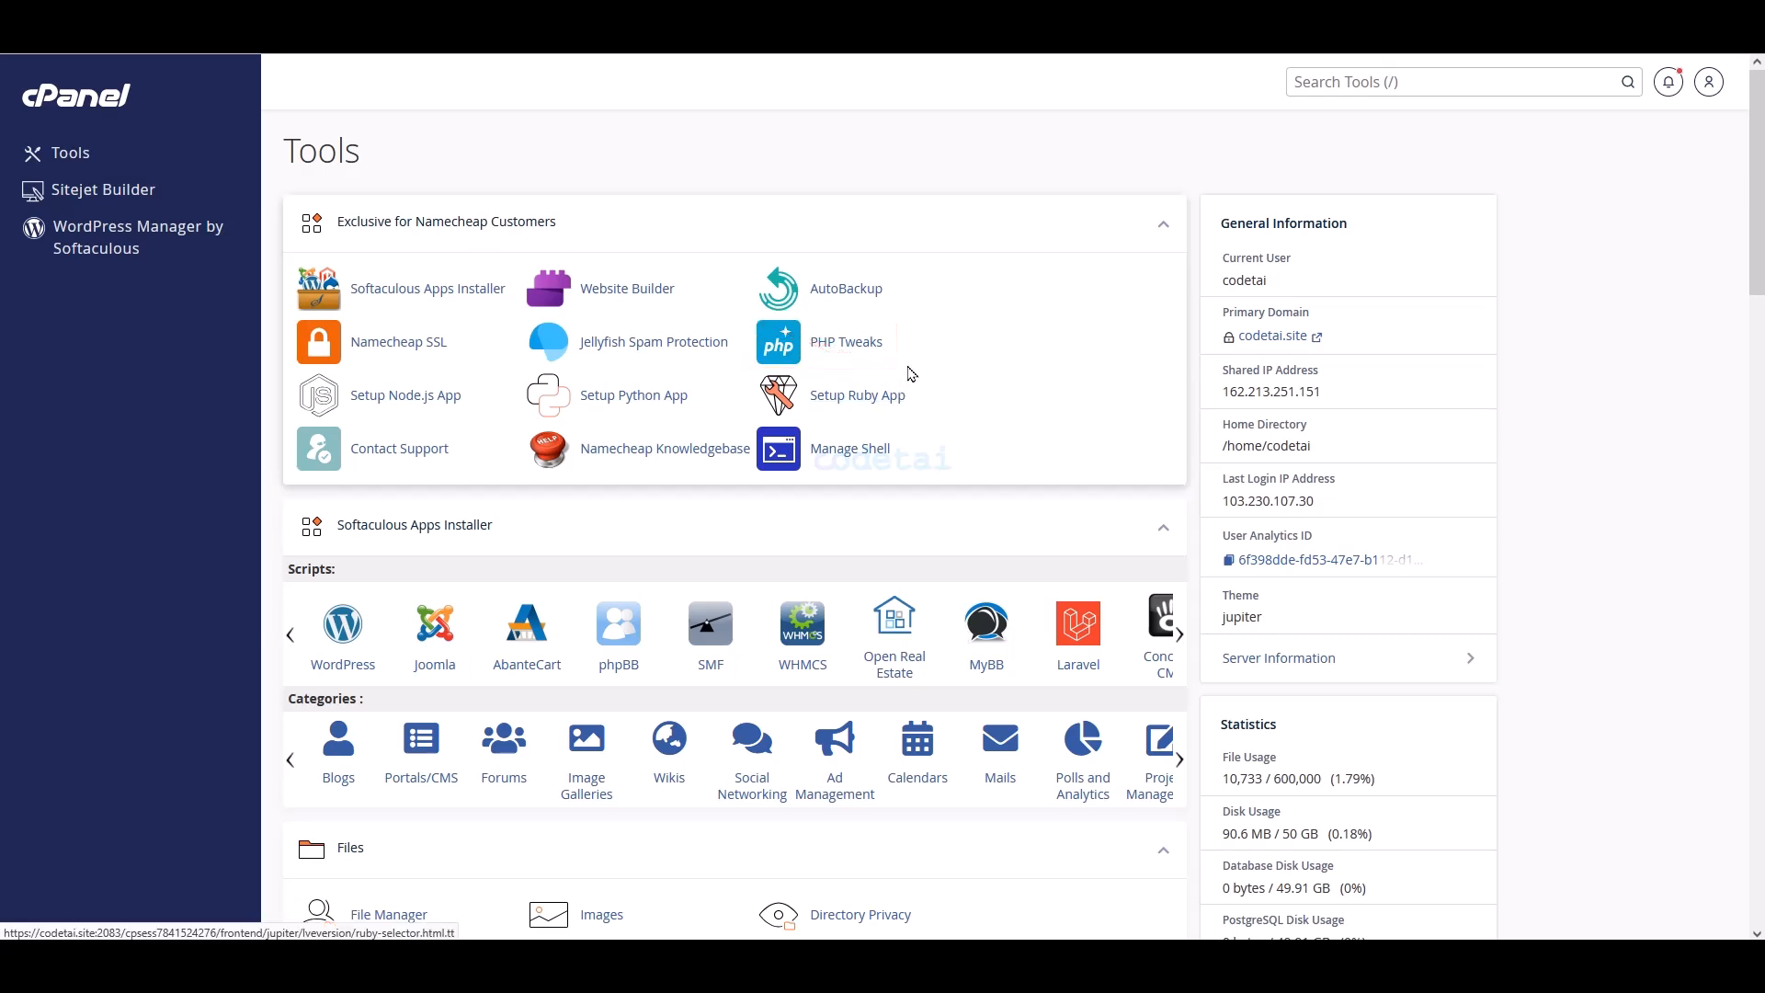
click(811, 371)
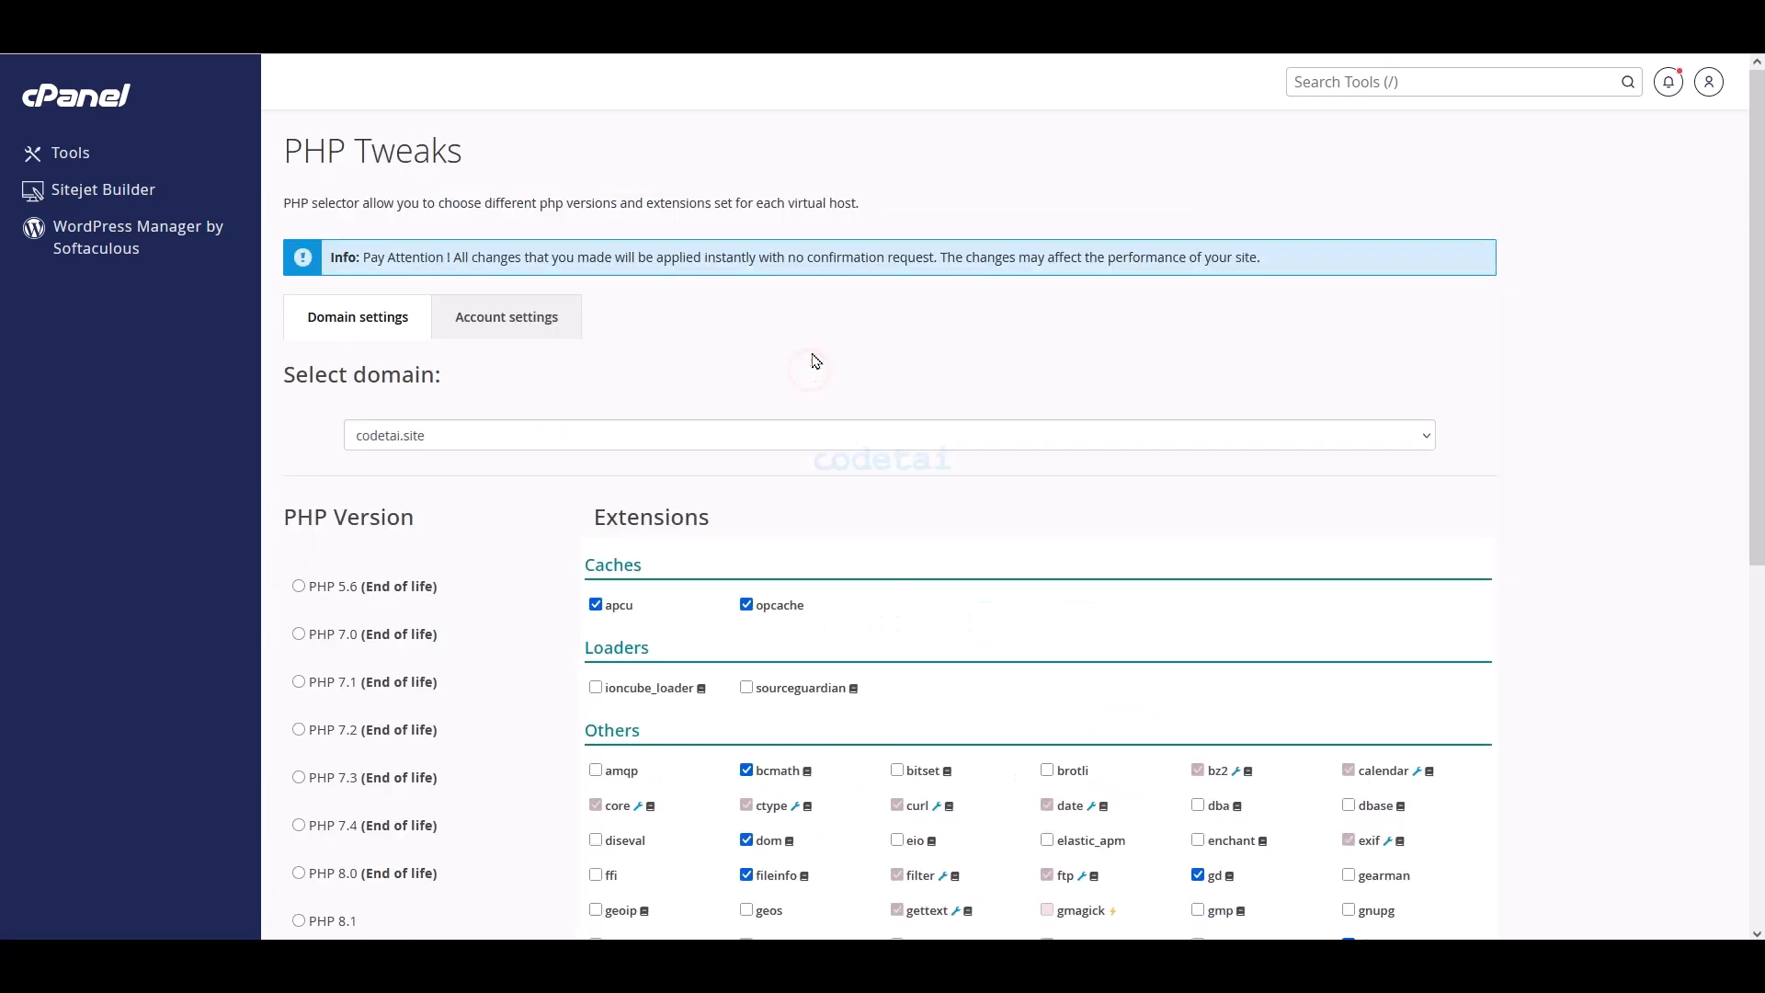
scroll(813, 358, down, 3)
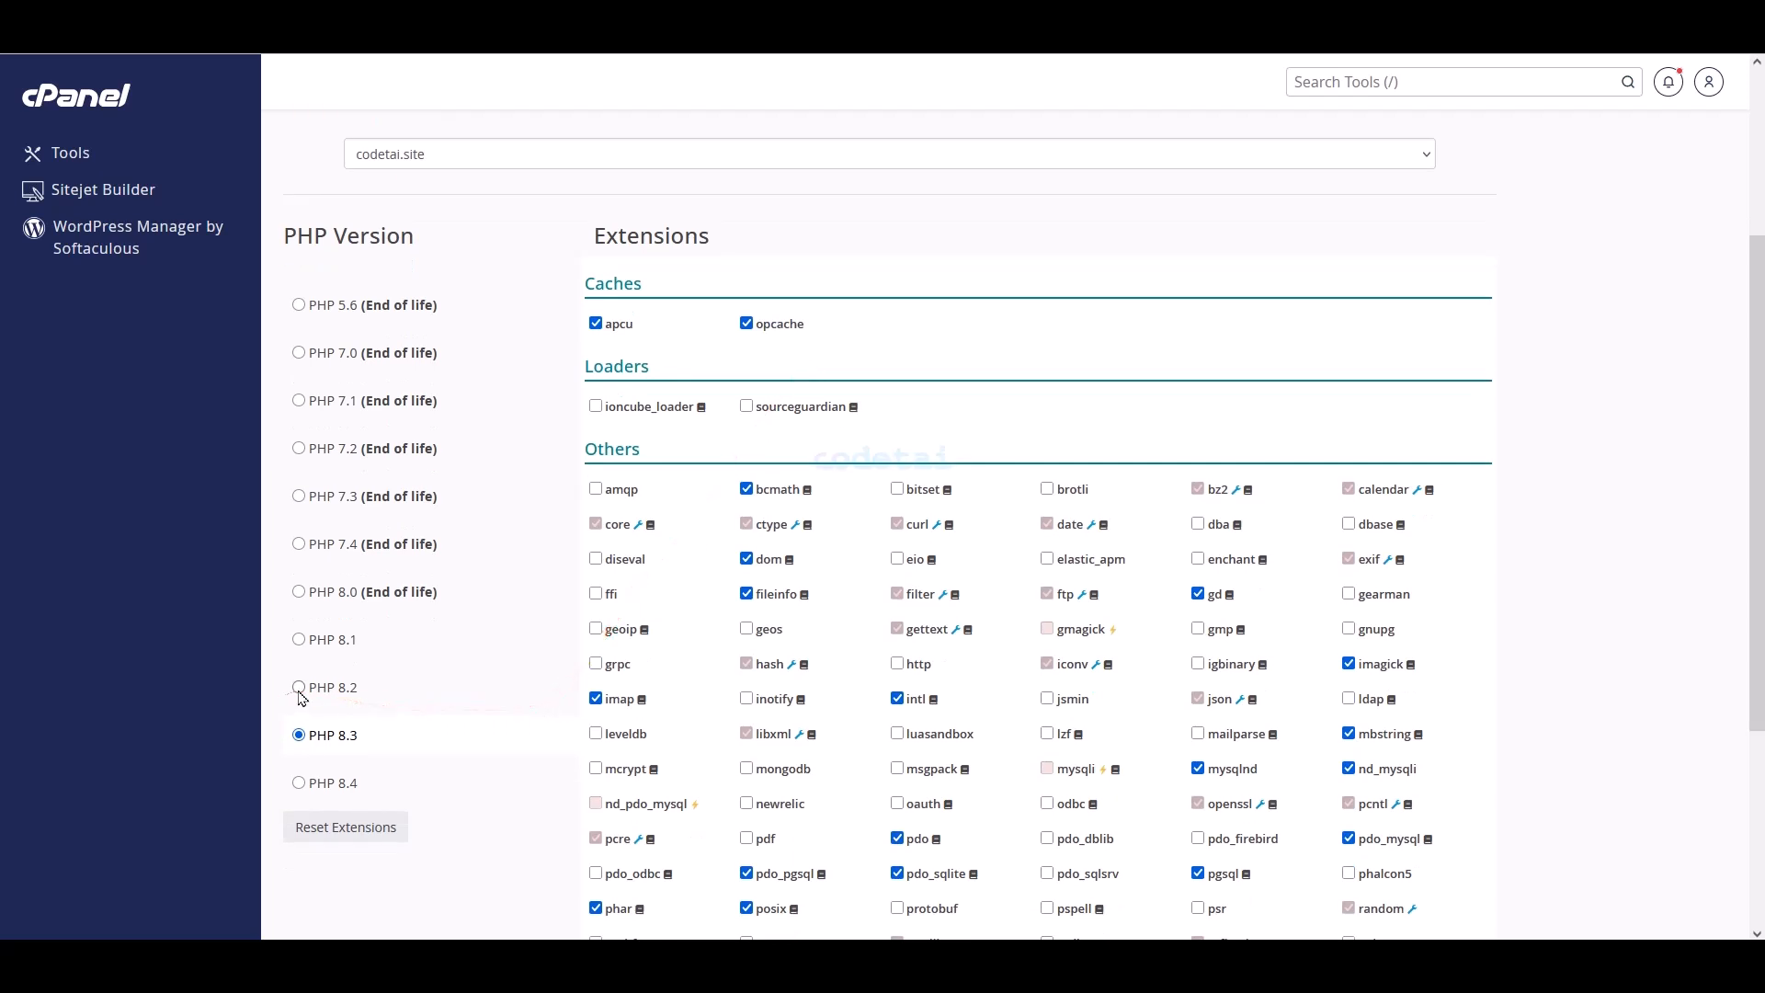
click(300, 689)
scroll(1064, 579, down, 3)
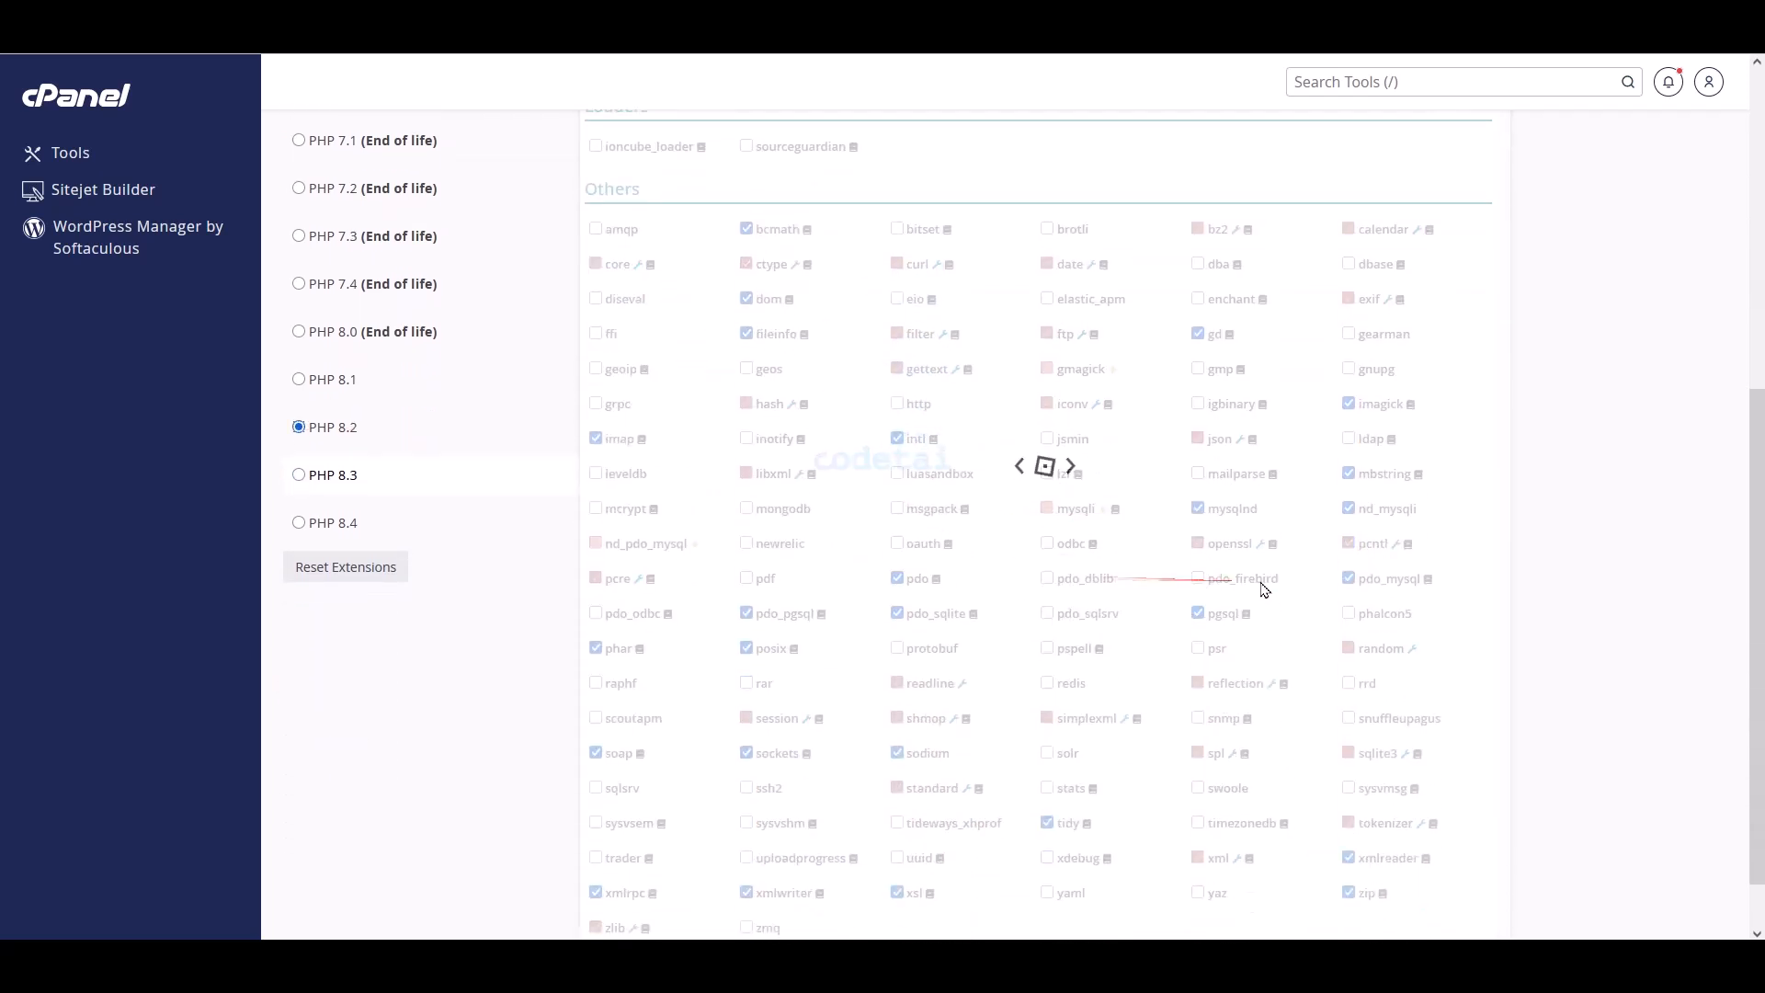
scroll(1264, 588, down, 1)
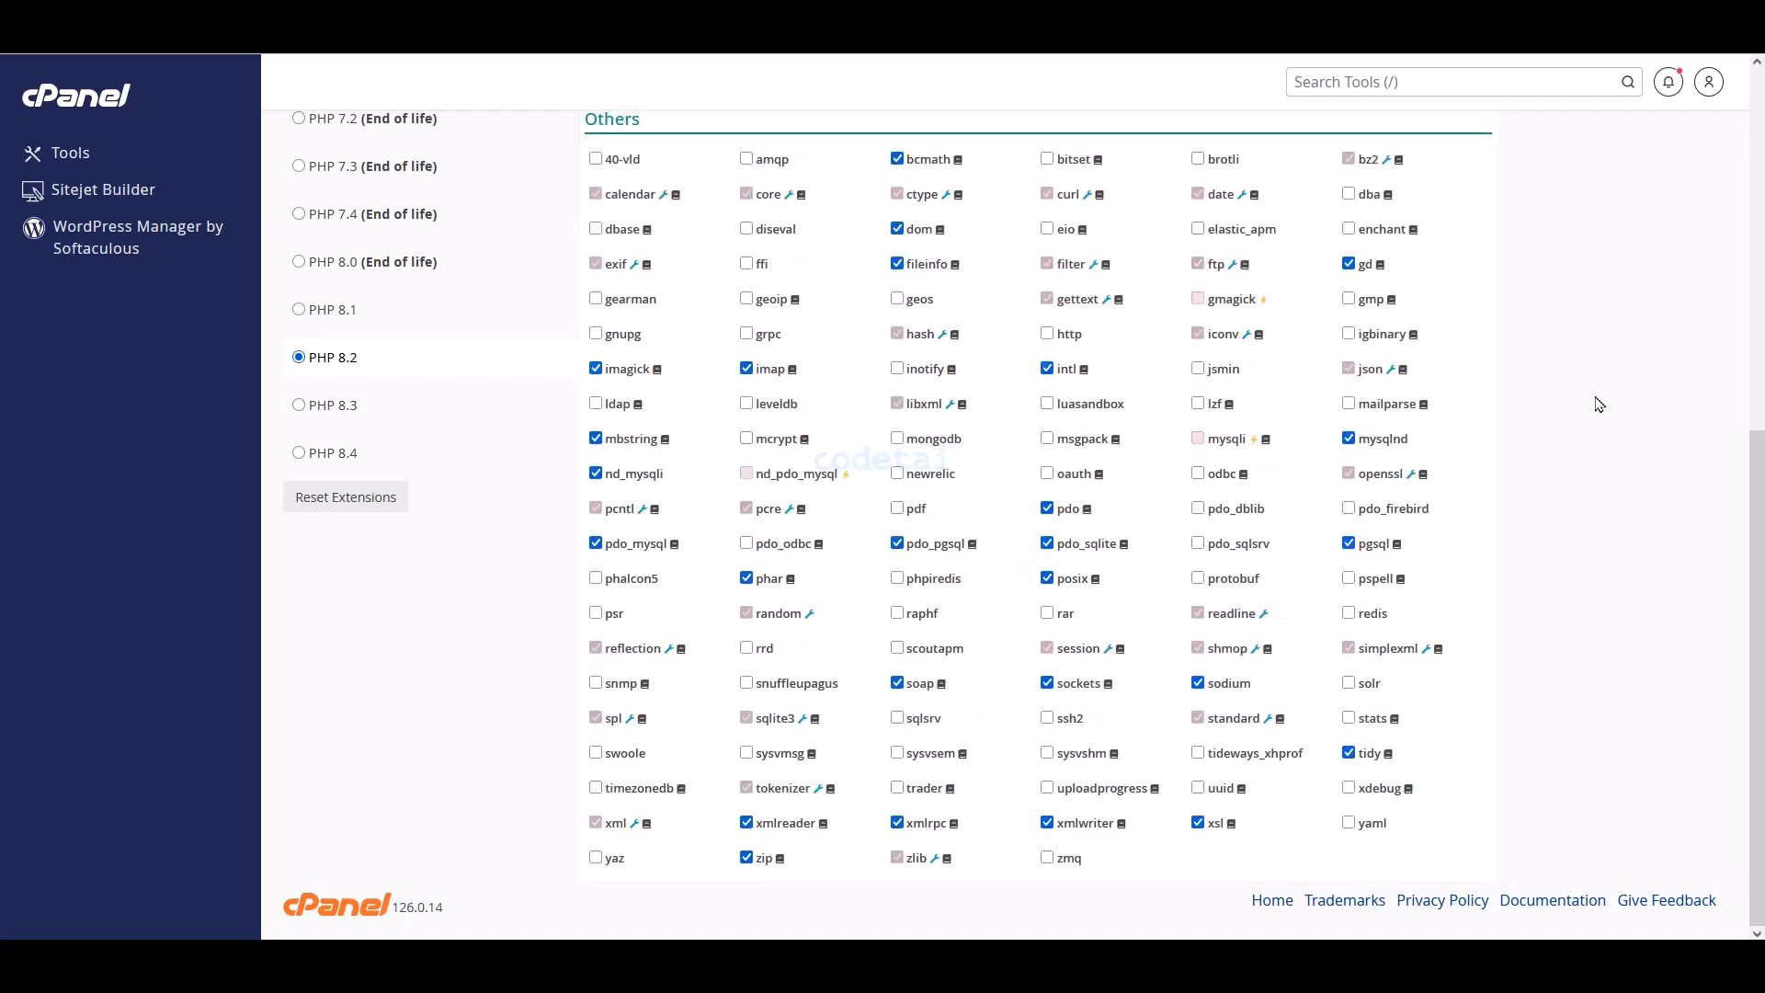
scroll(1578, 445, up, 3)
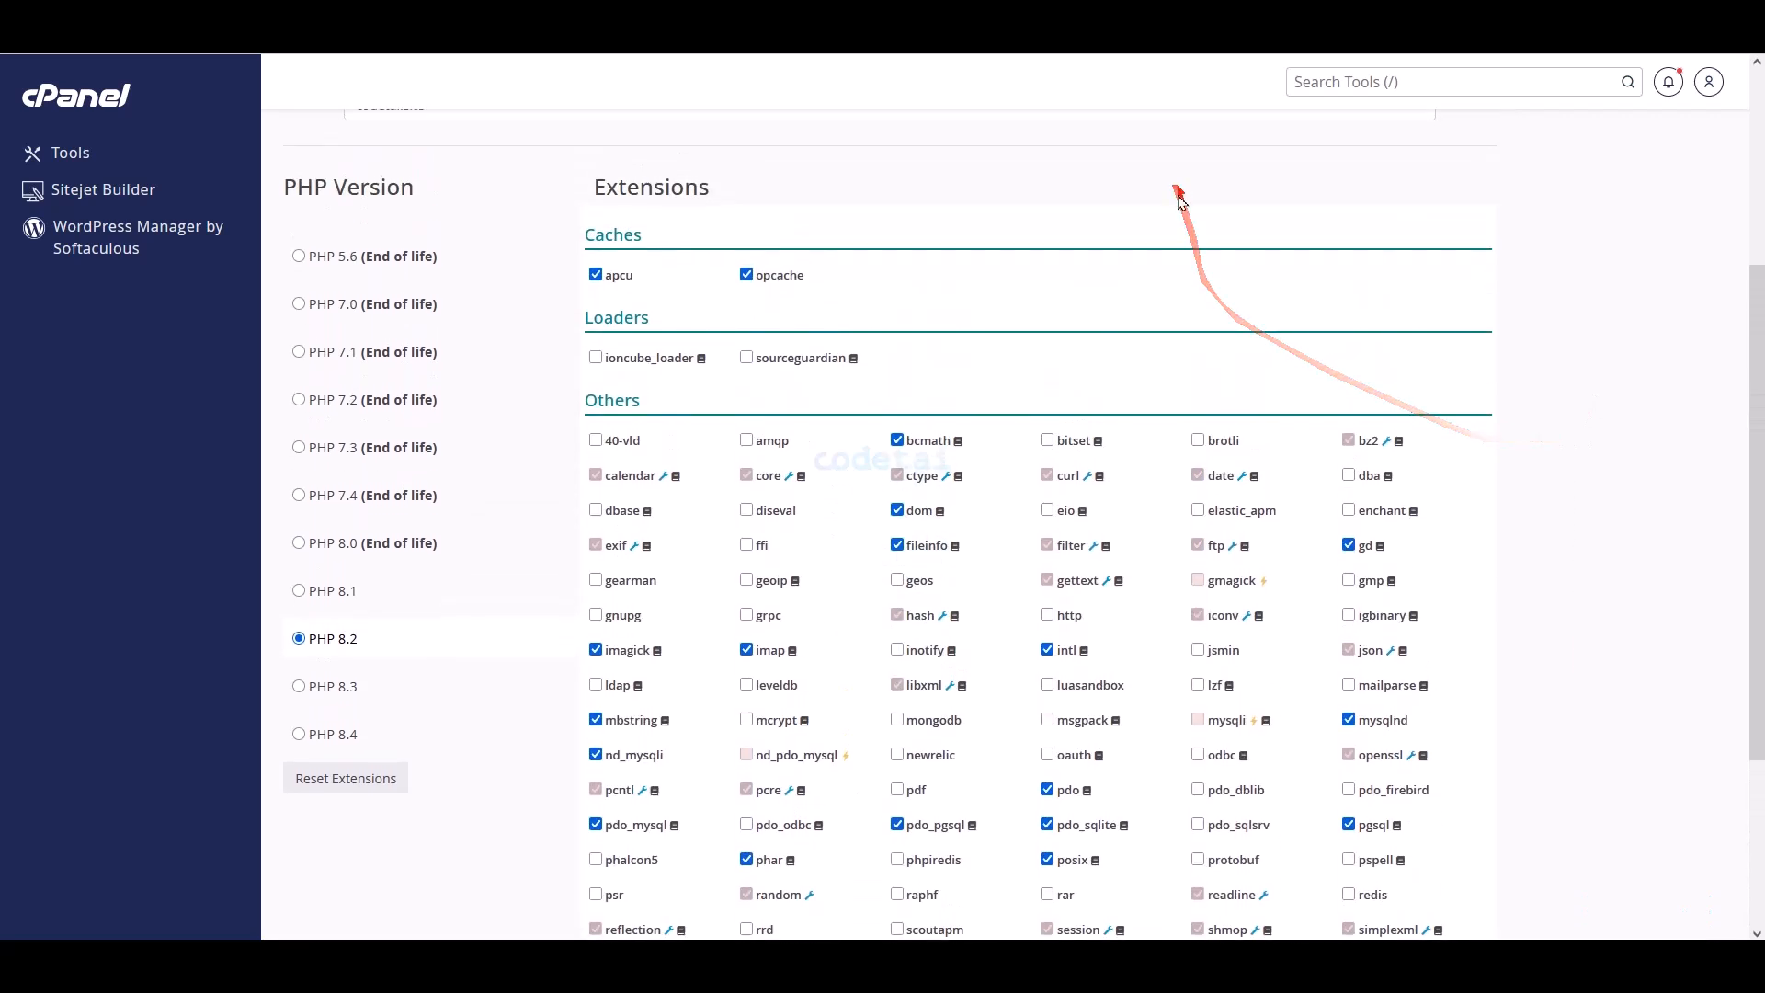
scroll(1193, 250, up, 3)
scroll(1193, 254, up, 1)
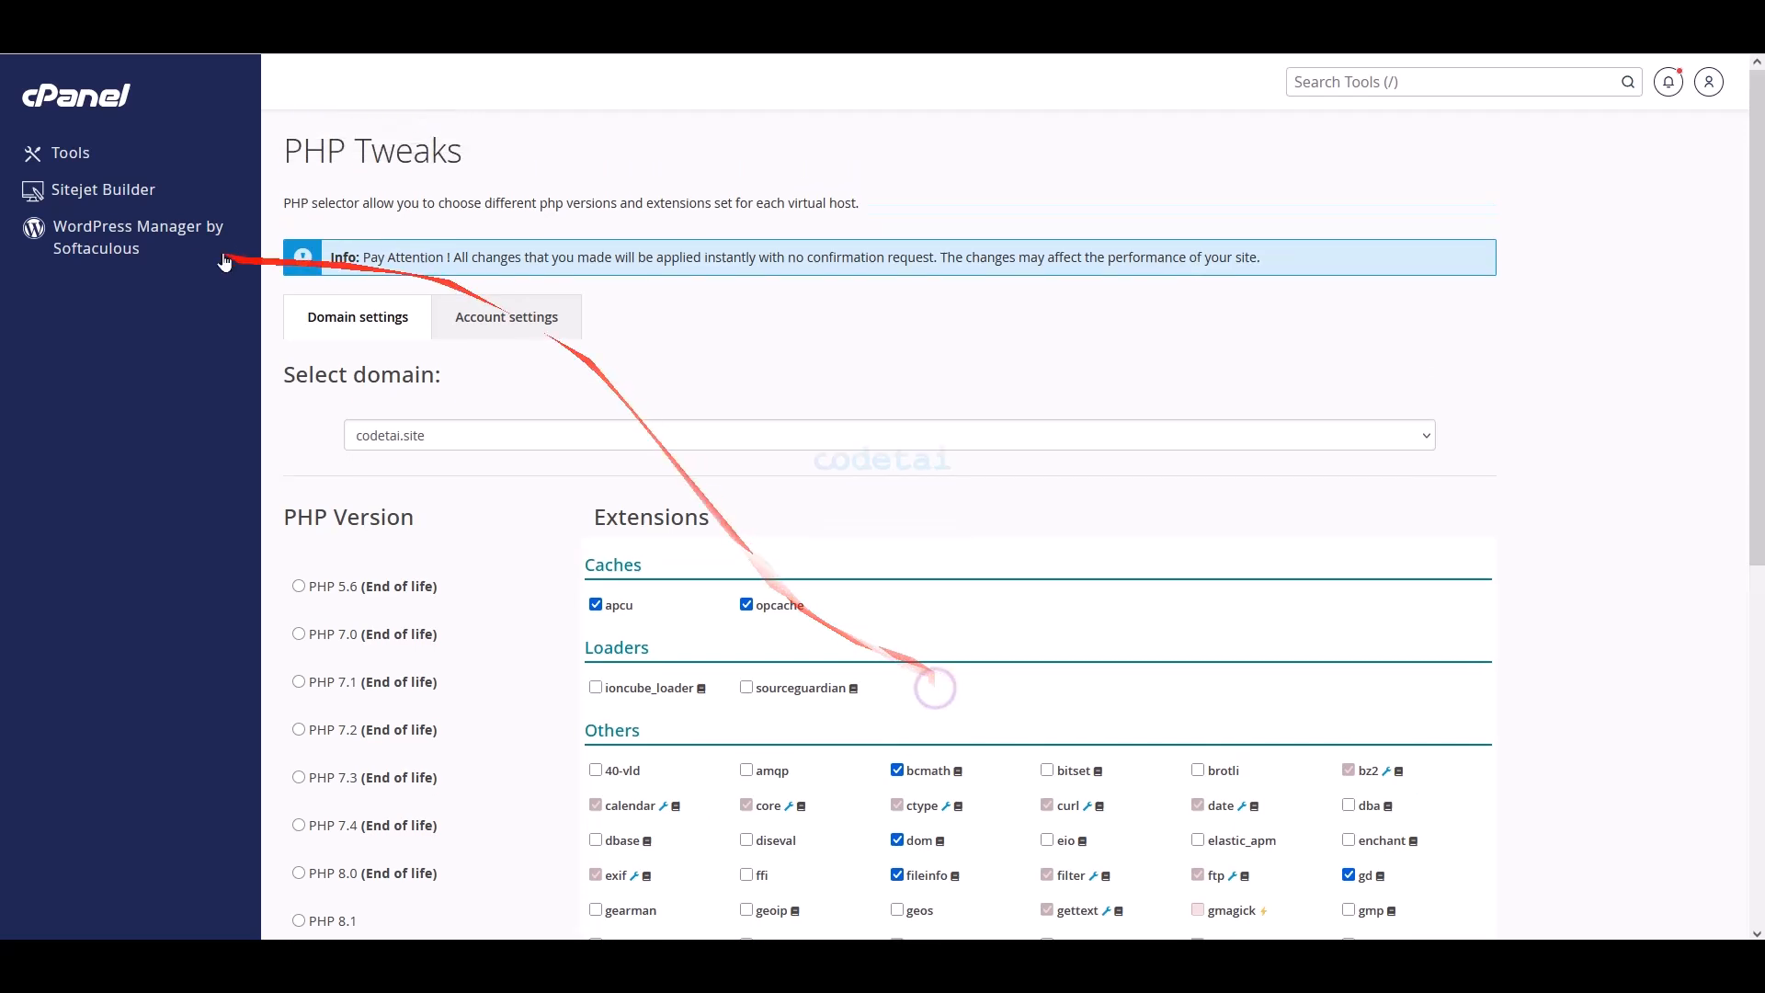
click(99, 113)
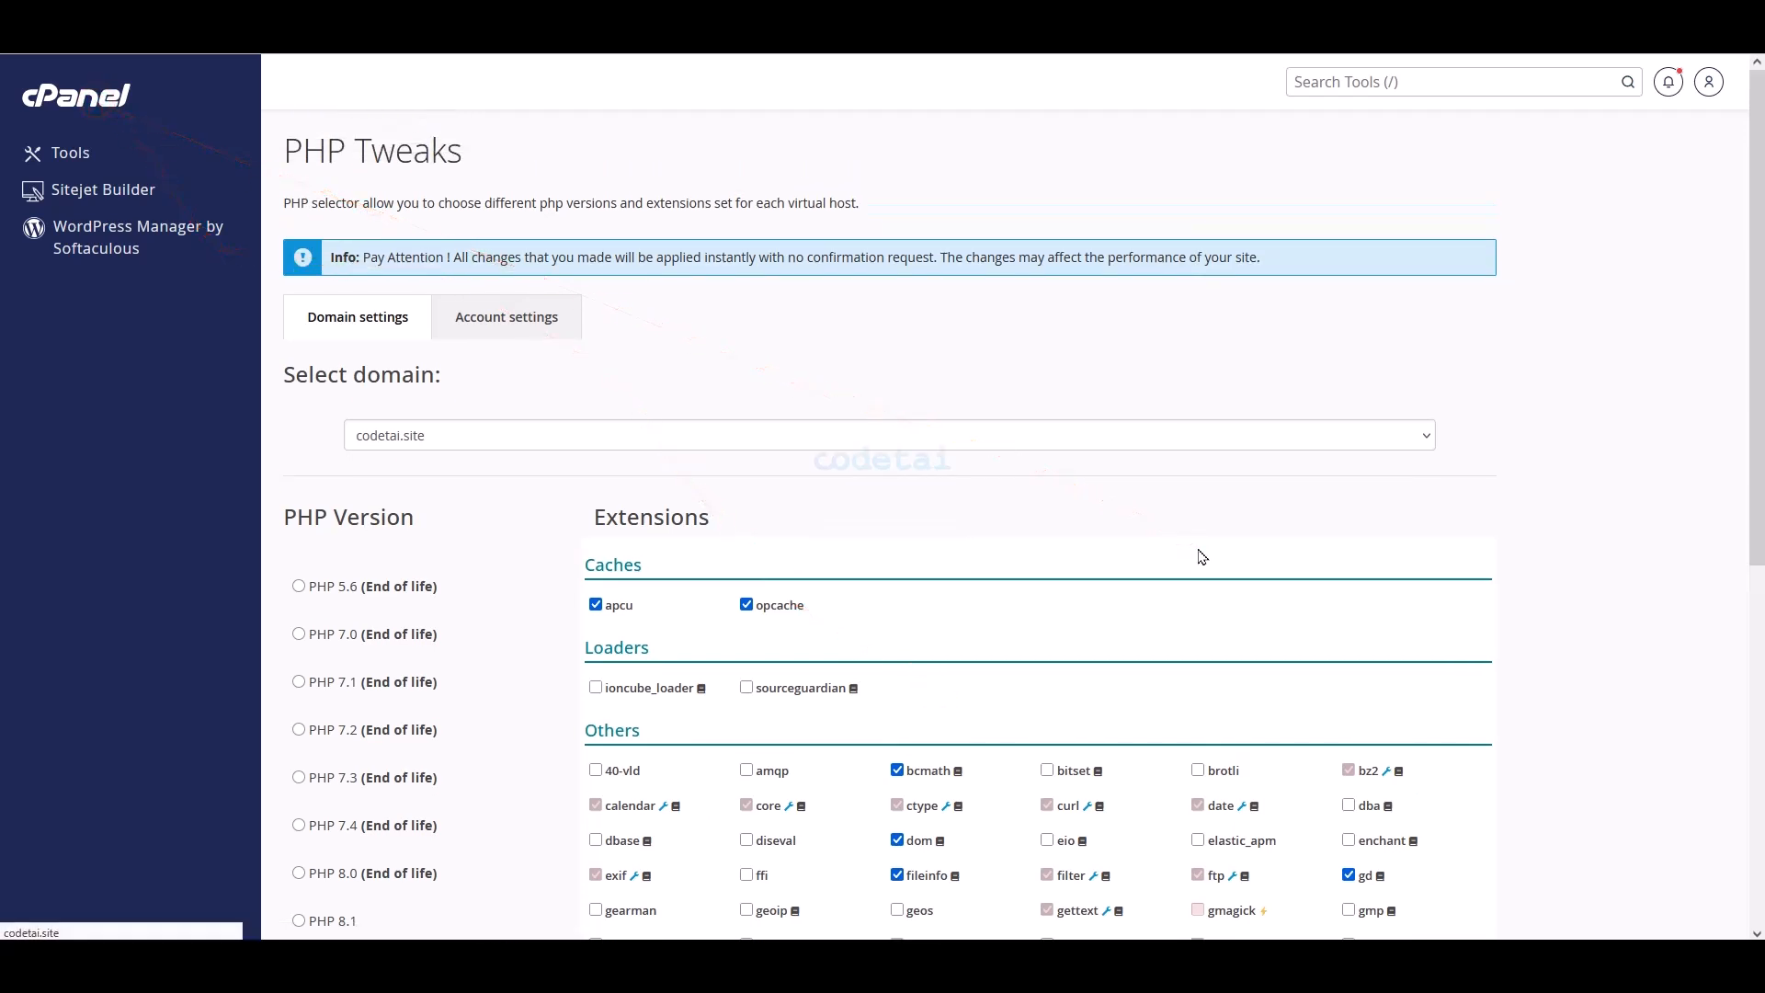
scroll(1072, 285, down, 5)
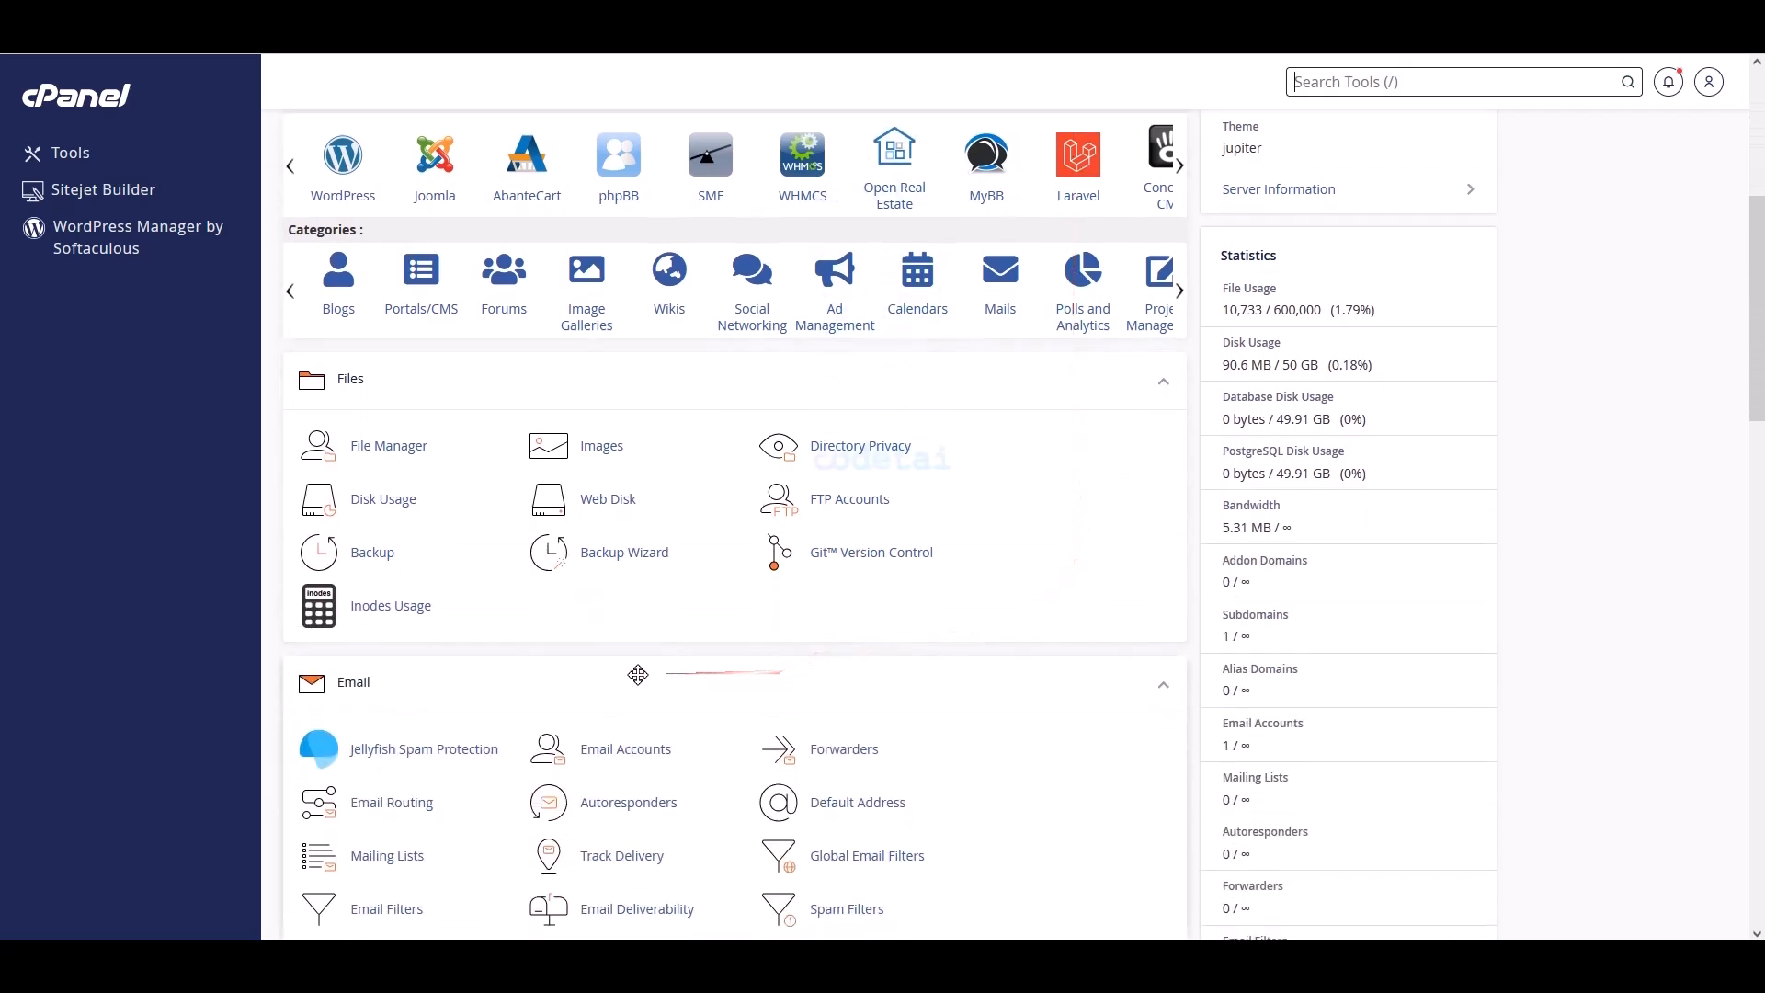
- Open the empty public_html folder in File Manager, then bring up the extracted TMail folder
click(405, 467)
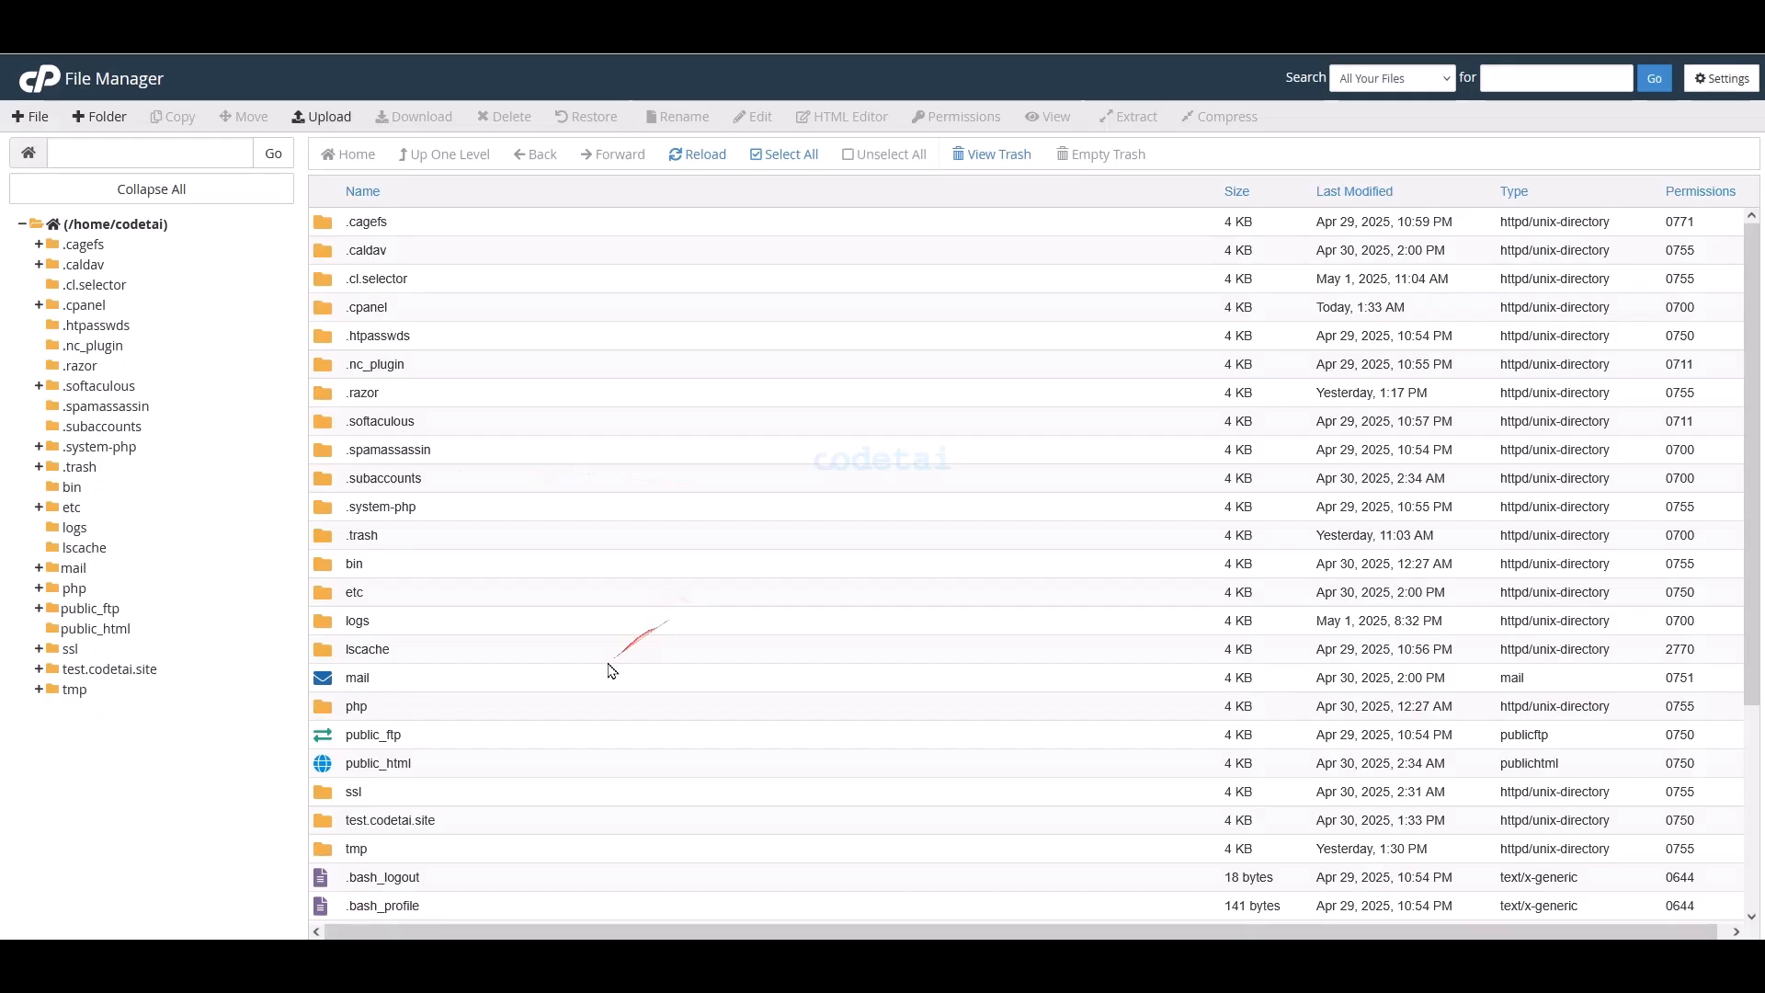
click(107, 634)
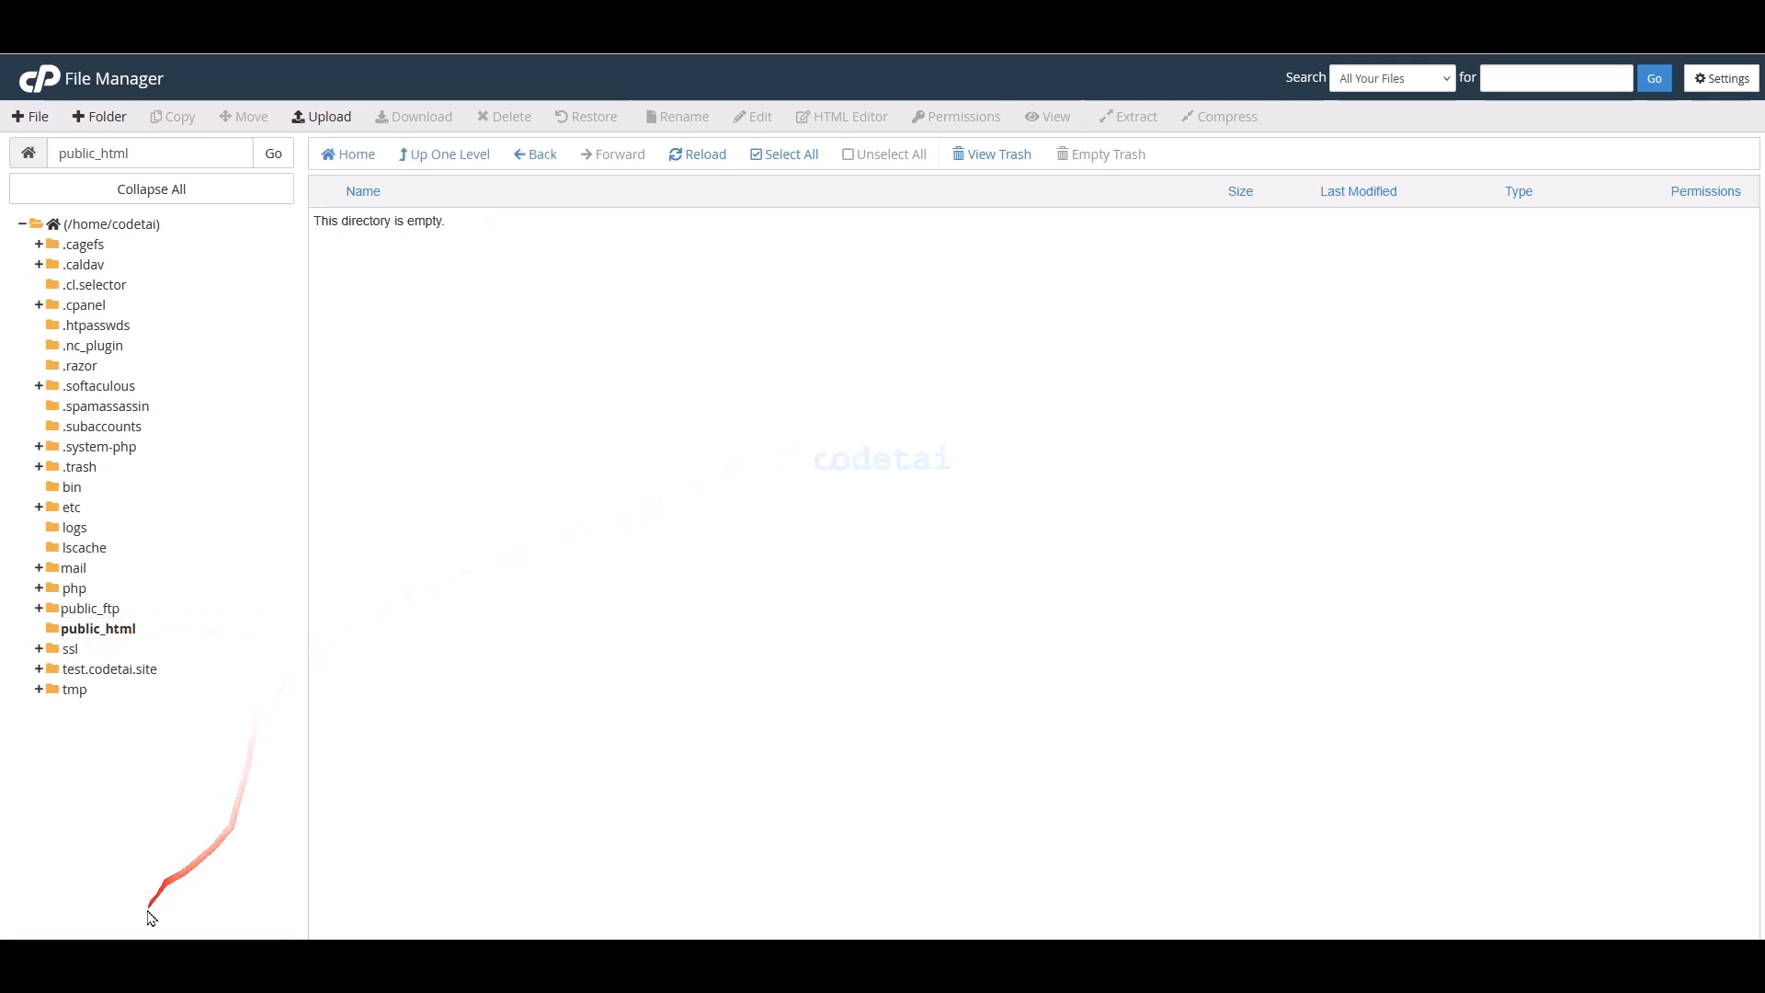
click(140, 960)
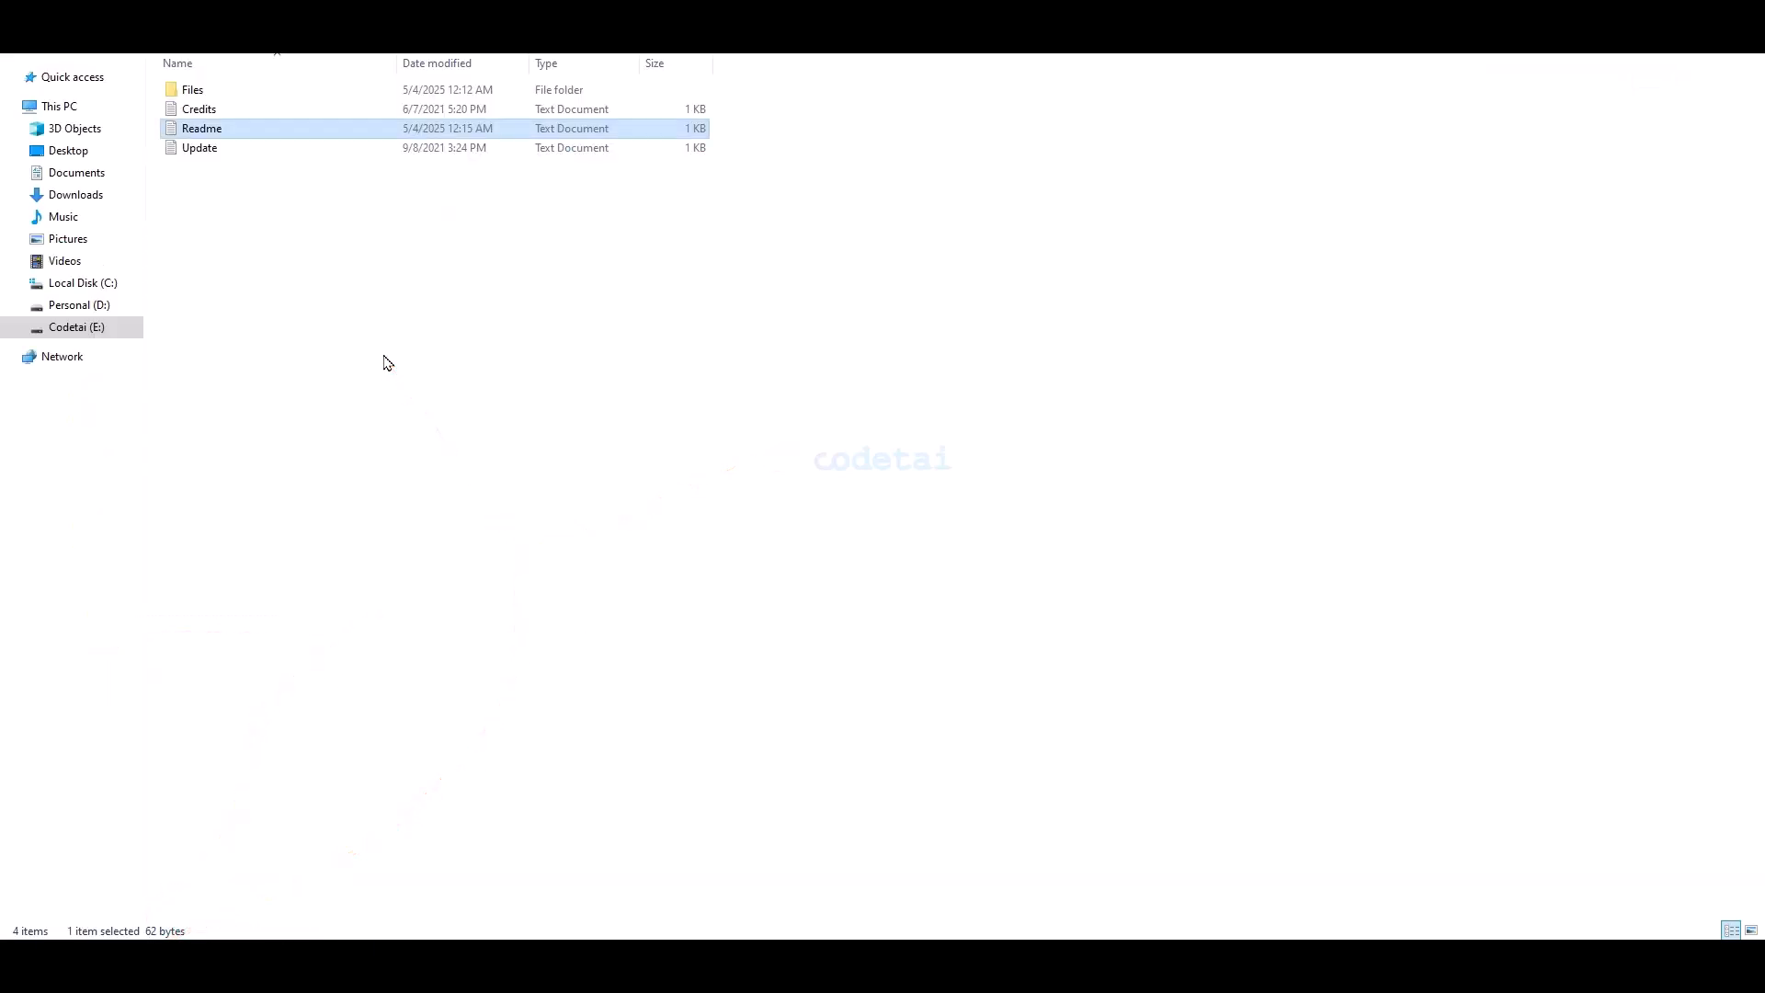
- Compress the Files folder into a ZIP archive named Files.zip beside it
click(488, 638)
click(225, 89)
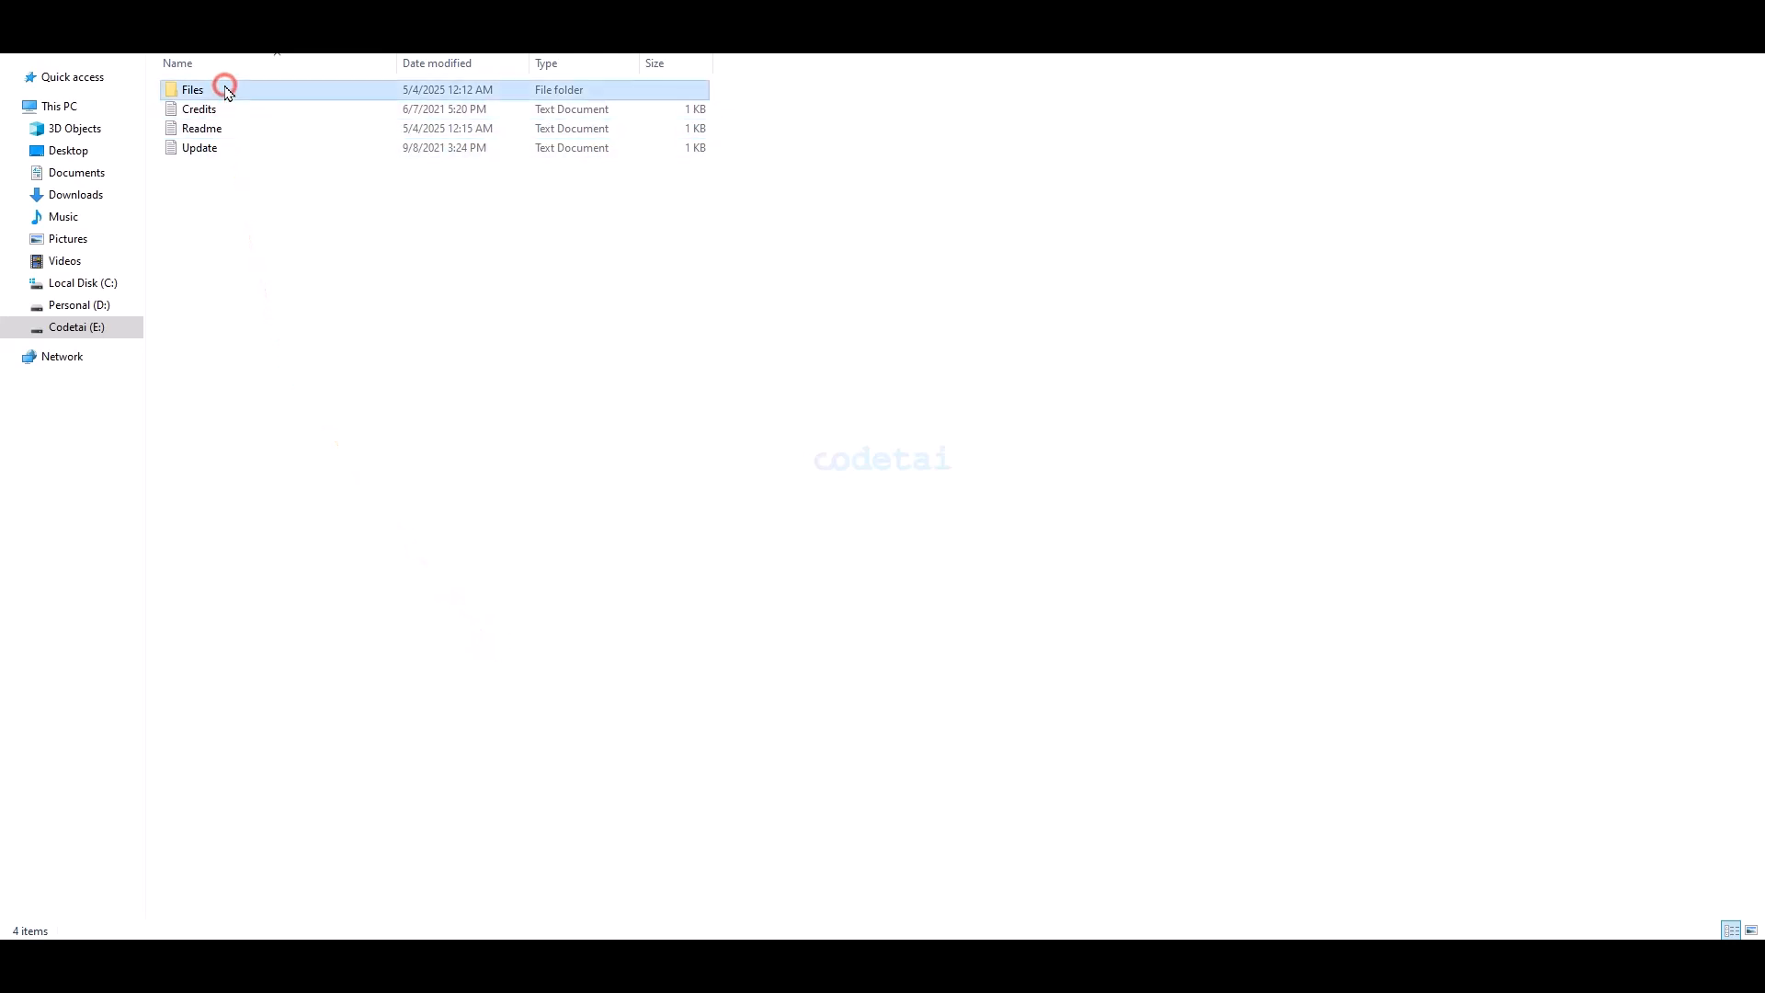
right_click(225, 89)
click(312, 263)
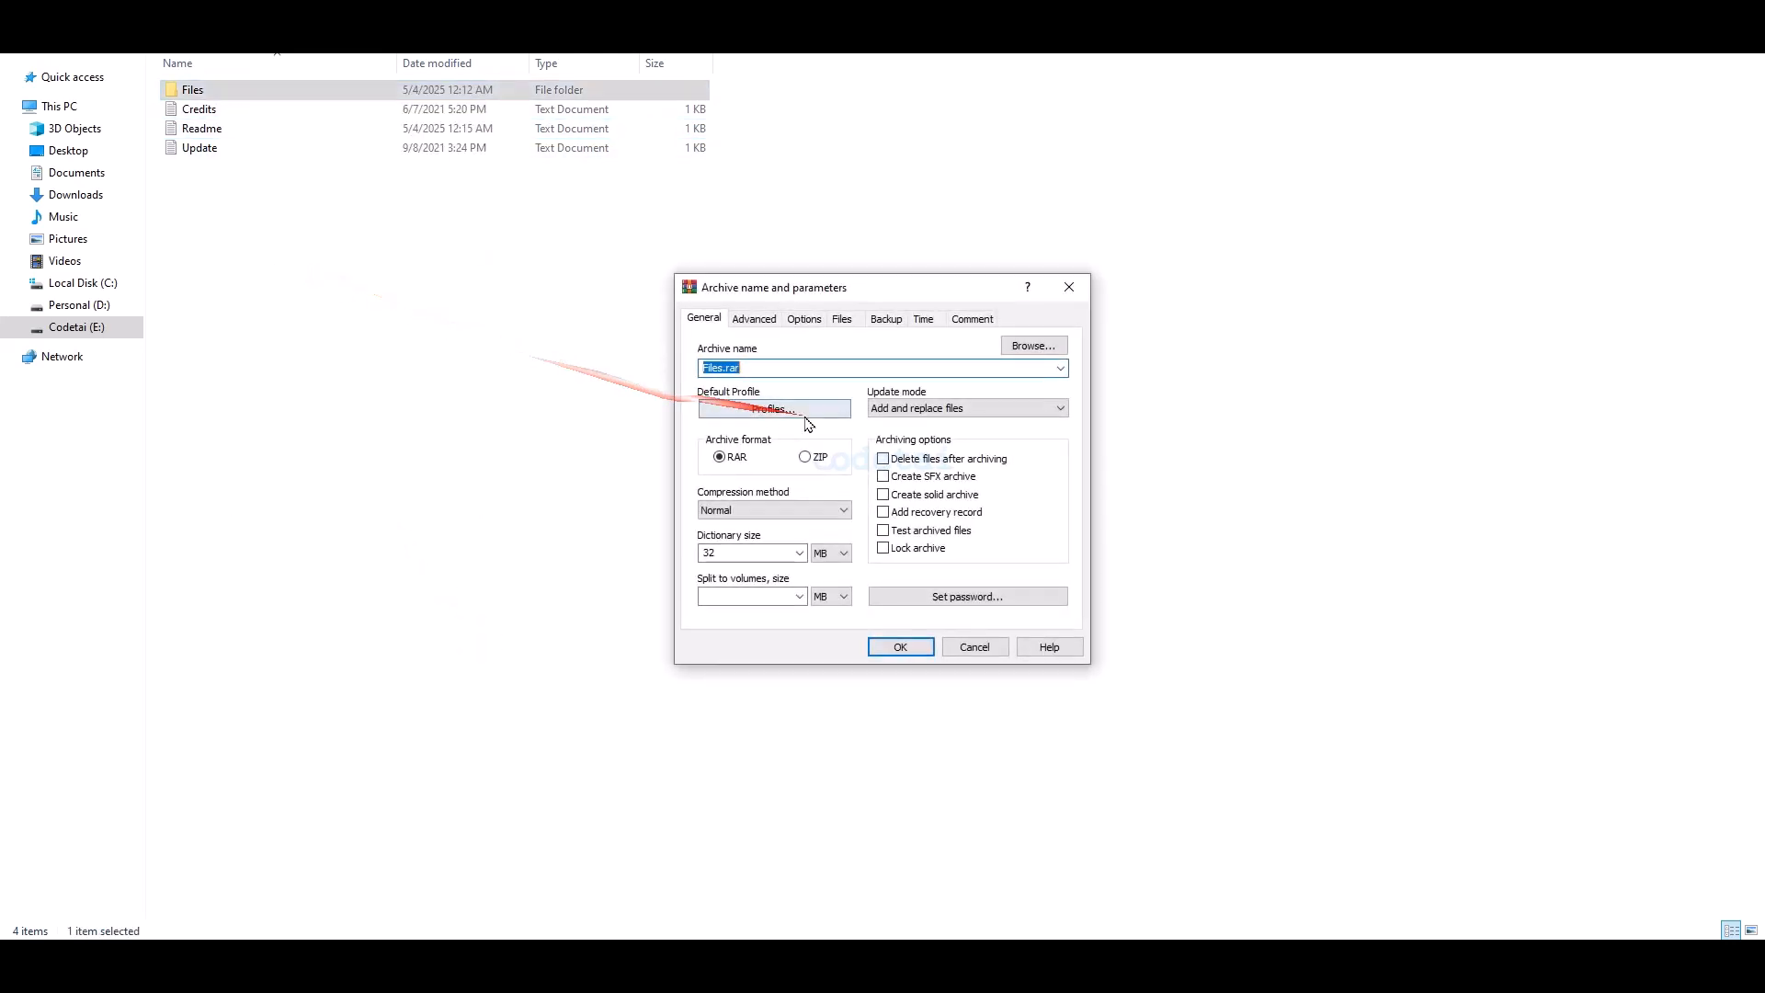
click(806, 457)
click(890, 648)
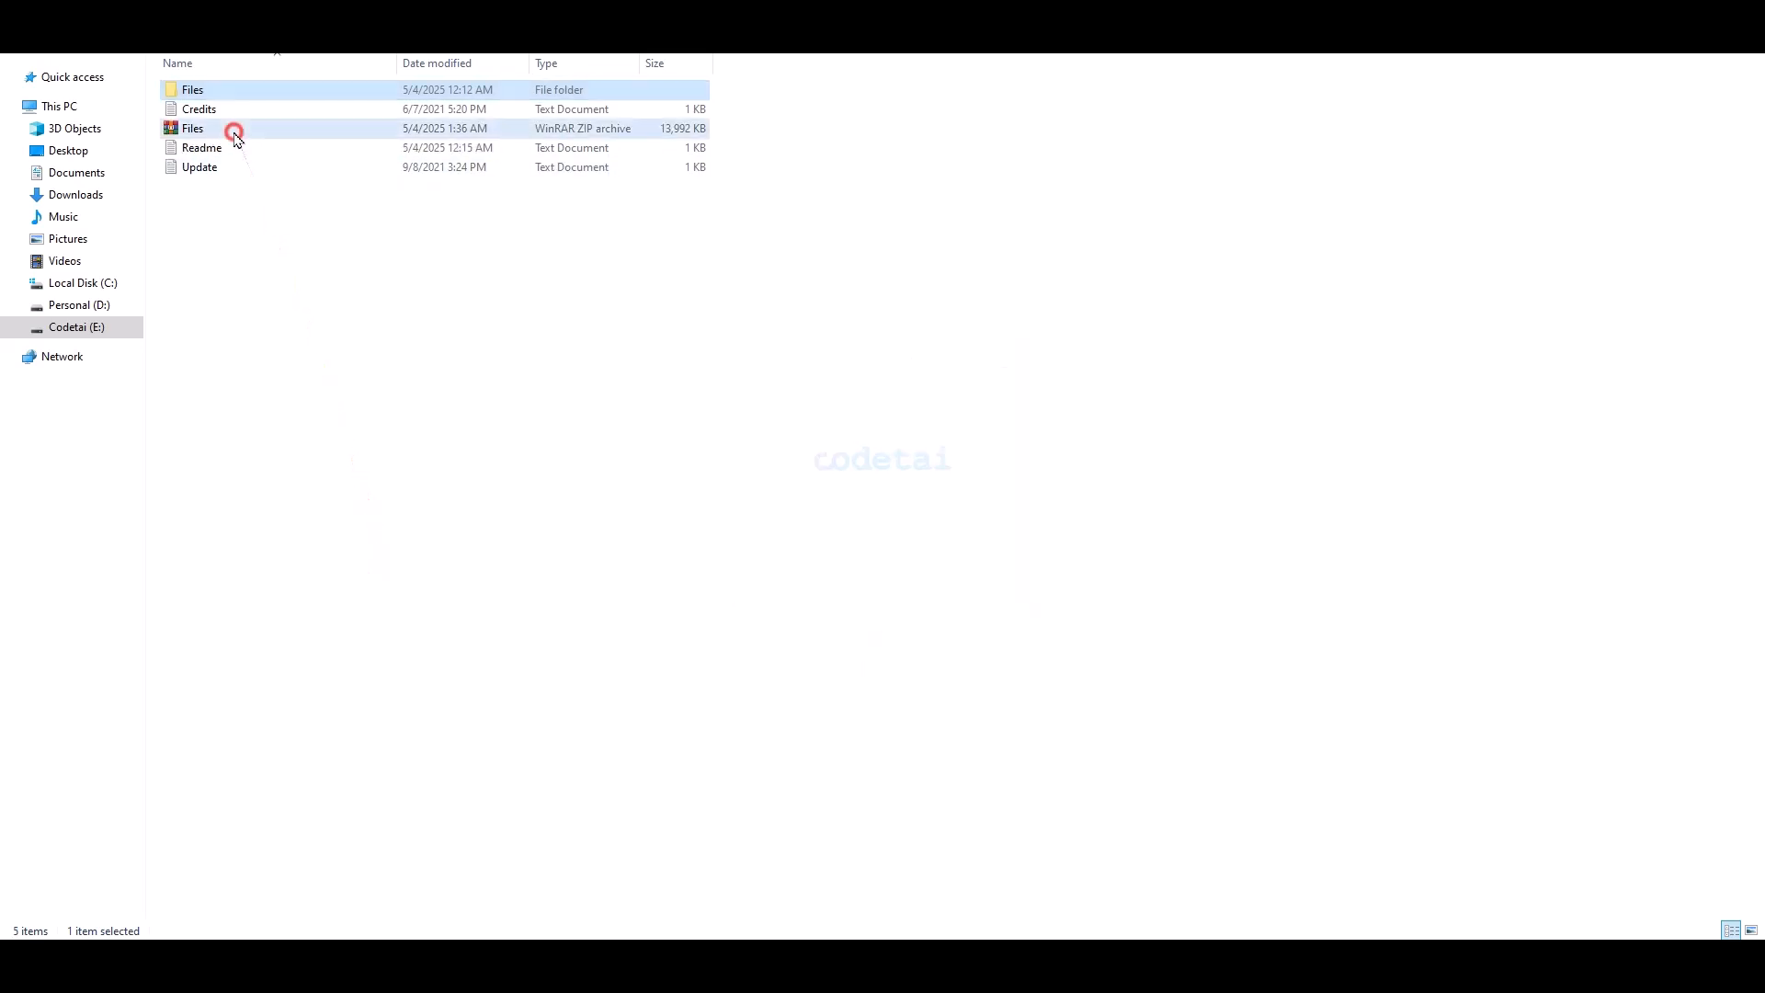
click(229, 129)
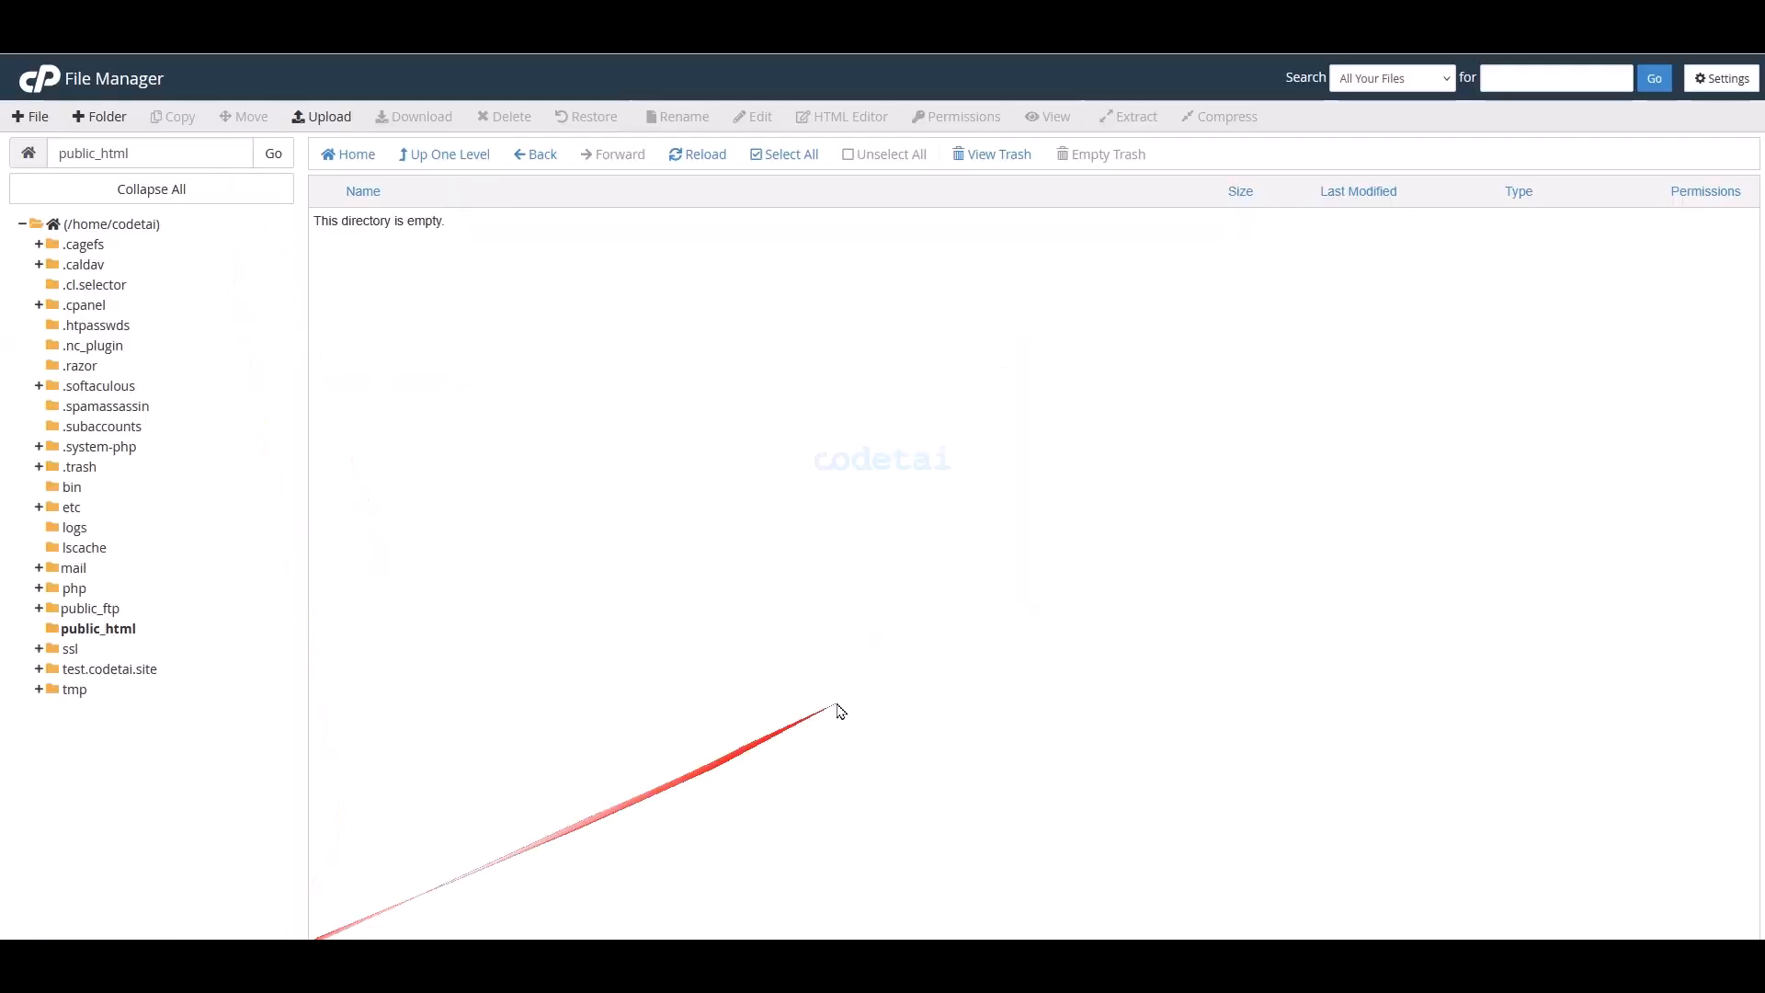
- Upload Files.zip from the downloaded package folder into public_html, then return to the listing
click(324, 118)
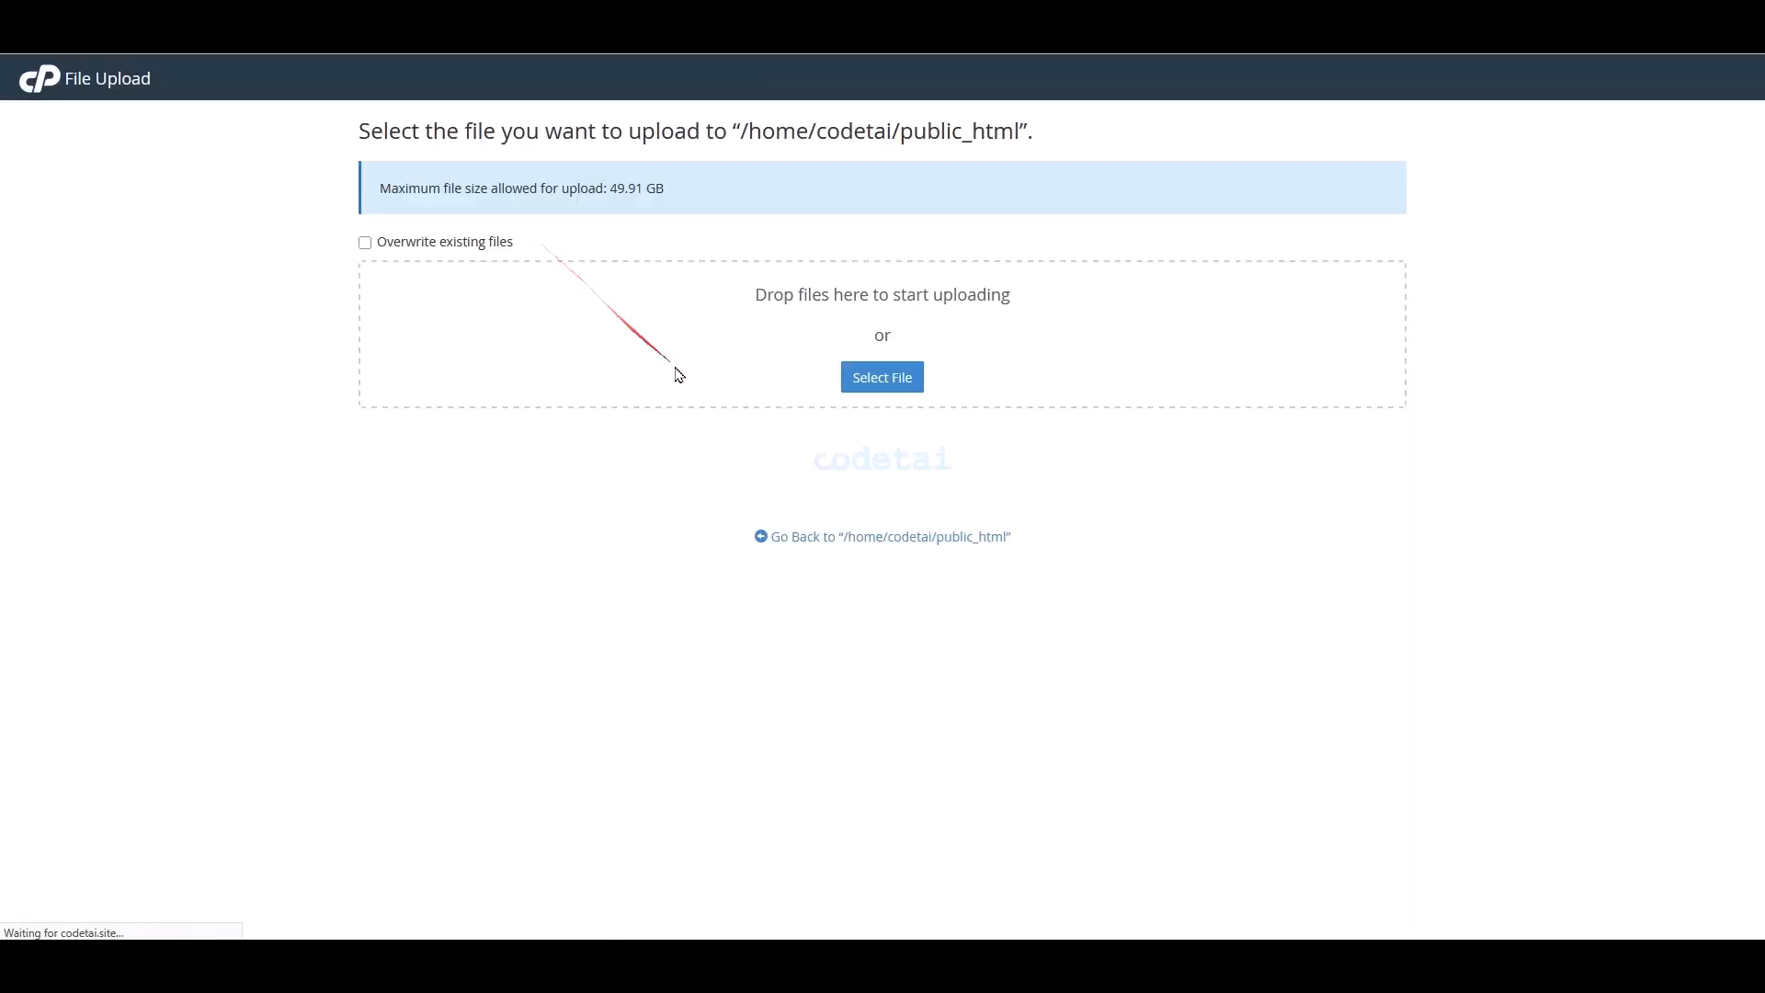
click(874, 387)
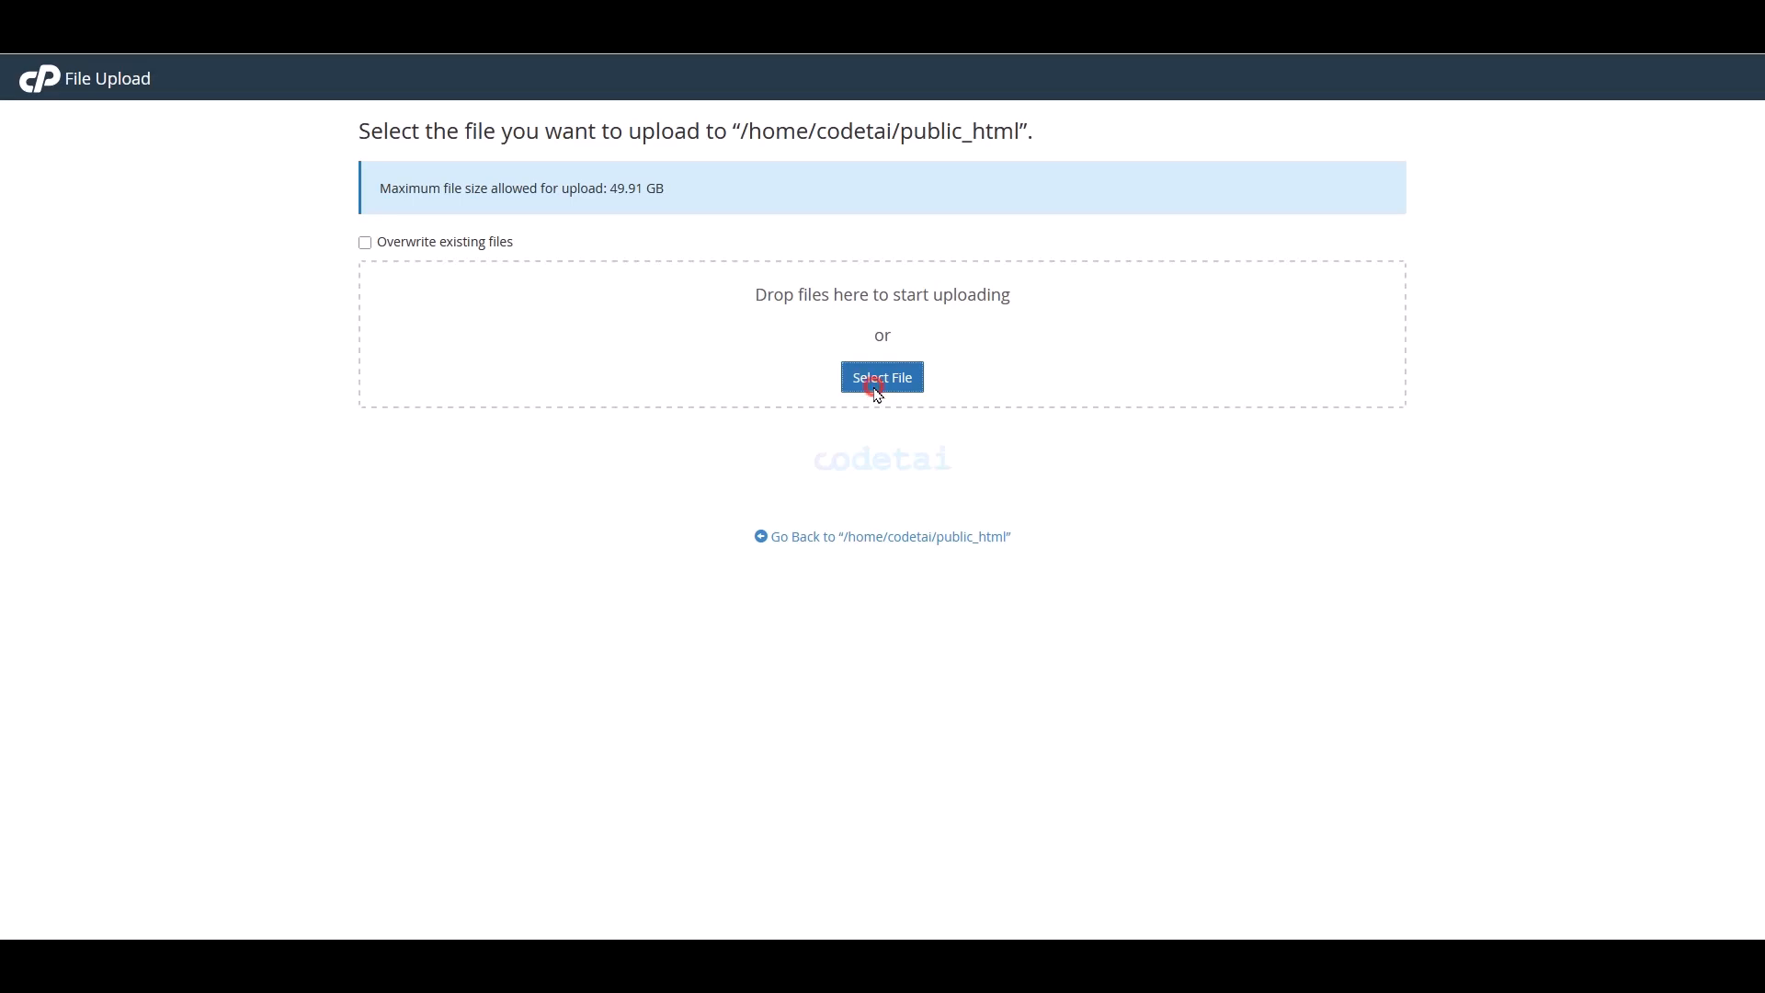
click(306, 106)
double_click(306, 106)
double_click(275, 138)
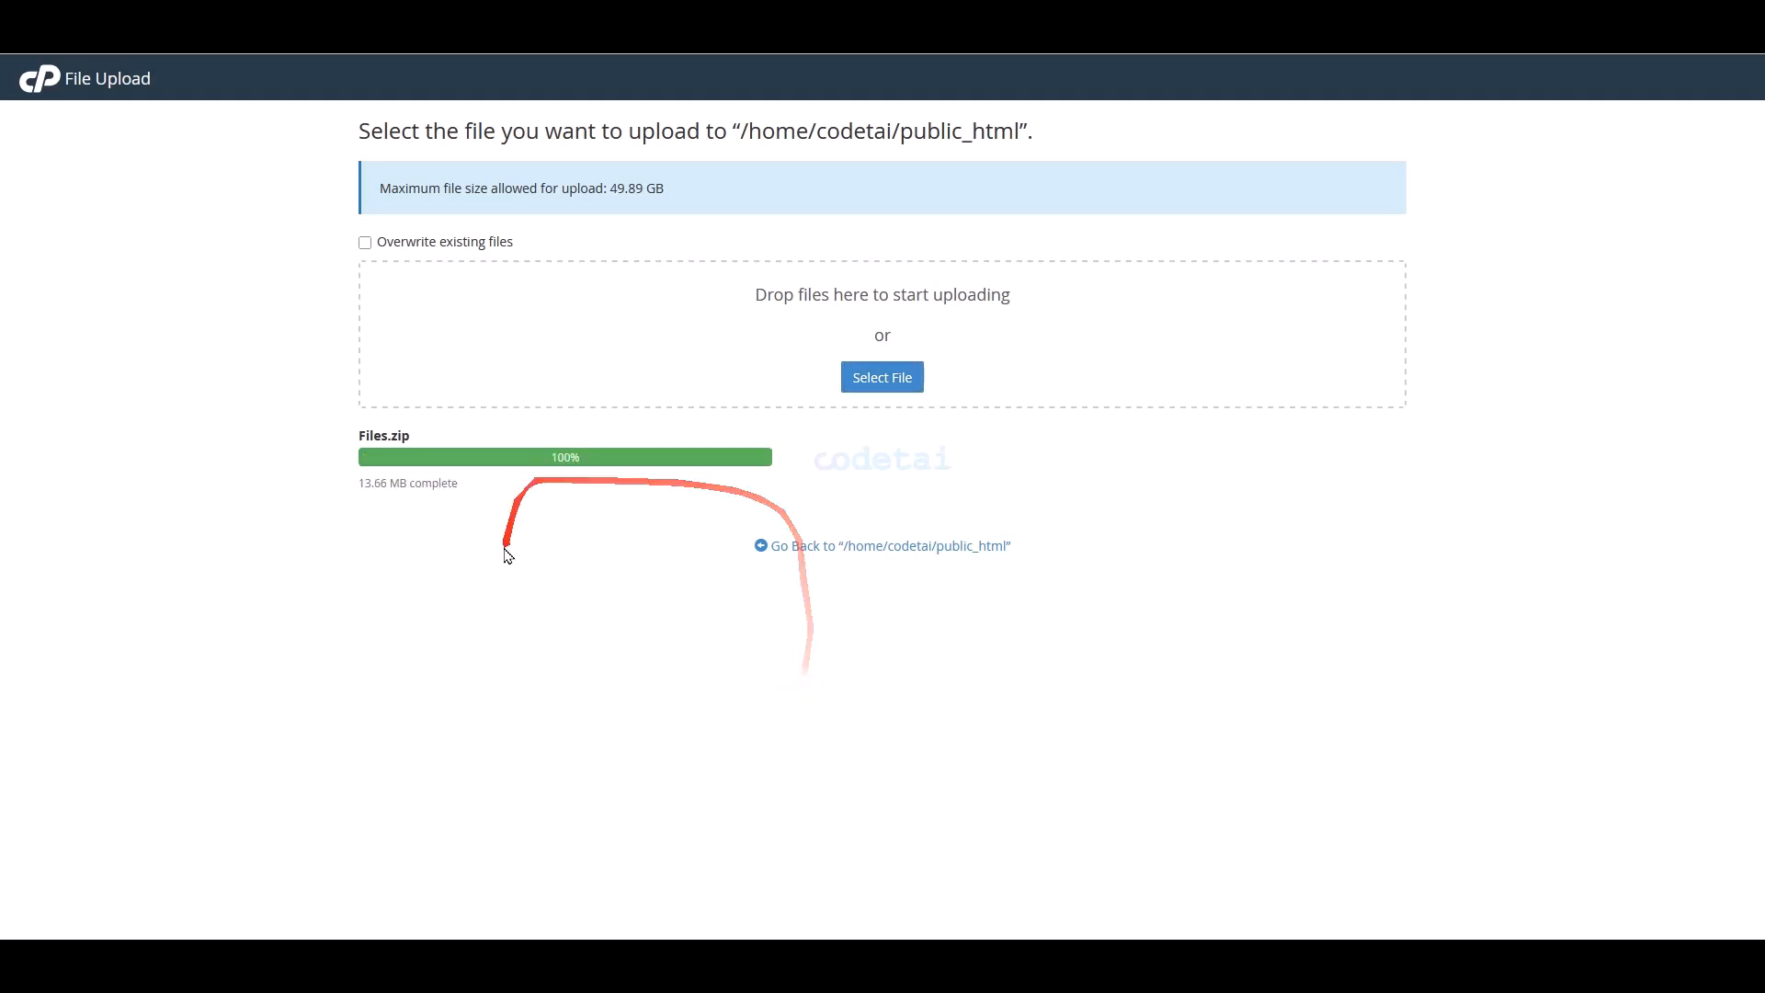
click(817, 548)
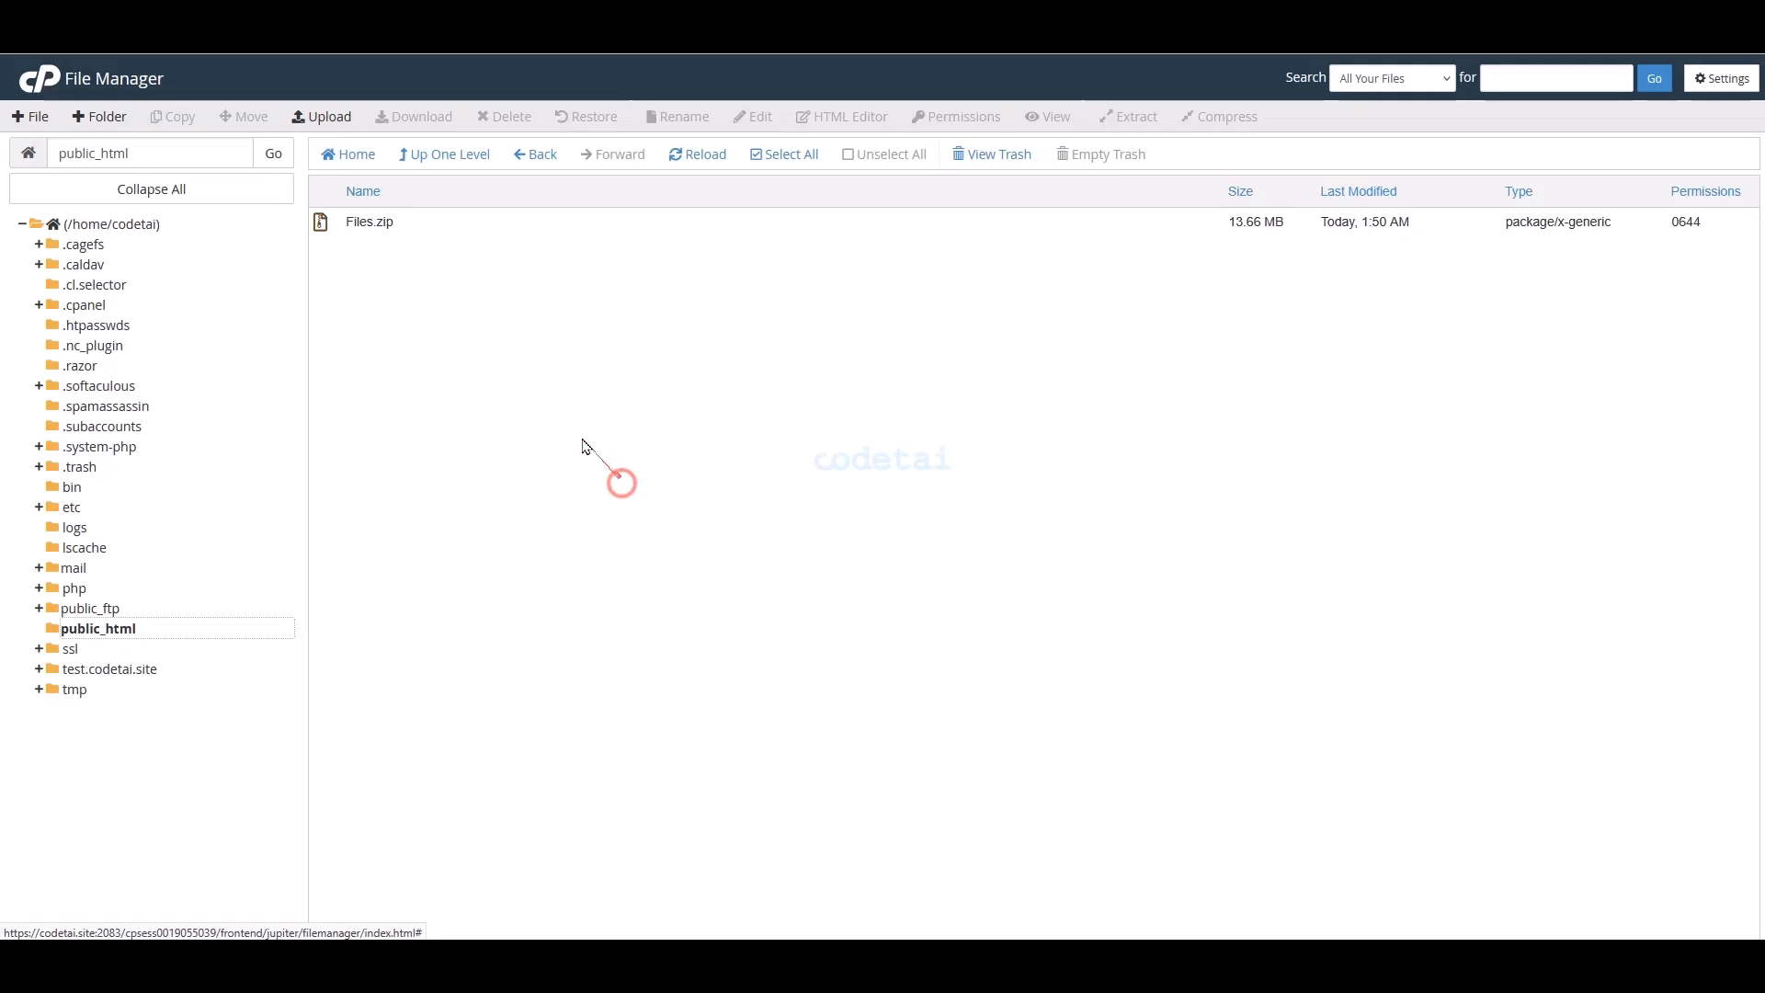
- Extract Files.zip into public_html
click(438, 230)
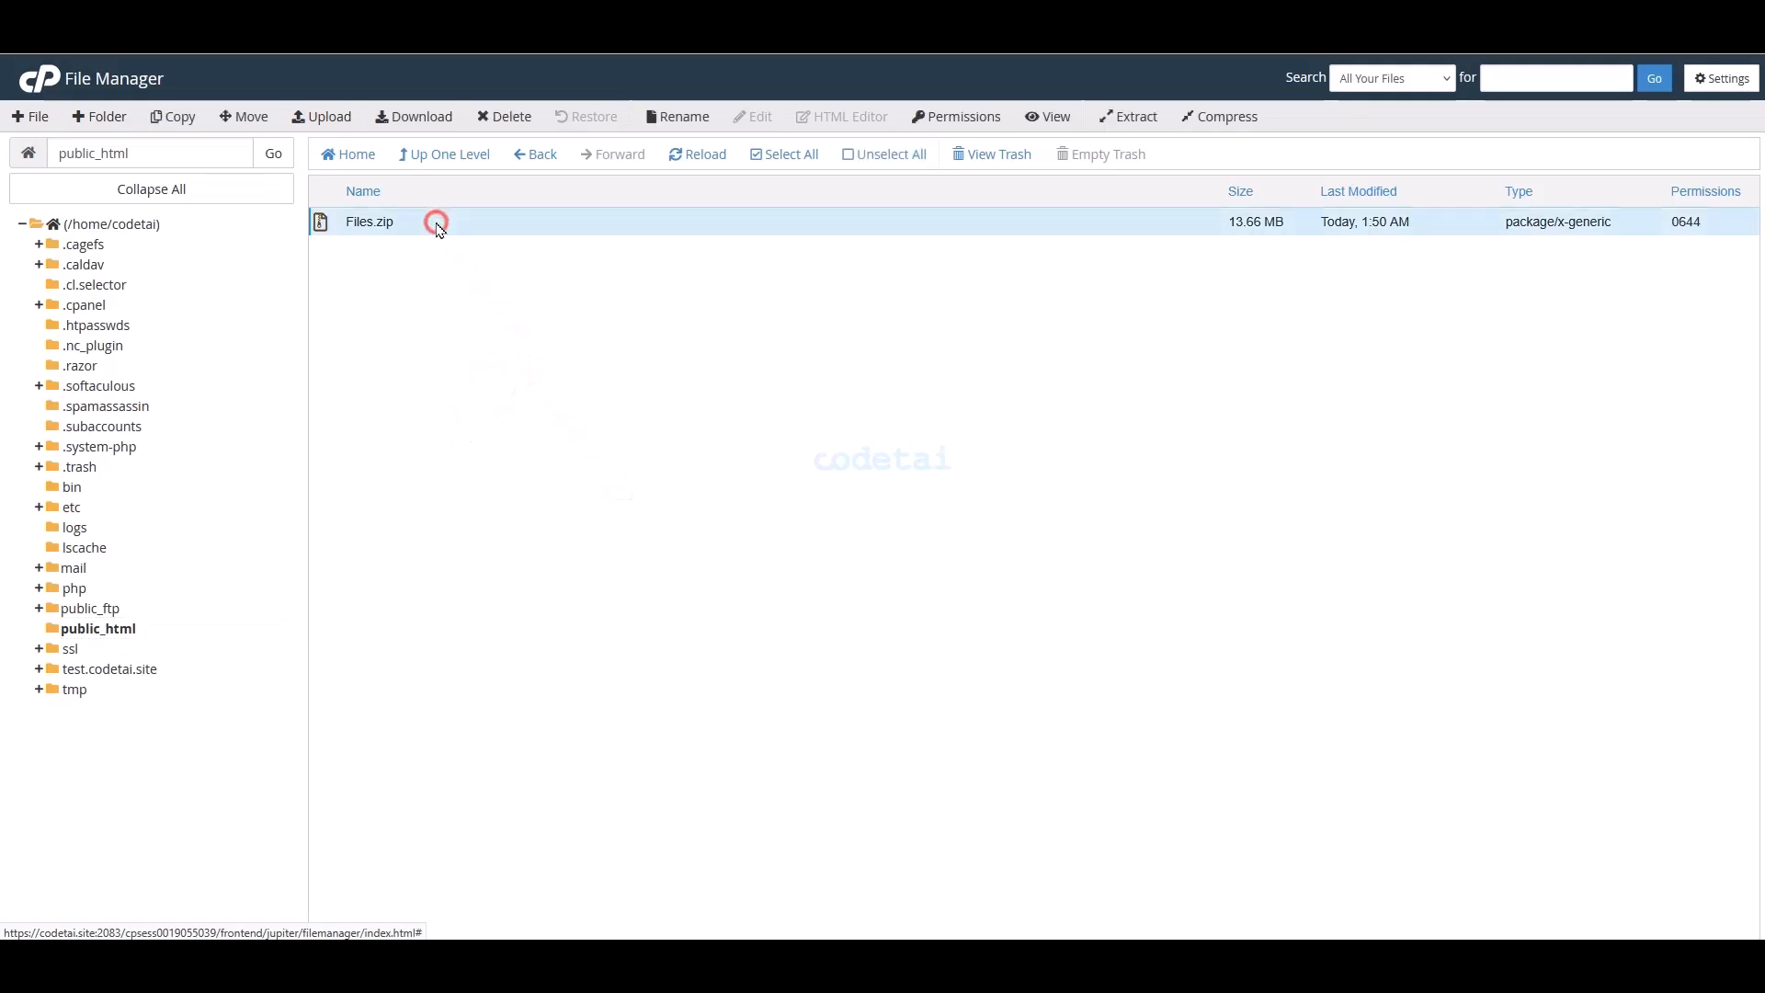
right_click(439, 229)
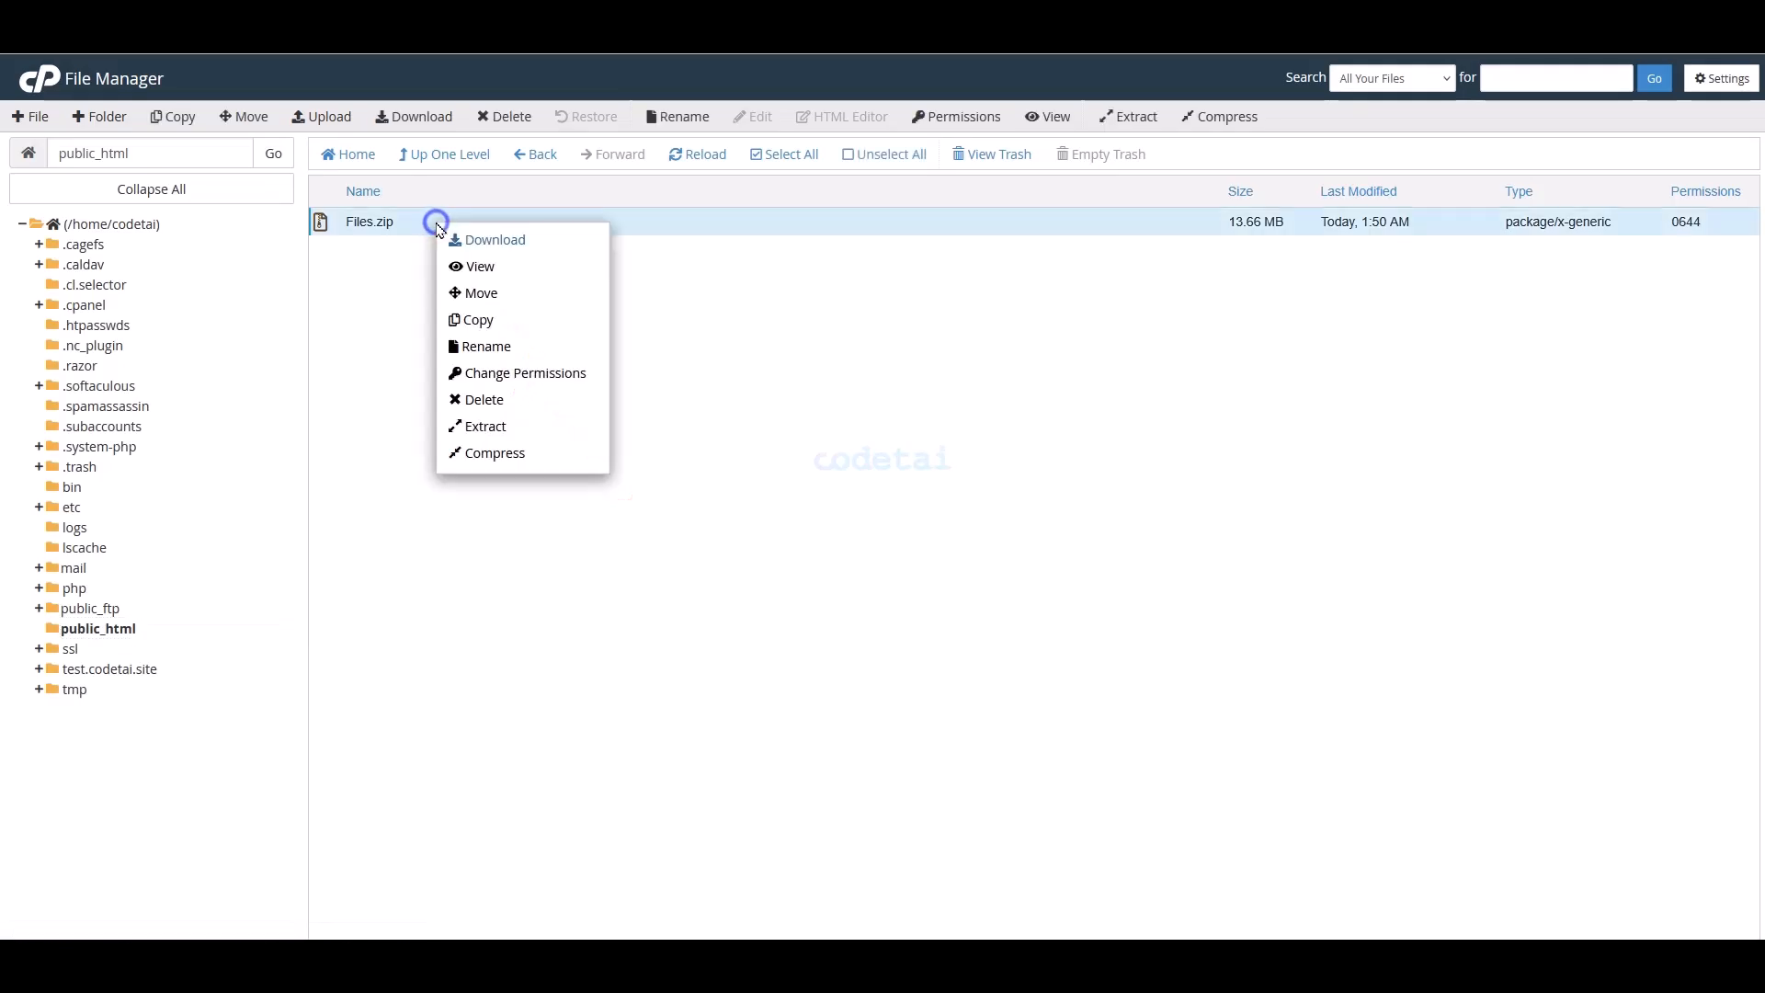
click(481, 428)
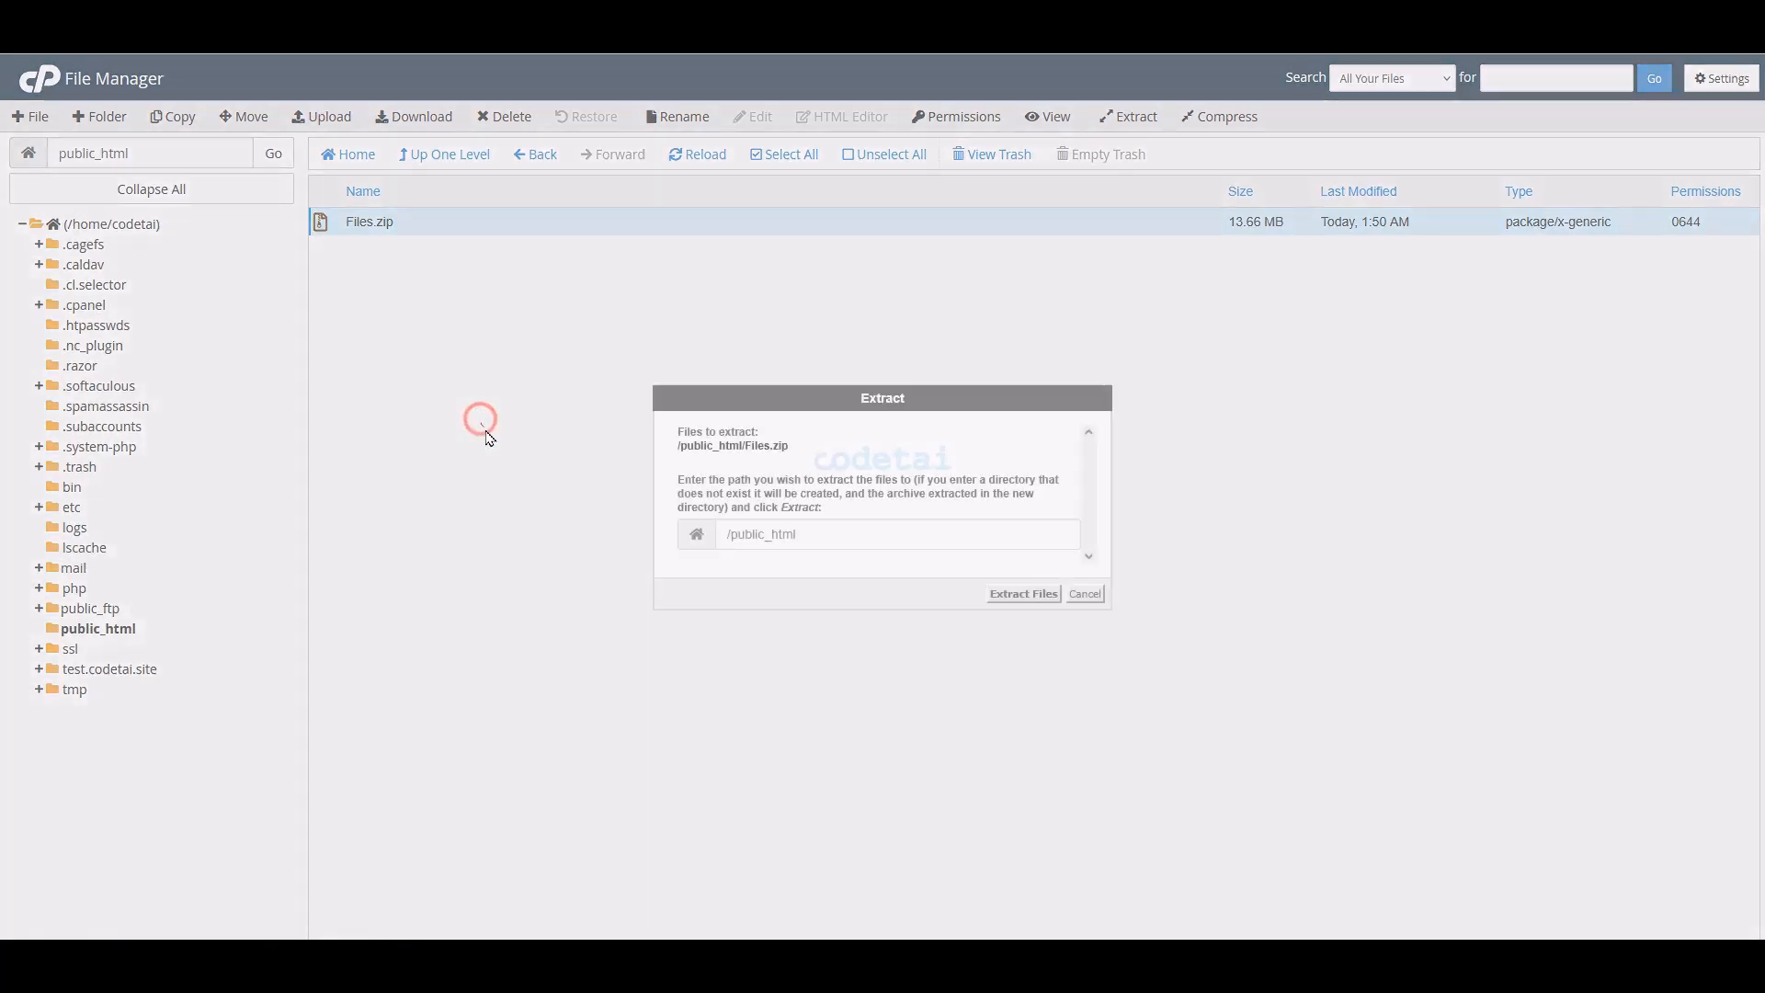
click(1017, 596)
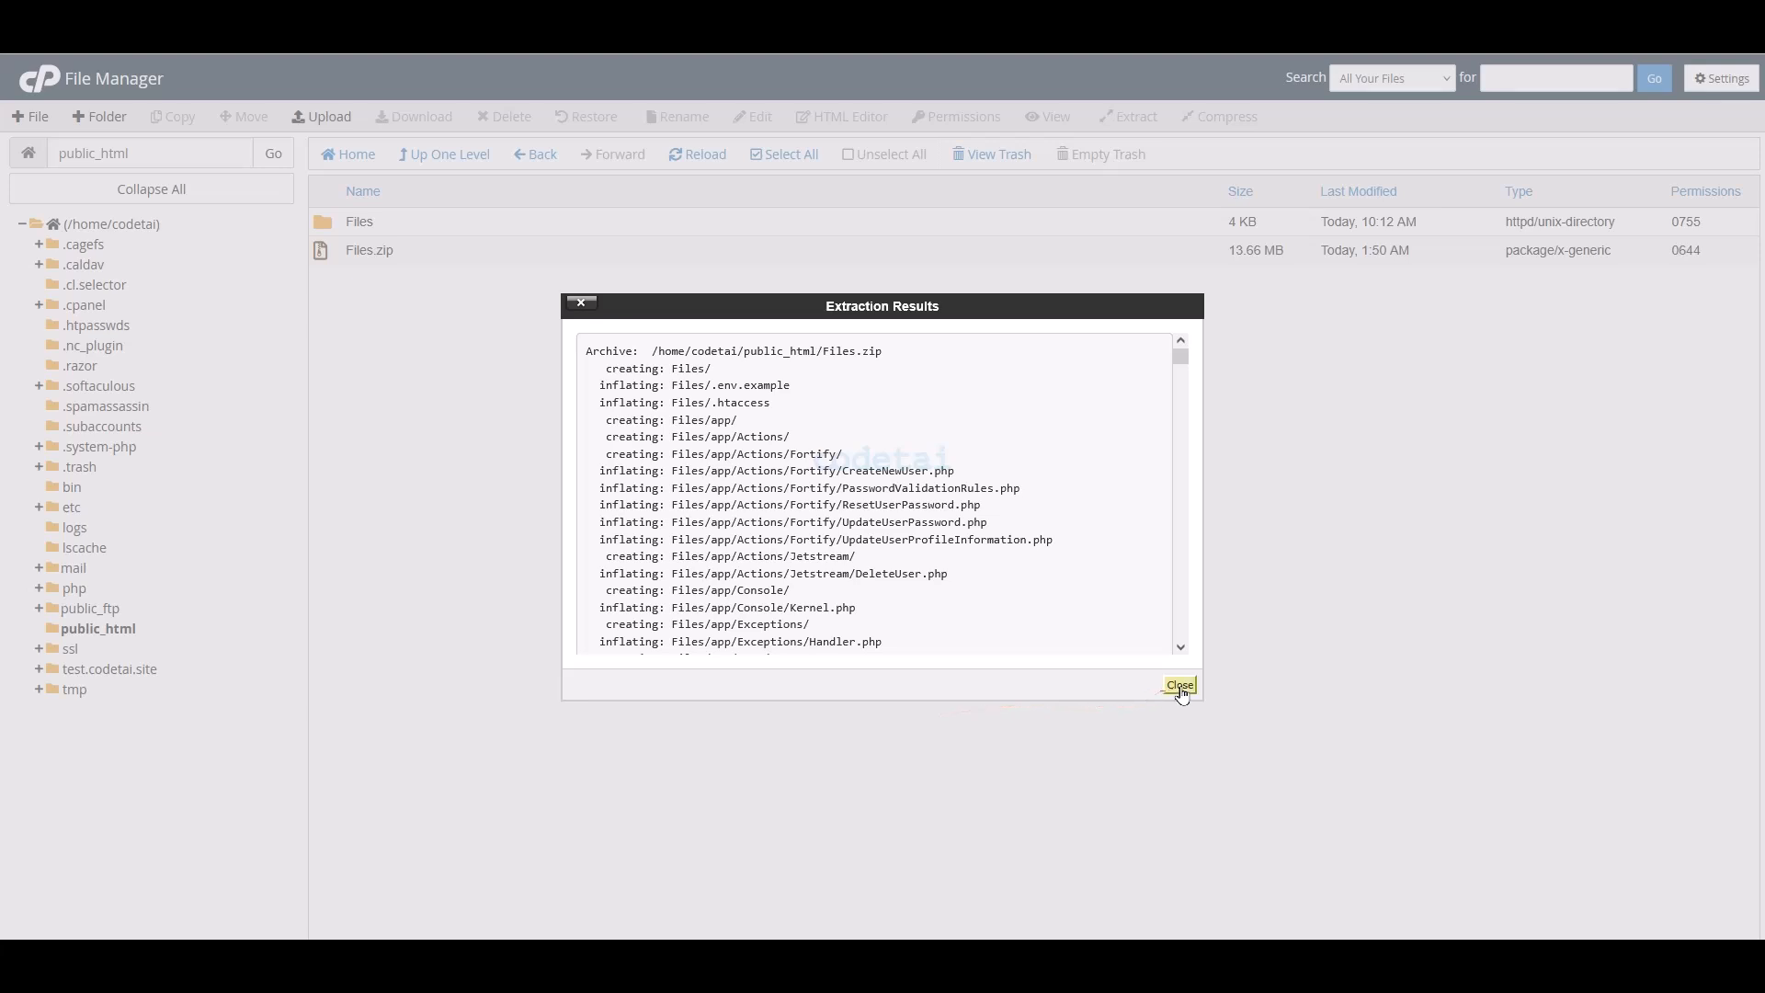
click(1182, 686)
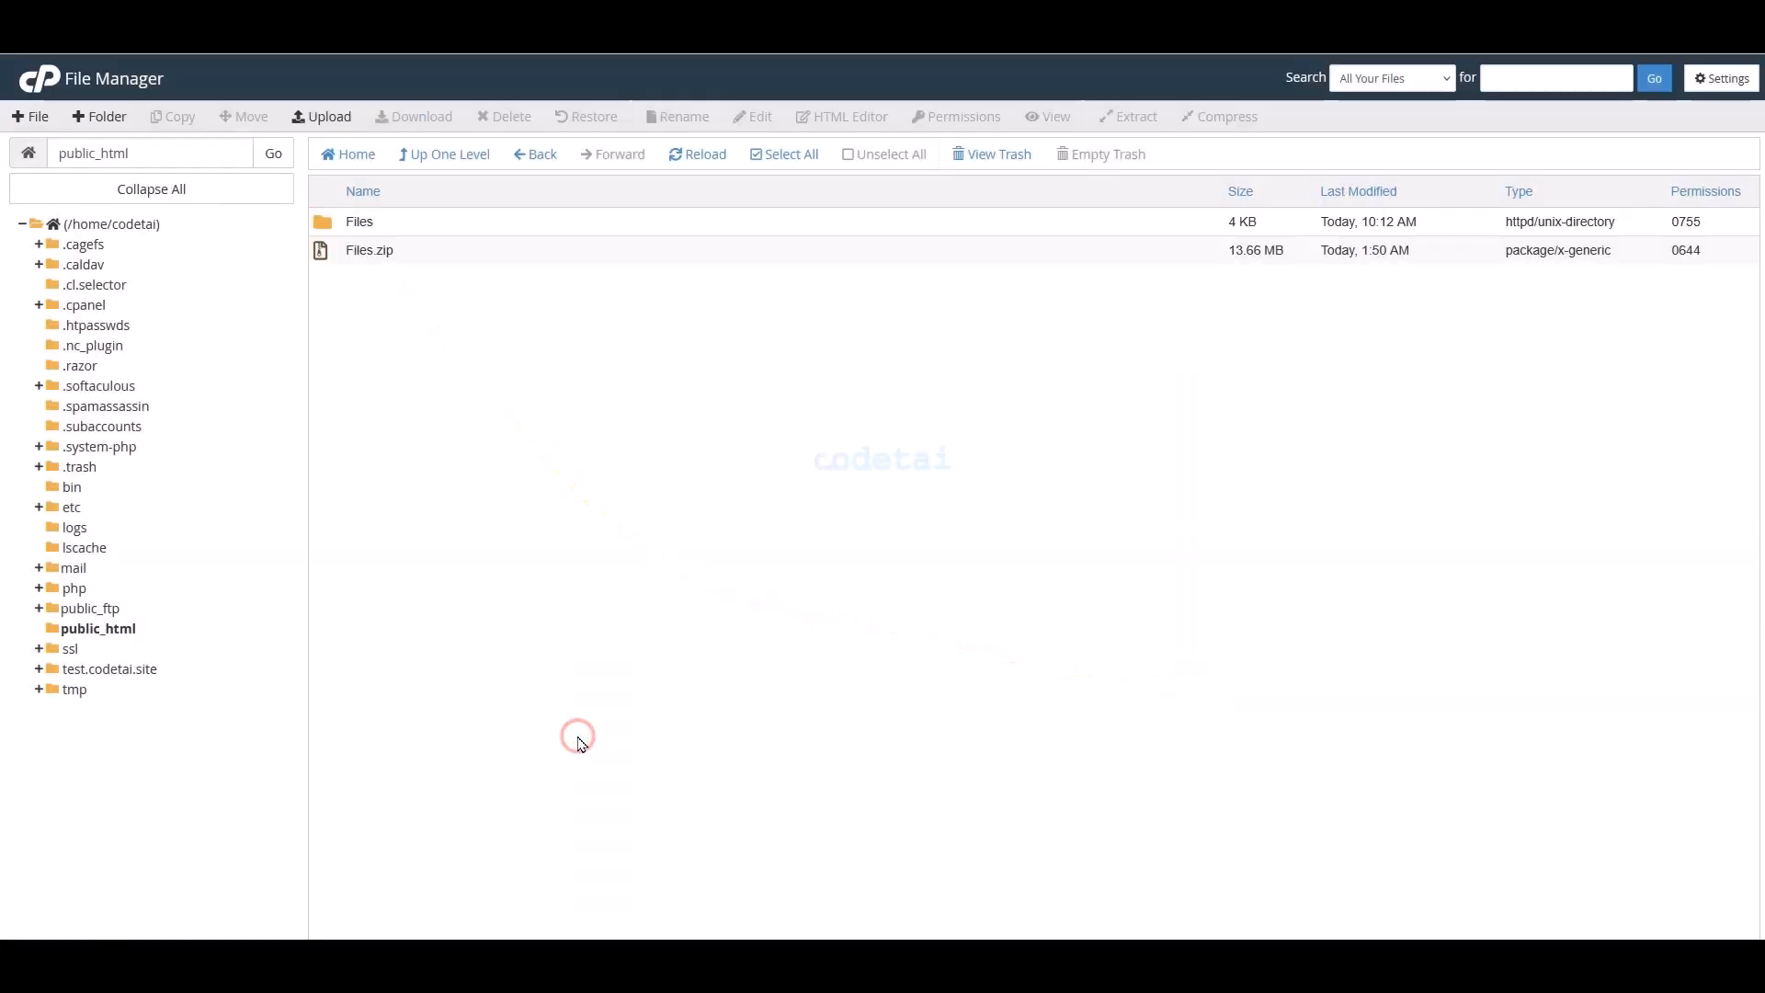
- Delete Files.zip from public_html
click(433, 260)
click(503, 120)
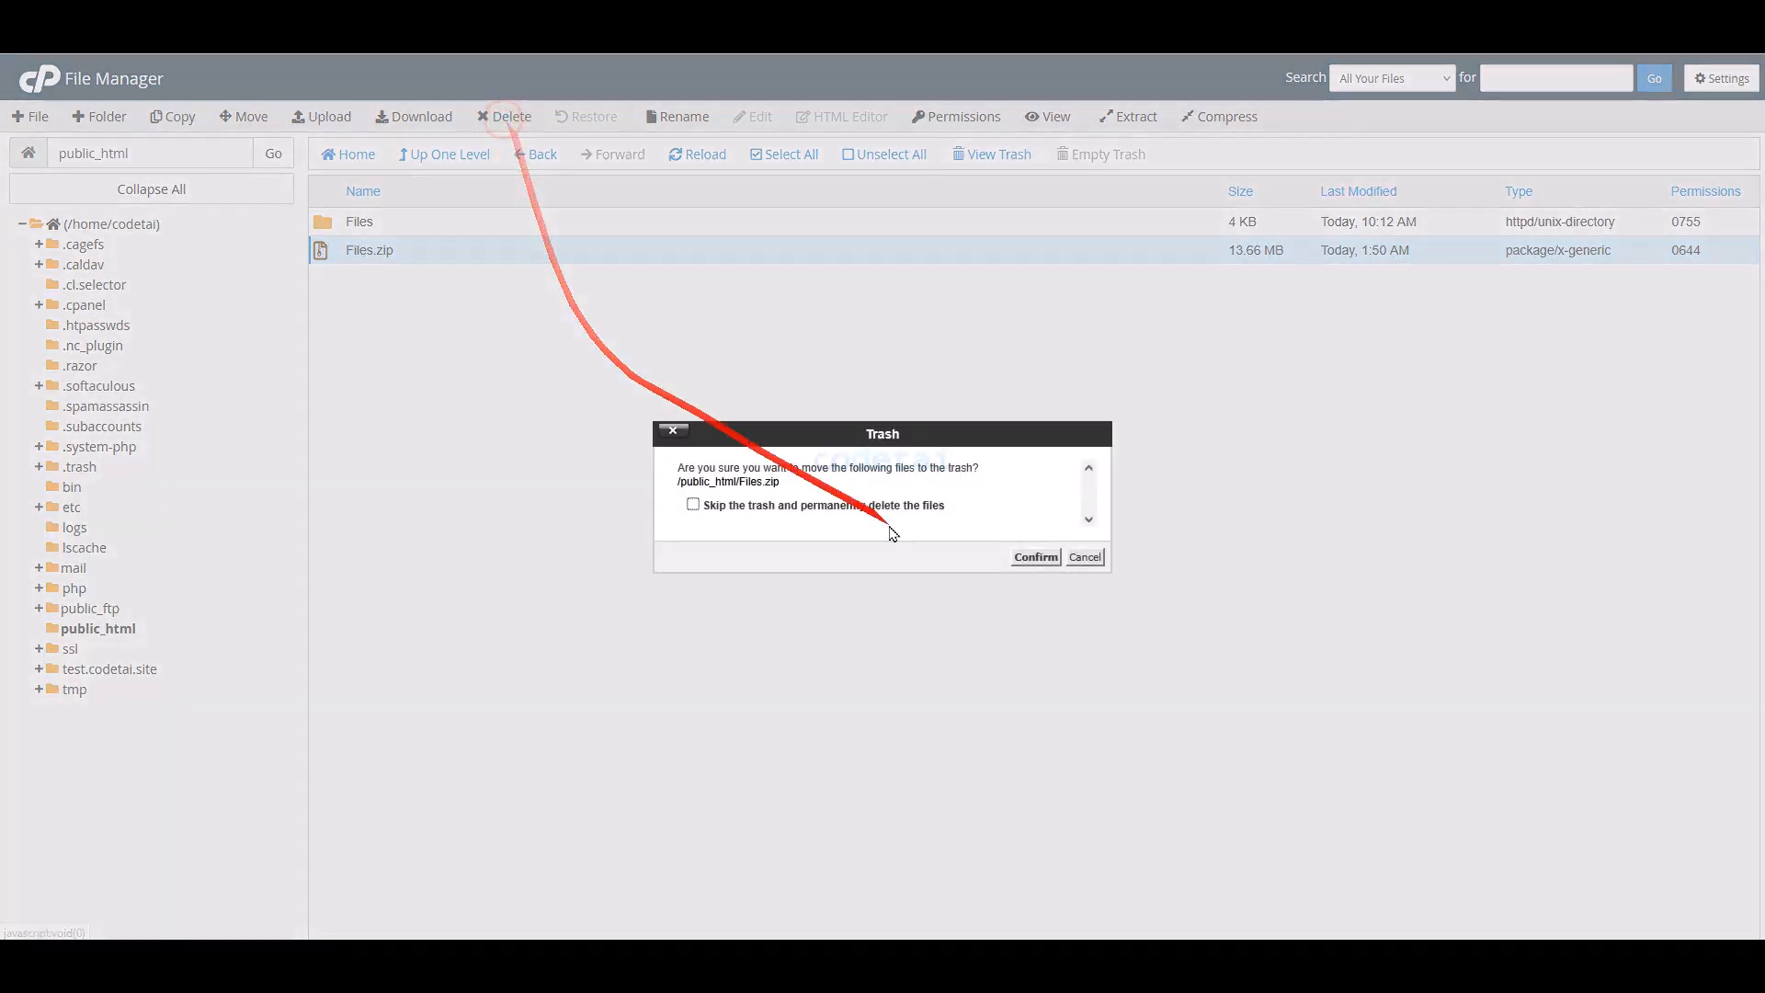
click(1029, 559)
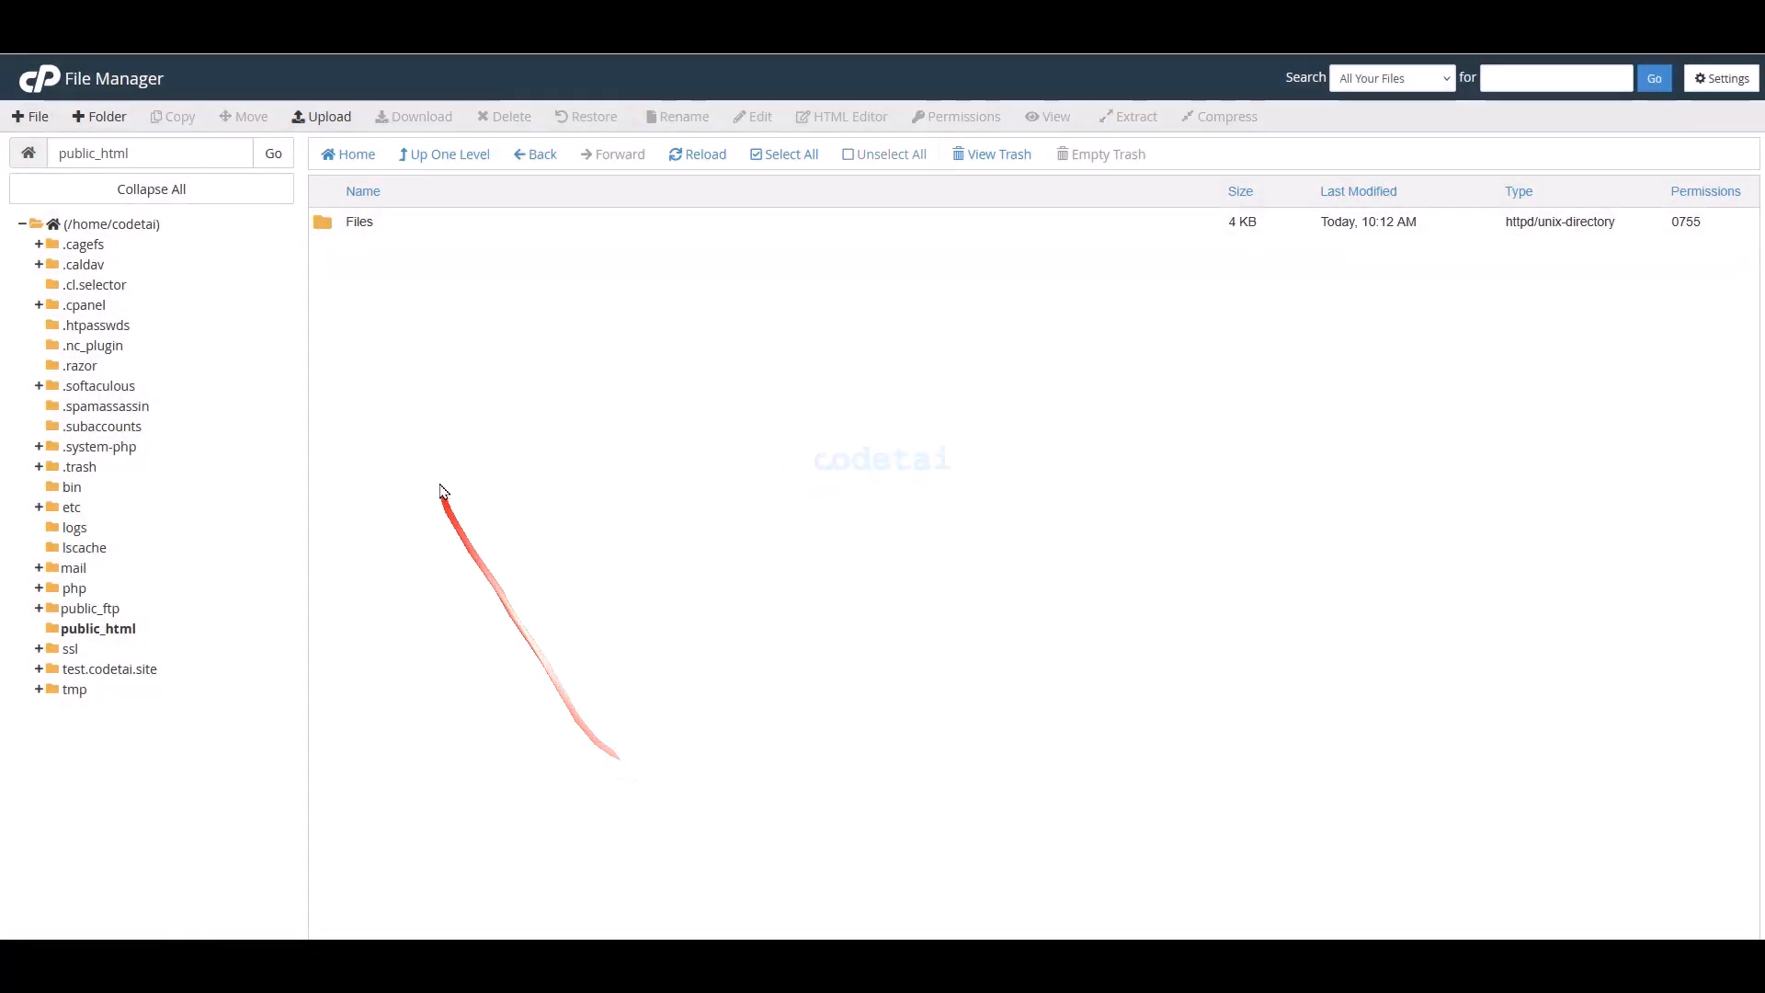
- Move every item inside the Files folder up into public_html
double_click(401, 226)
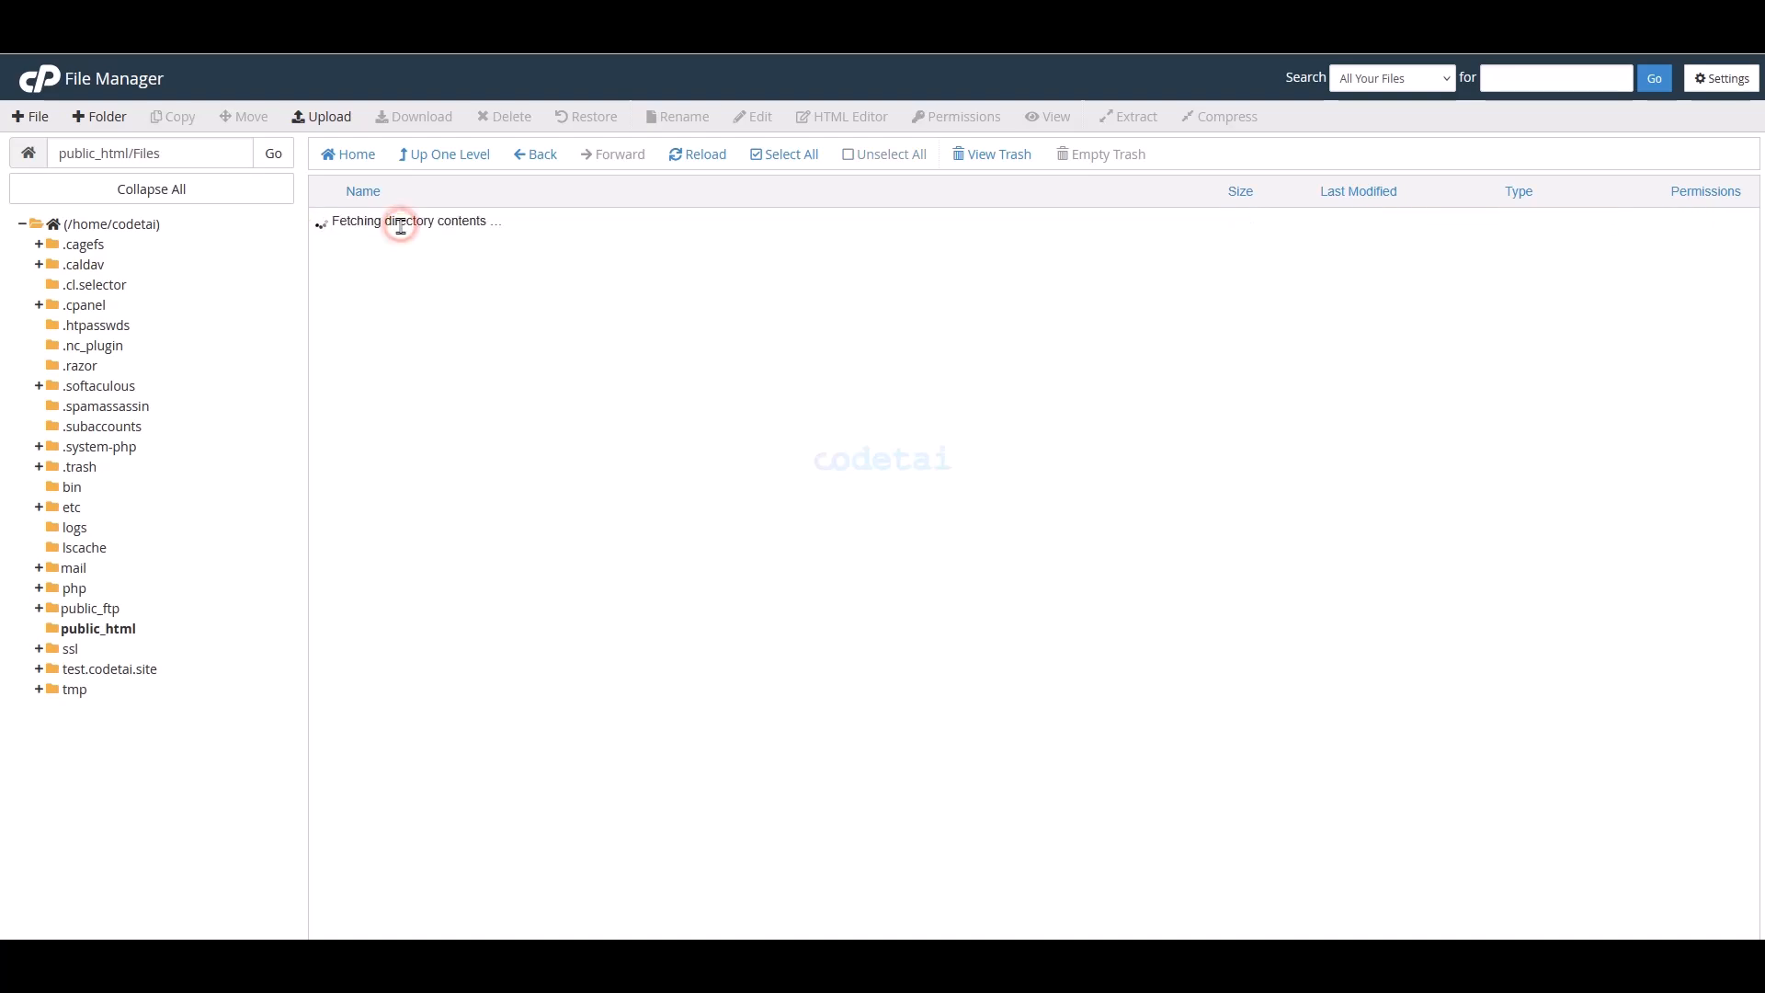
click(782, 169)
click(244, 117)
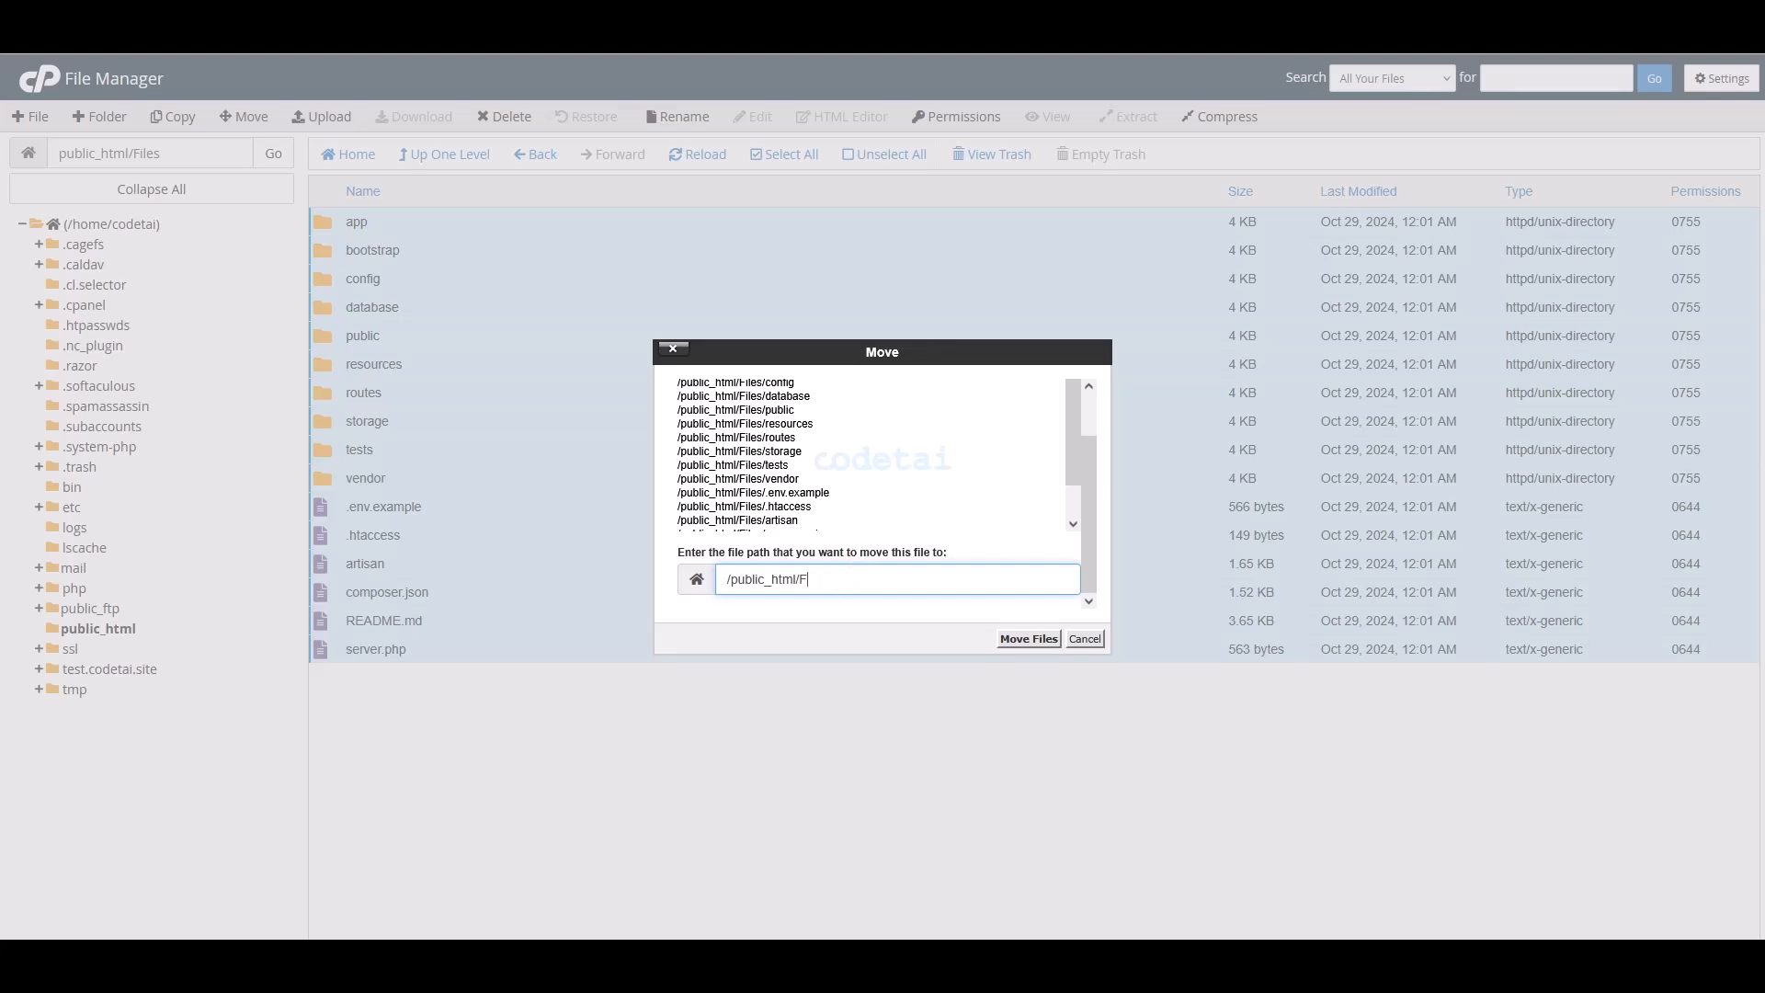
click(1028, 638)
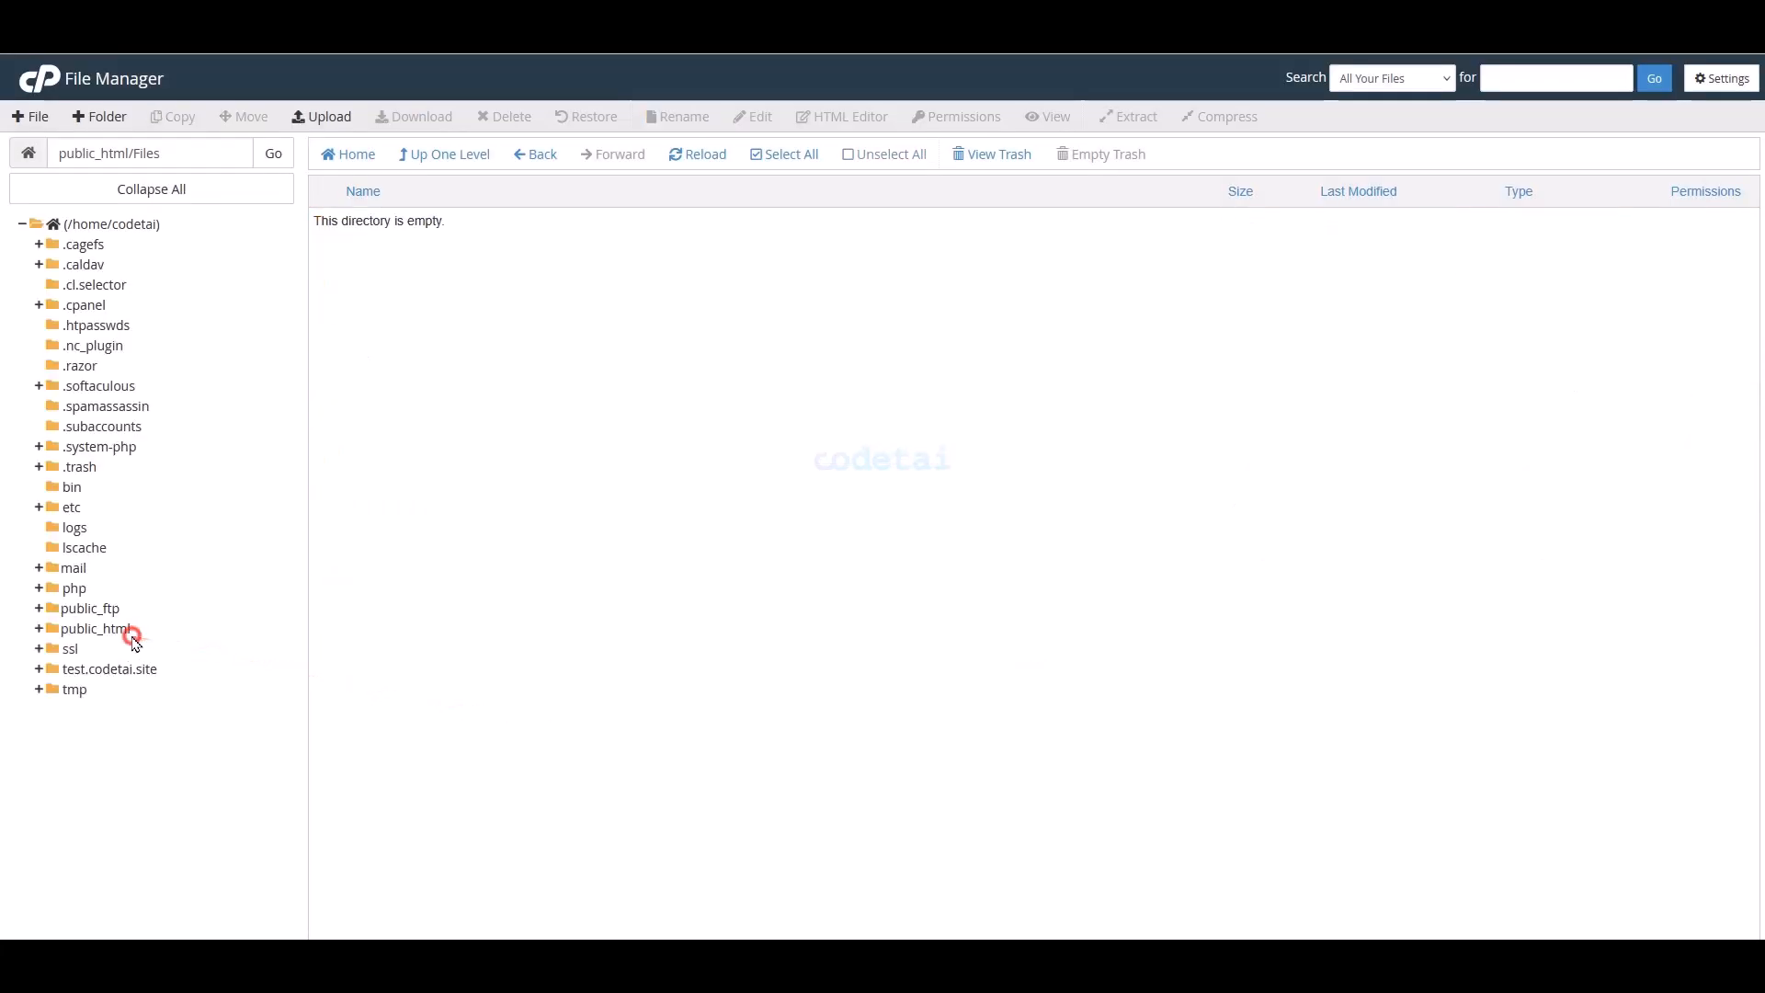
- Delete the now-empty Files folder from public_html
click(101, 629)
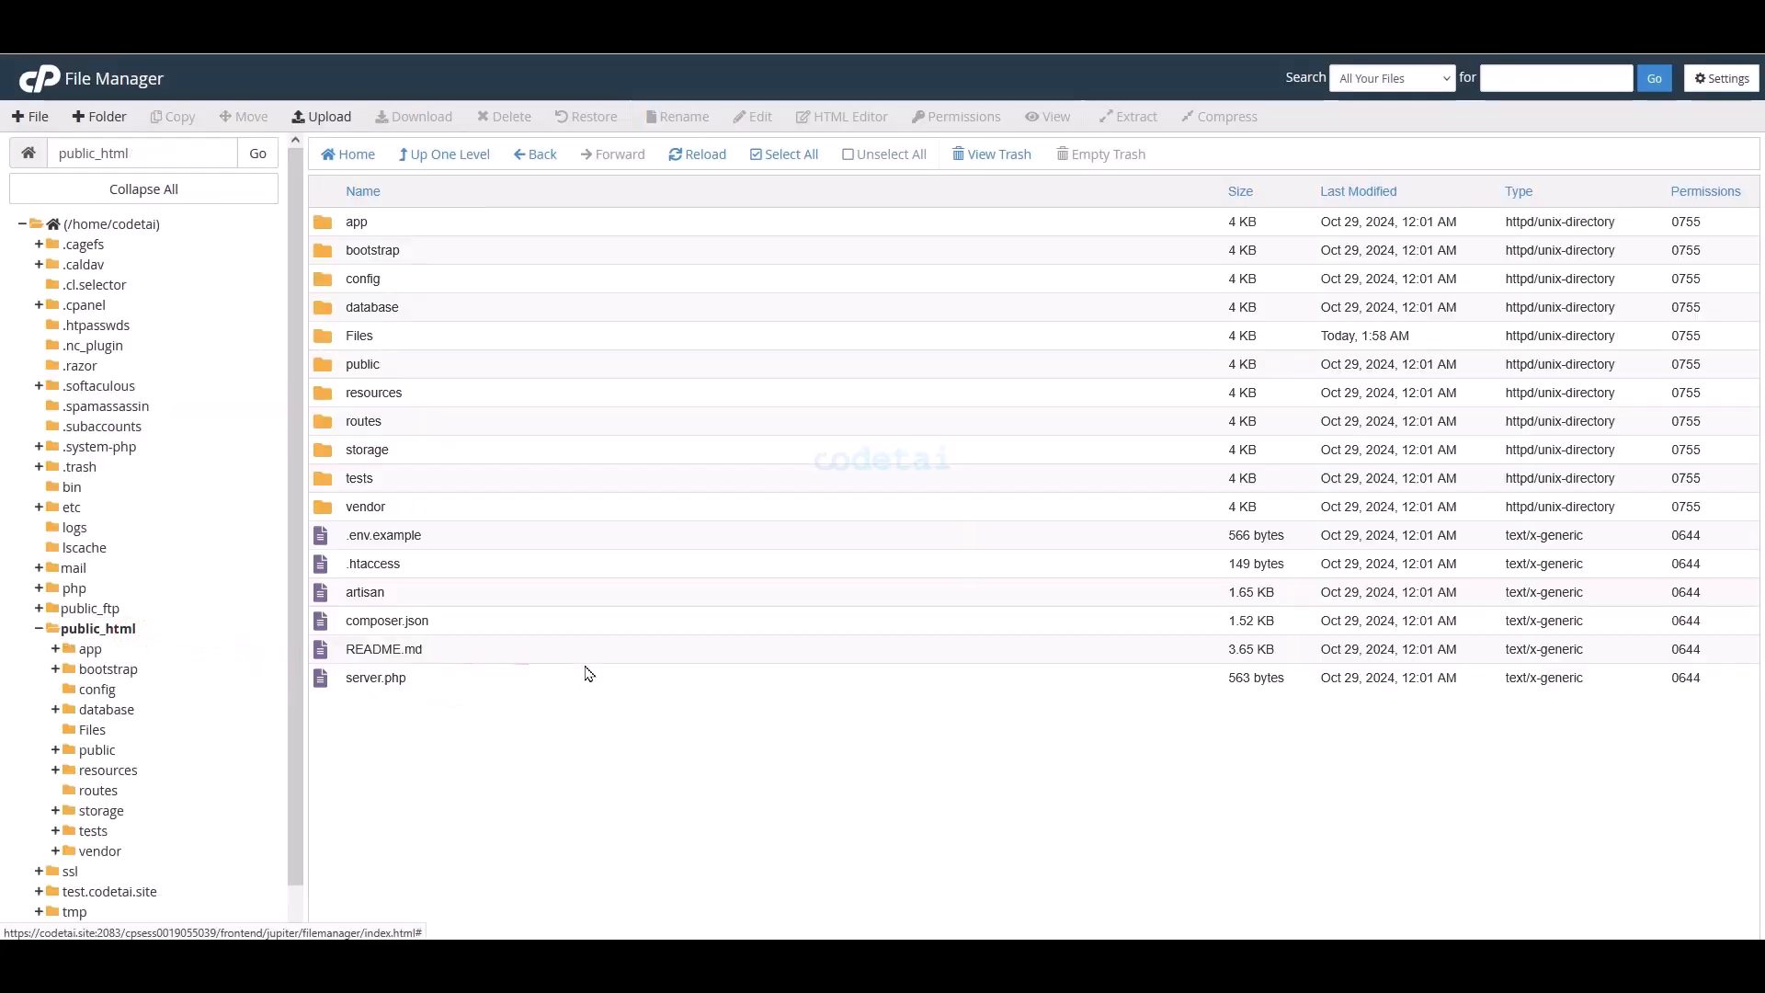
click(397, 334)
click(507, 116)
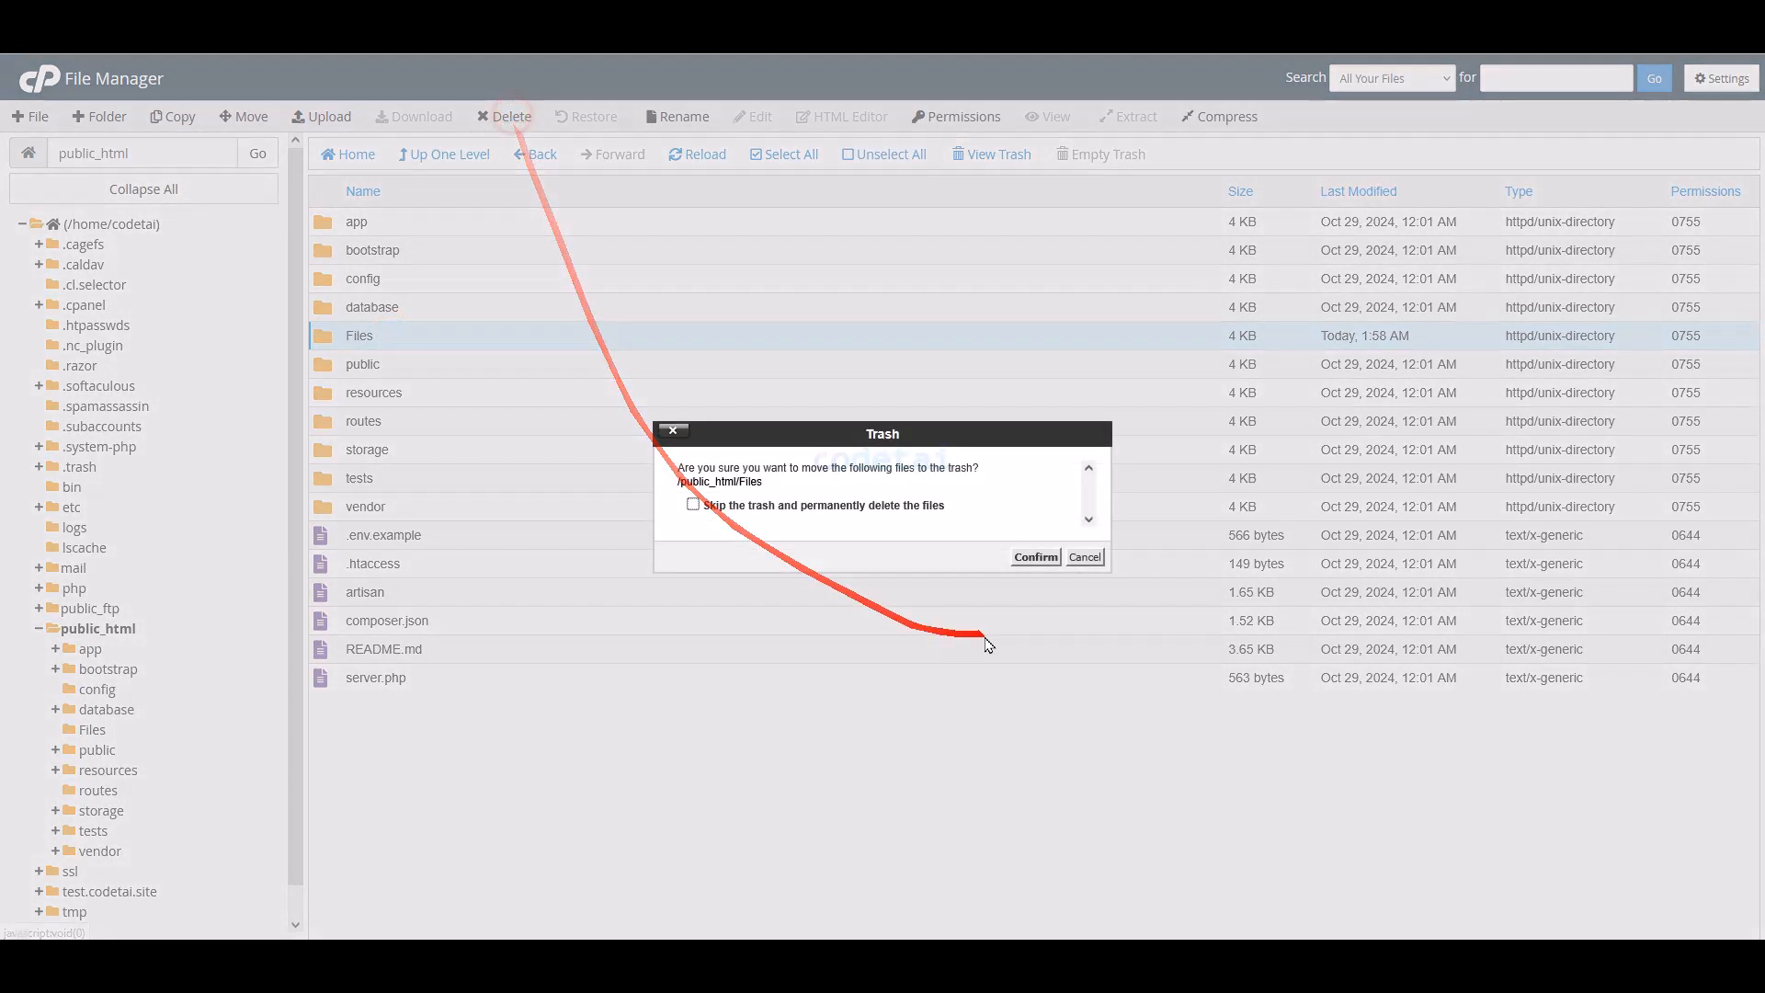
click(1027, 550)
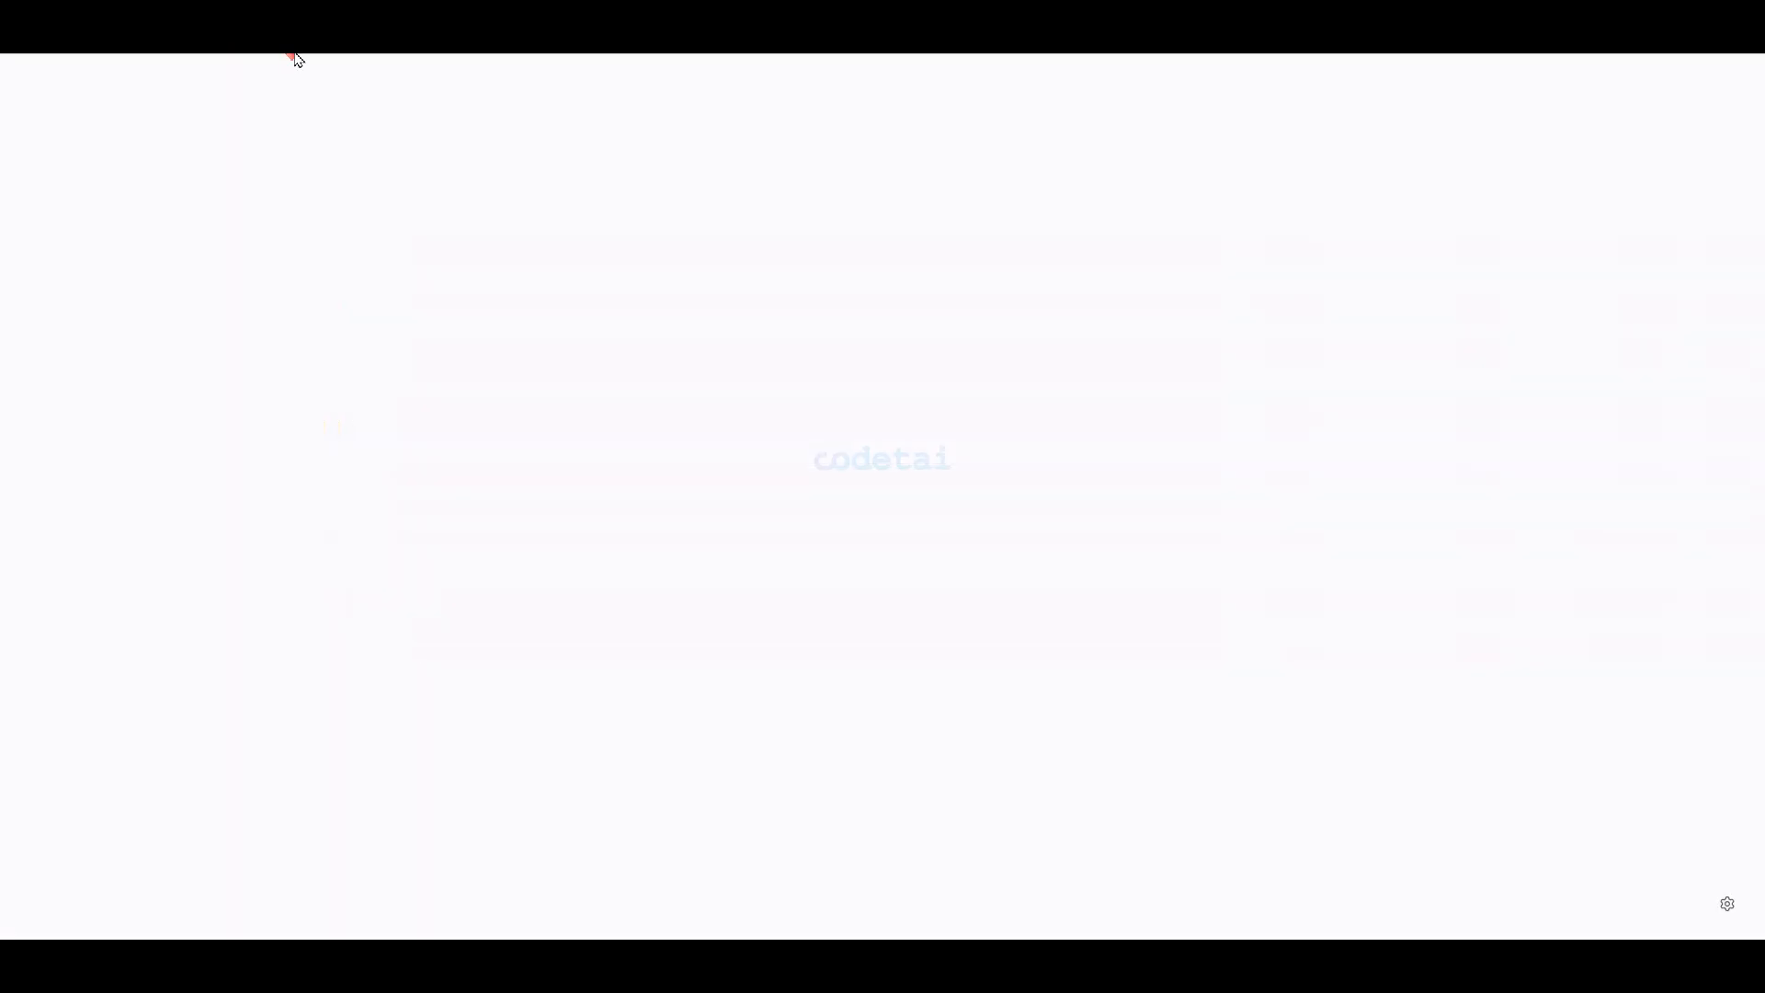
- Load codetai.site in Firefox to bring up the TMail installer's Database Details step
click(296, 42)
text(codetai.site)
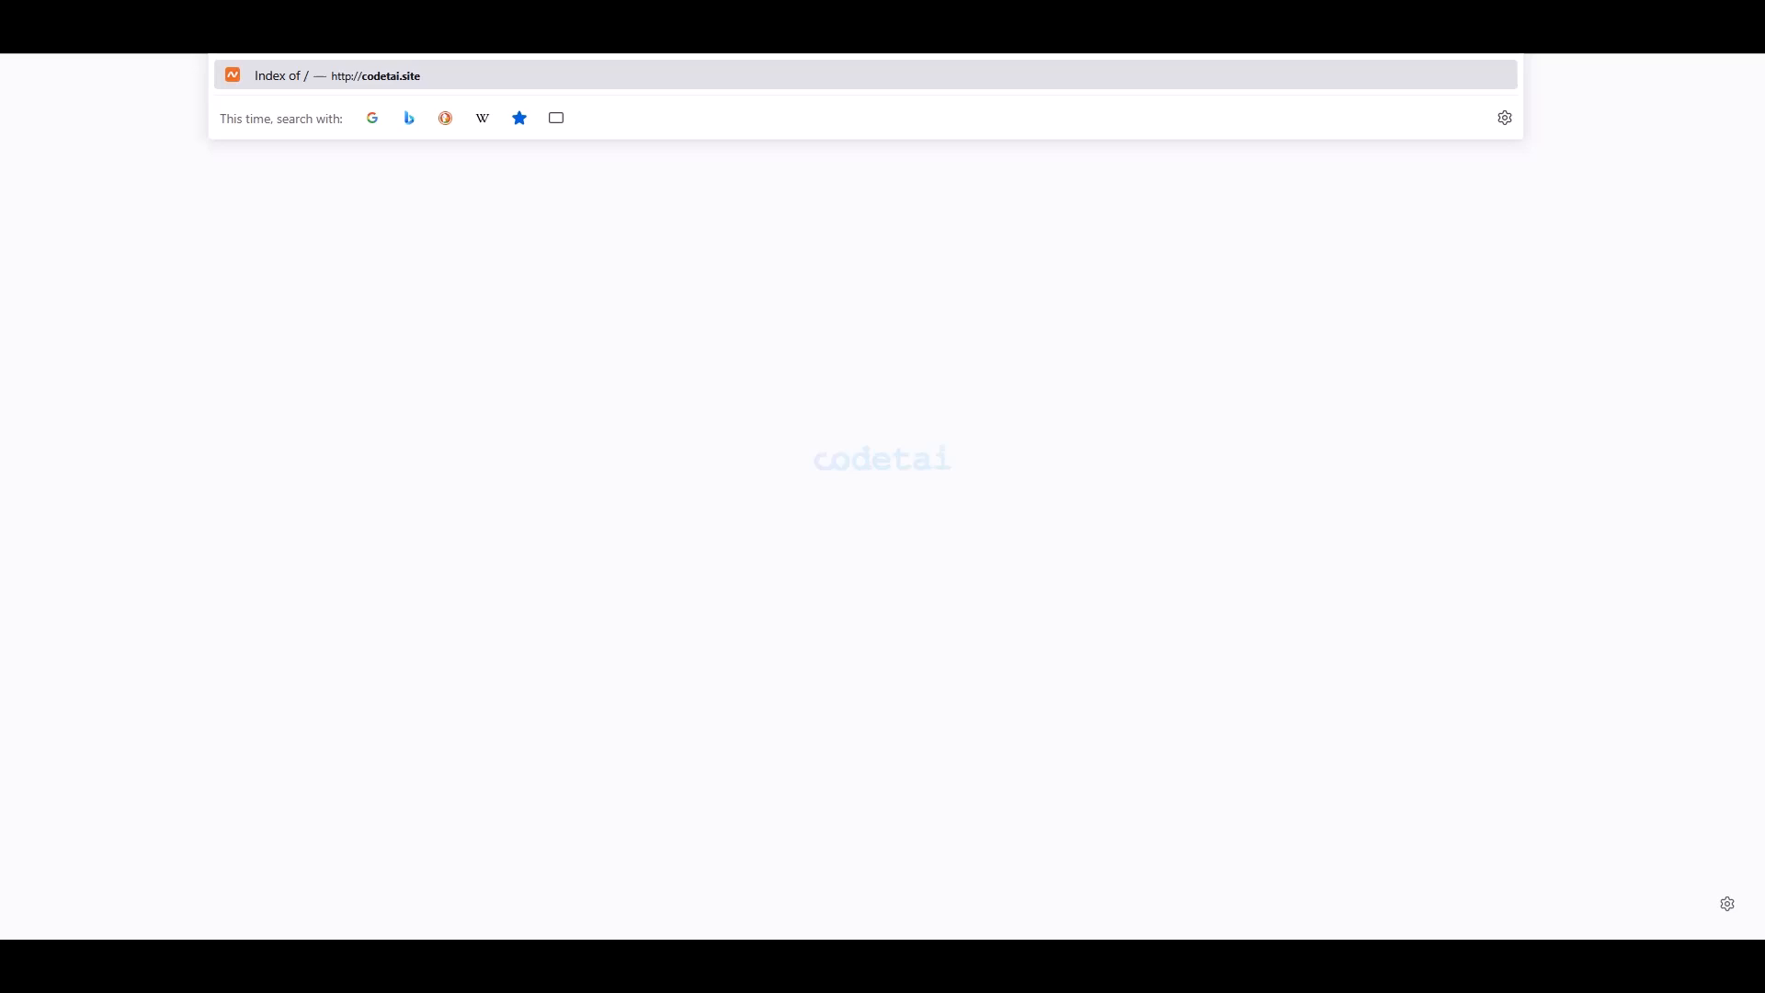
key(Return)
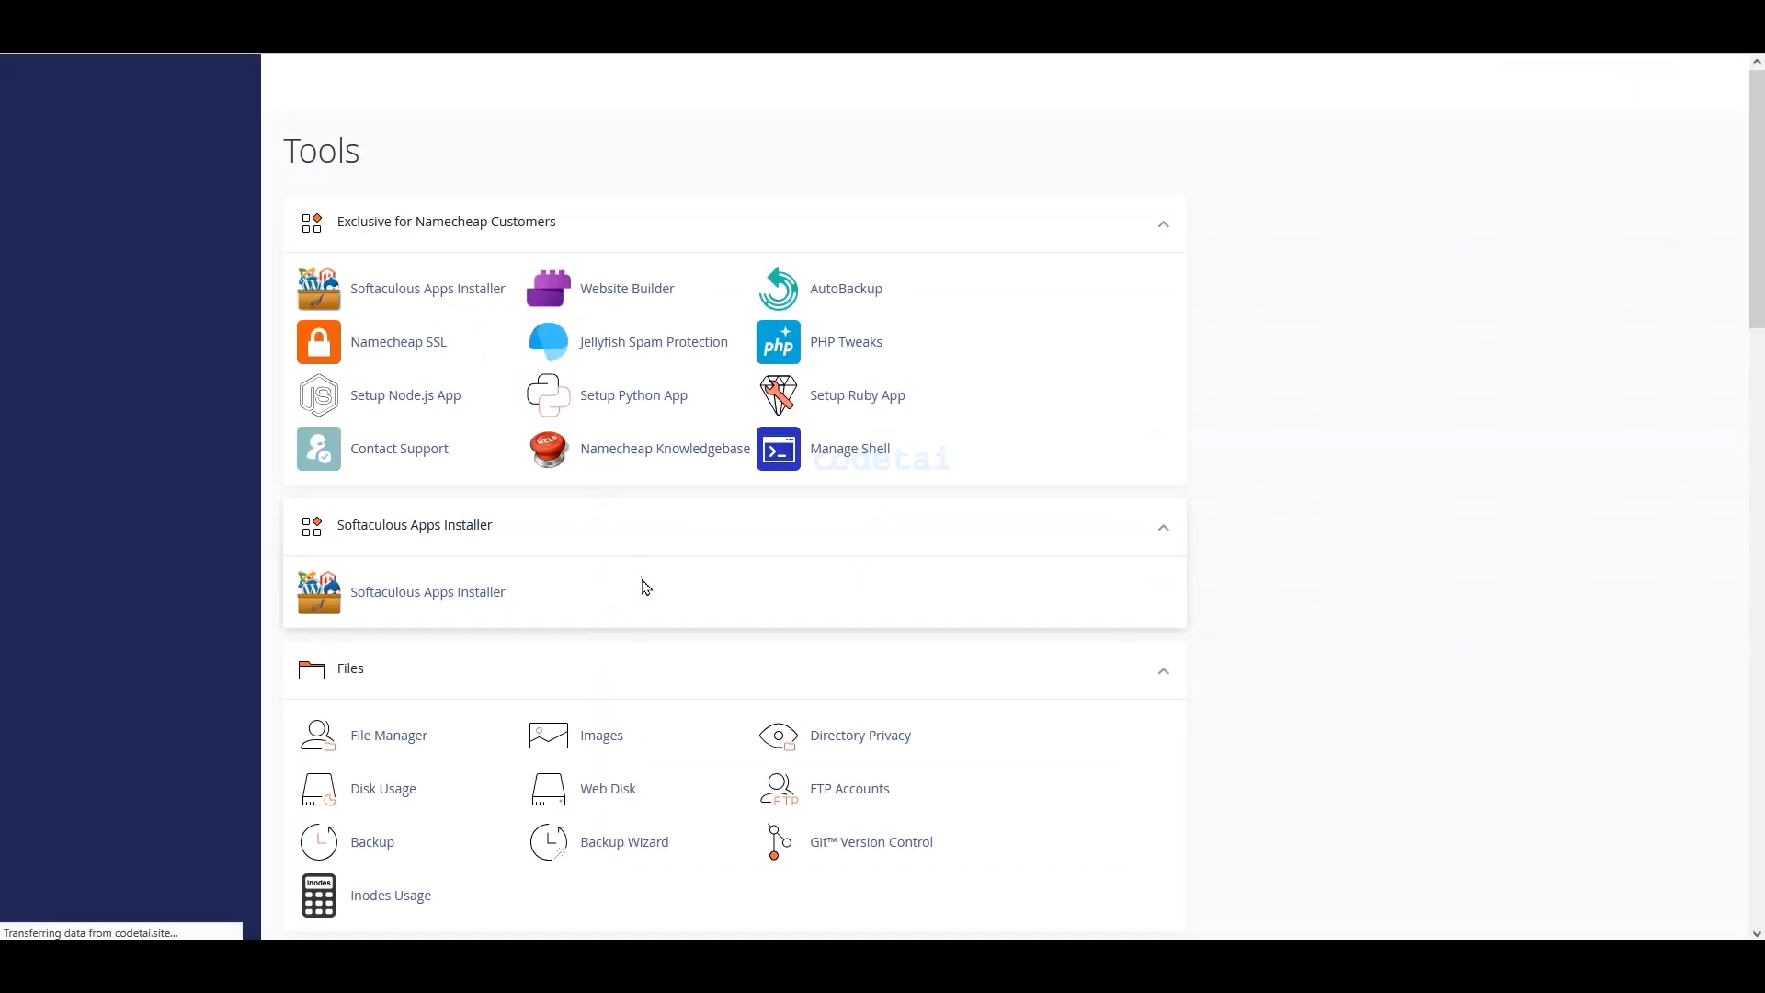
scroll(978, 603, down, 8)
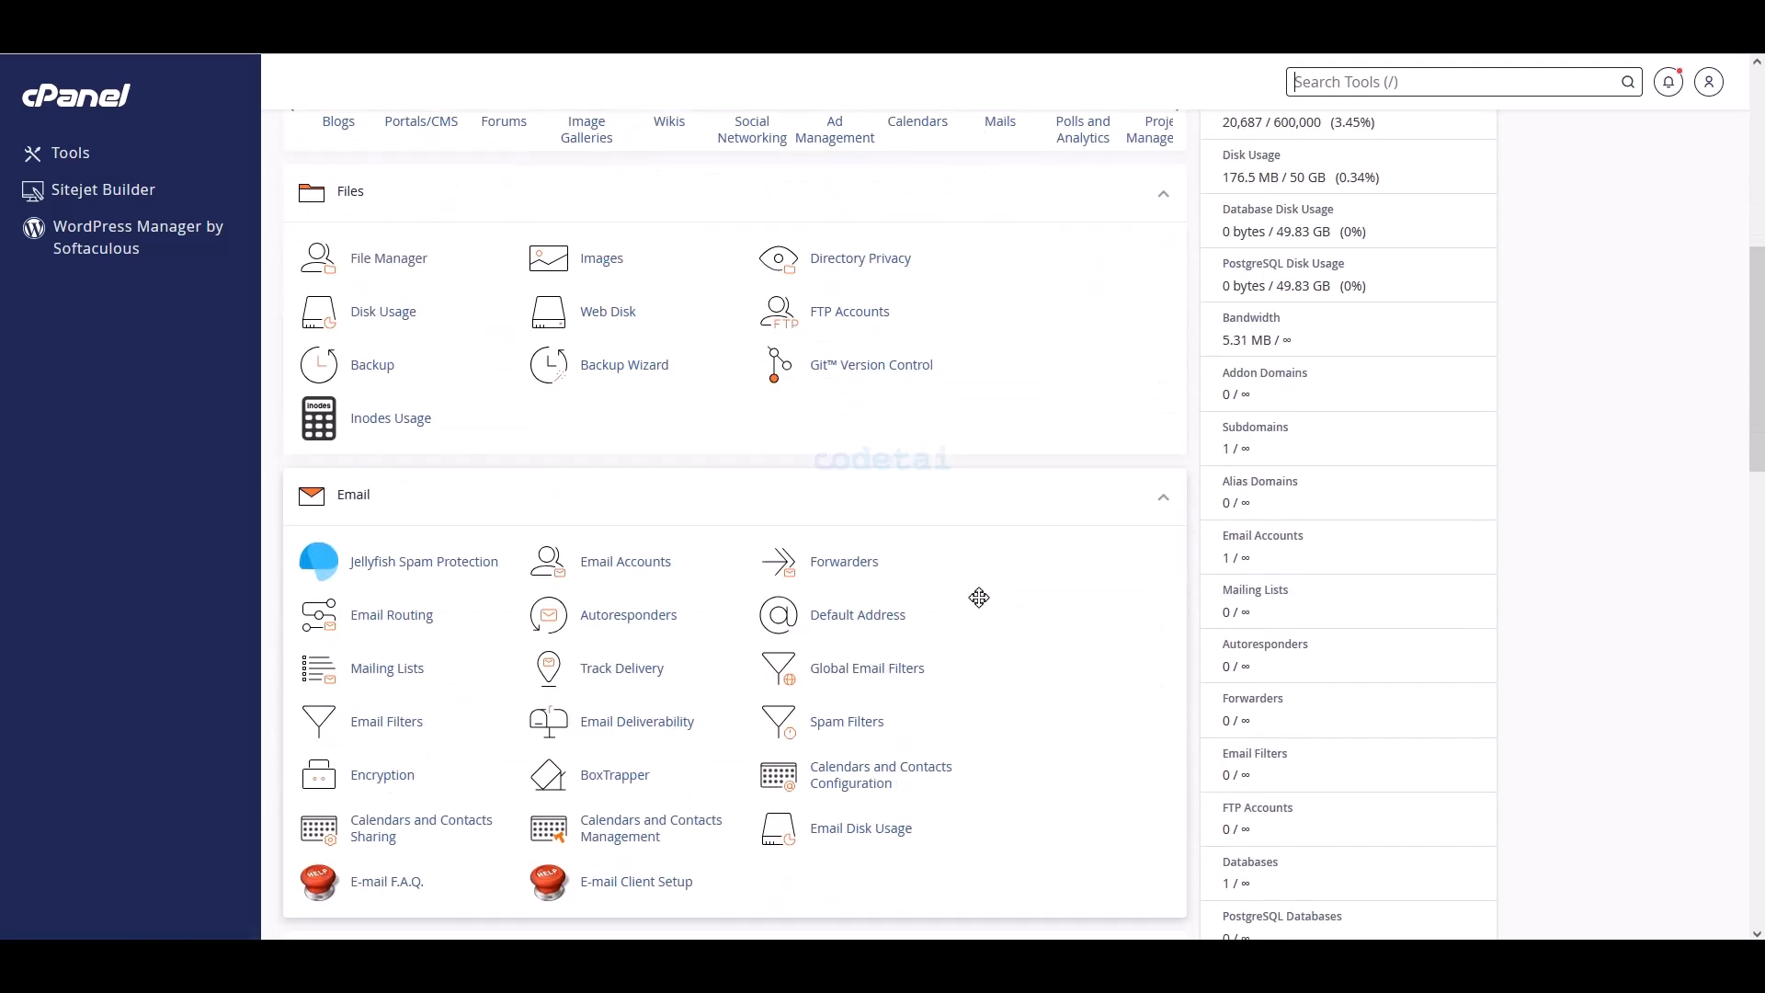
- Create the database codetai_name with cPanel's Database Wizard
scroll(979, 598, down, 7)
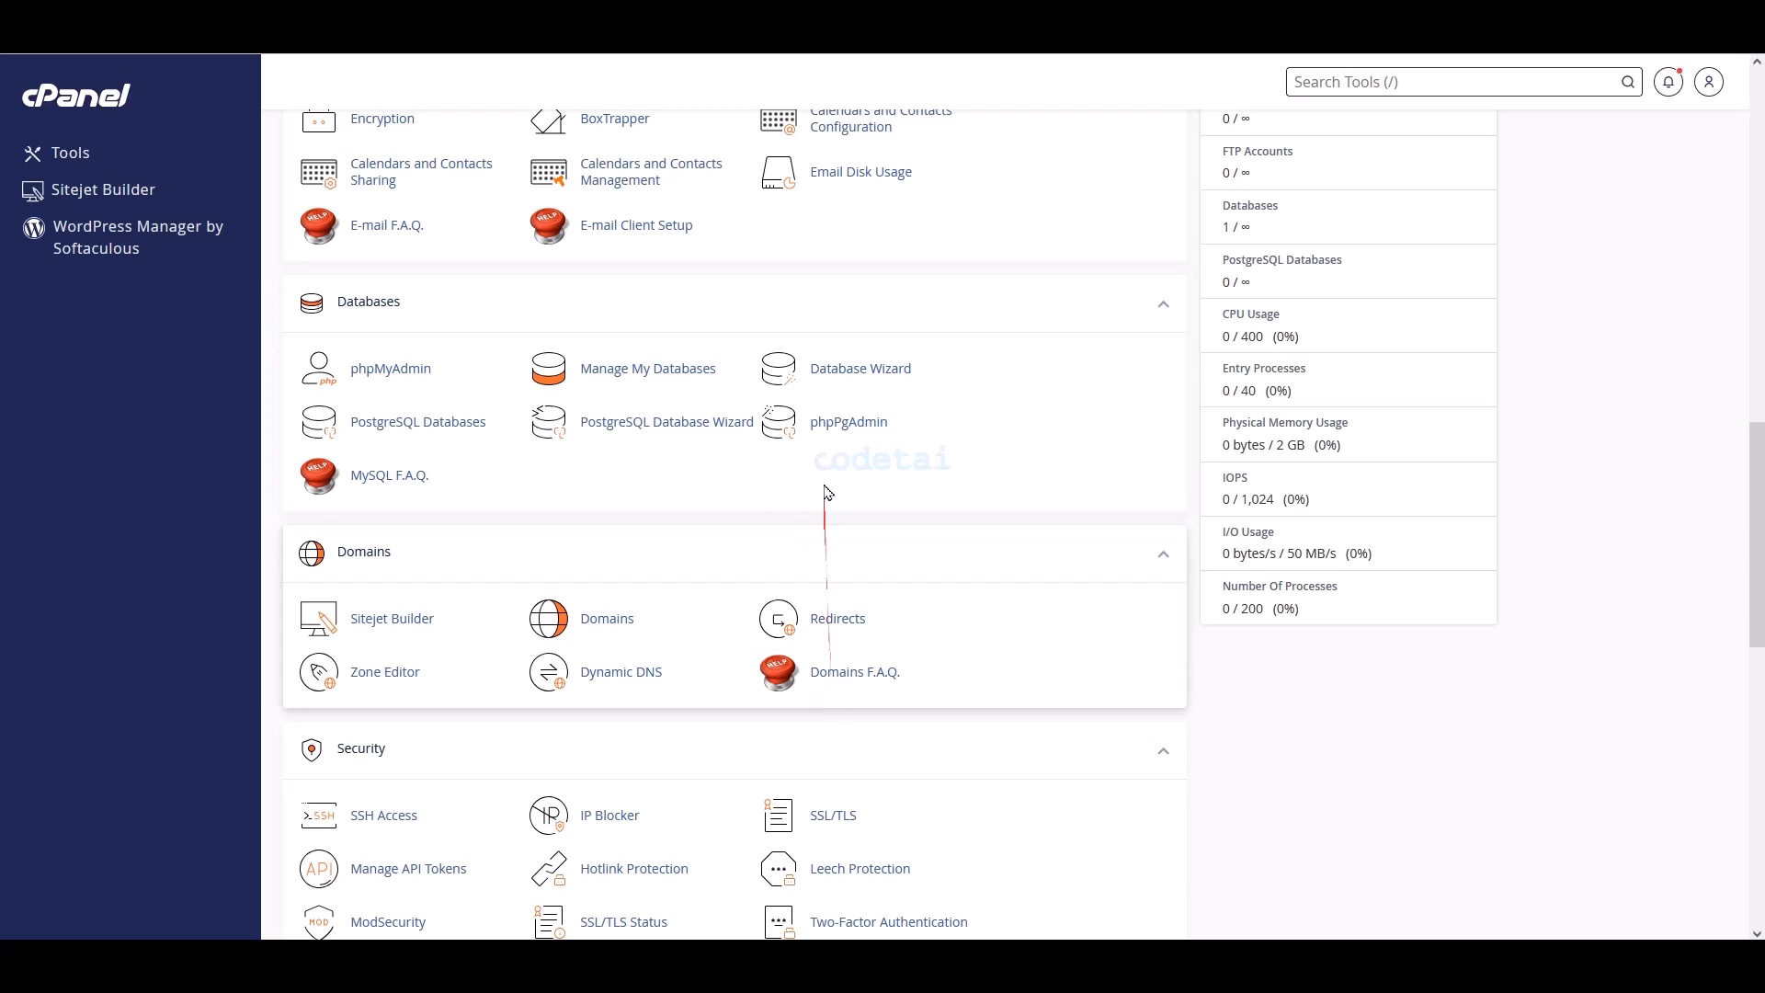
click(846, 377)
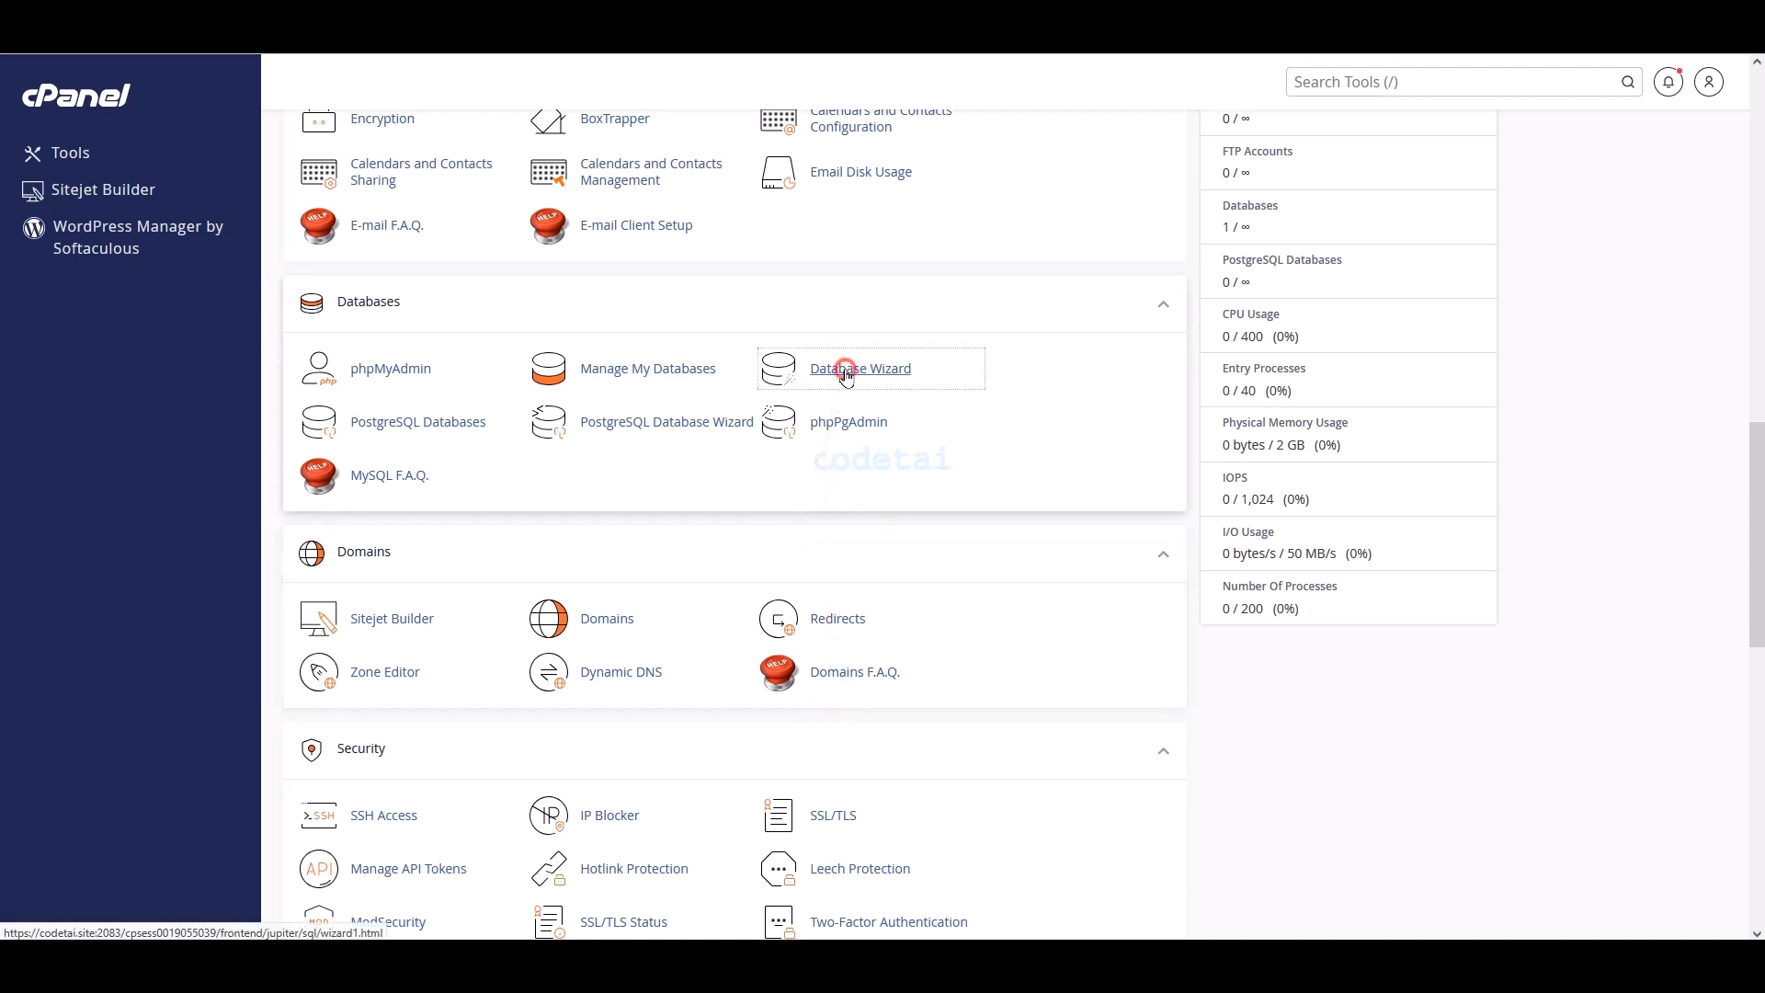
click(434, 351)
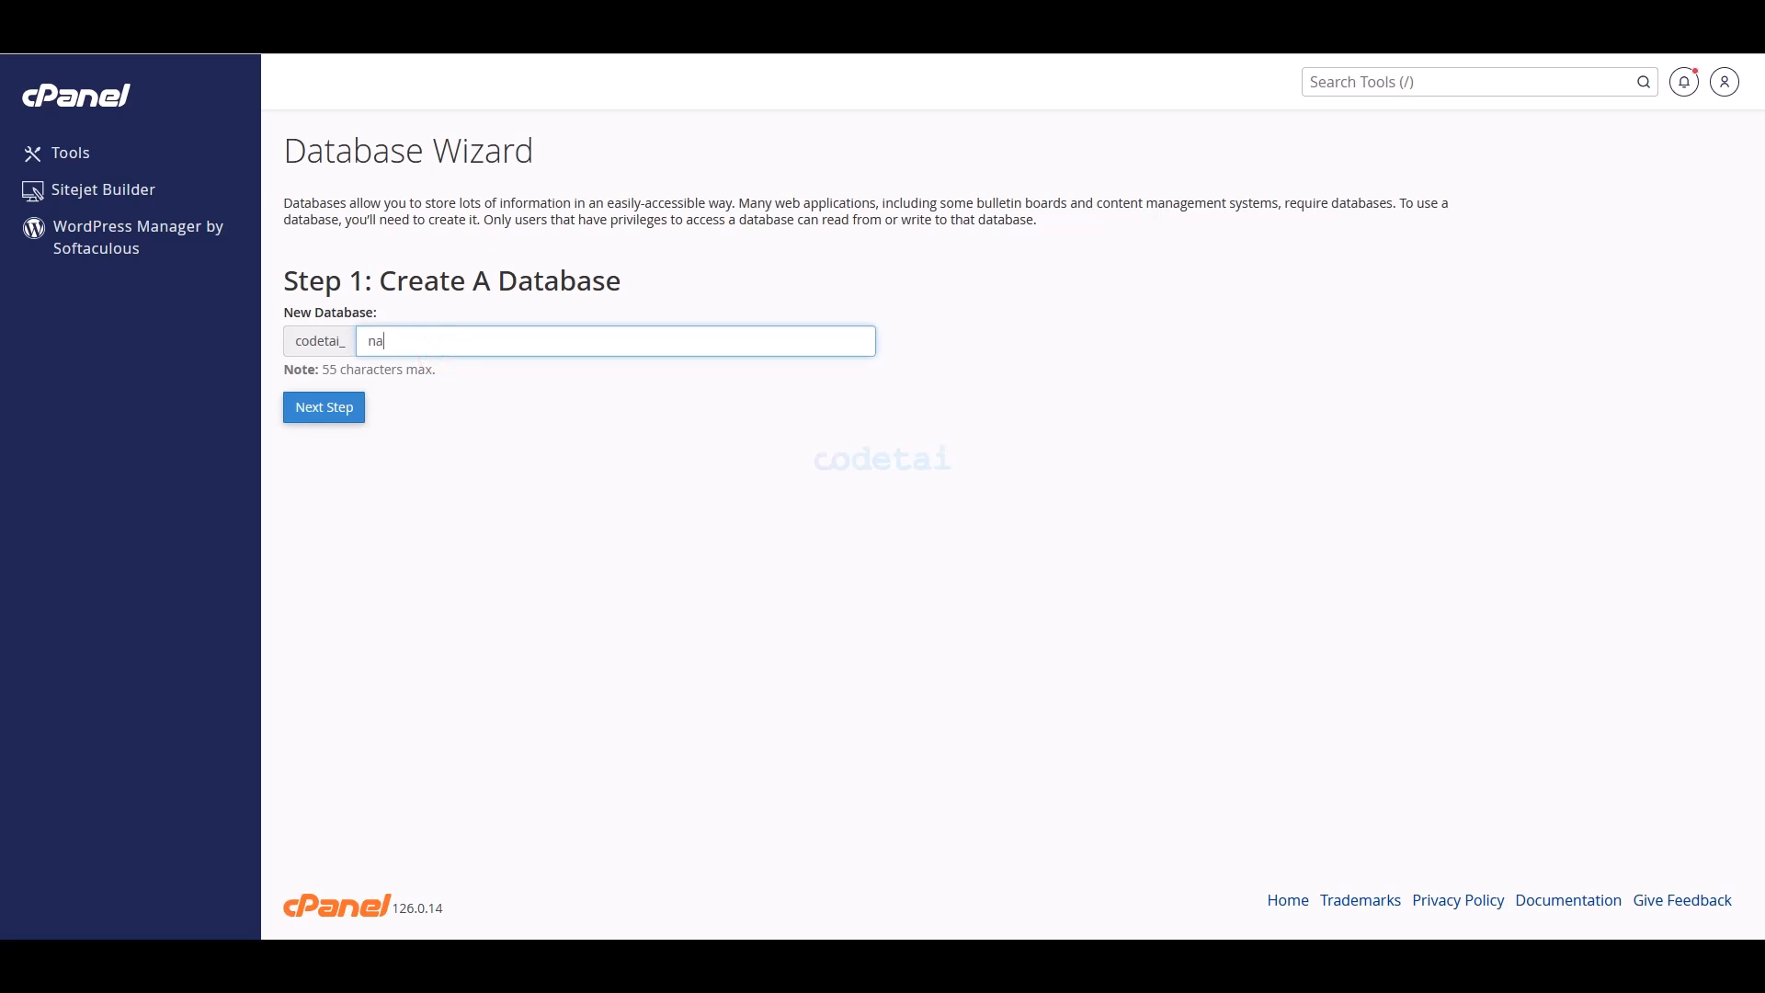
click(349, 416)
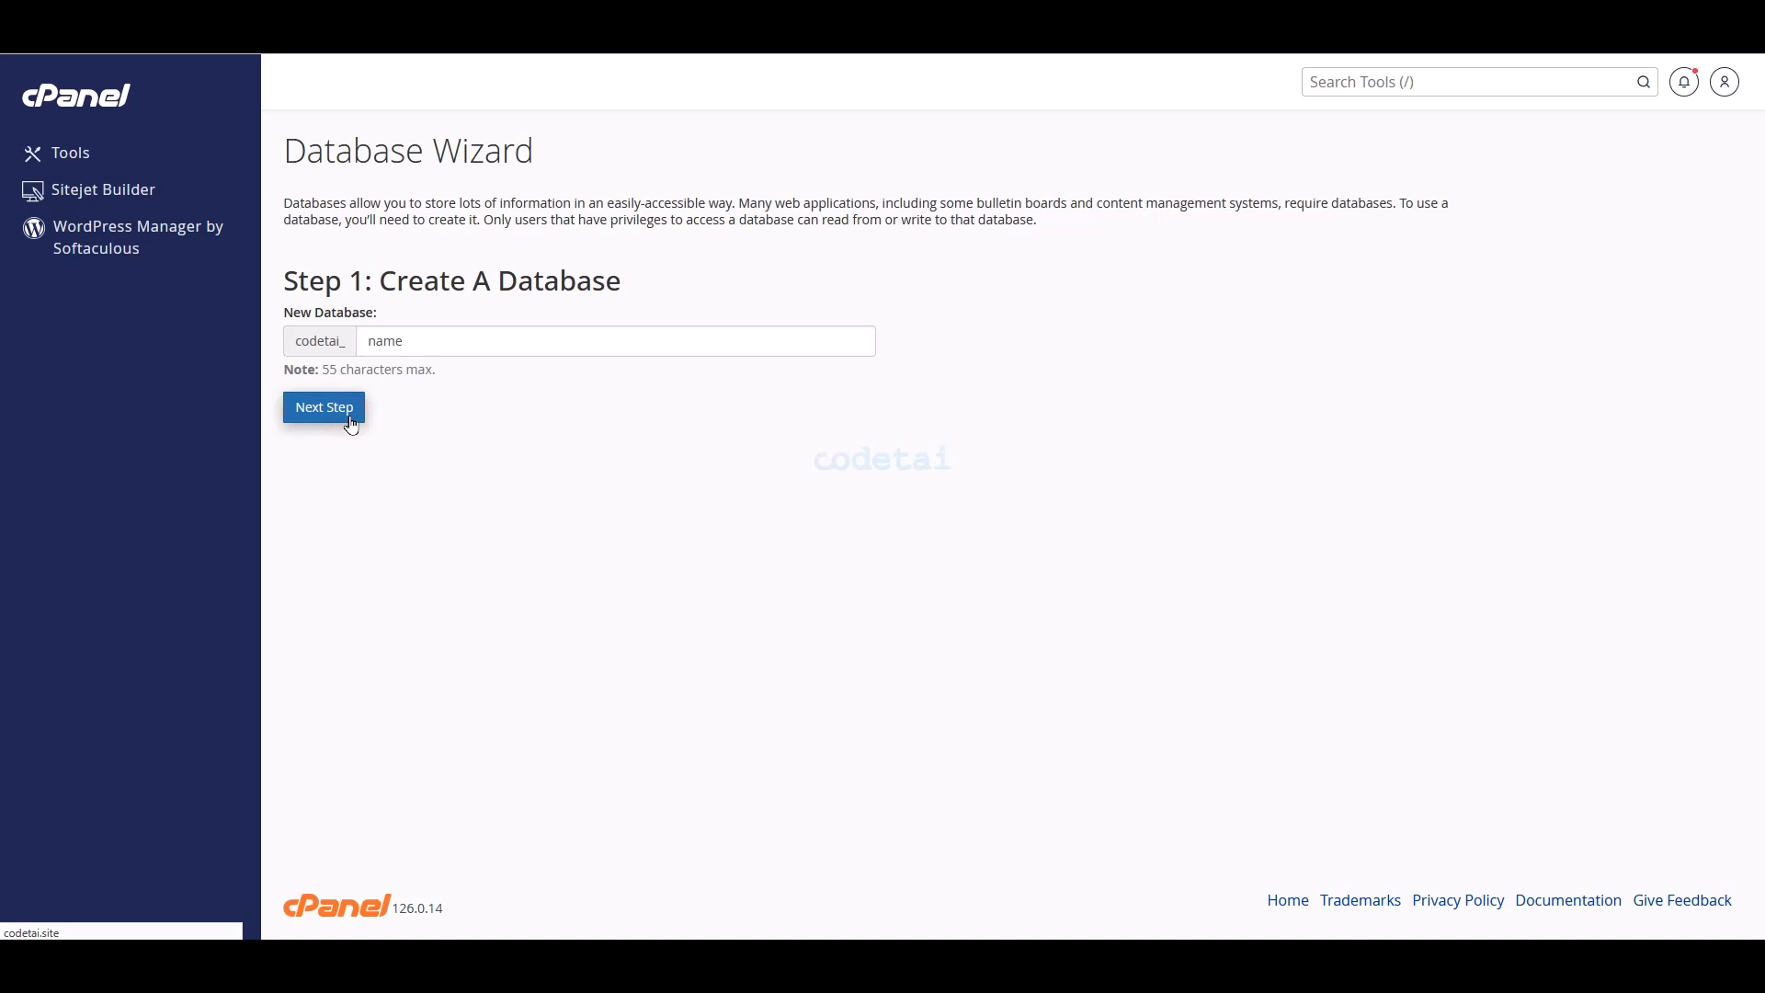
- Enter 'user' as the database username, then generate and copy a strong password
click(437, 340)
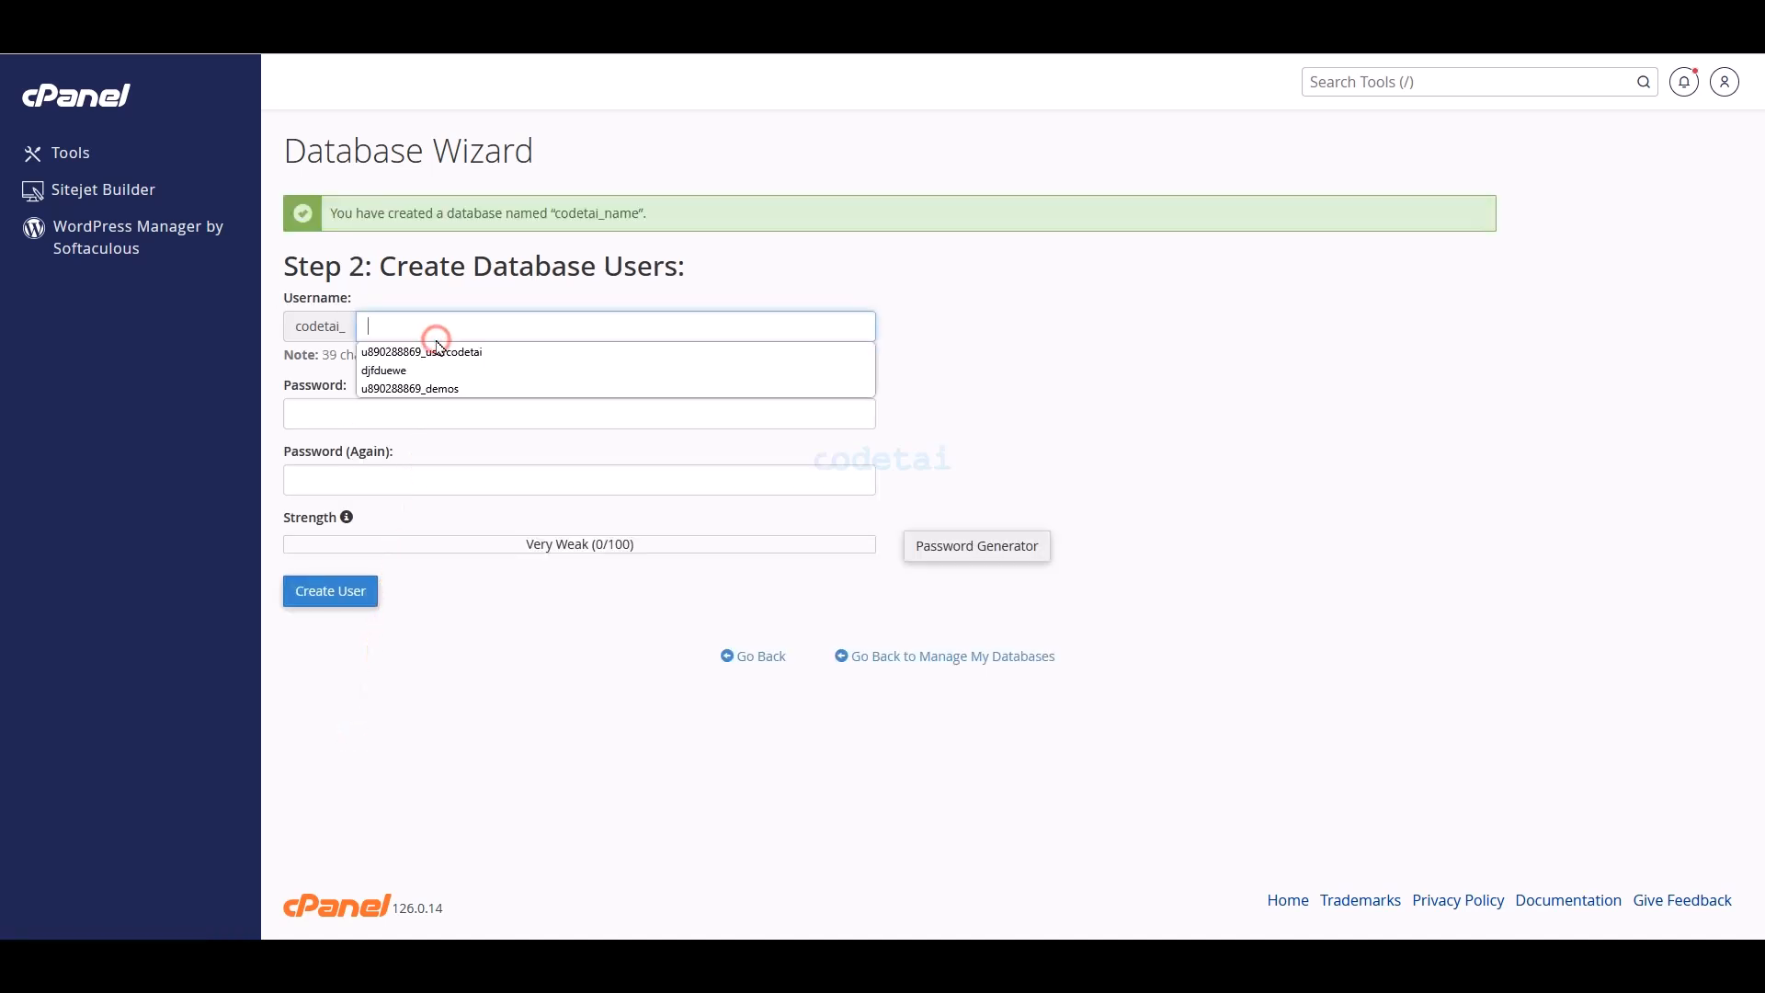
text(user)
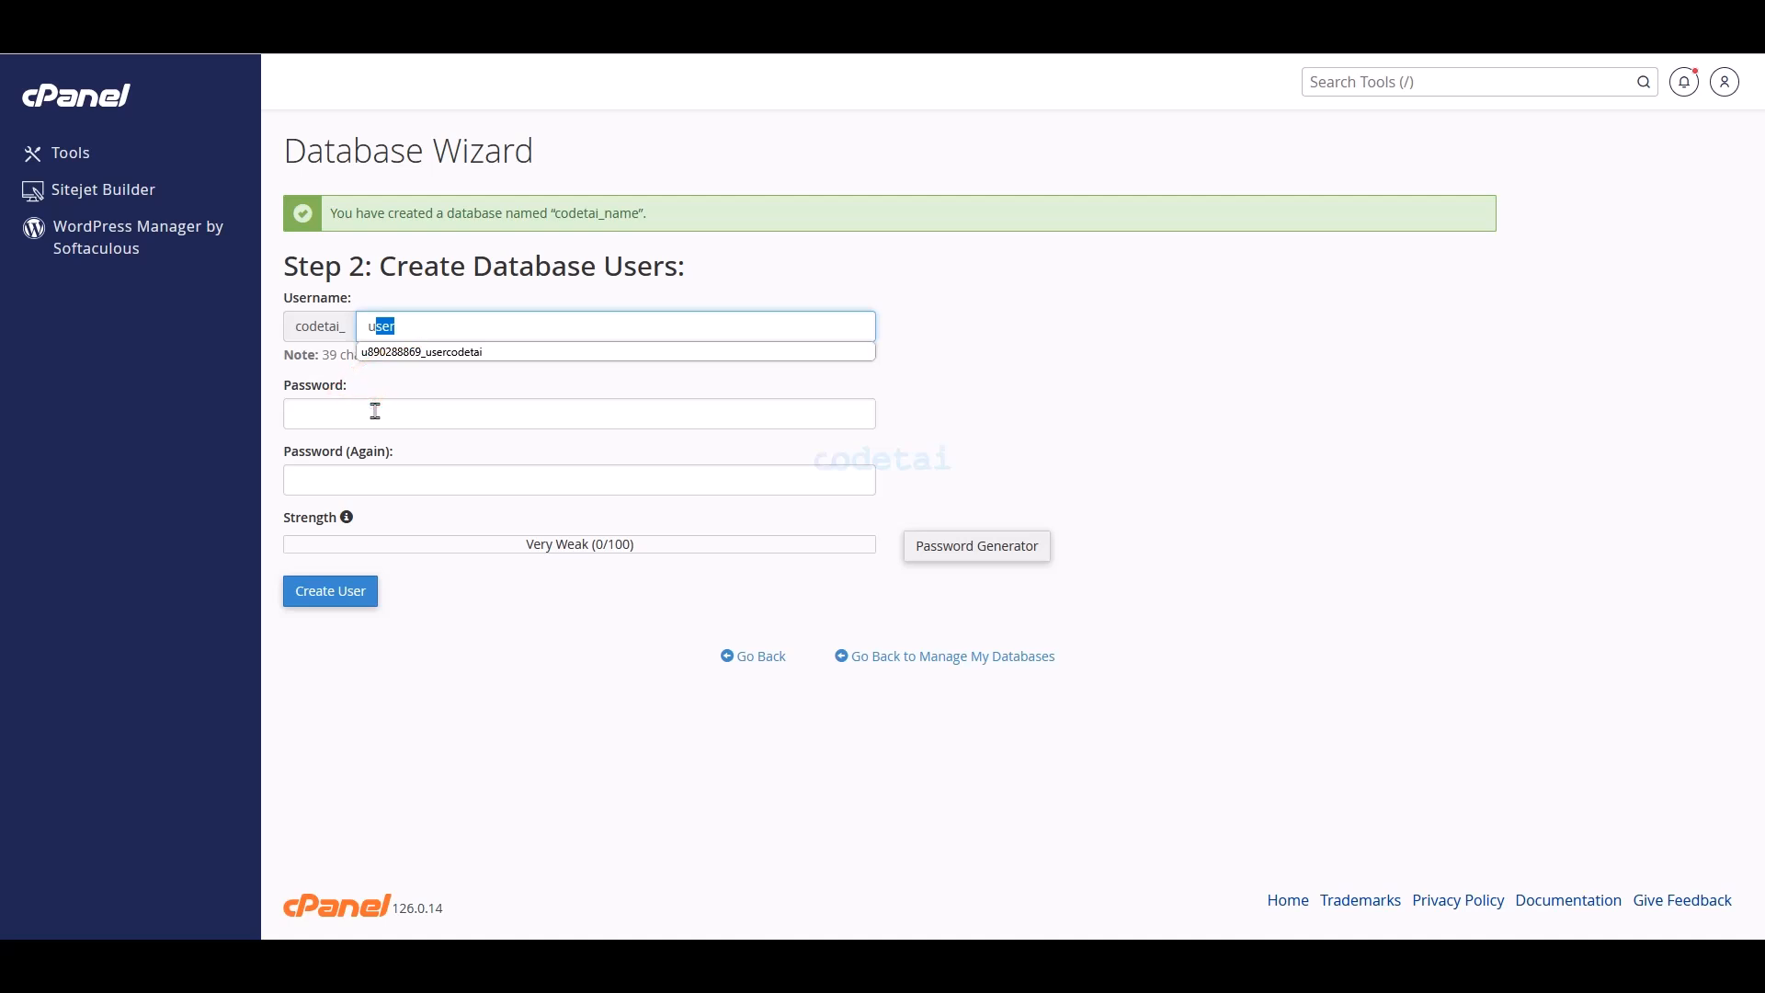
click(371, 412)
click(952, 556)
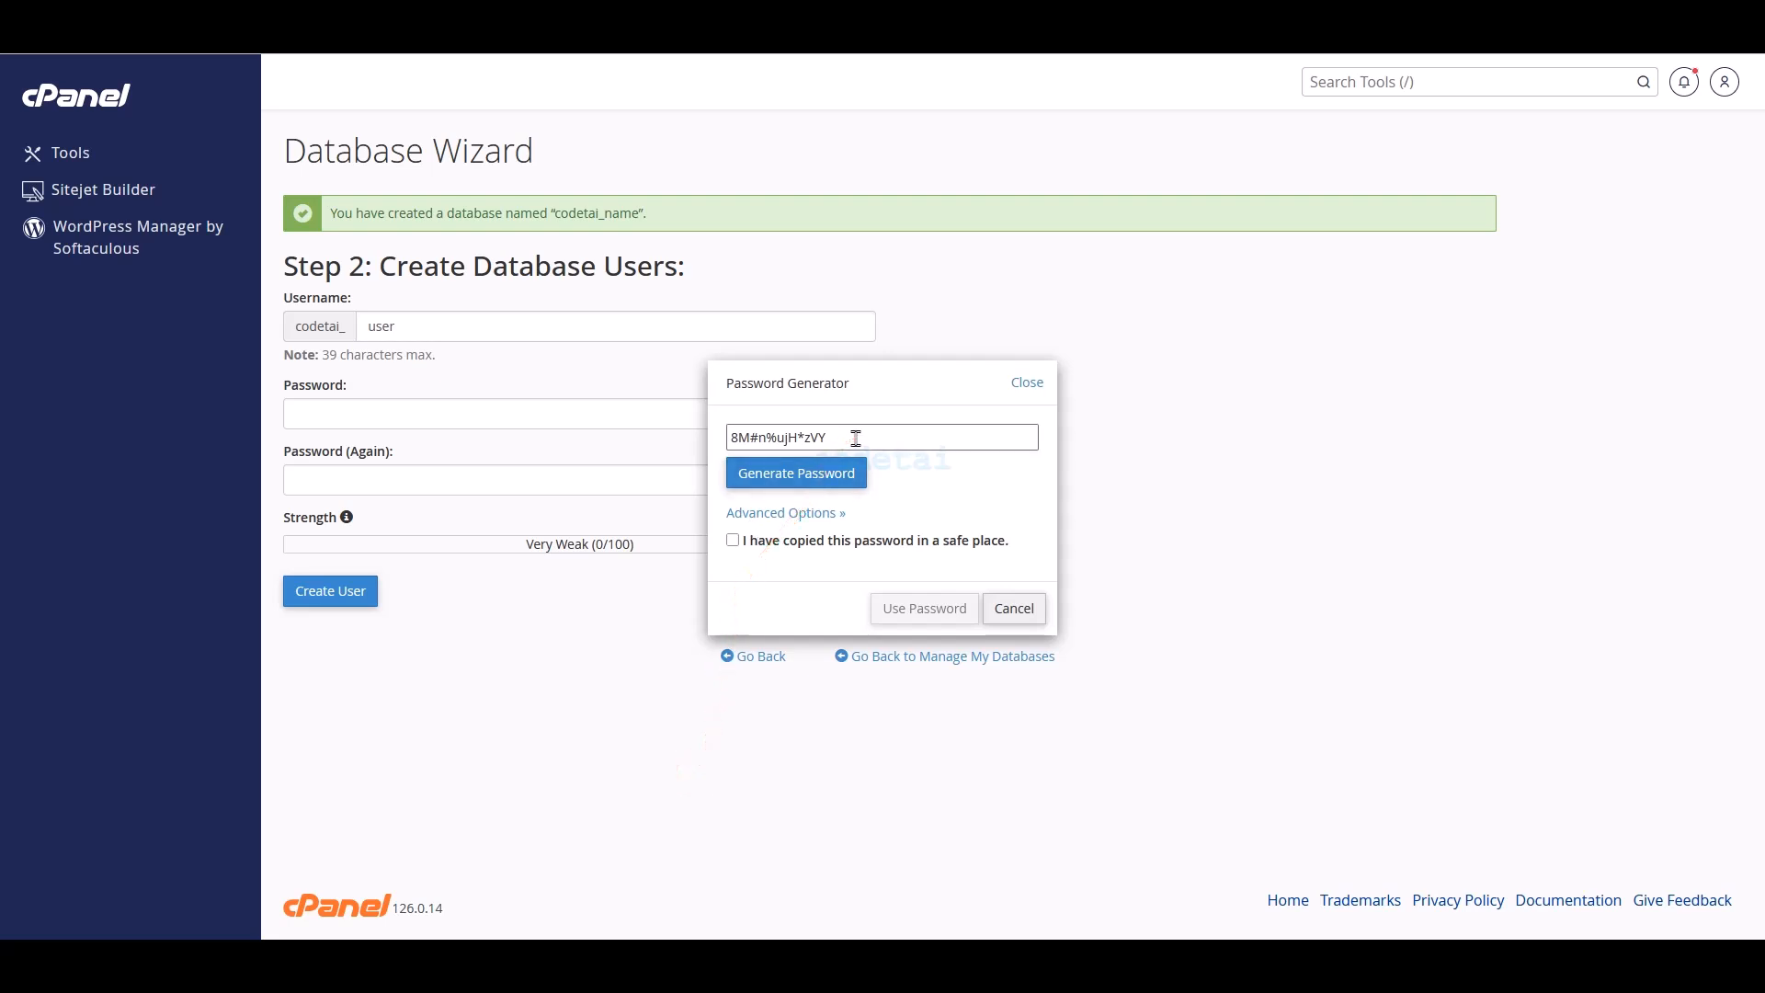
drag(856, 438, 730, 436)
right_click(815, 444)
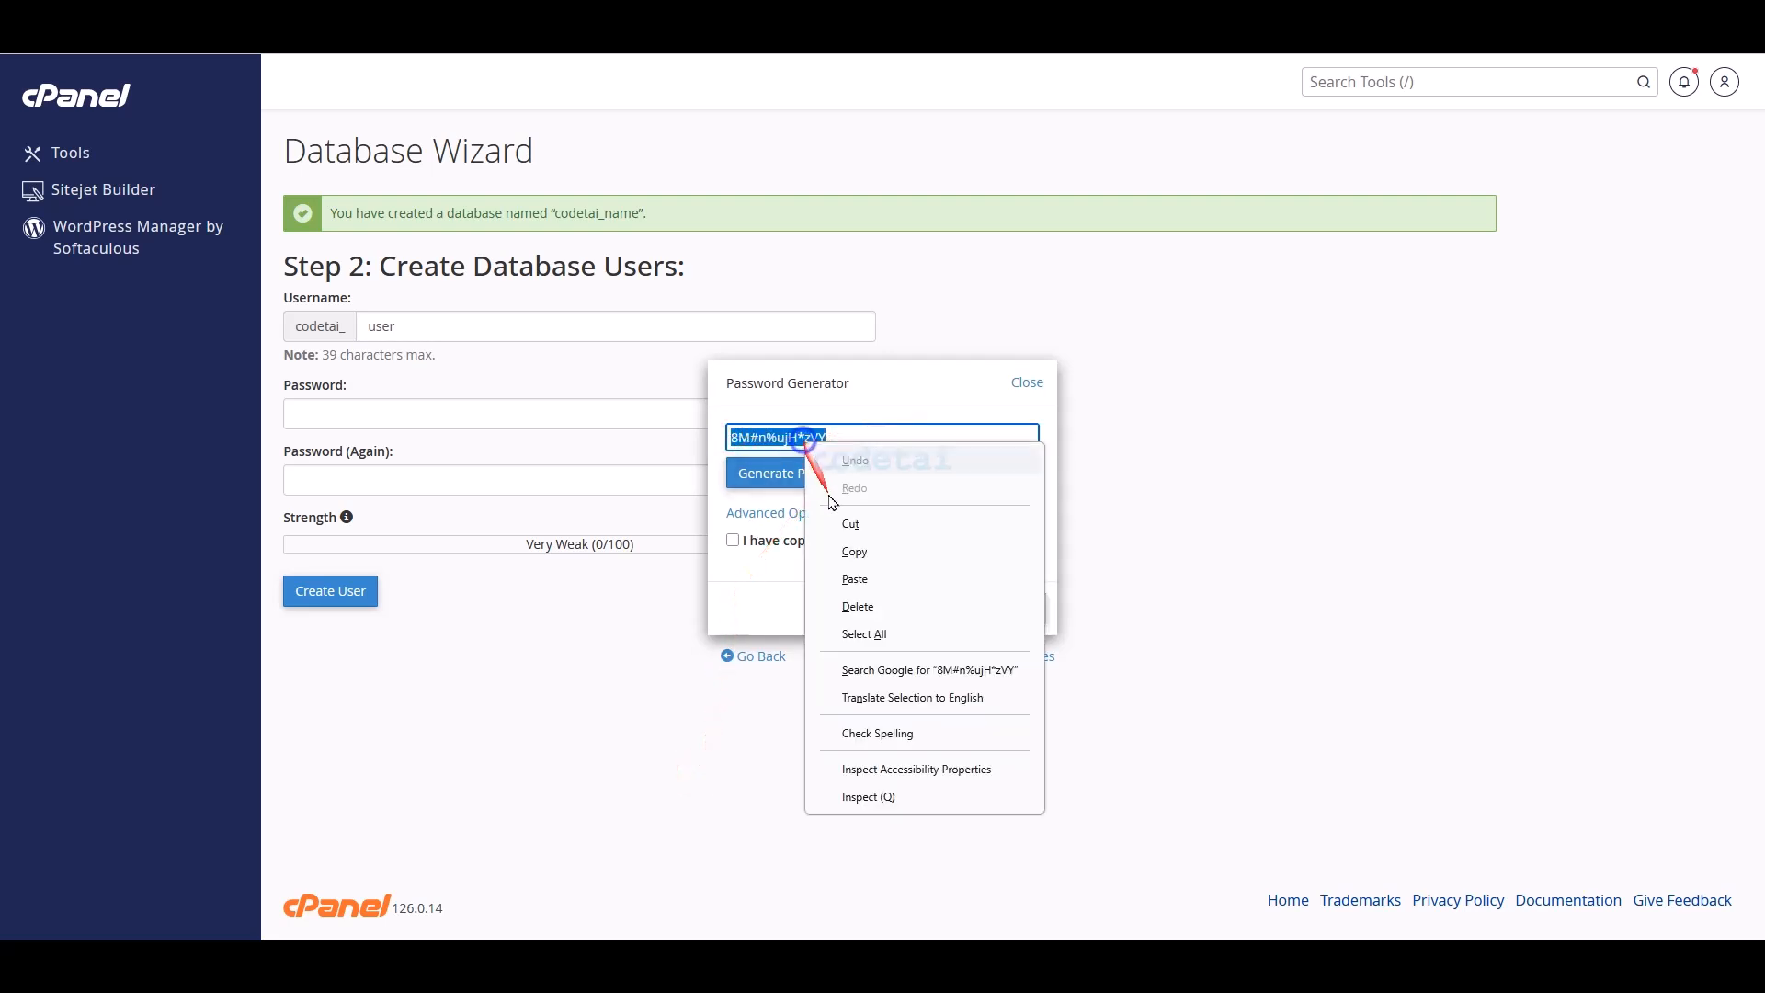
click(847, 548)
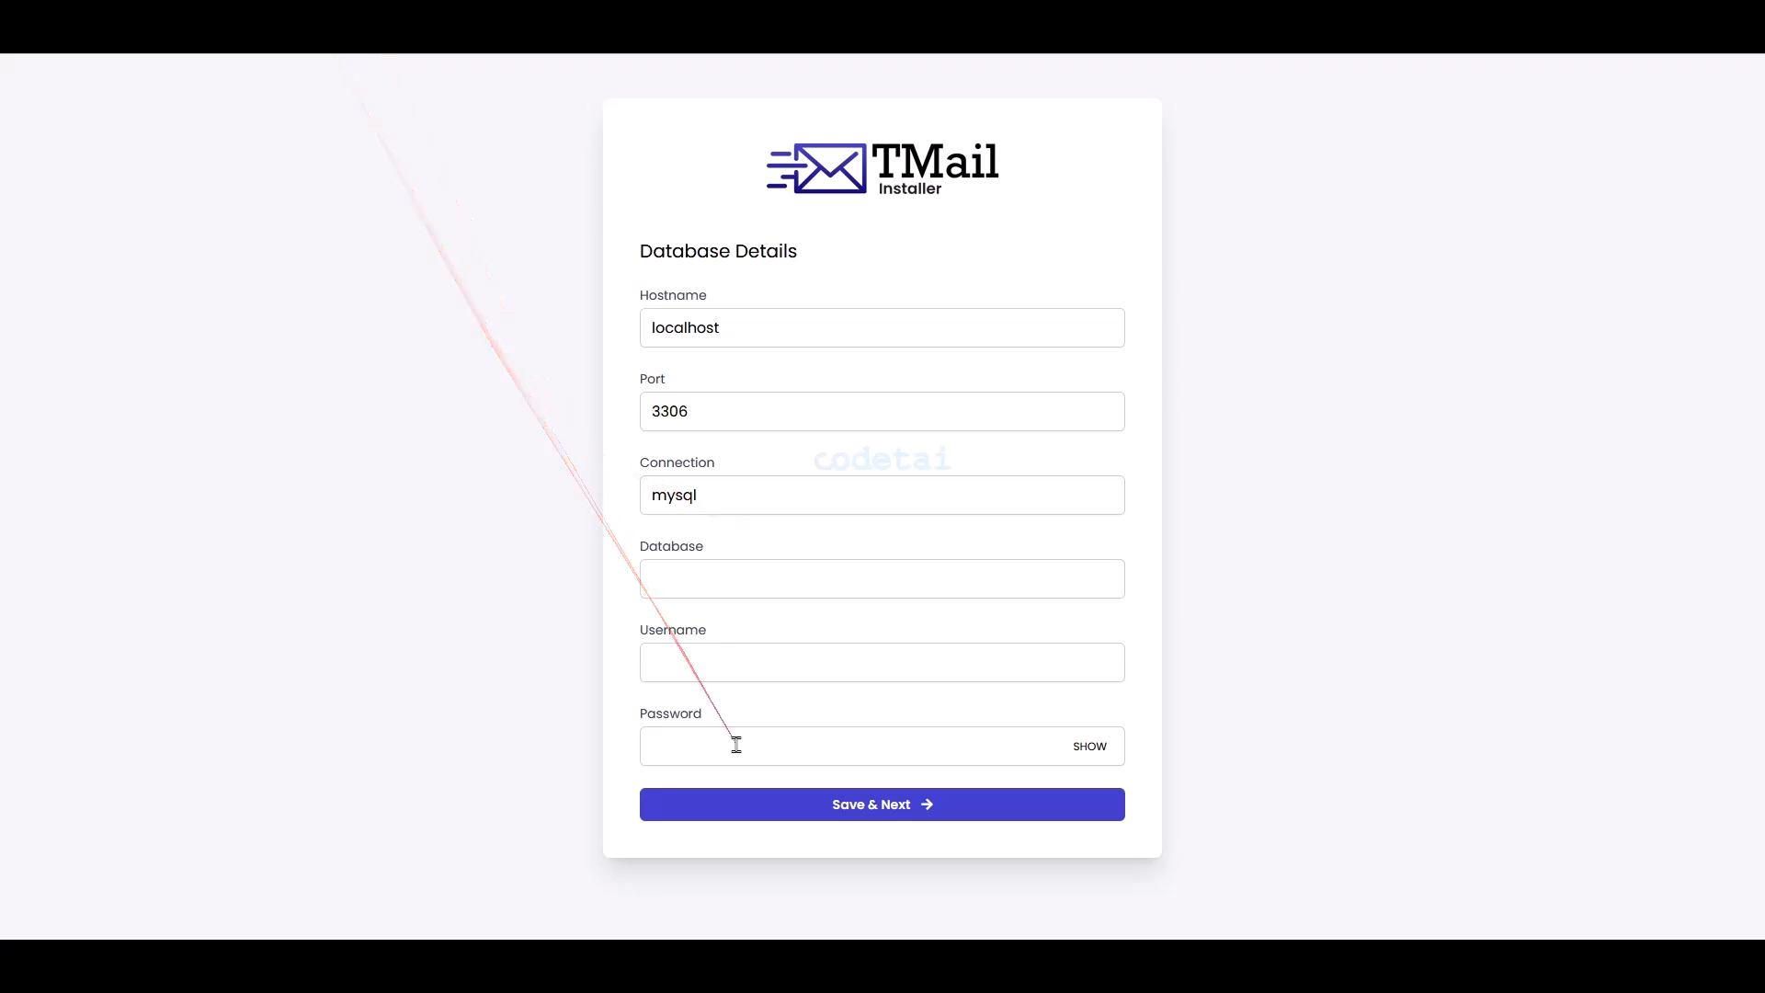
- Paste the password into the installer's Password field and create user codetai_user with it
right_click(733, 743)
click(775, 575)
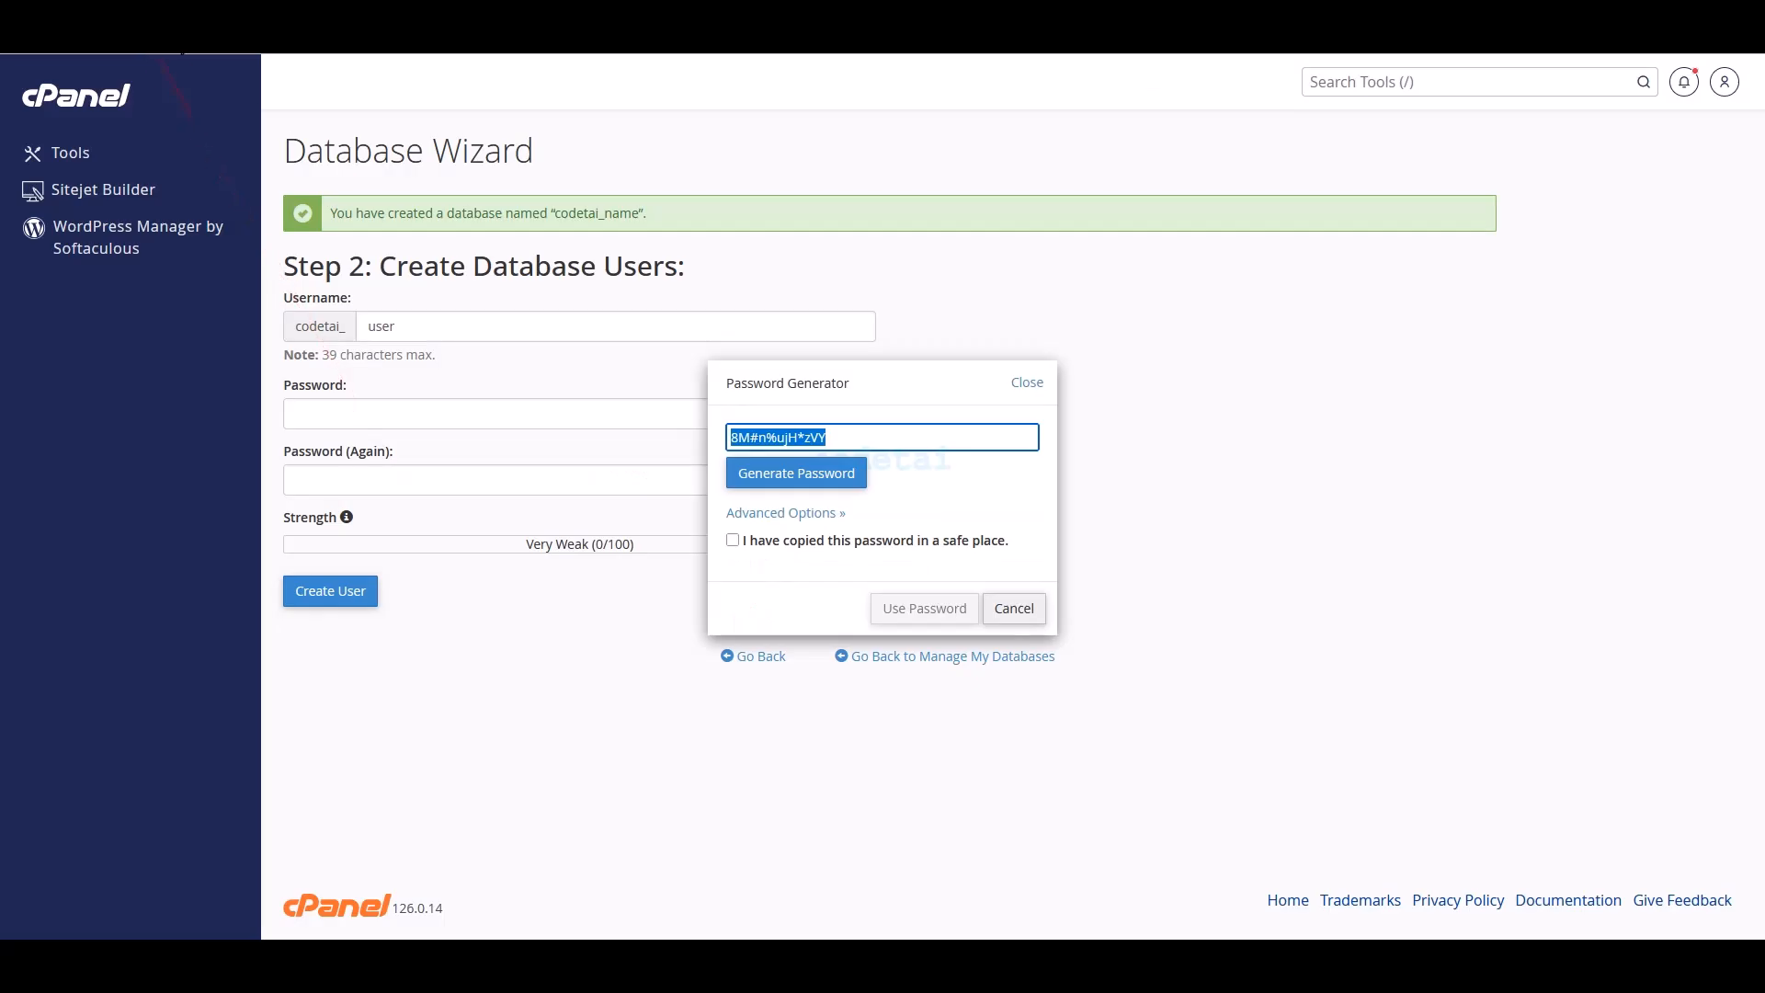
click(734, 542)
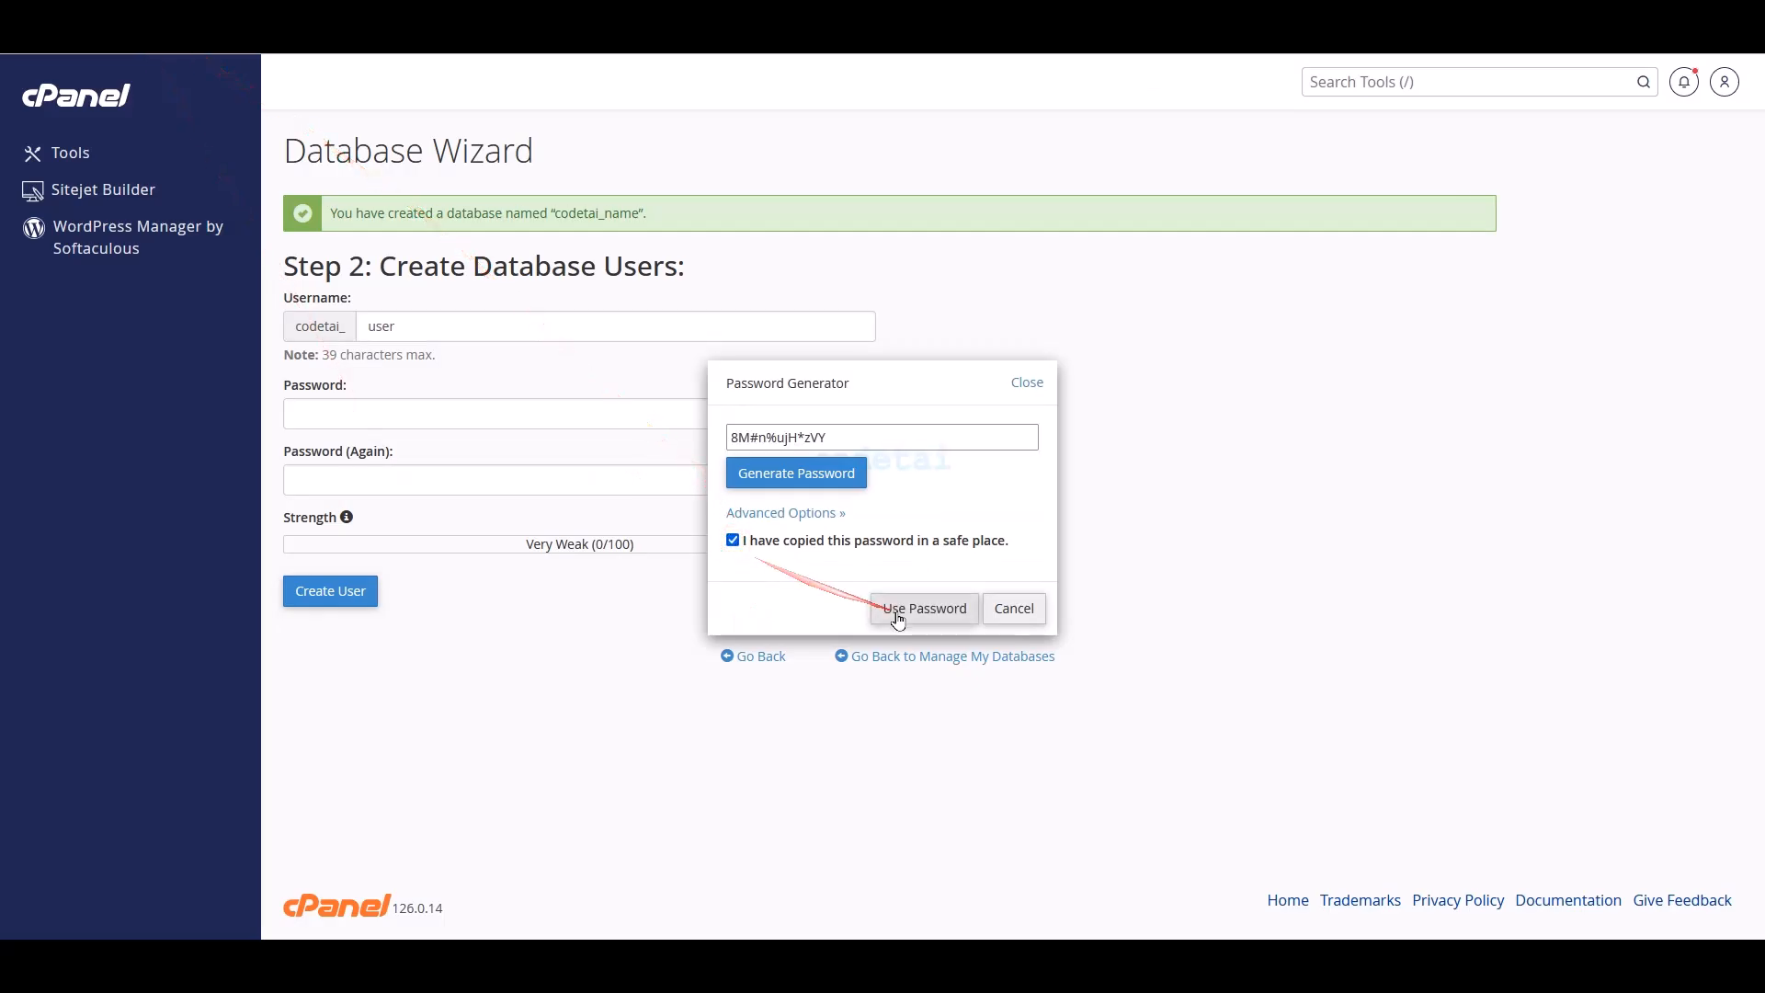
click(899, 609)
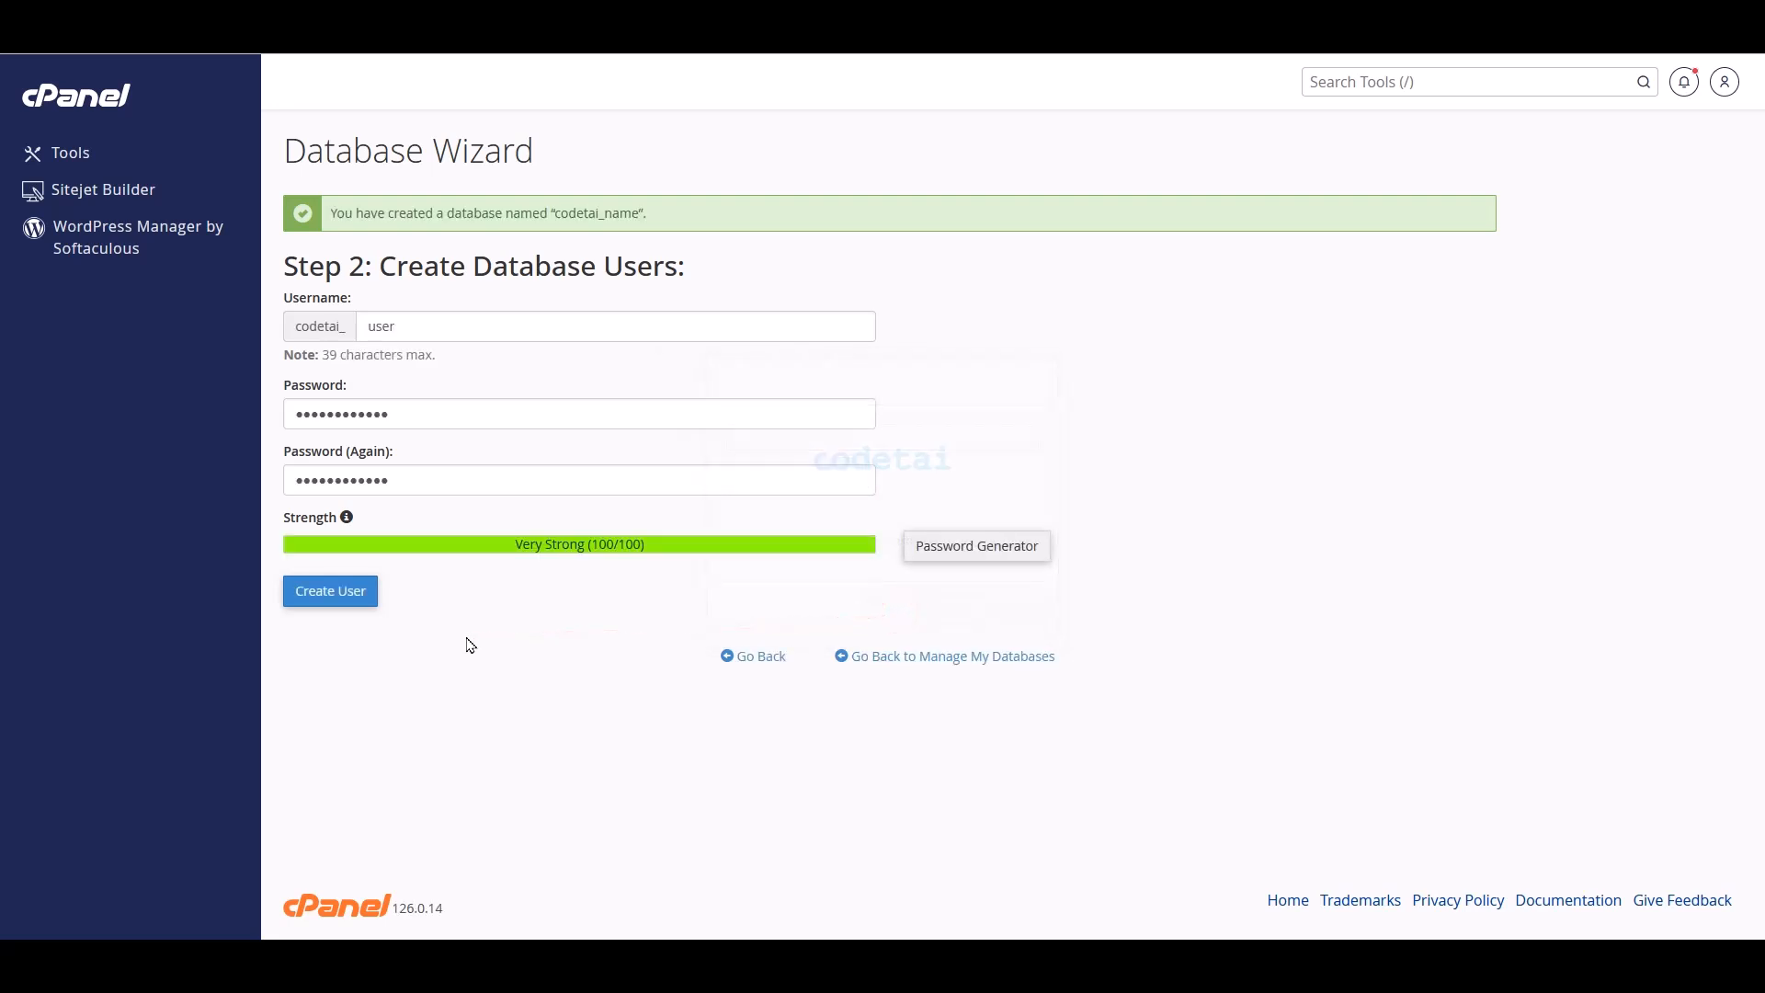
click(352, 601)
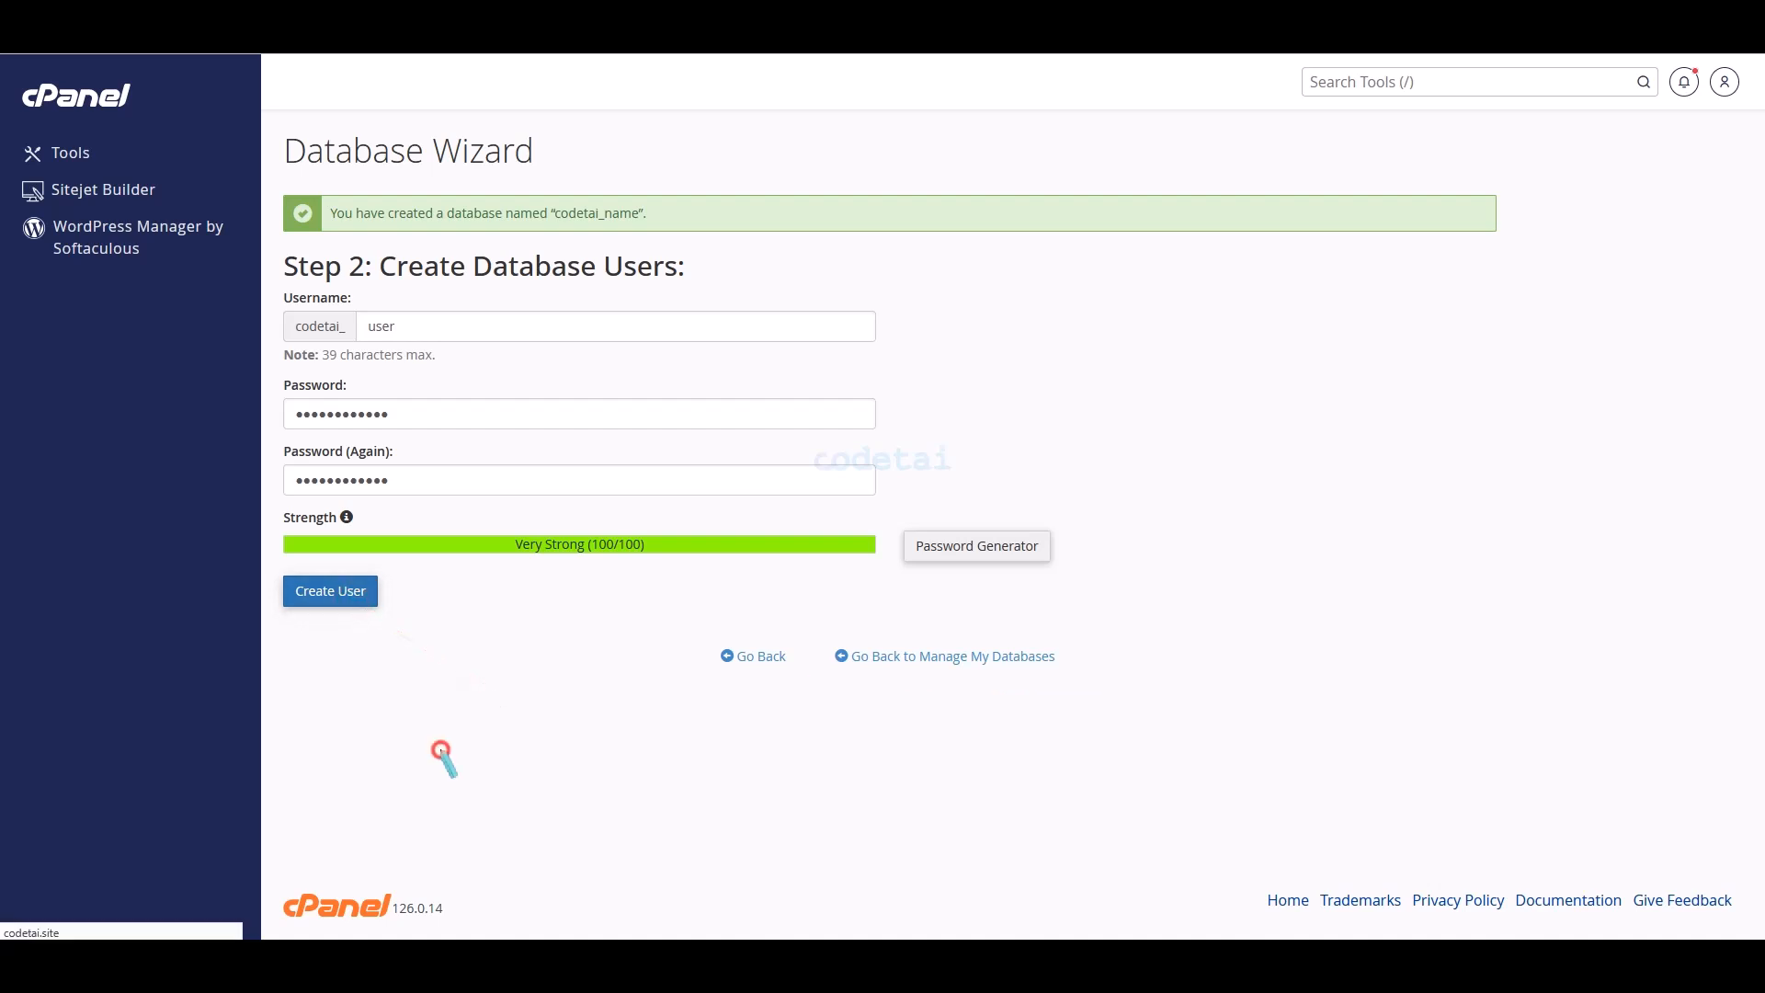
drag(278, 291, 448, 328)
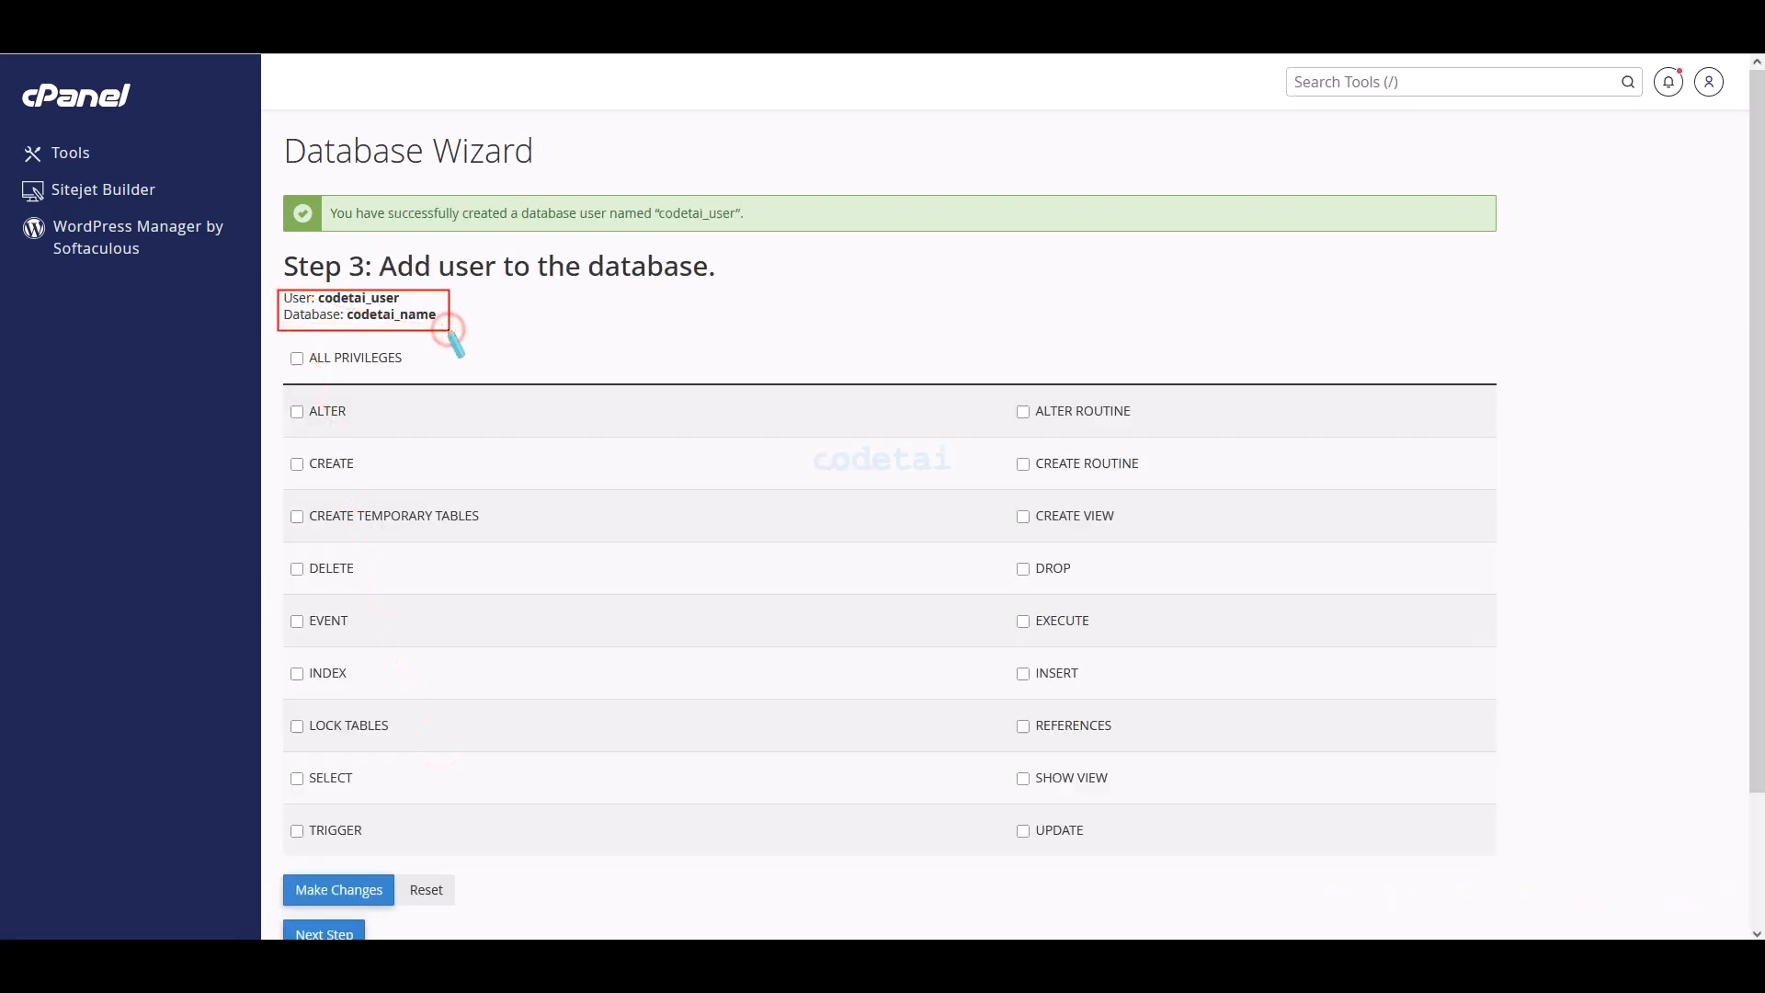
- Copy codetai_user into the TMail installer's Username field
key(Escape)
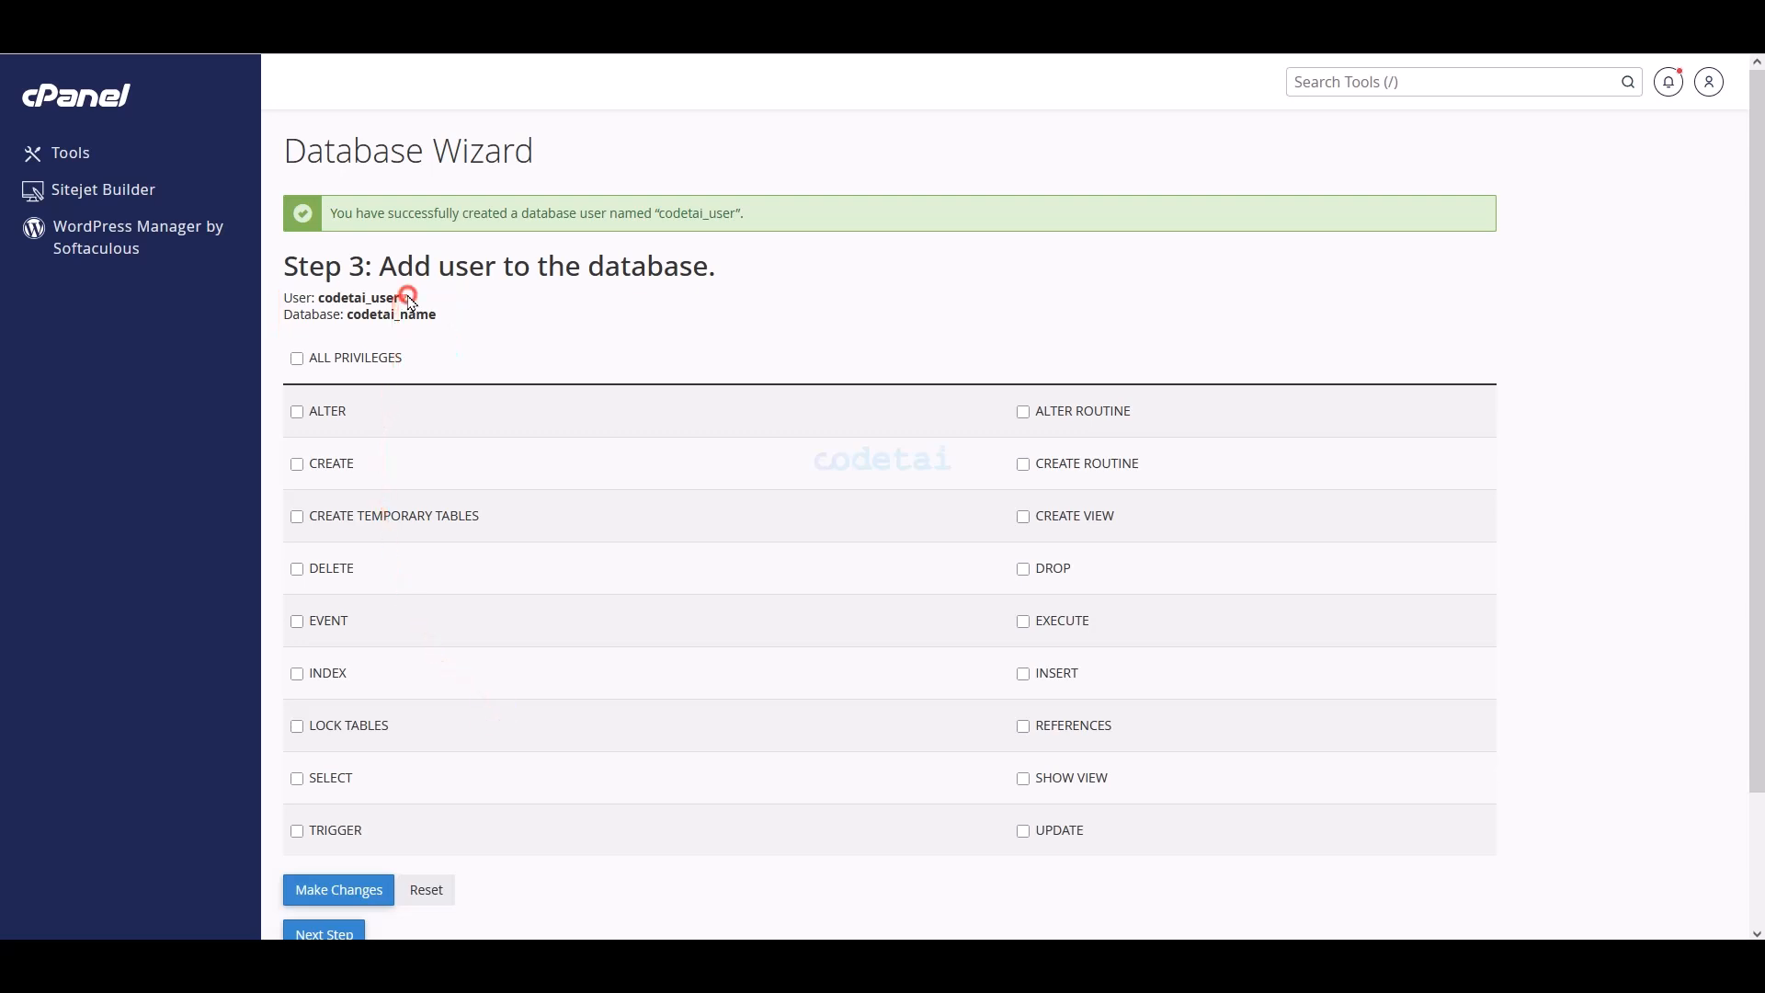
right_click(332, 302)
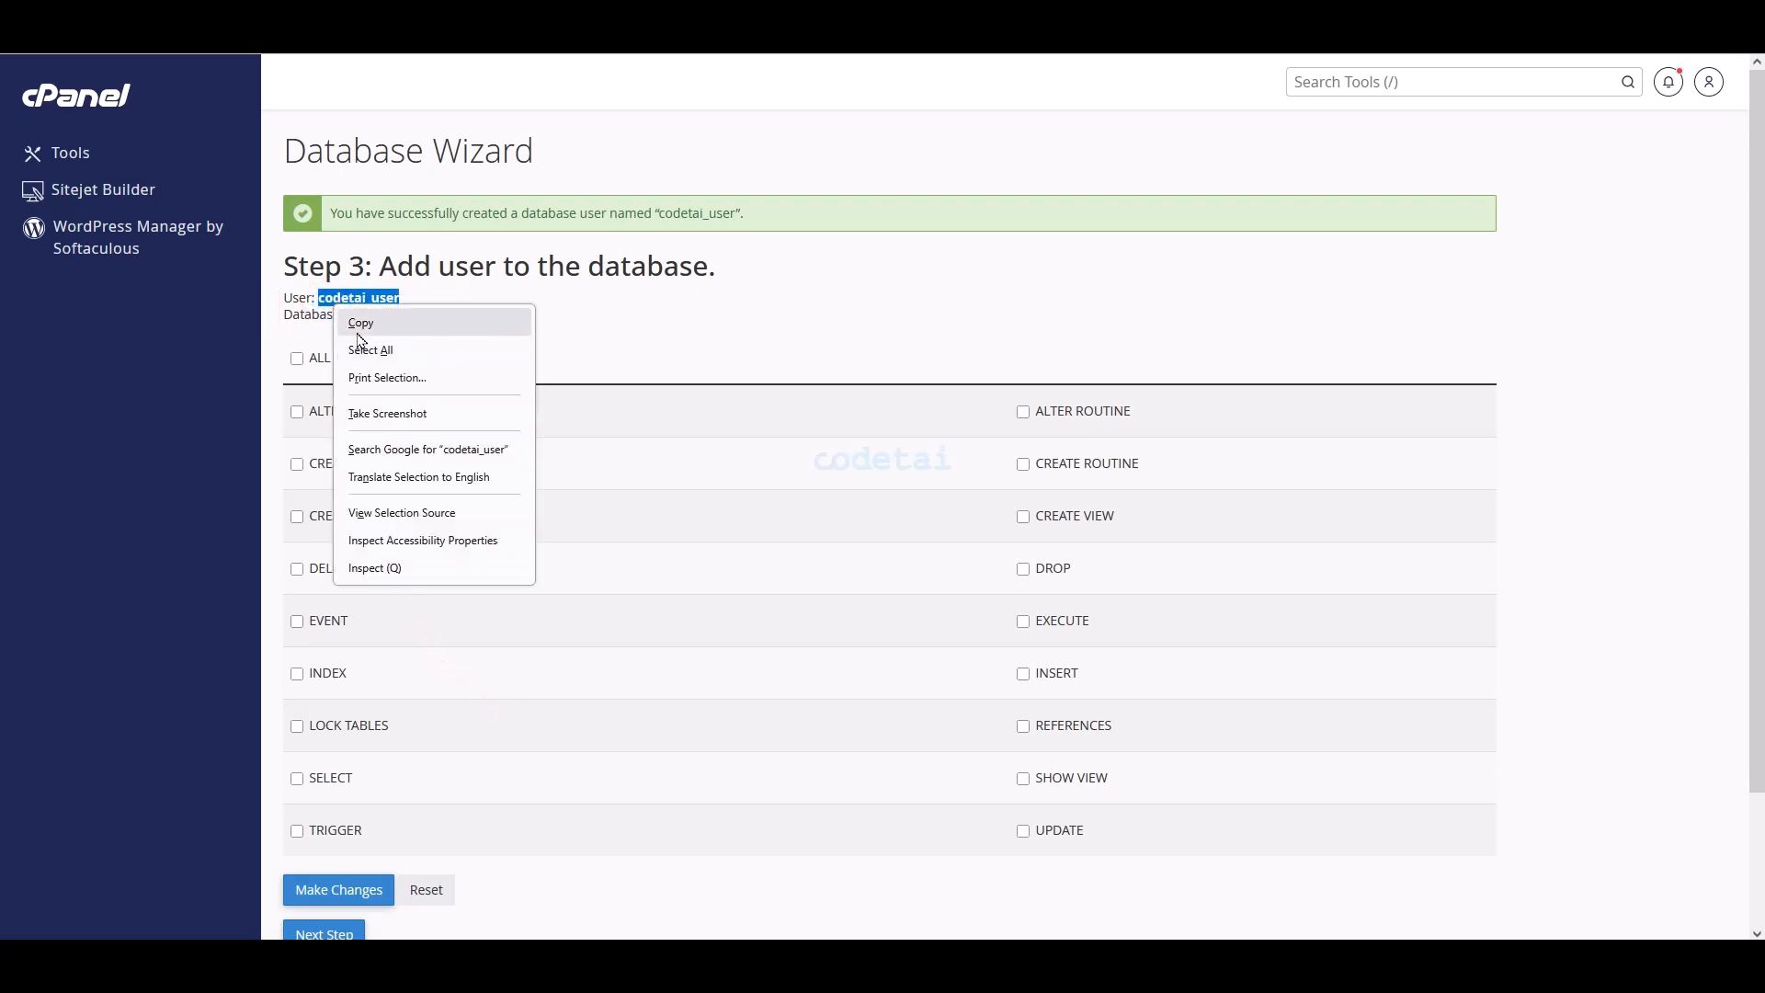
click(356, 327)
click(303, 23)
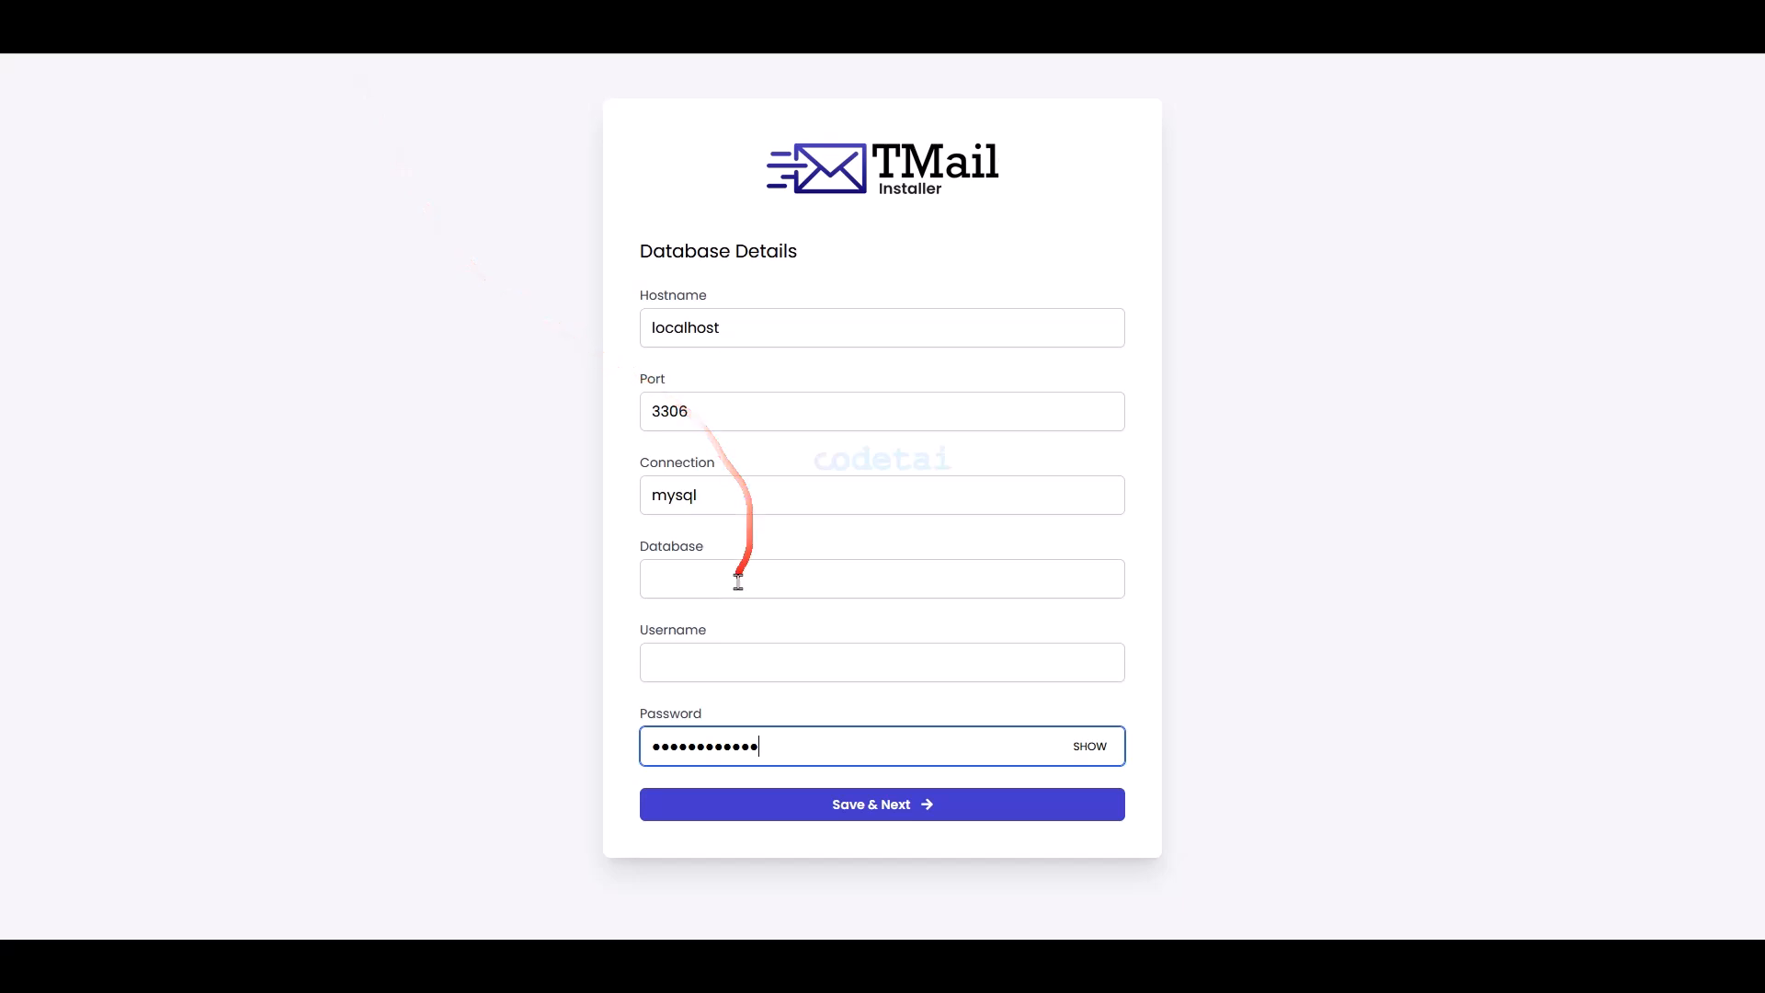
right_click(729, 659)
click(733, 481)
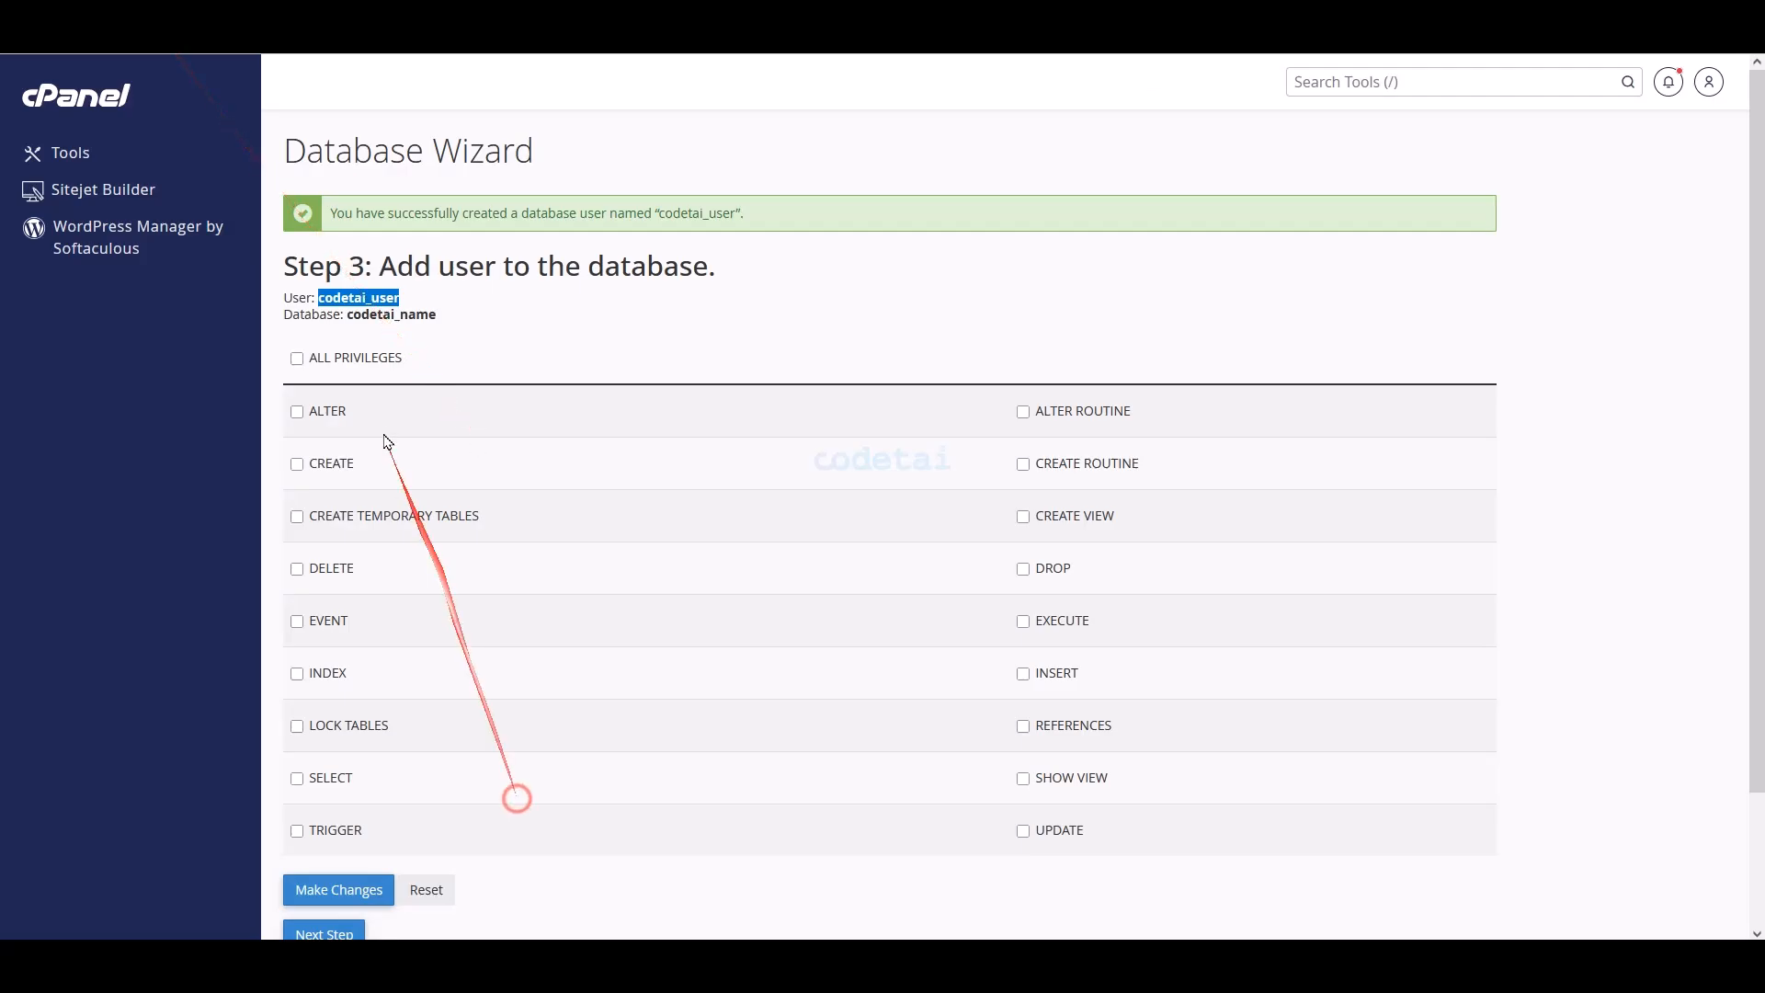
- Copy codetai_name into the installer's Database field
drag(439, 316, 378, 316)
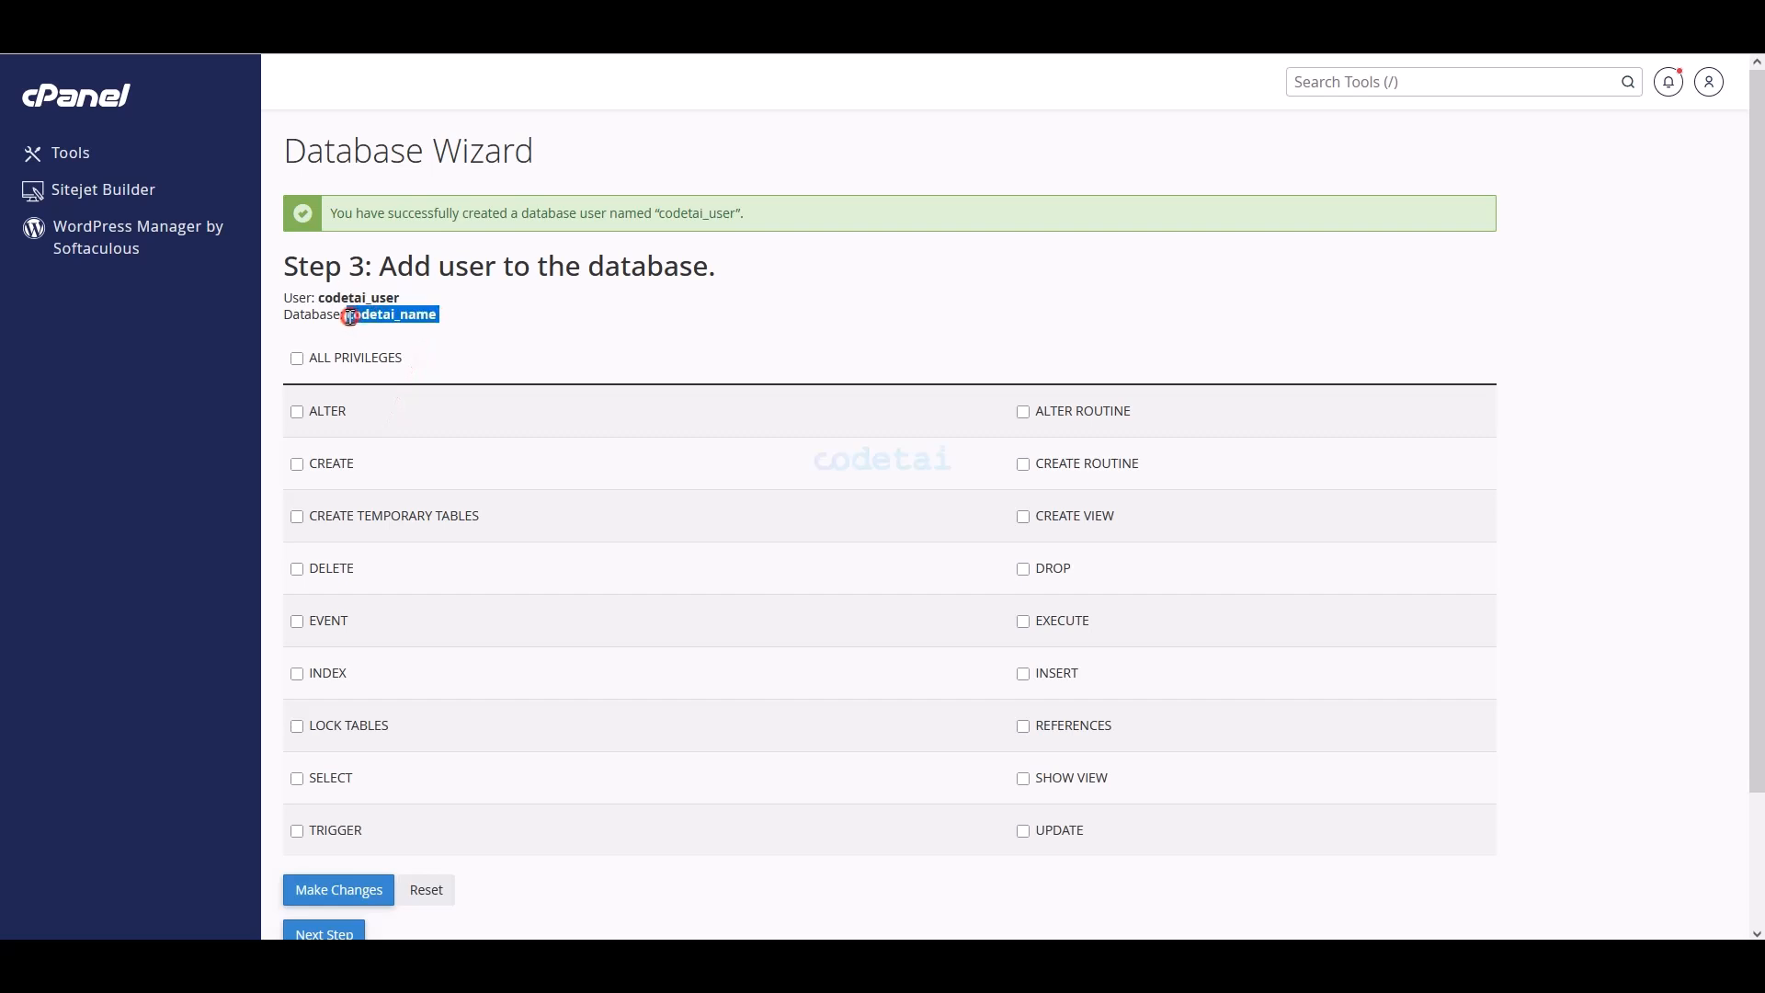
right_click(350, 316)
click(372, 338)
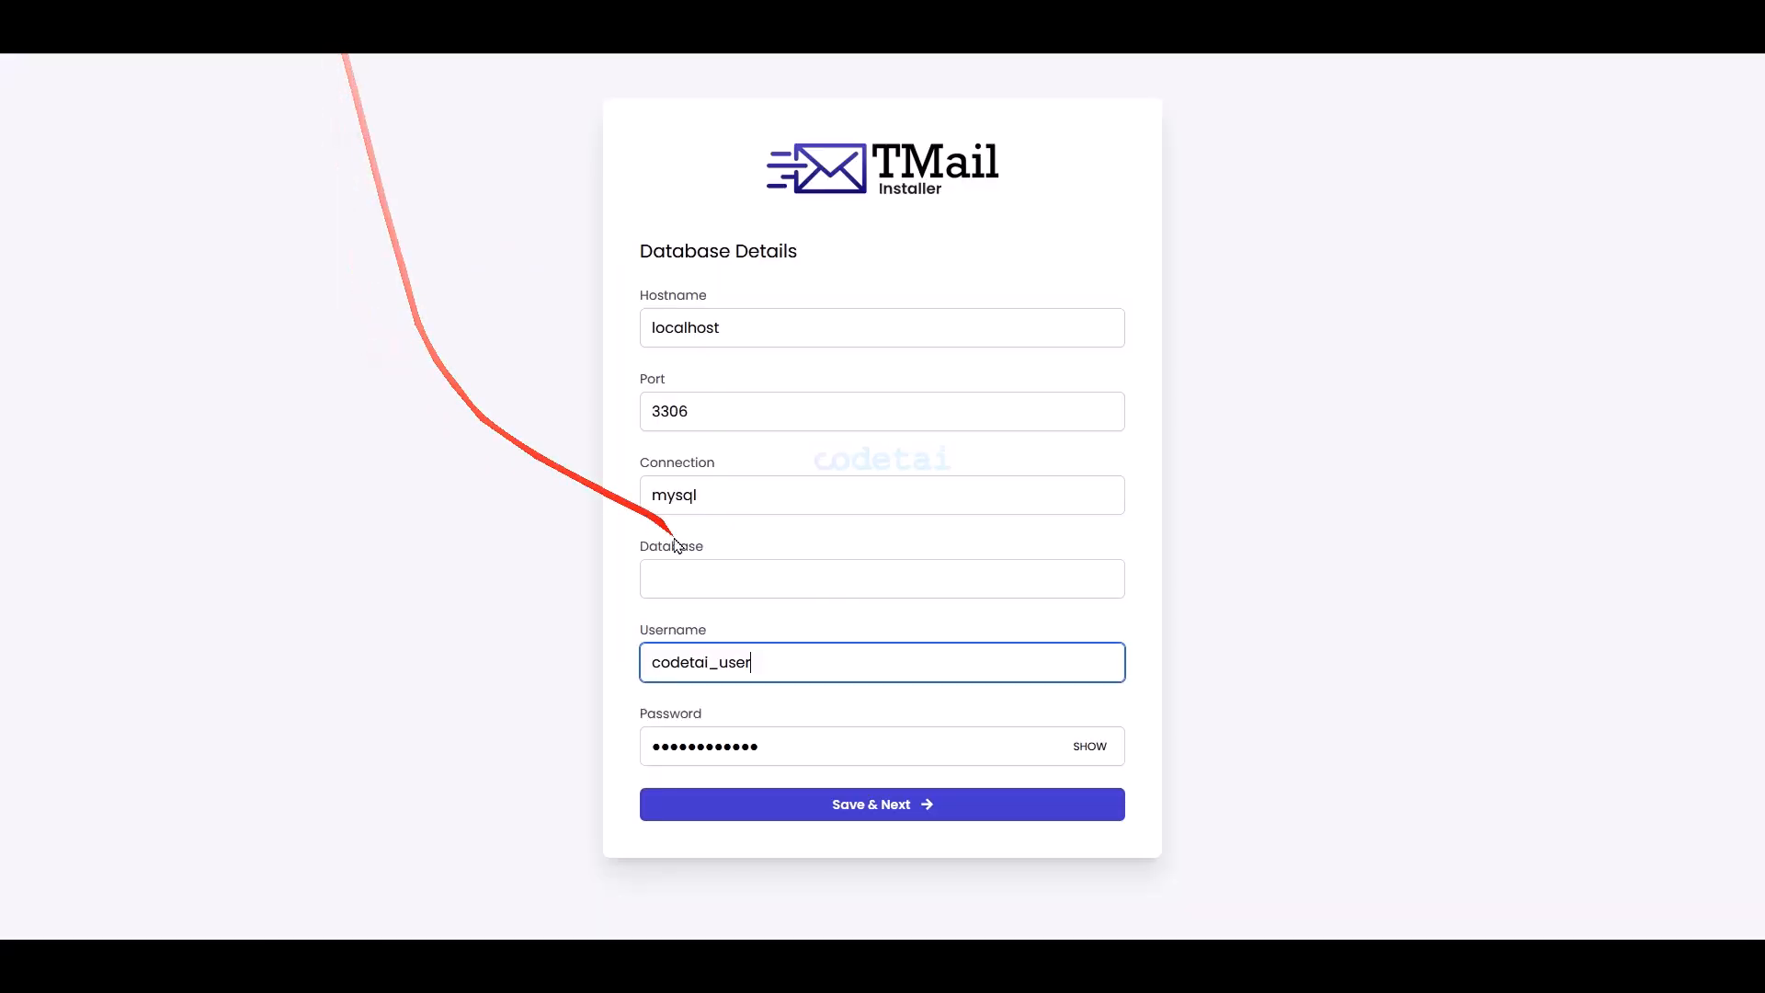
right_click(705, 598)
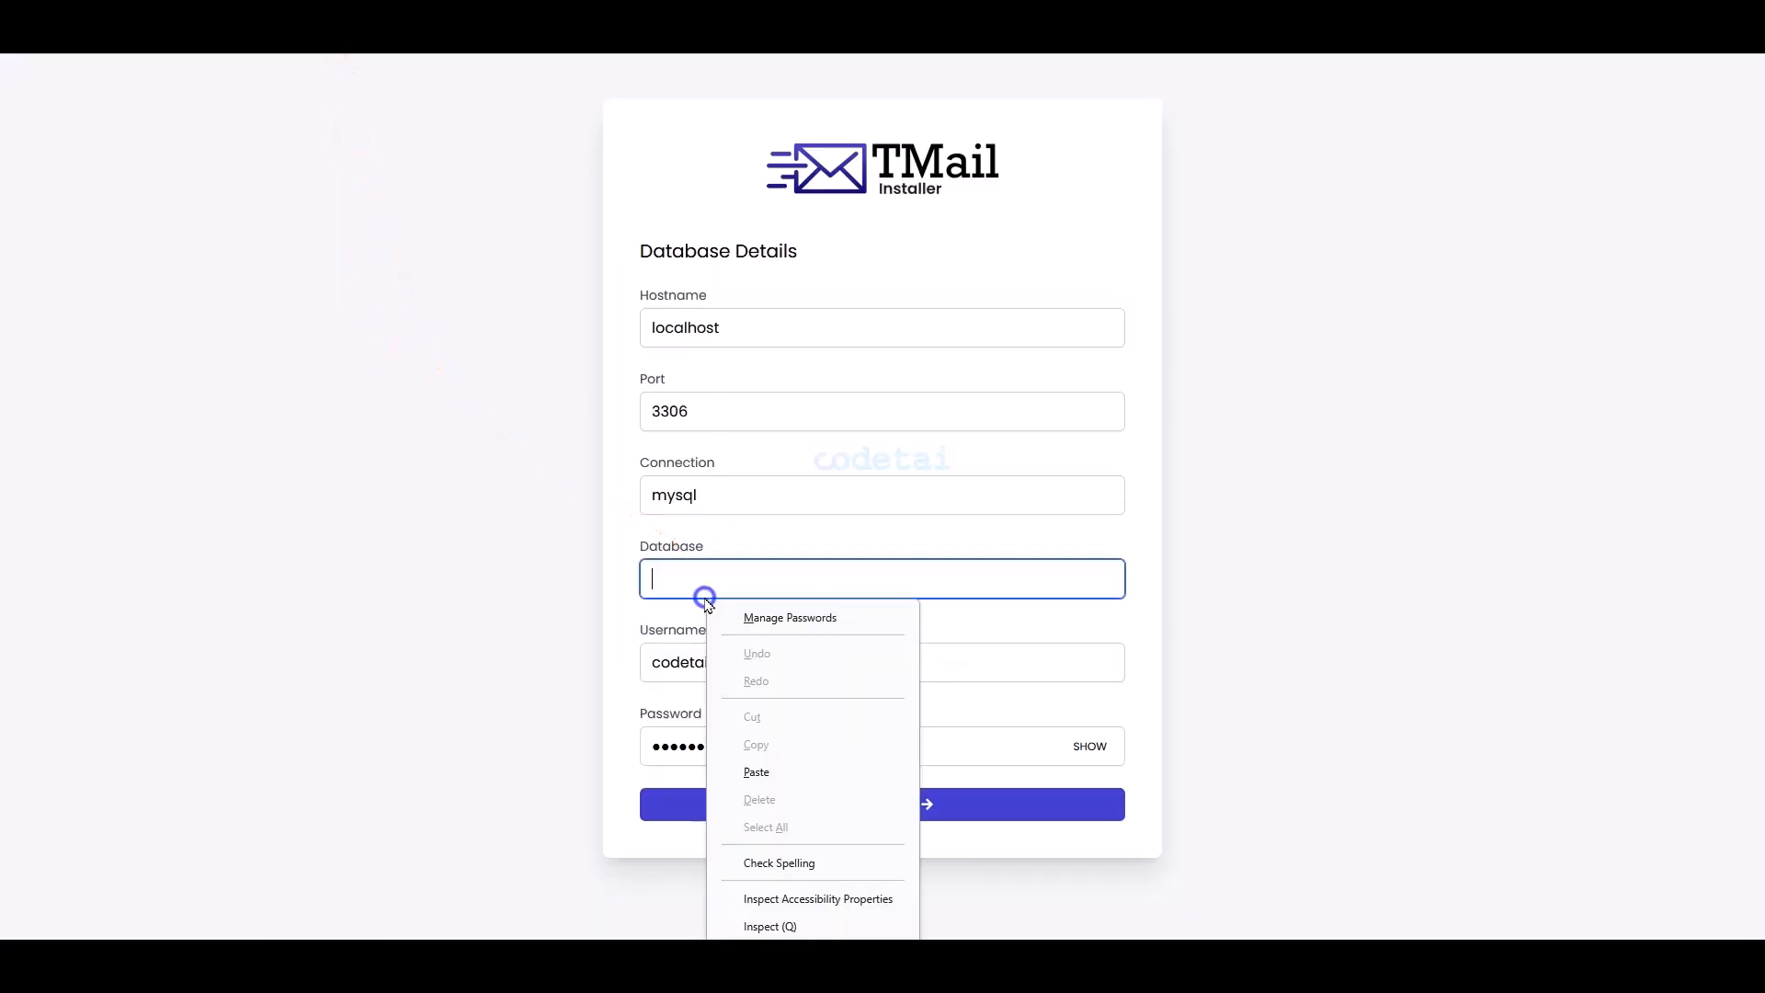
click(756, 771)
- Grant codetai_user ALL PRIVILEGES on the database and save the changes
click(704, 255)
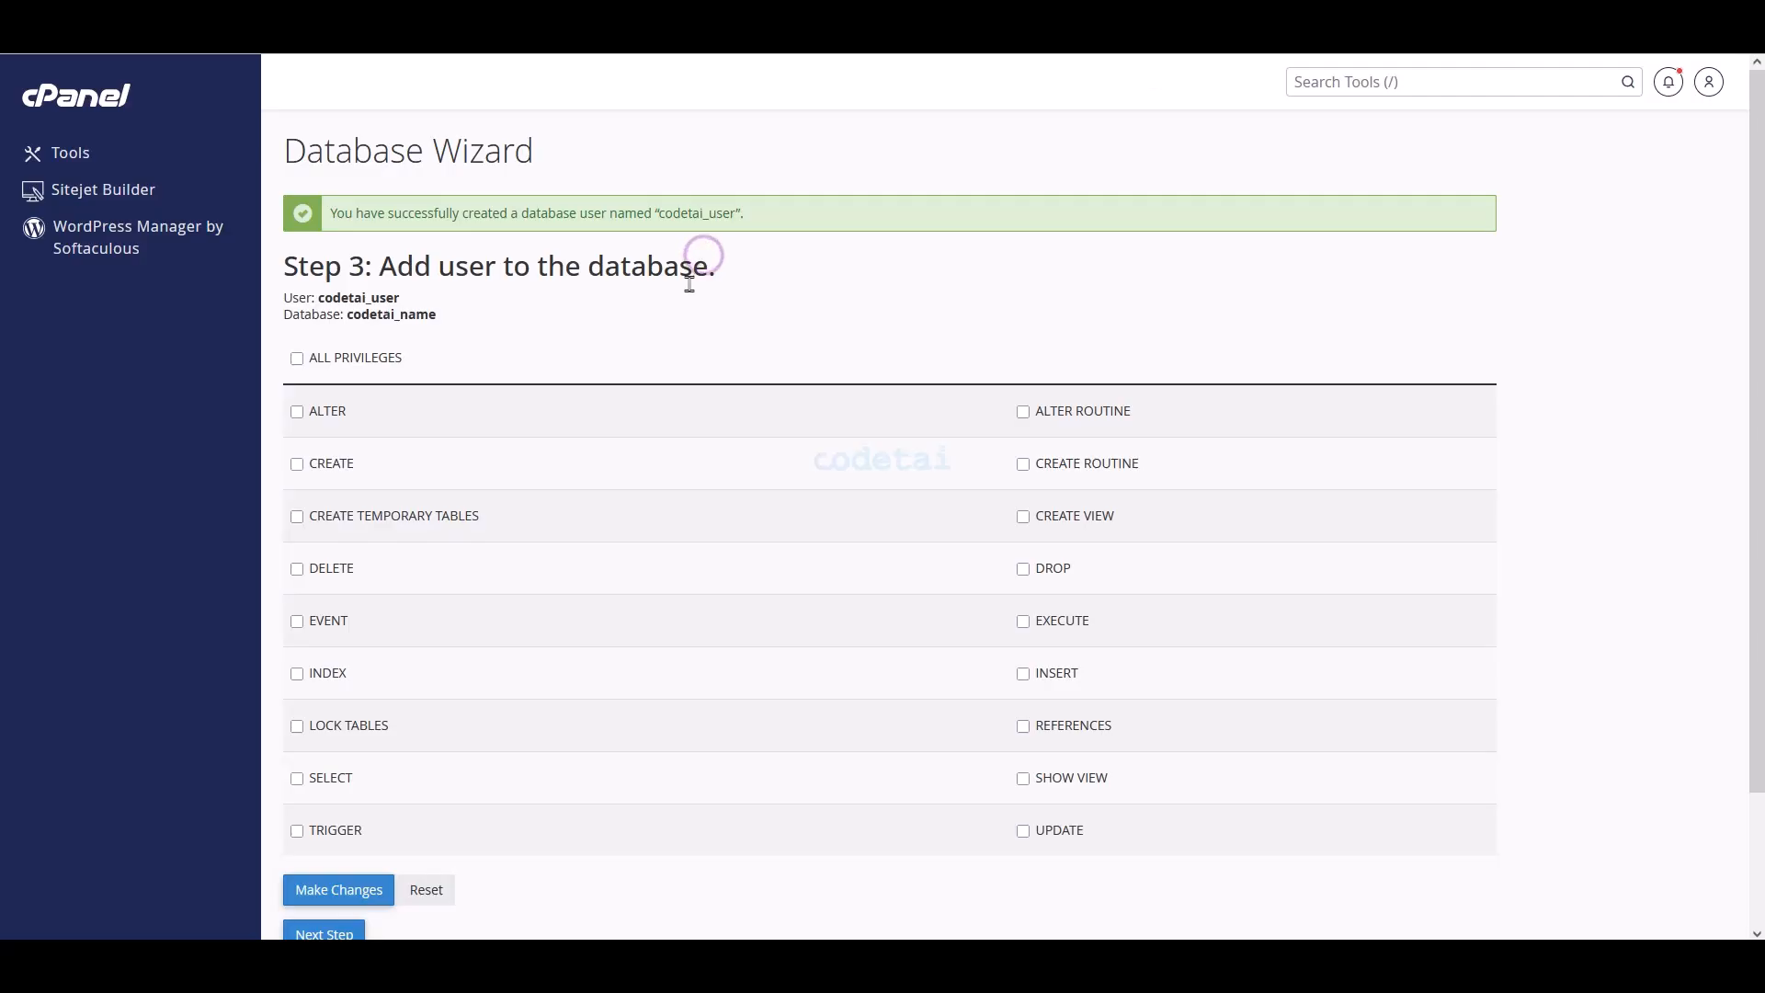
click(296, 360)
scroll(463, 542, down, 2)
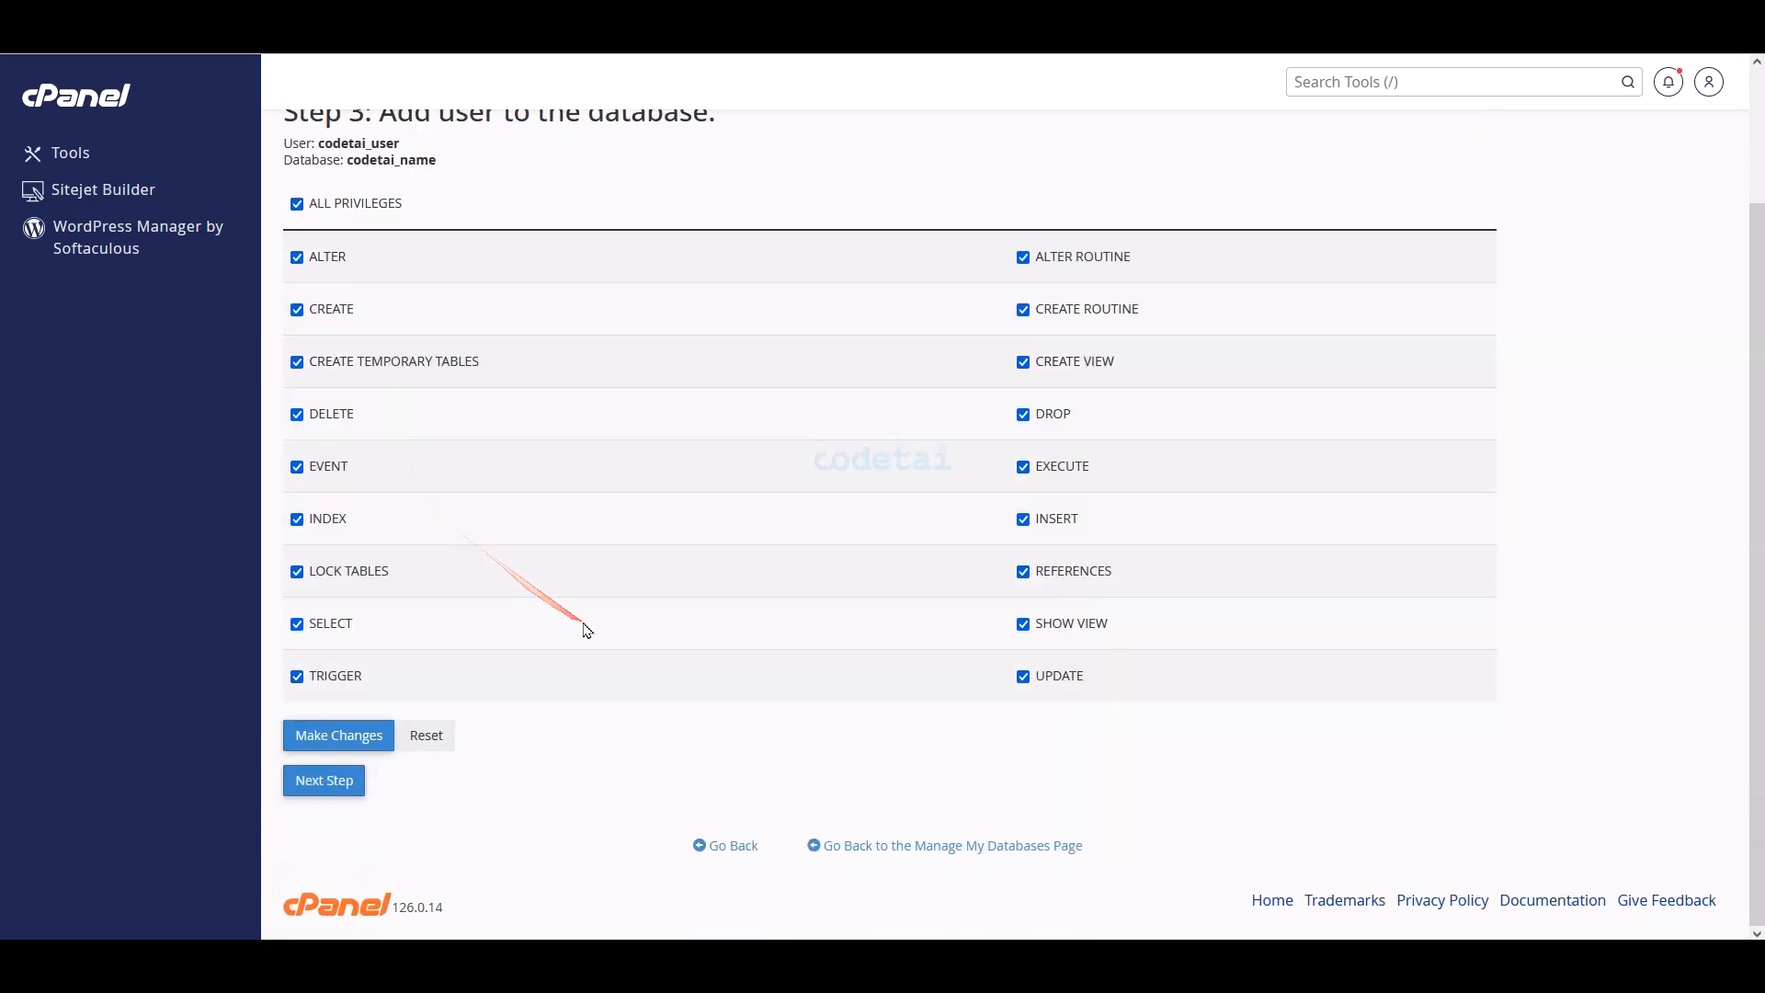
click(339, 736)
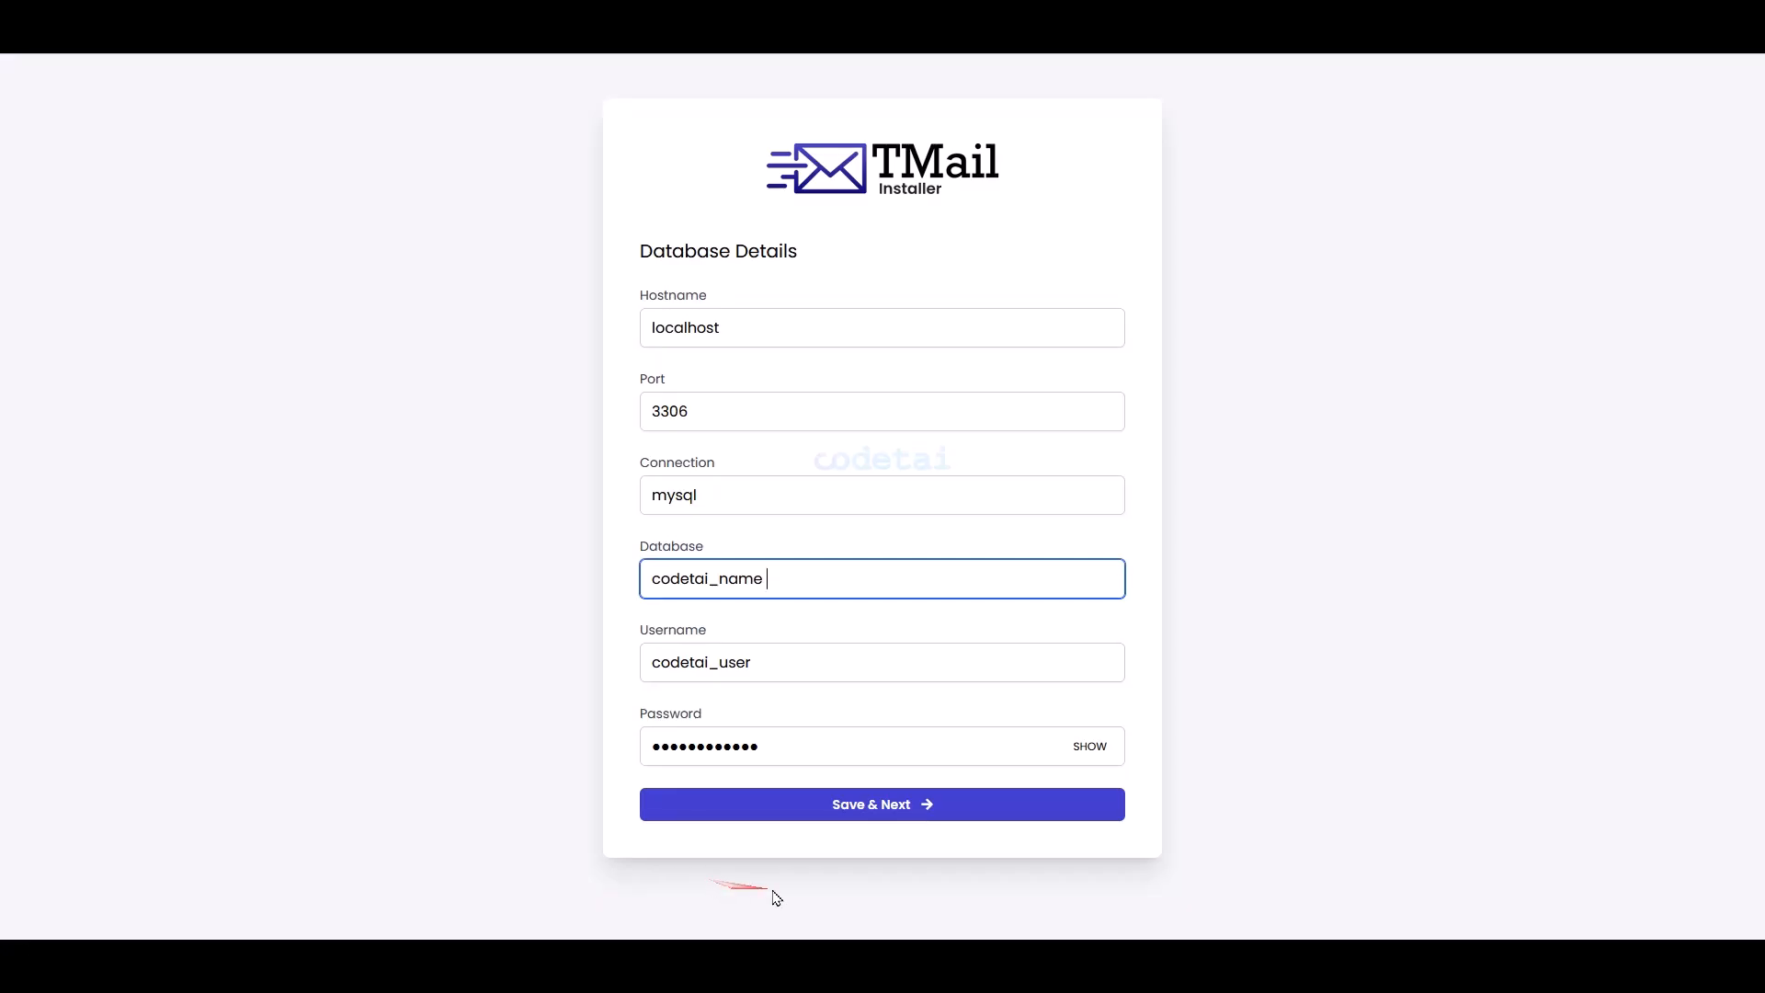
- Submit the database details and enter Codetai as the App Name
click(862, 818)
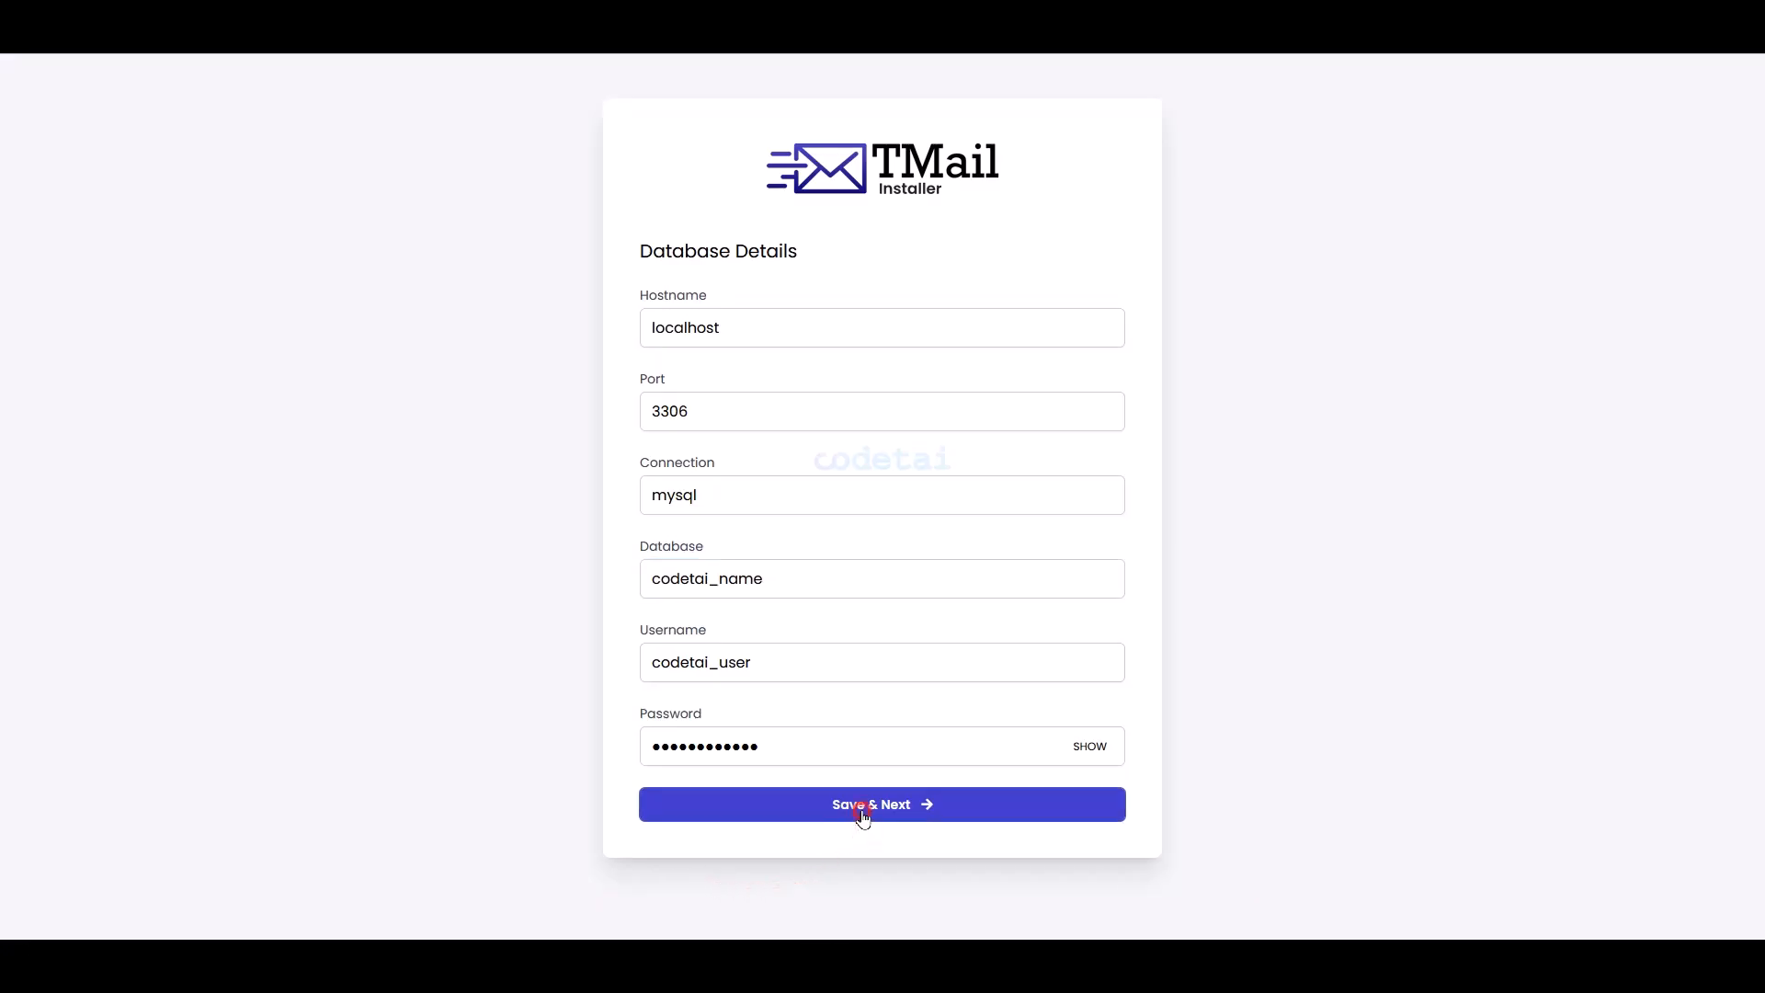
click(696, 383)
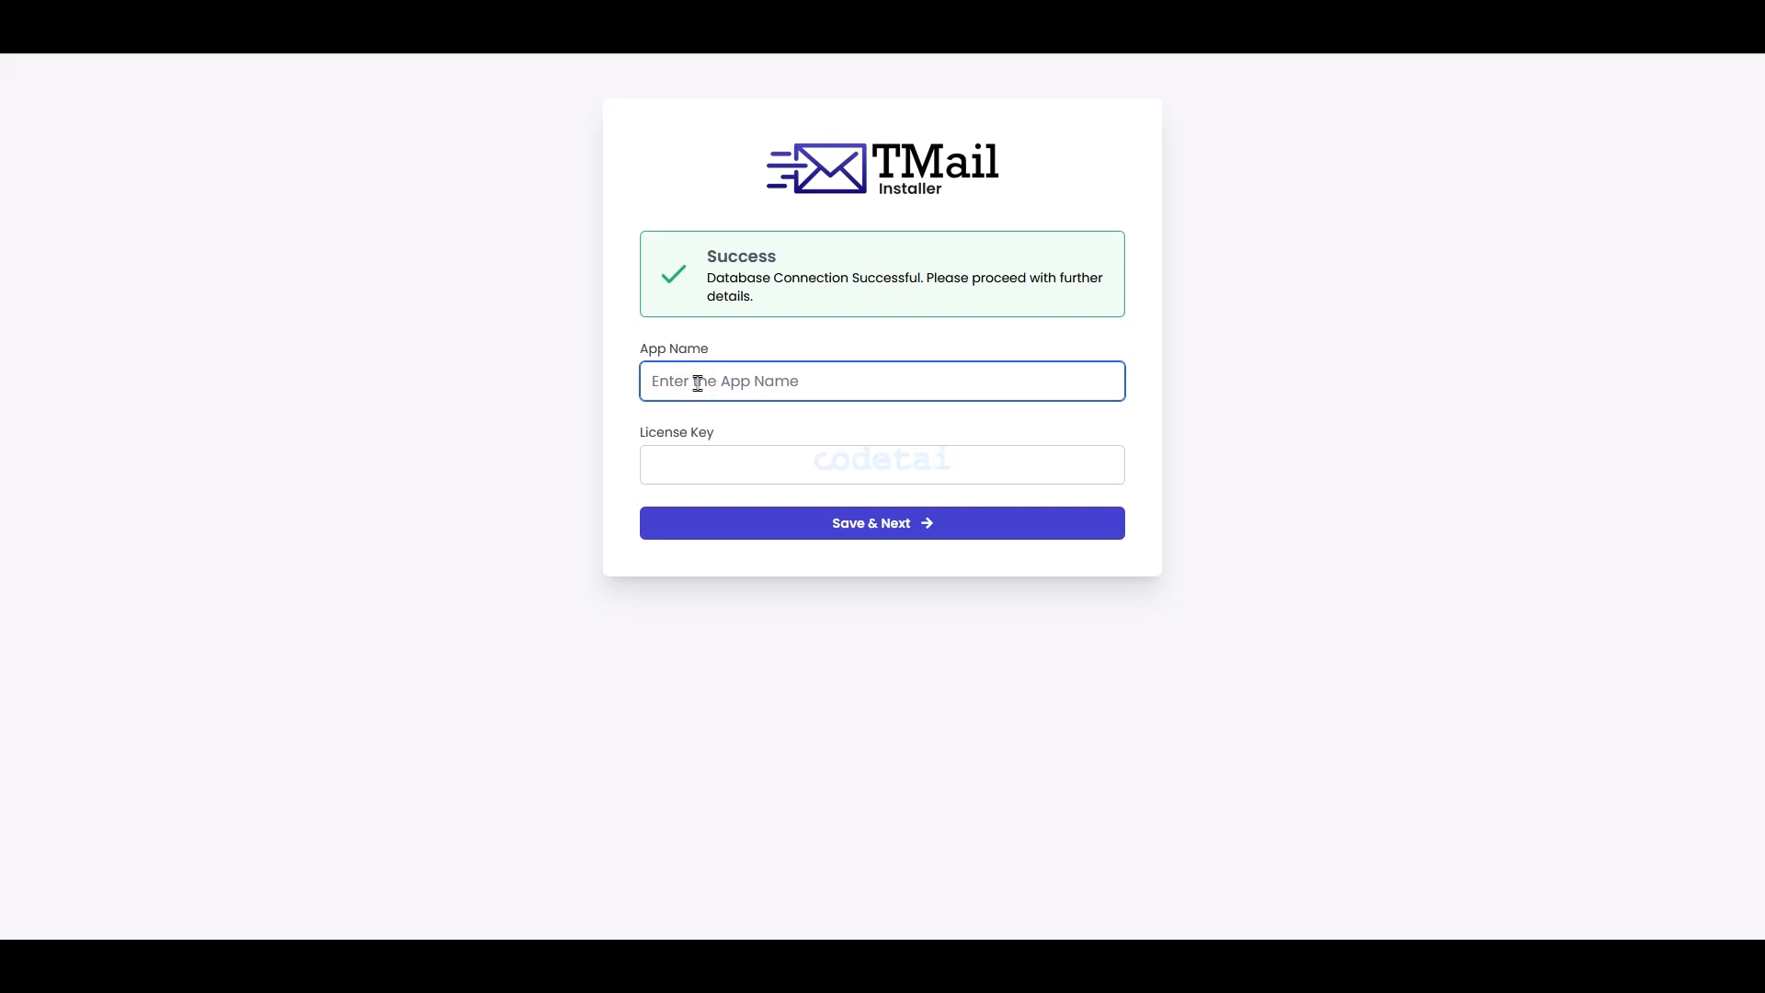
text(Codetai)
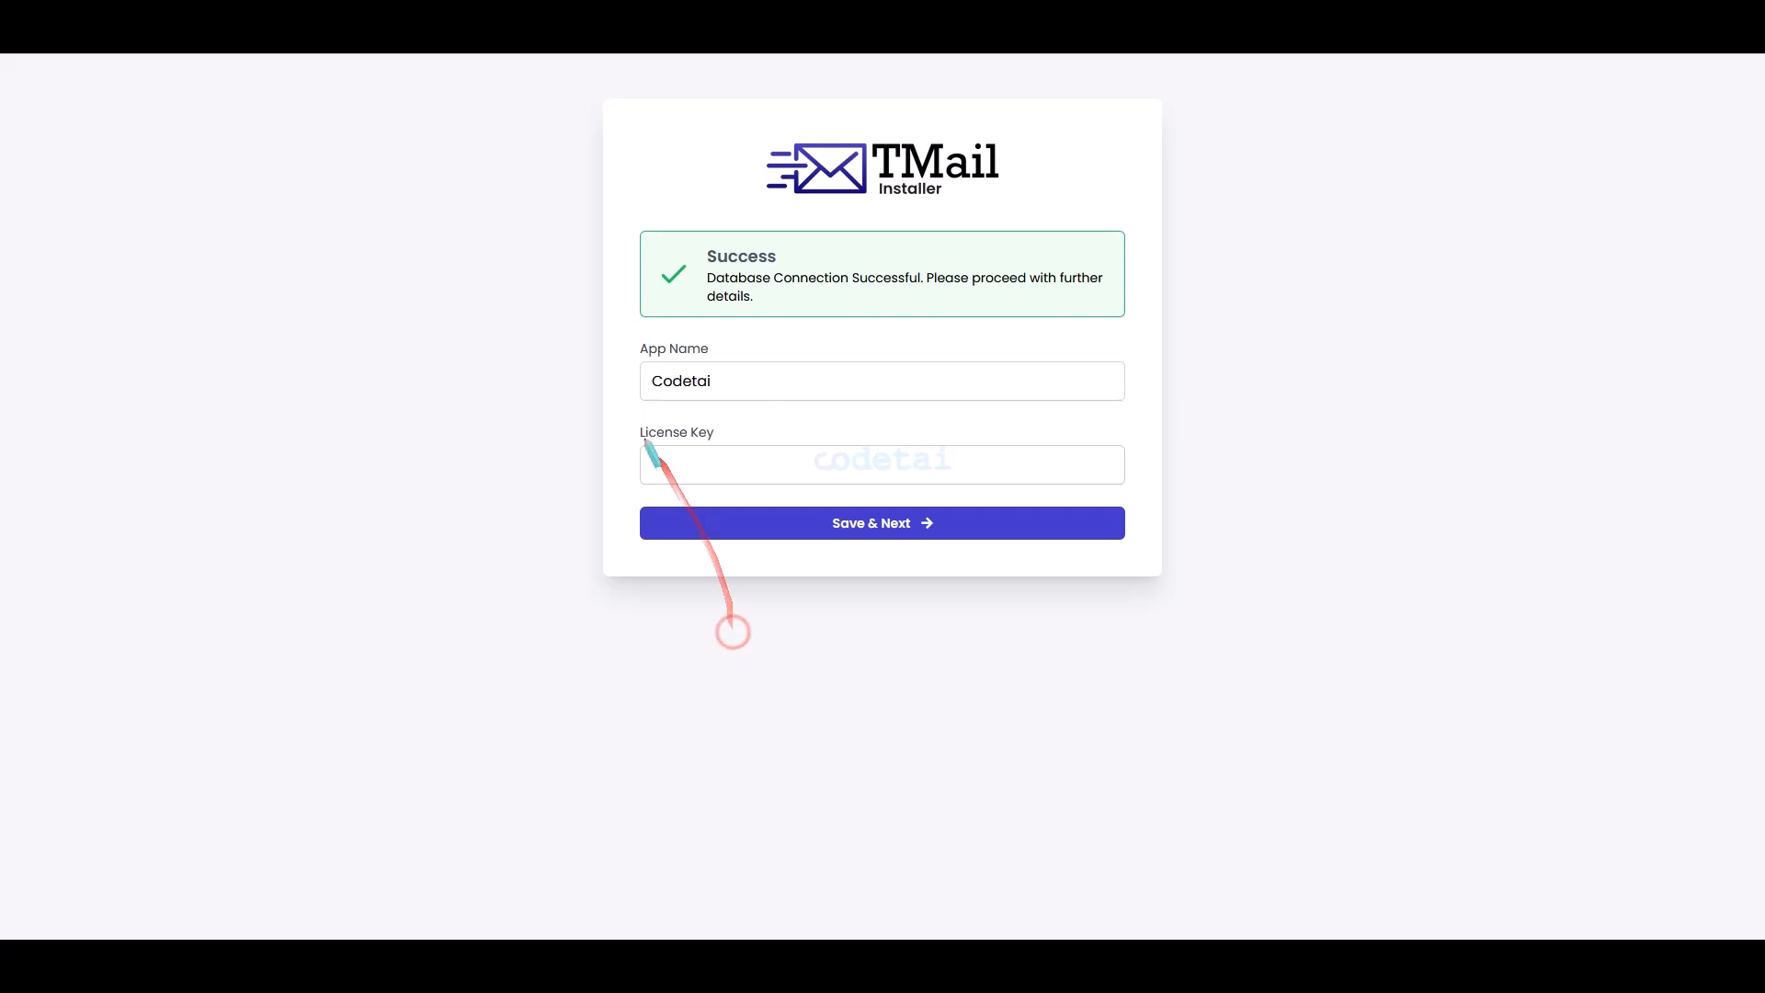
mouse_move(631, 422)
mouse_down()
mouse_move(824, 472)
mouse_move(1127, 508)
mouse_move(1133, 494)
mouse_up()
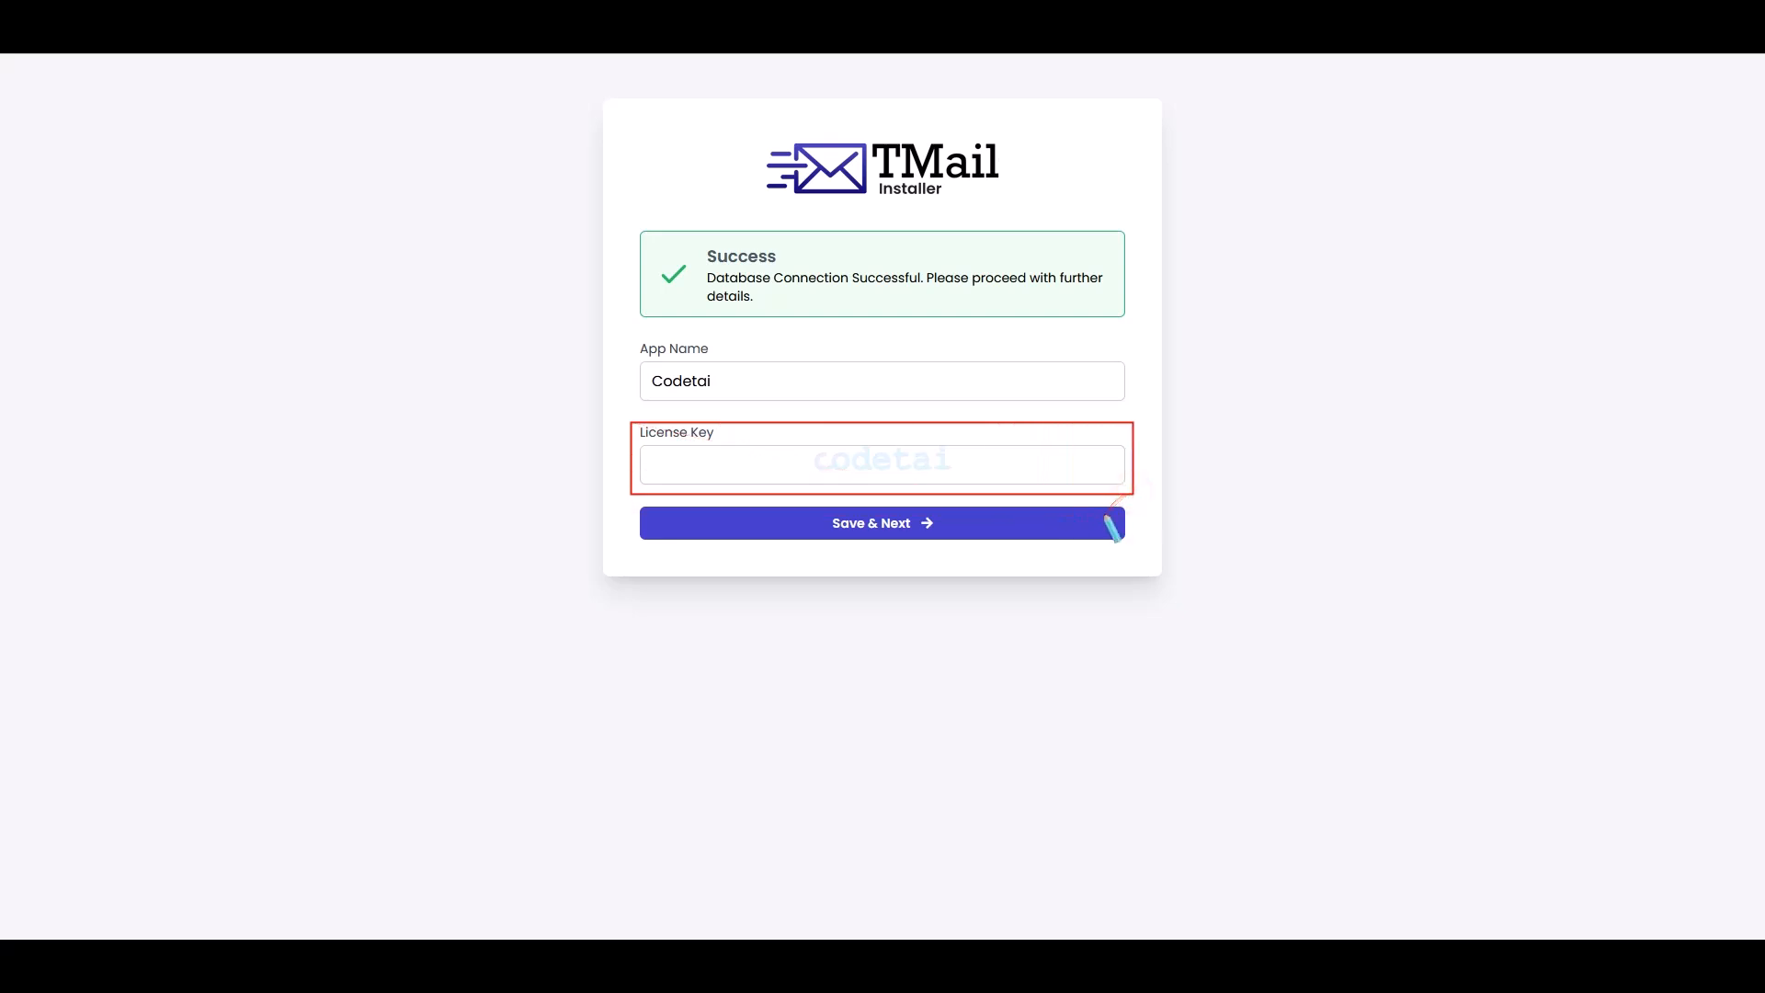
- Paste the purchase code into License Key and submit it for verification
drag(779, 662, 556, 666)
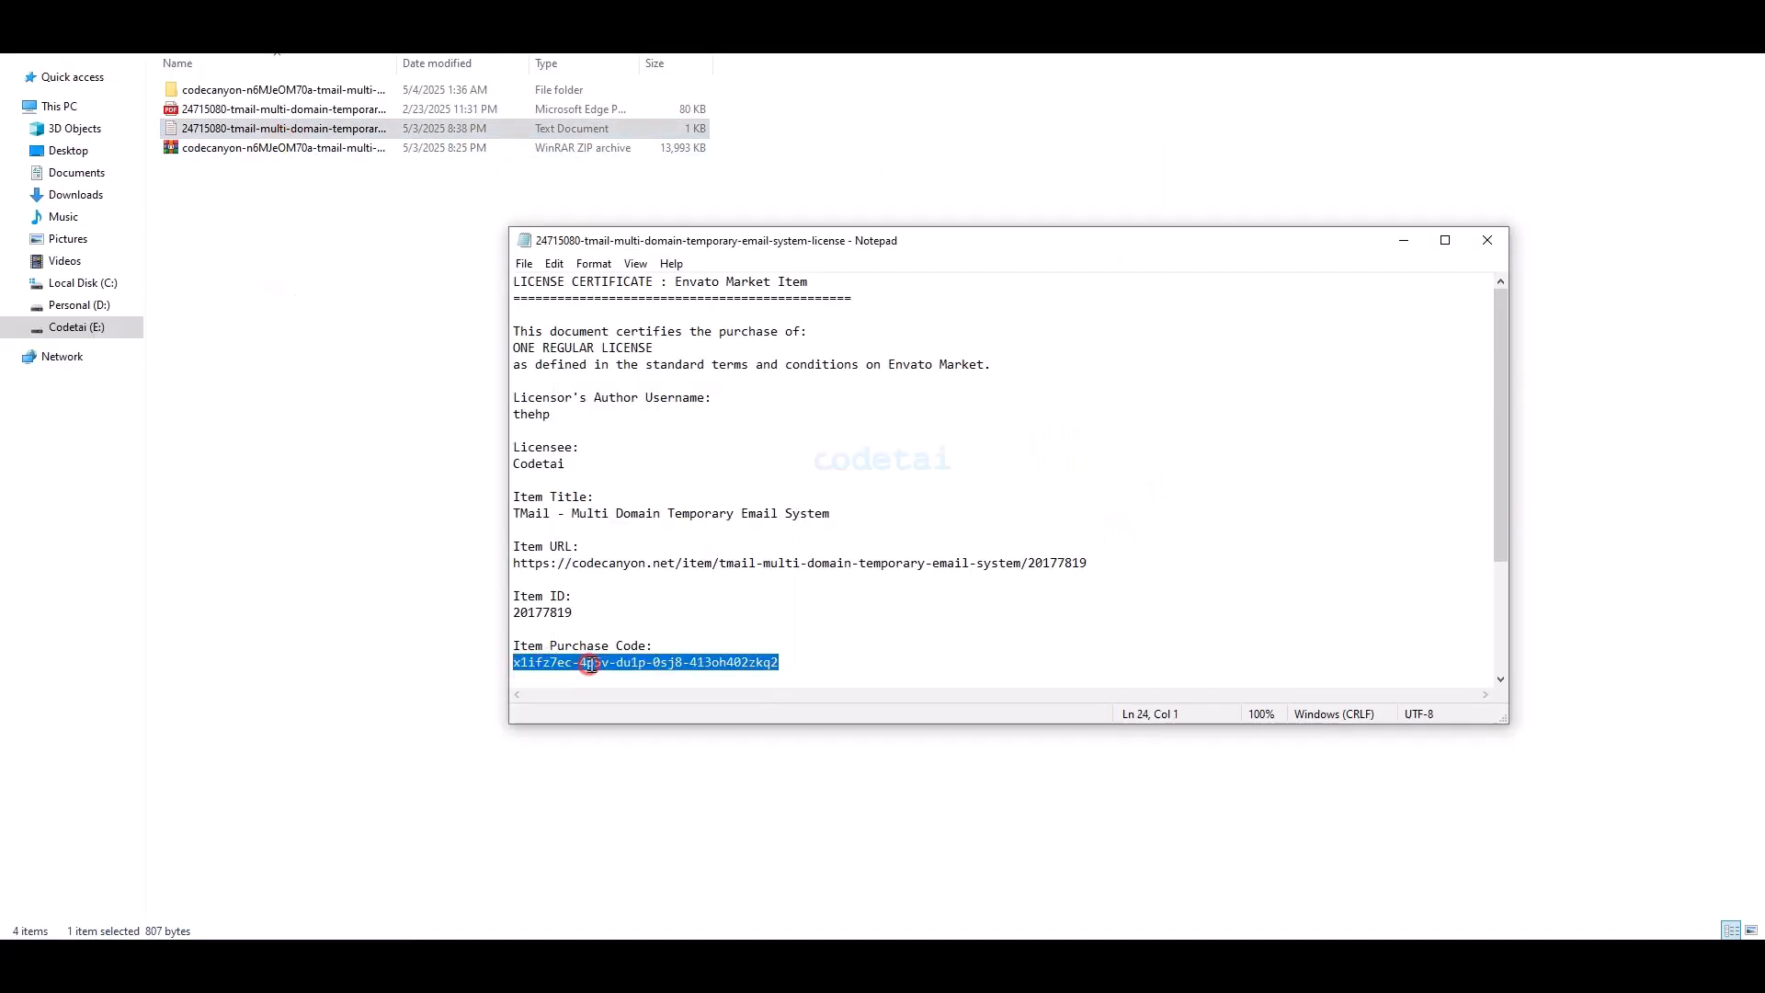
right_click(589, 664)
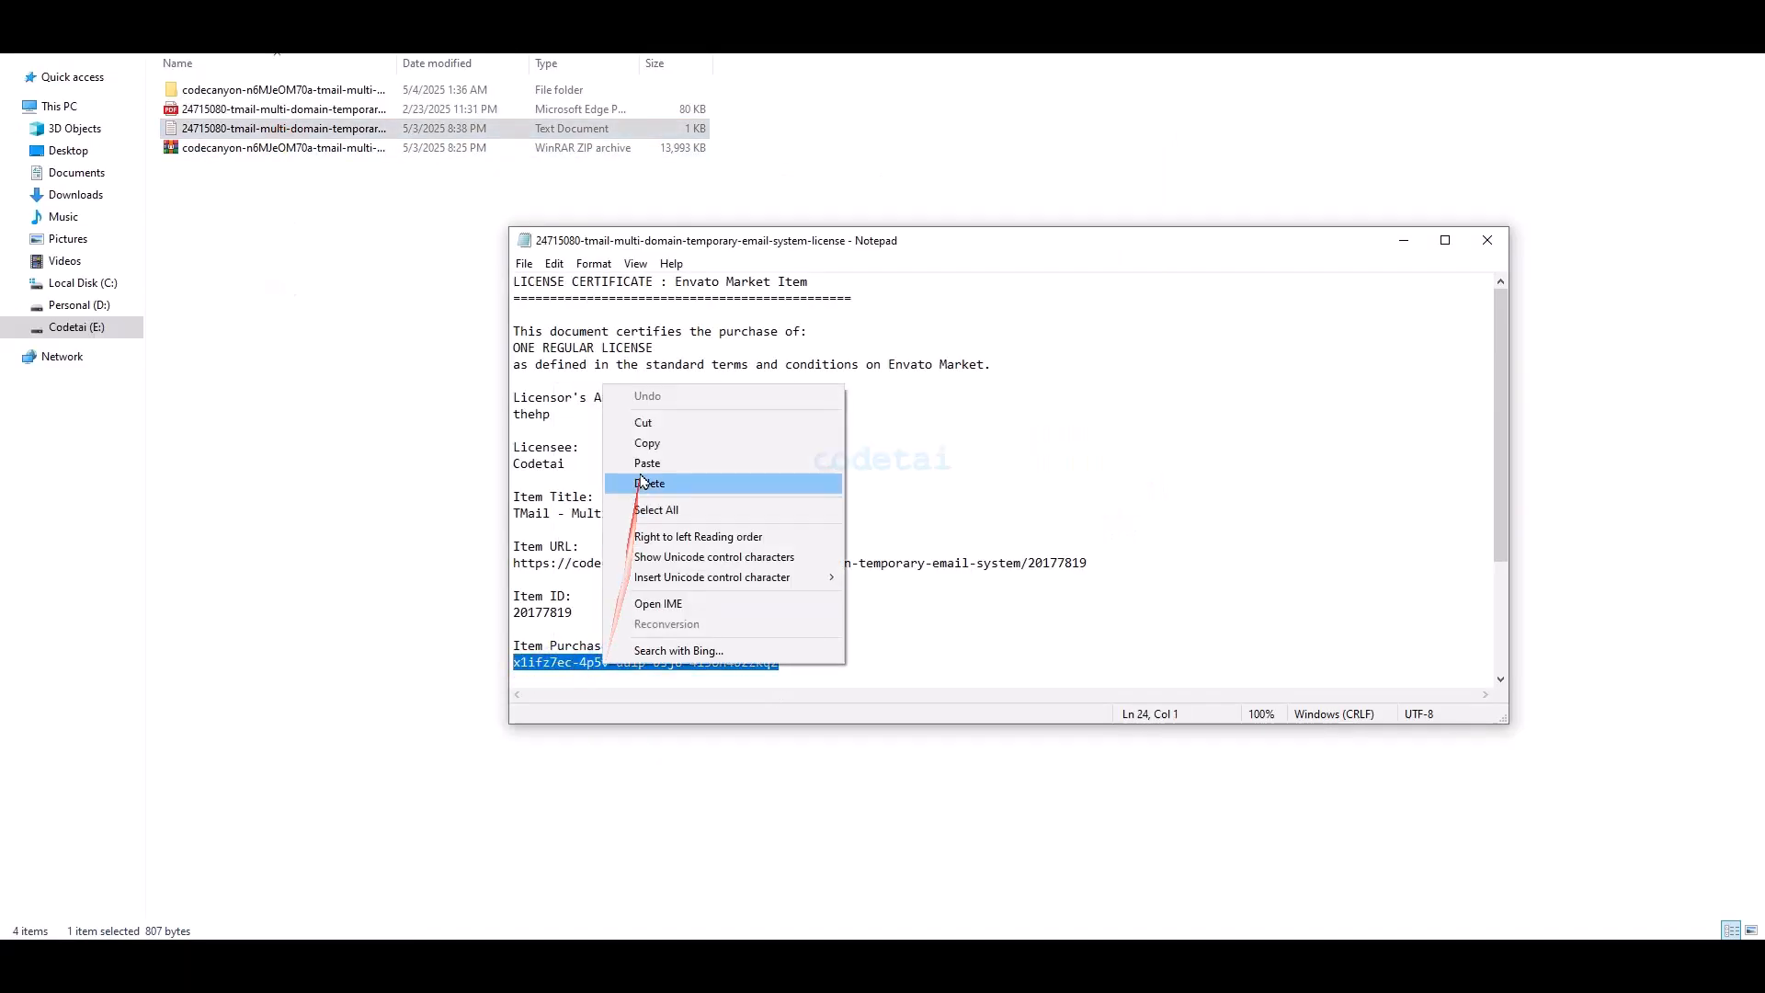
click(672, 465)
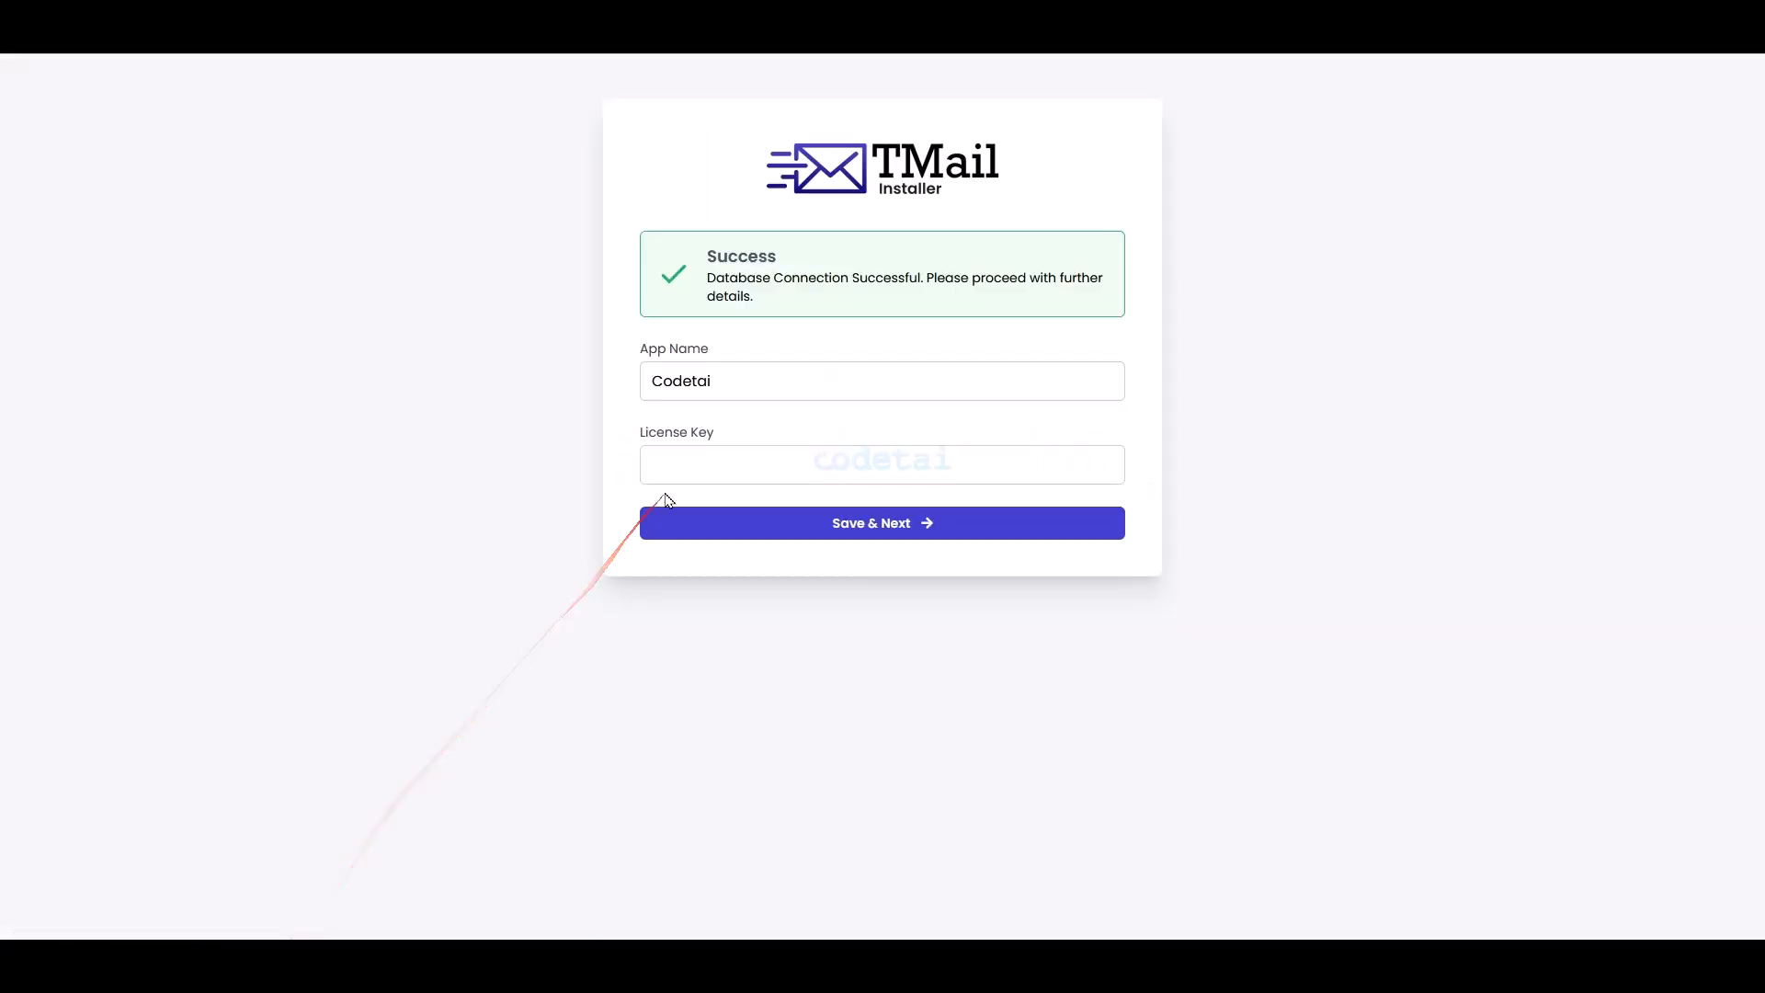
click(662, 464)
key(ctrl+v)
click(846, 523)
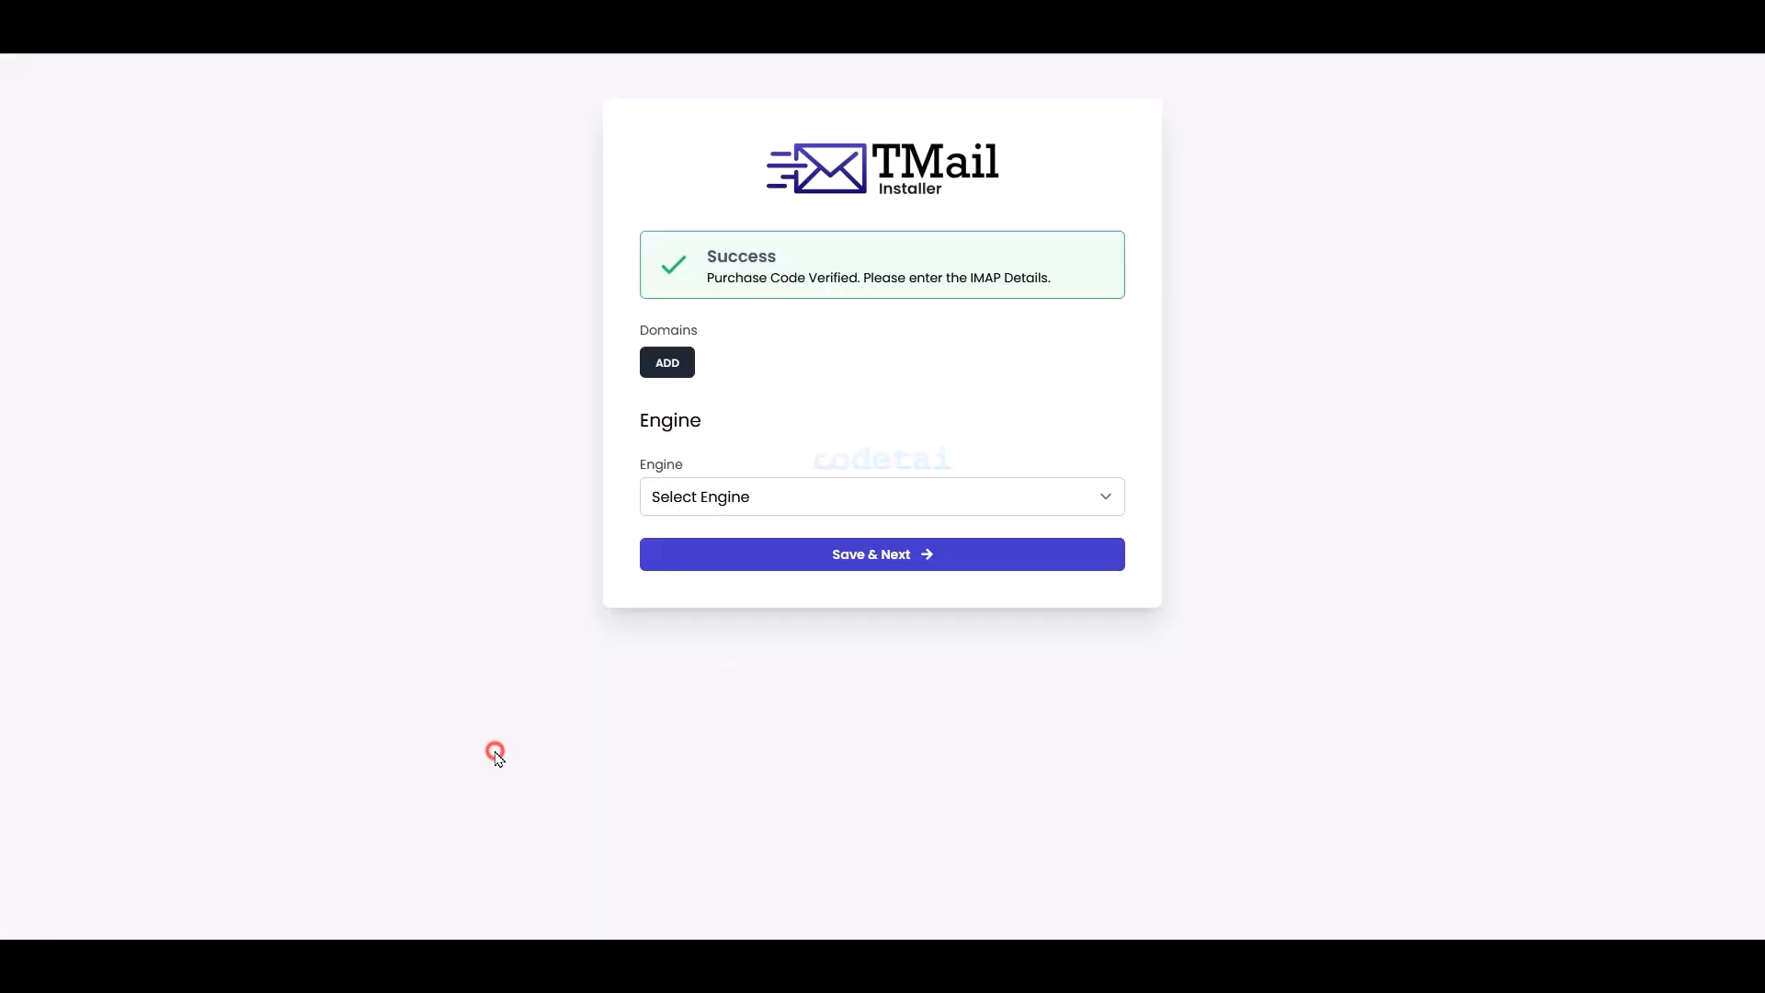
- Add codetai.site as a domain entry in the installer
click(662, 363)
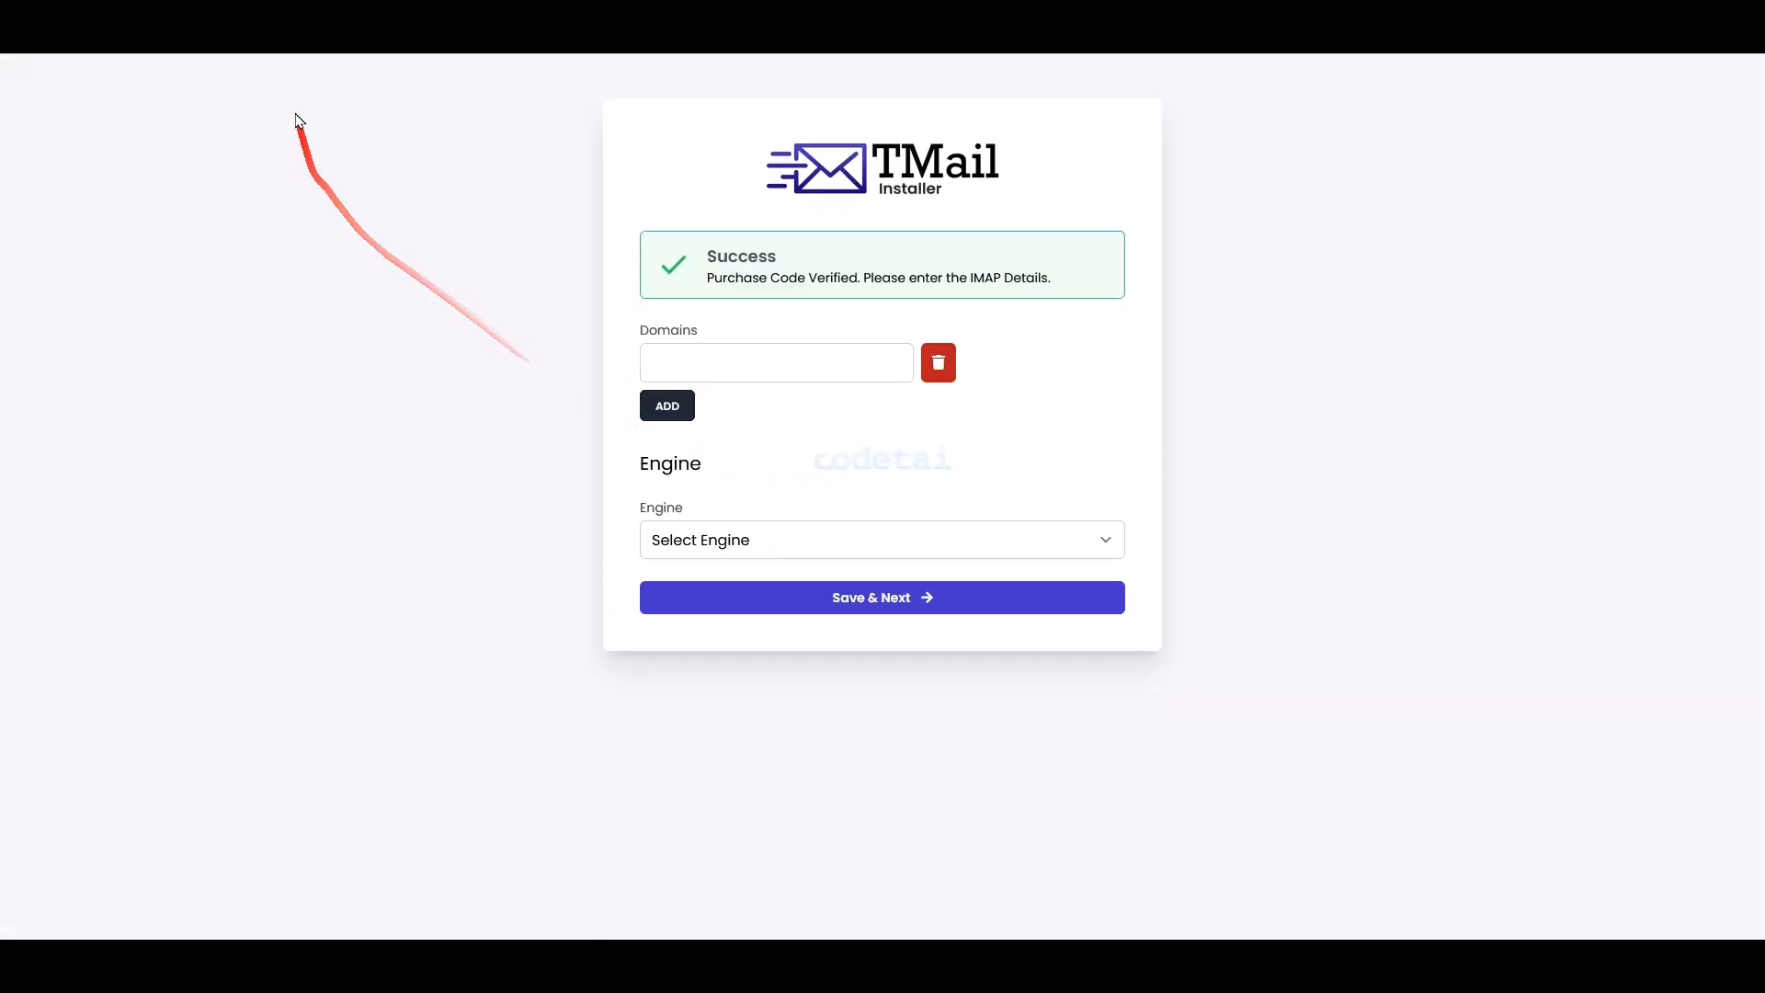
drag(356, 44, 296, 98)
right_click(334, 44)
click(390, 155)
right_click(669, 371)
click(781, 512)
click(678, 412)
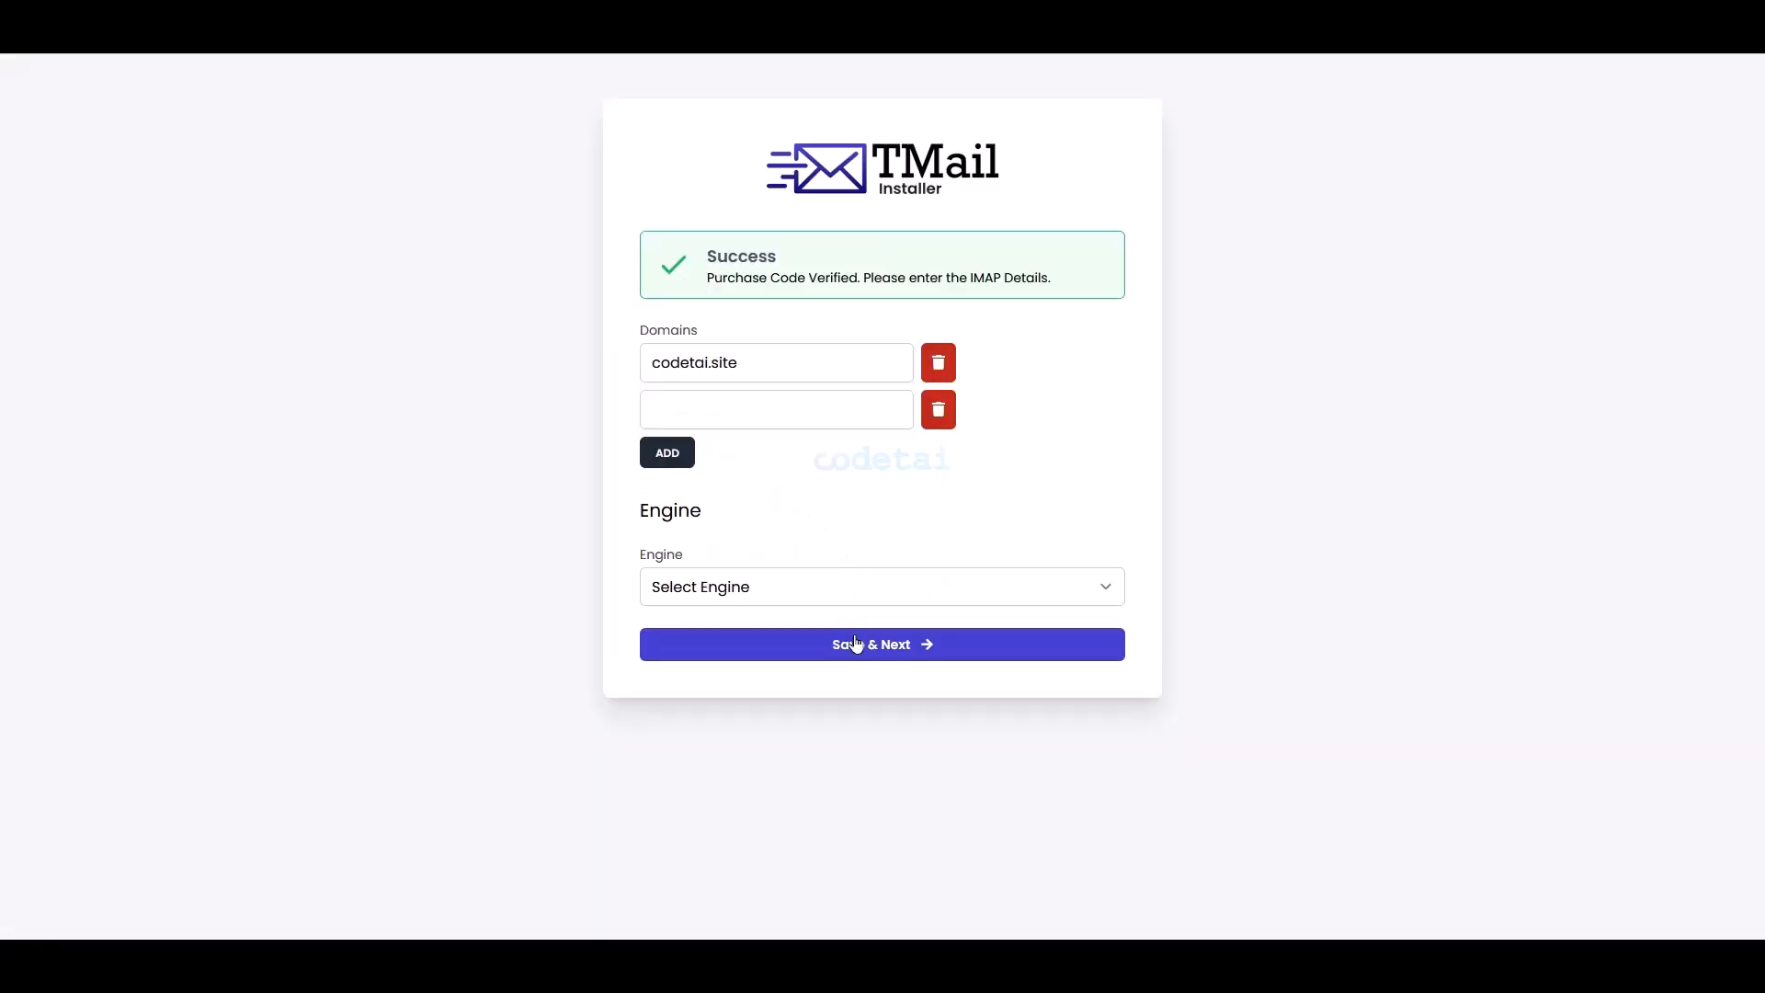
- Choose IMAP as the mail engine
click(825, 597)
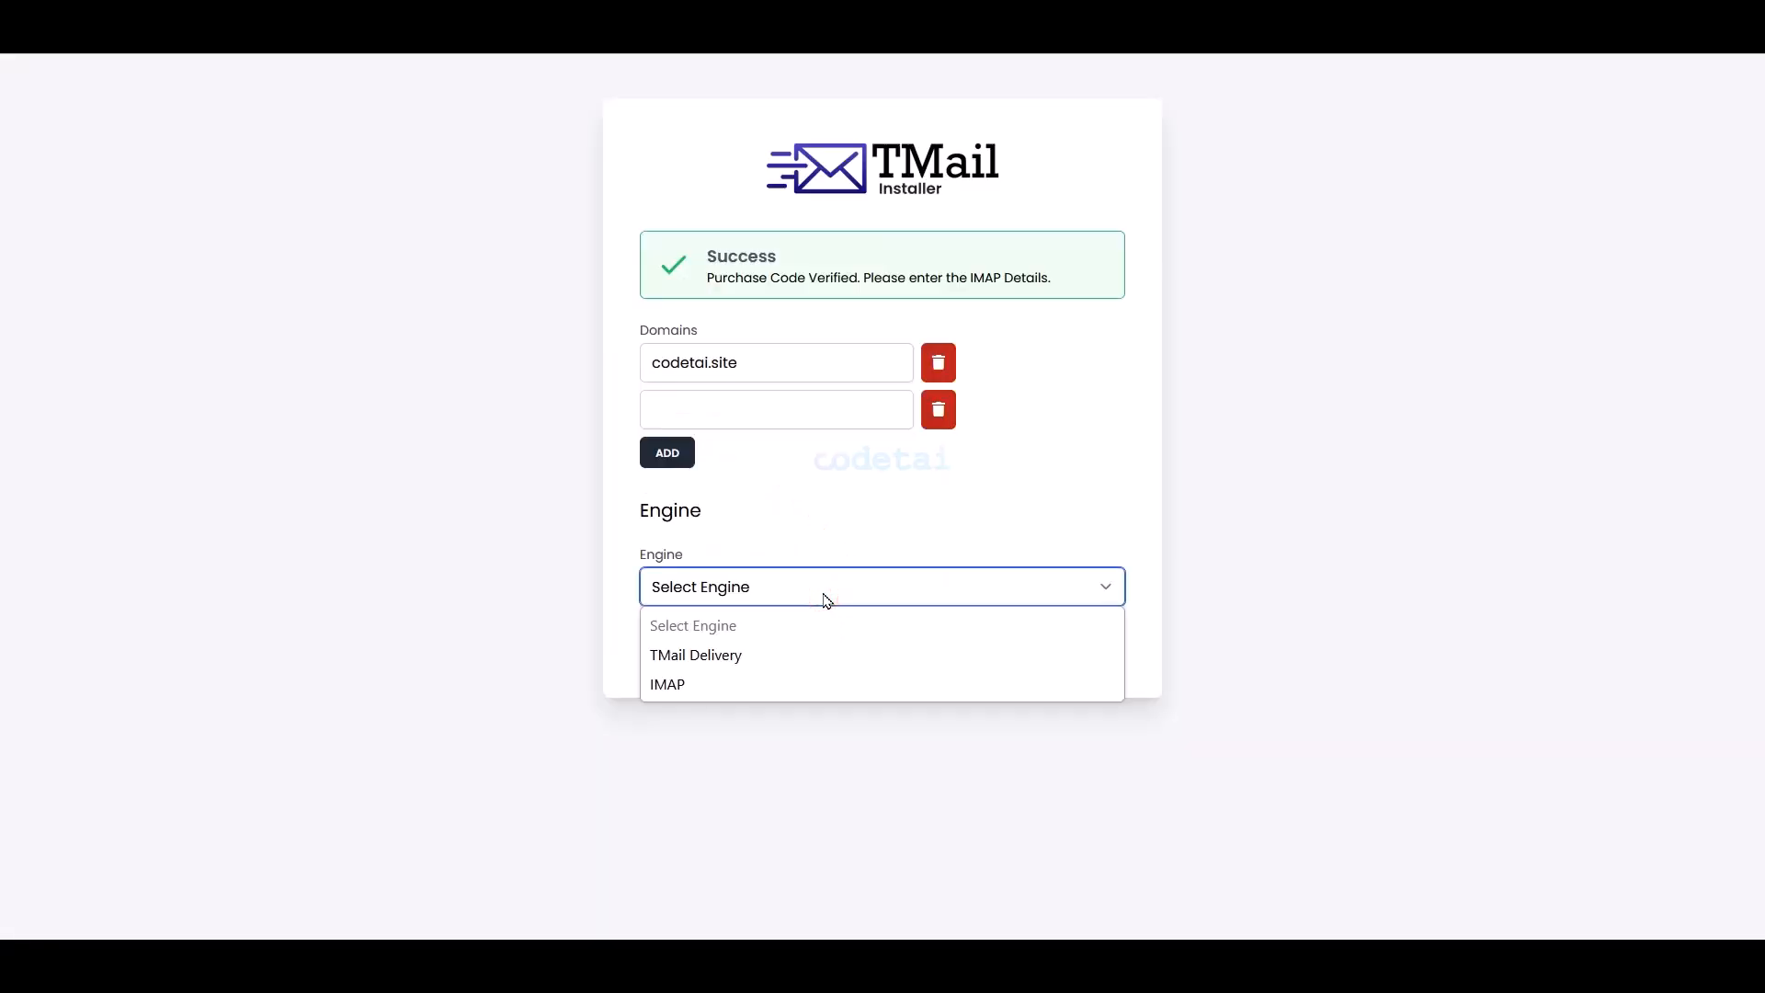
click(802, 685)
scroll(809, 710, down, 3)
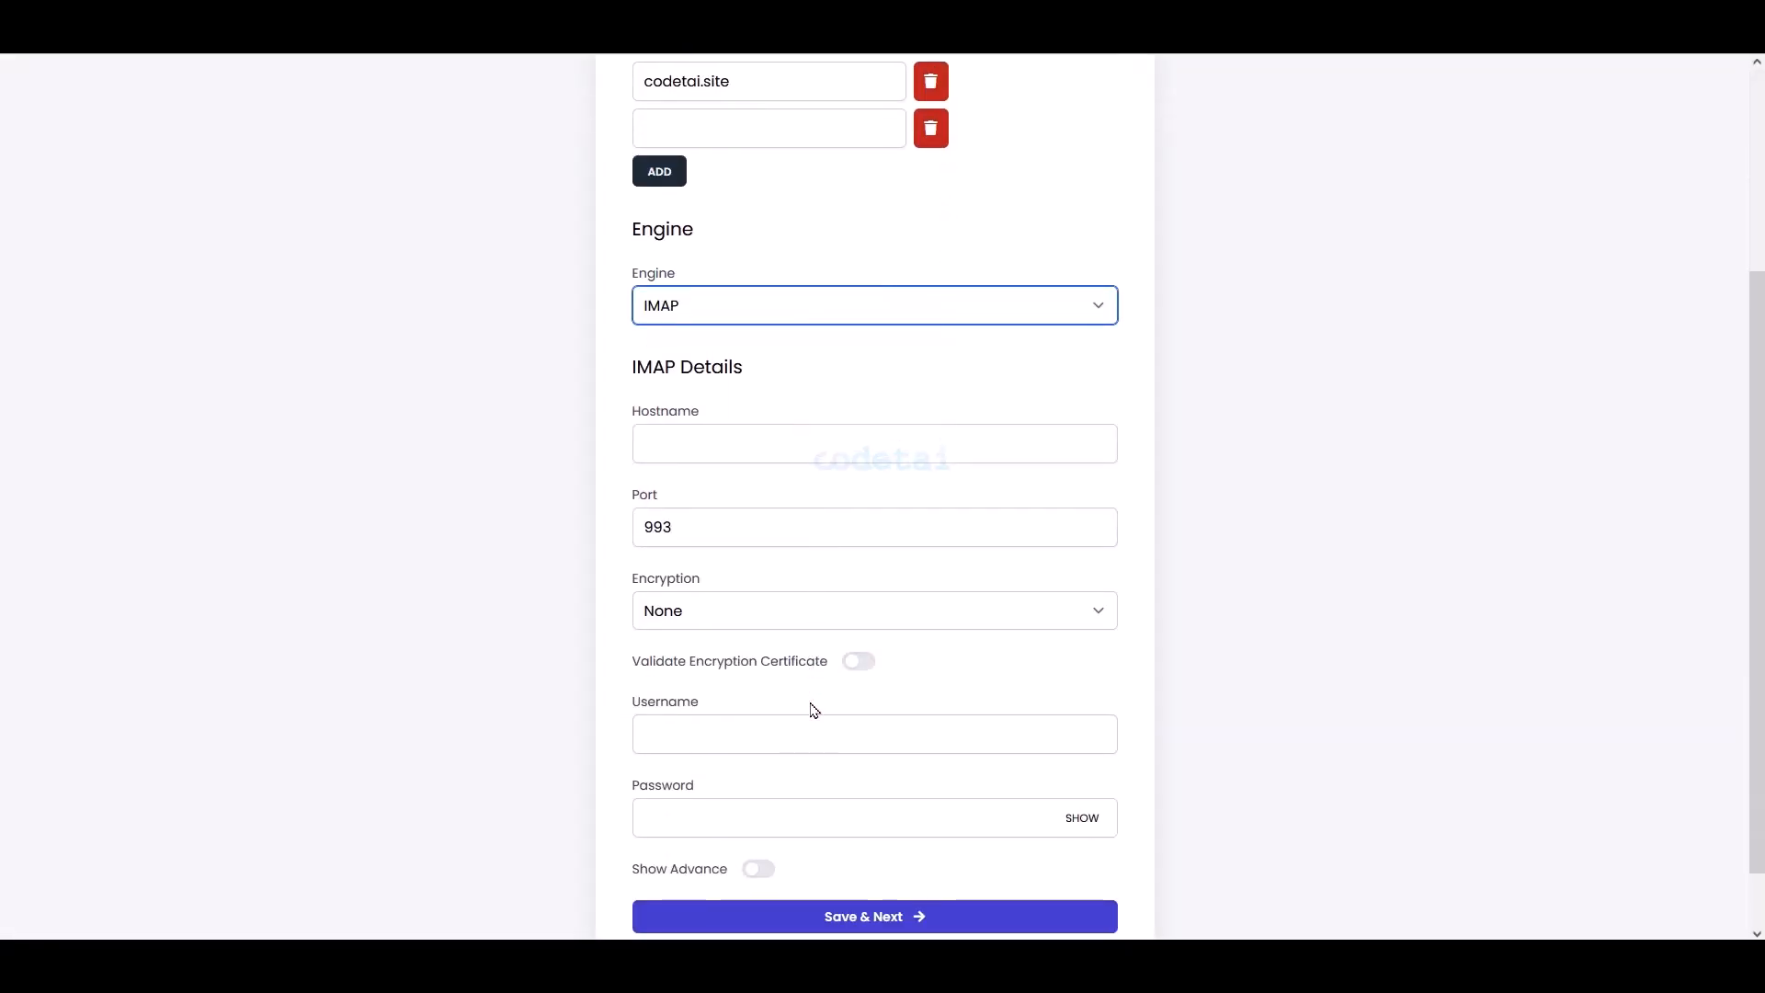
scroll(814, 709, down, 1)
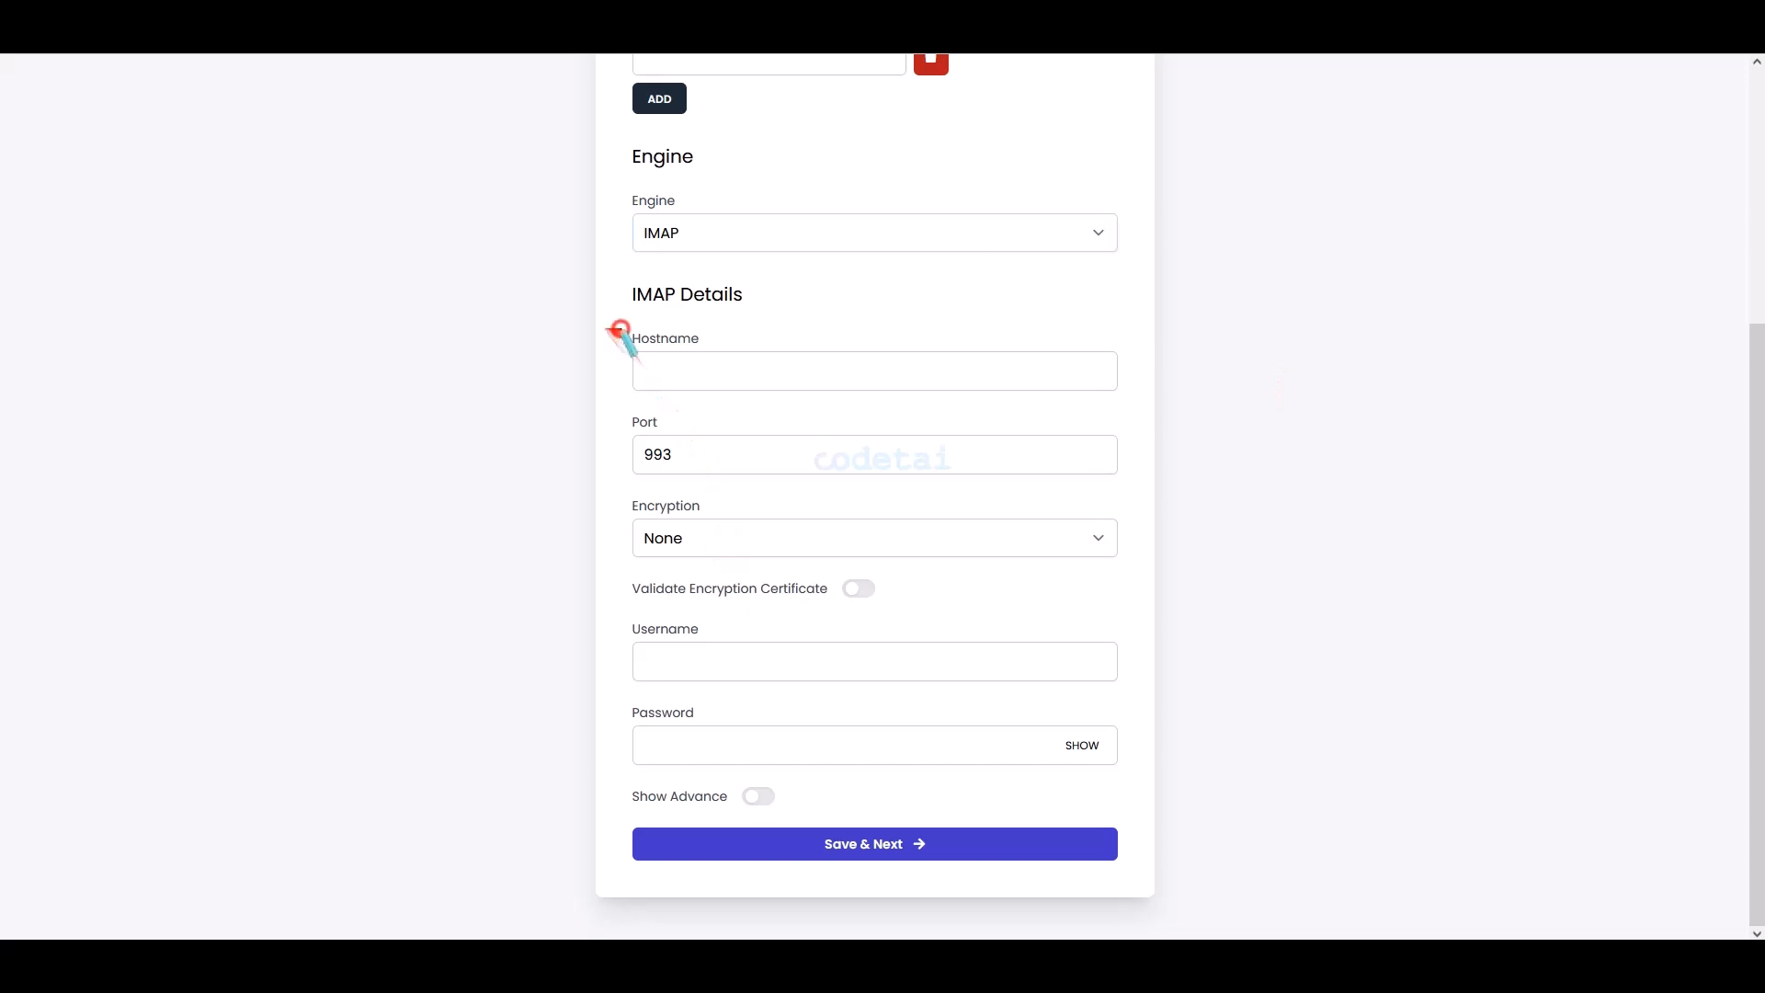
drag(616, 330, 1124, 406)
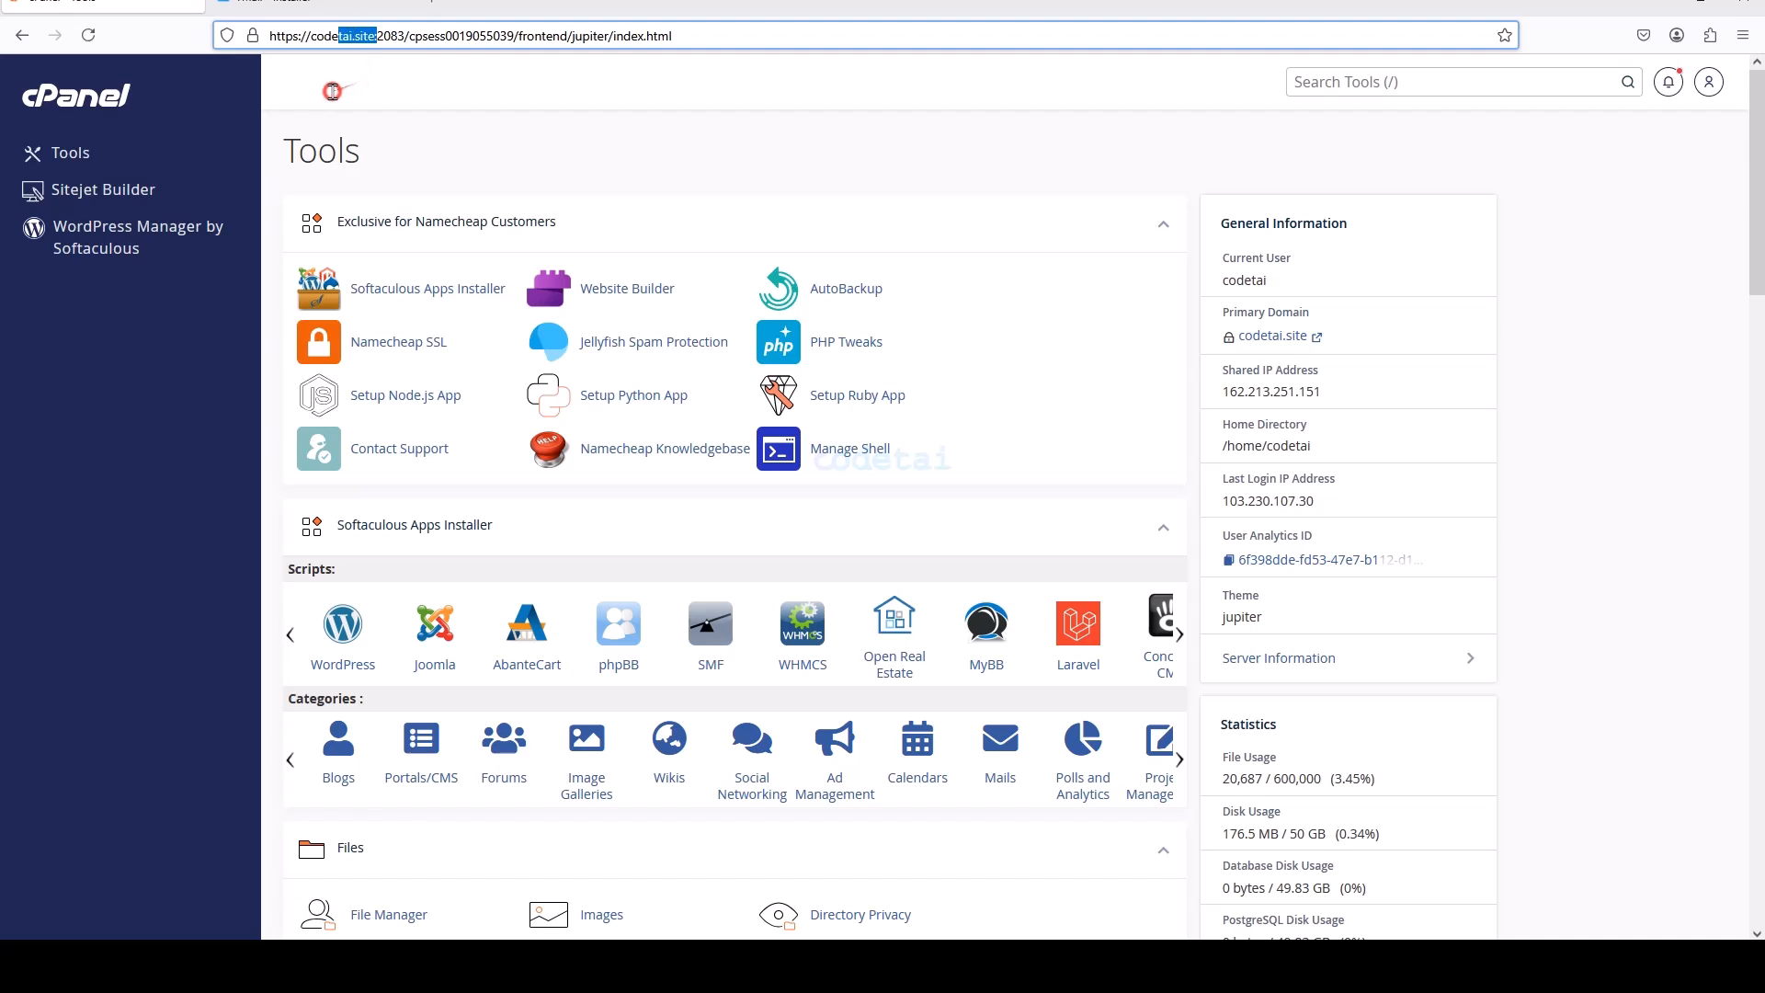
- Set the IMAP hostname to codetai.site and encryption to SSL in the installer
right_click(327, 44)
click(349, 147)
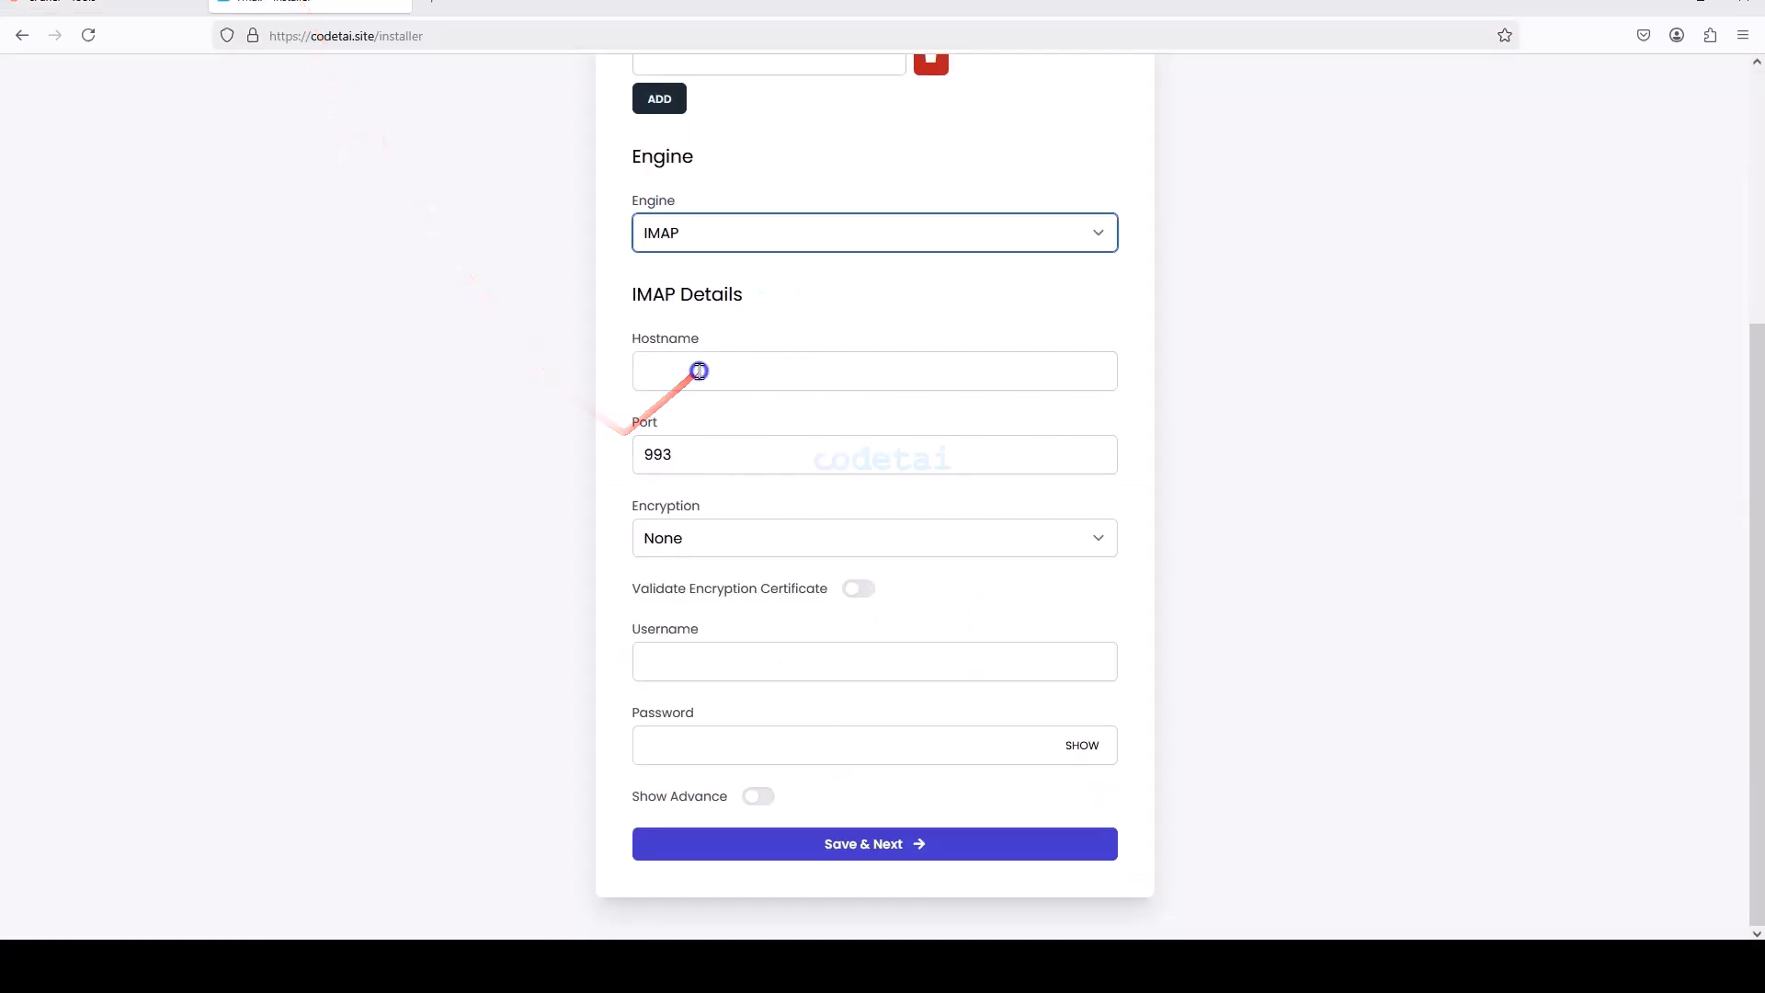
right_click(699, 370)
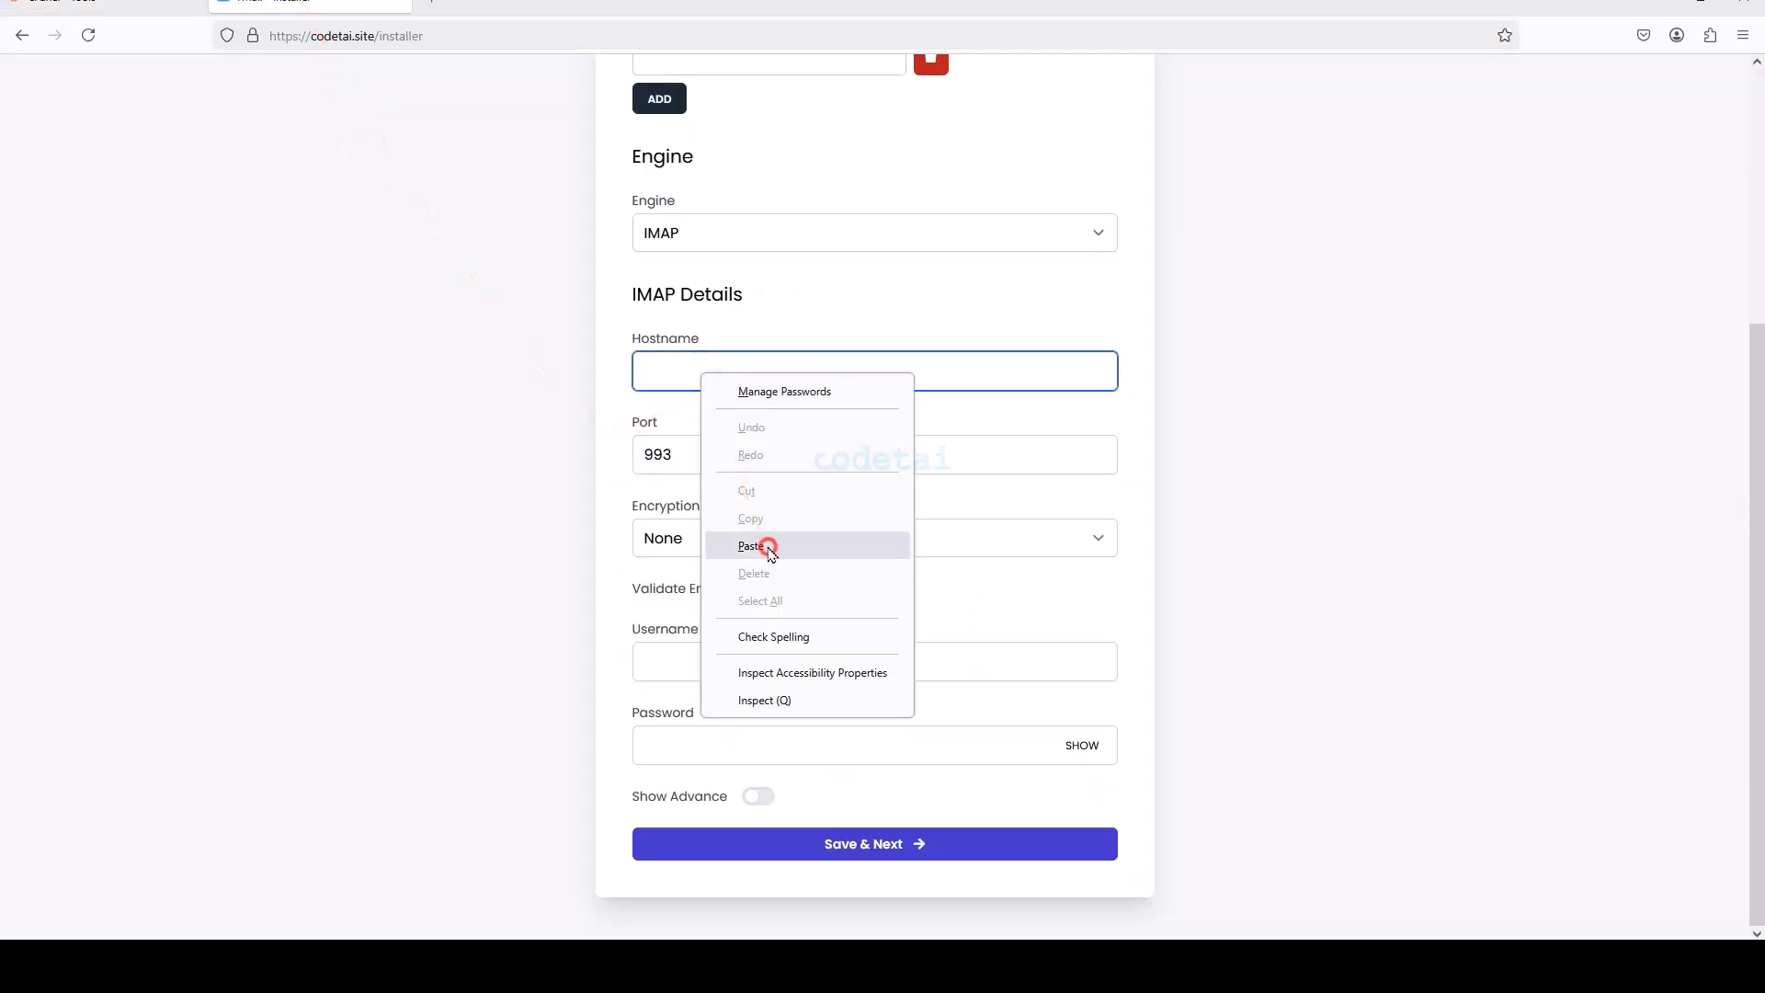
click(768, 552)
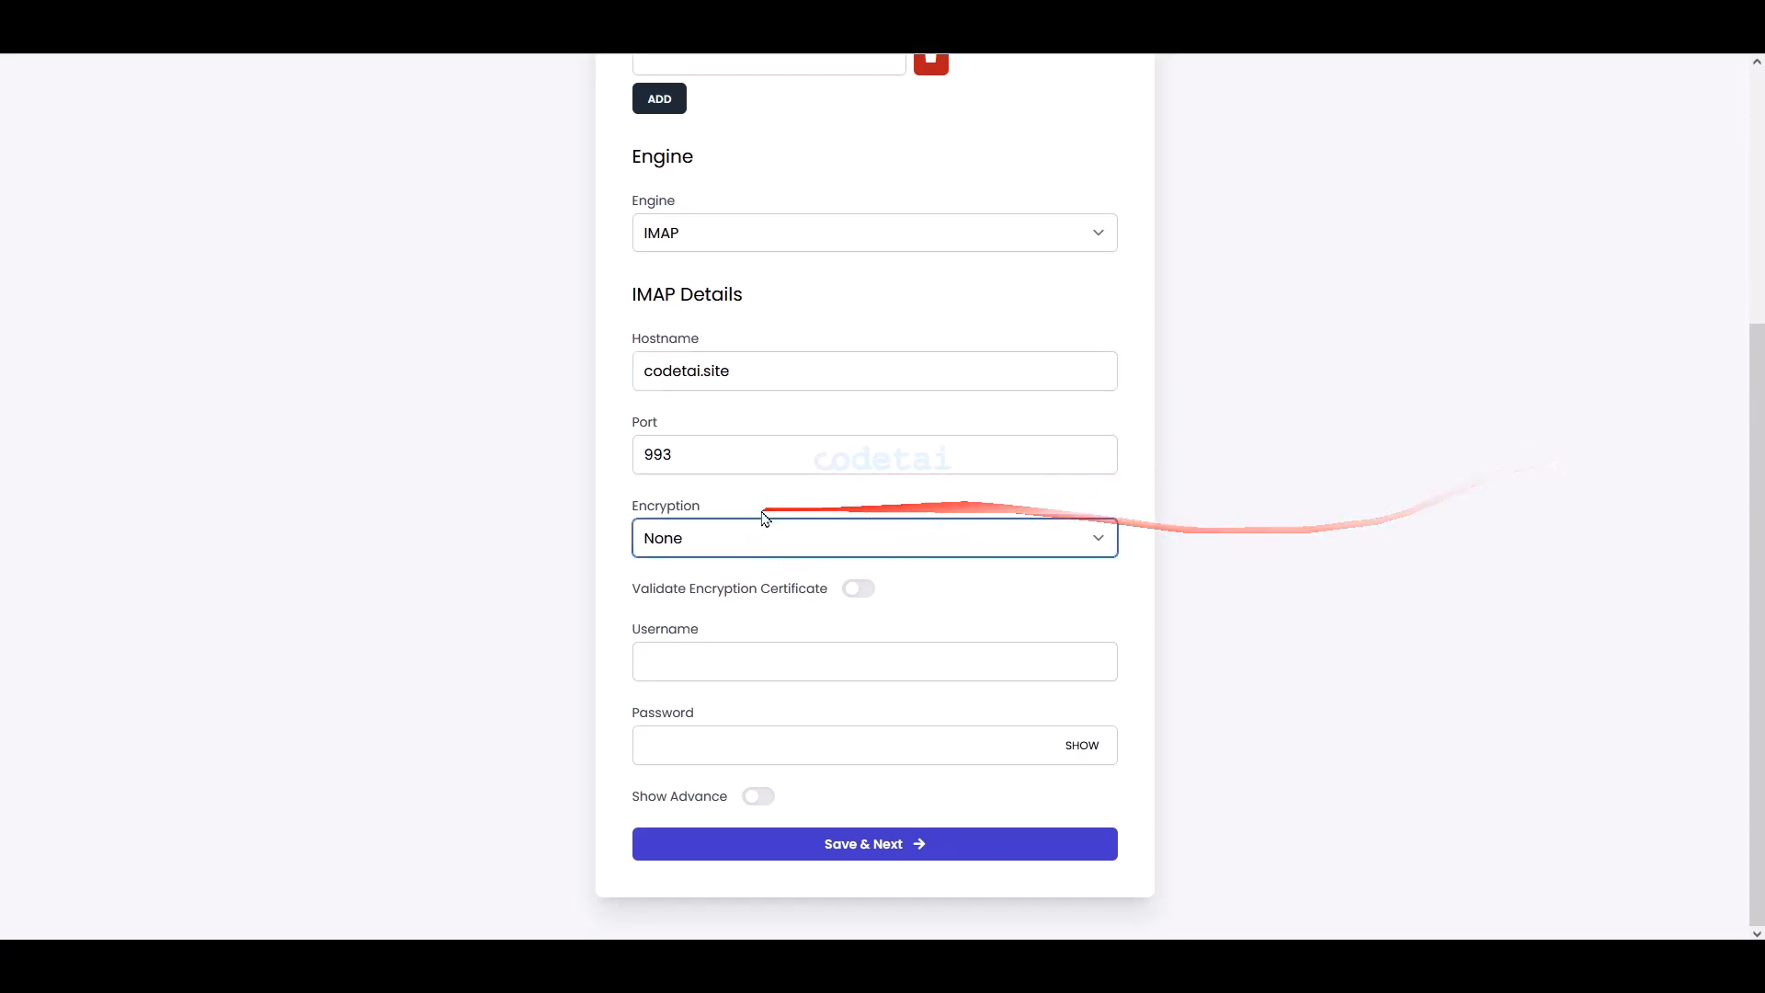
click(731, 538)
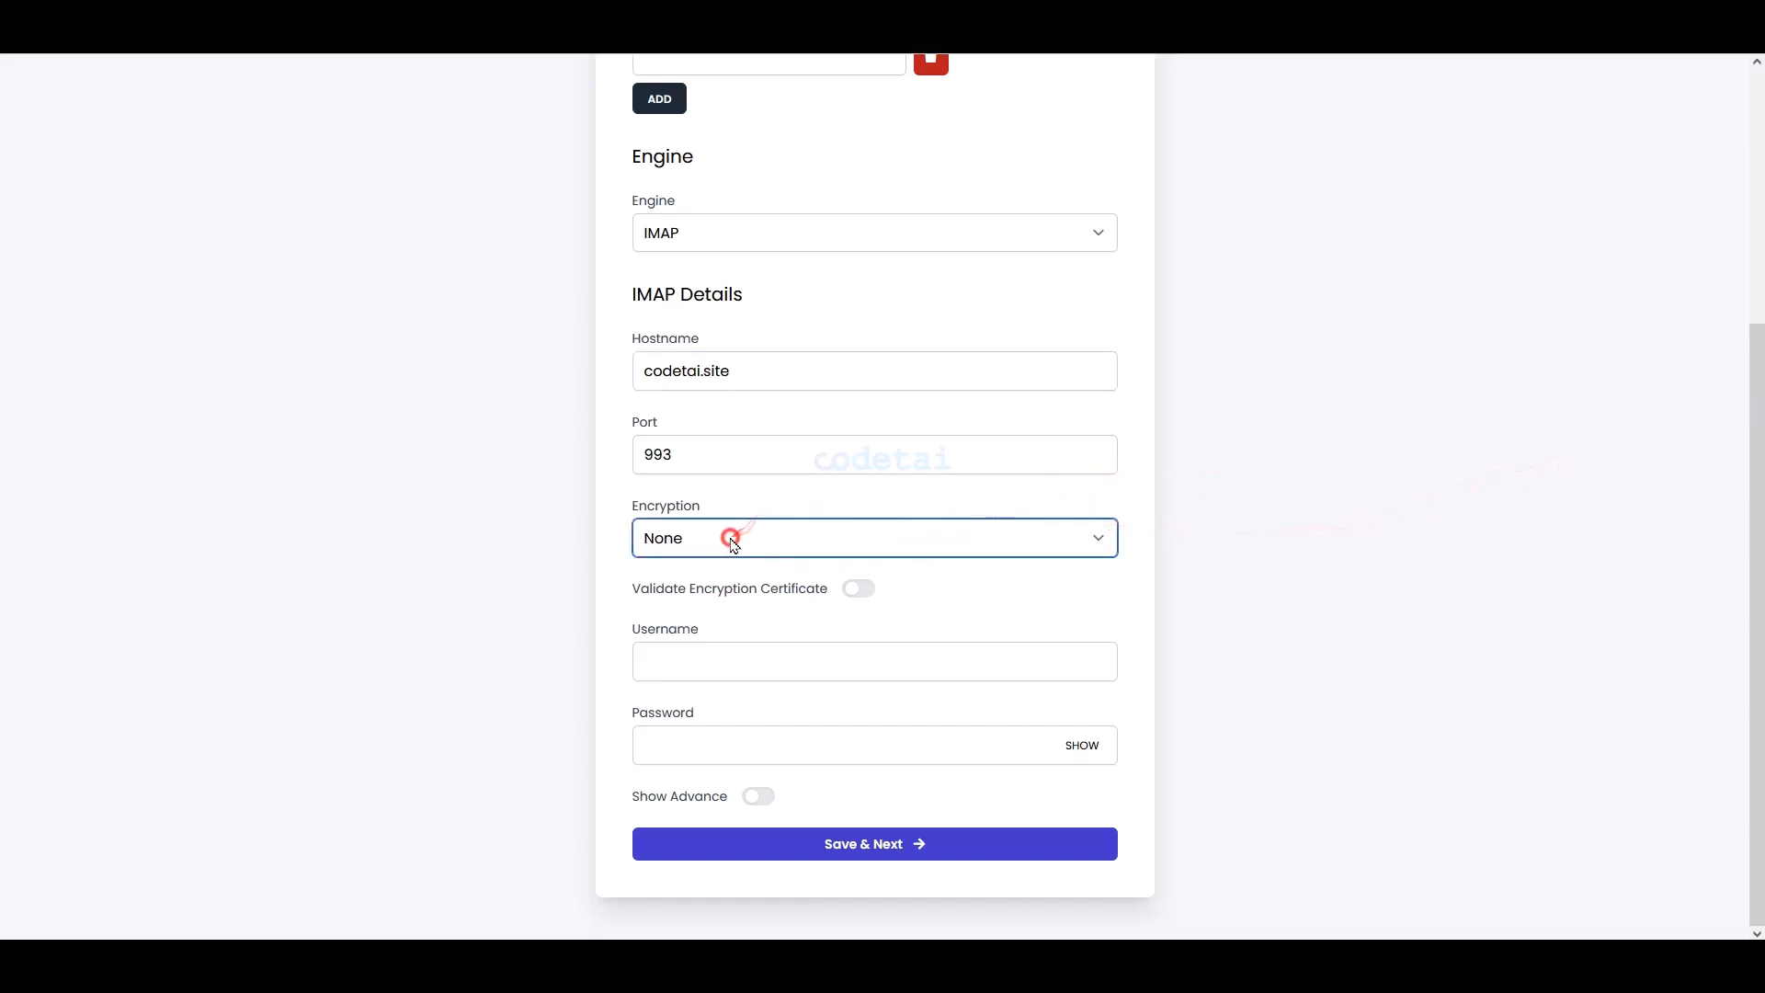
click(713, 610)
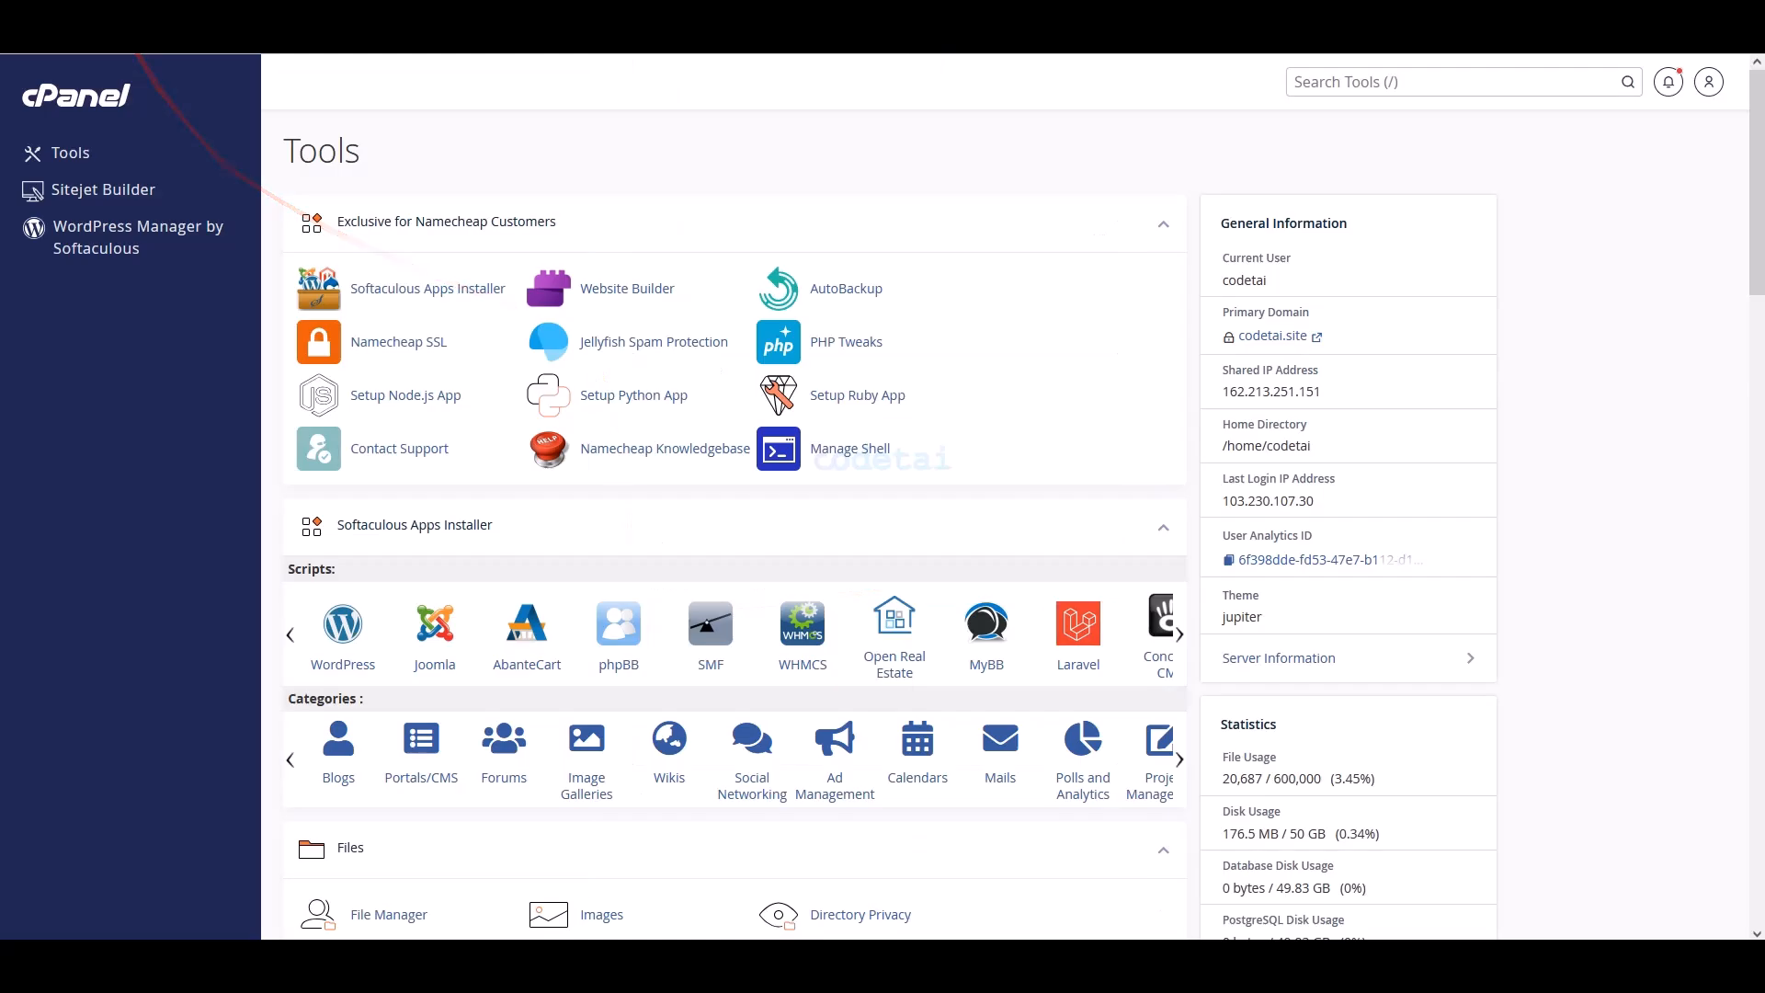
- Open Email Accounts from cPanel's Email section
scroll(620, 394, down, 2)
scroll(620, 393, down, 8)
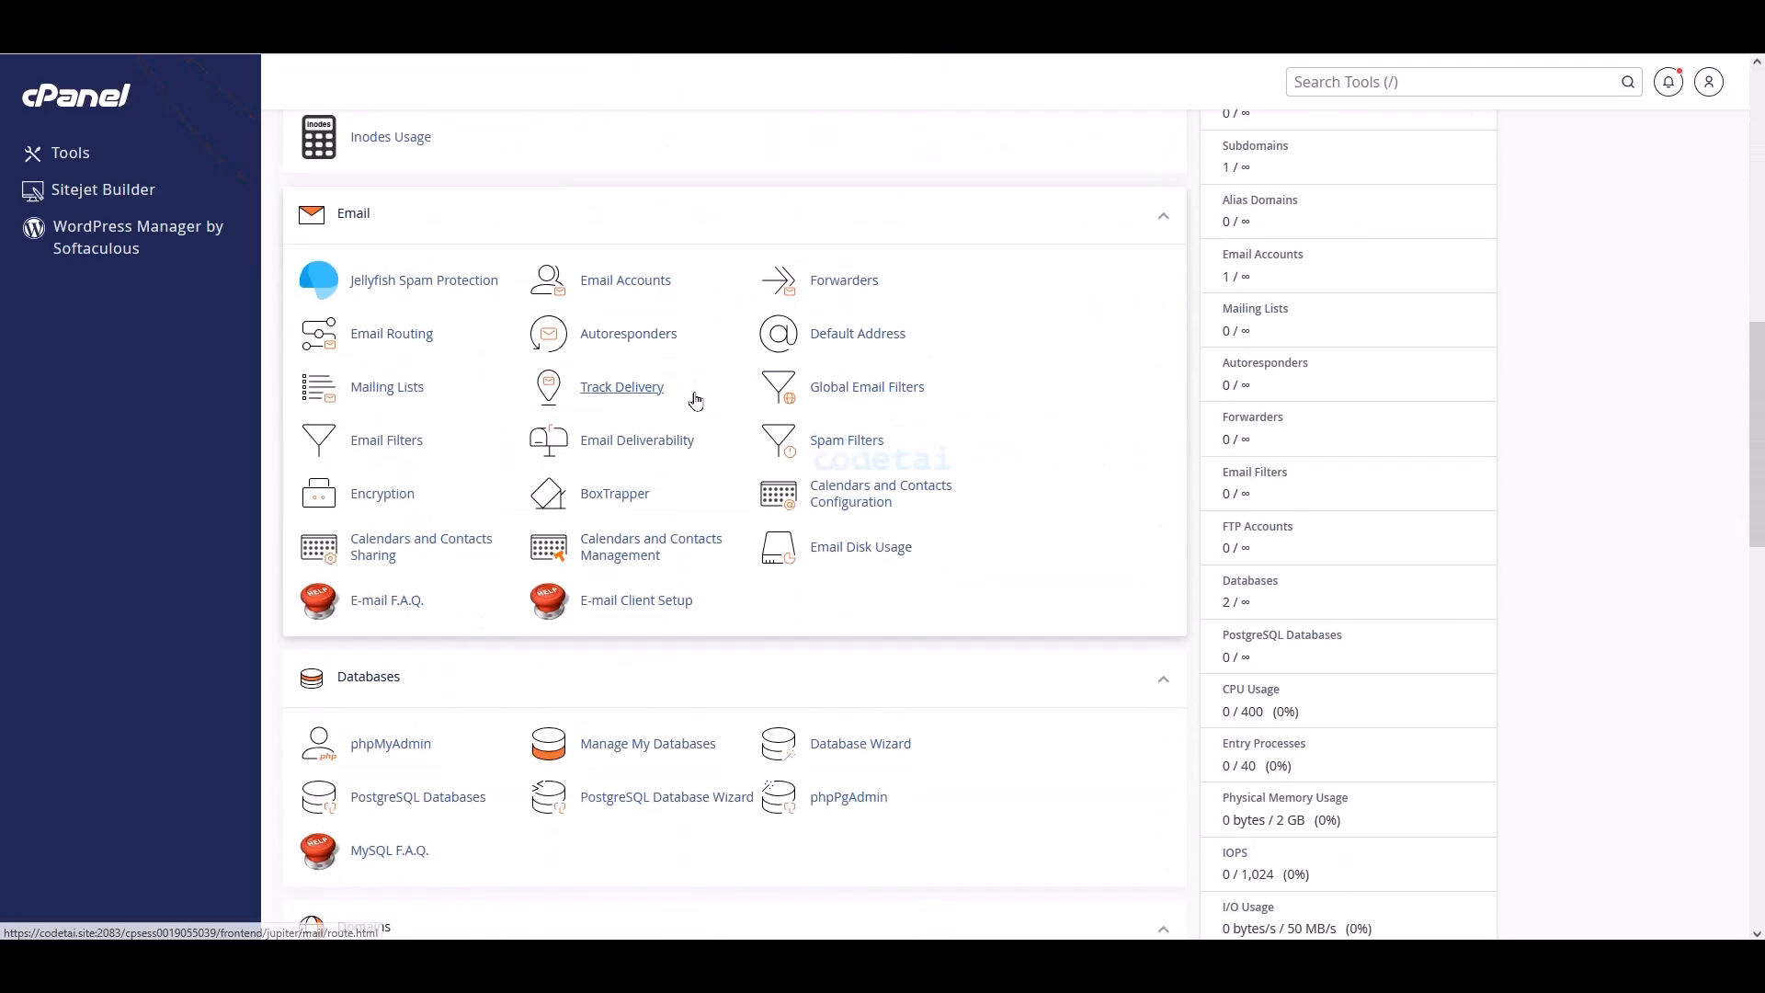
mouse_move(285, 200)
mouse_down()
mouse_move(1025, 552)
mouse_move(1077, 629)
mouse_up()
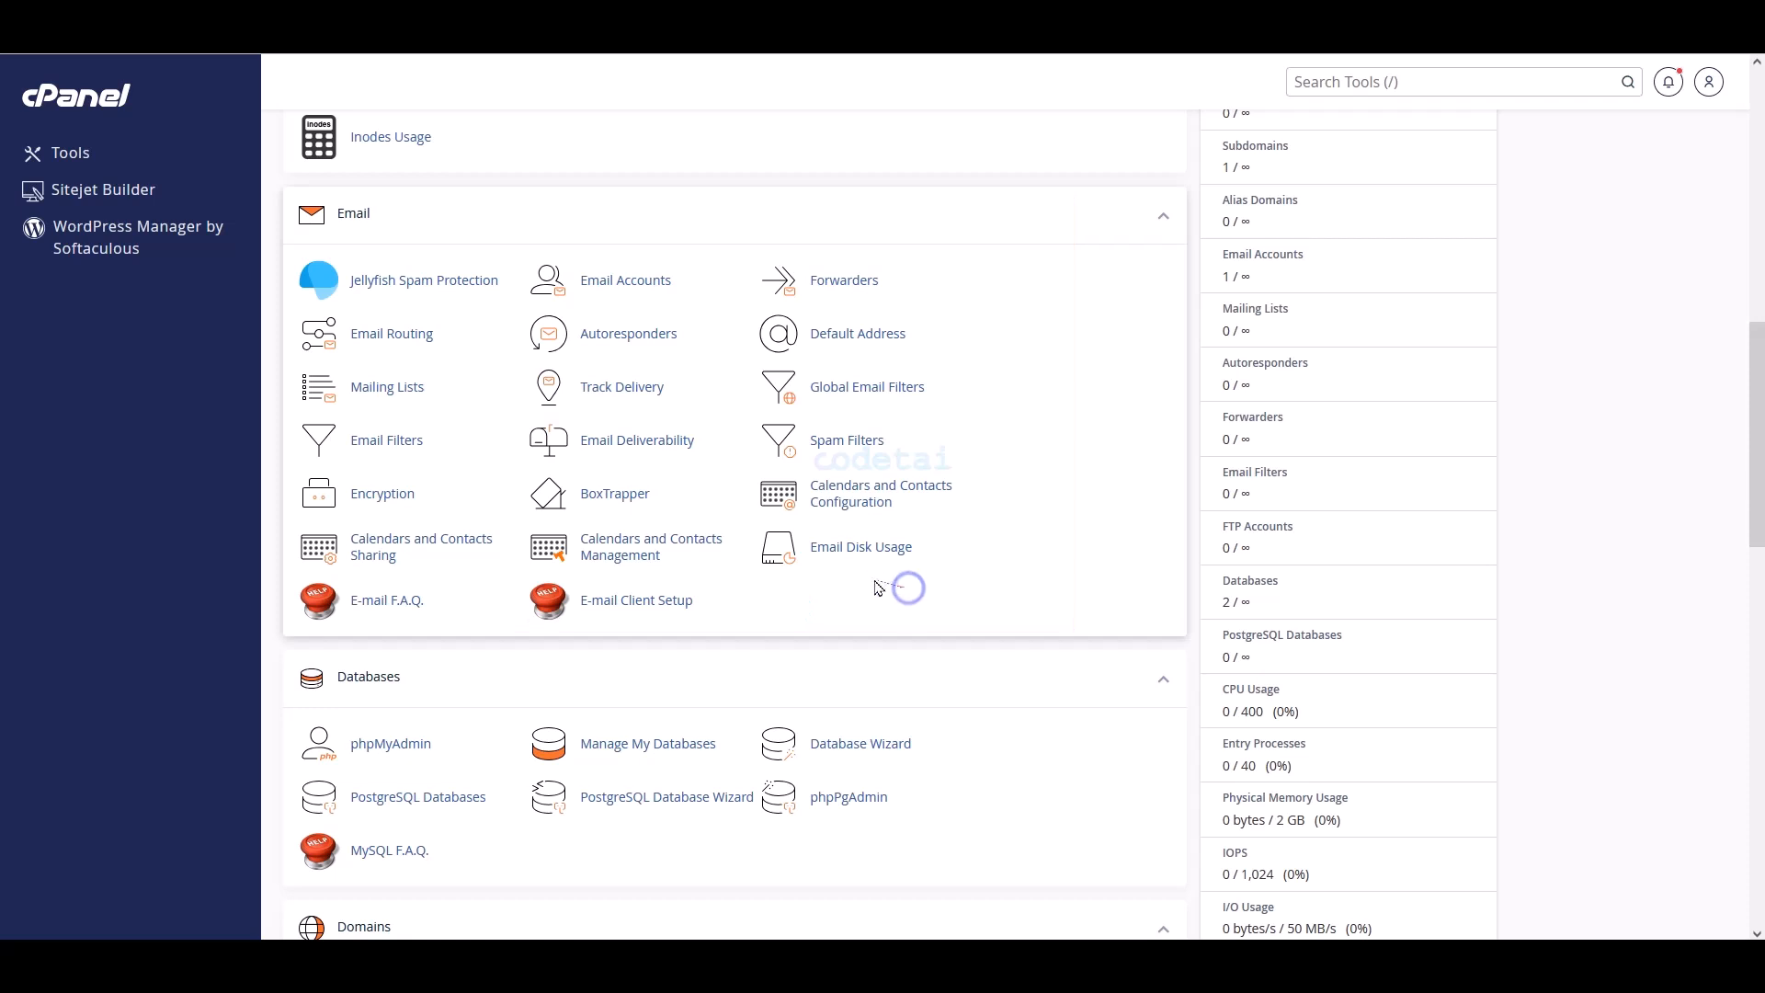
click(597, 279)
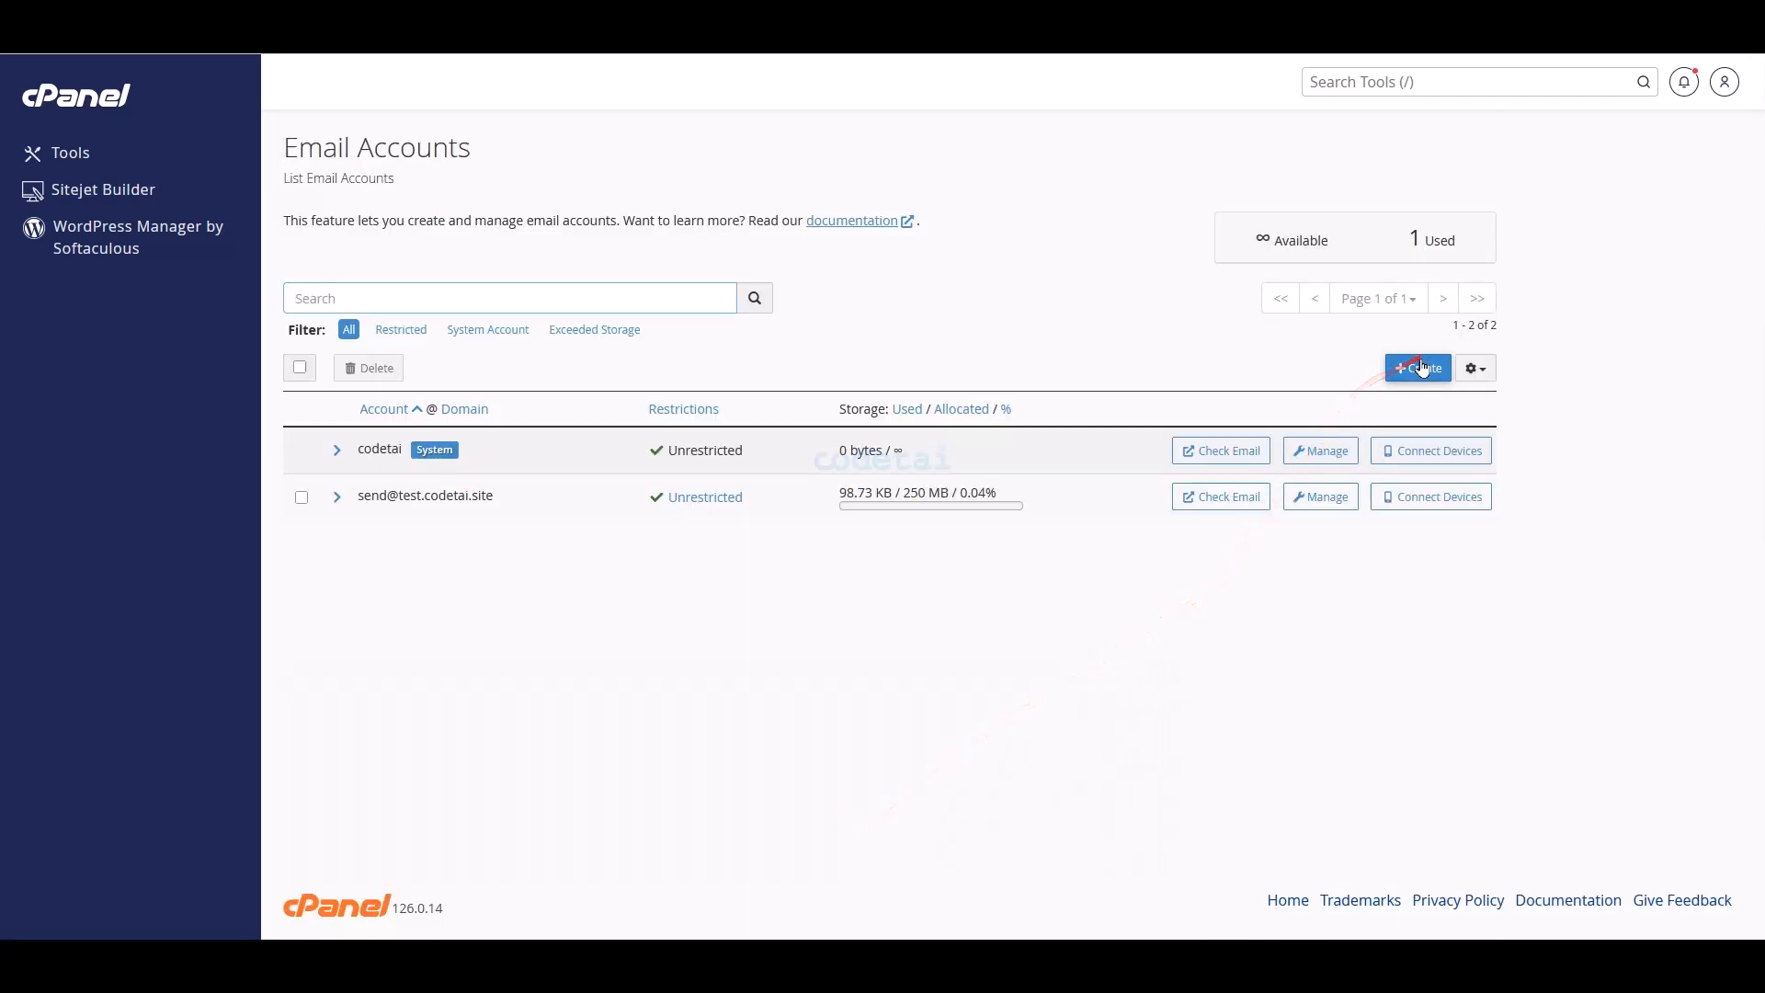
- Begin a new email account on codetai.site with the username 'send'
click(1421, 367)
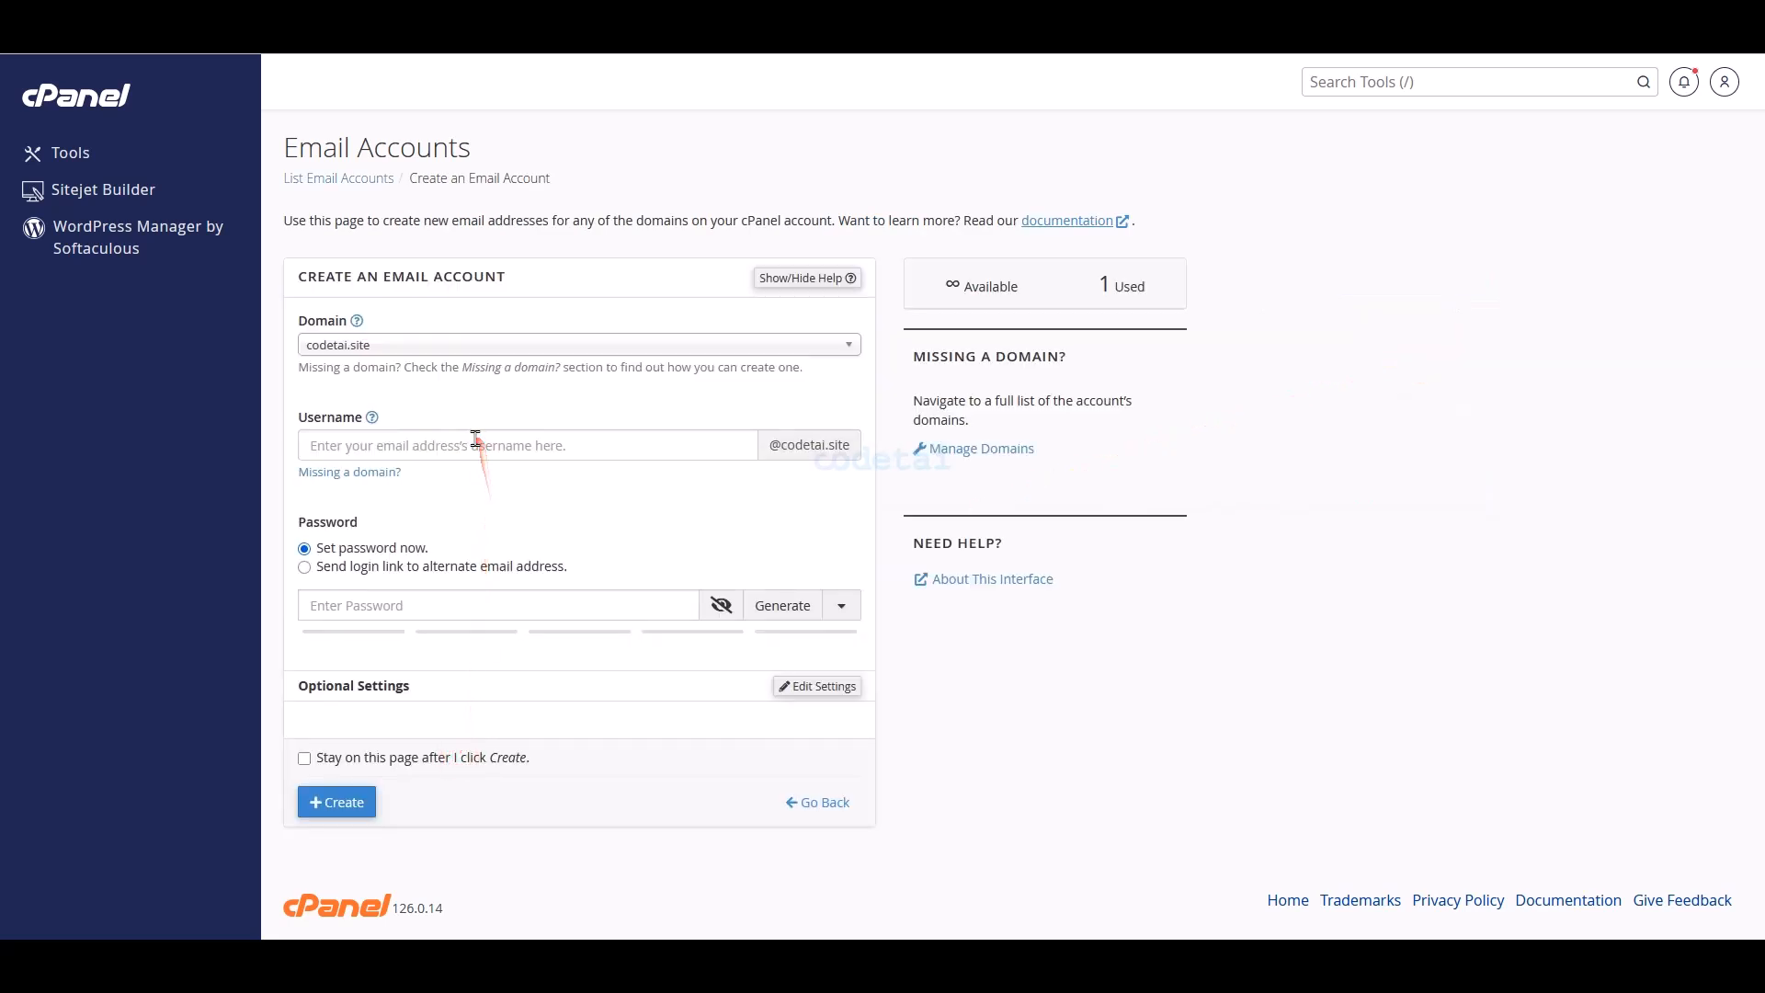
click(475, 443)
text(send)
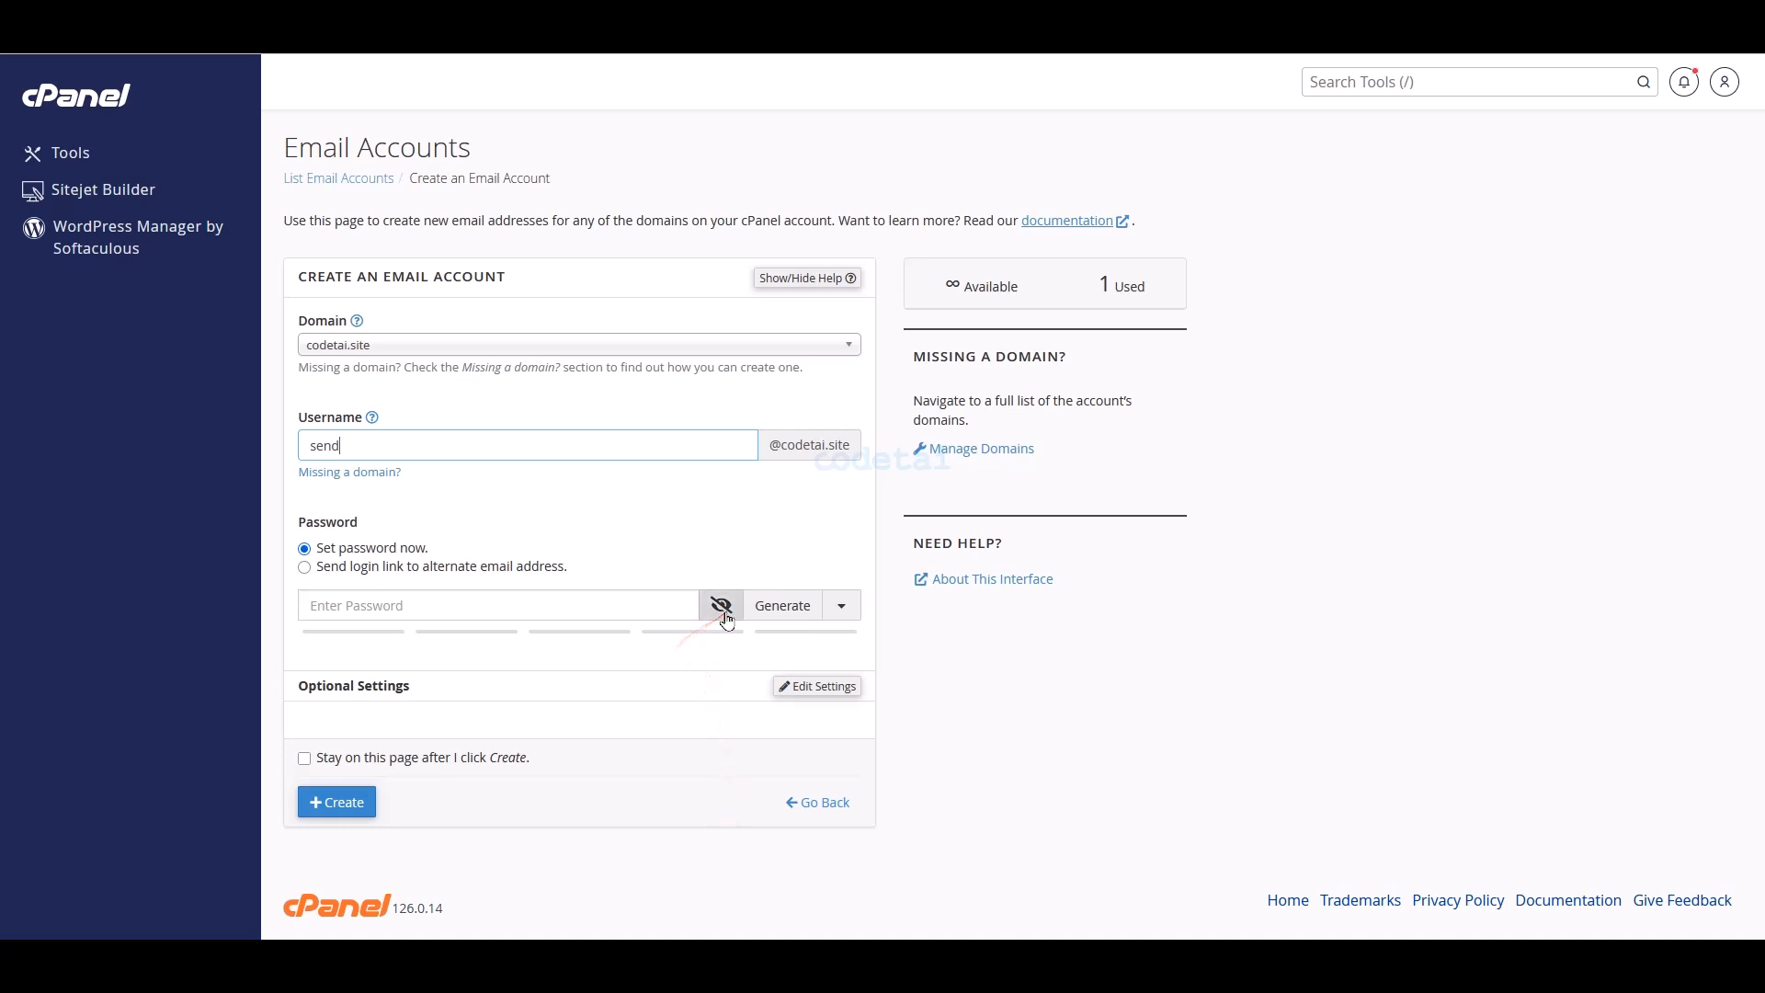
- Generate a strength-100 password, copy it, and create the send mailbox
click(780, 608)
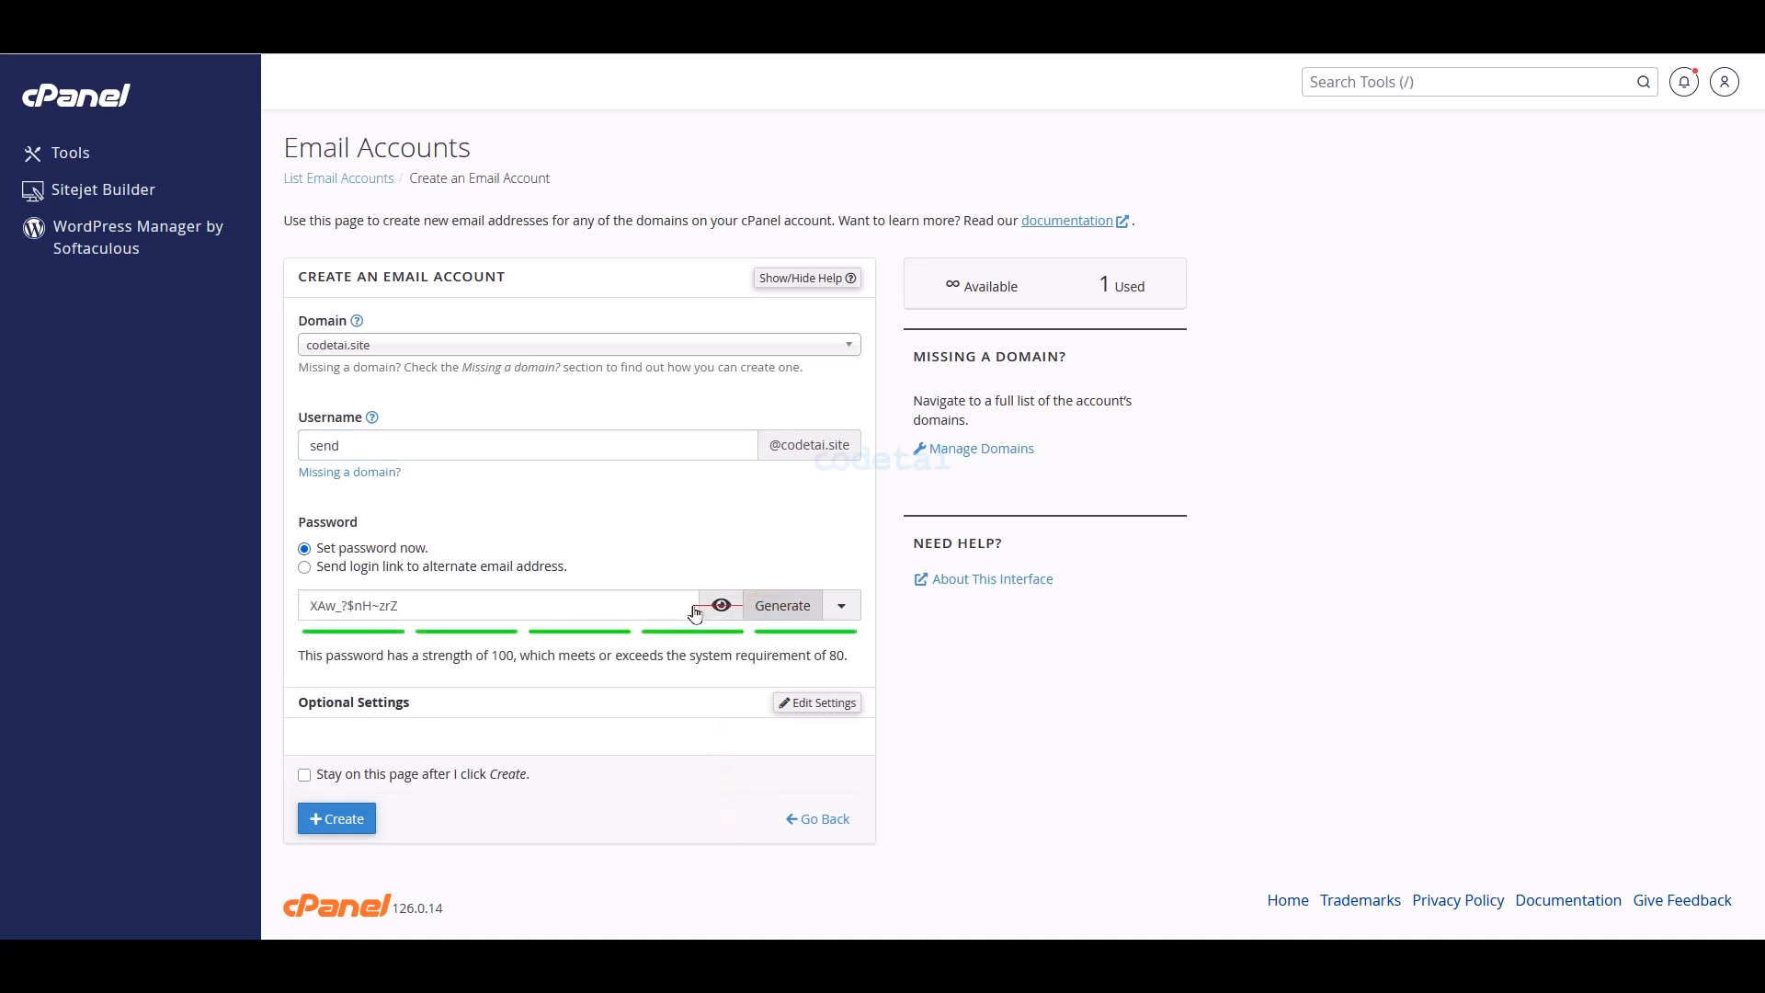
drag(554, 605, 267, 602)
right_click(363, 604)
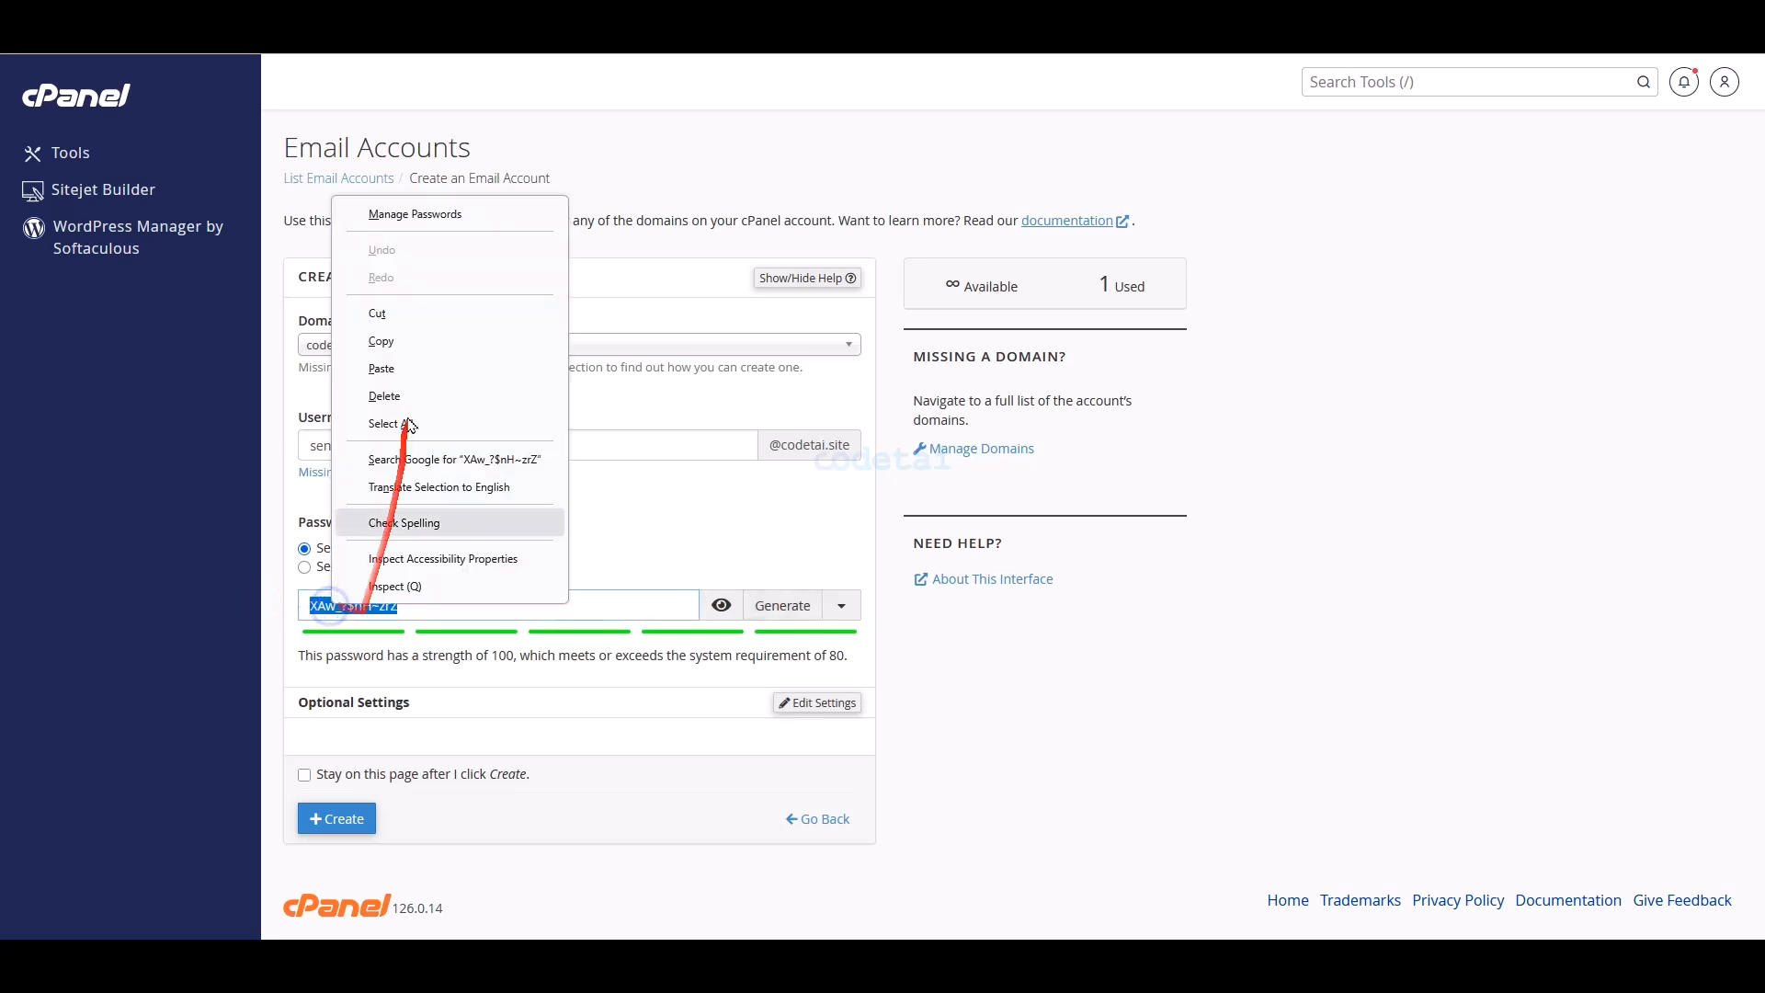
click(391, 308)
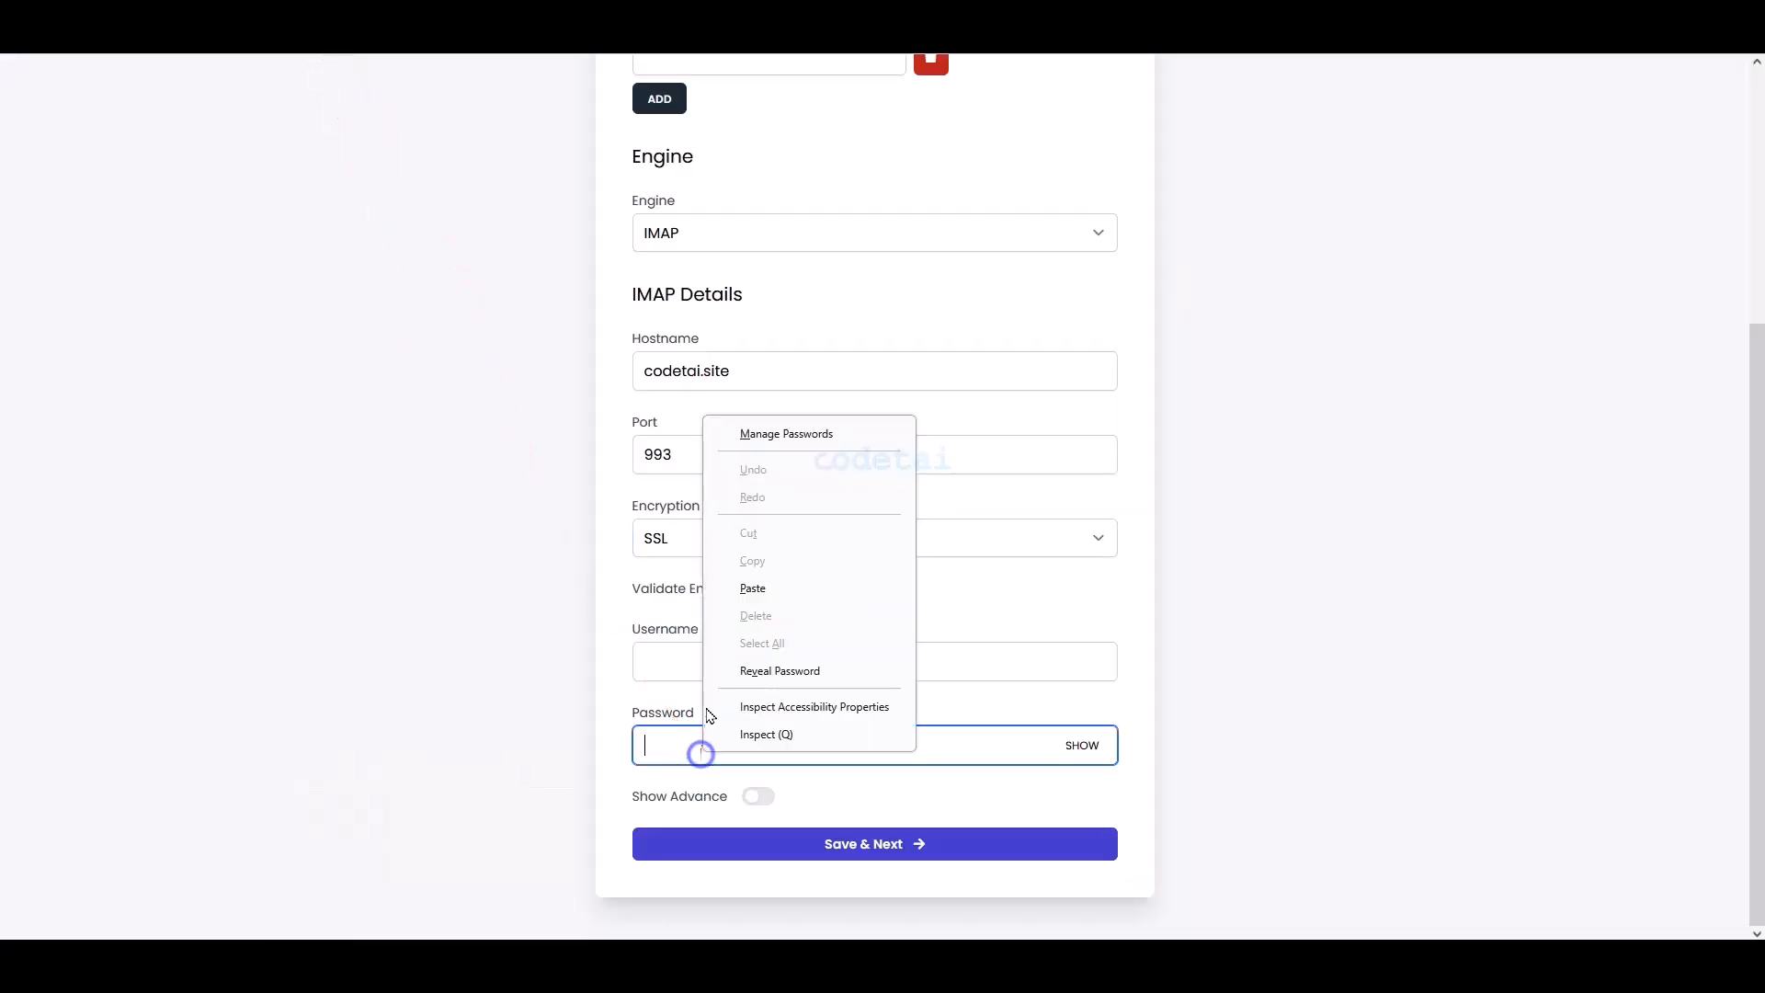
click(738, 589)
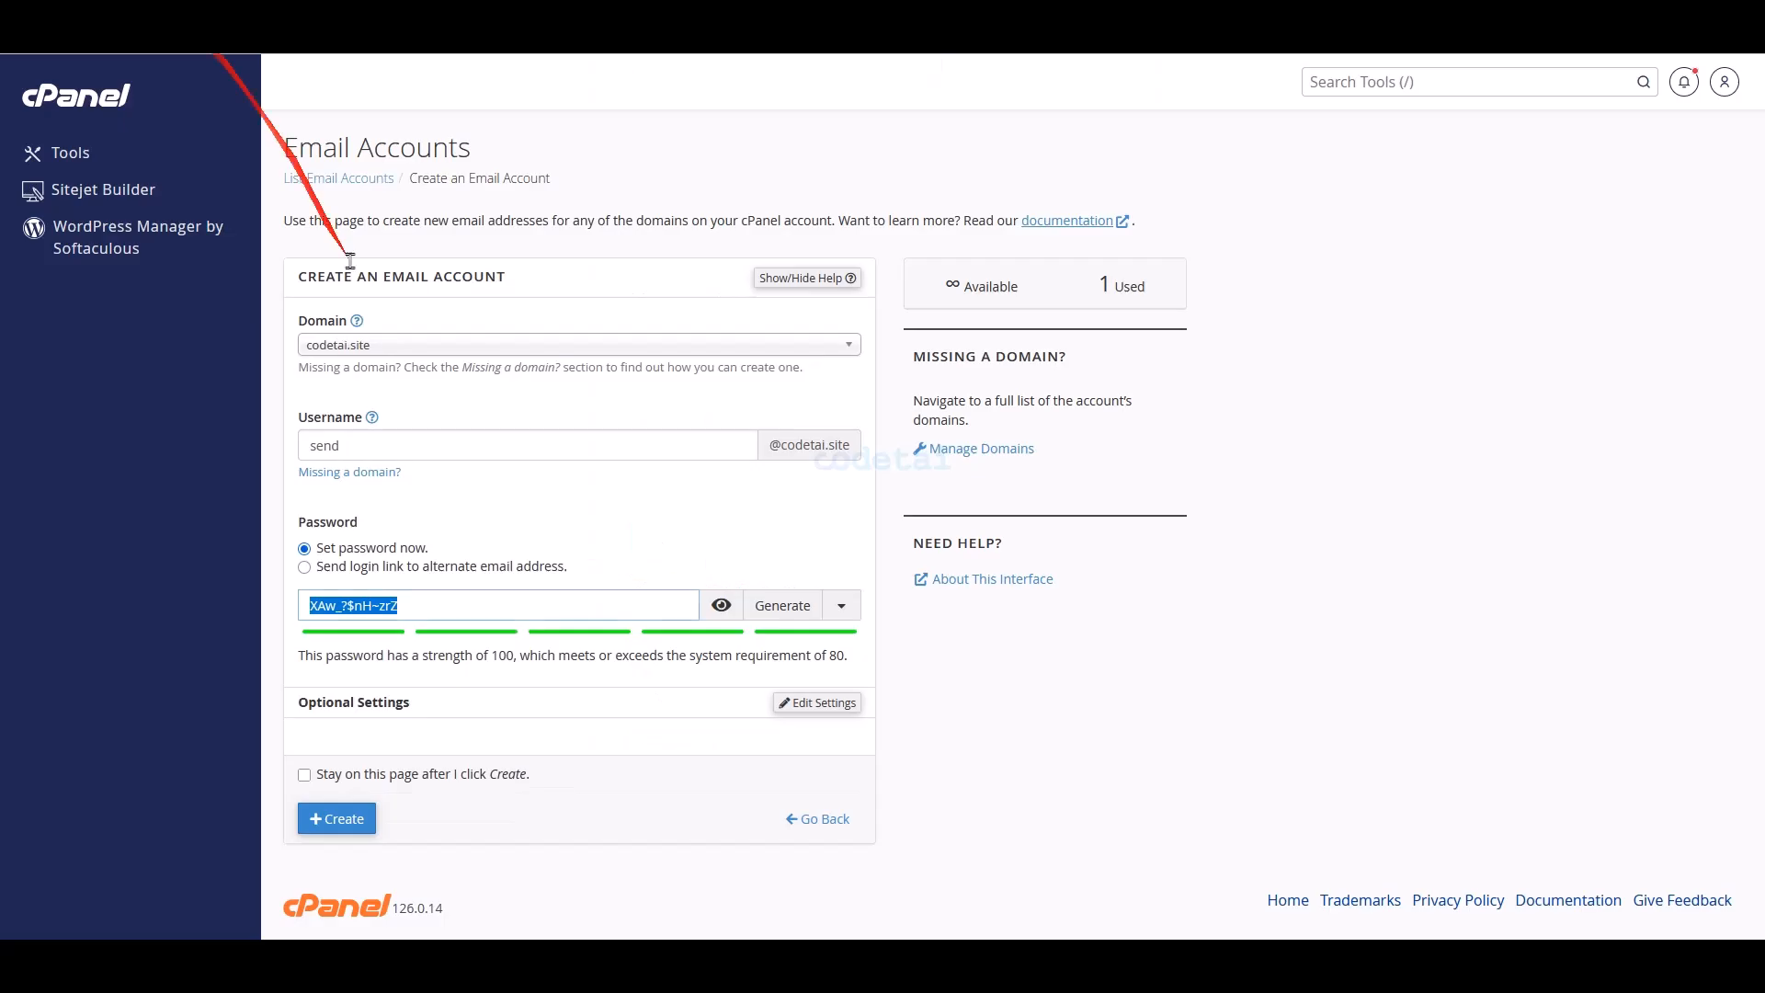
click(516, 899)
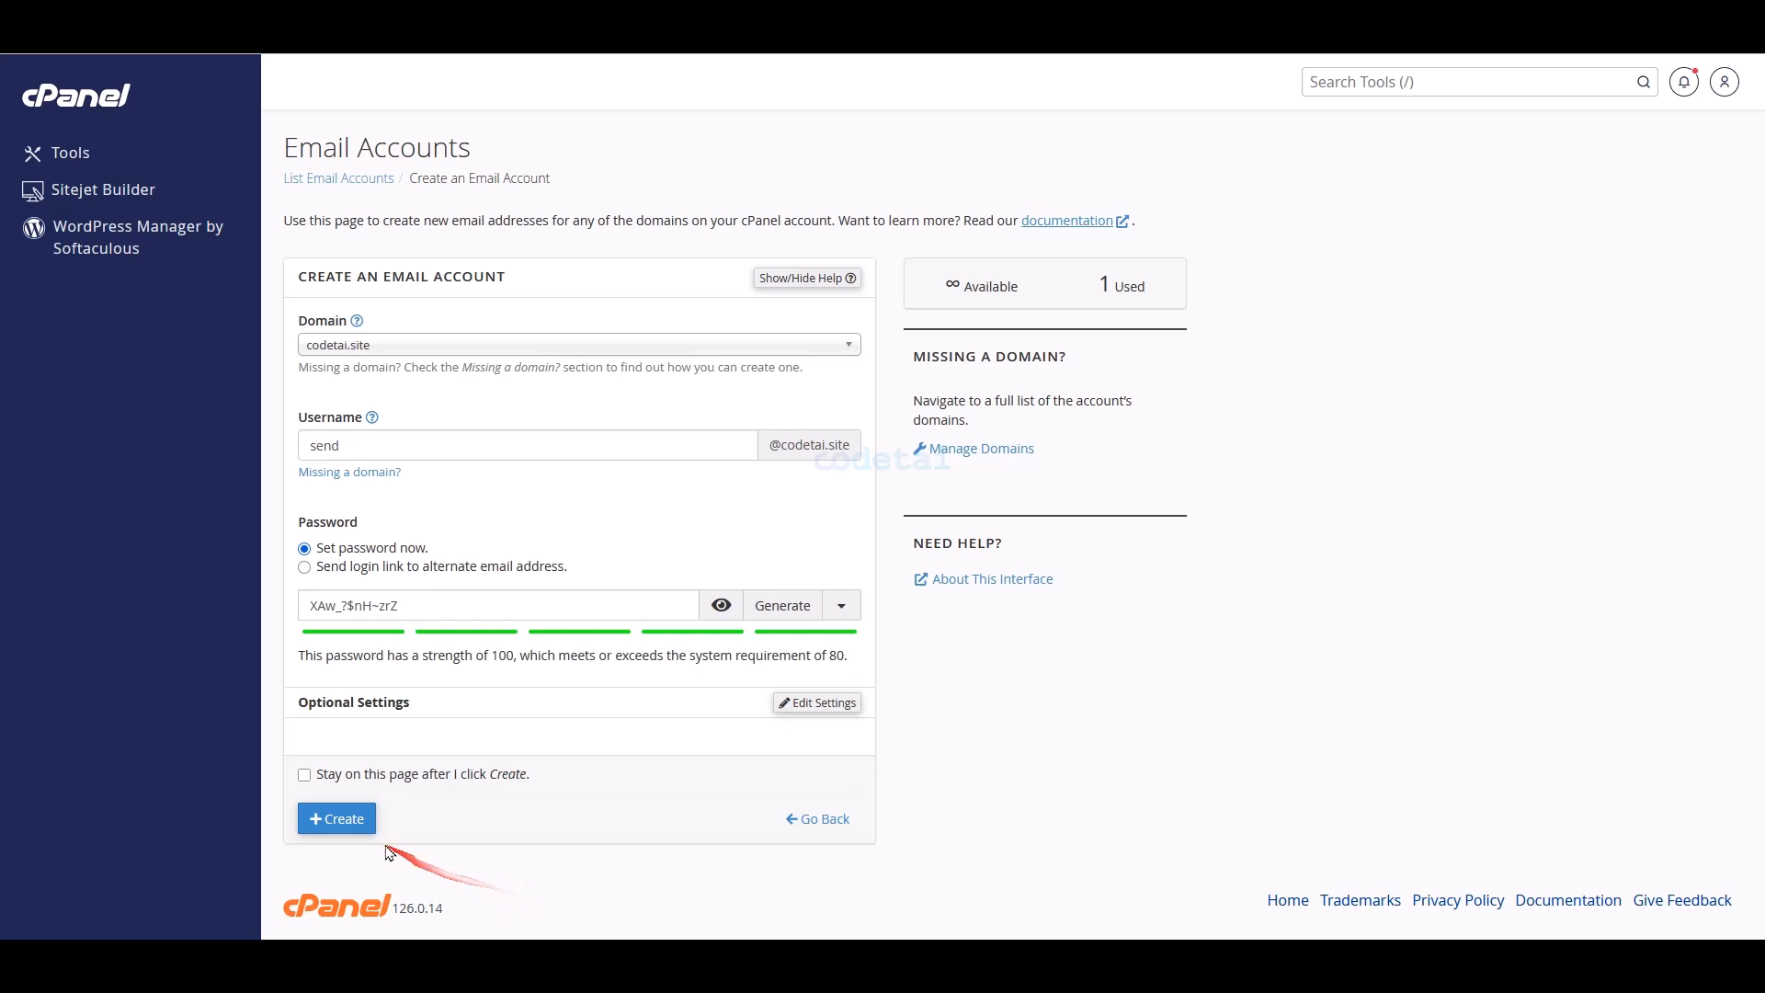
click(346, 831)
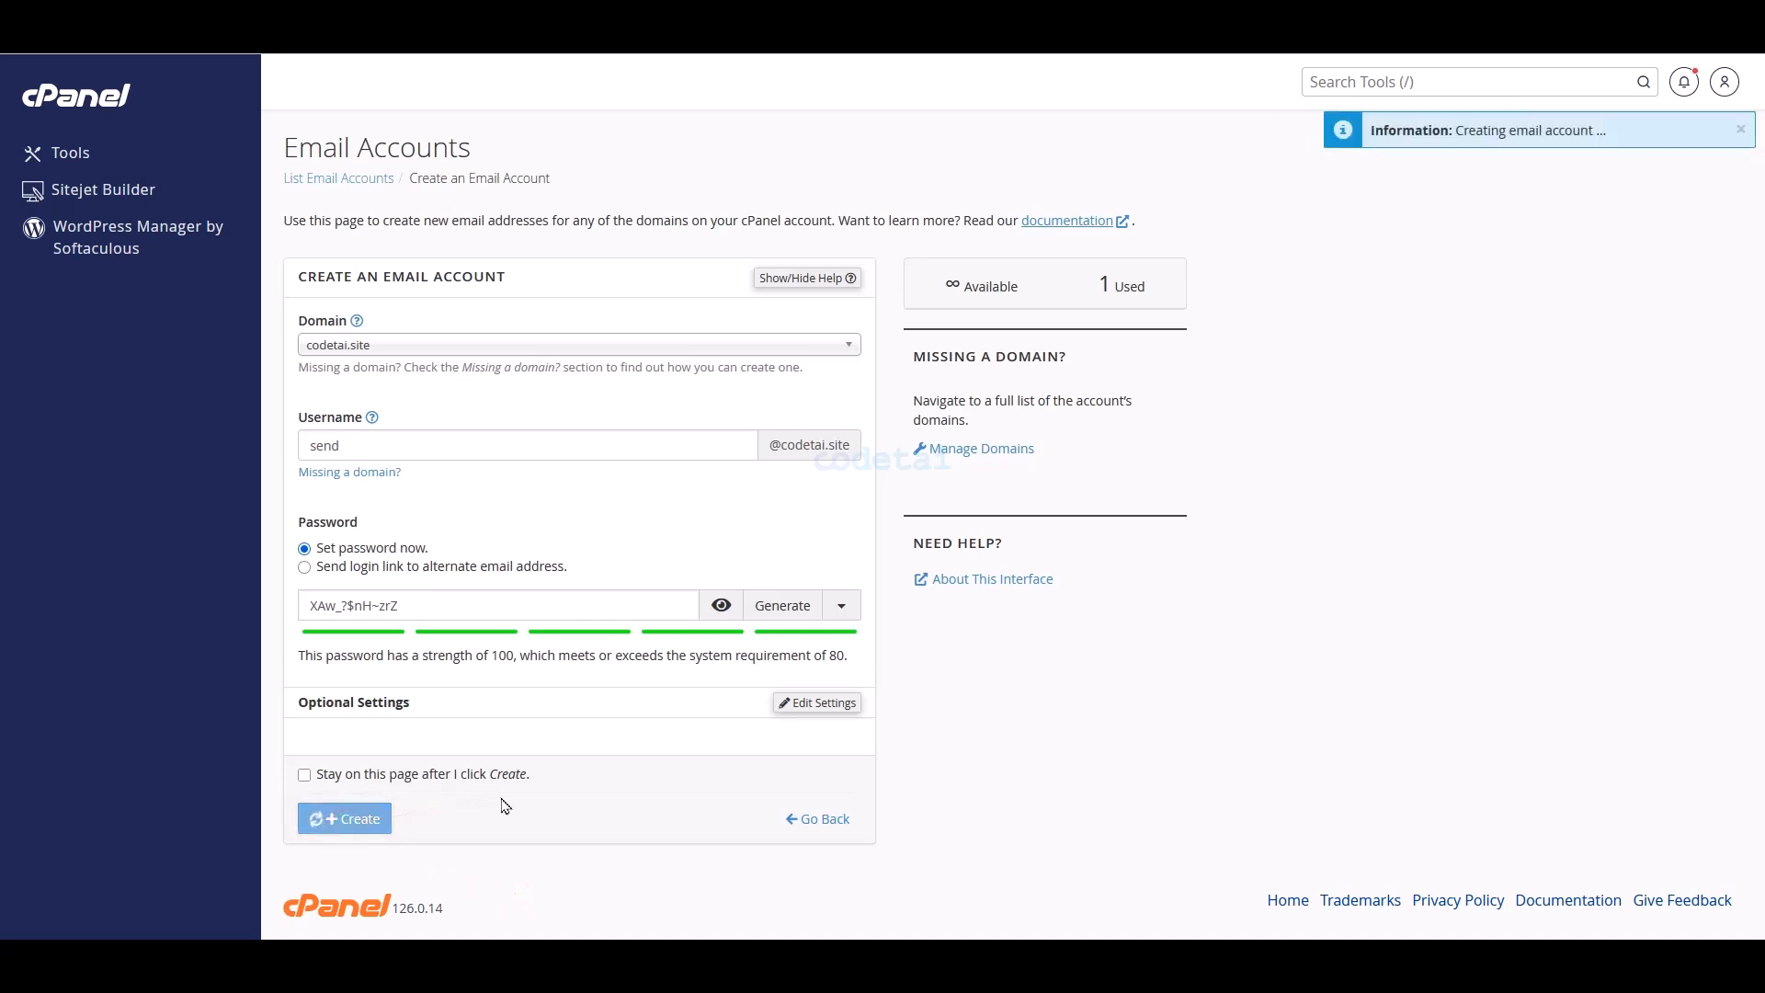
drag(471, 543, 390, 542)
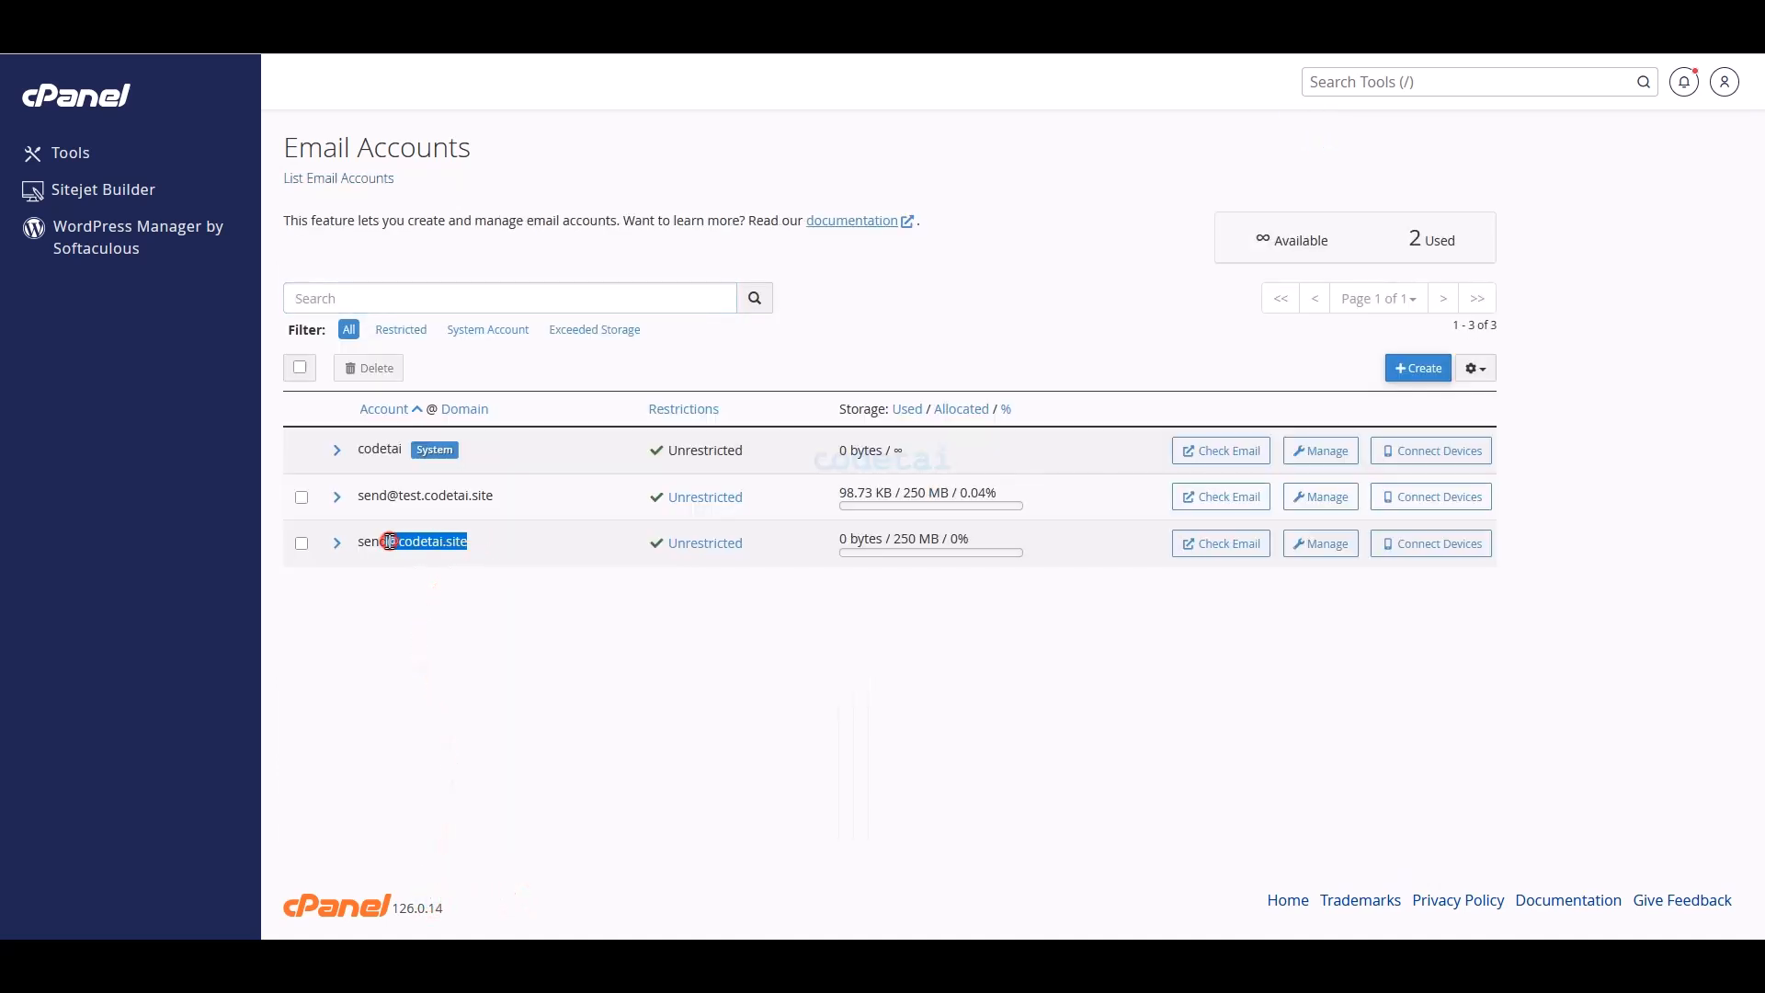
right_click(370, 542)
click(430, 566)
click(403, 39)
right_click(708, 670)
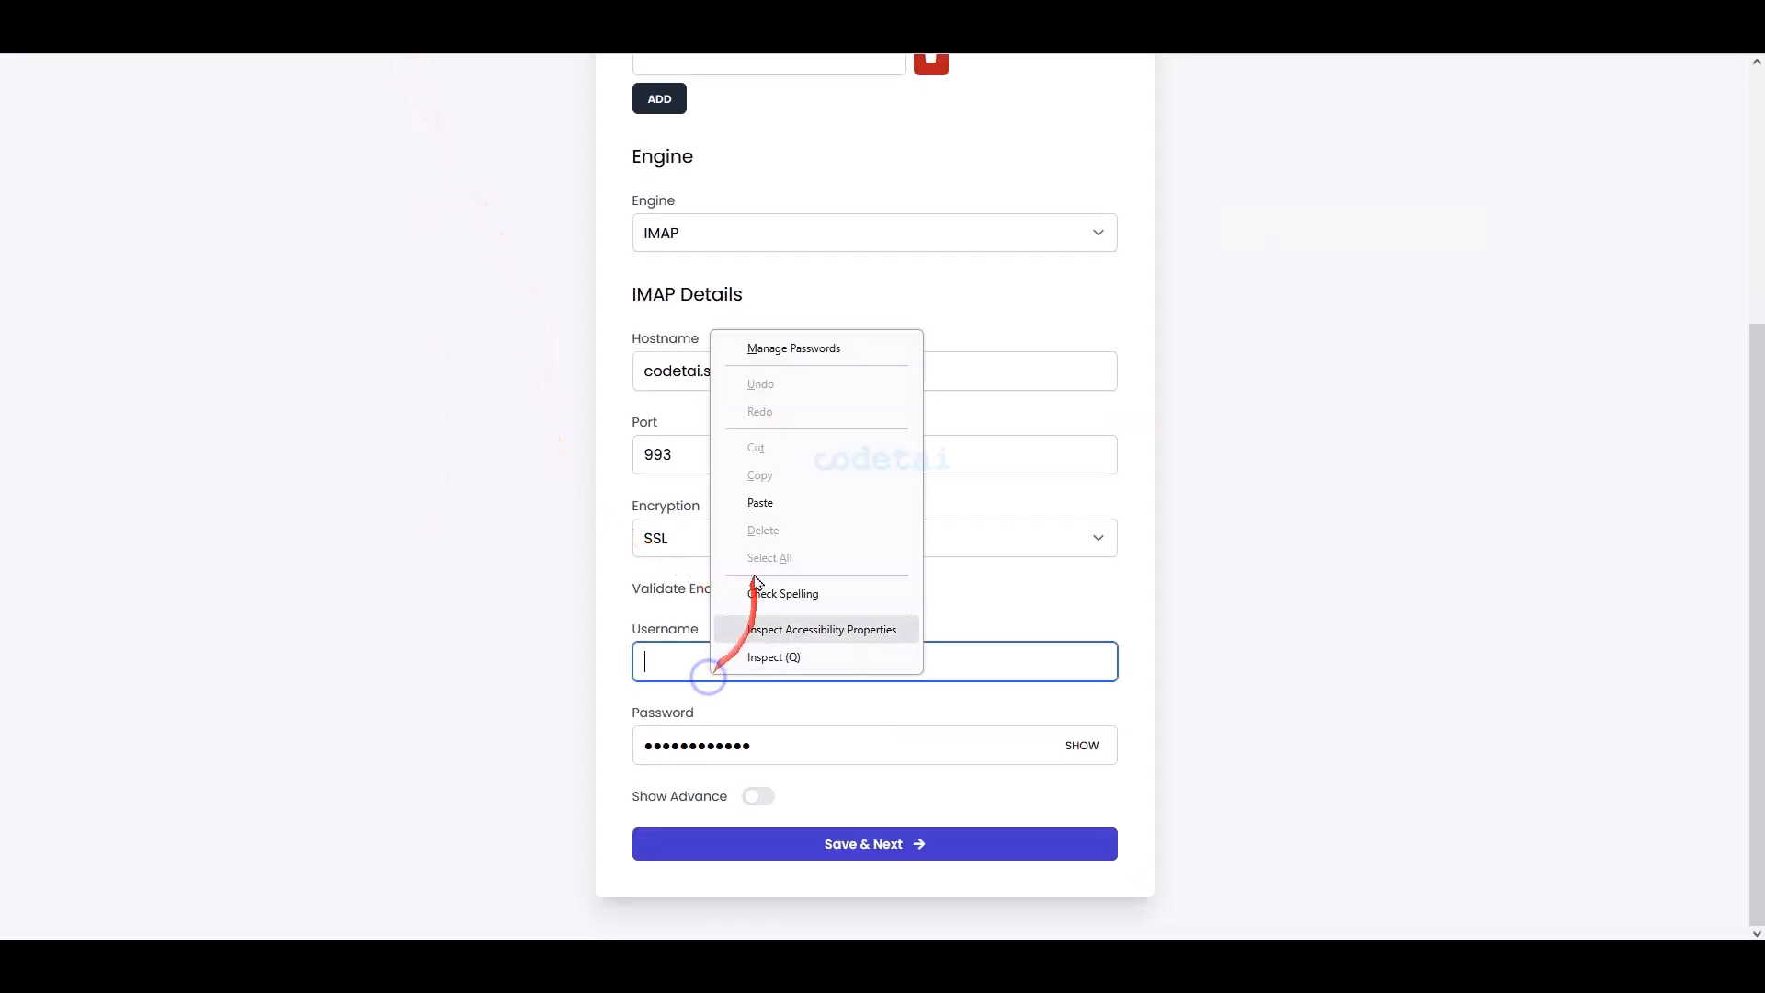
click(741, 528)
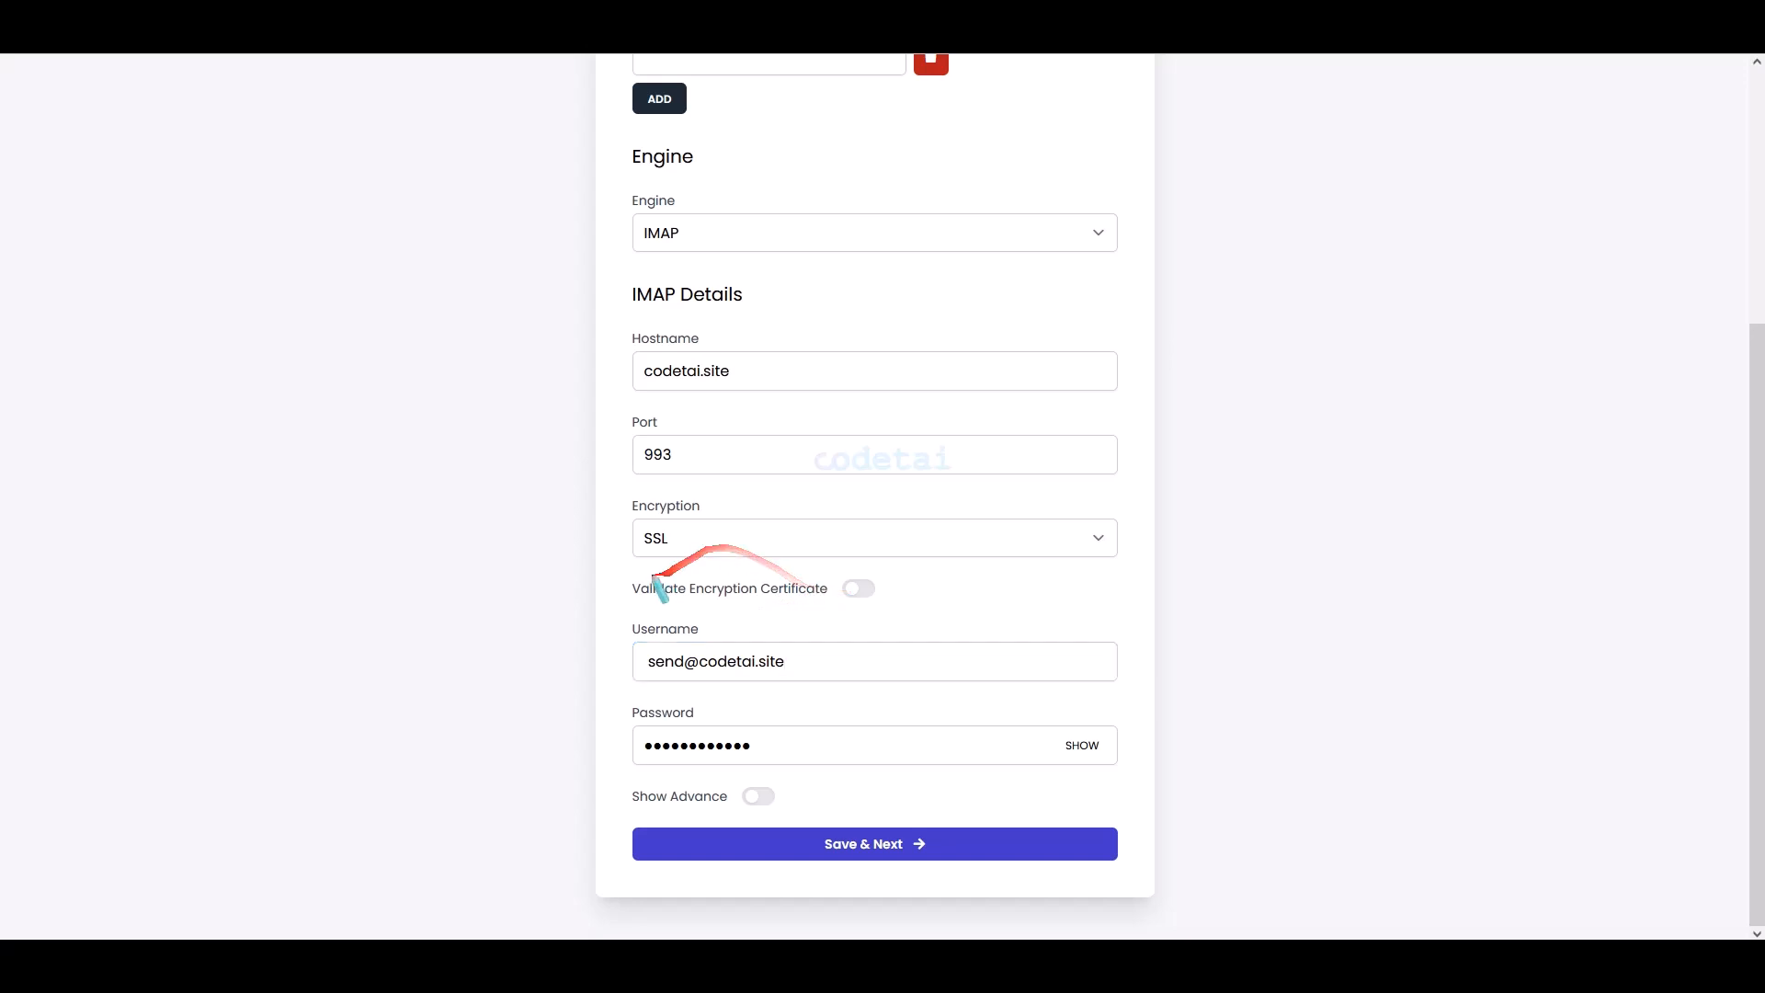
- Enable Validate Encryption Certificate in the IMAP details
click(858, 589)
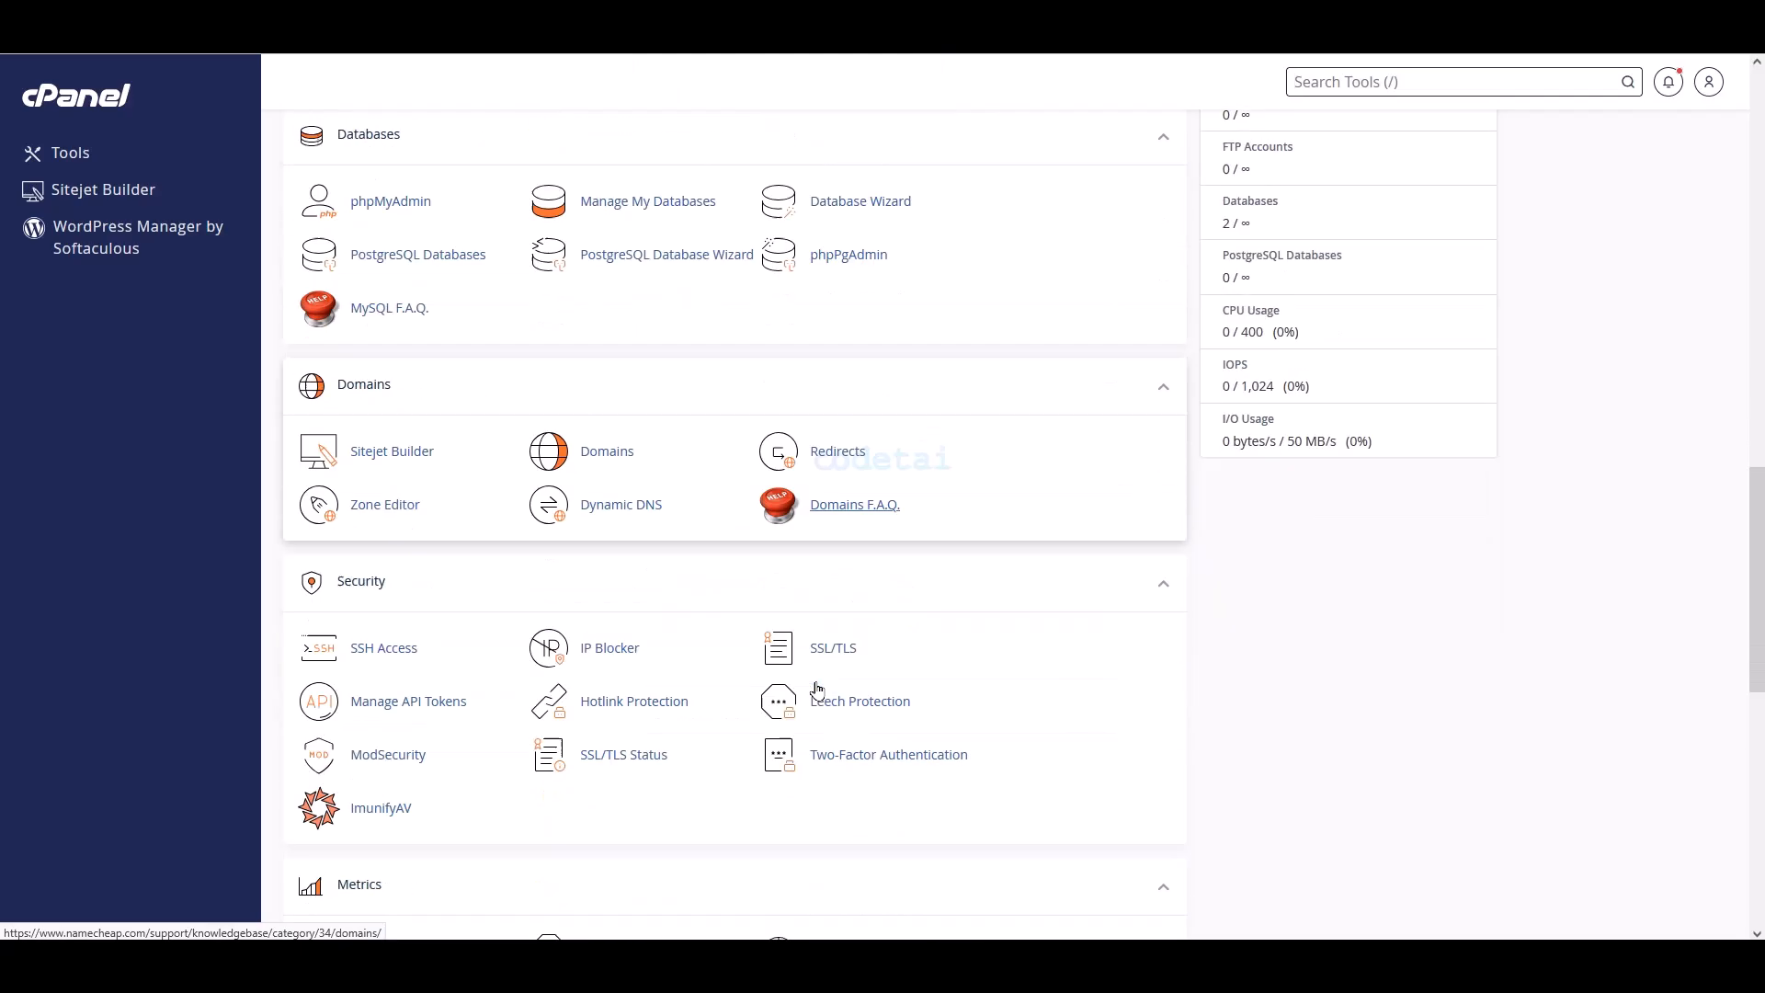
scroll(816, 678, down, 5)
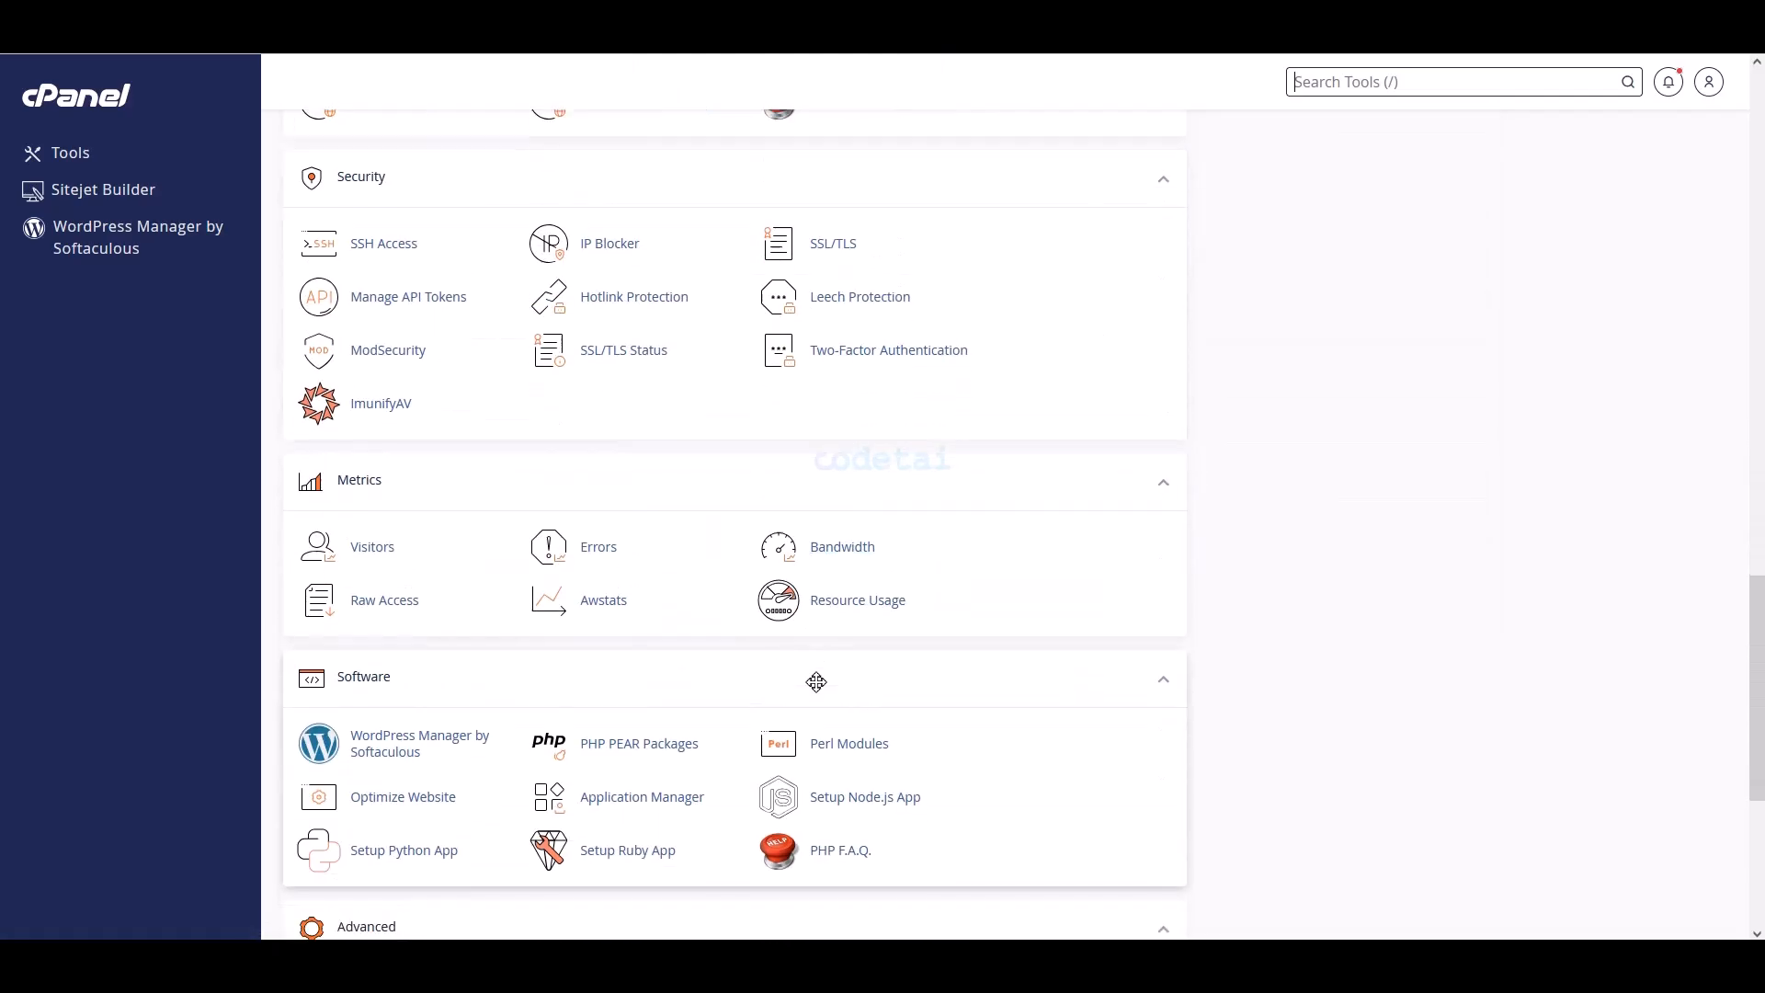
scroll(816, 678, up, 10)
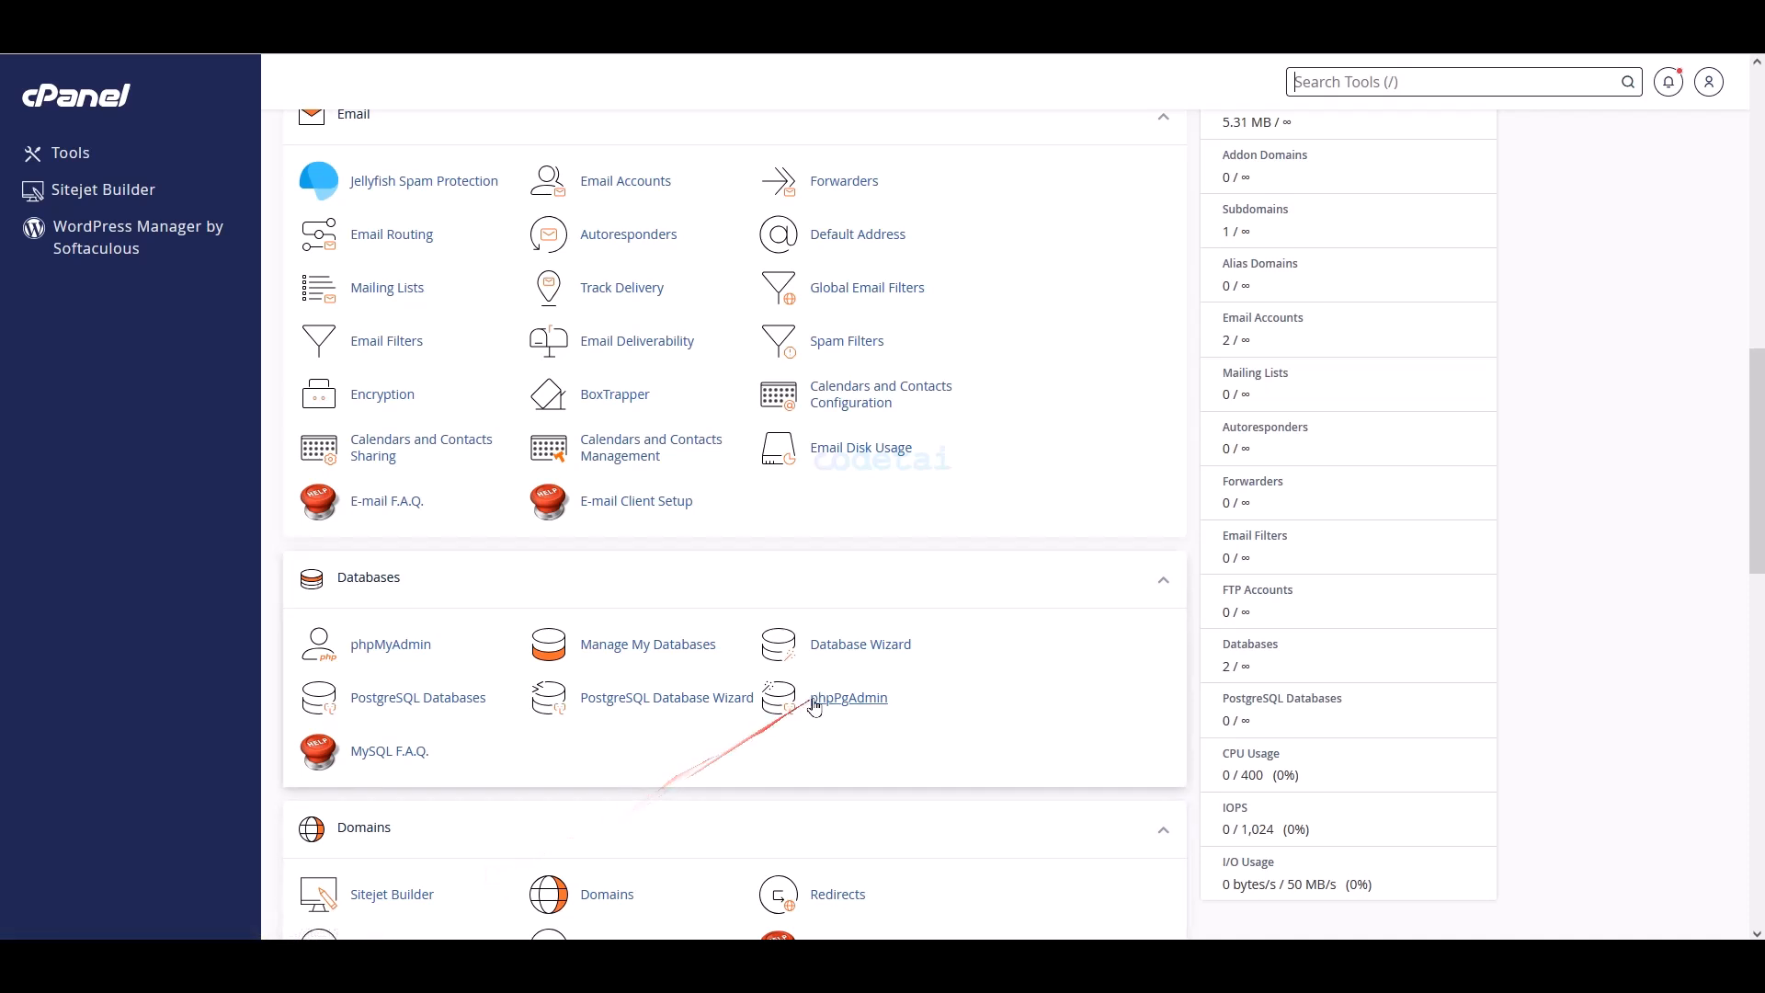
click(888, 238)
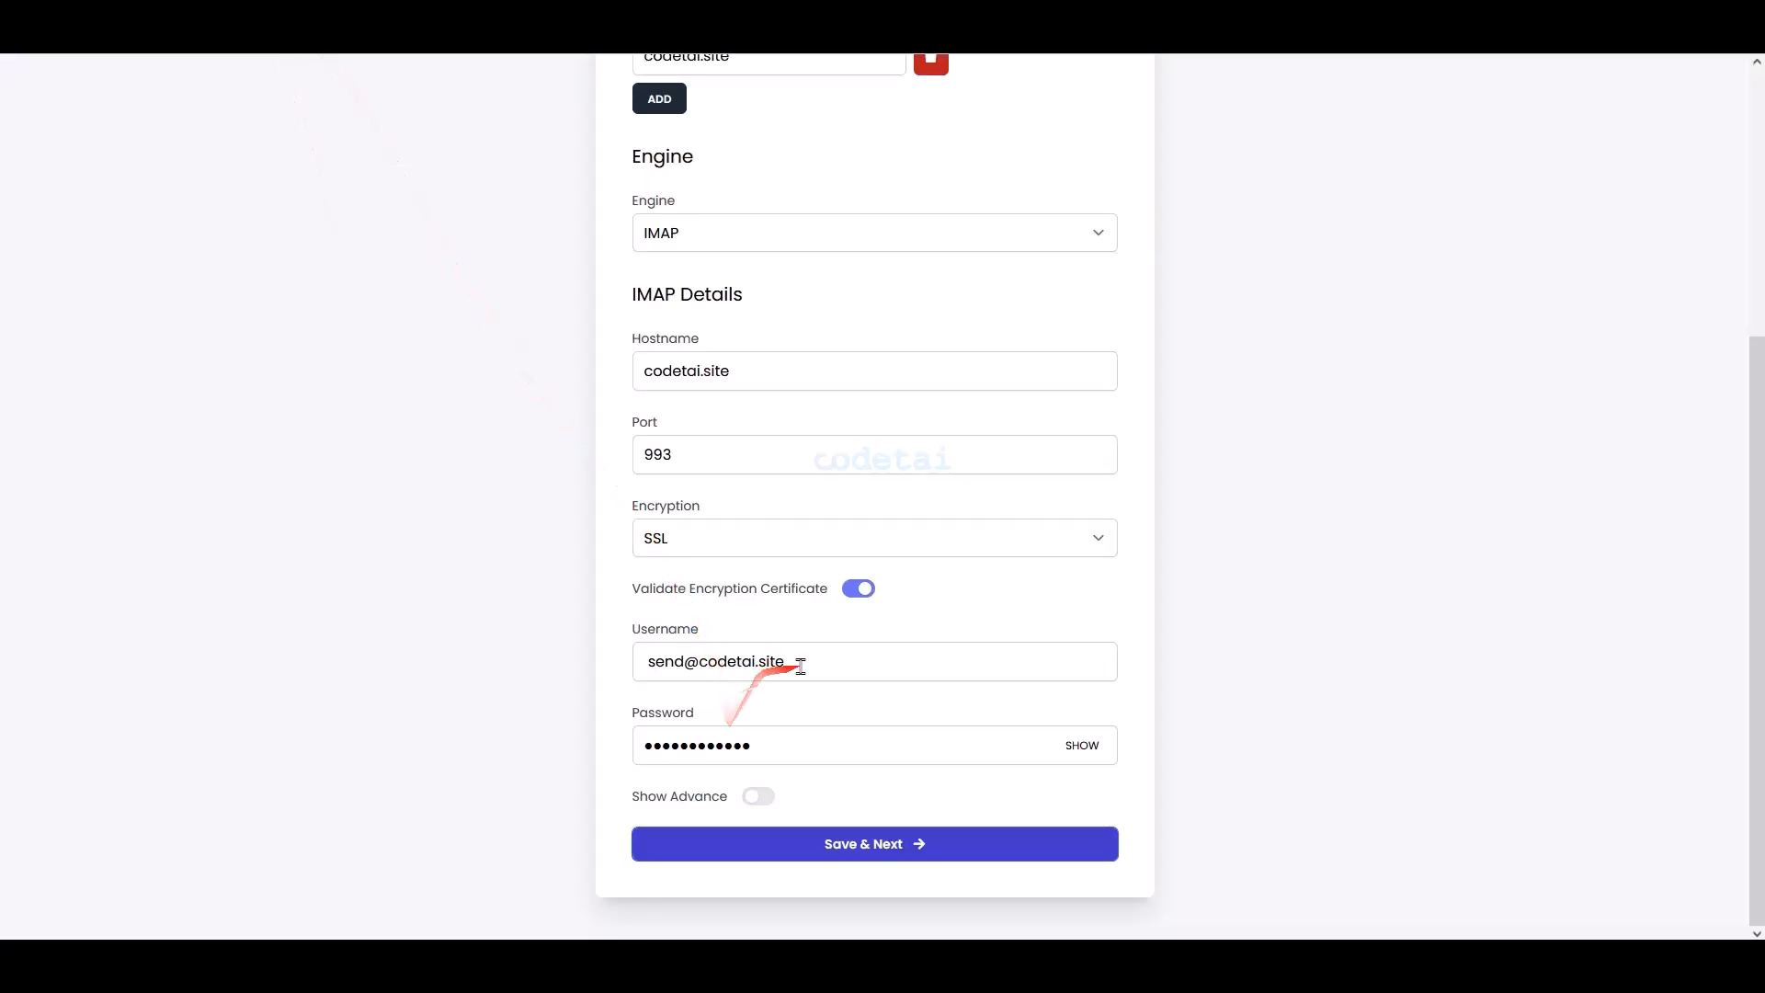
drag(784, 662, 632, 660)
right_click(678, 654)
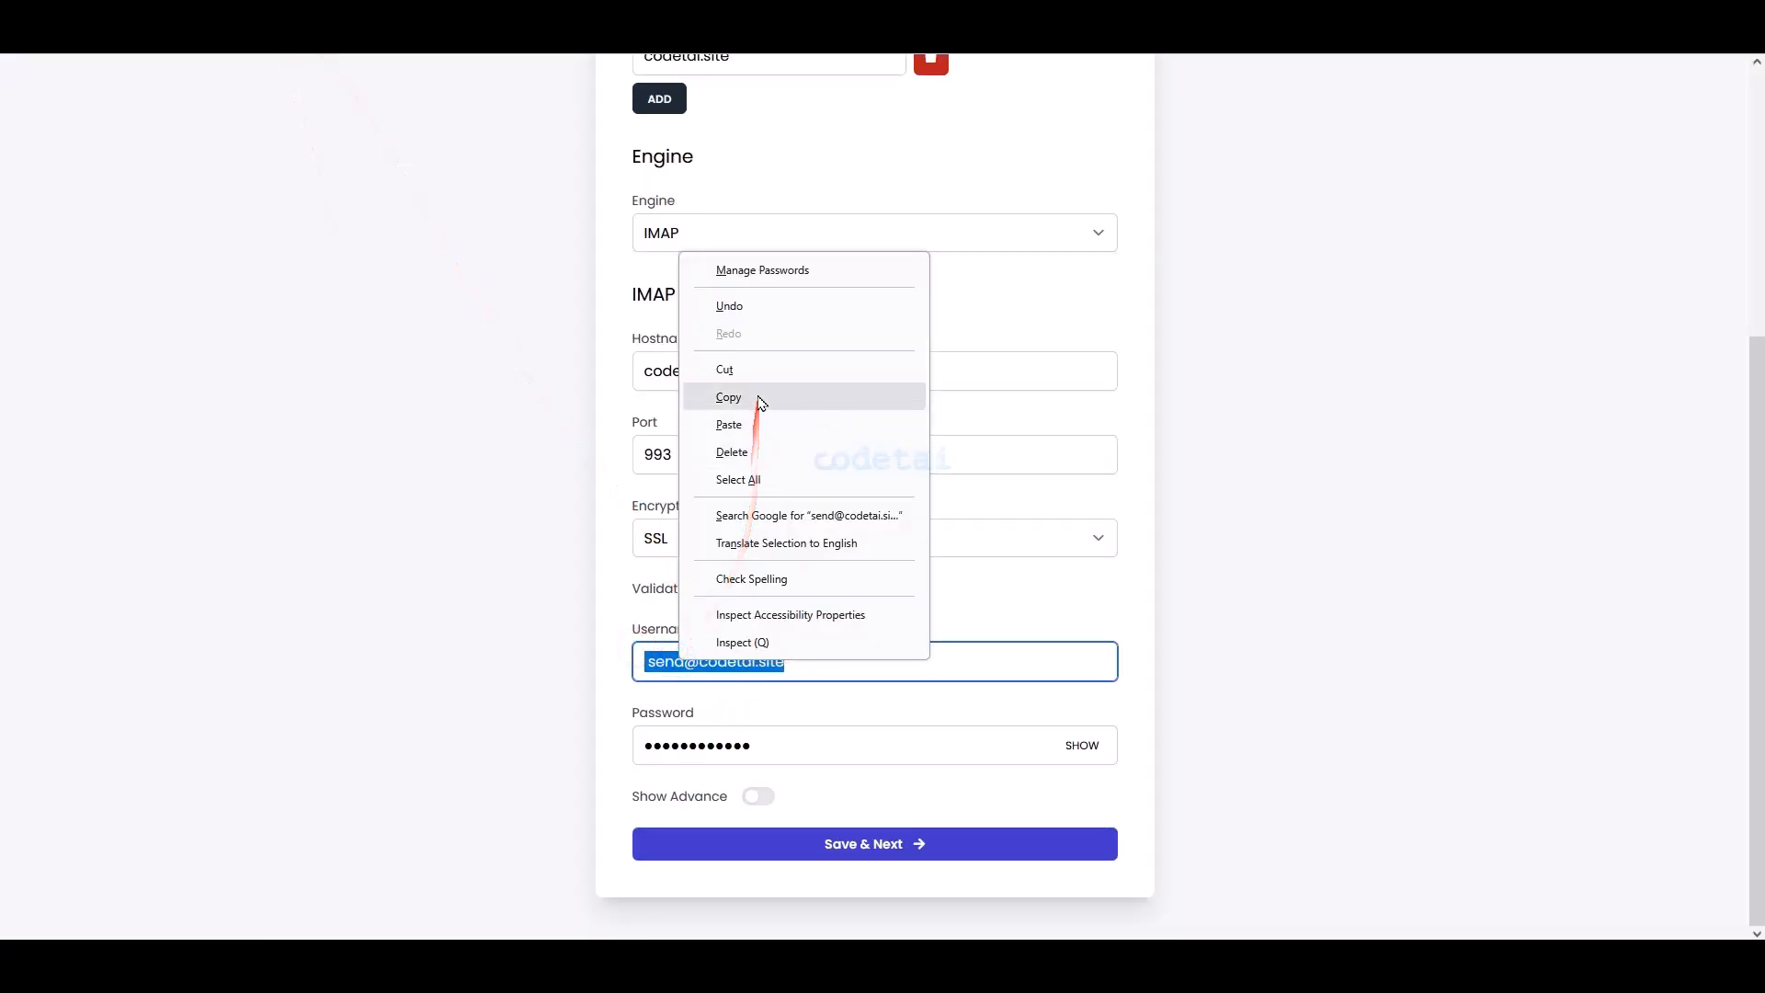
click(752, 396)
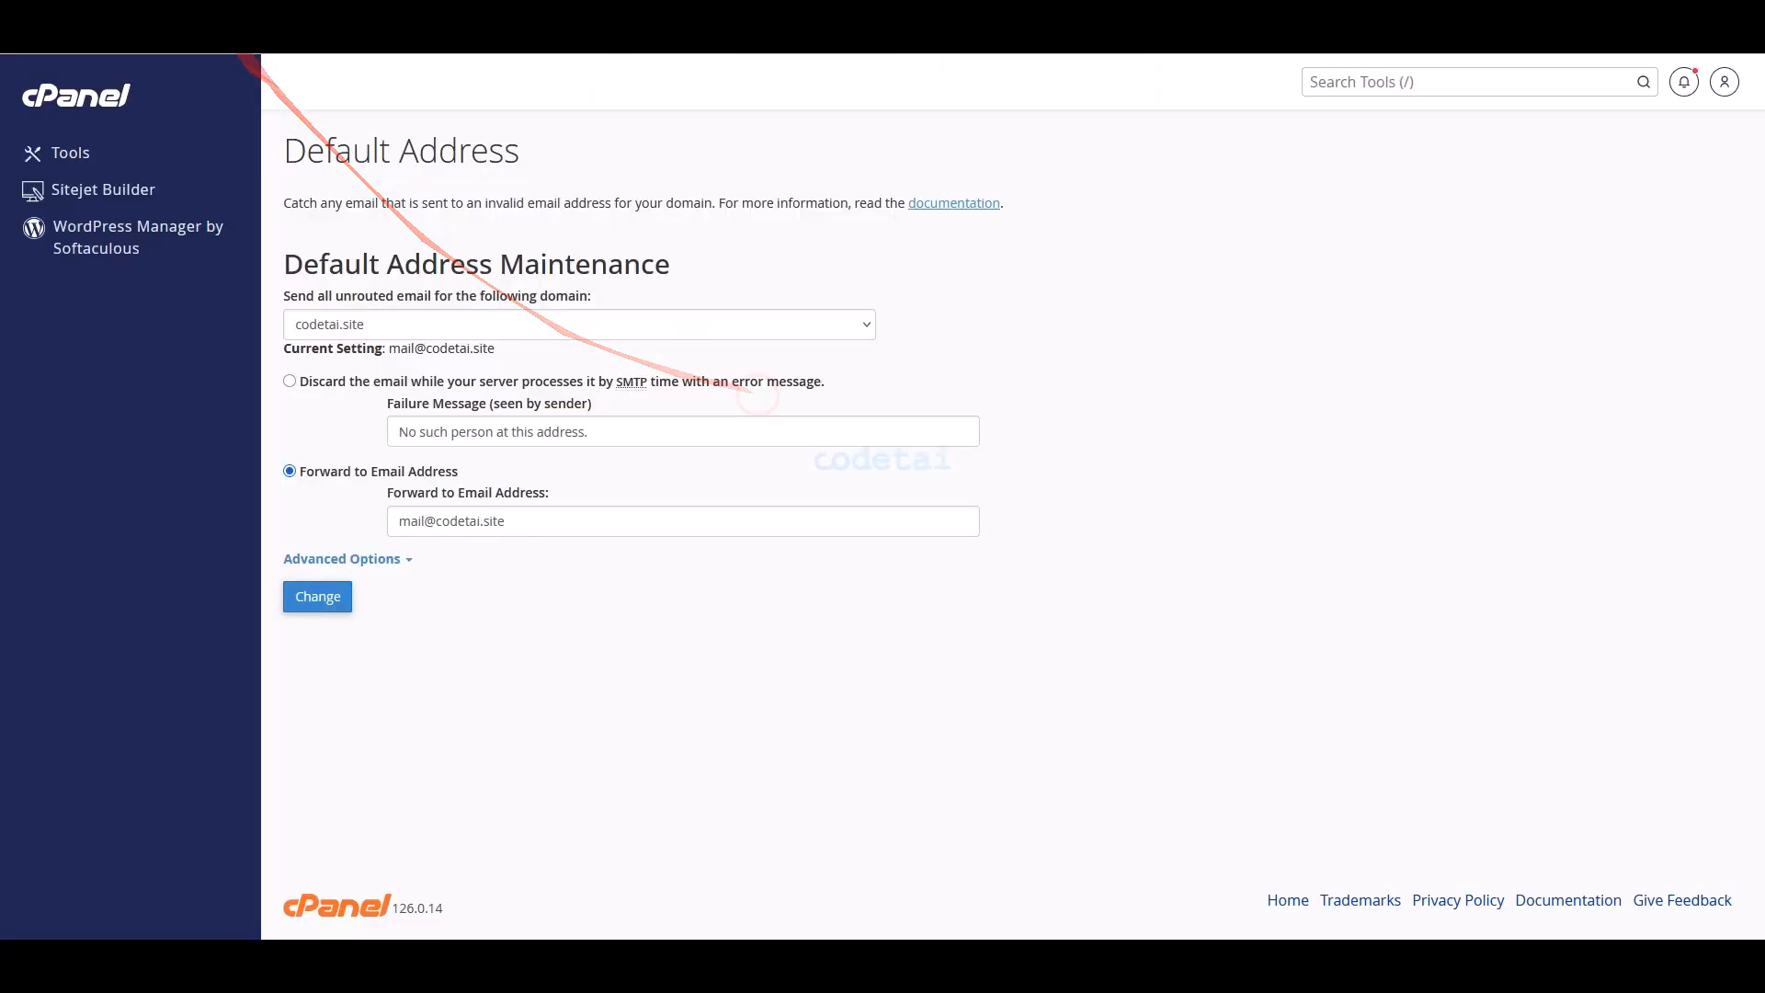
drag(553, 524, 386, 520)
right_click(441, 533)
click(493, 671)
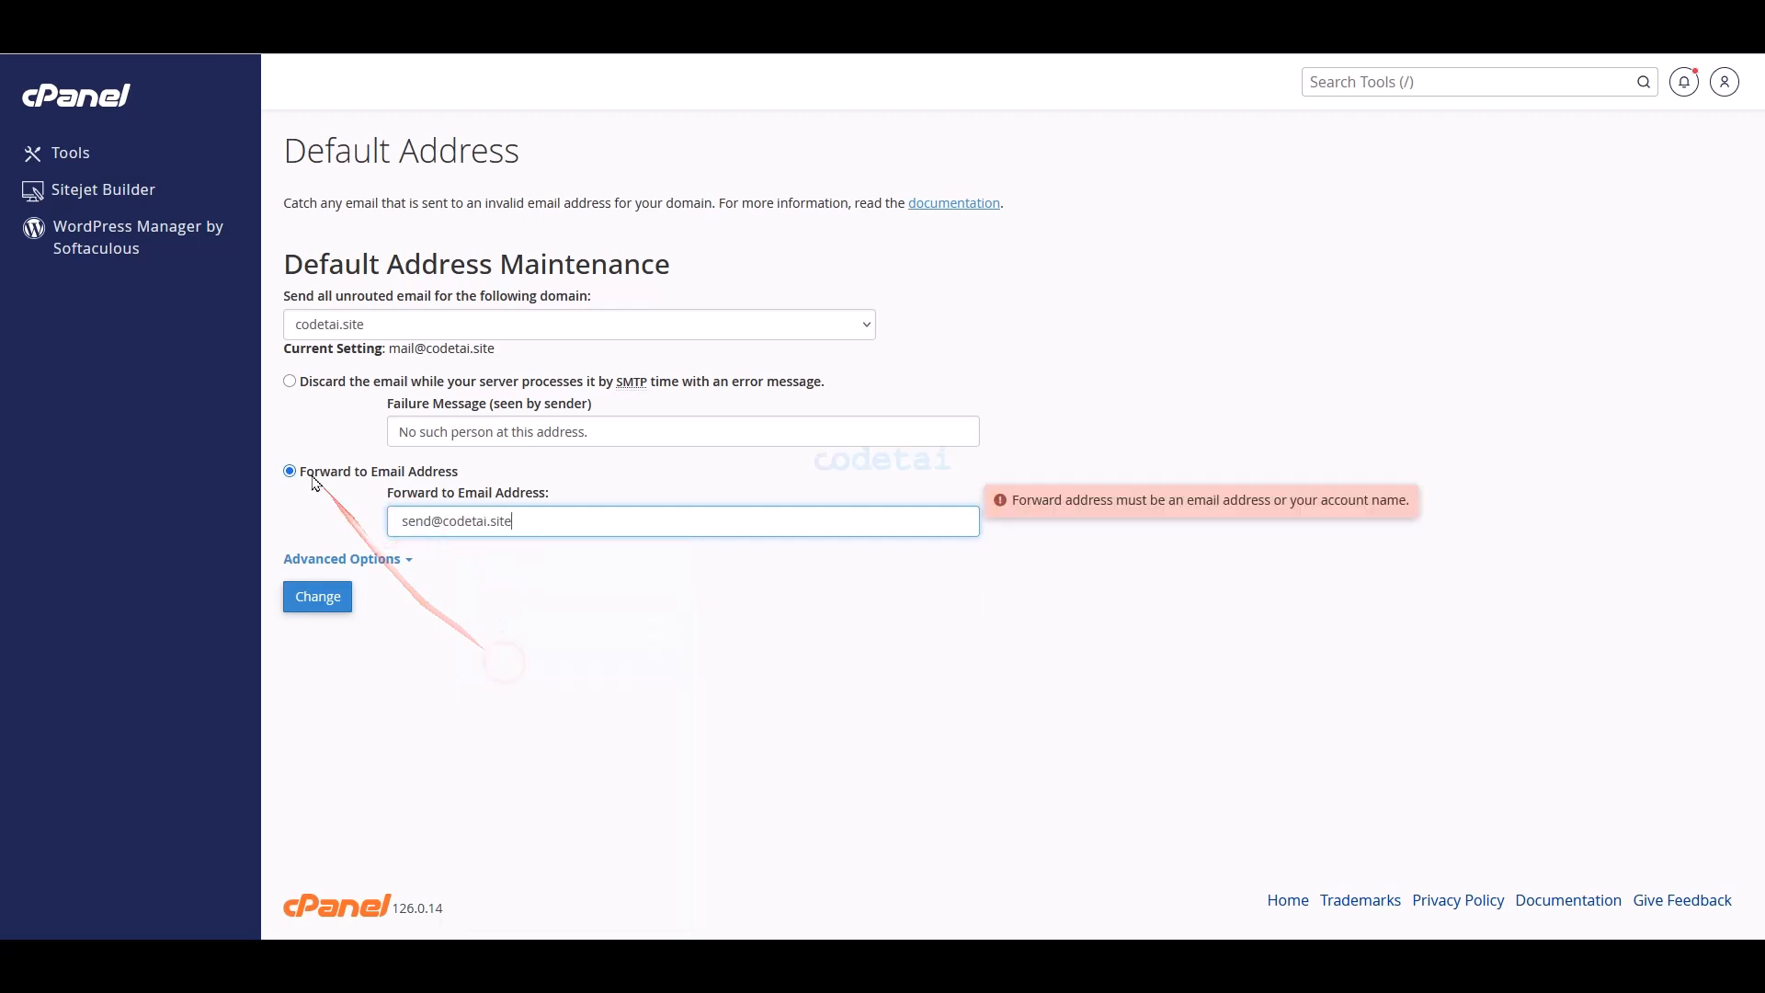
click(320, 607)
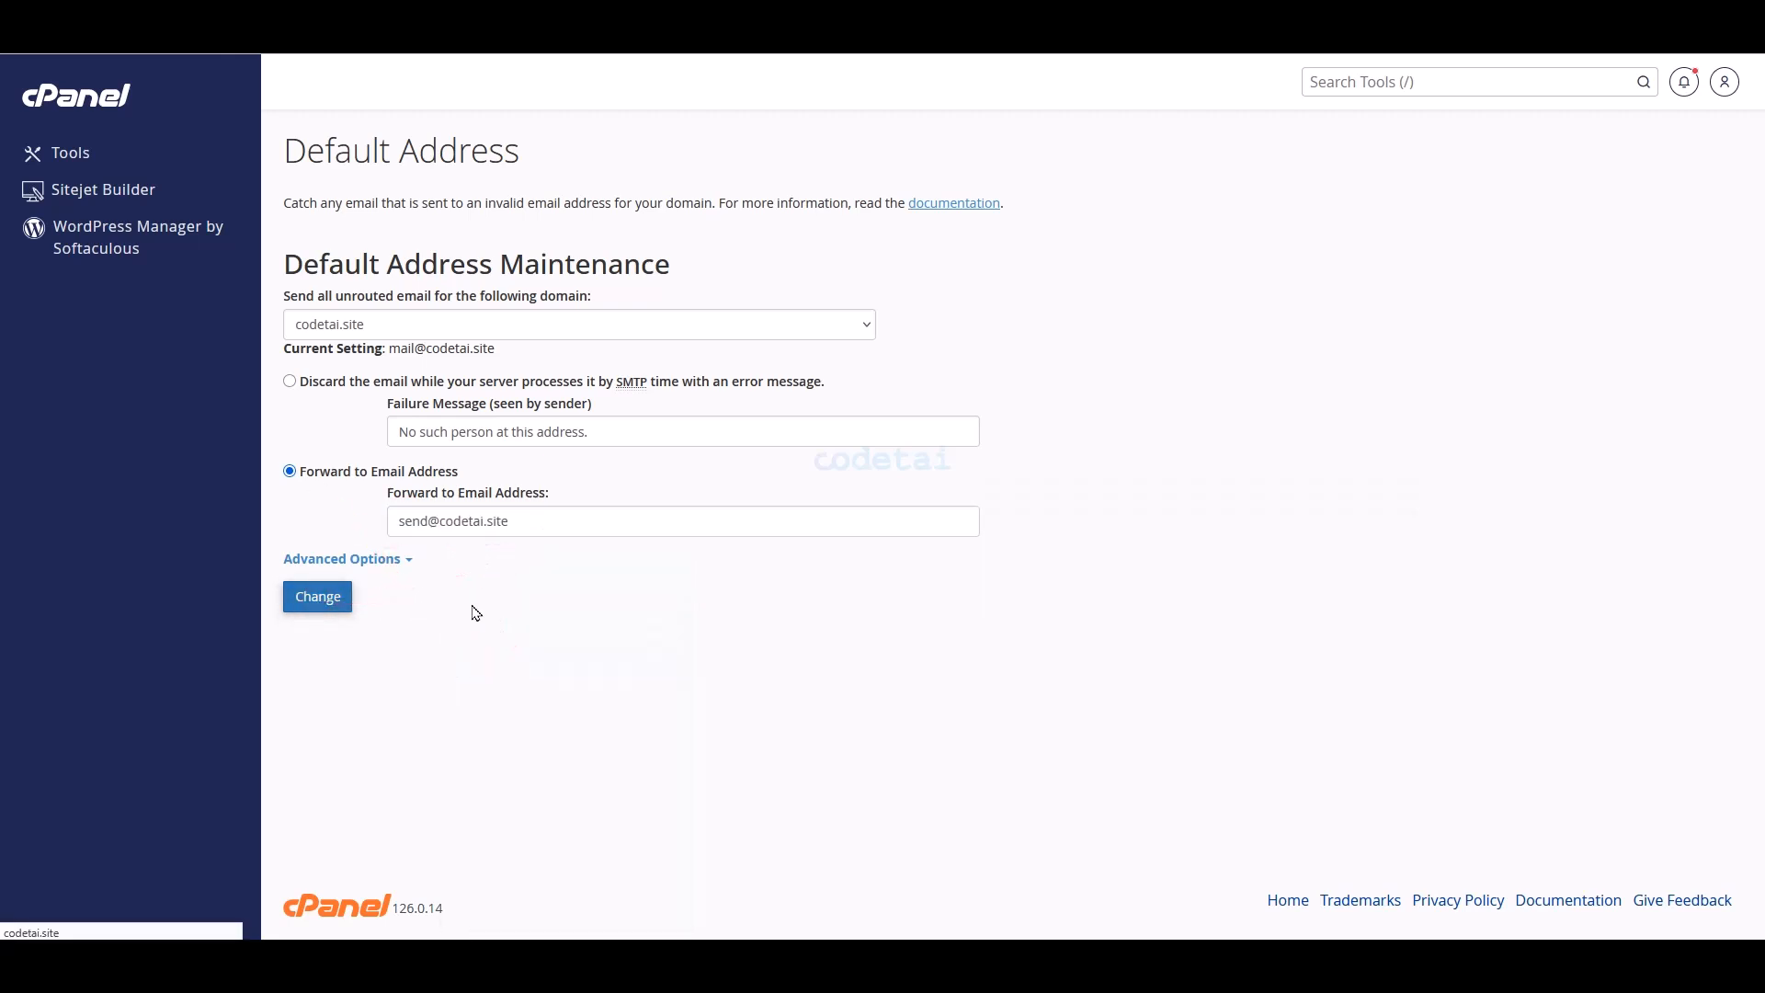
click(509, 861)
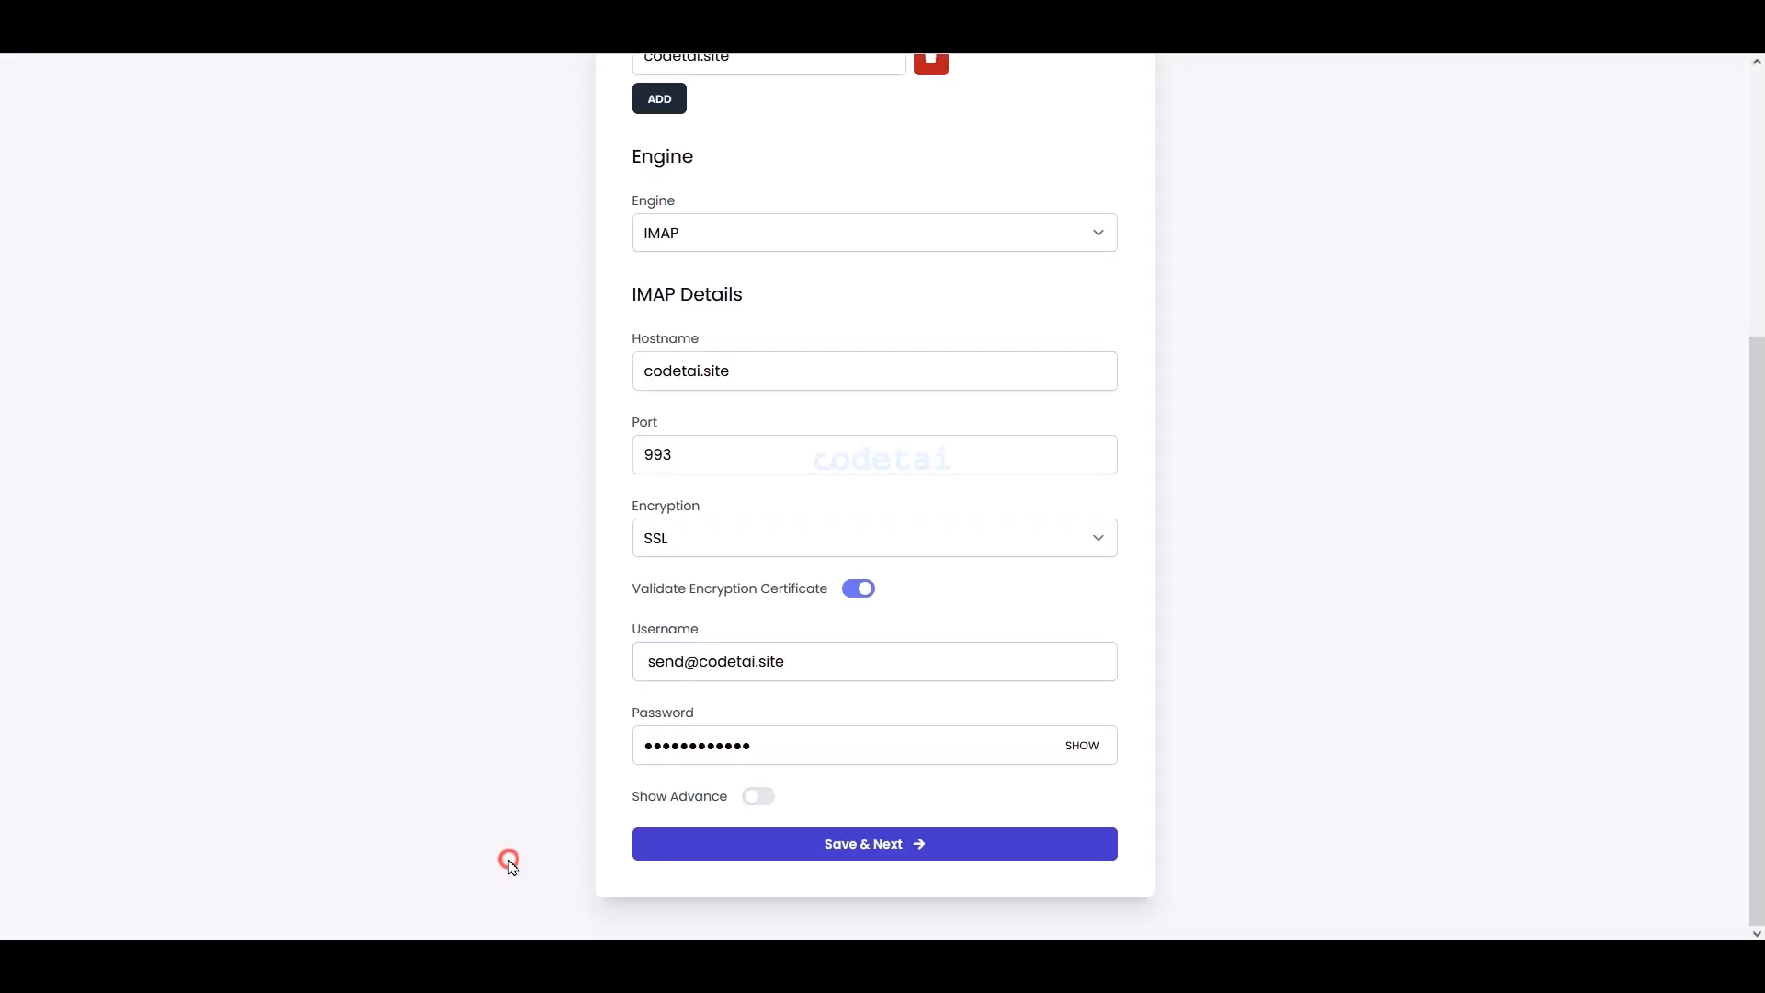
- Save the IMAP details, then create admin 'Codetai' with its email and password, finishing installation
click(830, 844)
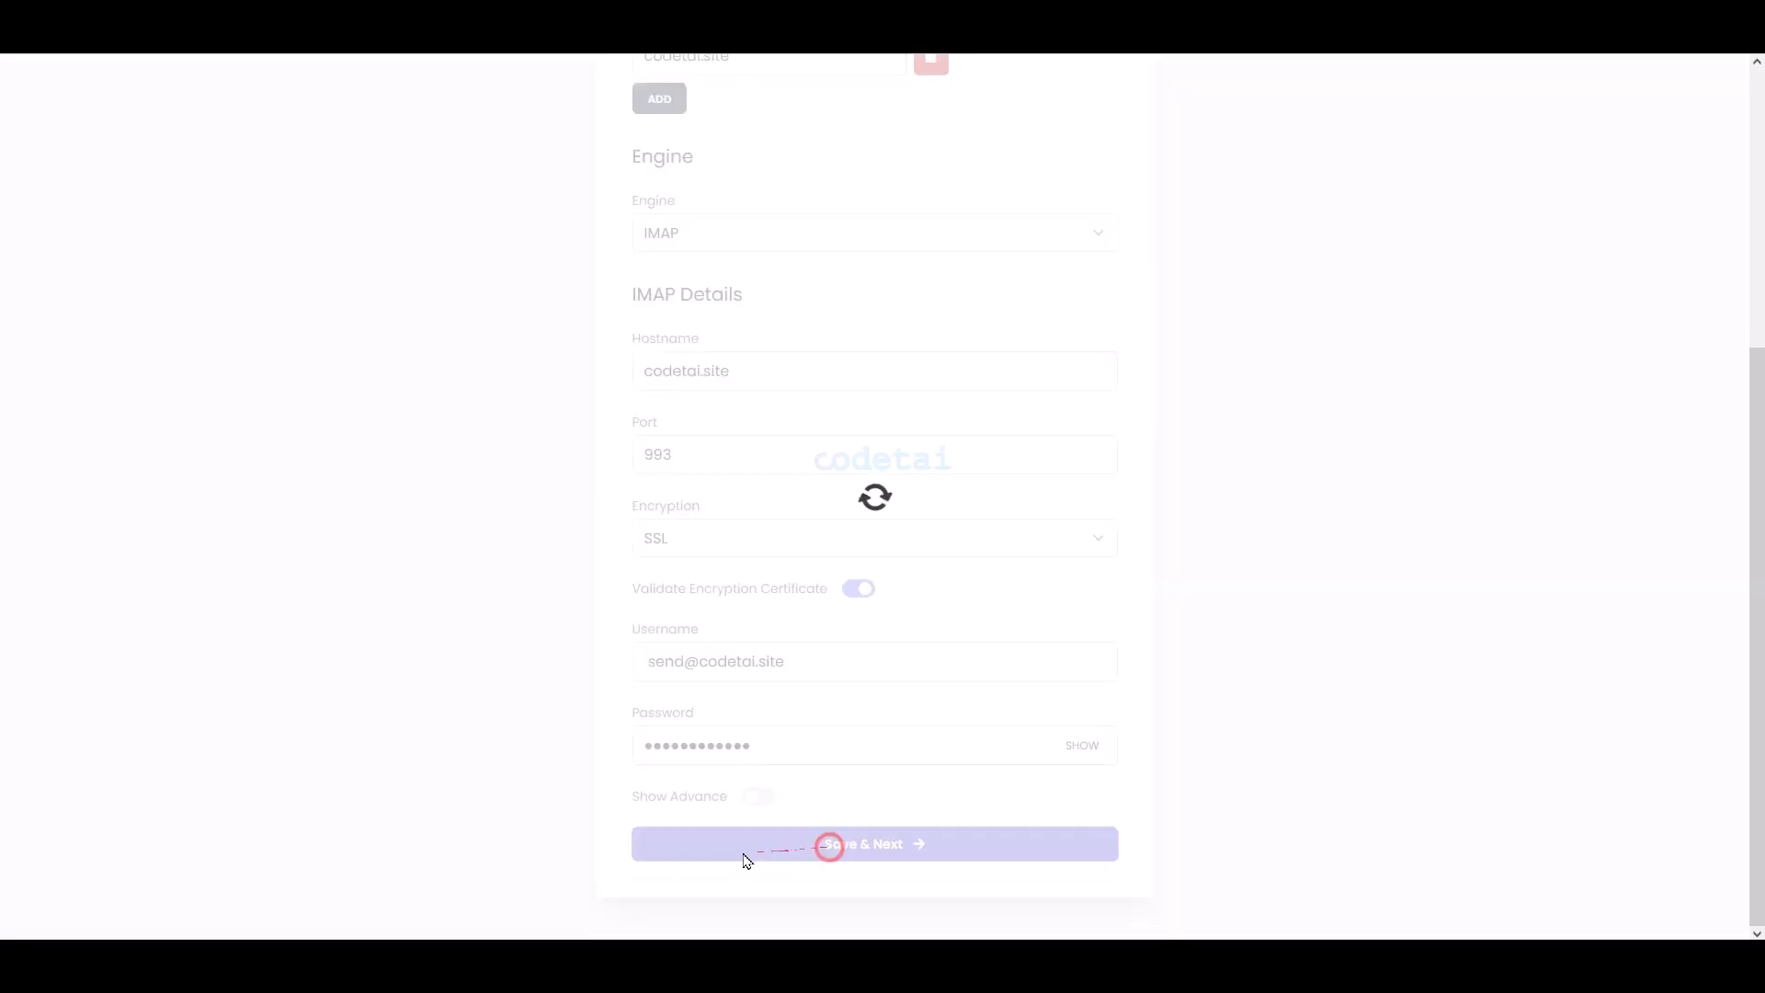
click(729, 435)
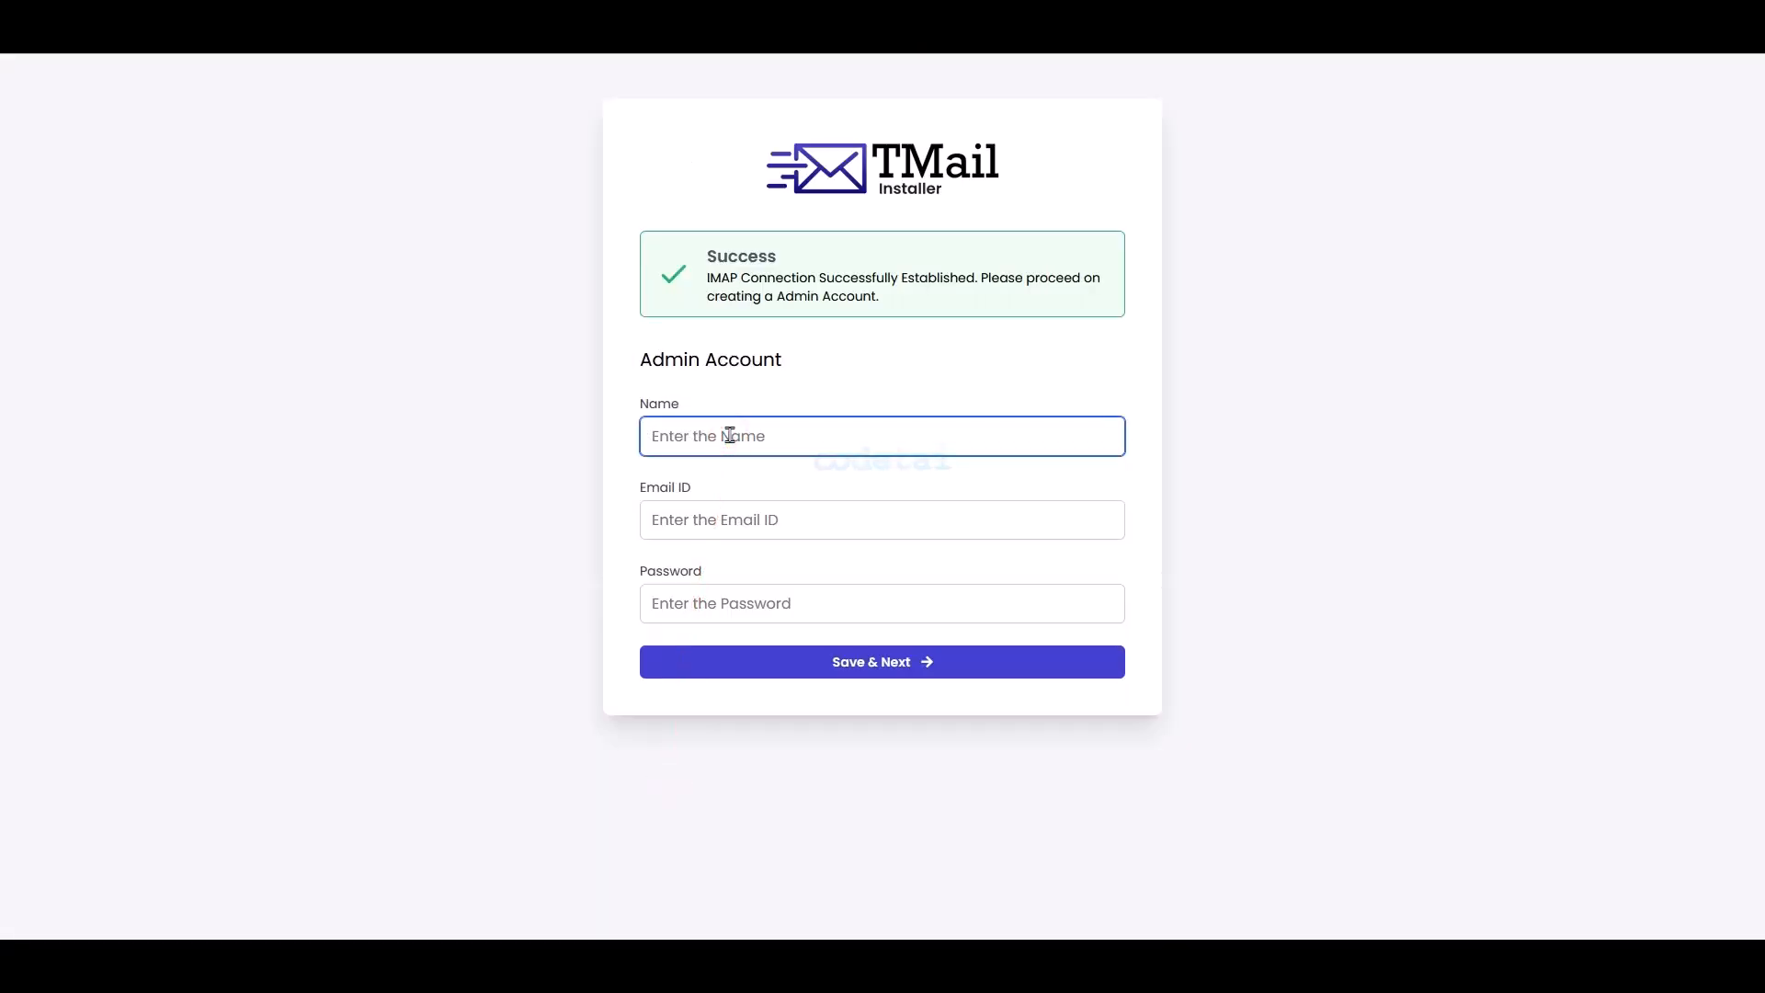
text(Codetai)
click(767, 510)
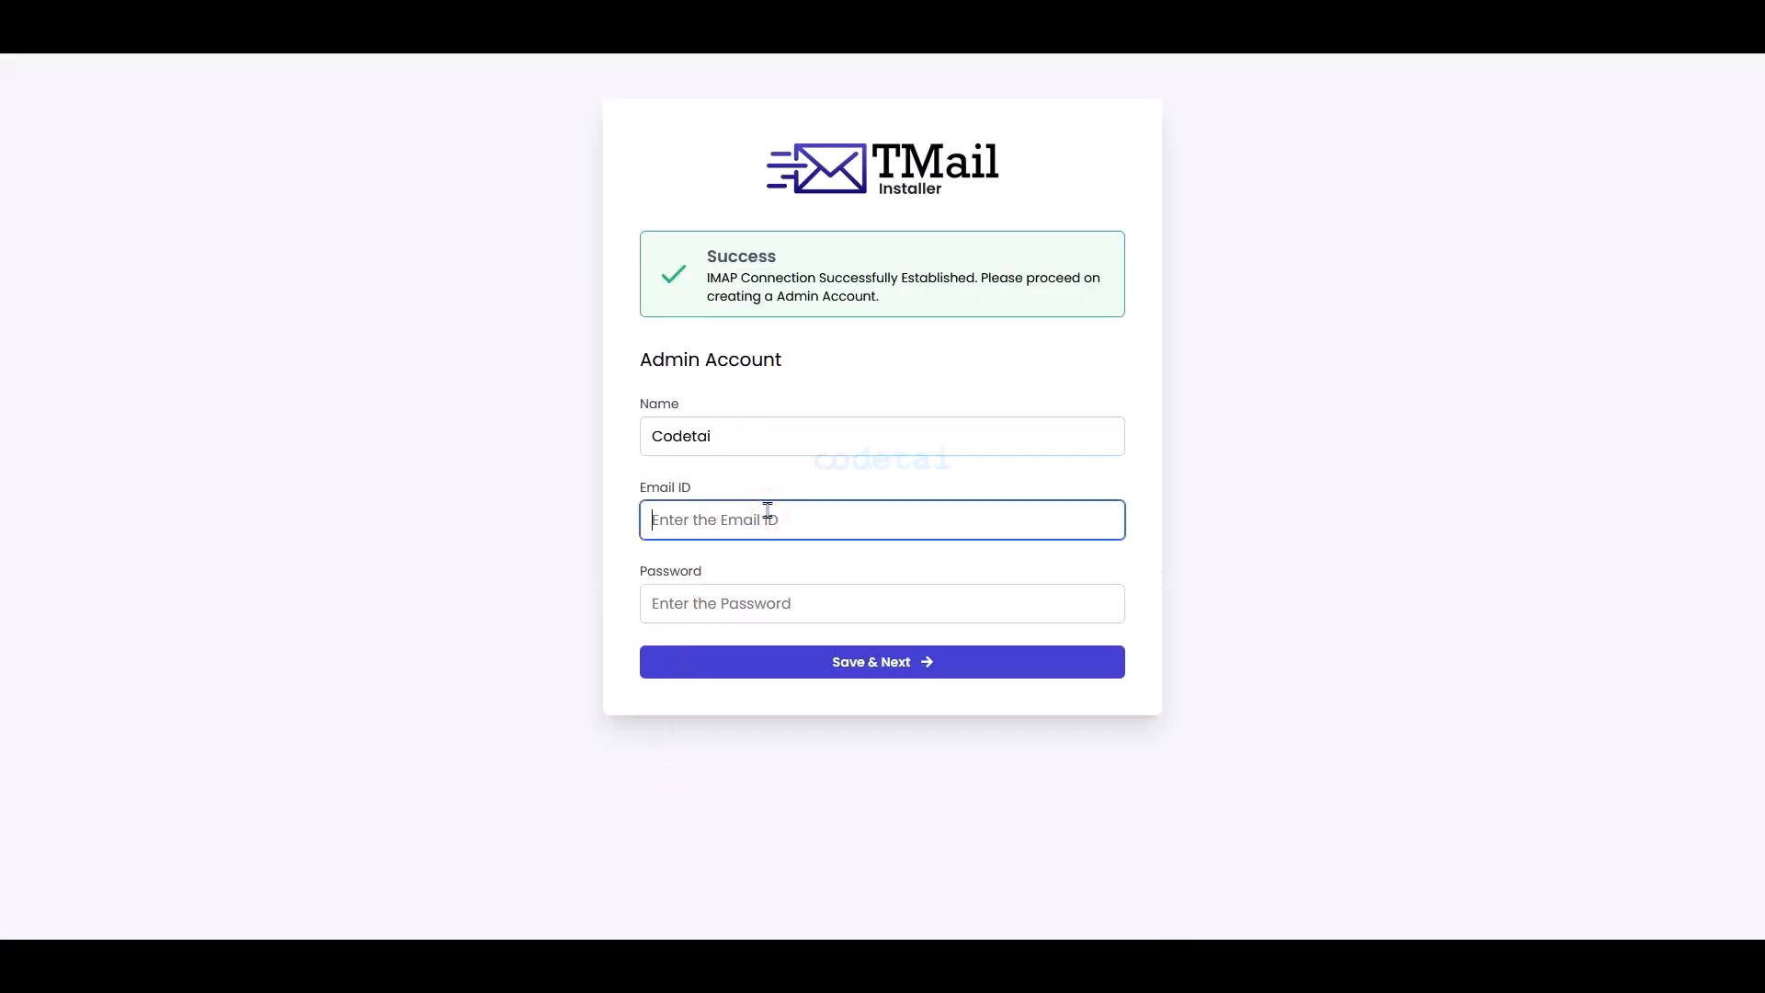
click(749, 593)
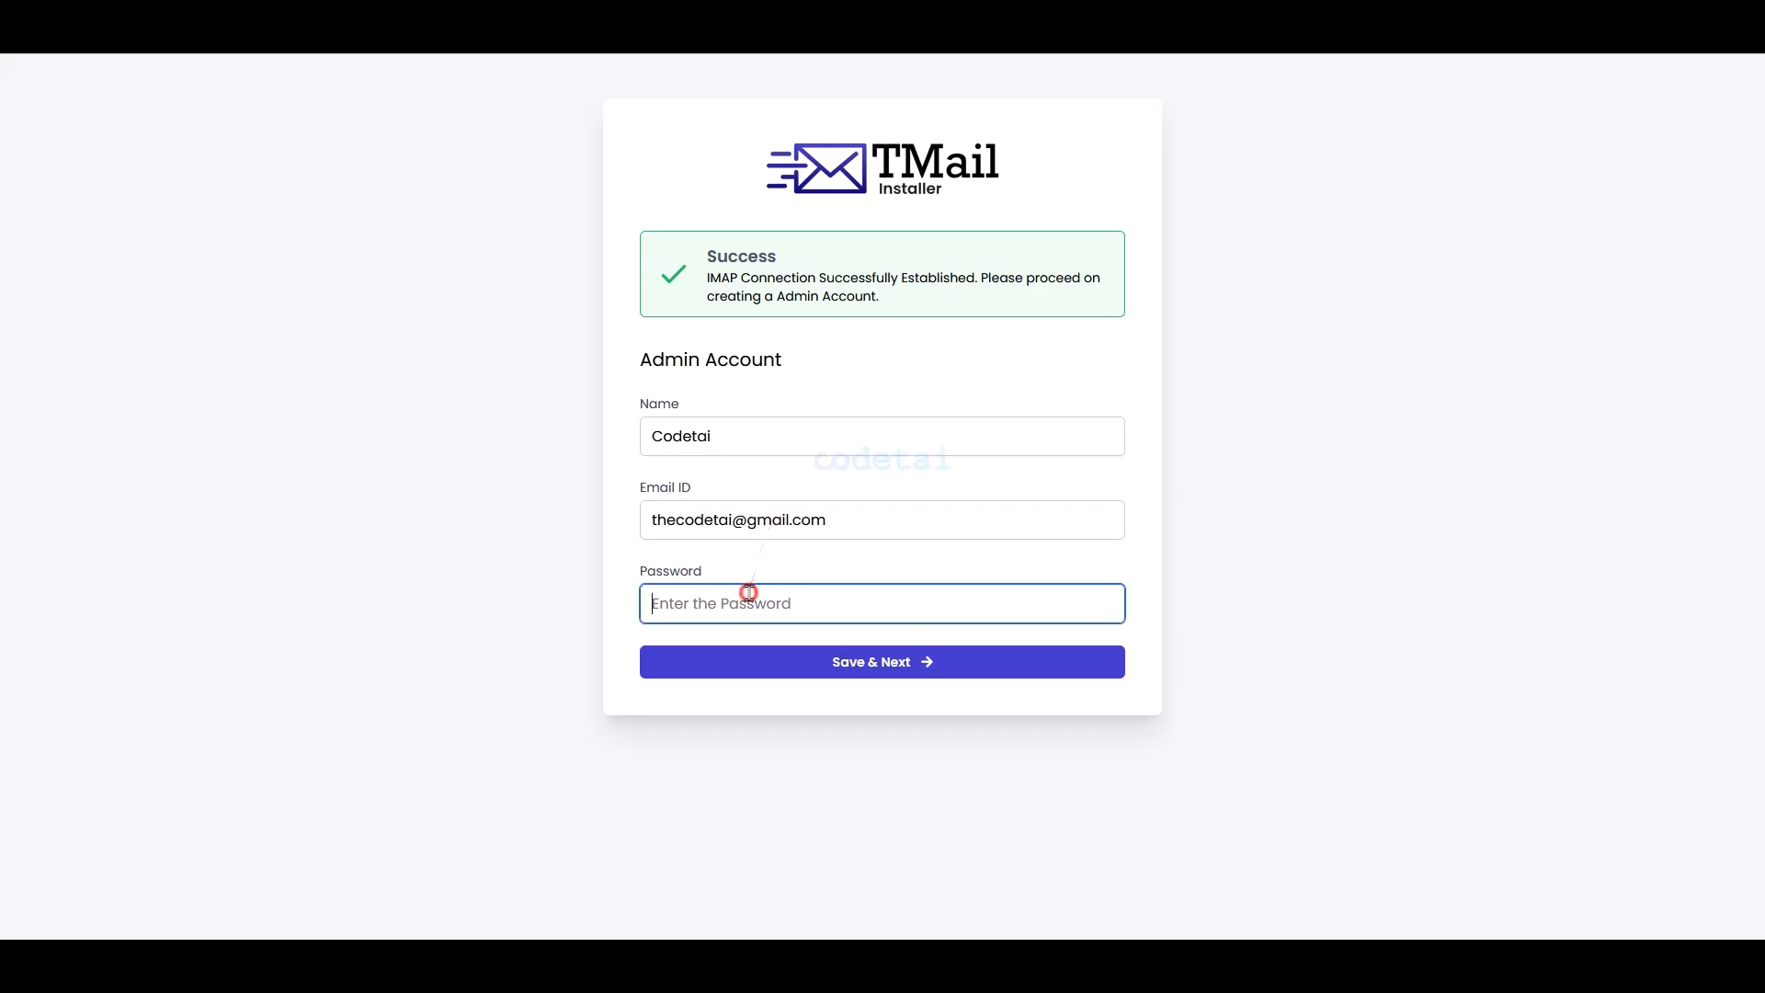
text(123456abc)
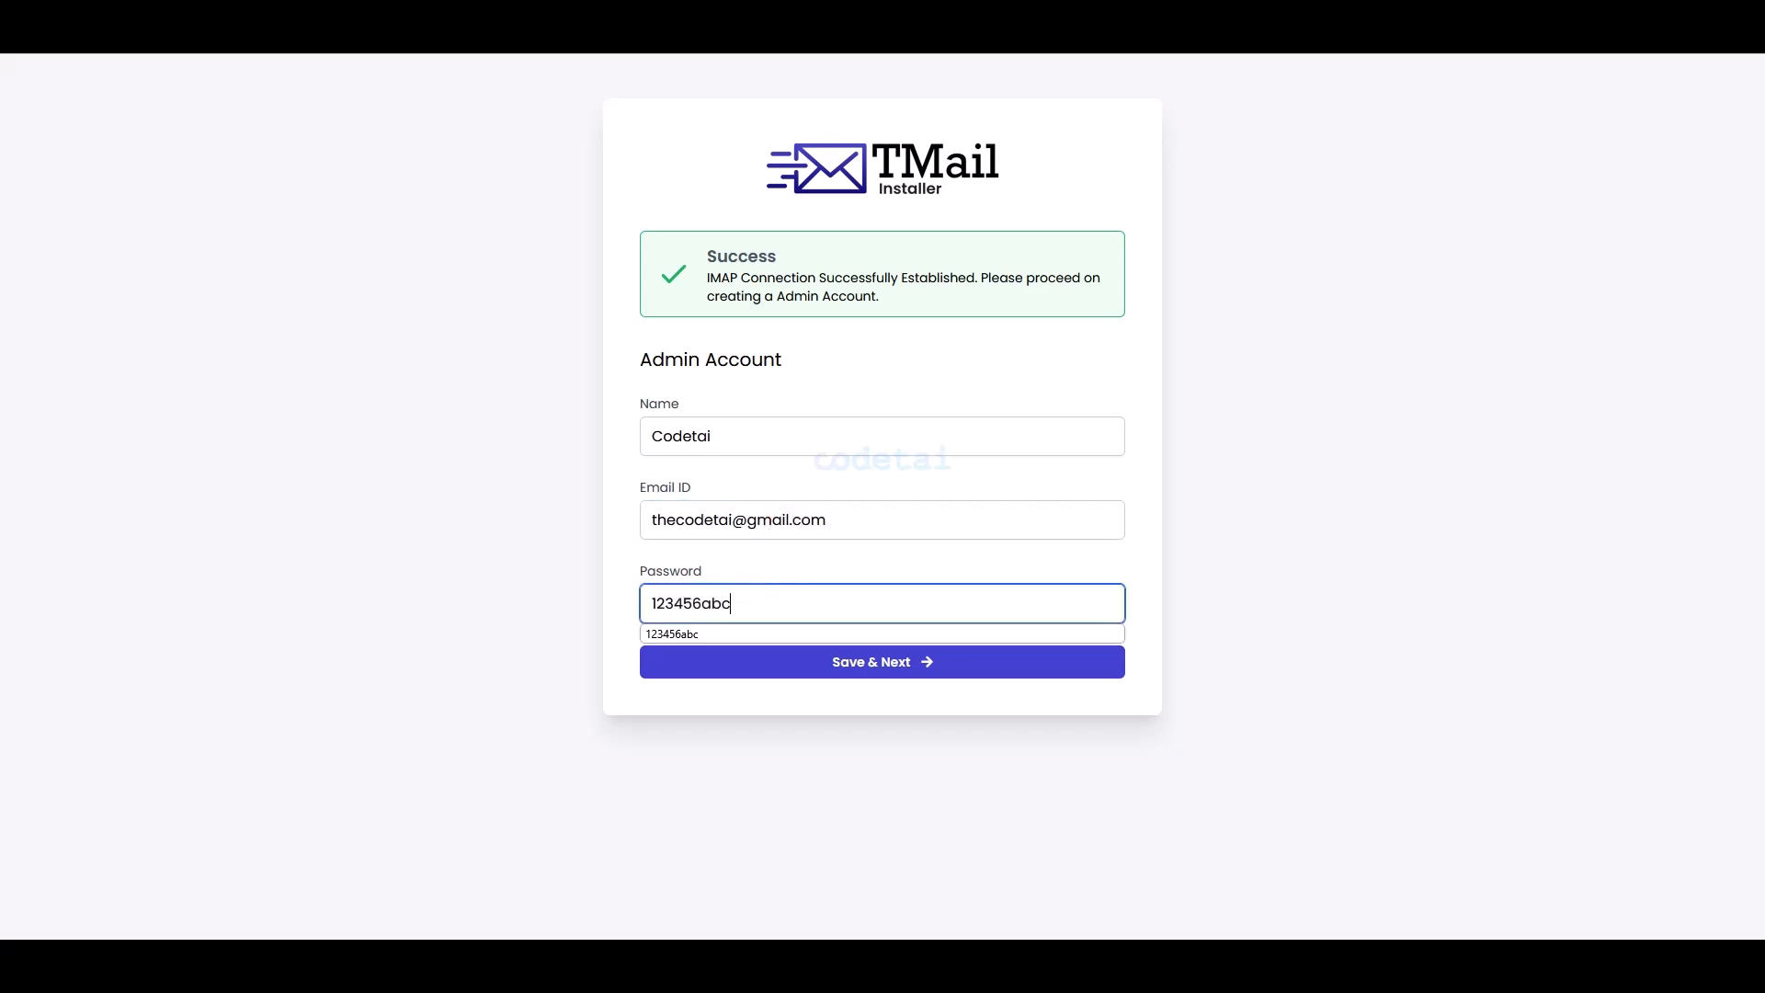
click(797, 664)
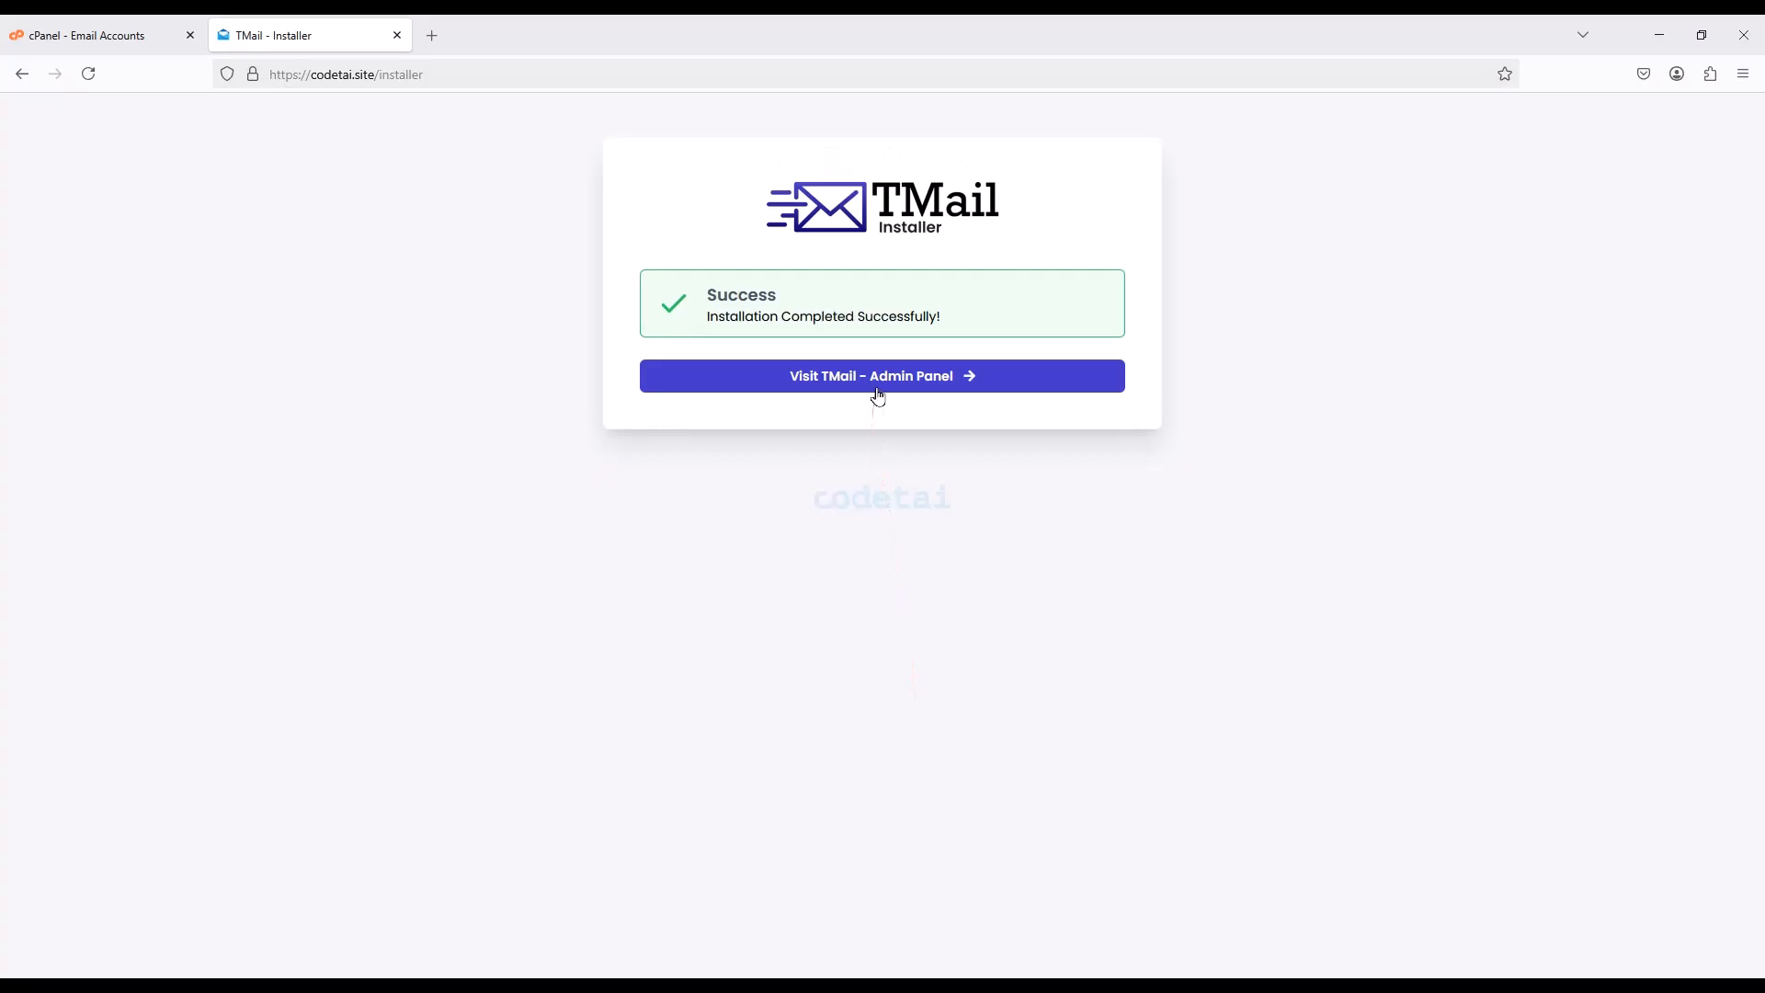
click(879, 390)
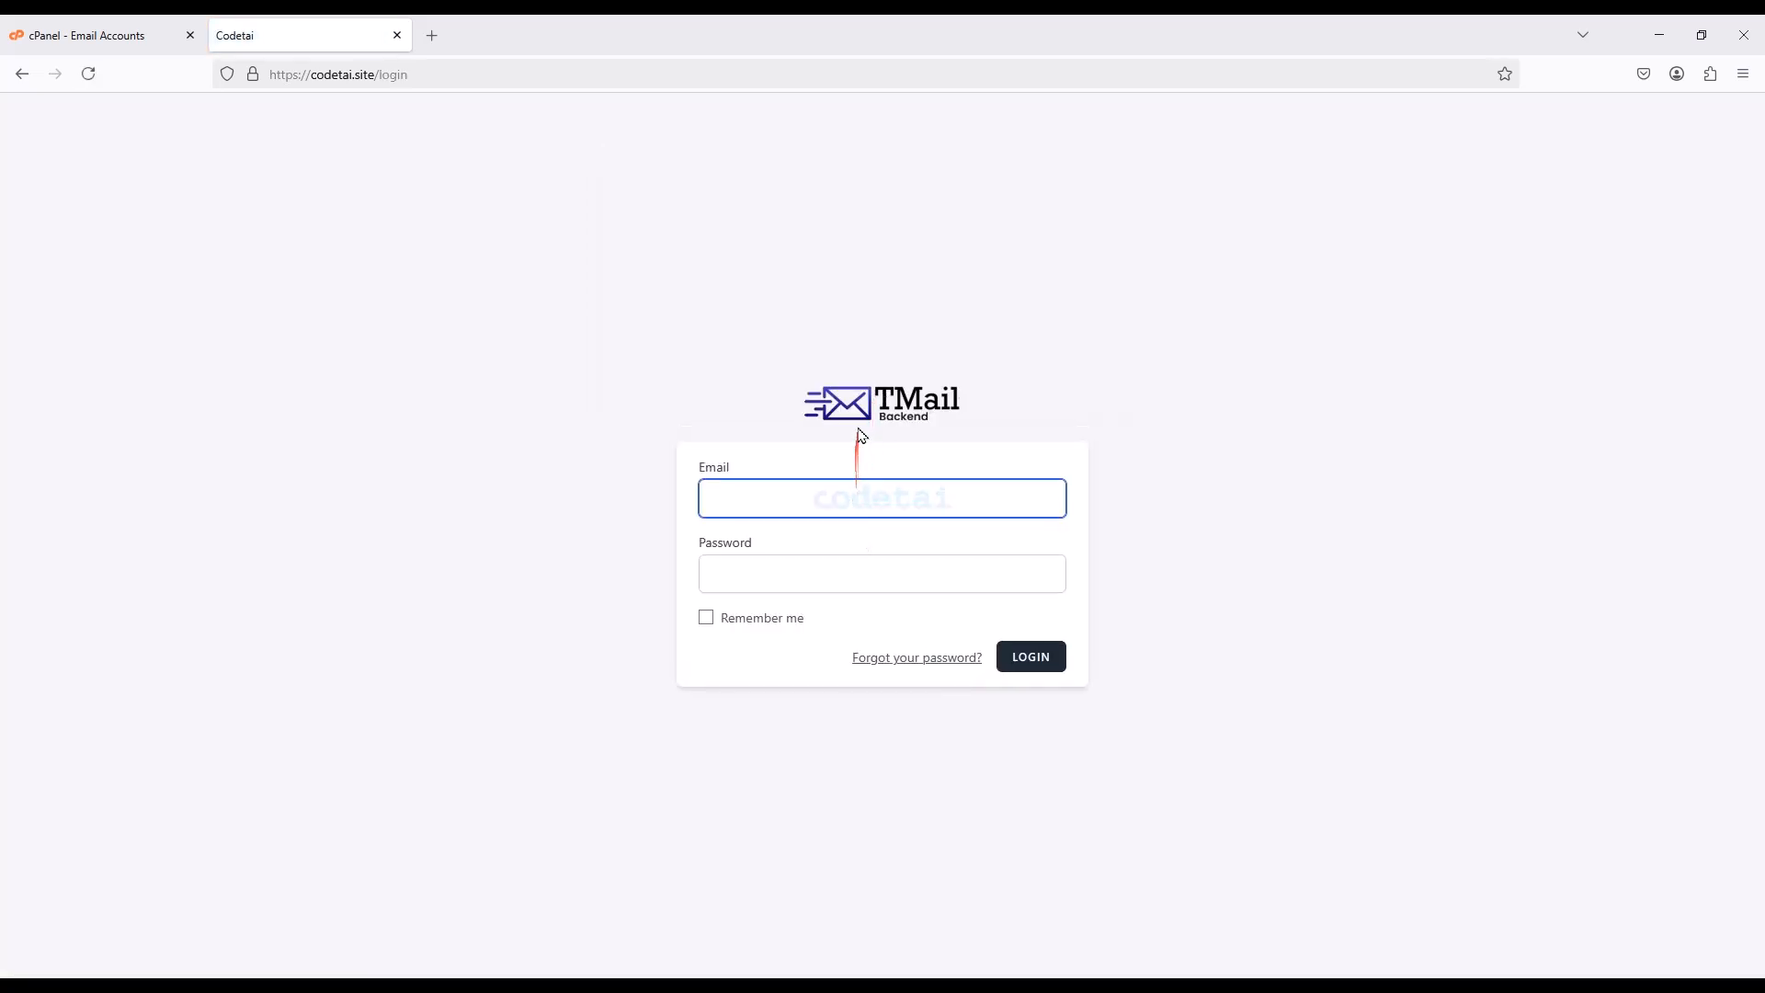
- Log in to the TMail admin backend with saved credentials and Remember me ticked
text(the)
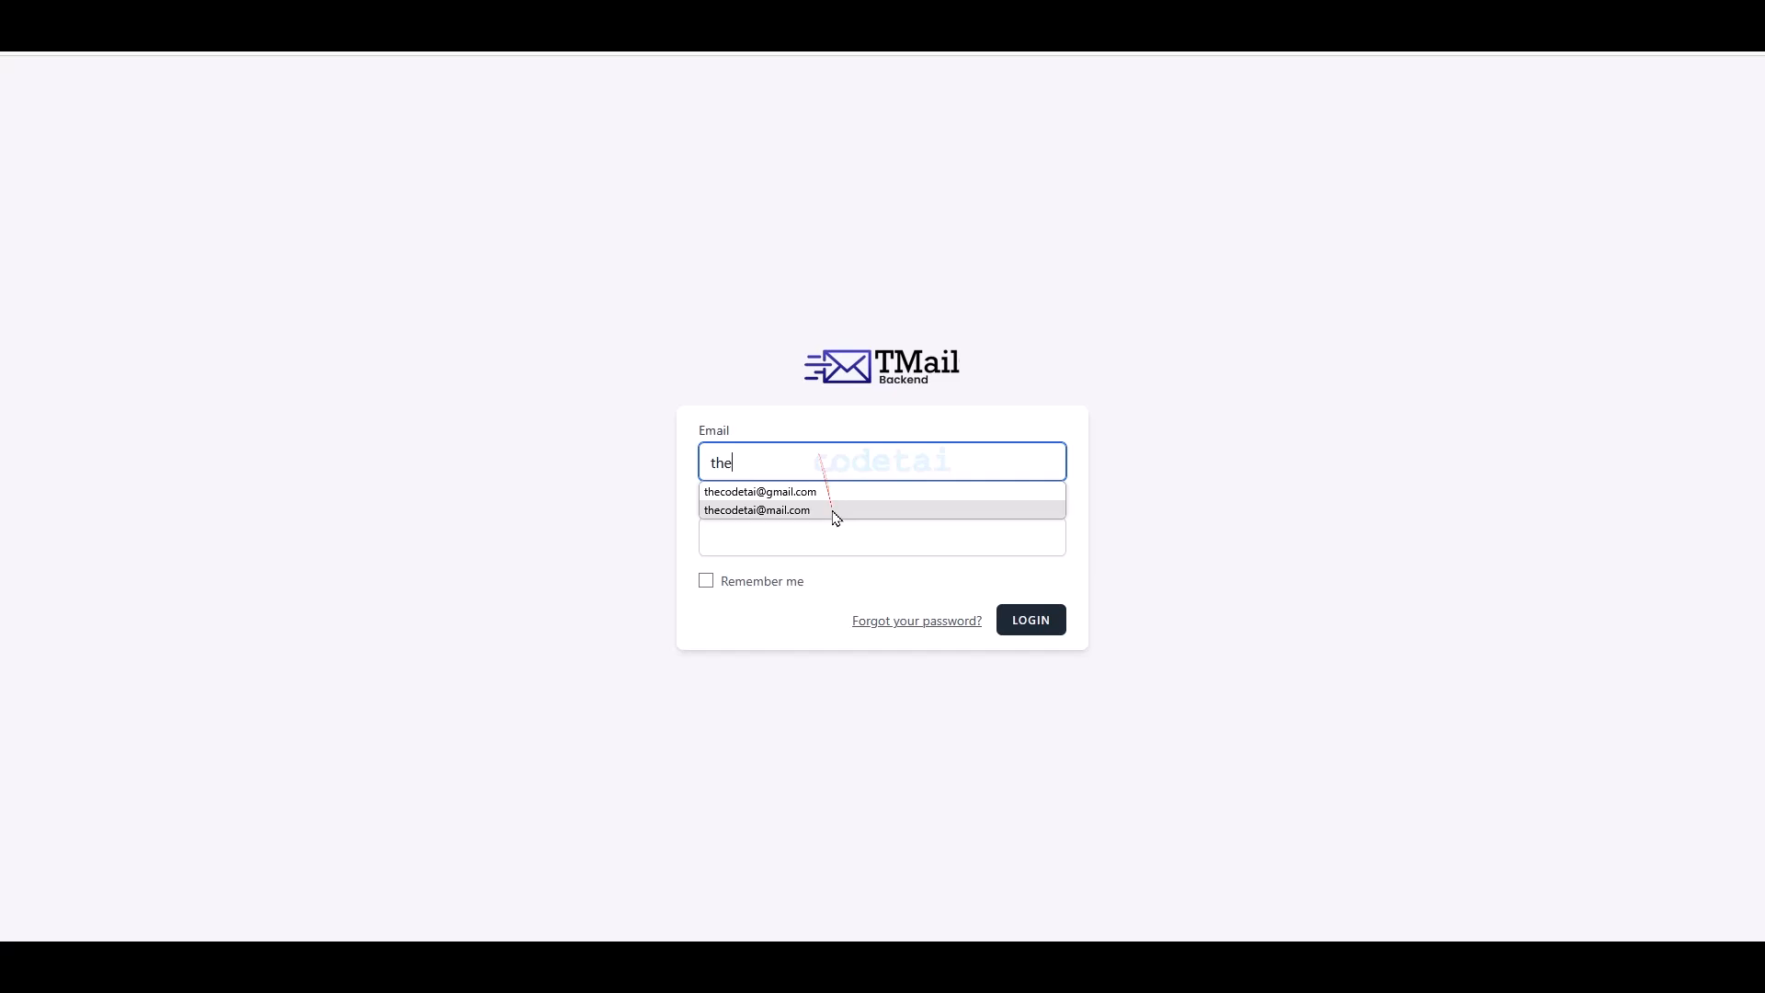
click(819, 547)
click(820, 528)
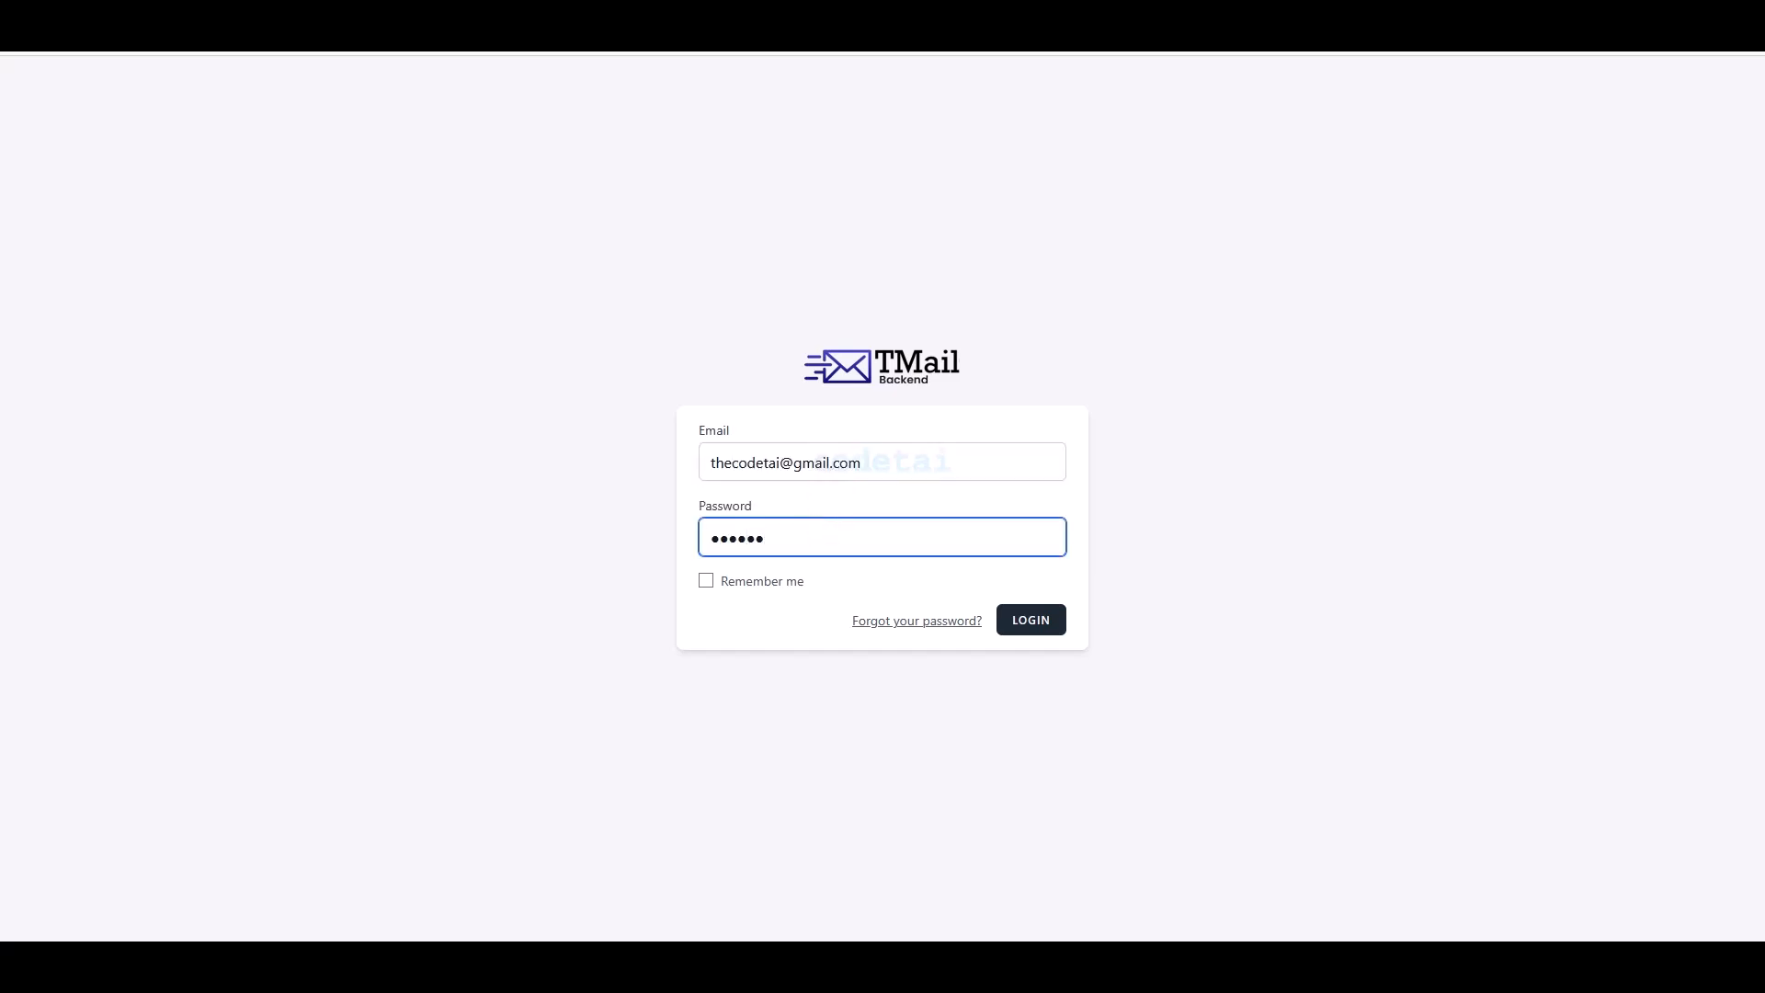
click(709, 582)
click(1009, 628)
- Load the public TMail inbox page in a new tab, then return to the Dashboard
right_click(301, 47)
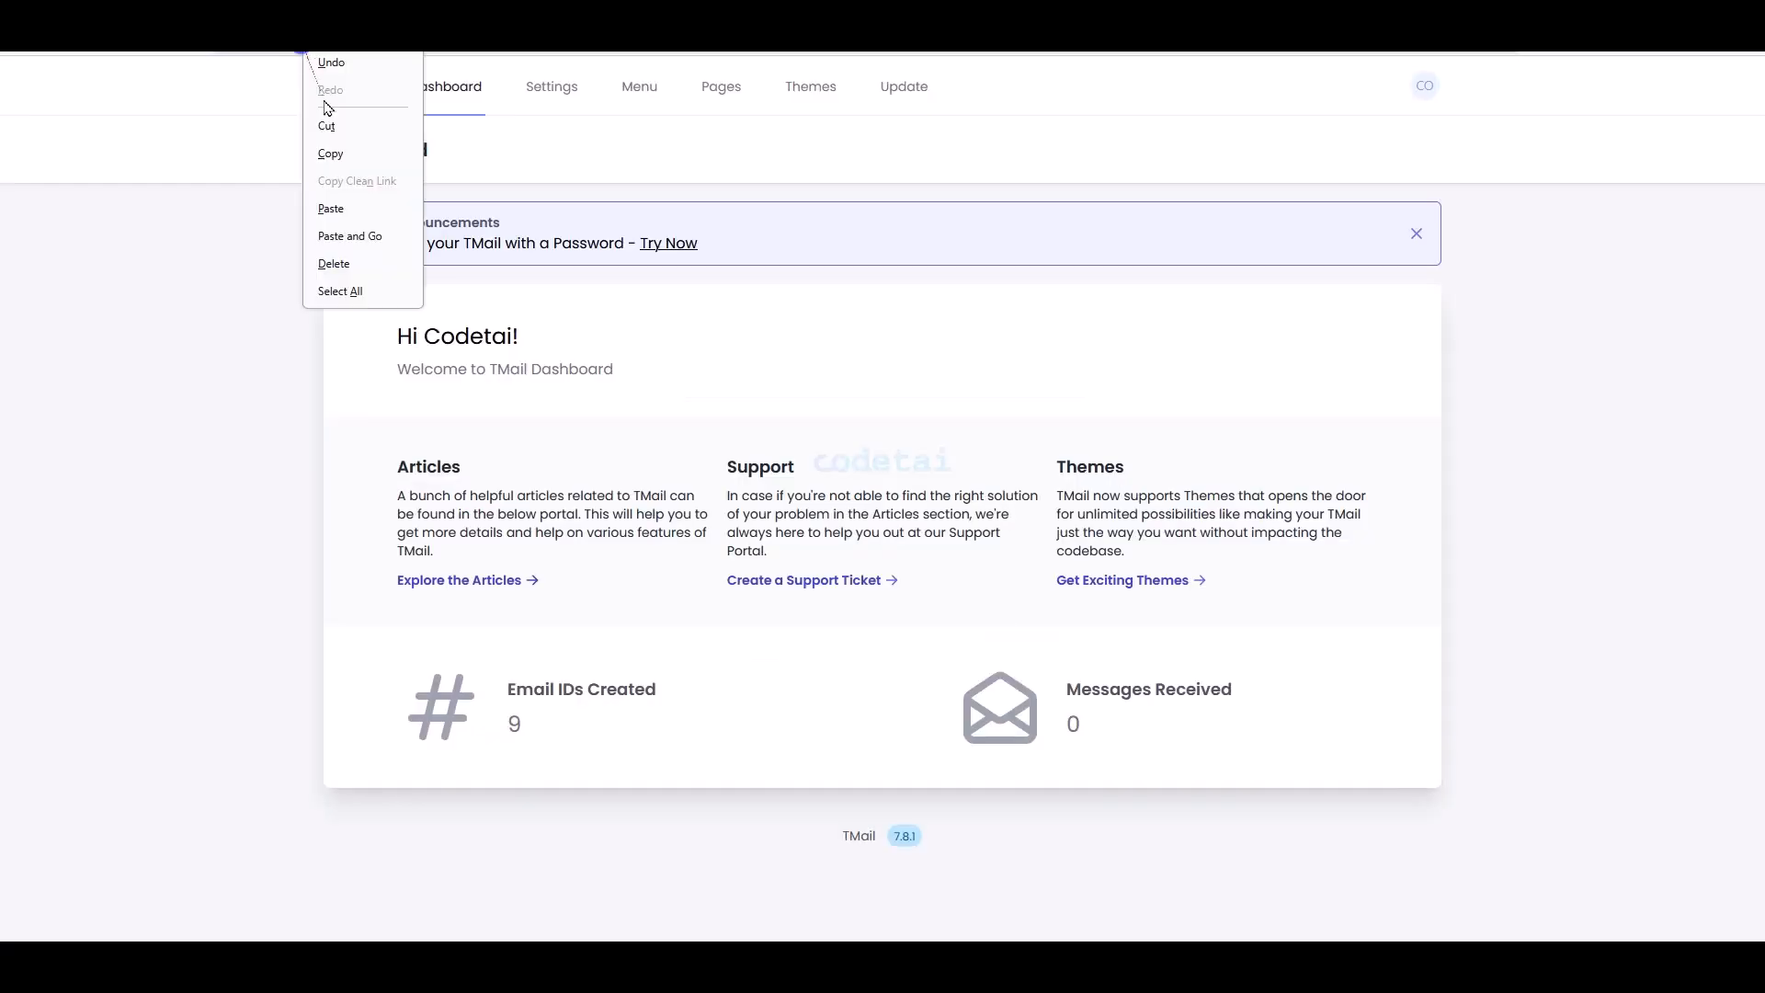
click(345, 153)
click(228, 8)
right_click(267, 47)
click(296, 185)
key(Return)
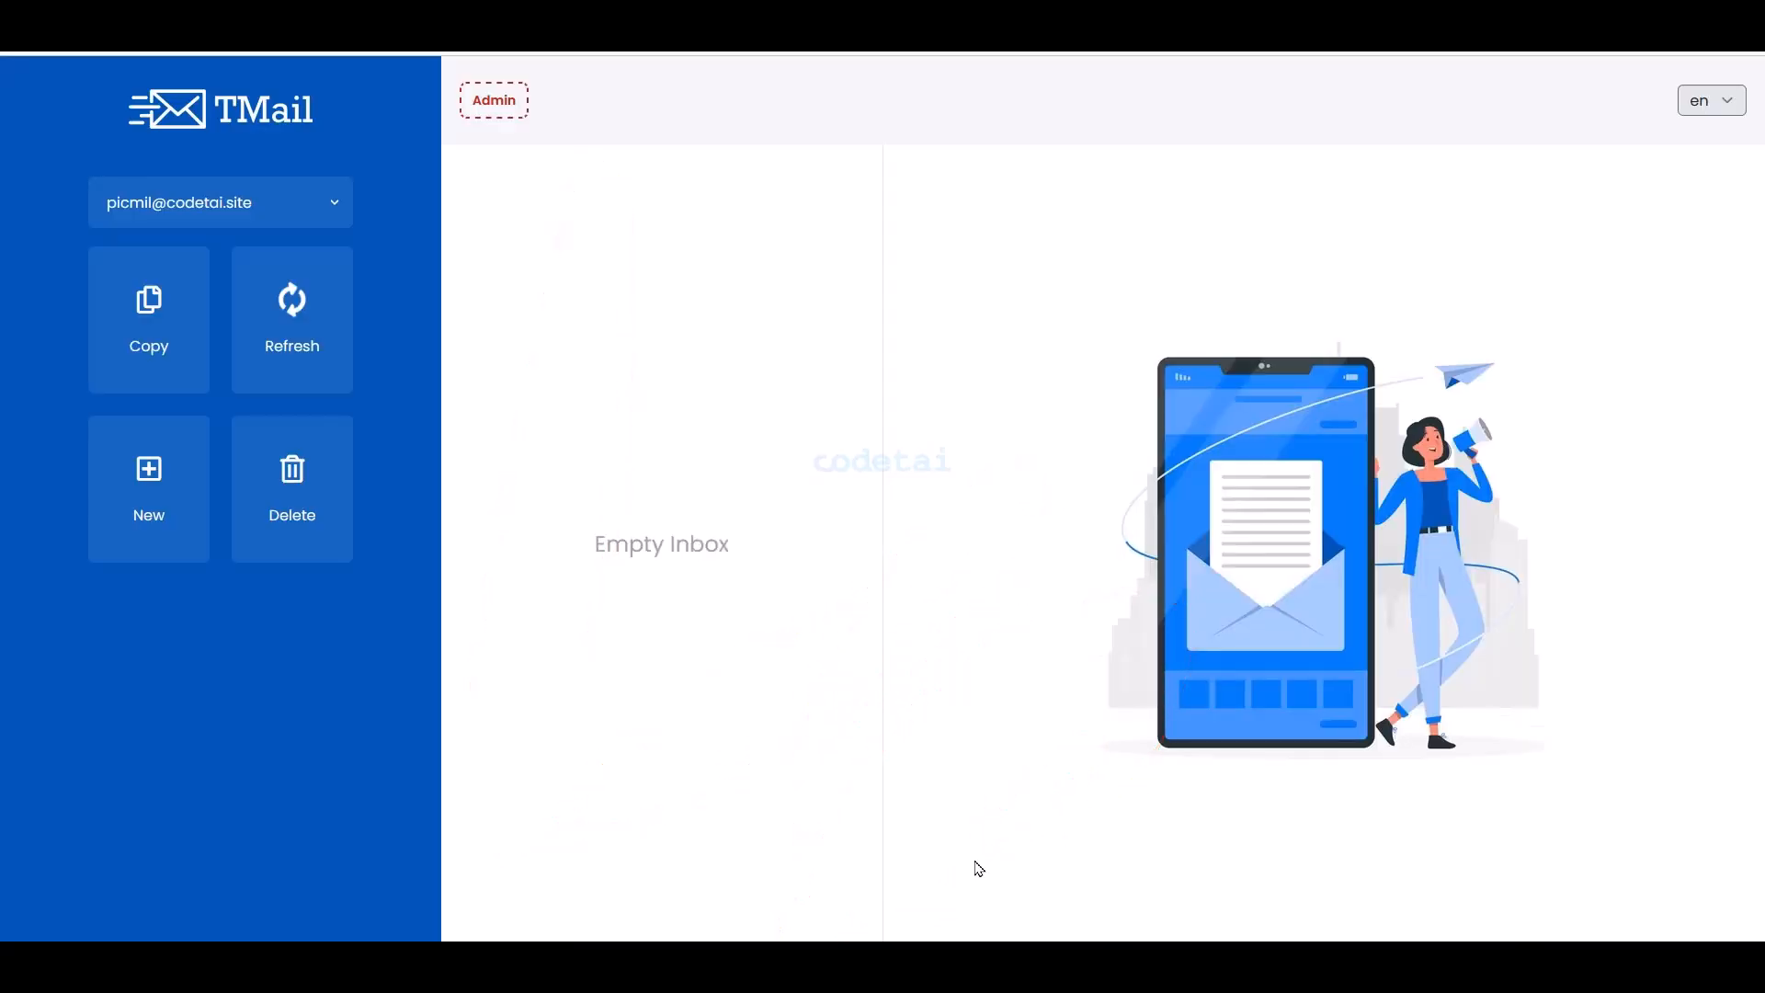
click(158, 9)
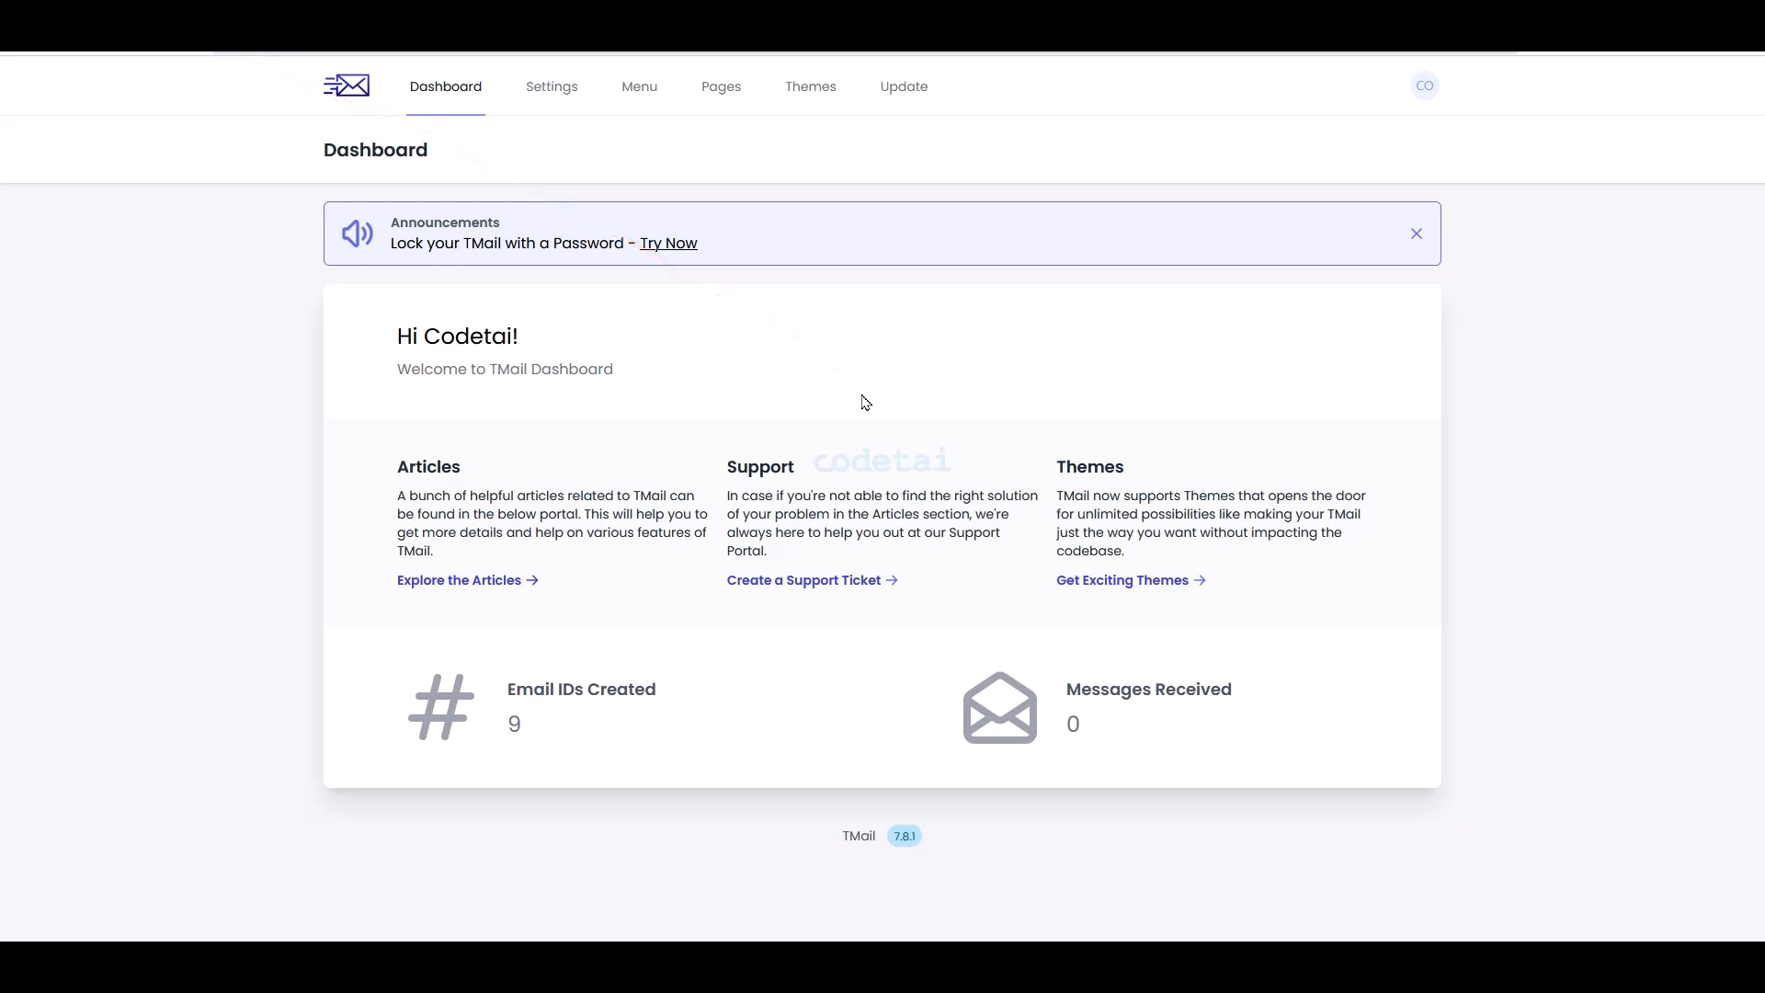
- Replace Default with Mantis as the current theme and preview the public site
click(819, 96)
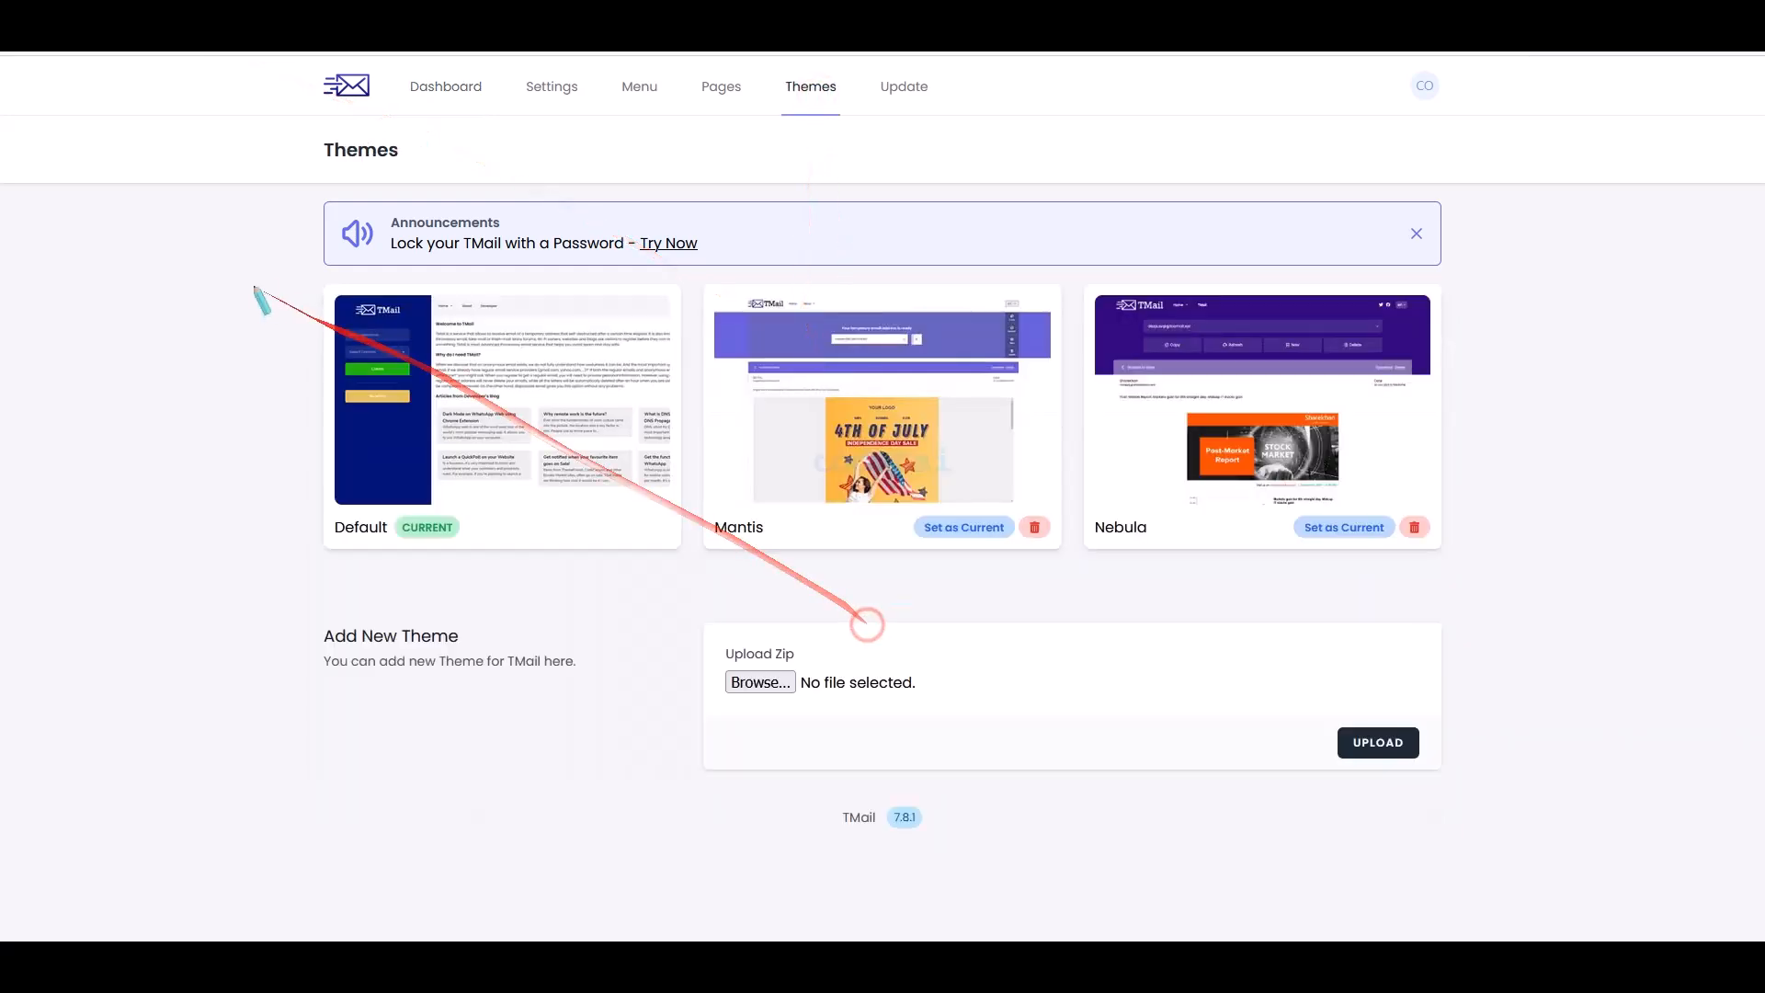
mouse_move(301, 277)
mouse_down()
mouse_move(1396, 416)
mouse_move(1485, 564)
mouse_up()
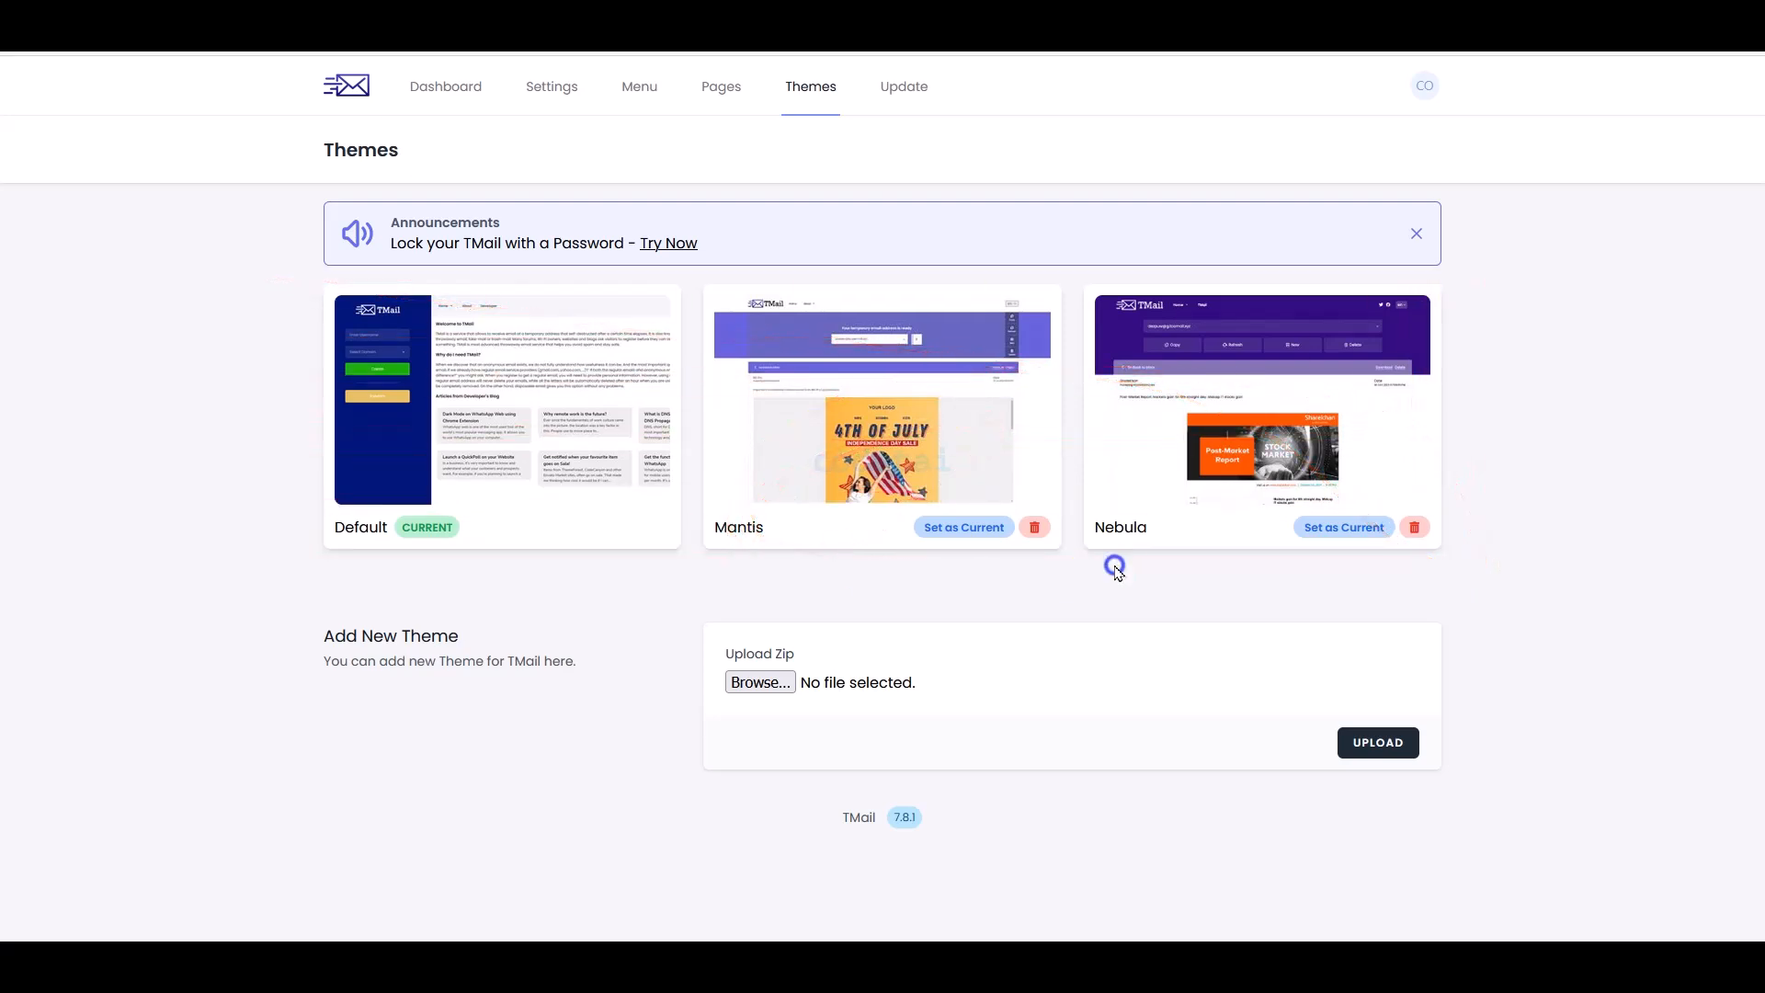
click(987, 533)
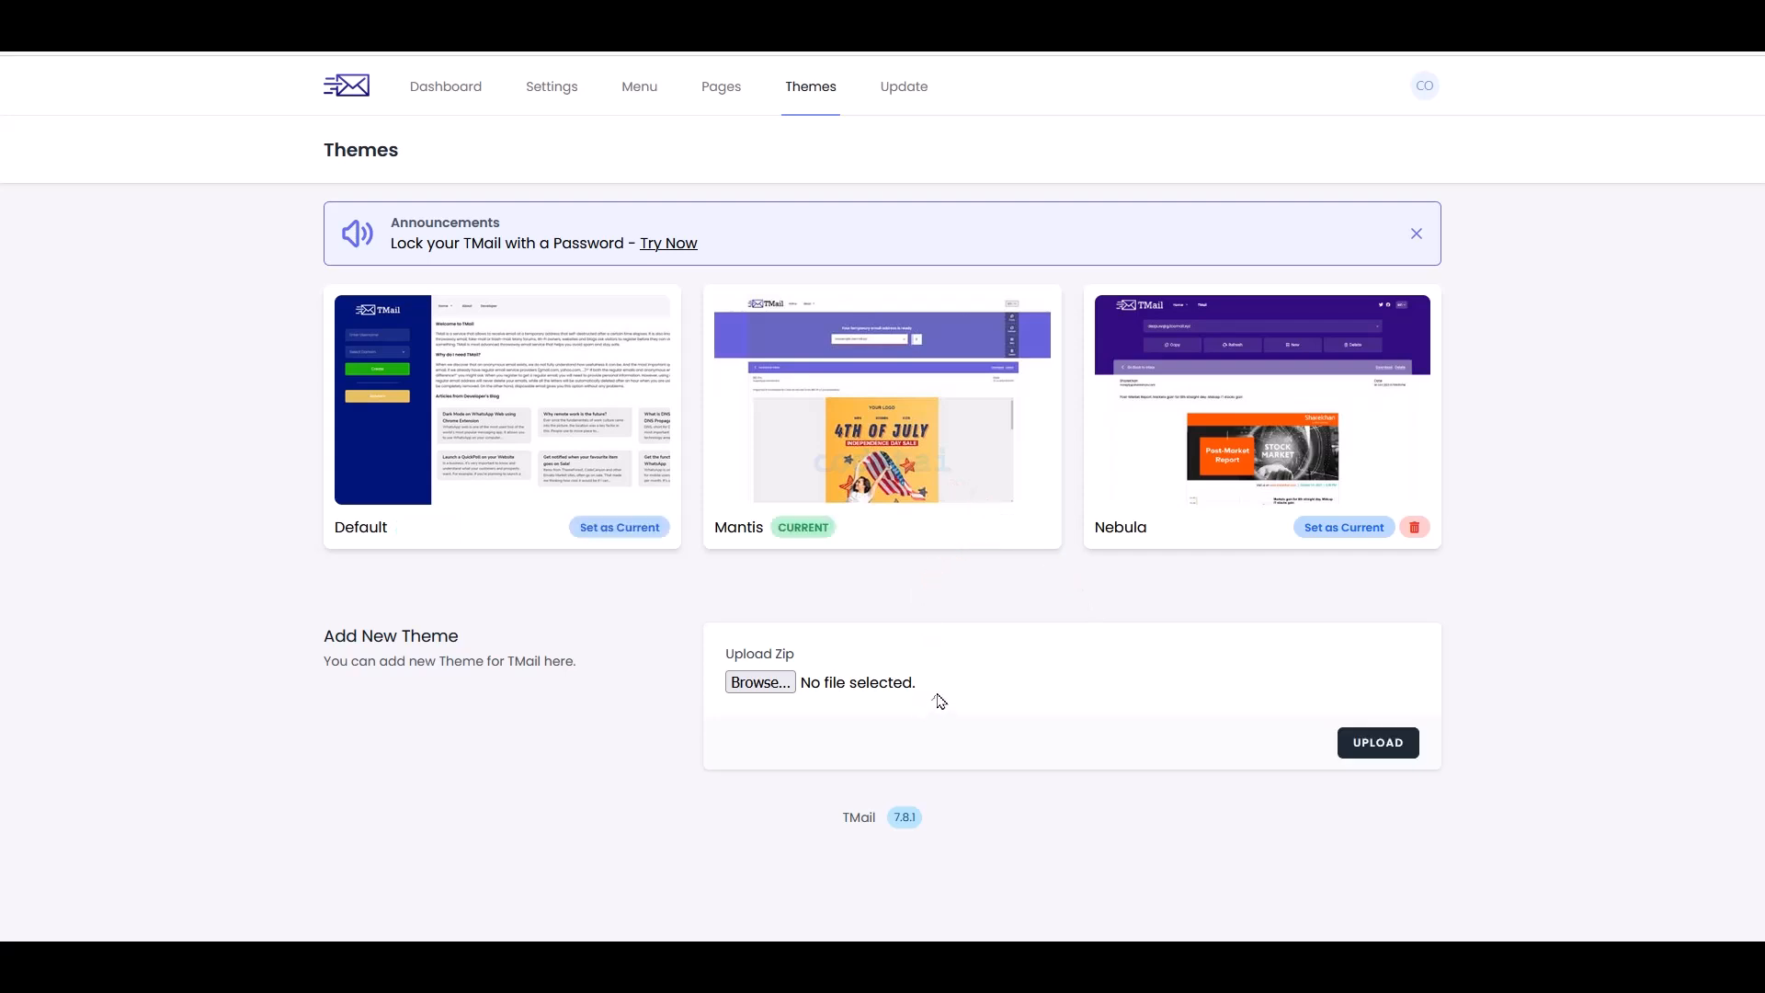
click(345, 86)
click(544, 92)
- Set logo.png as the site logo and favicon.png as the favicon
scroll(1247, 605, down, 2)
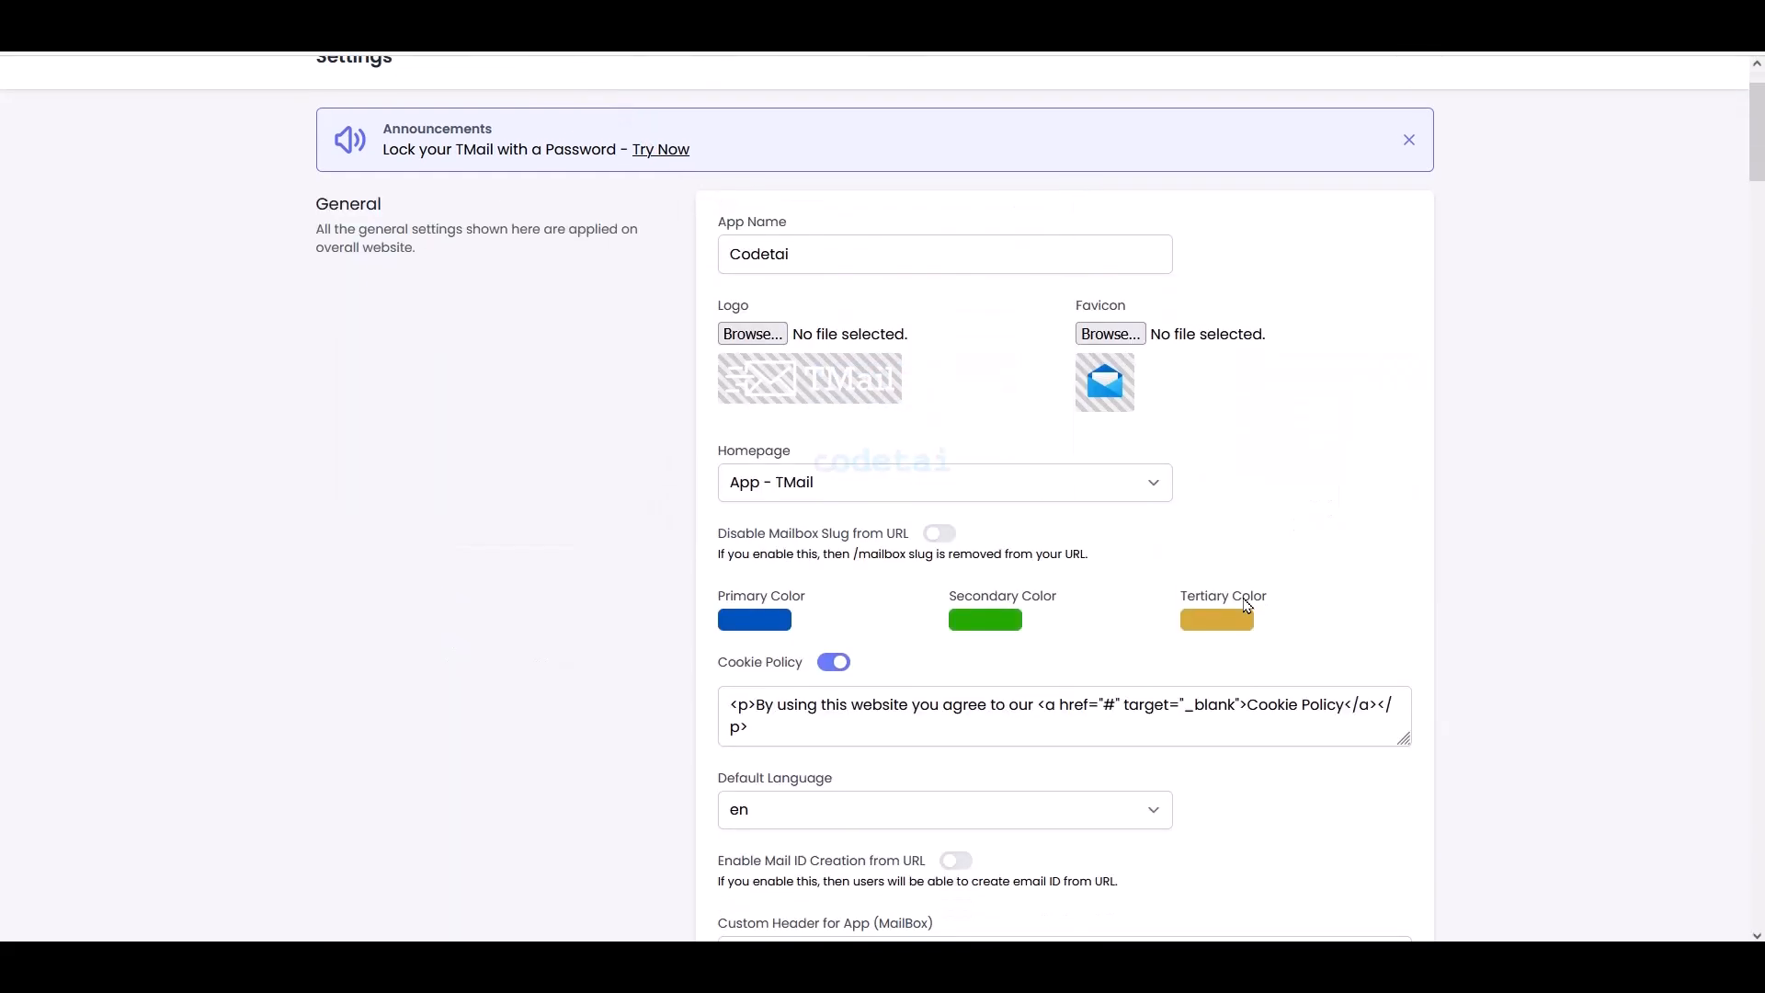
click(750, 333)
click(314, 170)
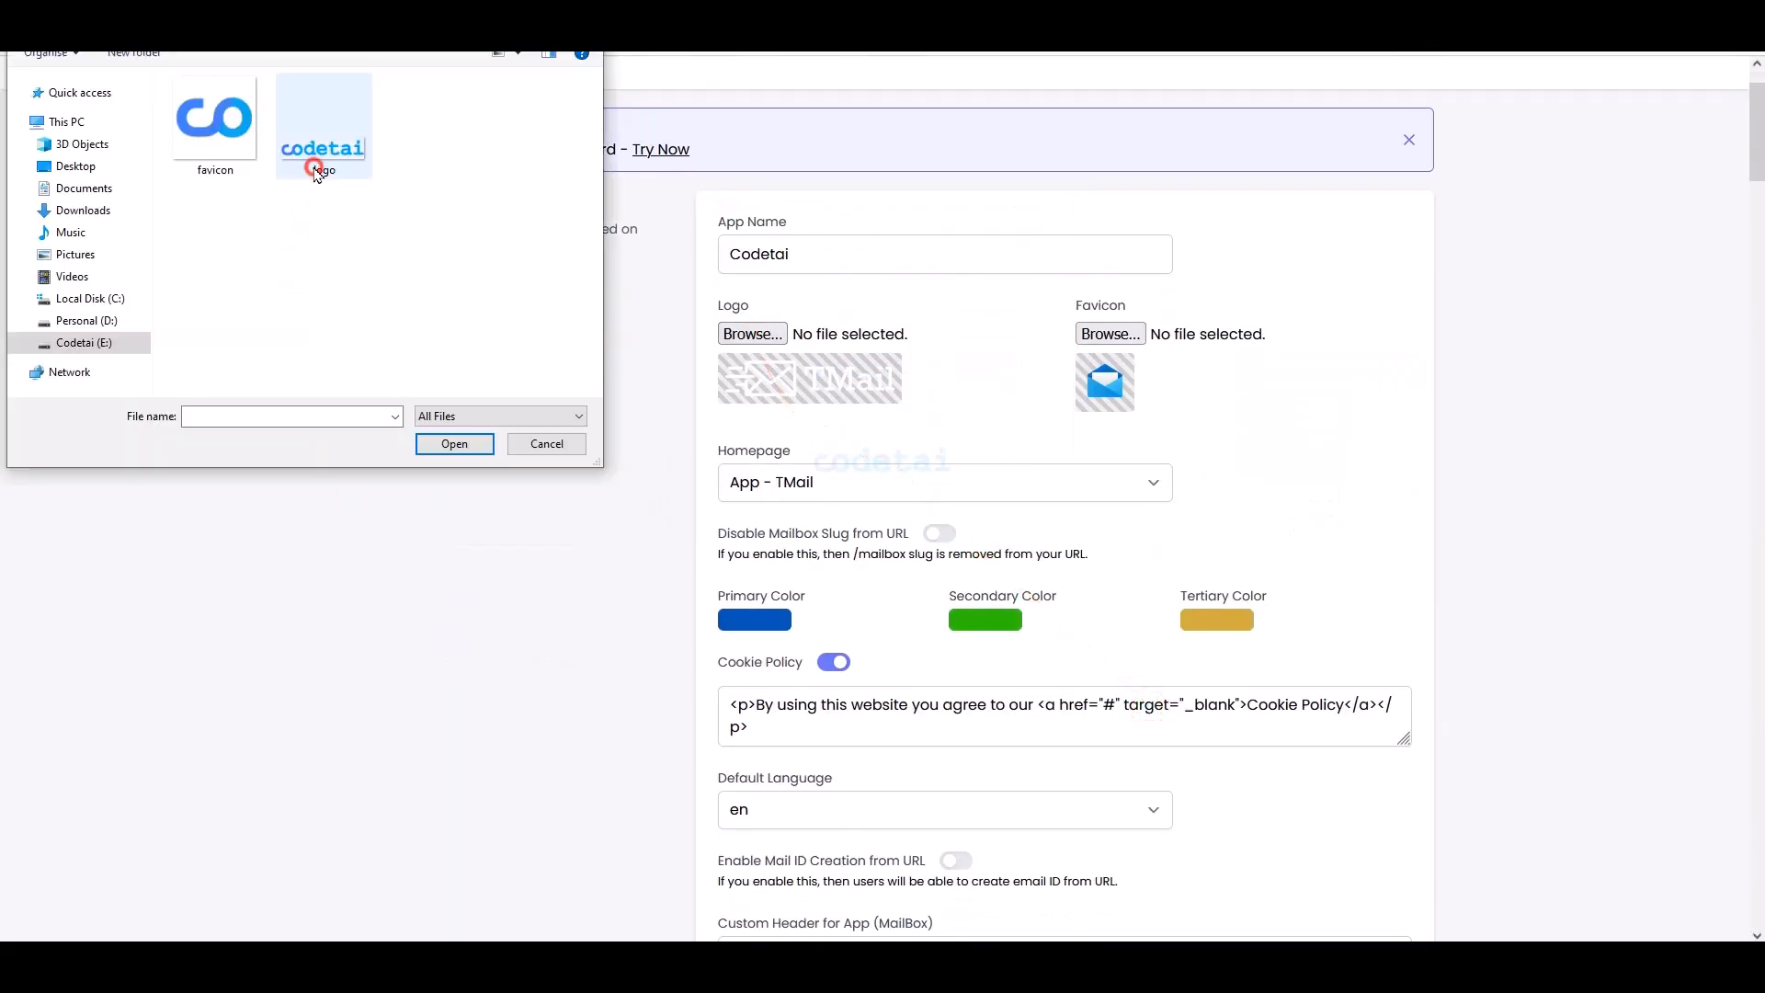
double_click(314, 169)
click(1110, 333)
click(220, 166)
click(221, 165)
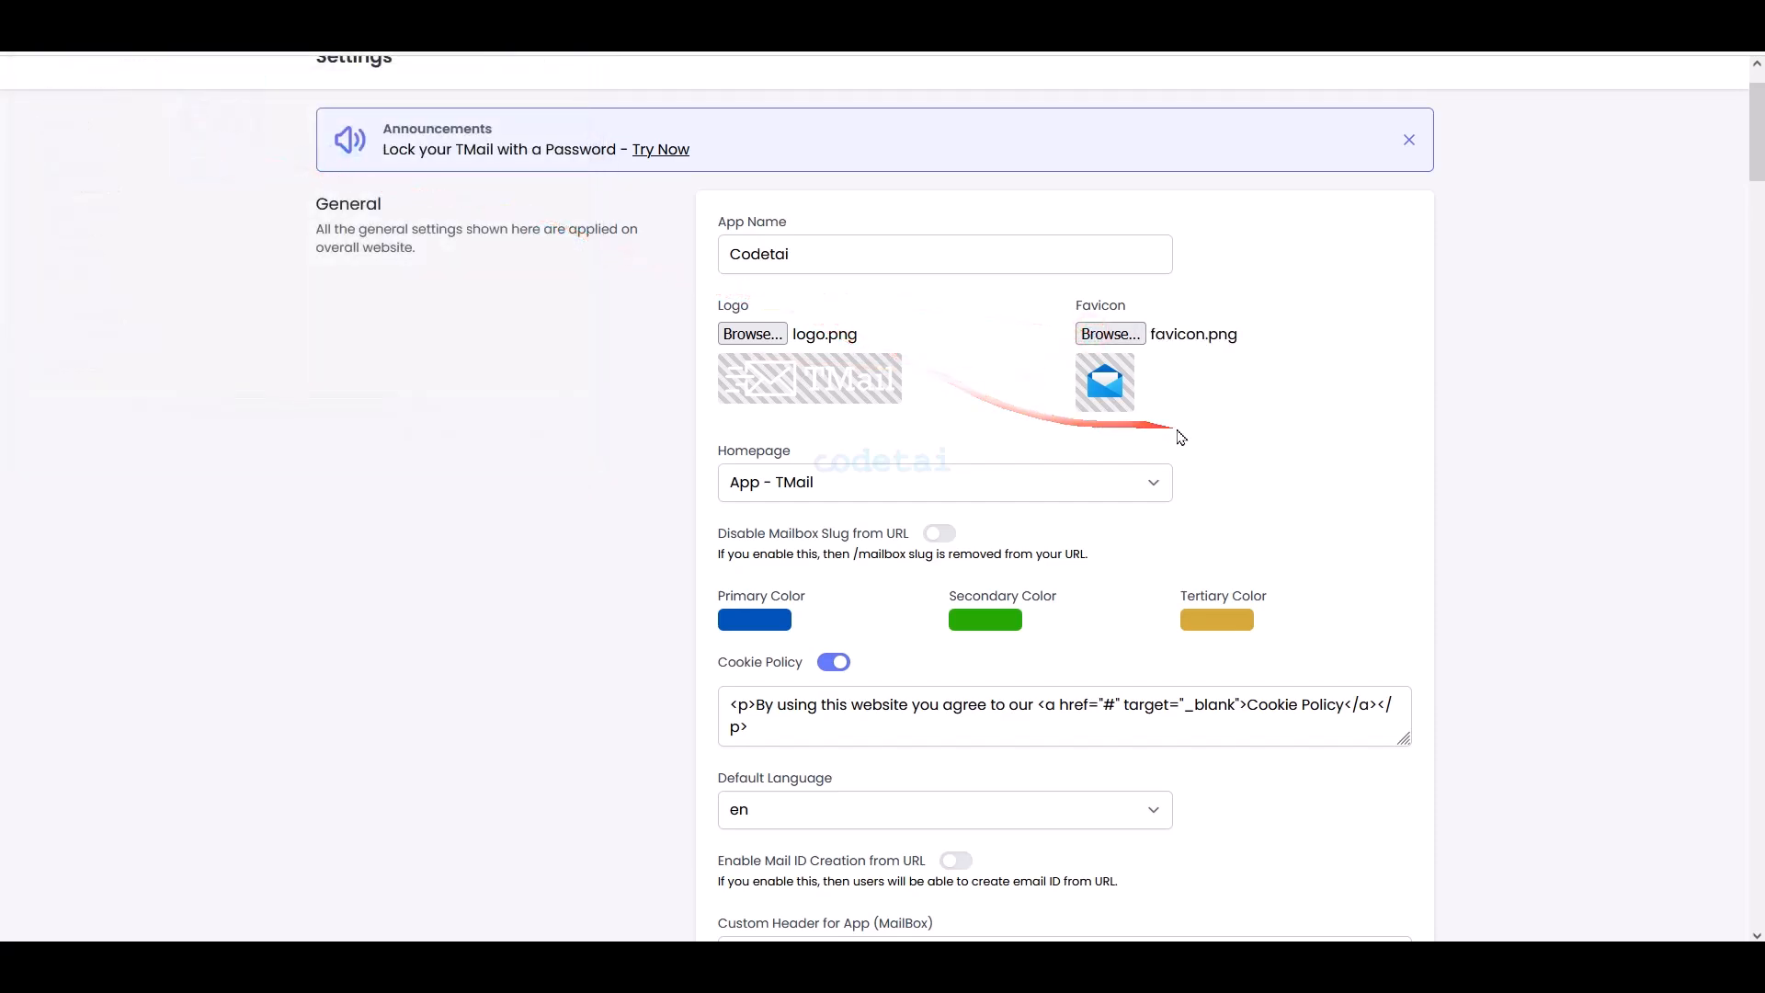
- Recolour the primary, secondary and tertiary colours to teal, green and orange
scroll(1181, 436, down, 2)
click(763, 526)
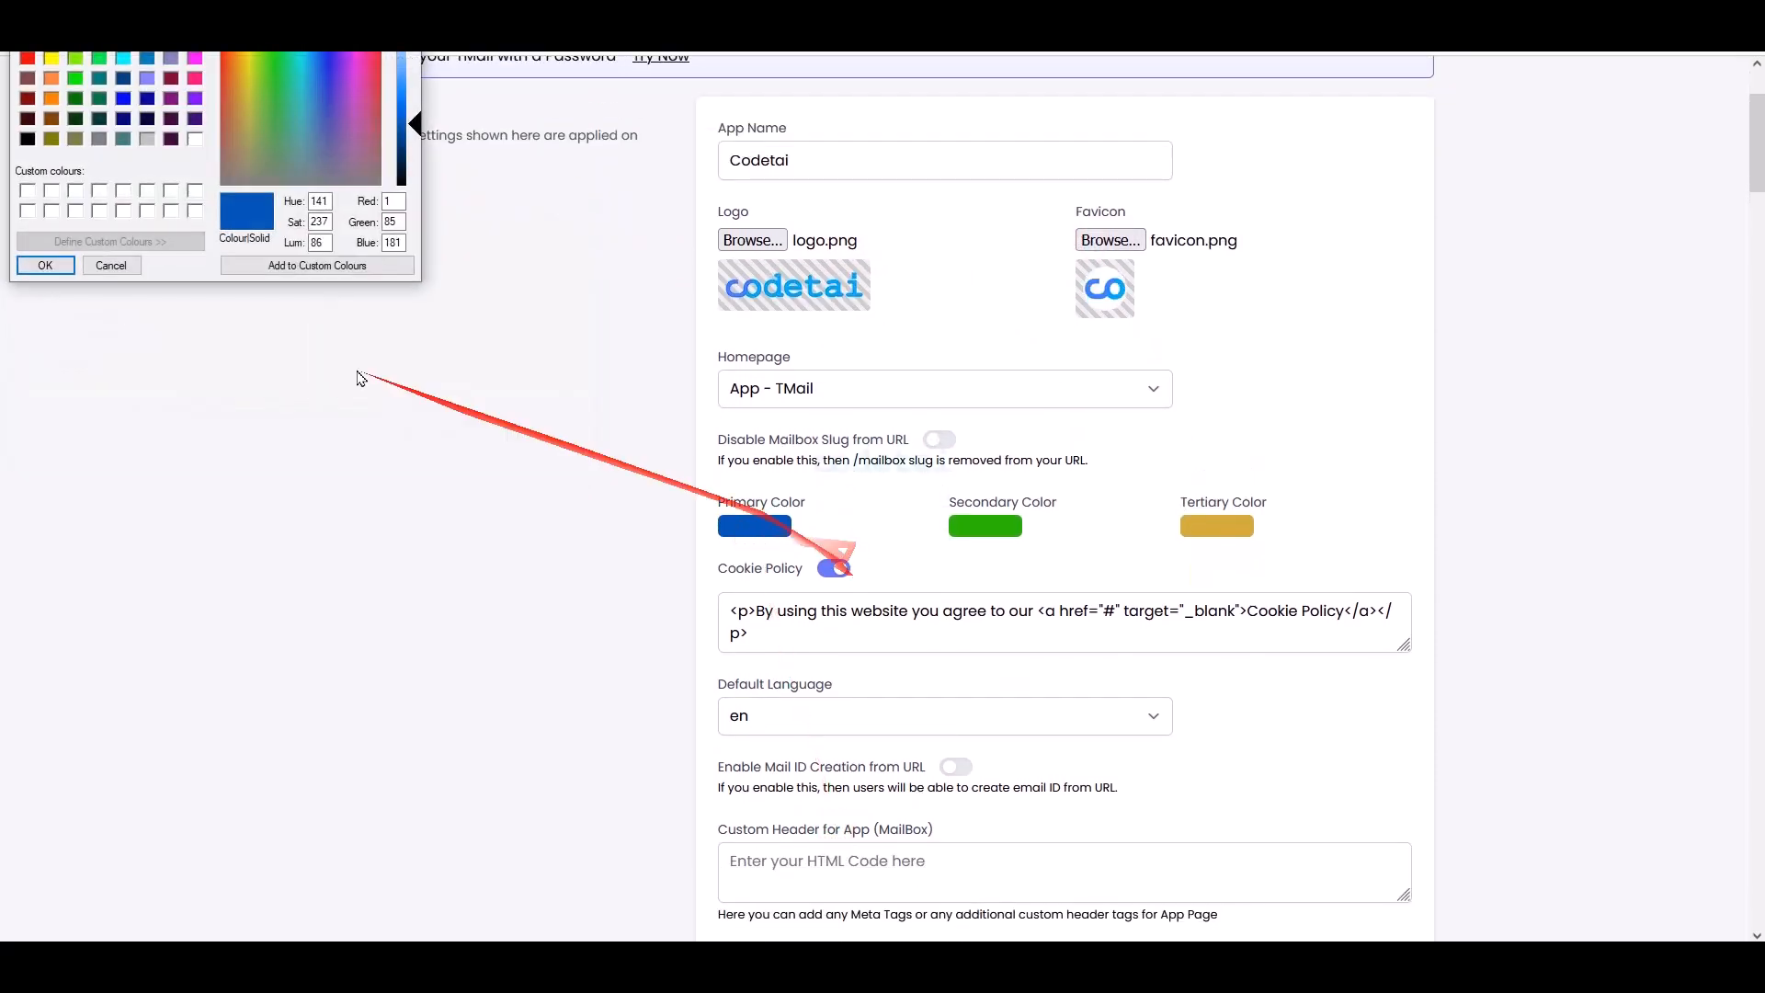
drag(322, 42, 301, 40)
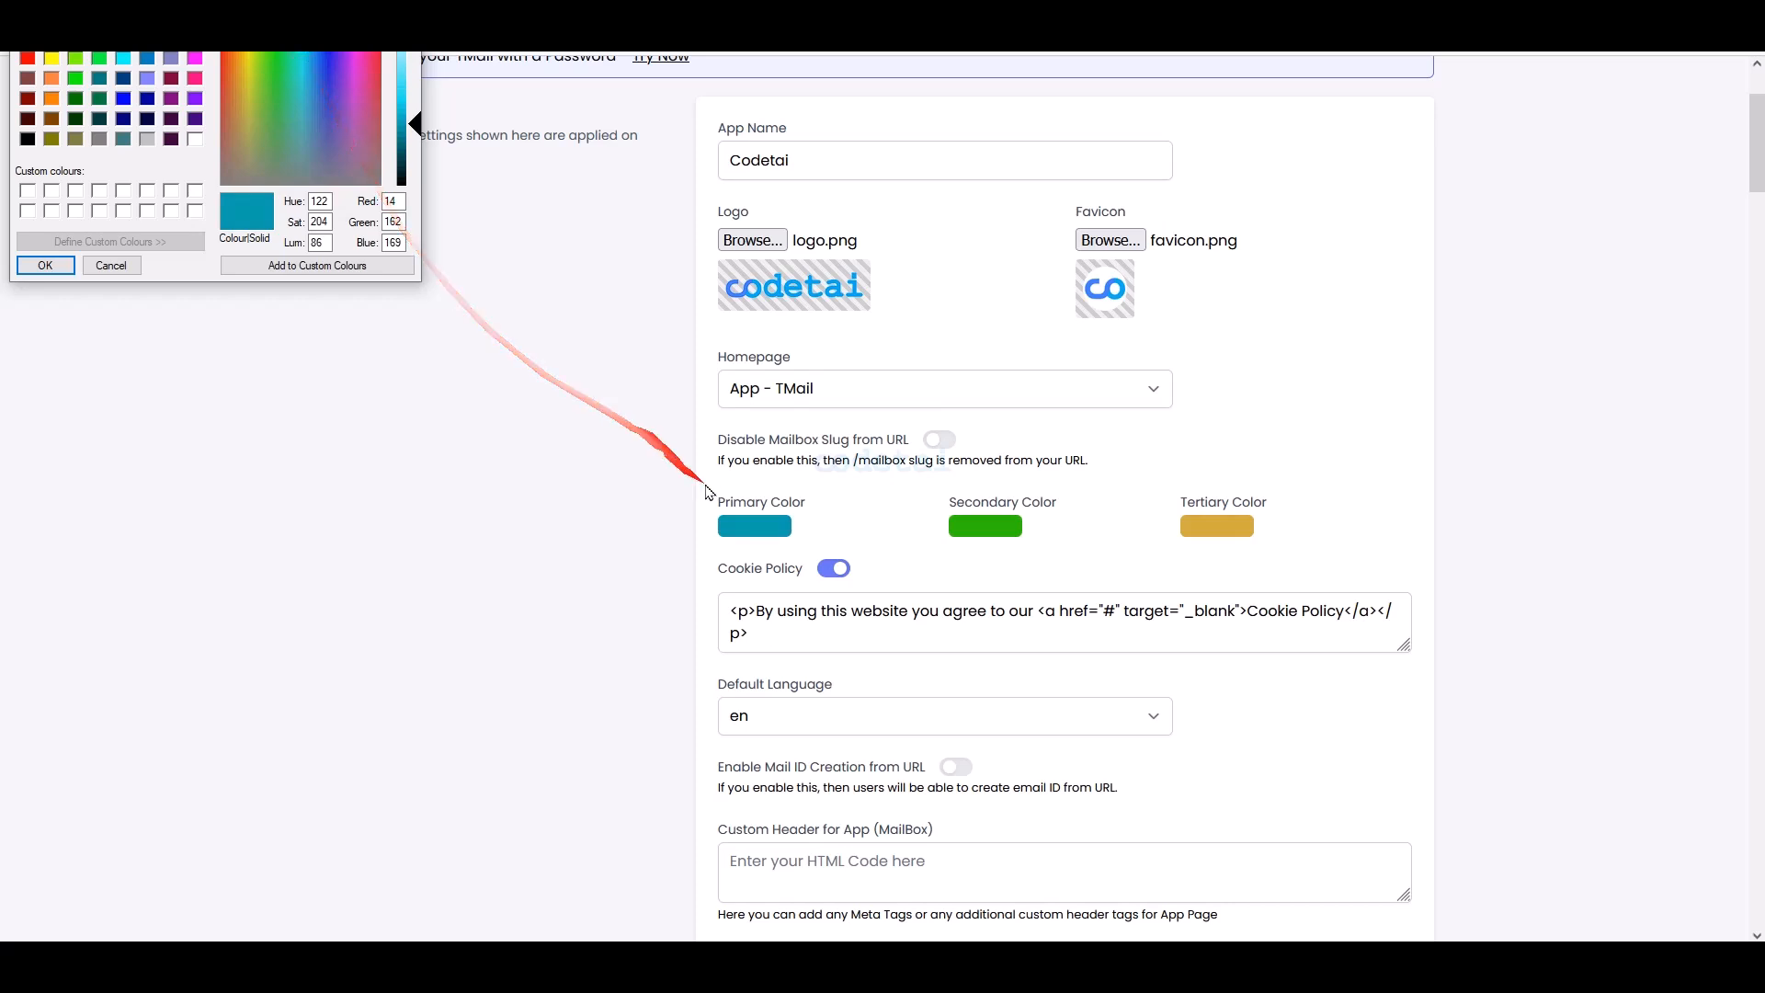
click(45, 264)
click(986, 526)
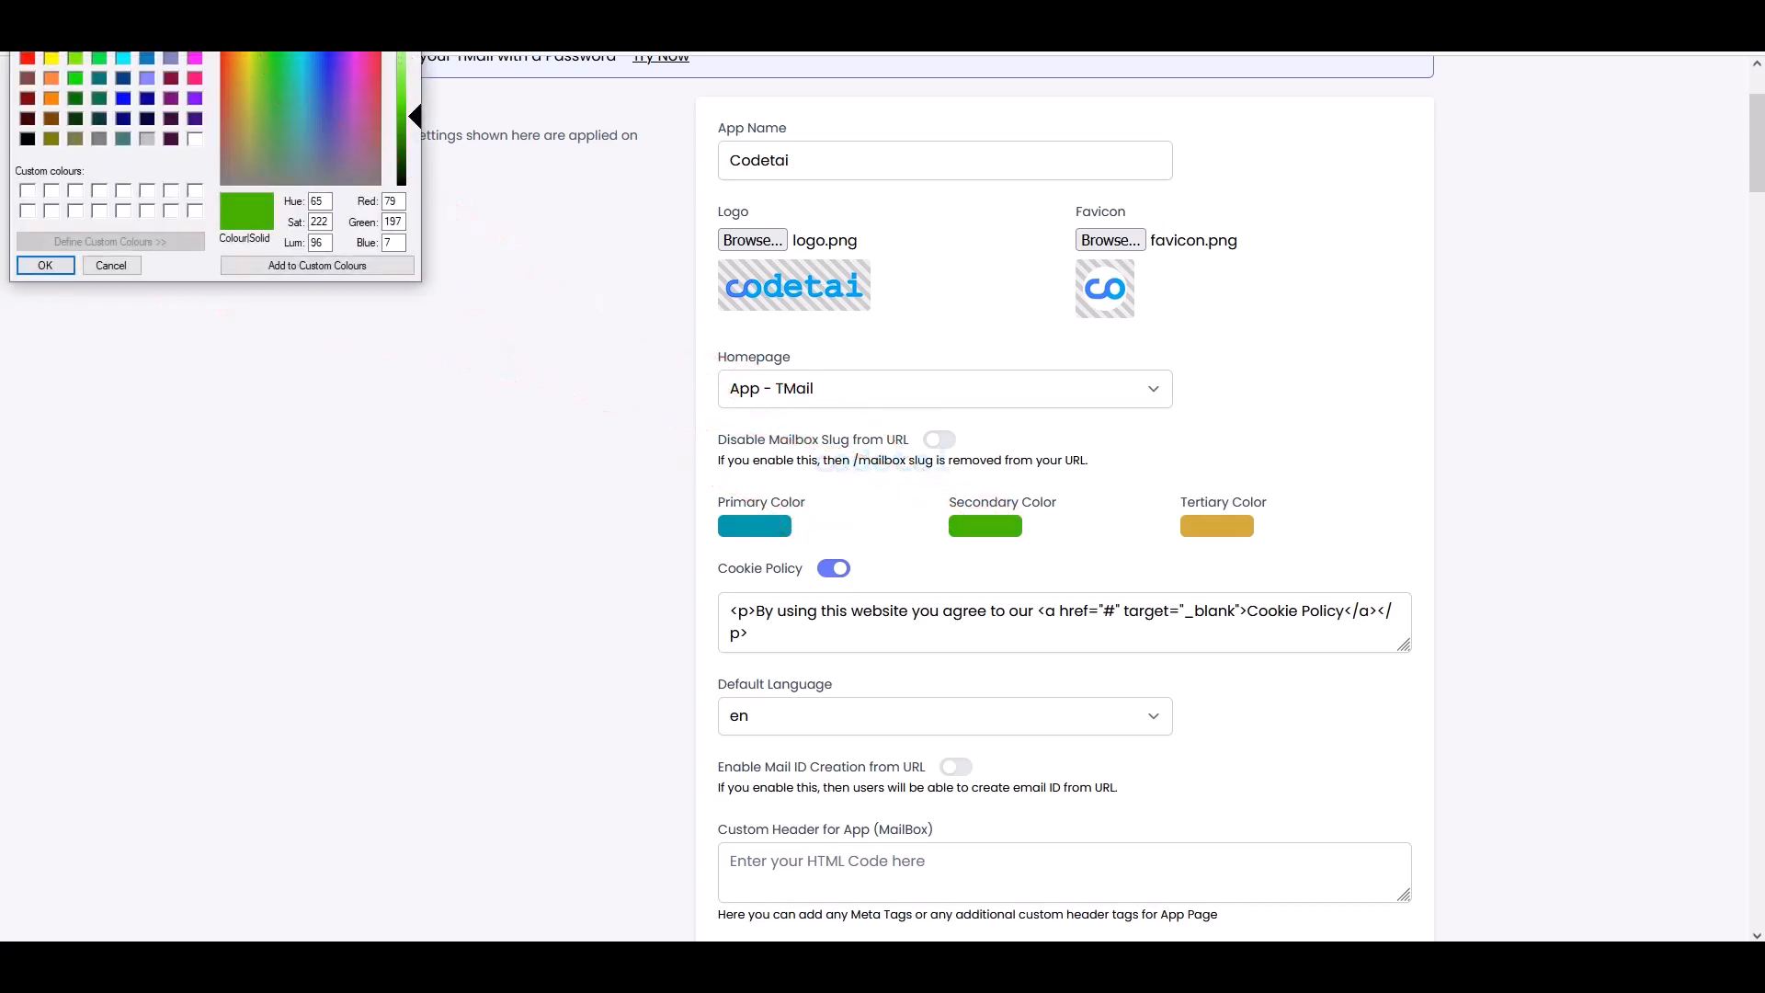
click(46, 264)
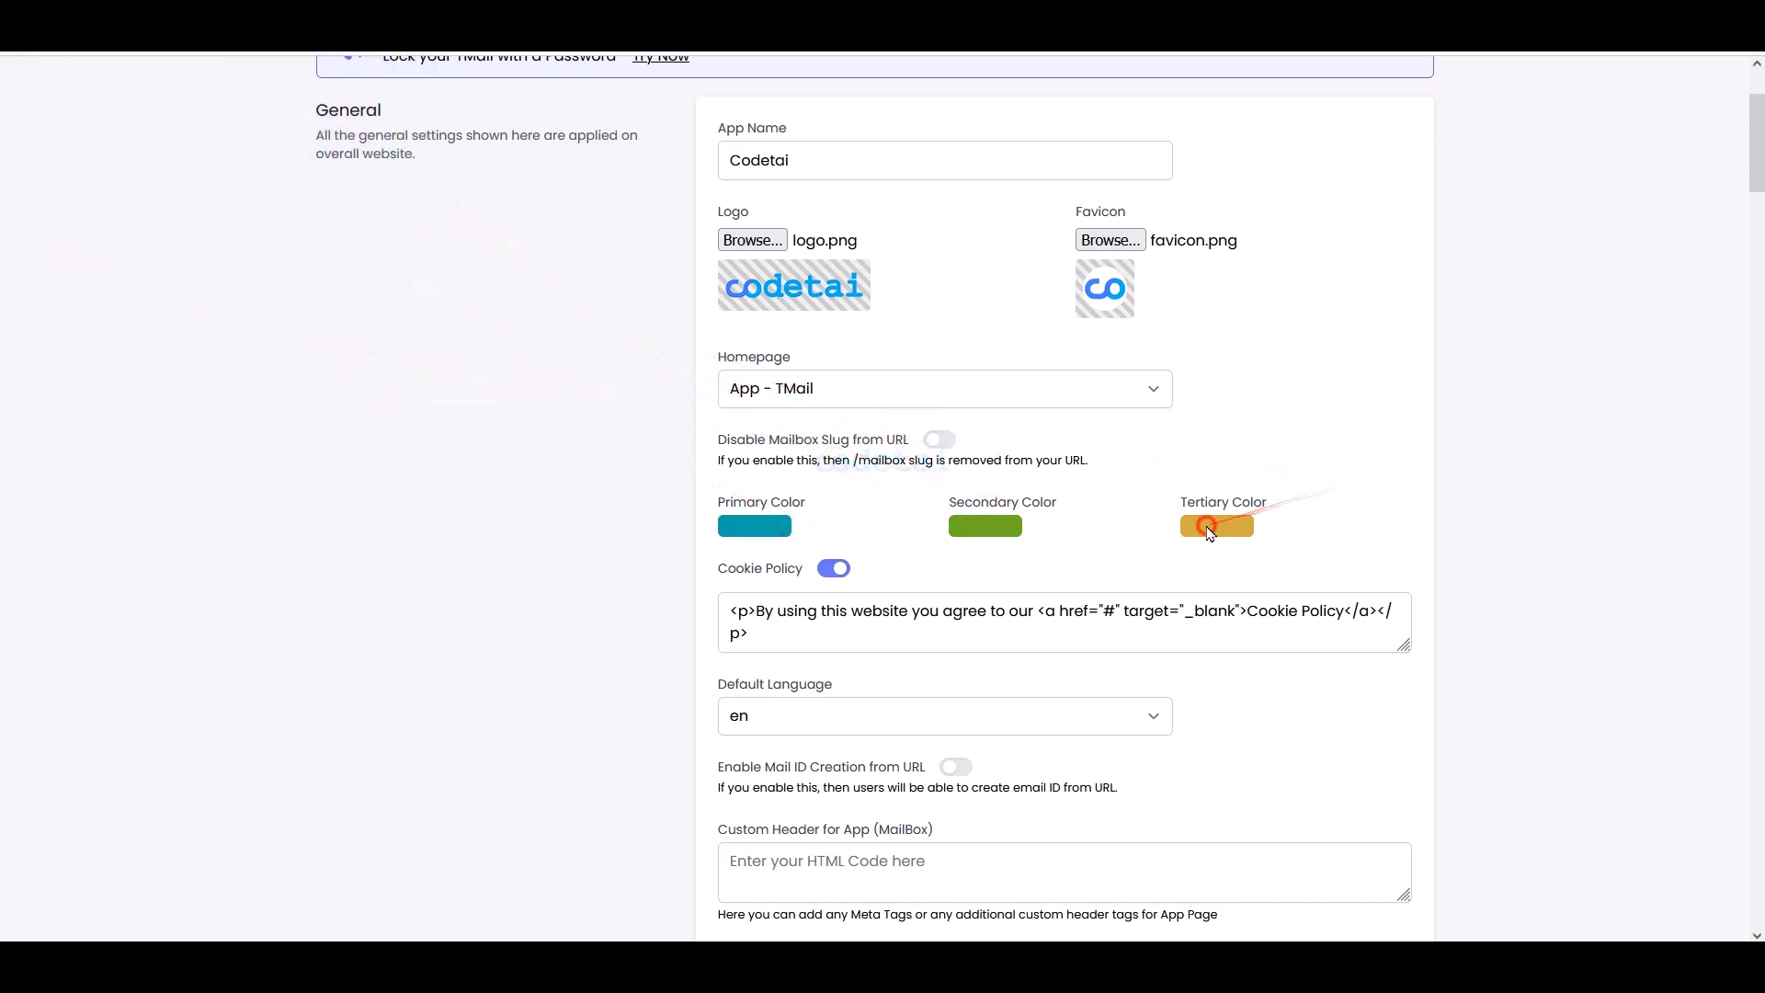
click(1232, 526)
drag(246, 81, 235, 81)
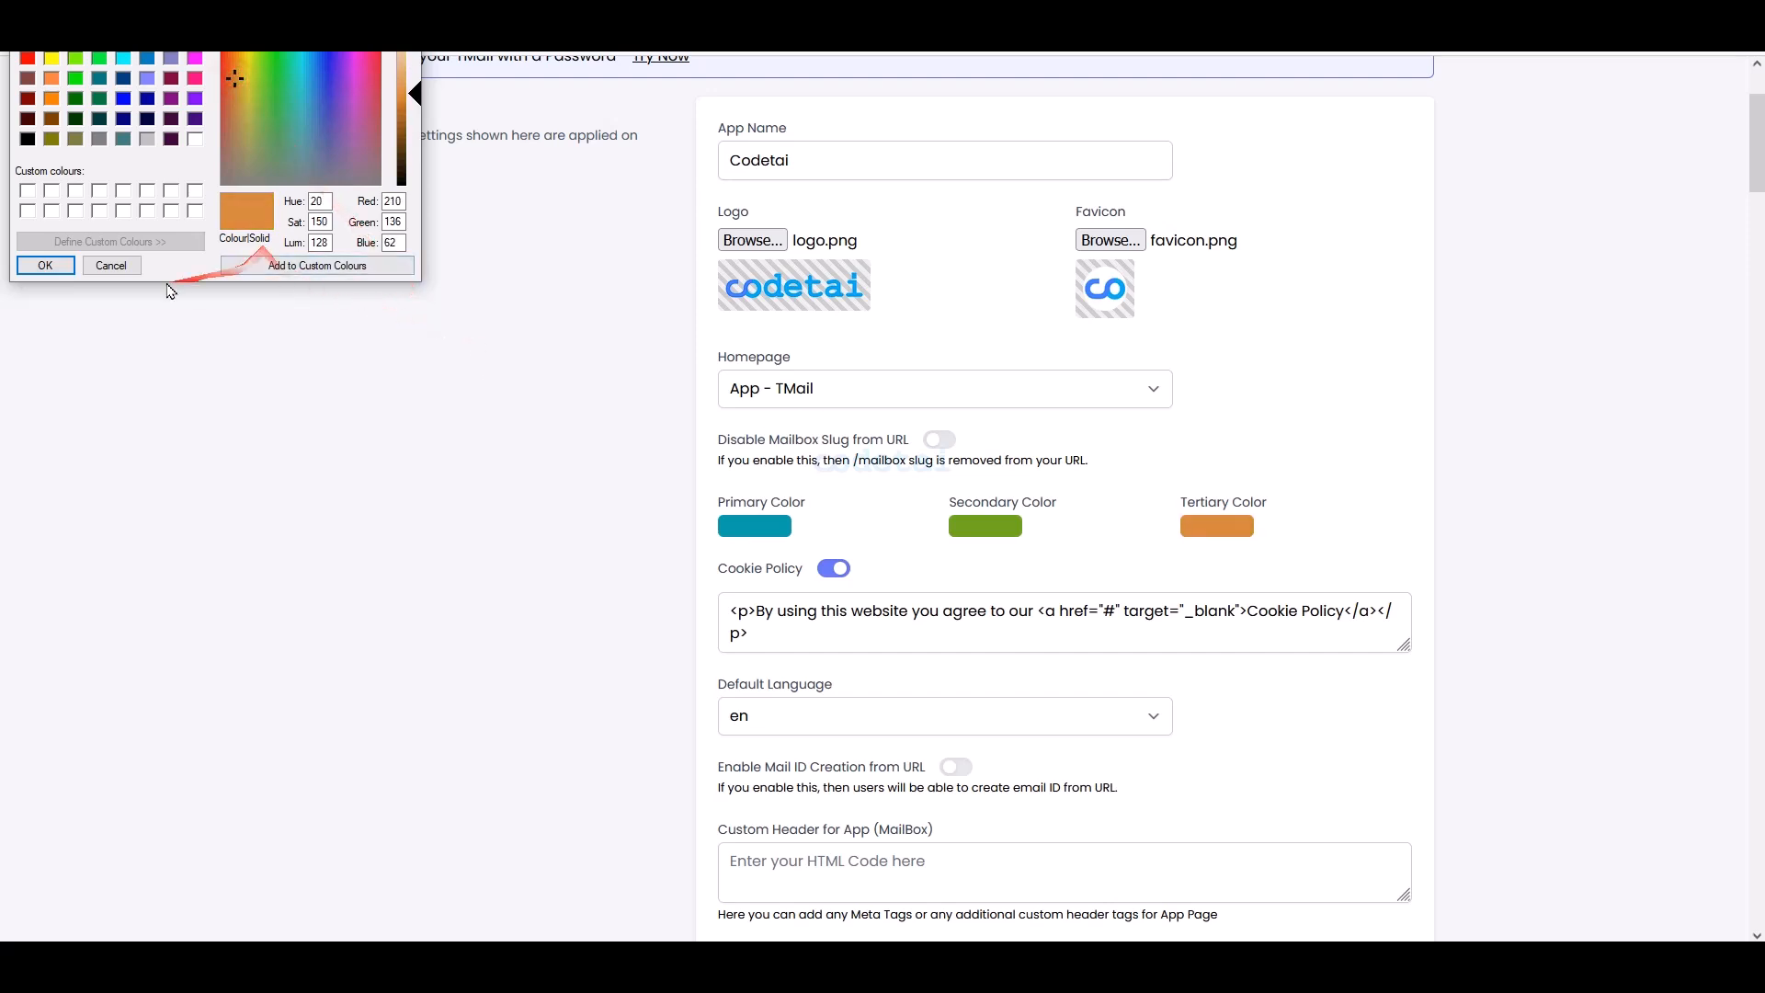
click(45, 265)
scroll(1067, 660, down, 1)
scroll(1069, 661, down, 4)
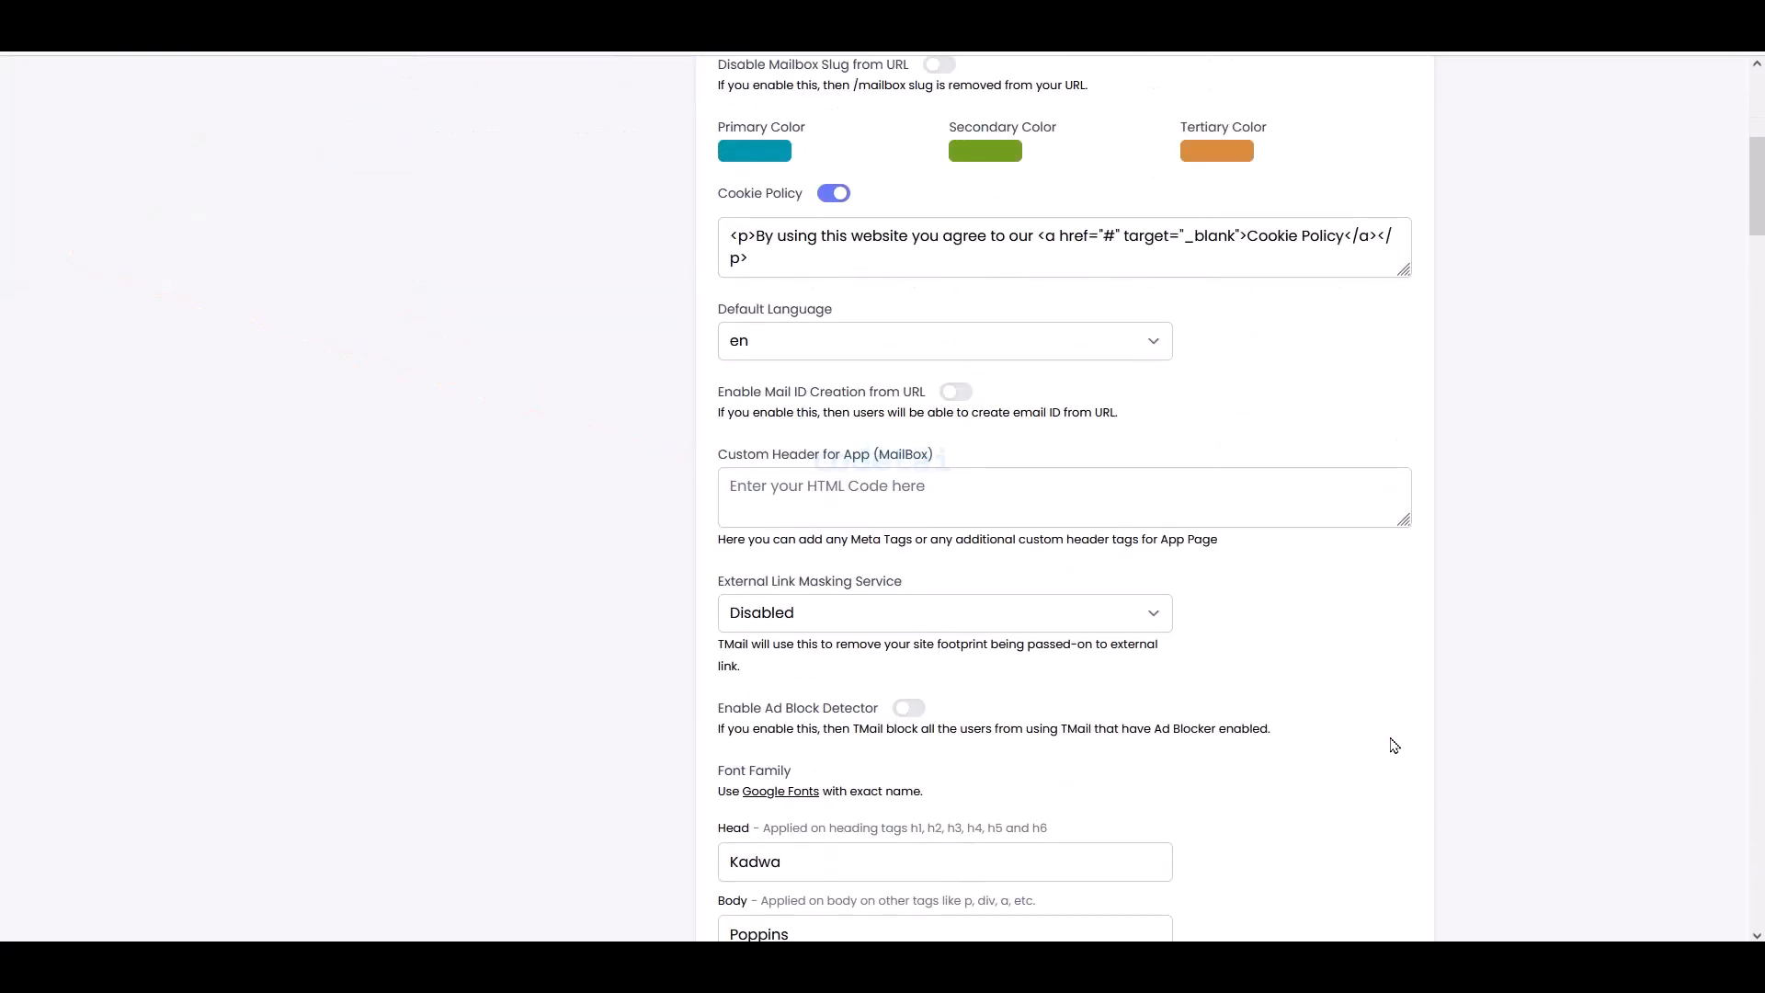
- Scroll through the Font Family, Engine, IMAP Configuration and Mail Setup settings to review them
scroll(1391, 745, down, 1)
mouse_move(1021, 247)
mouse_down()
mouse_move(1379, 693)
mouse_move(1413, 870)
mouse_up()
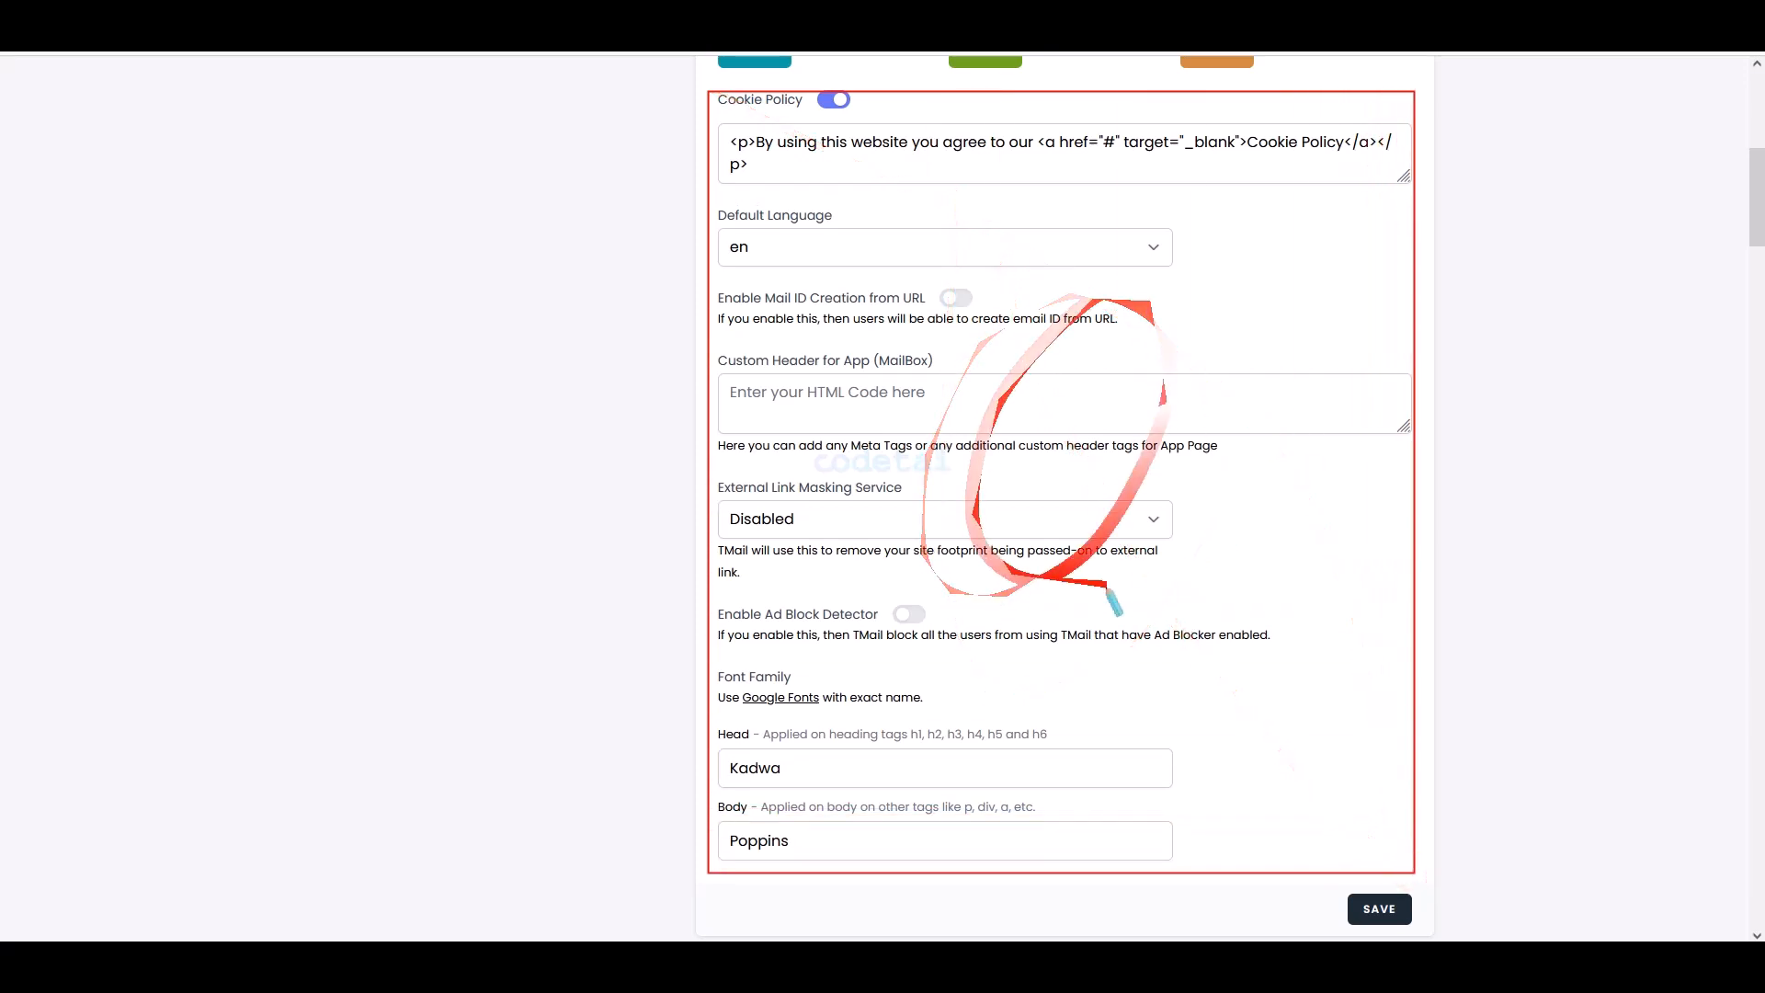
key(Escape)
scroll(1146, 705, down, 4)
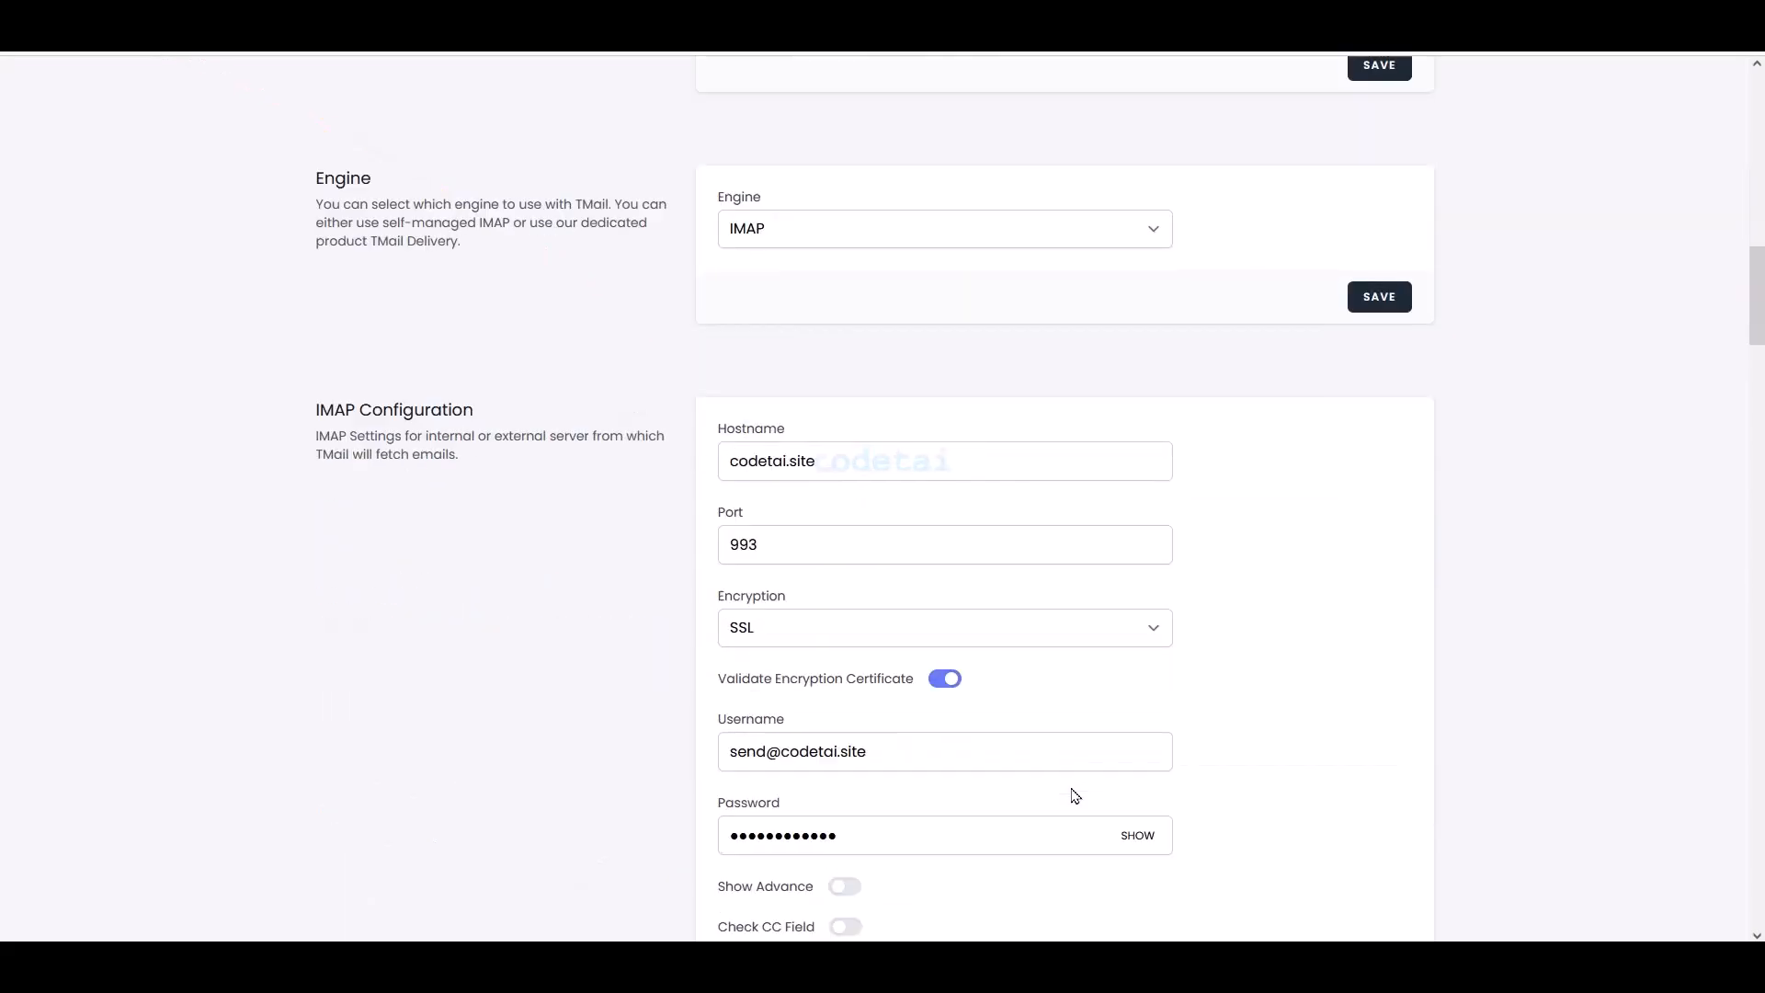
scroll(1072, 791, down, 12)
scroll(1038, 790, down, 2)
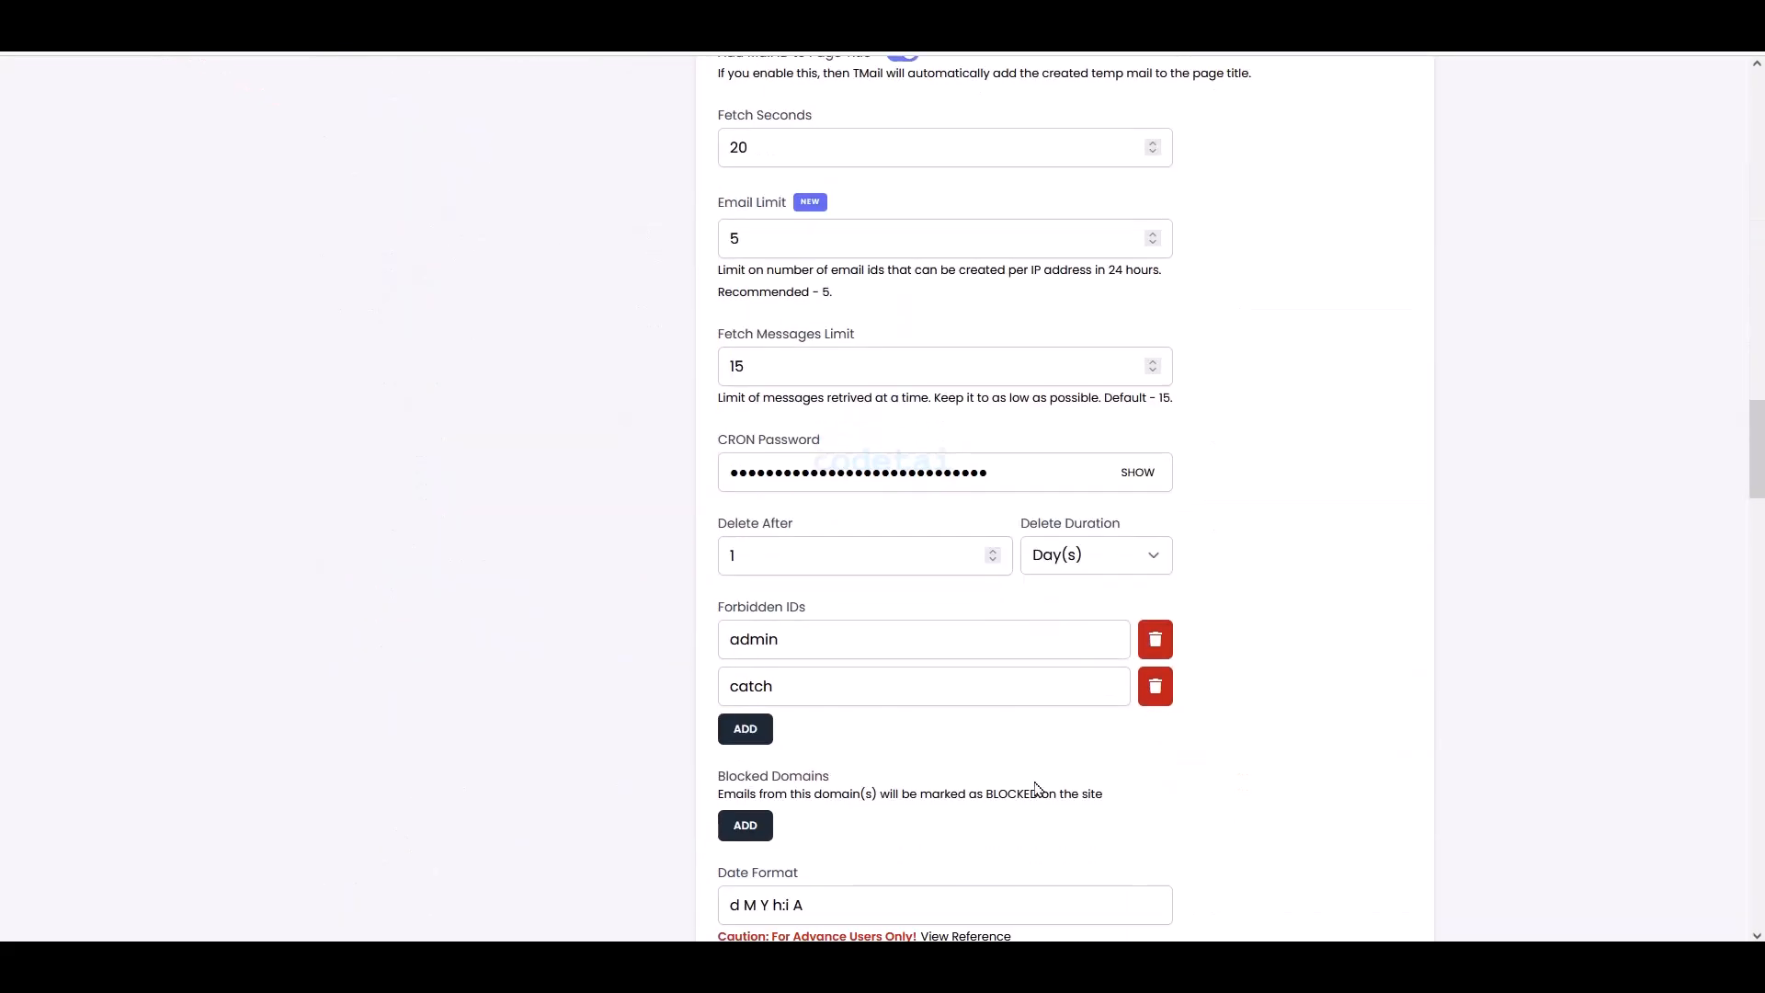
scroll(1036, 790, up, 1)
drag(951, 510, 761, 273)
mouse_move(712, 196)
mouse_down()
mouse_move(1166, 488)
mouse_move(1254, 713)
mouse_move(1260, 800)
mouse_move(1279, 684)
mouse_up()
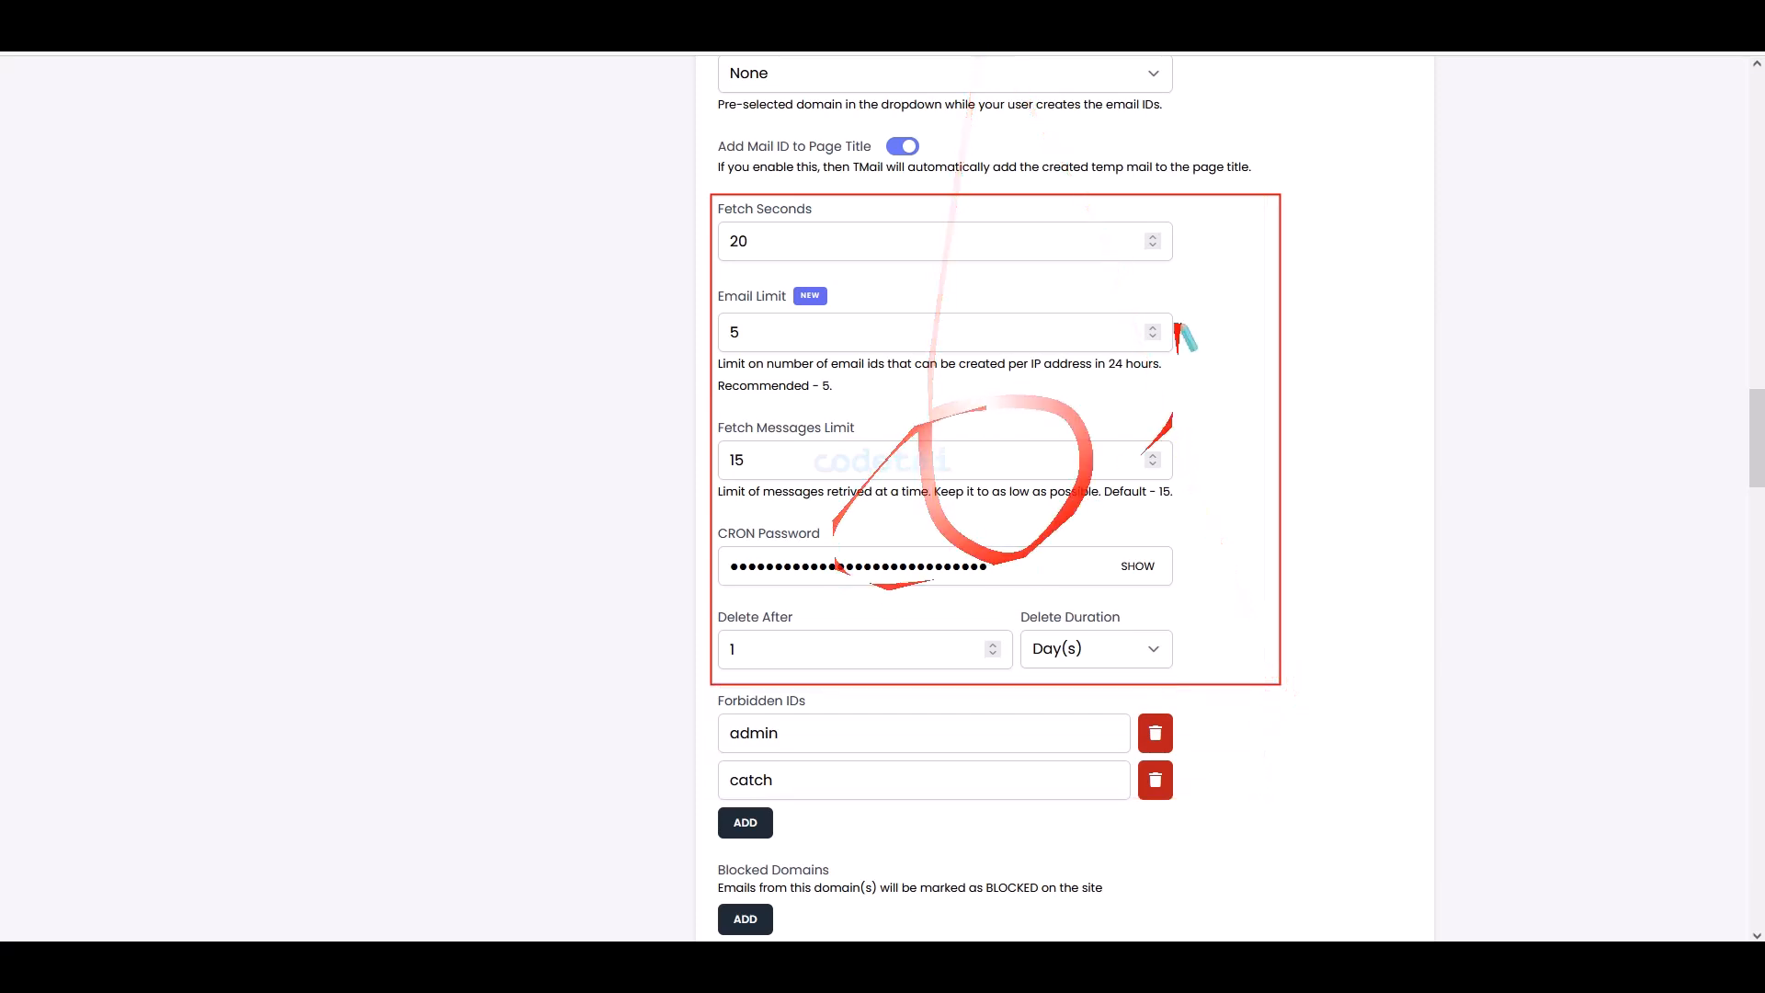
scroll(1005, 532, down, 20)
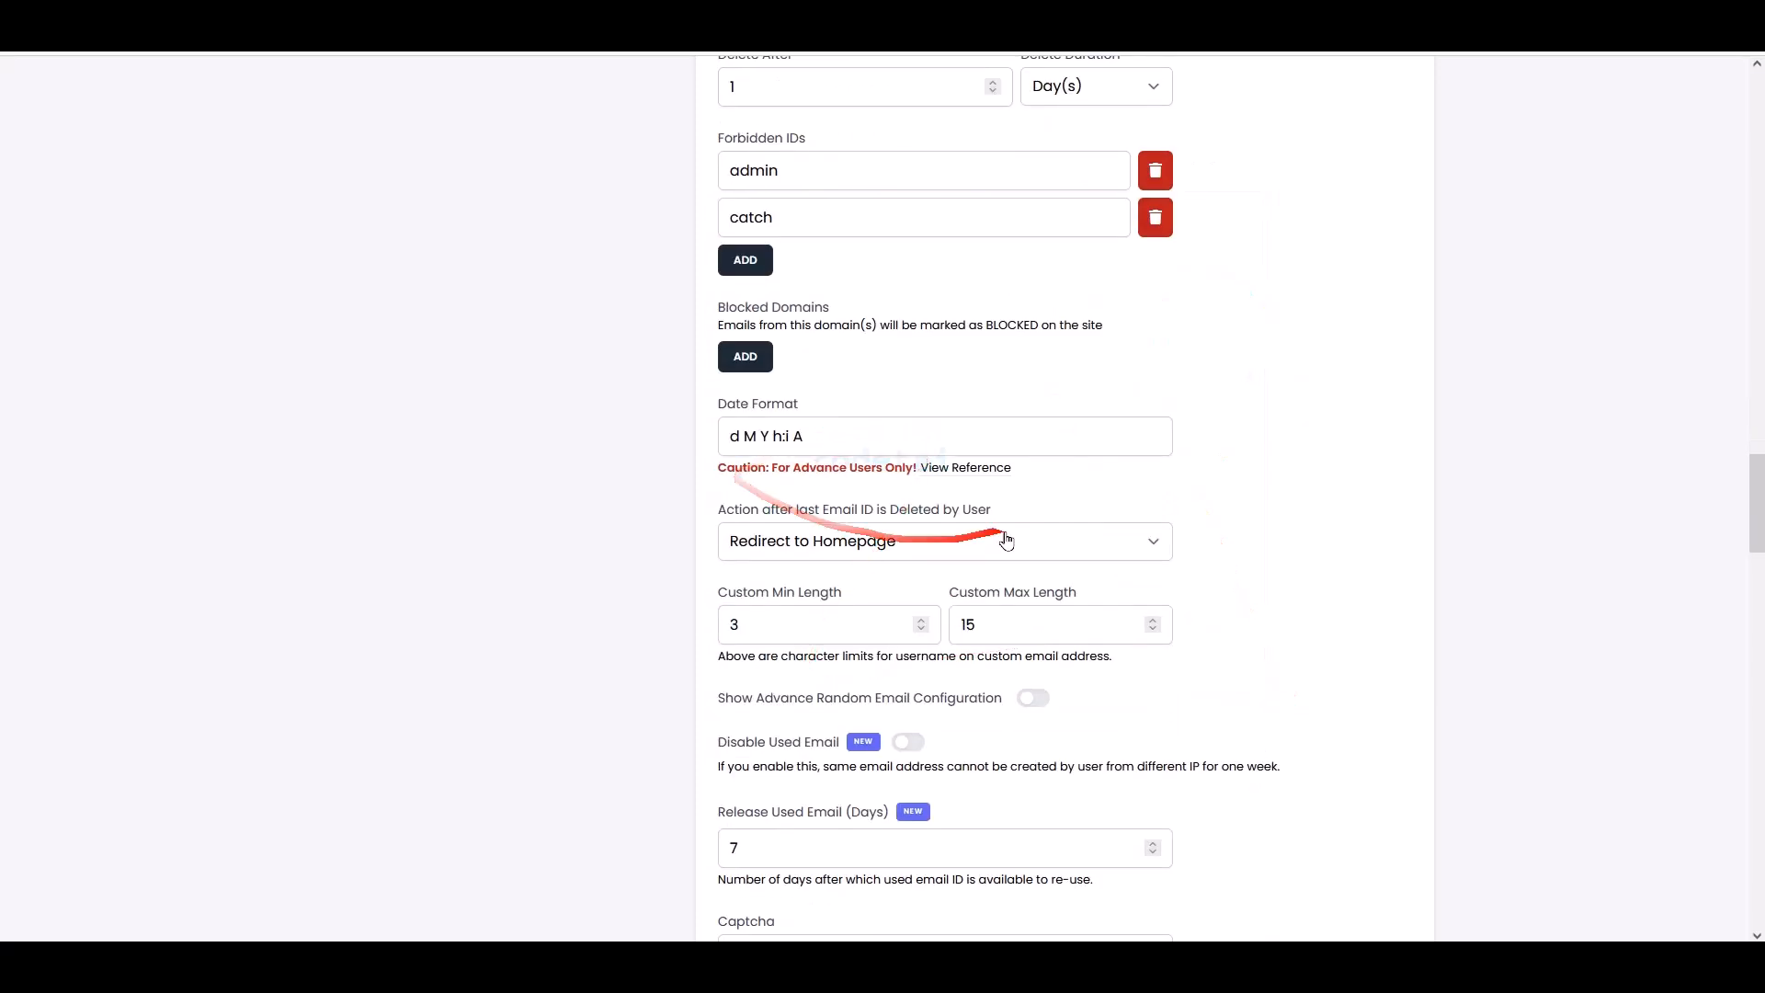
scroll(938, 741, down, 5)
scroll(938, 748, up, 7)
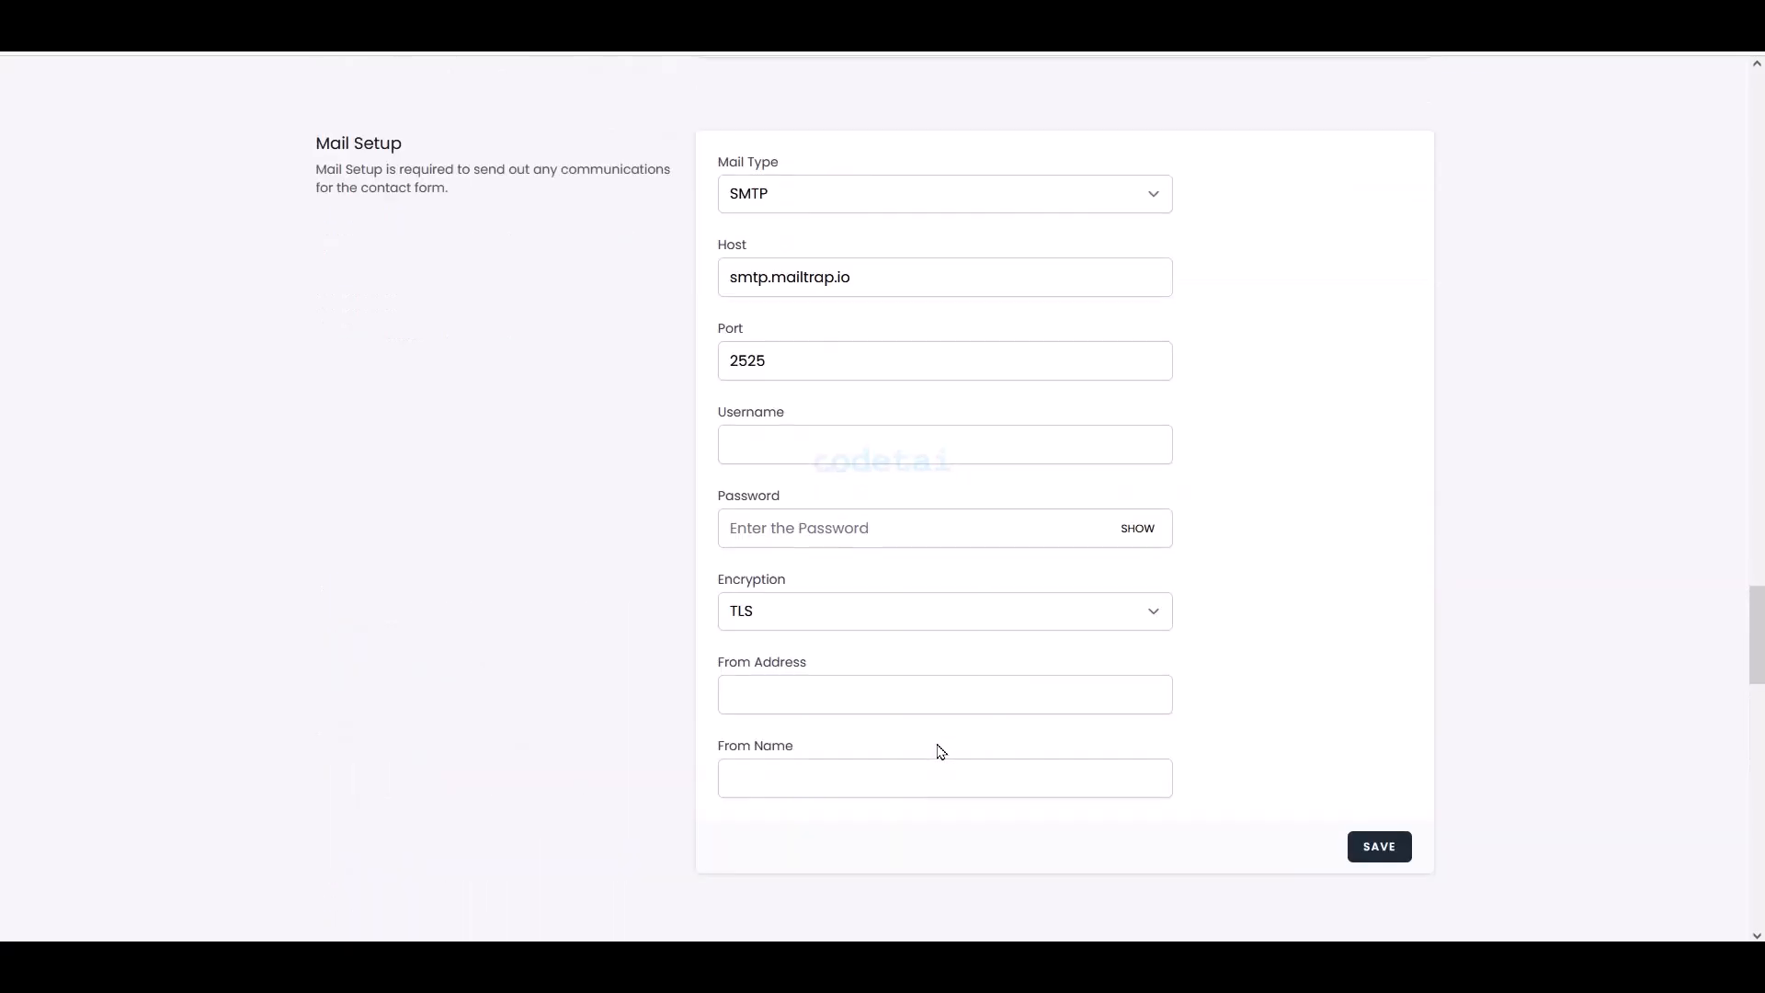
scroll(827, 460, down, 1)
mouse_move(869, 195)
mouse_down()
mouse_move(1190, 719)
mouse_move(1188, 780)
mouse_up()
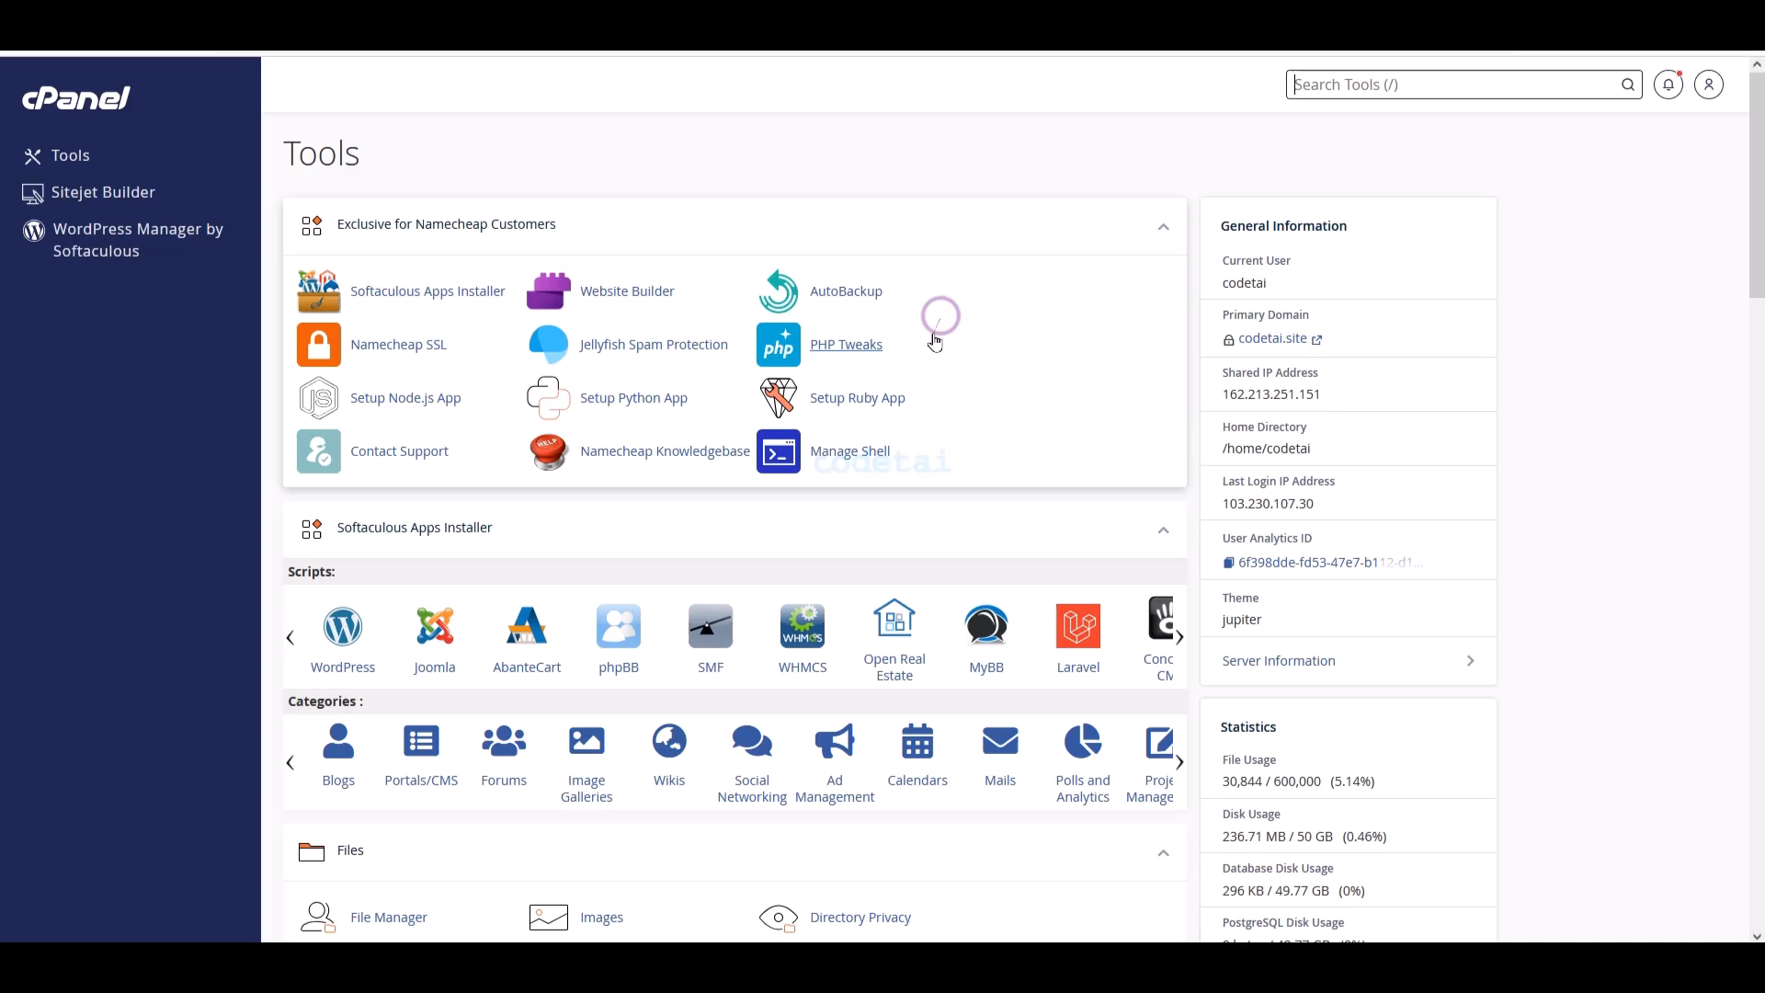
scroll(879, 451, down, 10)
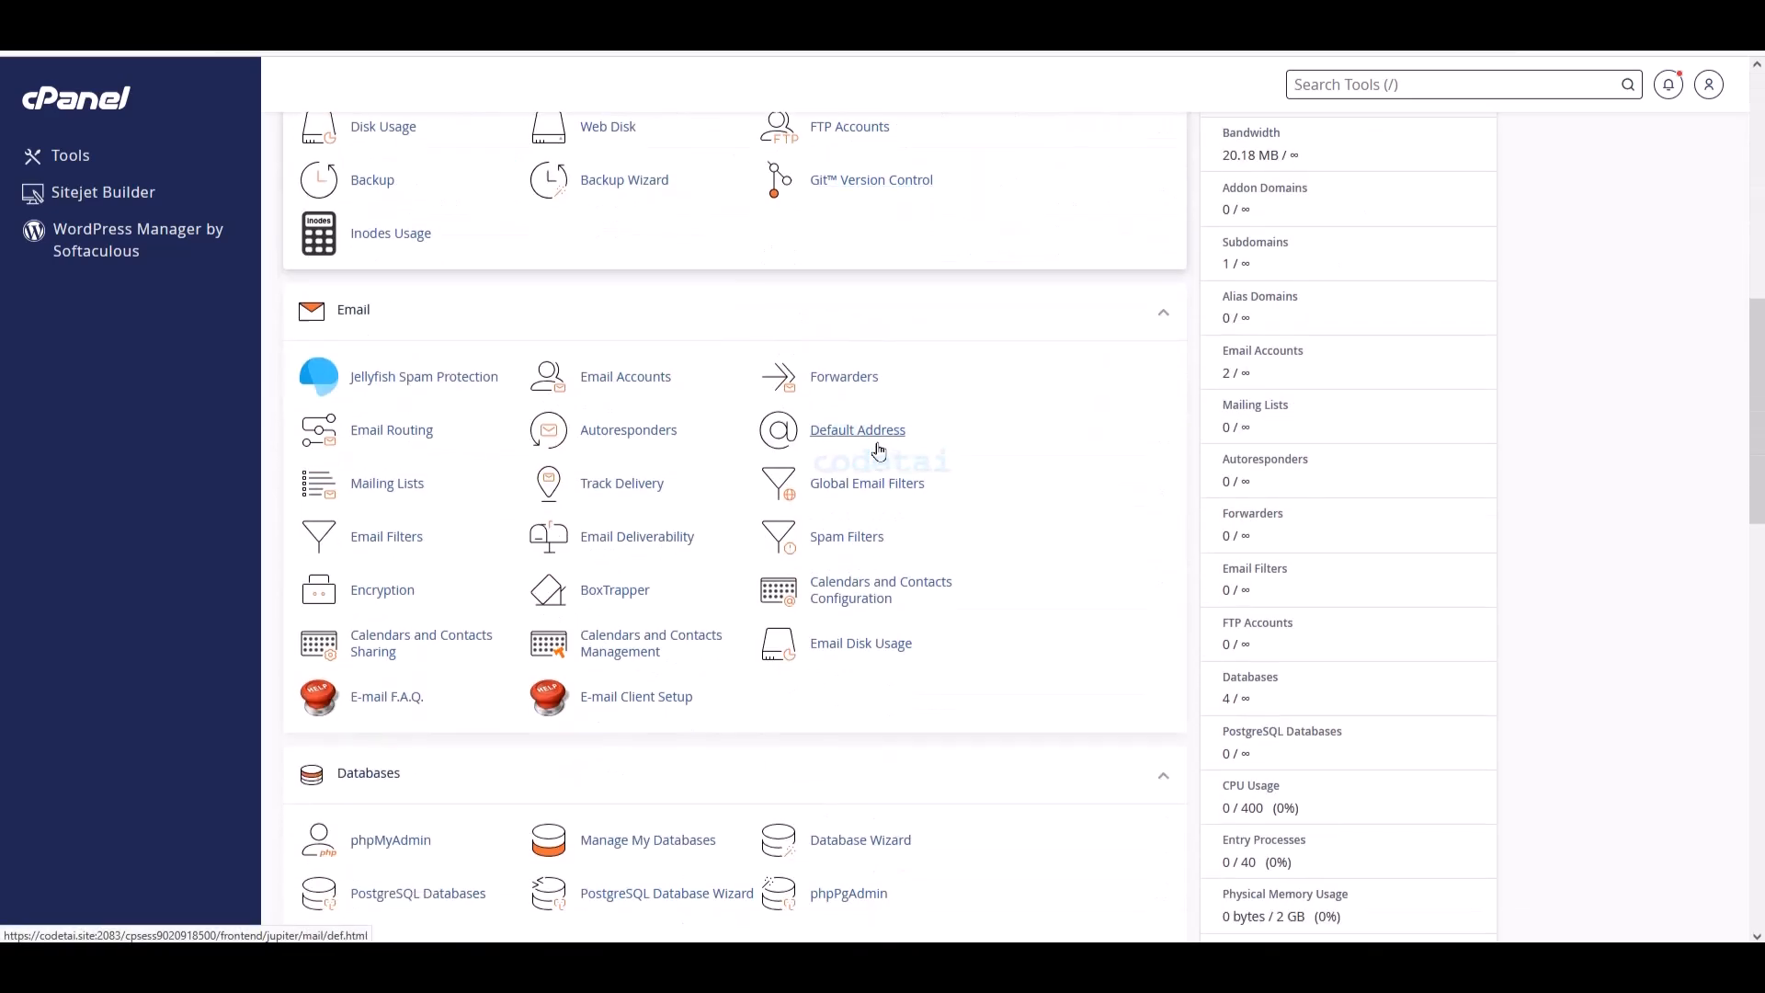
- Open Email Accounts and bring up the Create an Email Account form for codetai.site
mouse_move(280, 294)
mouse_down()
mouse_move(426, 343)
mouse_move(985, 670)
mouse_move(993, 715)
mouse_up()
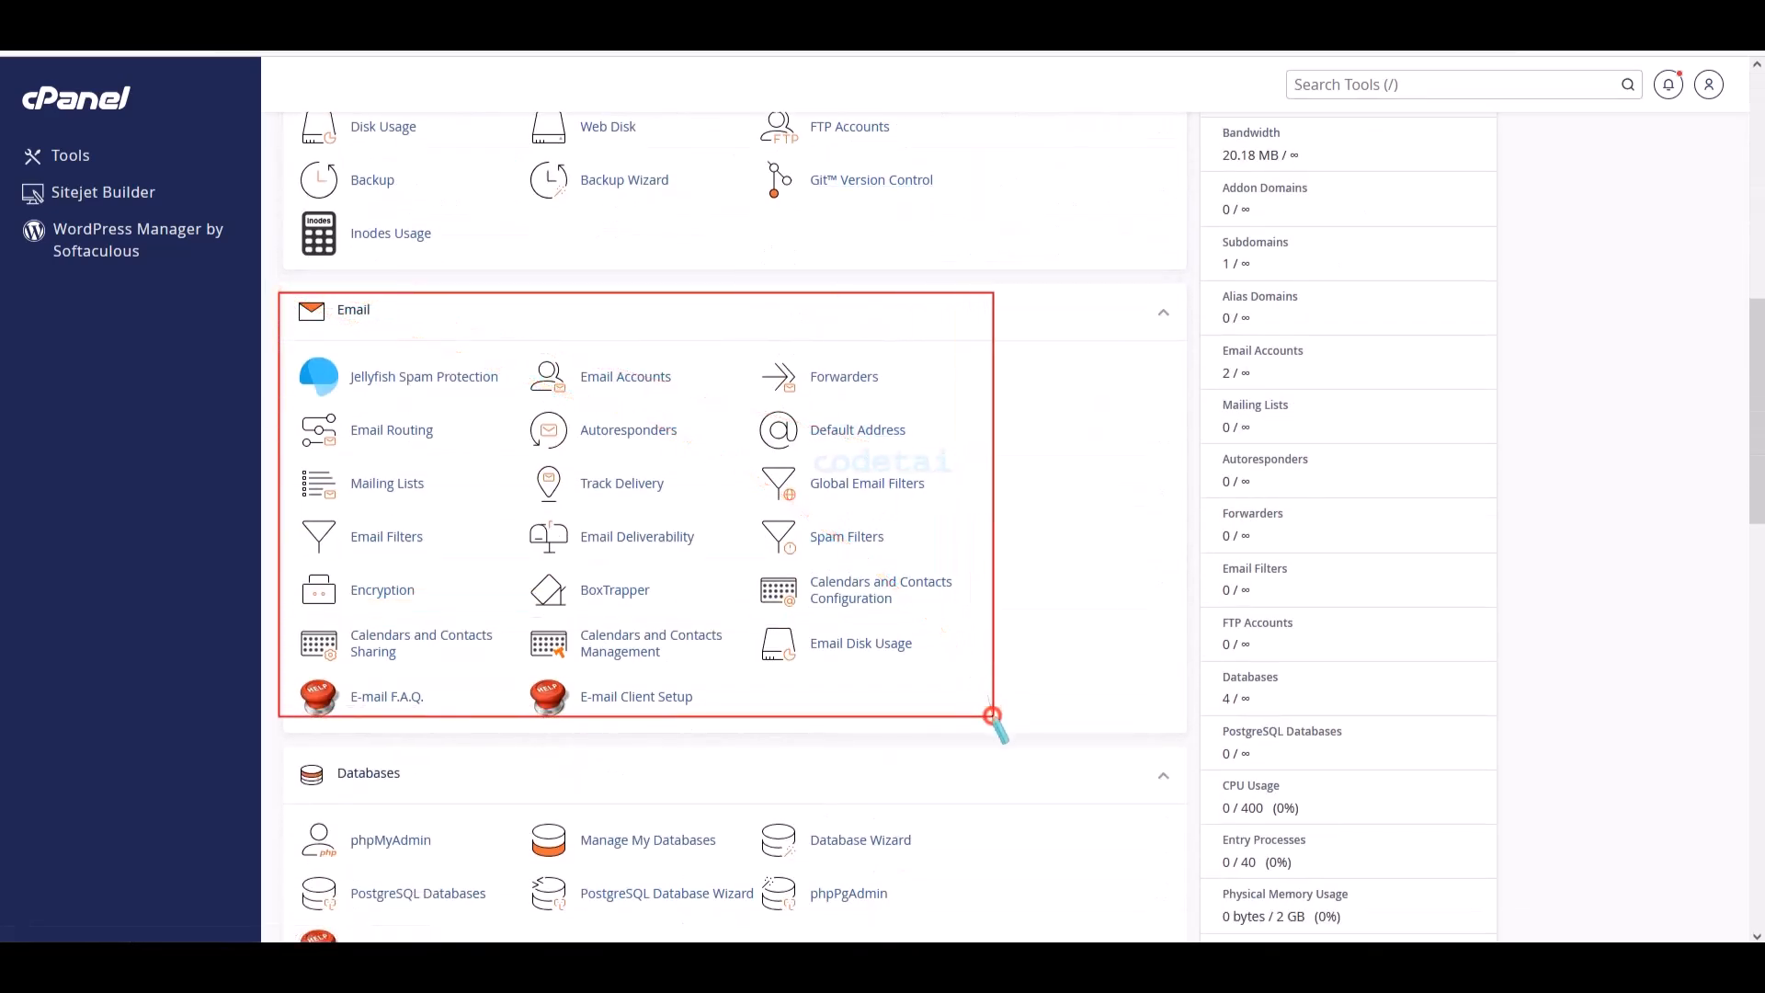
key(Escape)
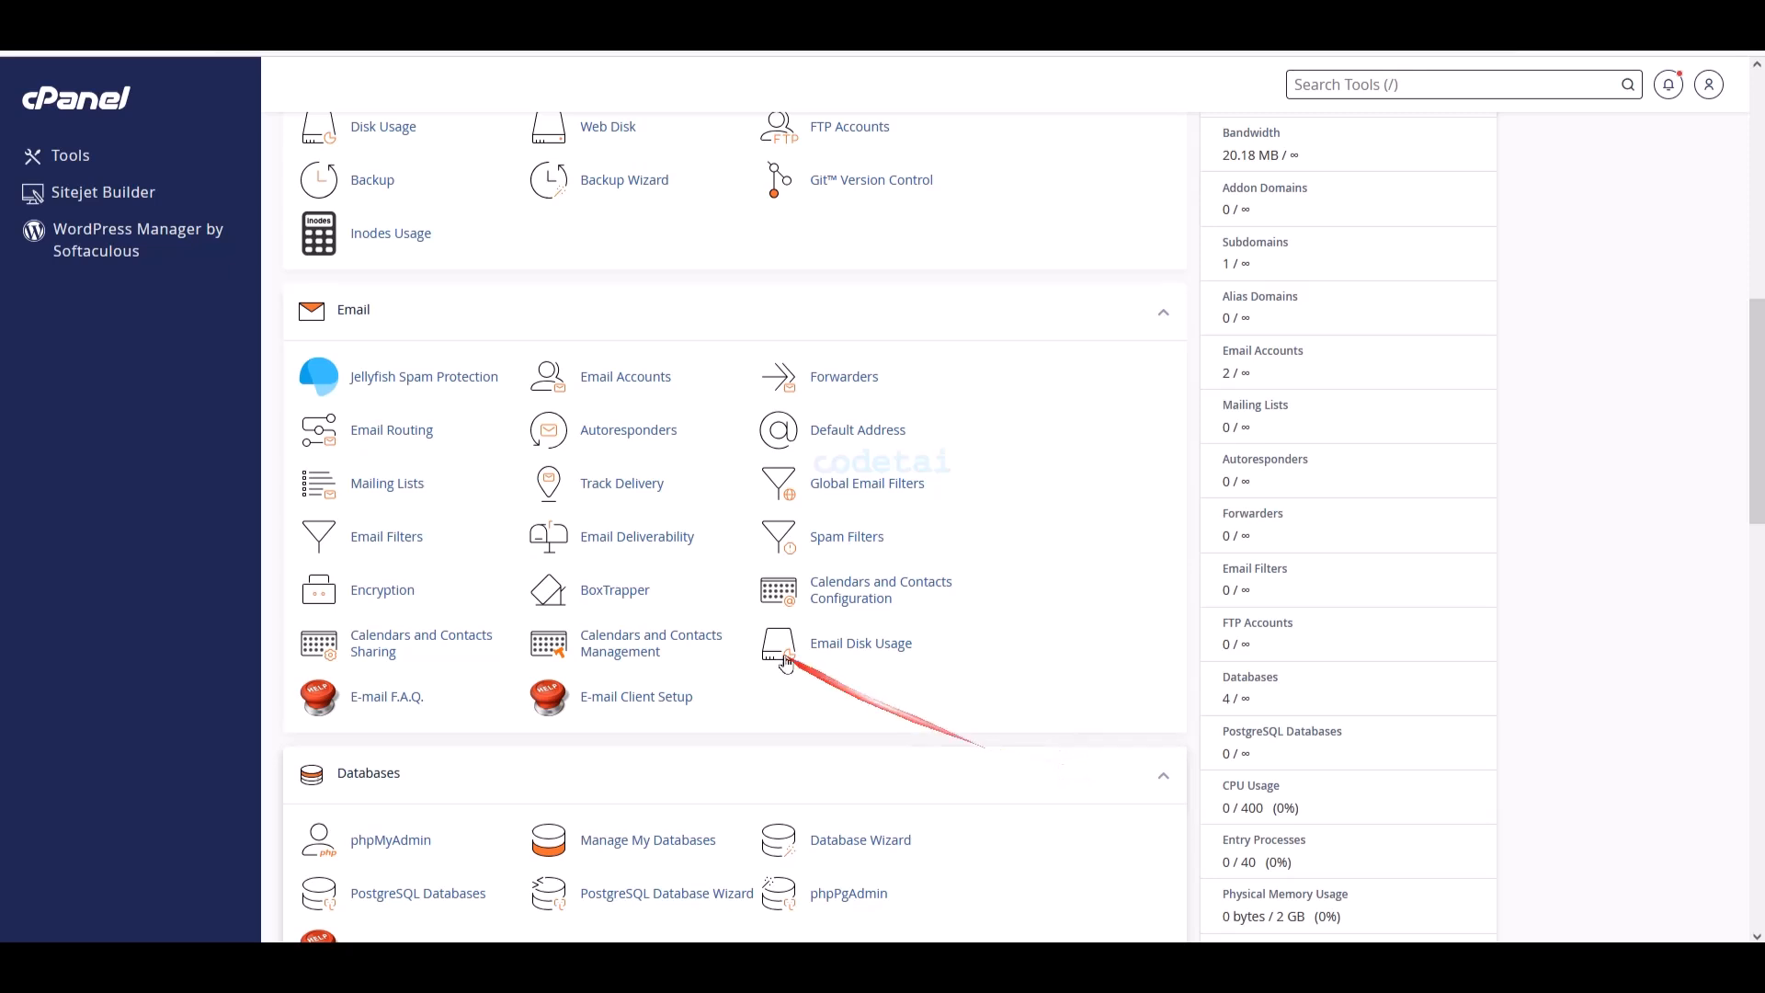
click(625, 385)
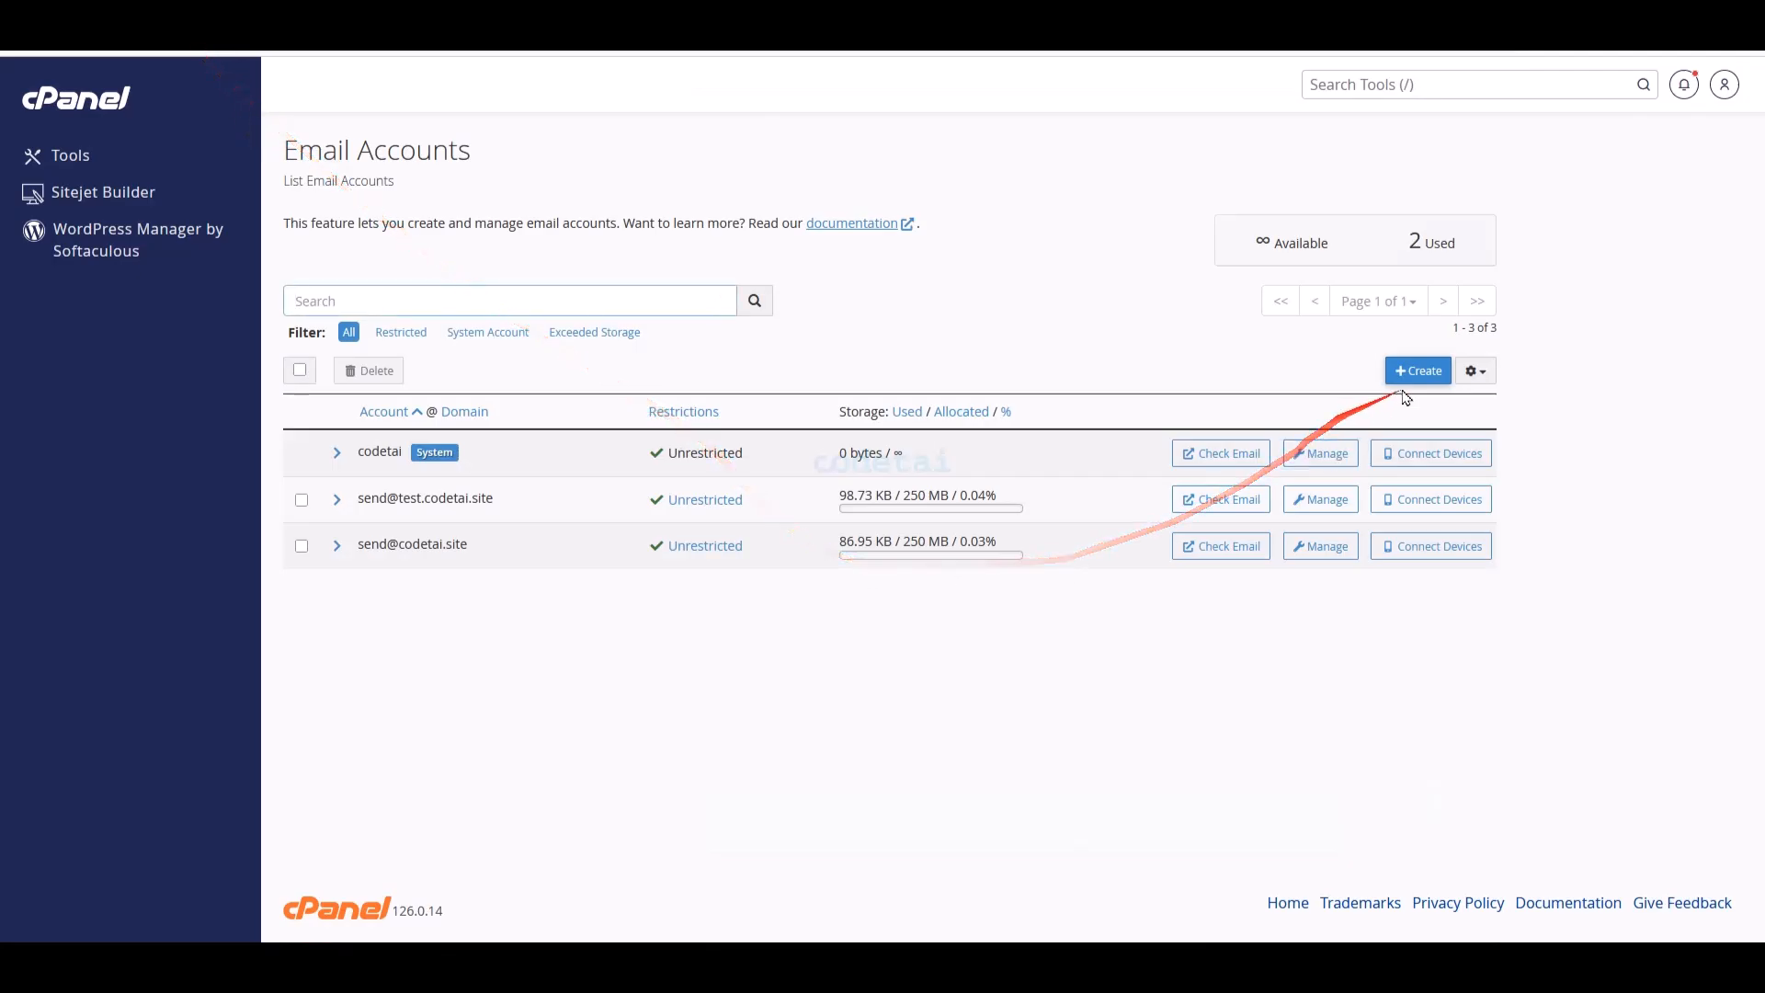
click(1411, 386)
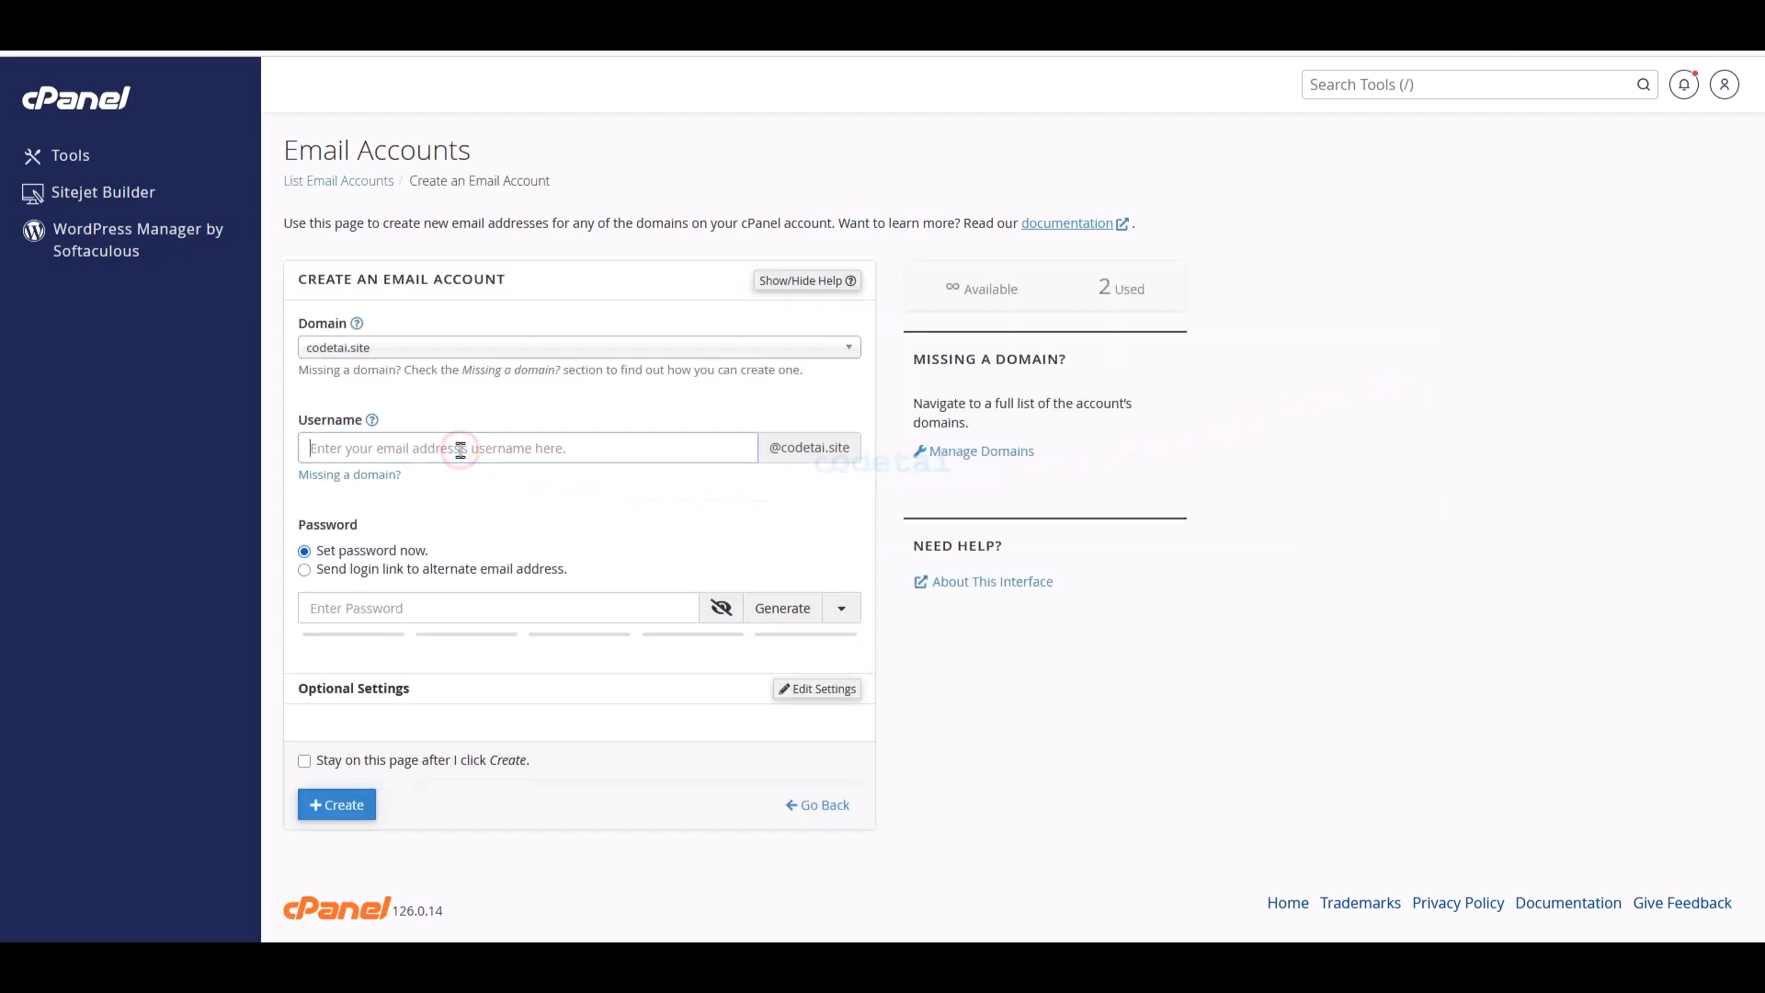
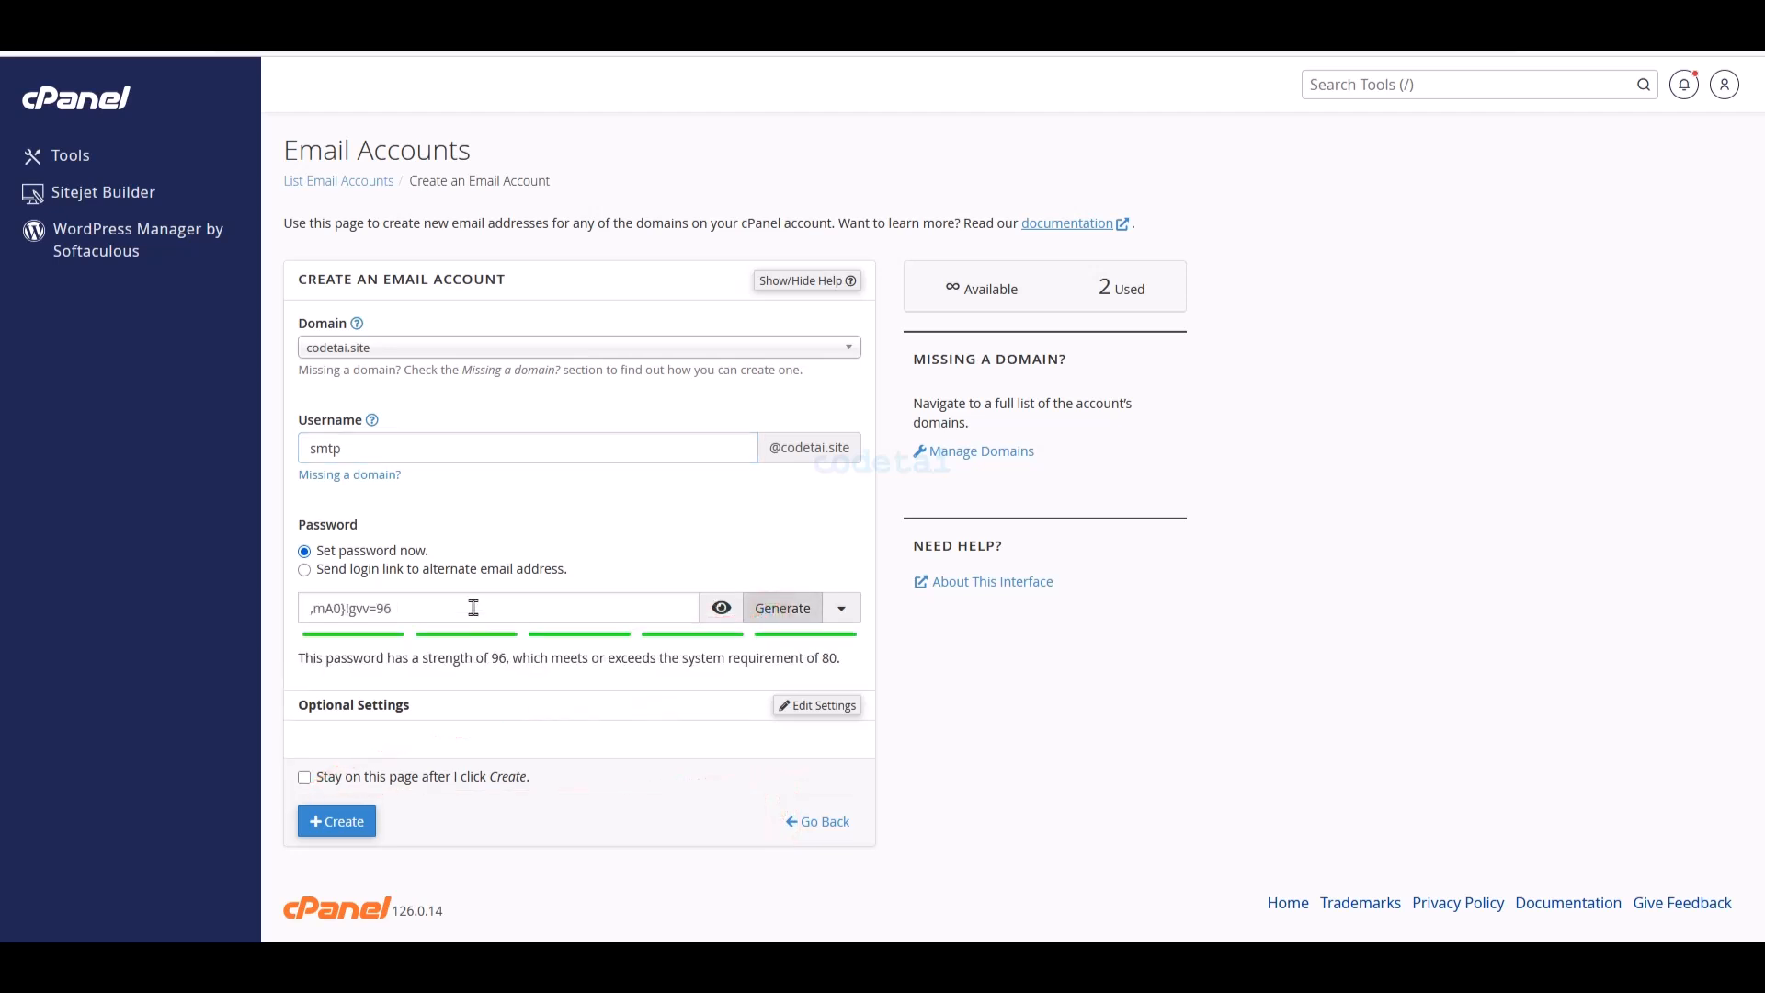
- Copy the generated cPanel password into TMail's Password field and reveal it to check
drag(472, 606, 295, 601)
right_click(335, 609)
click(395, 347)
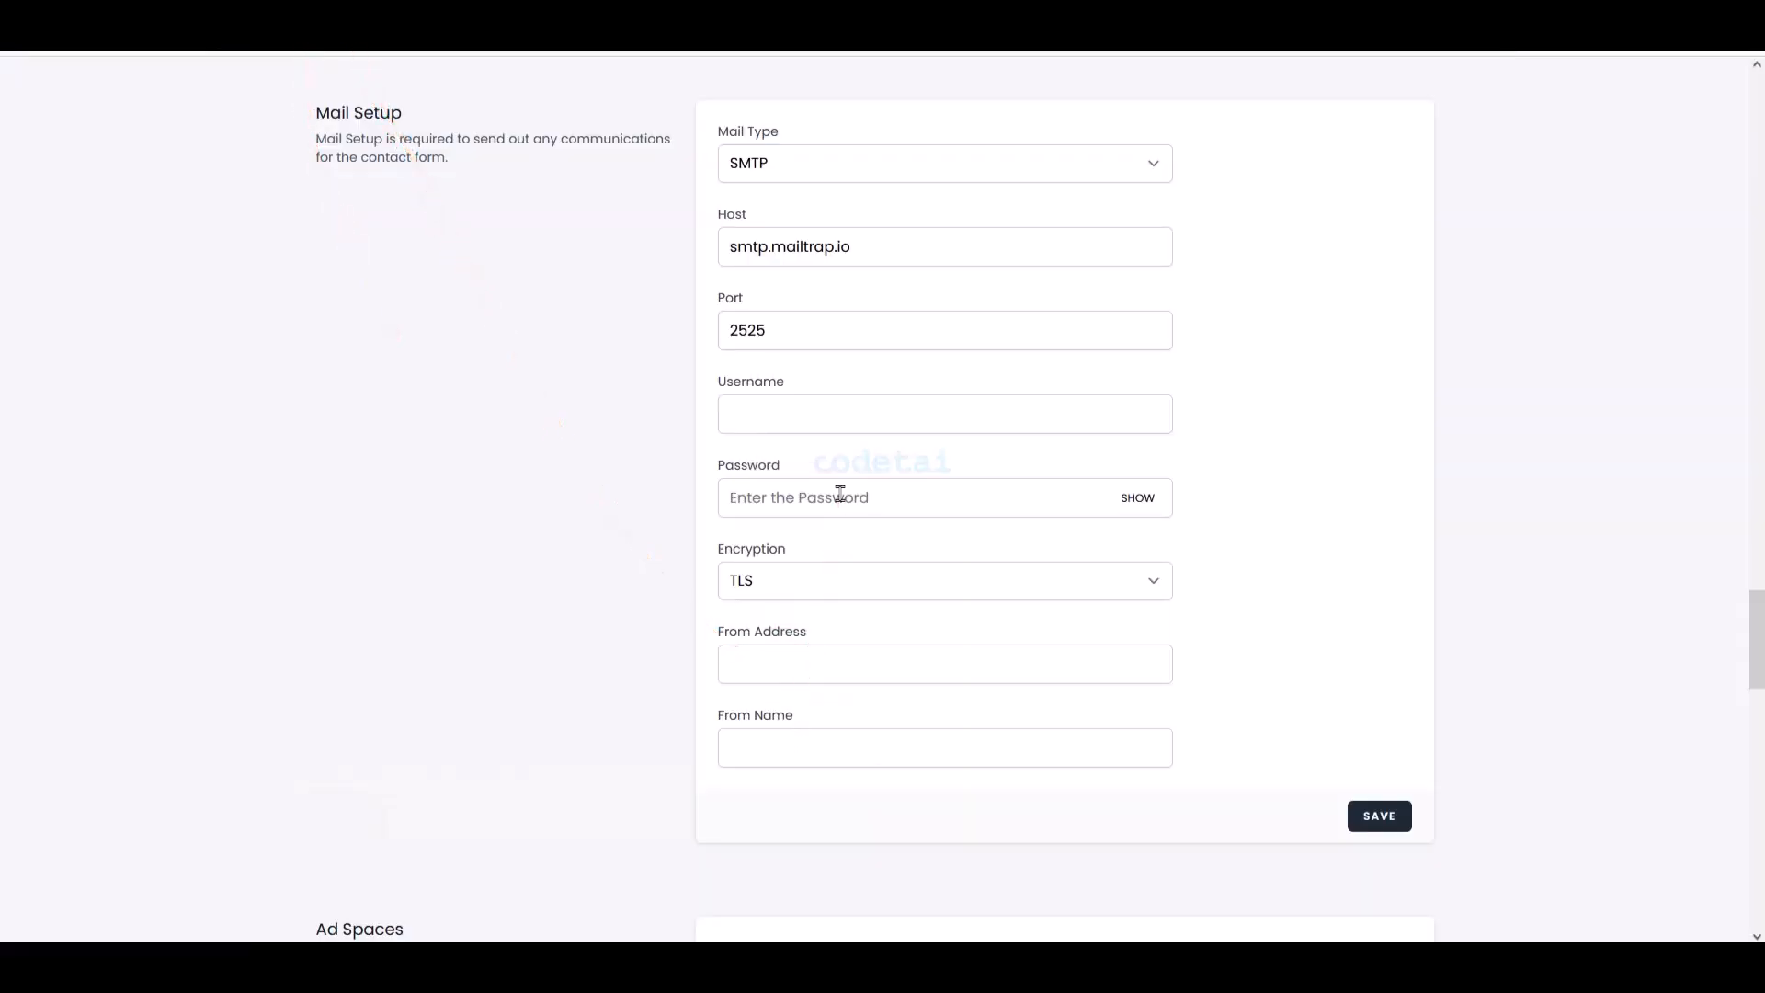
right_click(840, 494)
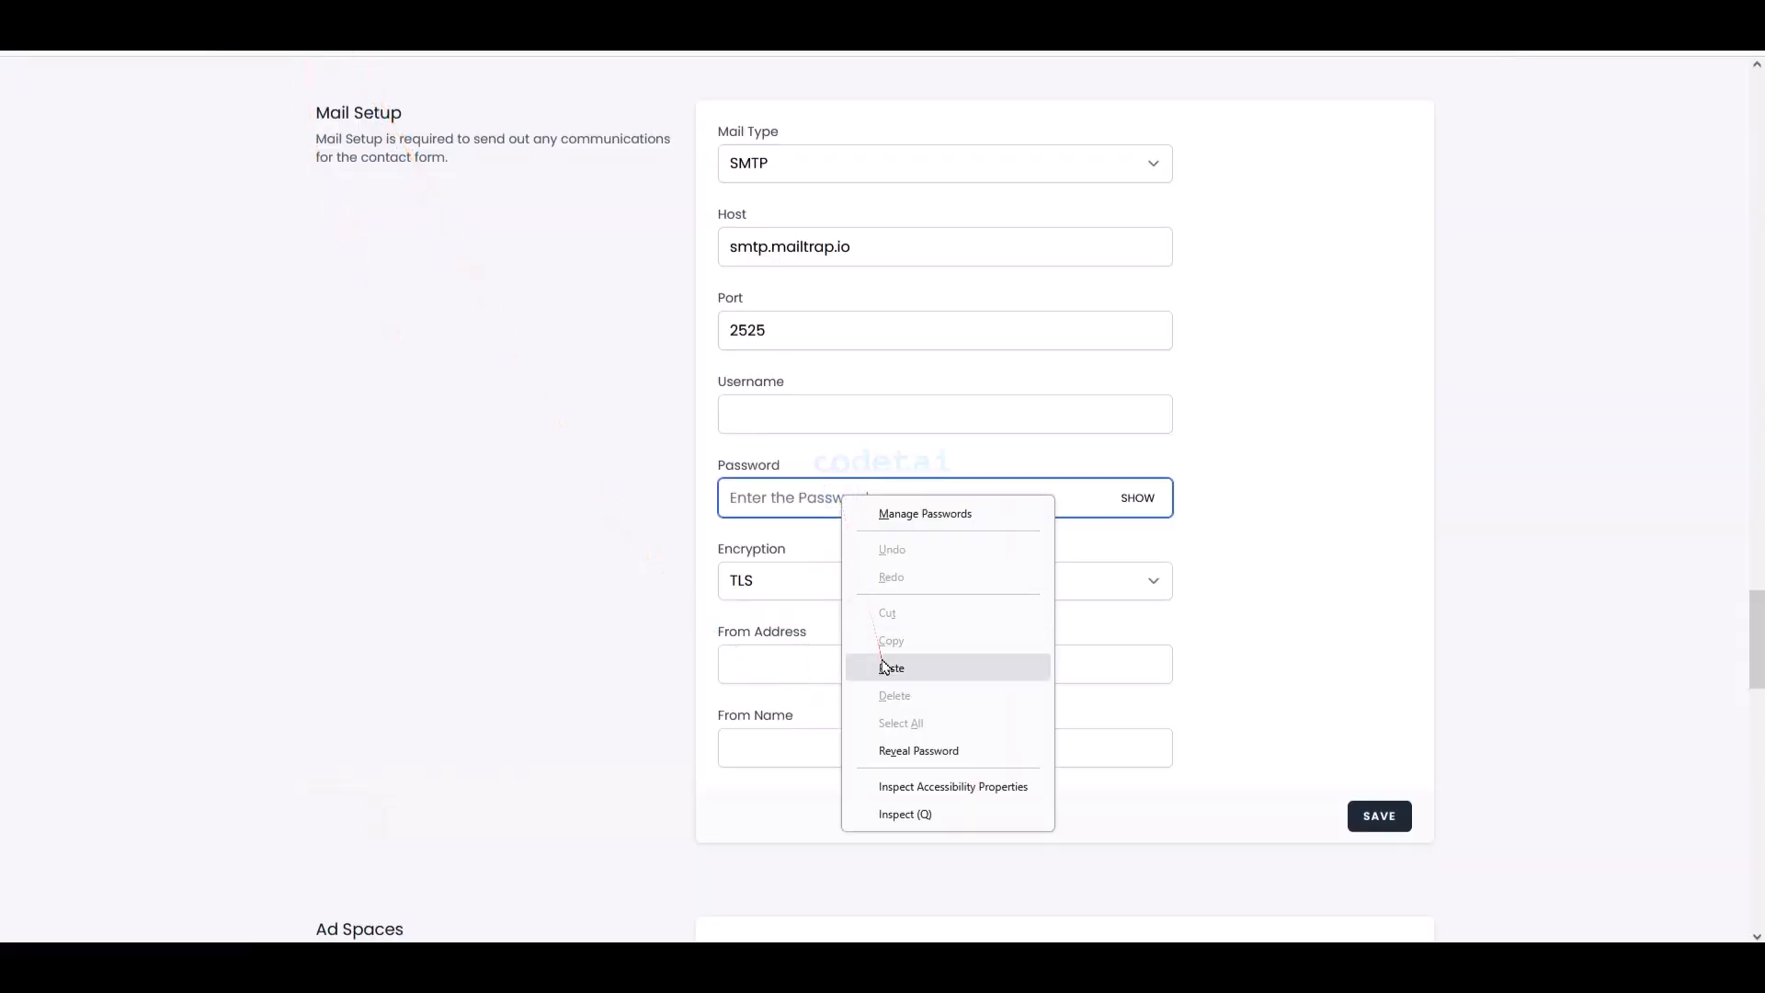
click(891, 666)
click(1137, 497)
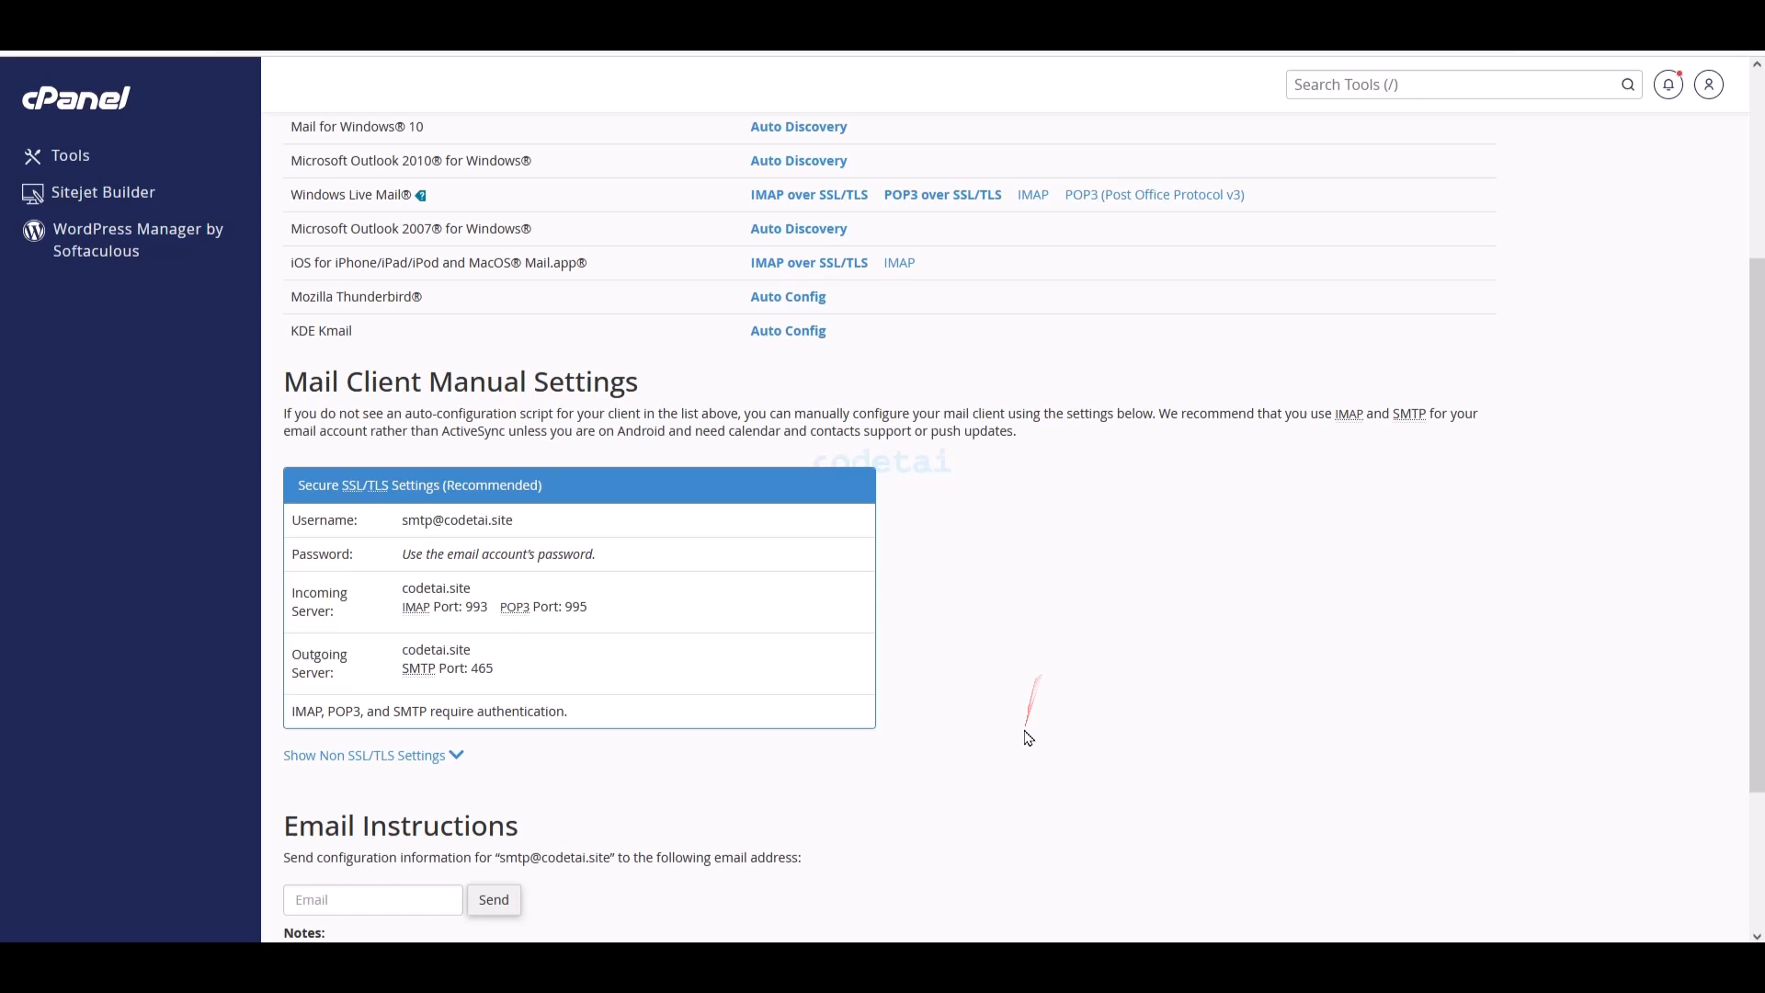
- Copy the smtp account's username from Connect Devices, ready for TMail's Username field
scroll(1024, 729, down, 1)
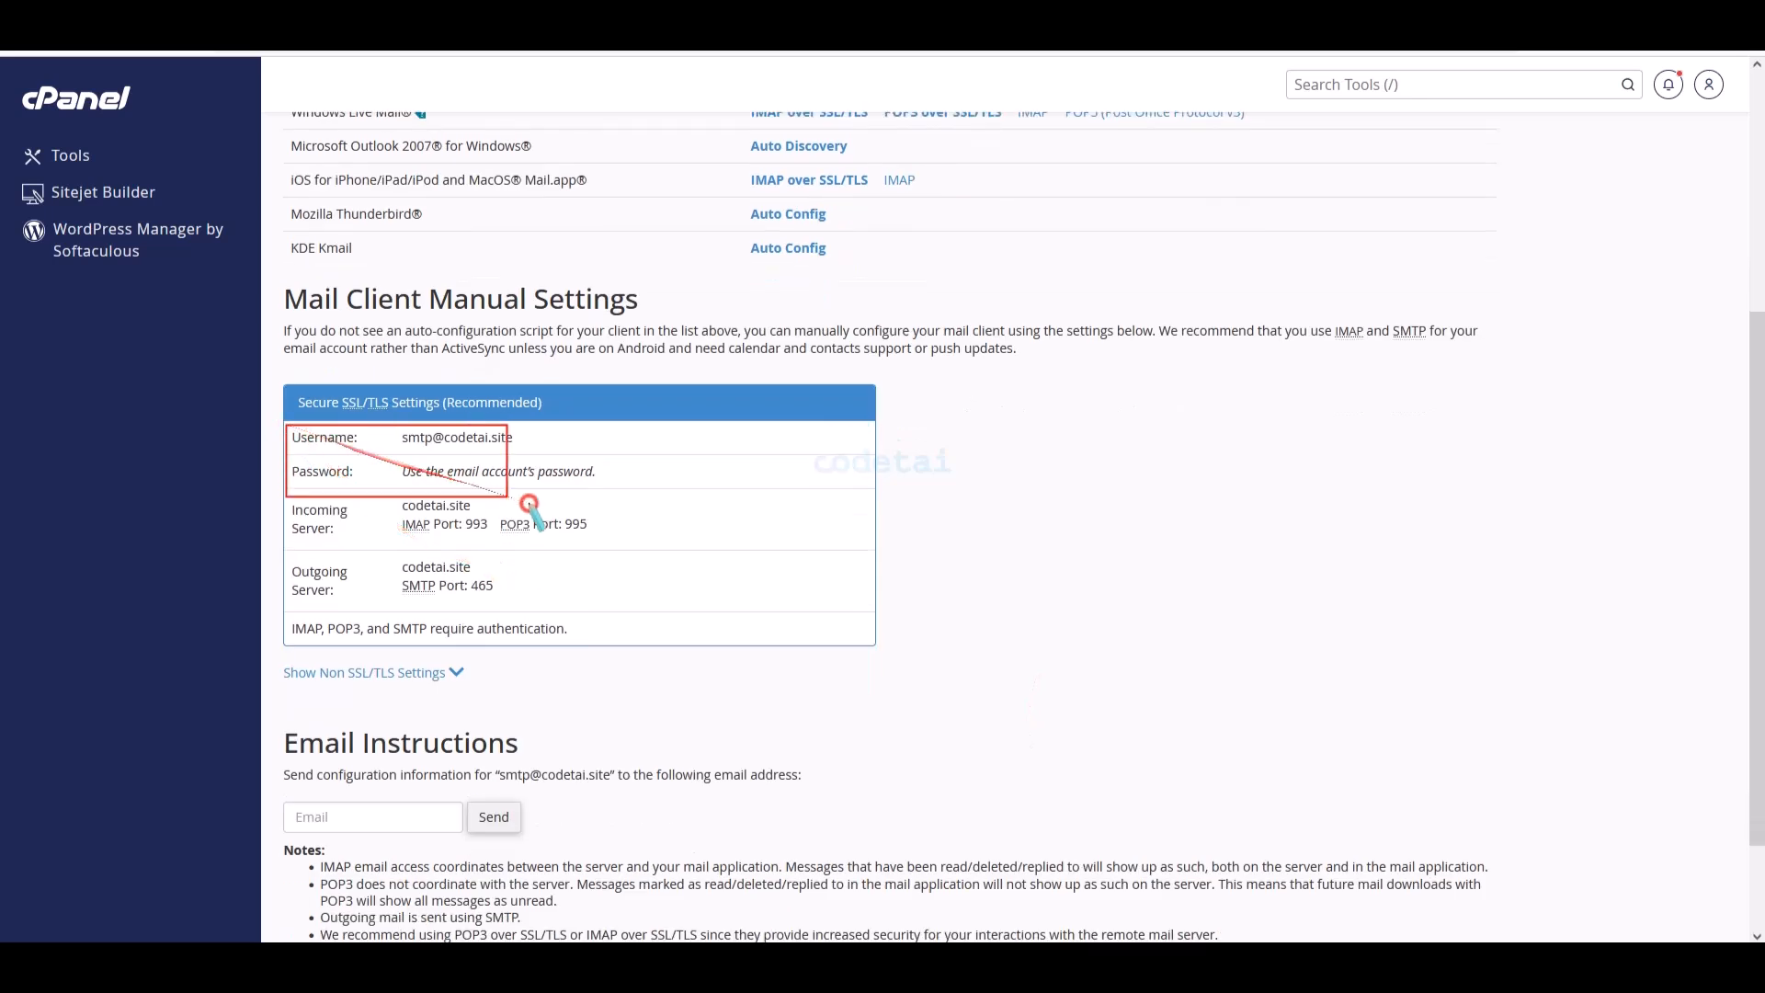
mouse_move(530, 505)
mouse_down()
mouse_move(515, 634)
mouse_move(616, 626)
mouse_up()
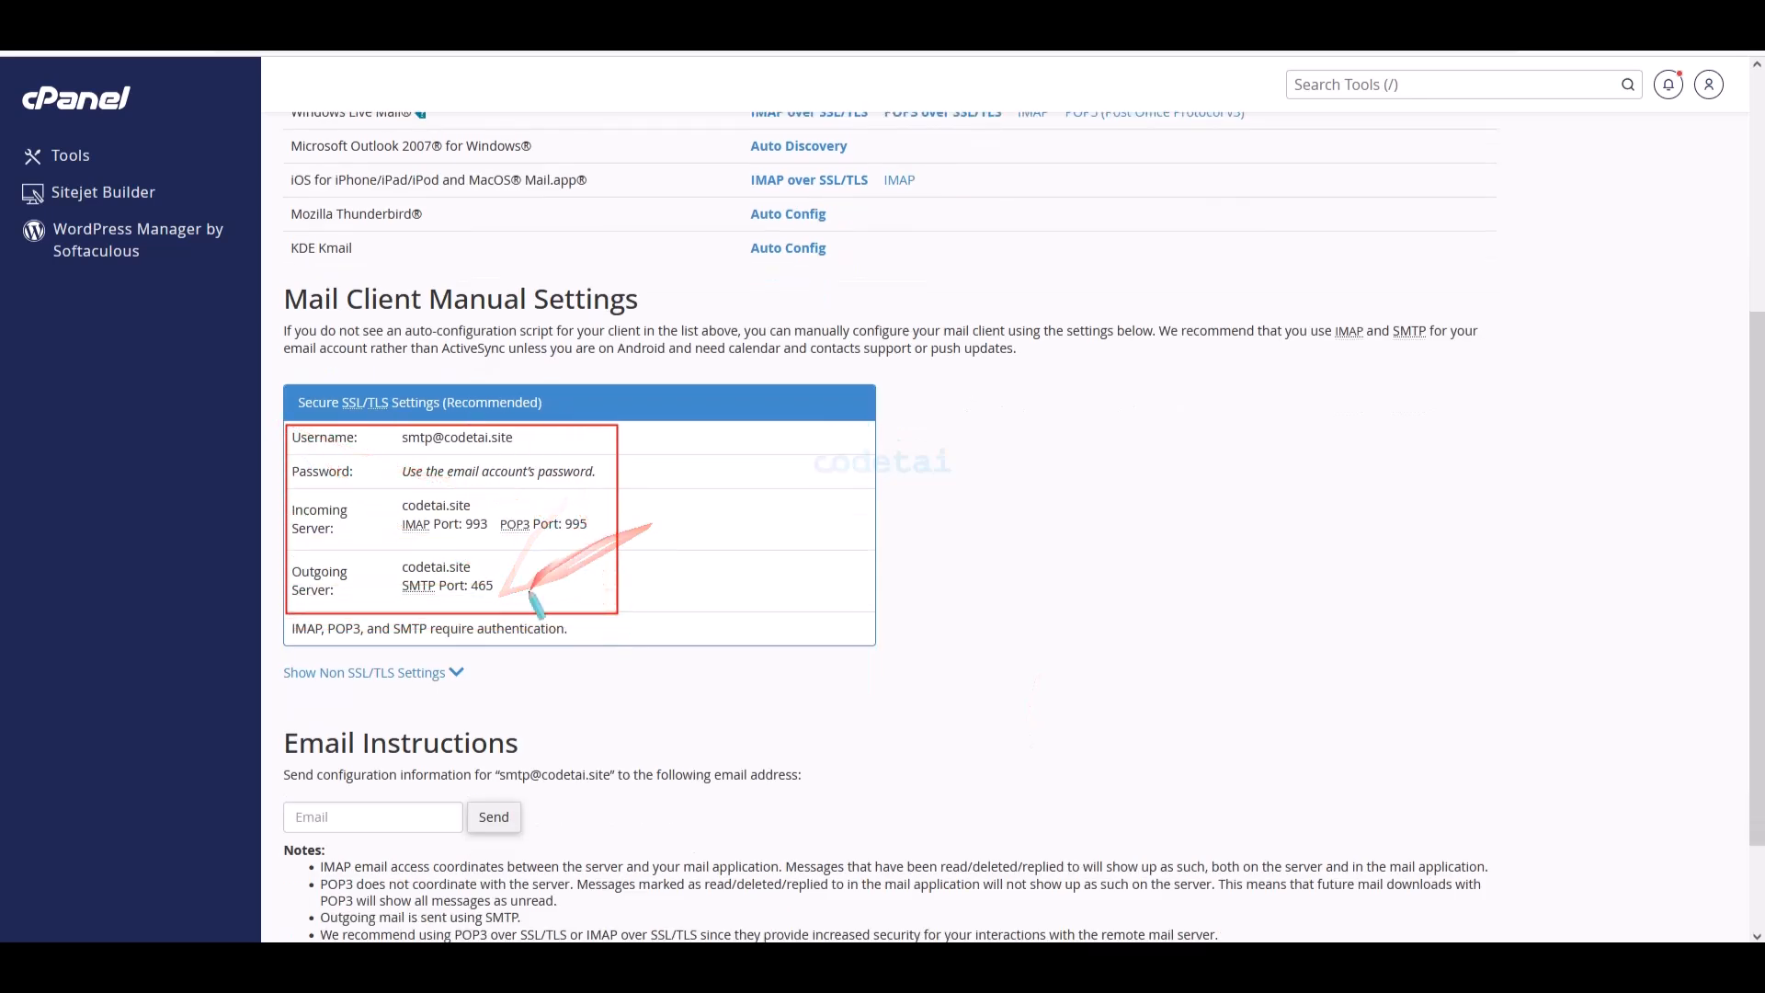
key(Escape)
right_click(430, 445)
click(549, 466)
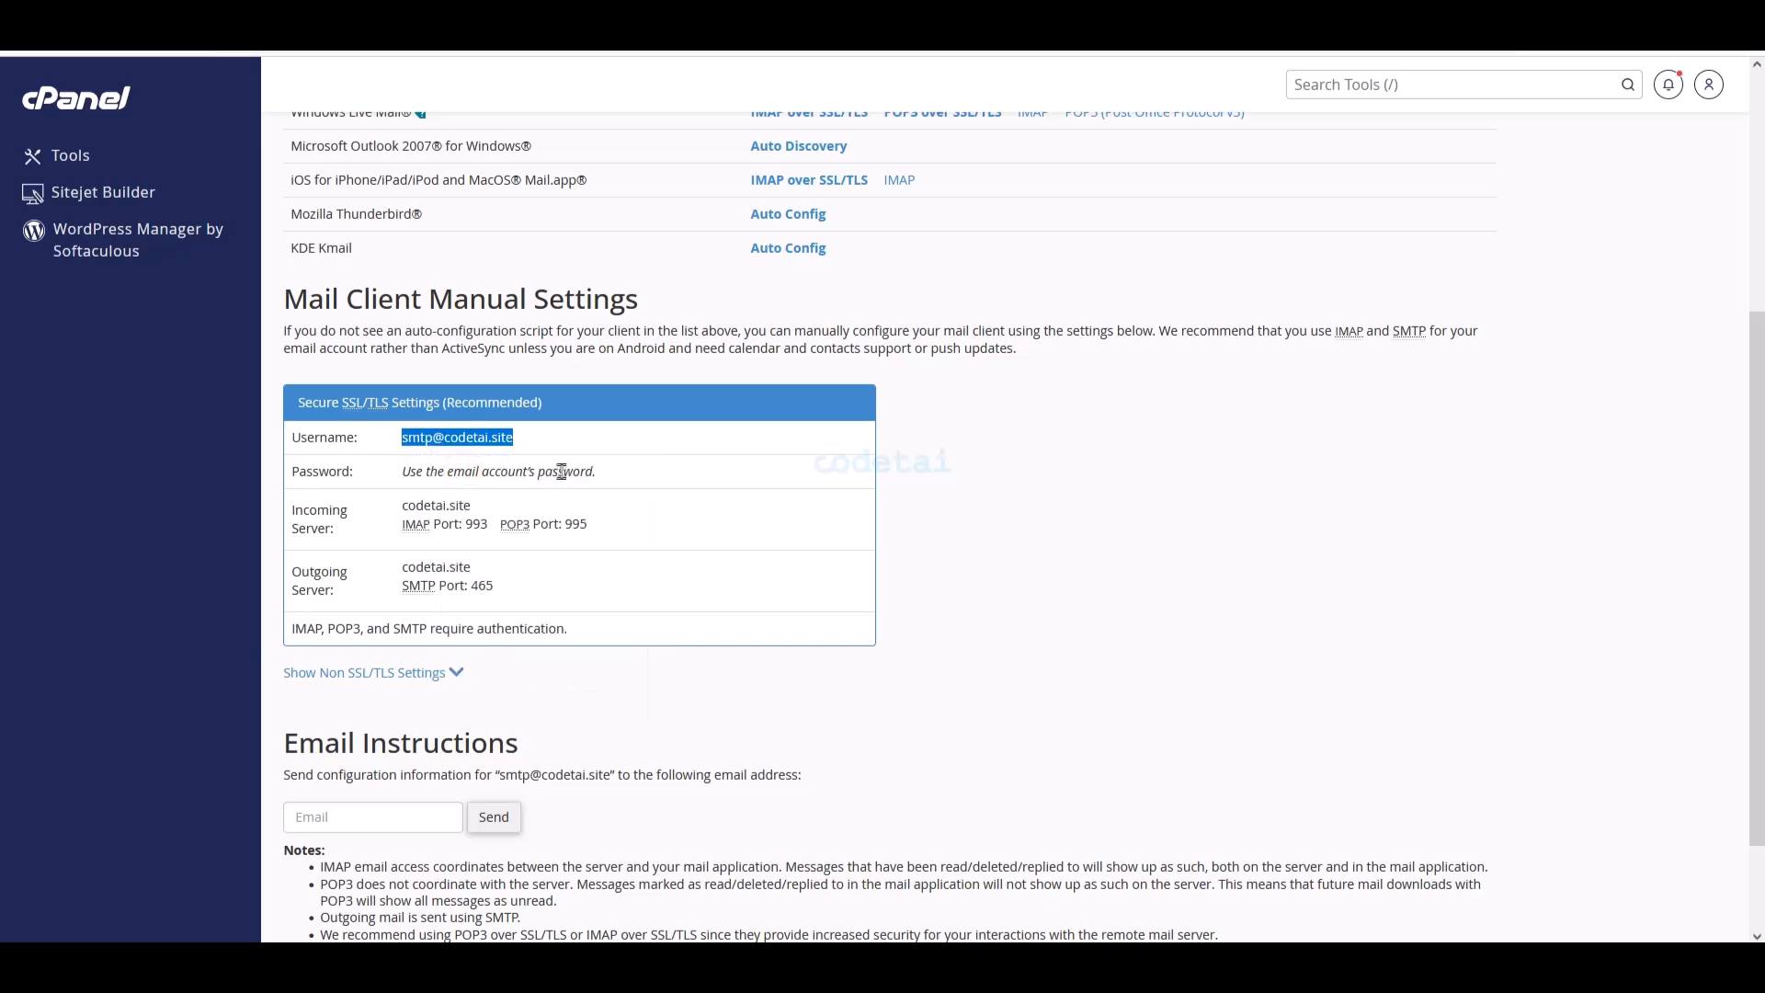
click(318, 28)
right_click(755, 424)
click(796, 416)
- Paste the username, then replace the Host with the cPanel server name codetai.site
key(ctrl+v)
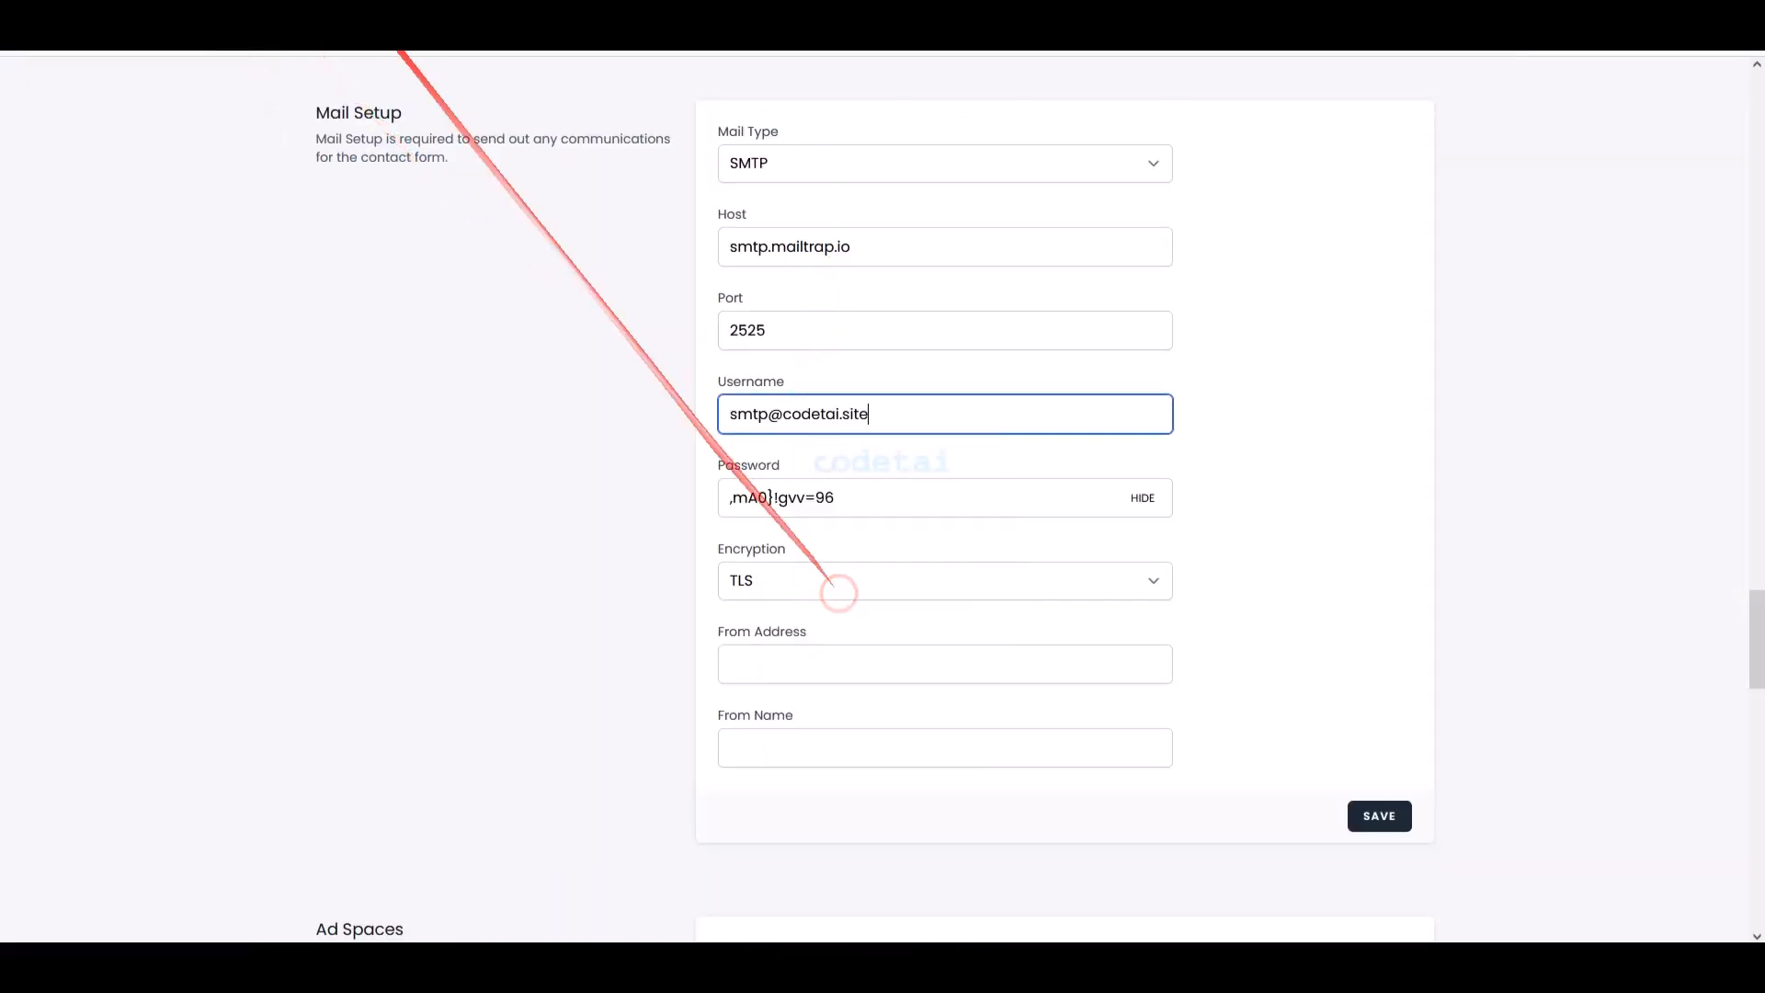
key(ctrl+shift+Tab)
drag(476, 570, 400, 568)
right_click(441, 573)
click(492, 348)
click(317, 27)
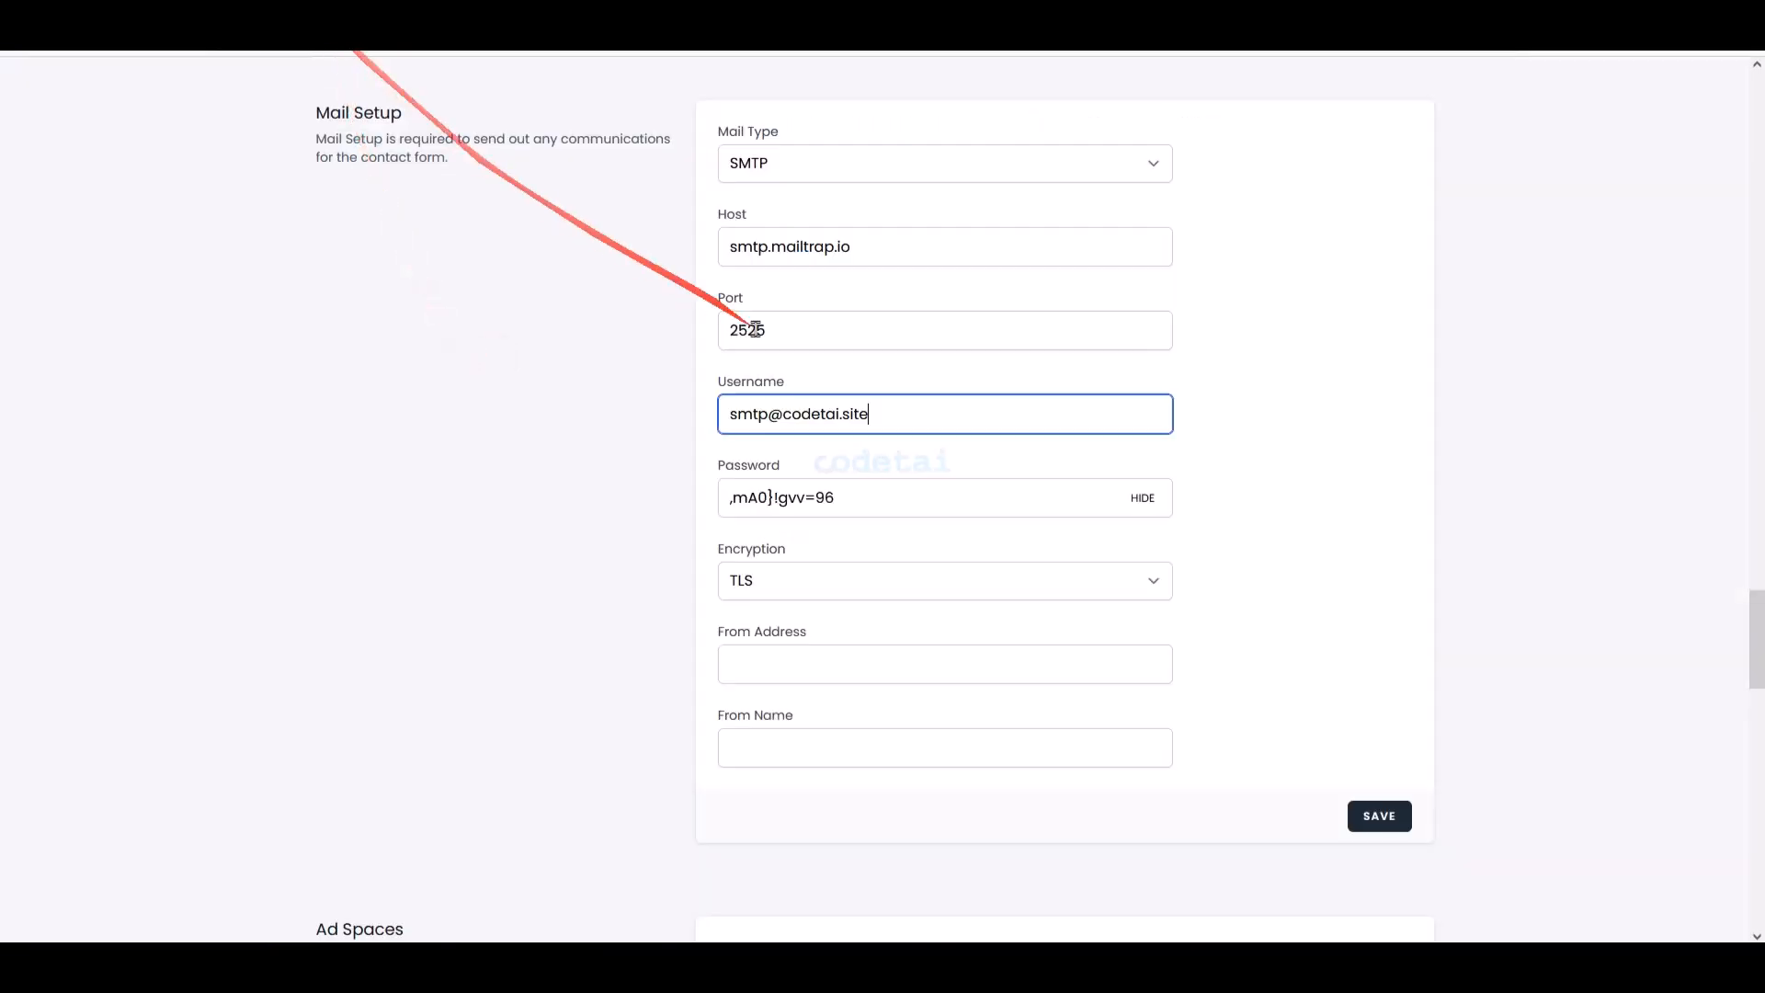
drag(860, 246, 722, 240)
right_click(777, 257)
click(851, 634)
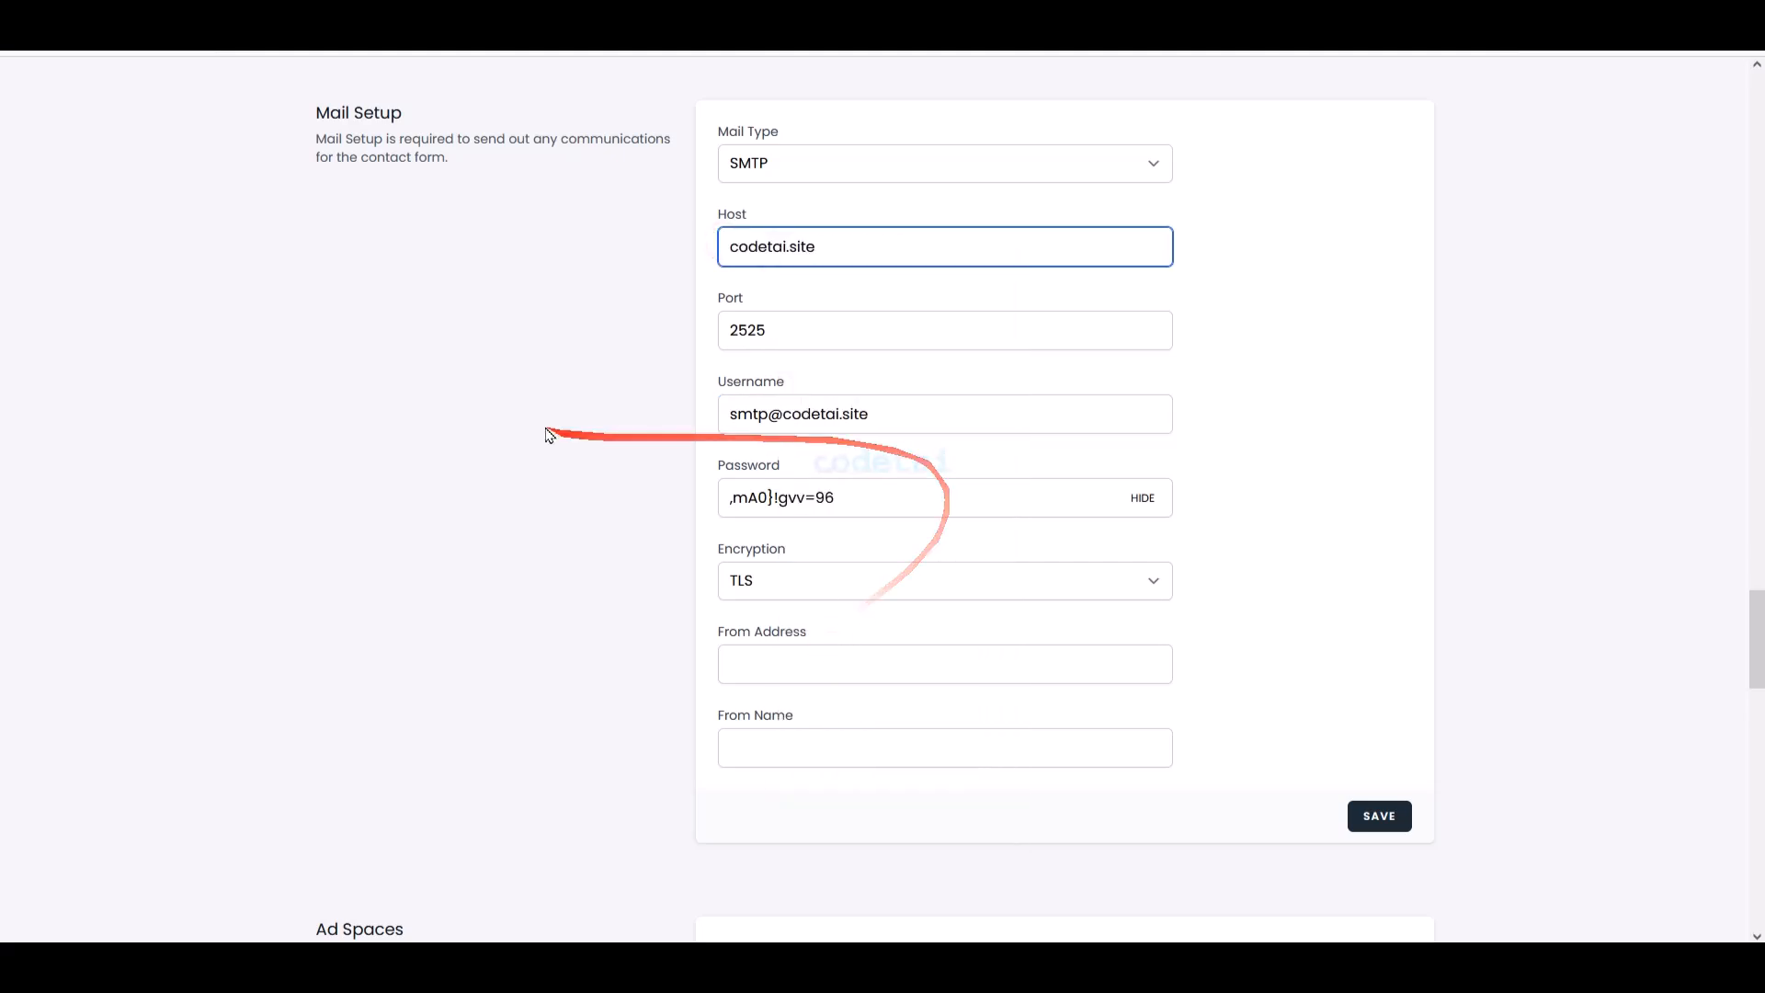
- Set the port to 465 with SSL encryption
click(118, 27)
click(317, 28)
double_click(819, 329)
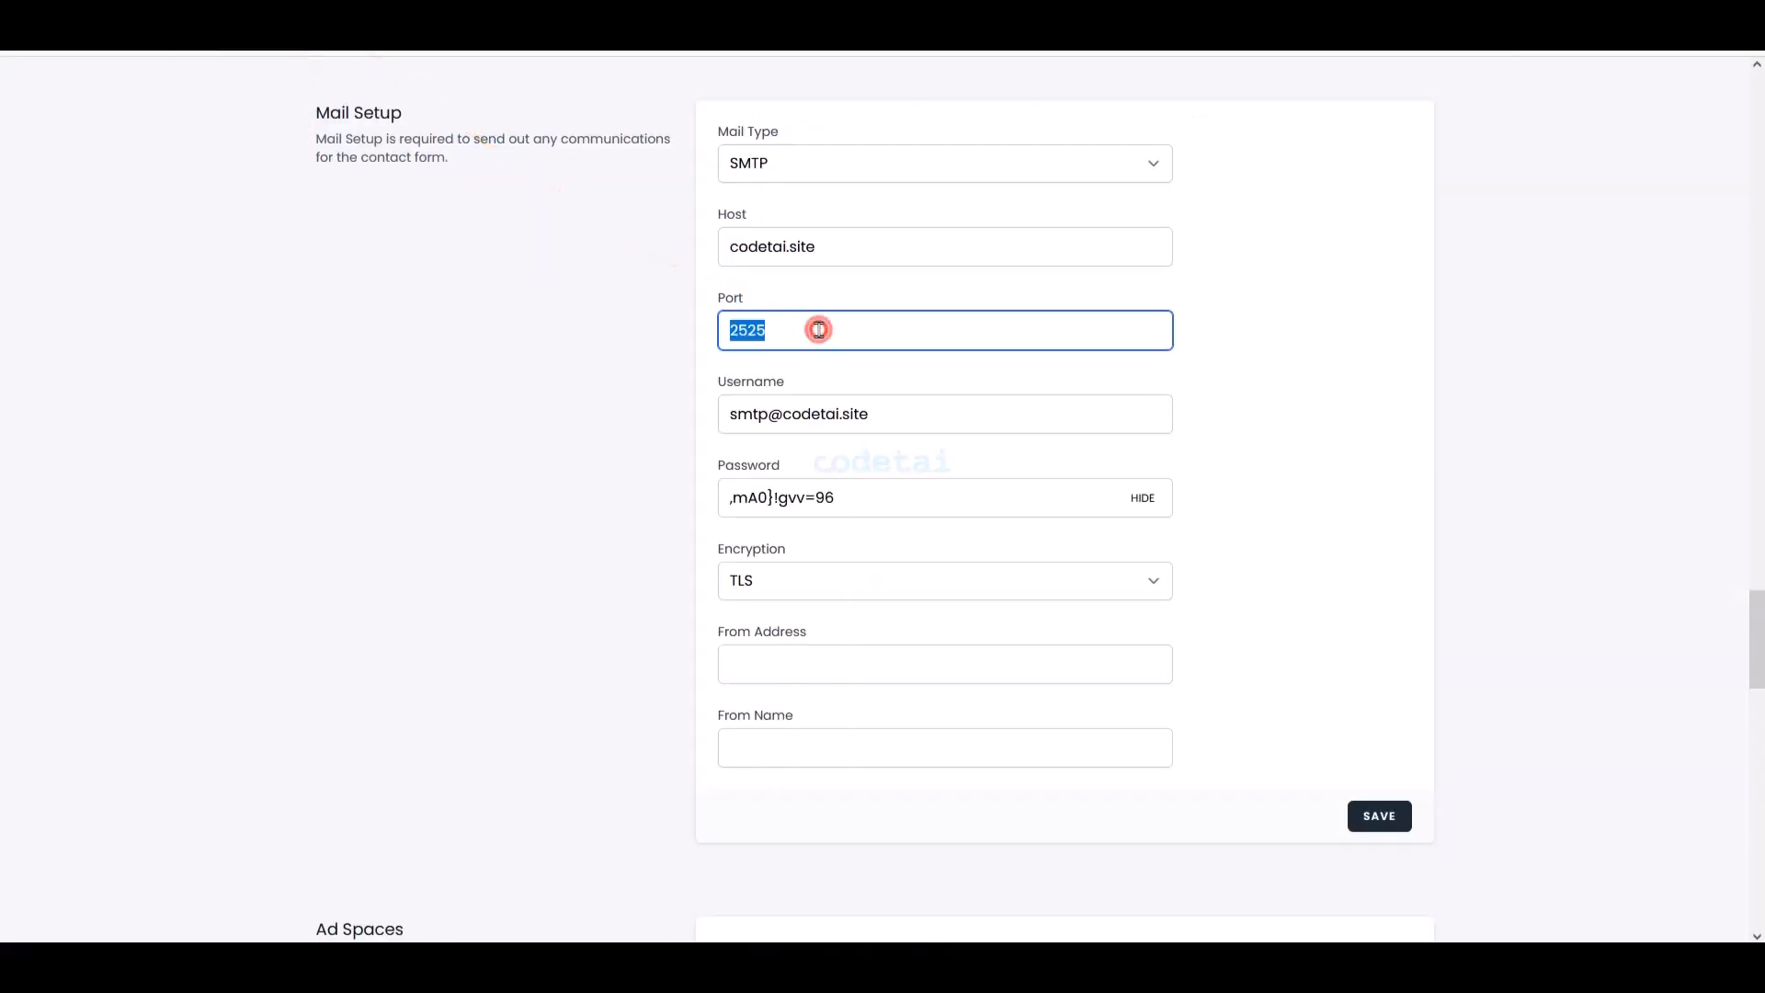
right_click(820, 329)
click(874, 500)
click(807, 585)
click(788, 673)
- Use the account address as From Address, set From Name to Sent Codetai, and save
click(133, 27)
click(318, 28)
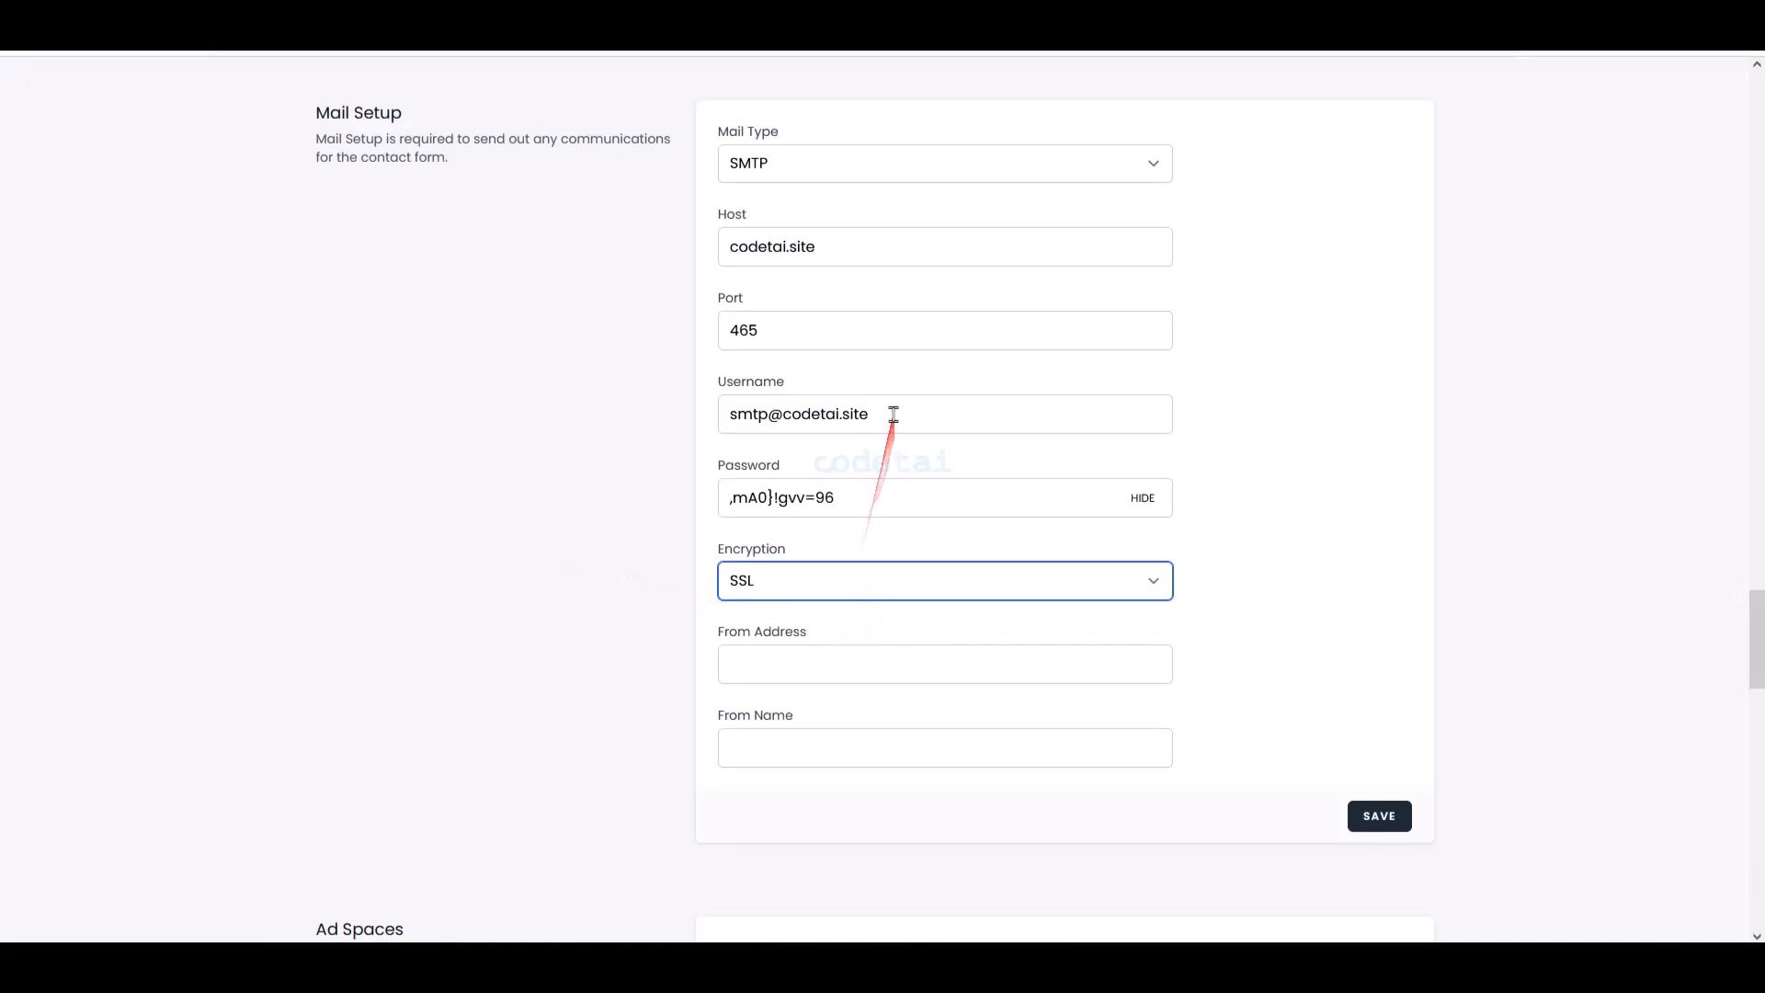
drag(894, 414, 576, 414)
right_click(808, 402)
click(864, 552)
right_click(847, 676)
click(899, 505)
click(800, 757)
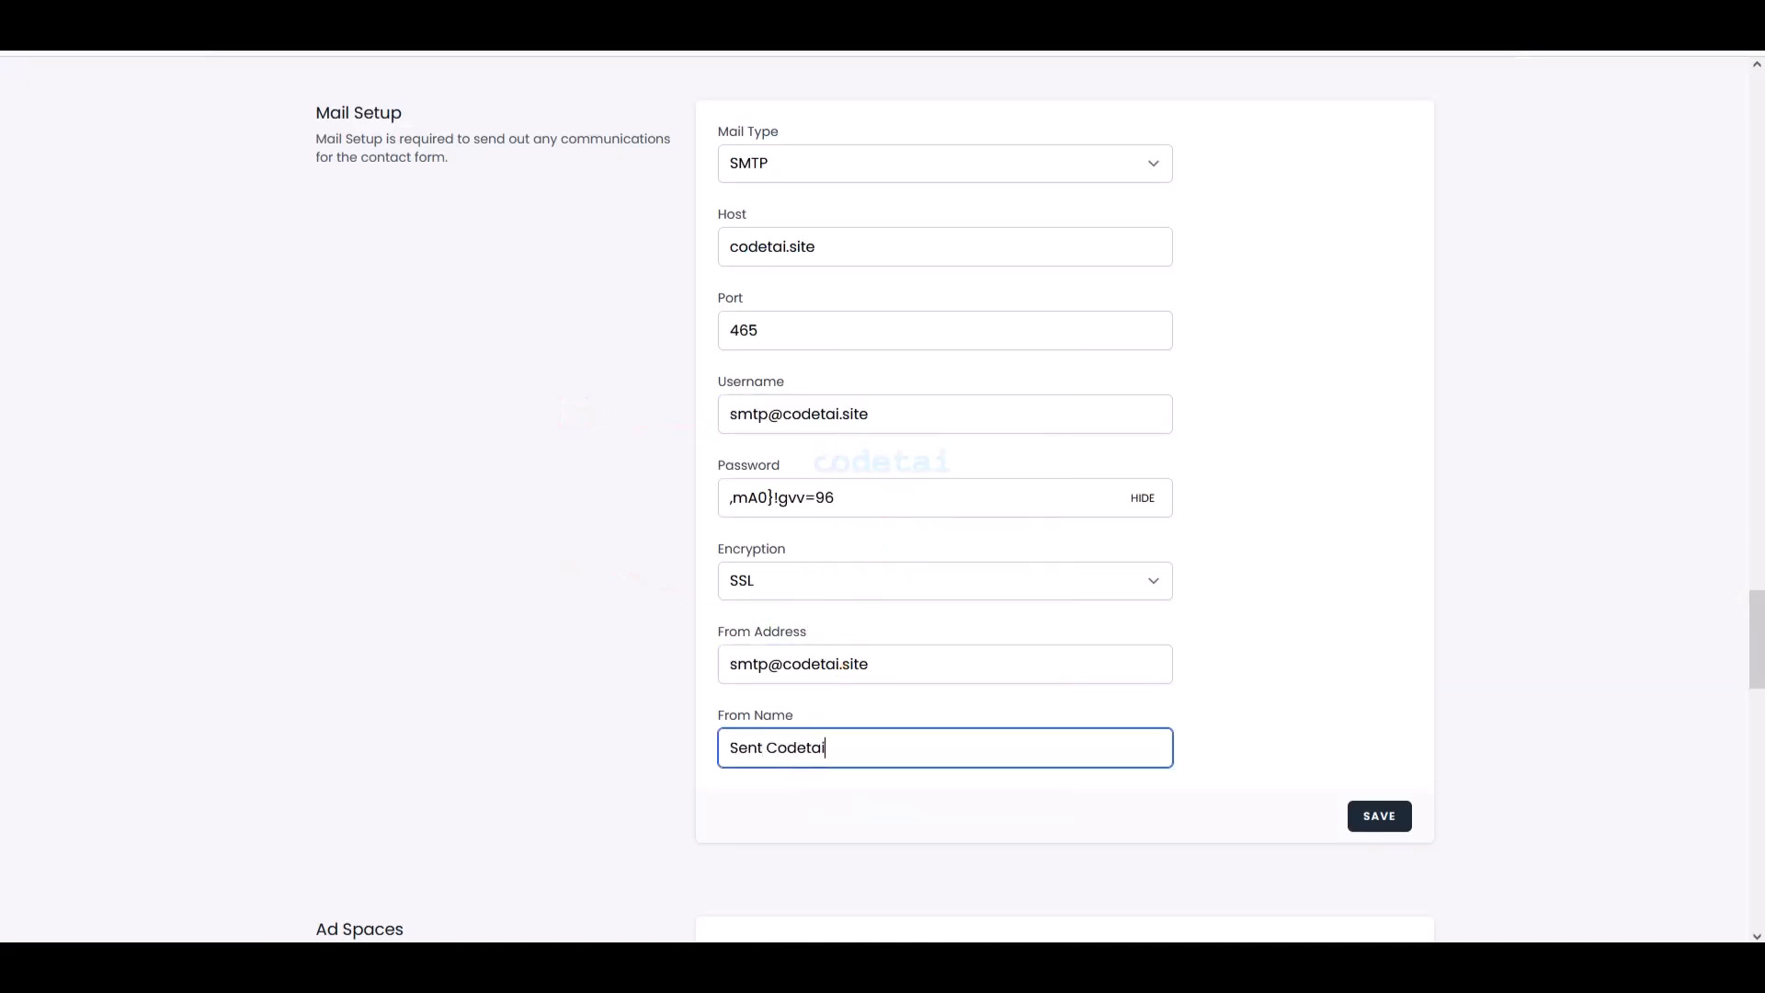
click(1394, 825)
- Scroll through TMail's Settings and look over the Menu tab's new menu item form
scroll(1250, 667, down, 9)
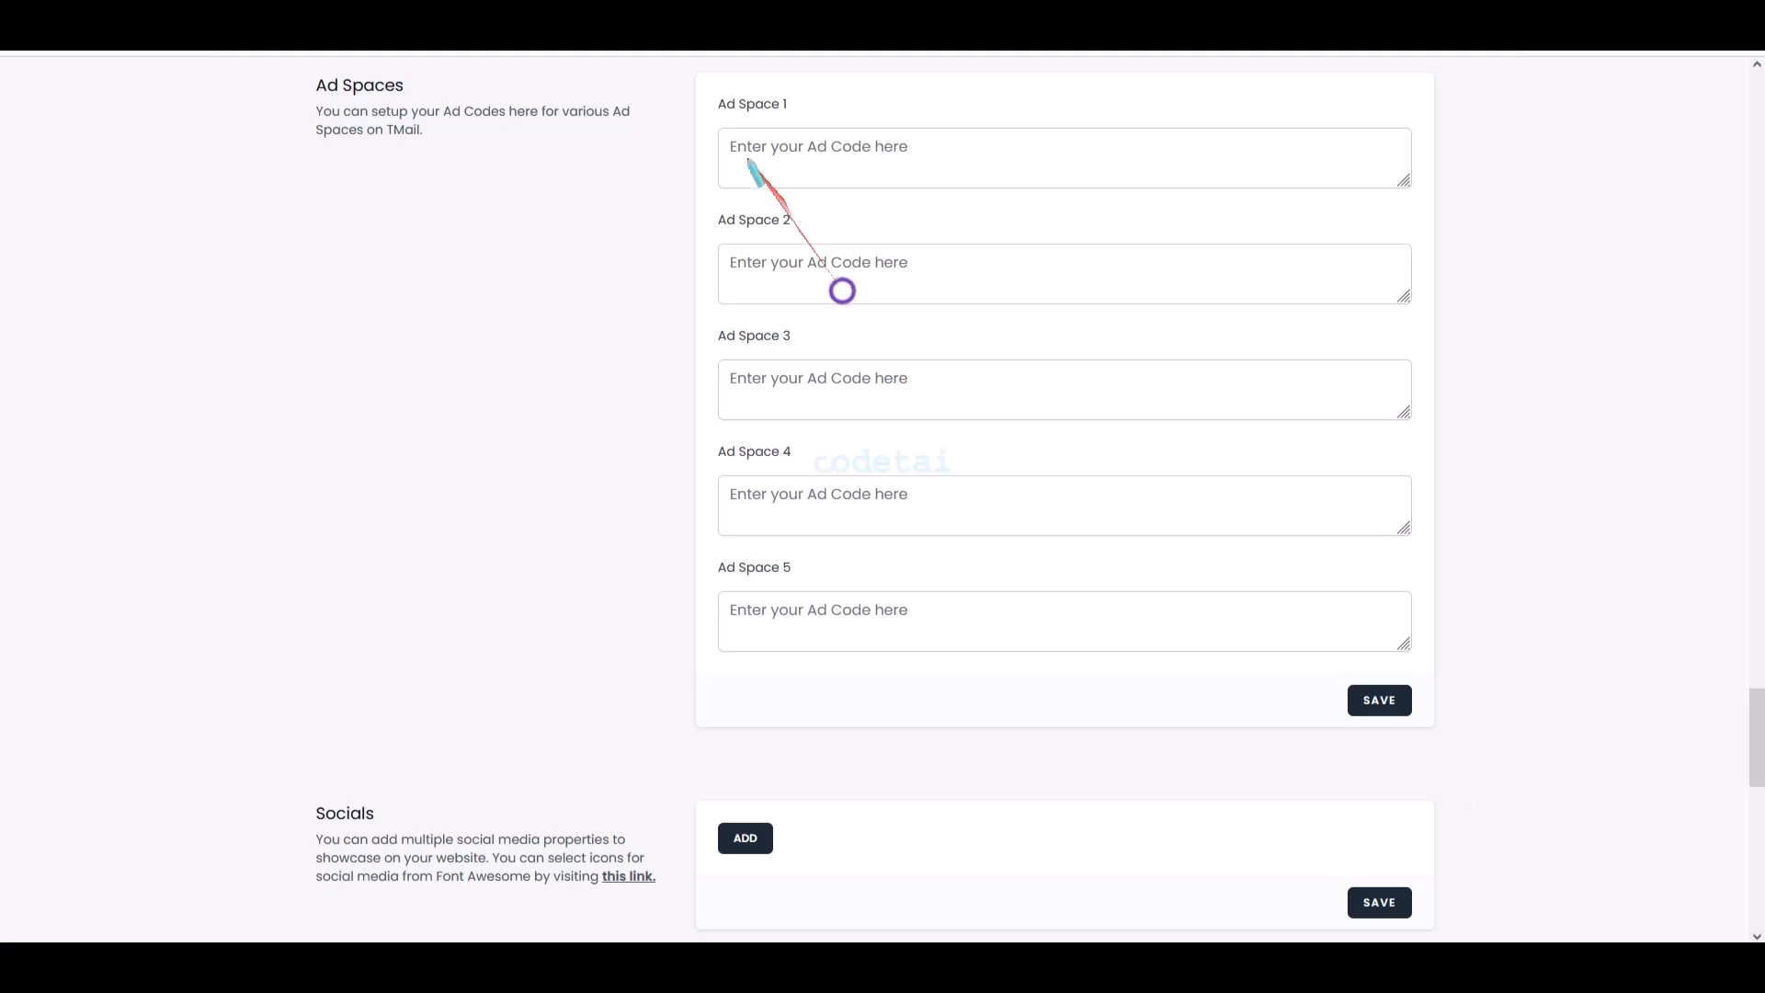
mouse_move(708, 86)
mouse_down()
mouse_move(1305, 622)
mouse_move(1419, 674)
mouse_up()
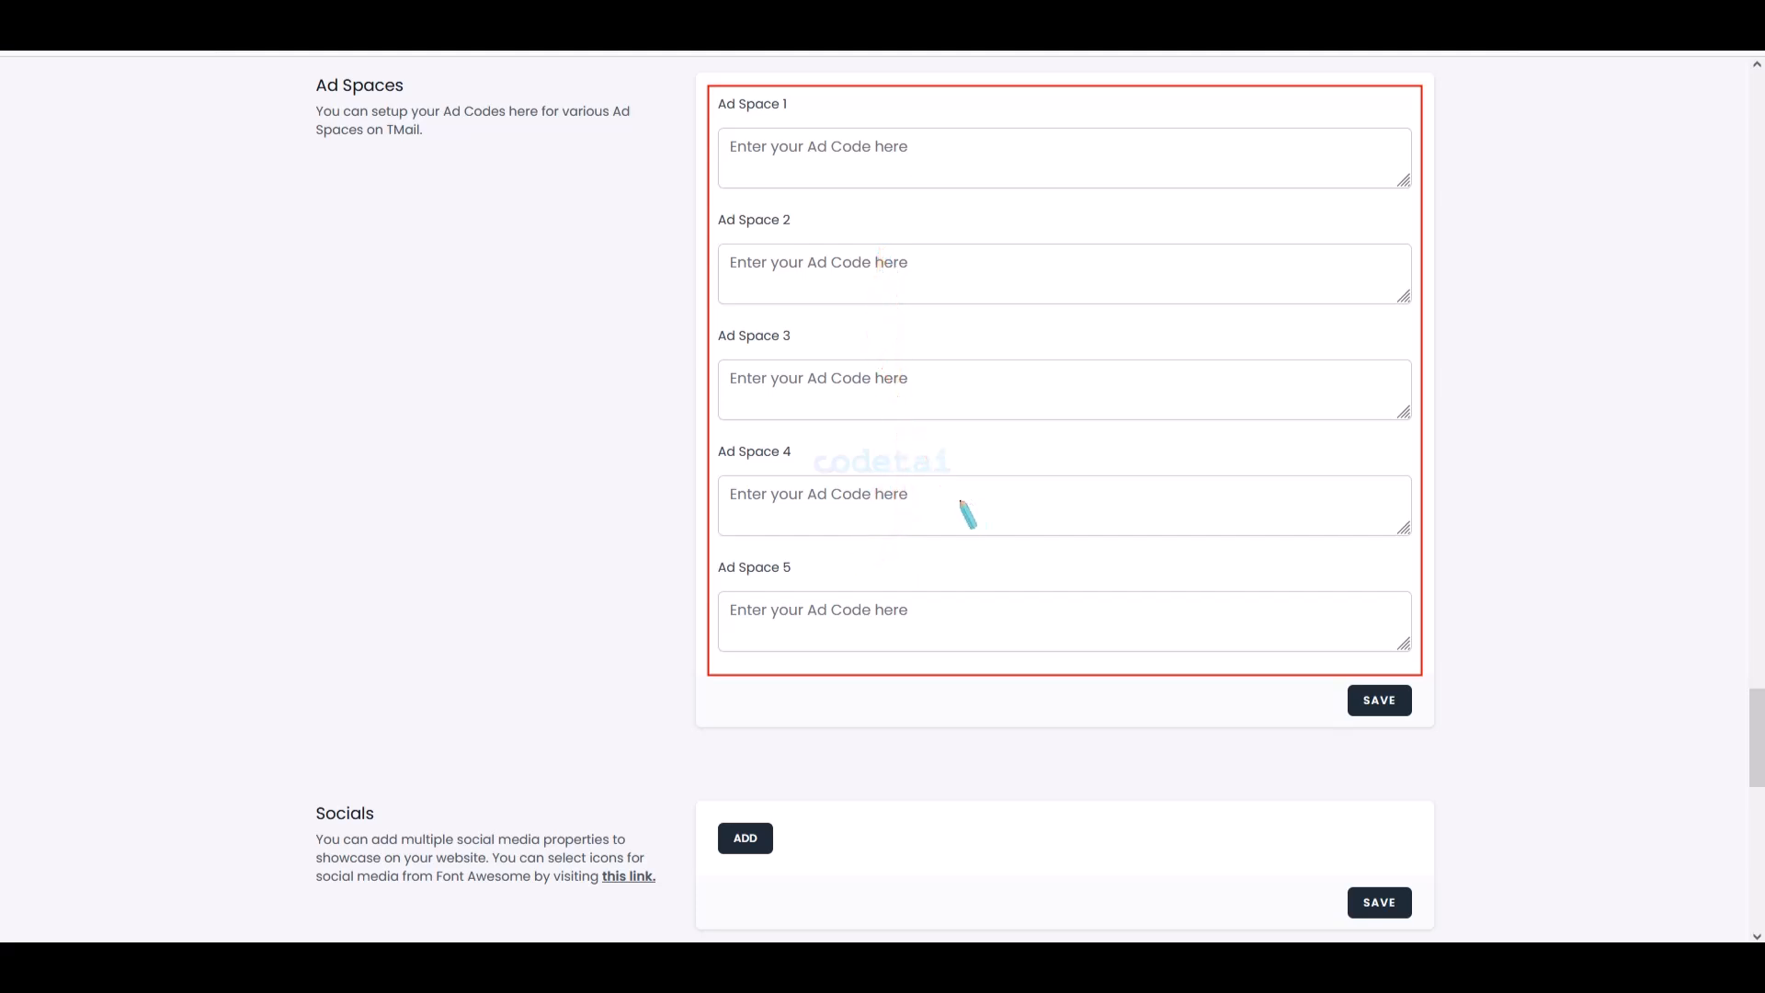
scroll(963, 547, down, 8)
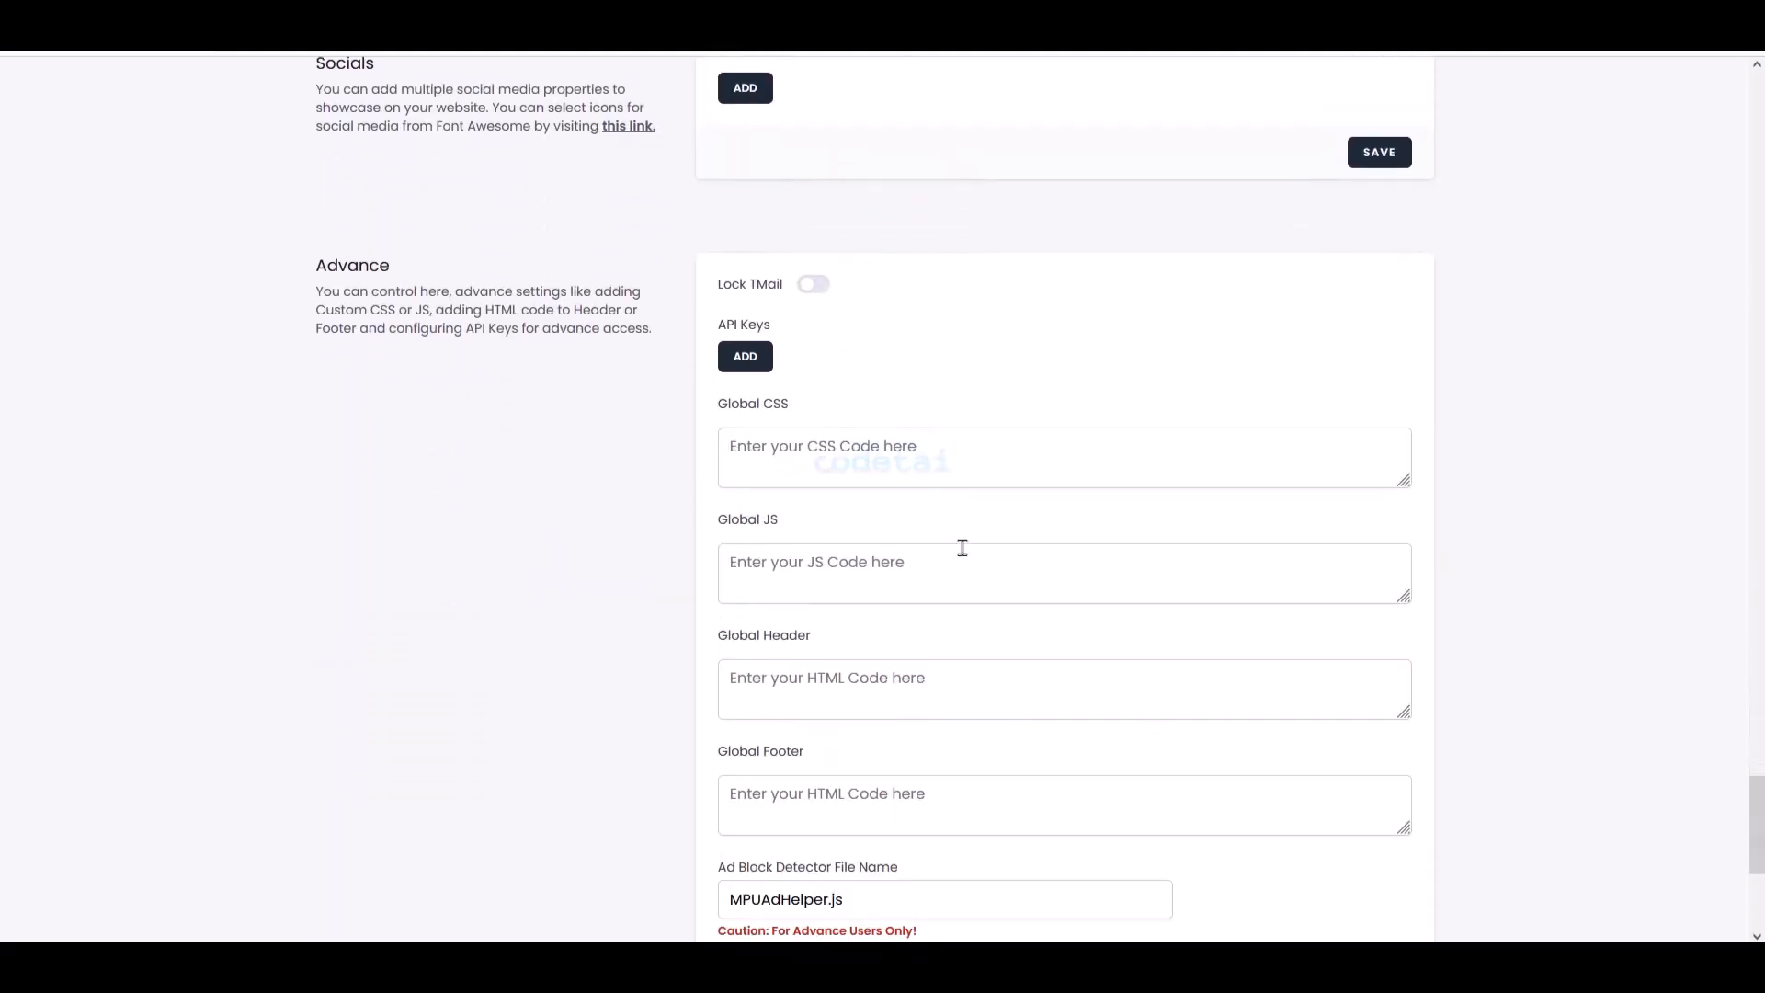
scroll(865, 514, down, 5)
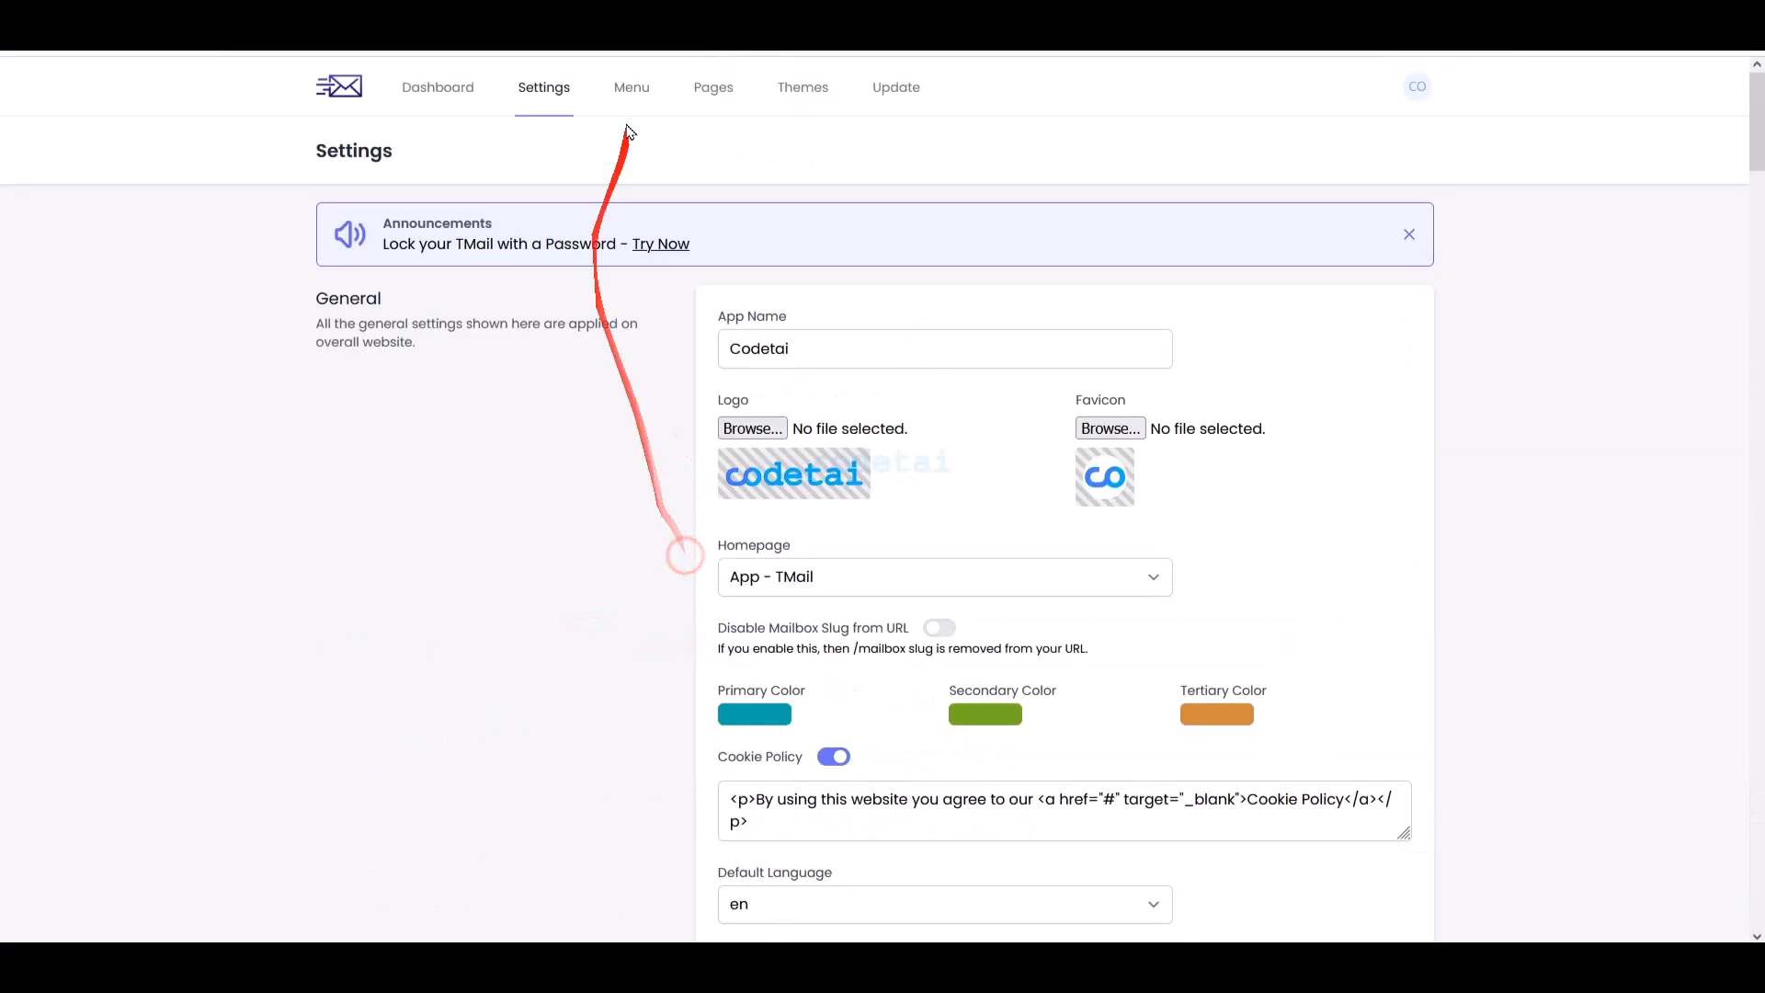
click(639, 86)
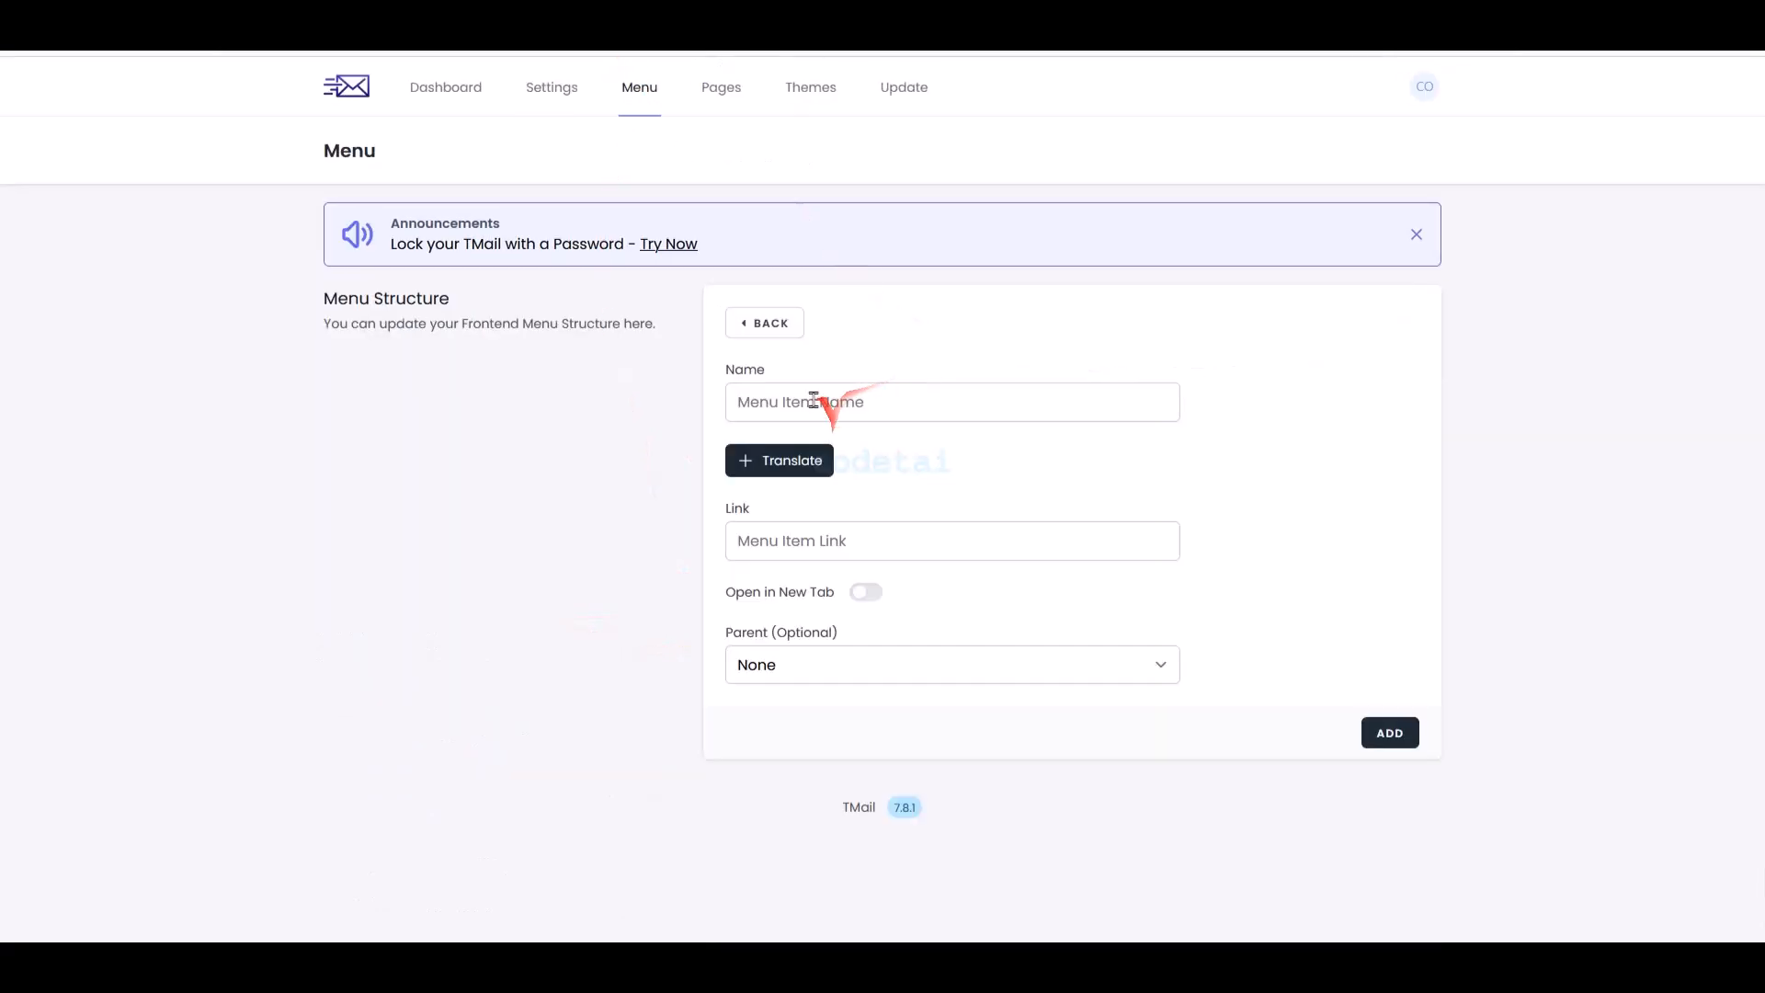
click(813, 400)
click(839, 540)
click(831, 680)
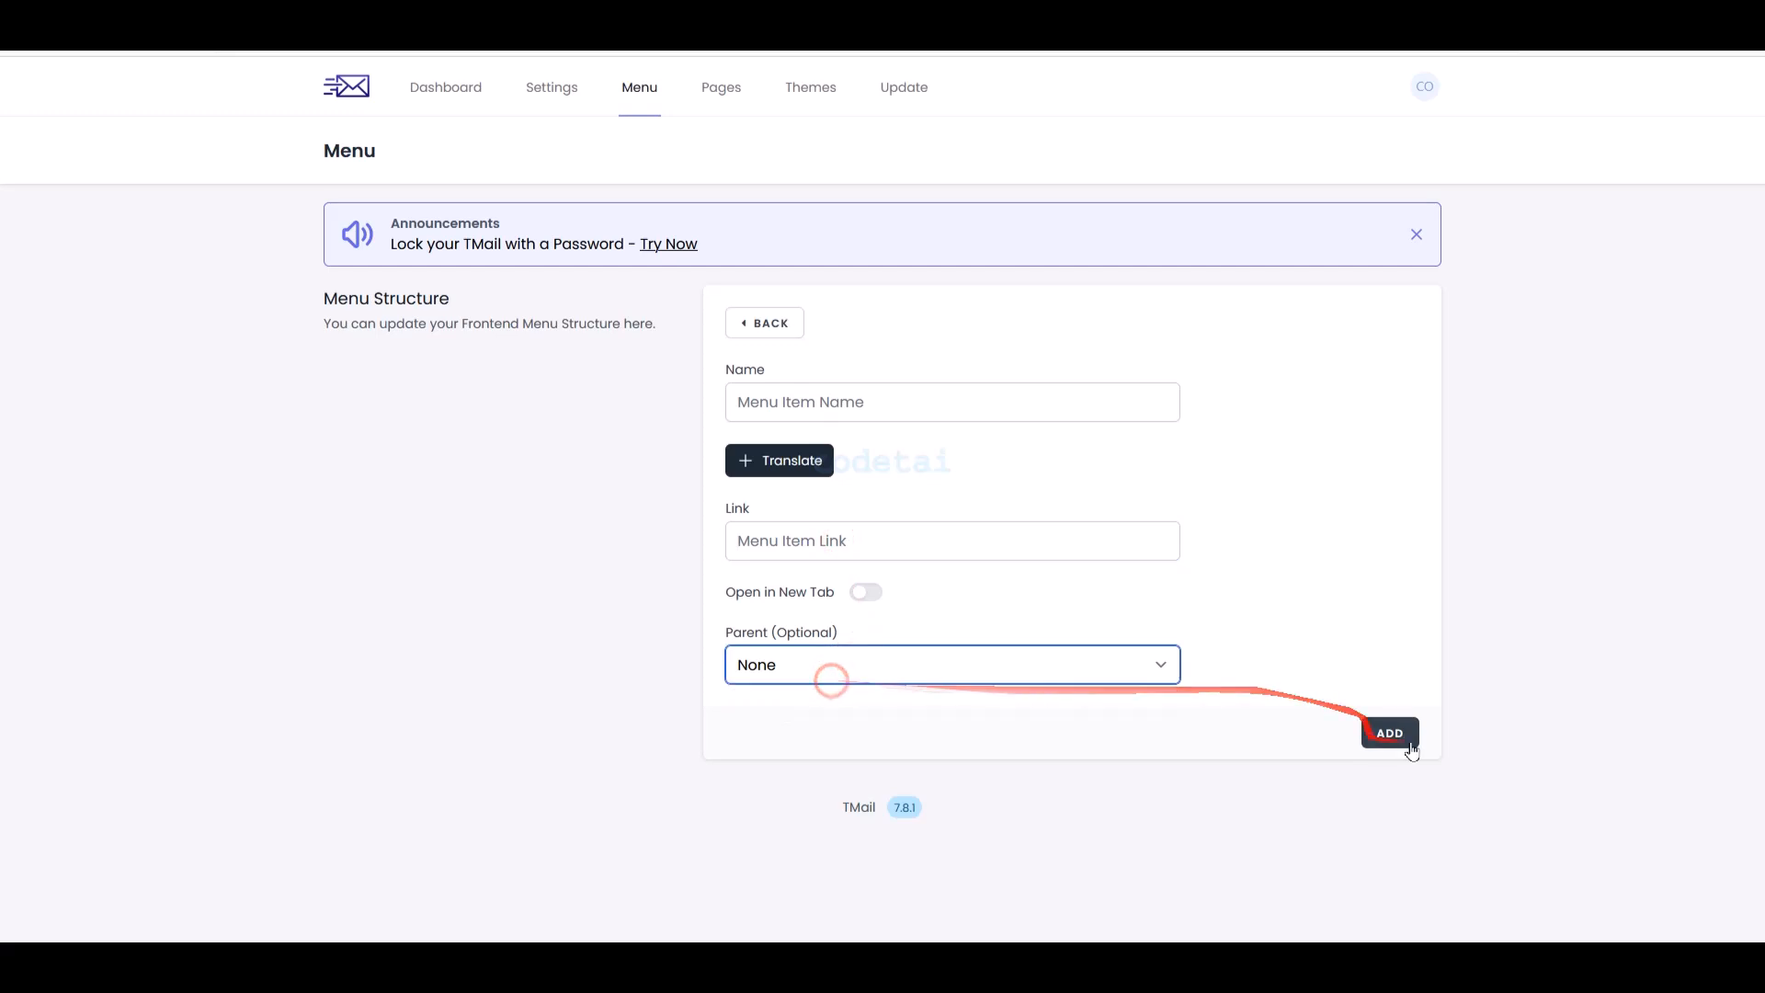
- Browse the Pages tab's new custom page form, then check the Update page showing version 7.8.1
click(722, 101)
click(1367, 355)
scroll(997, 382, down, 2)
click(816, 267)
click(821, 360)
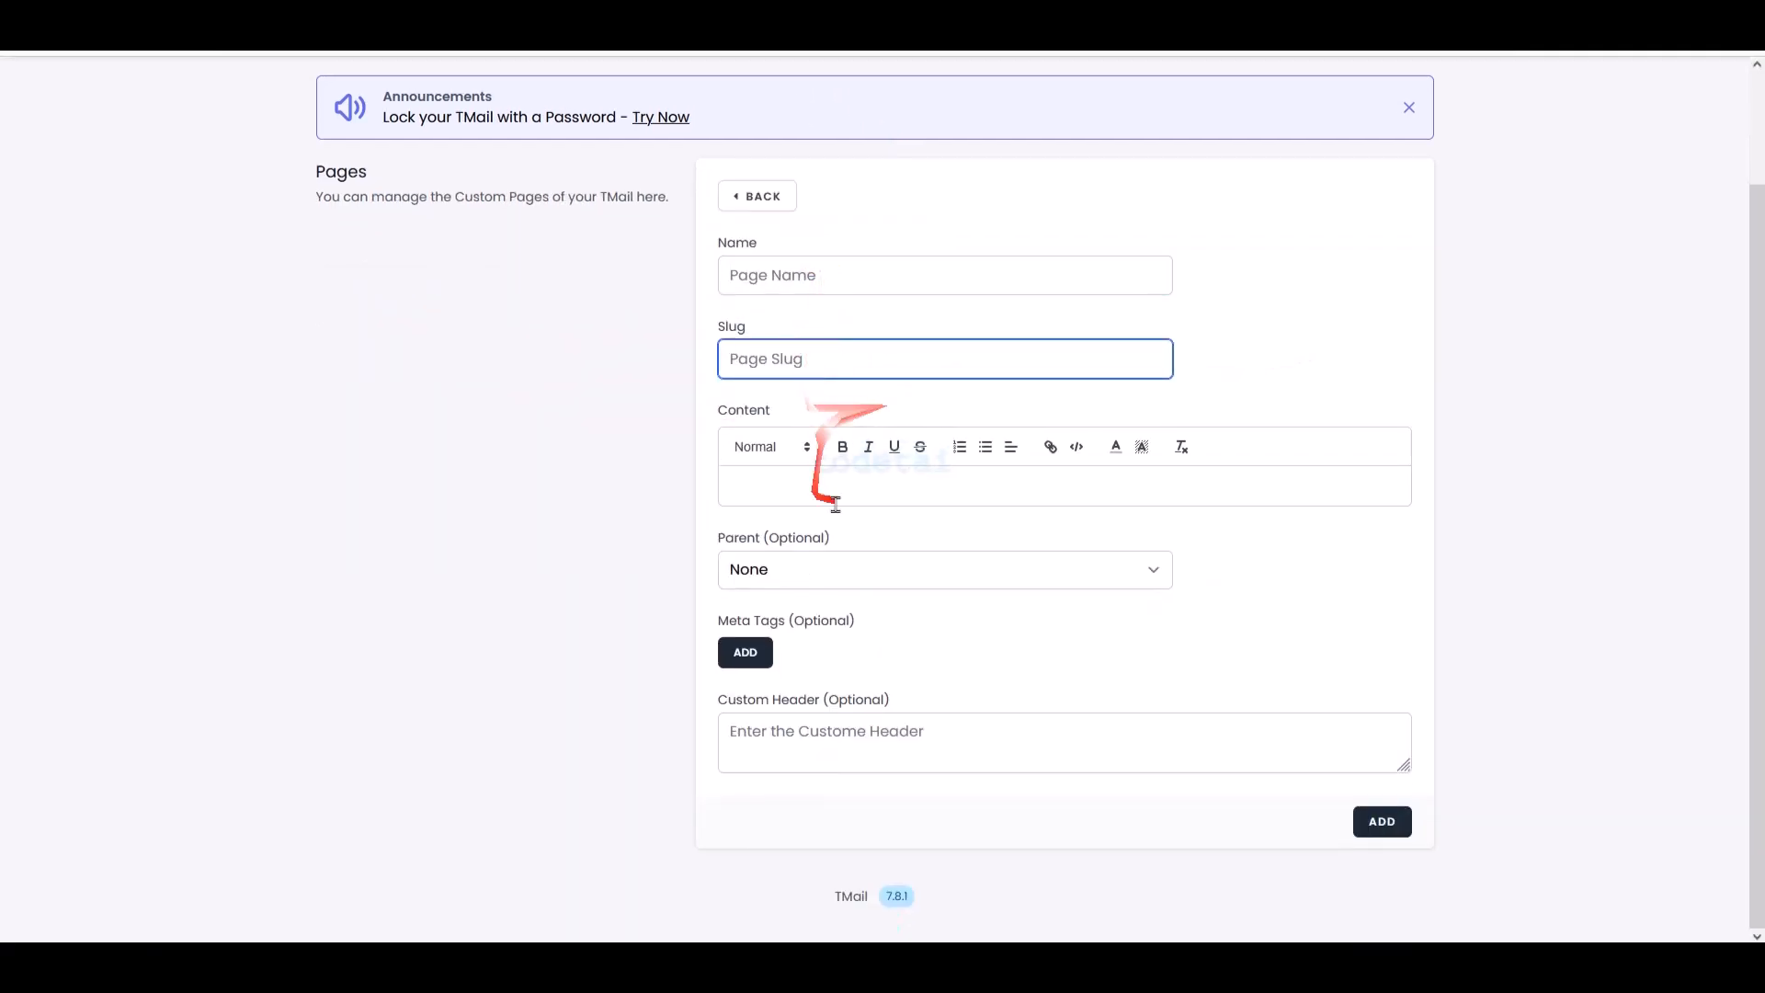
click(834, 504)
click(1393, 750)
scroll(1563, 782, up, 2)
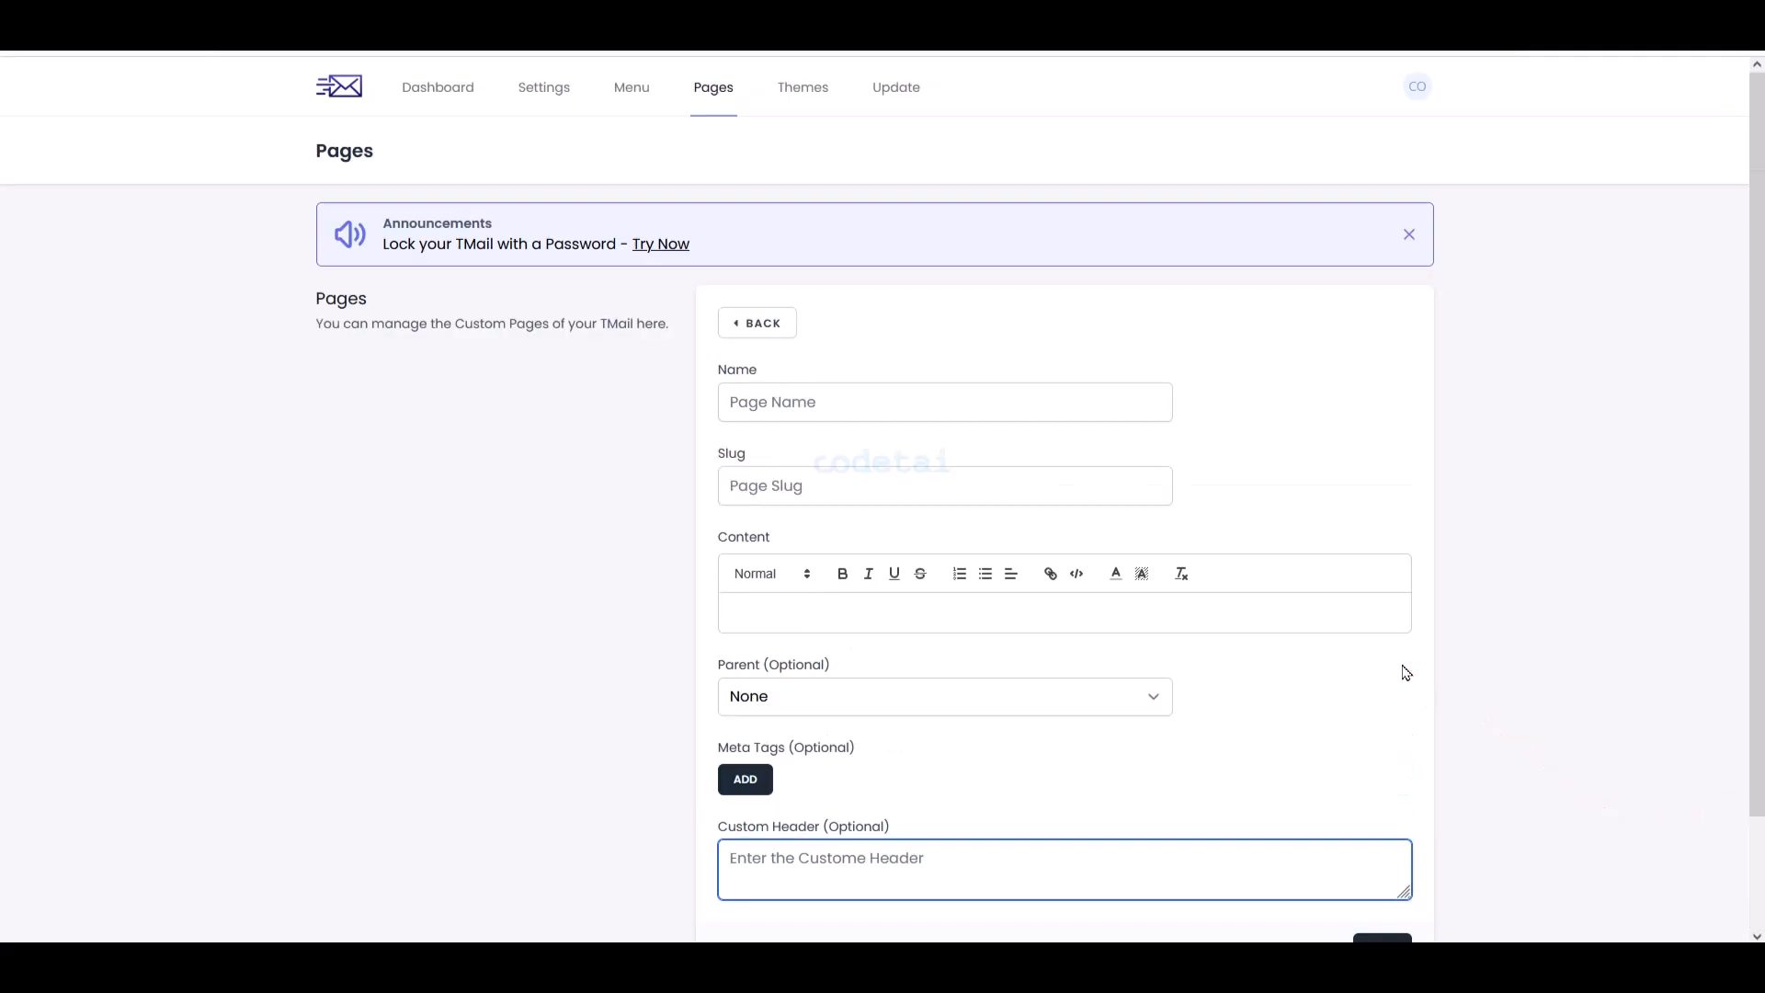
click(896, 89)
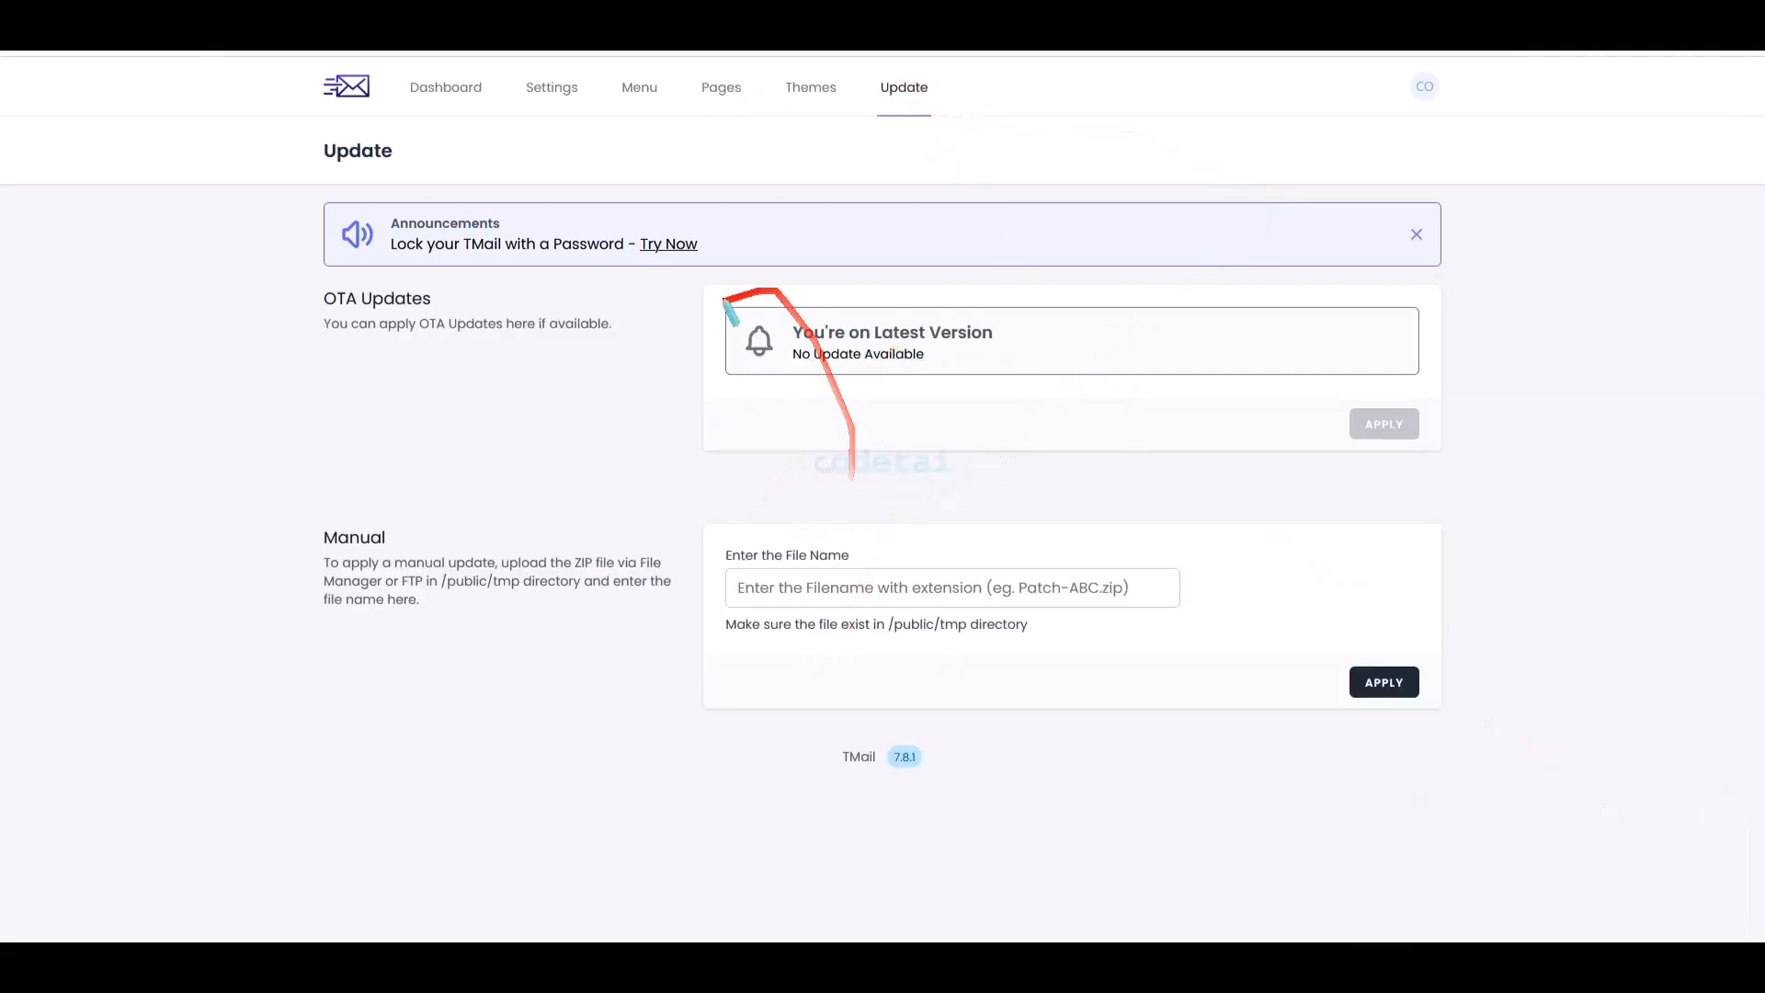
- Send the Gmail message 'test maill' with body 'hello test mail' to the TMail address
drag(717, 315, 1424, 450)
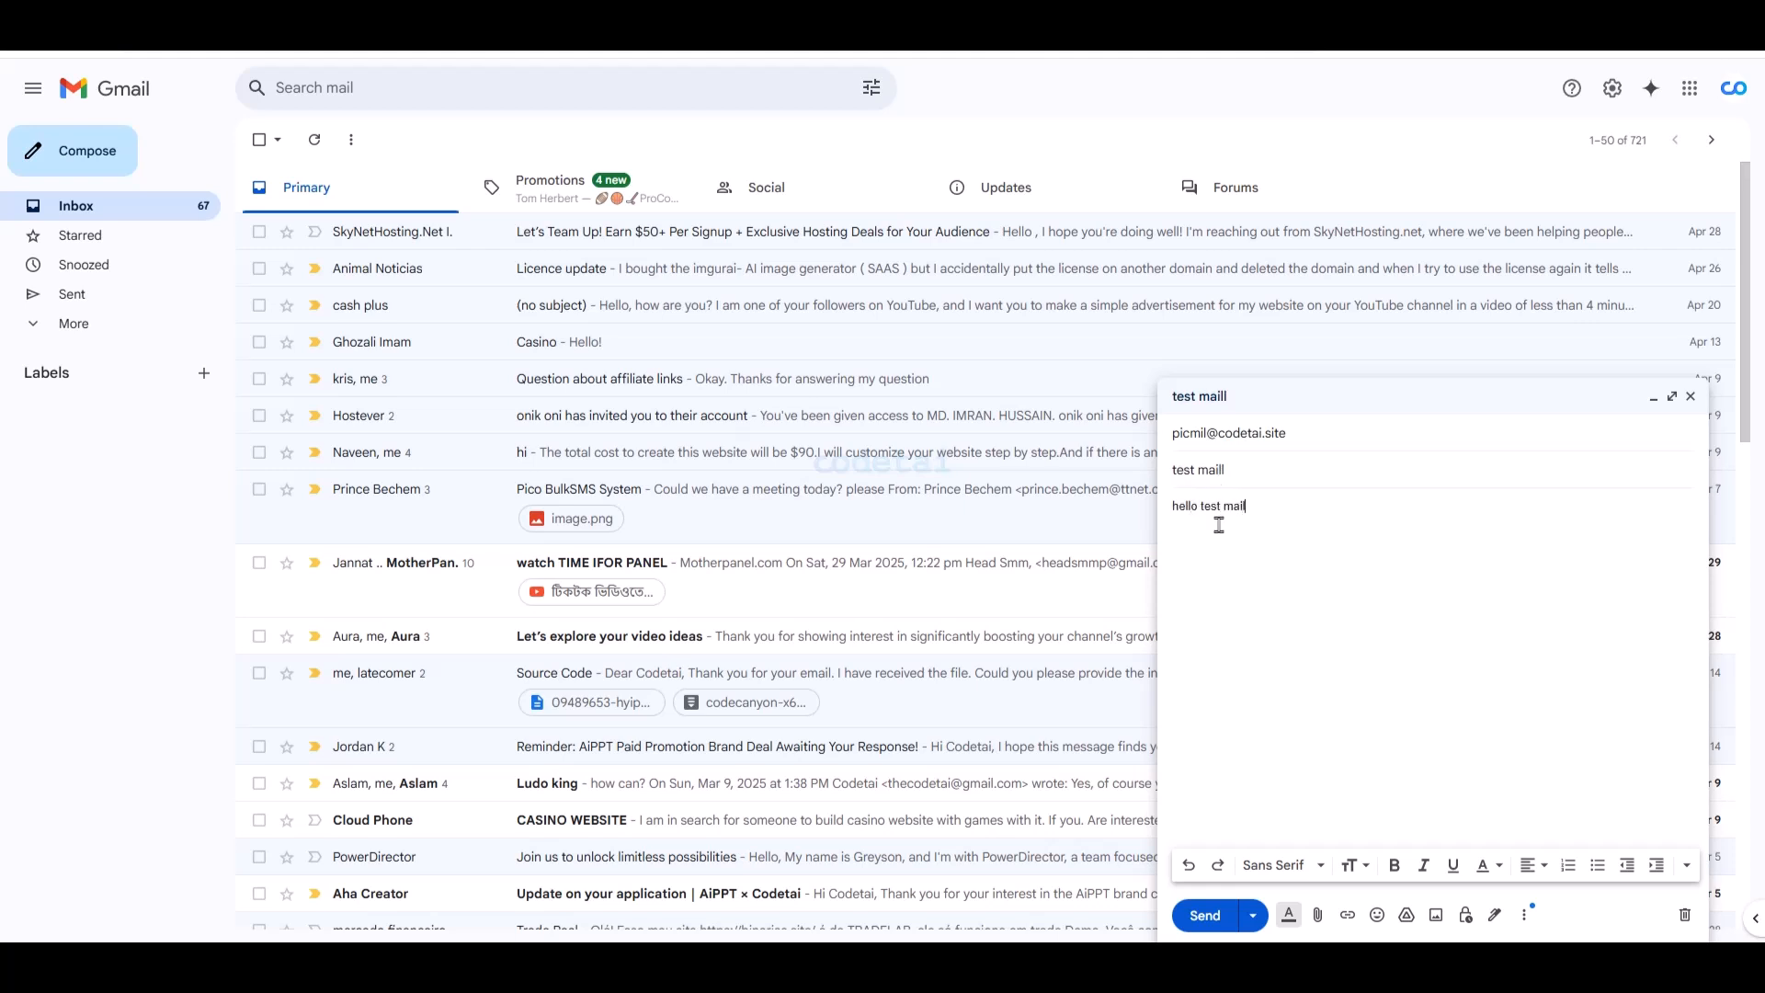
click(1205, 914)
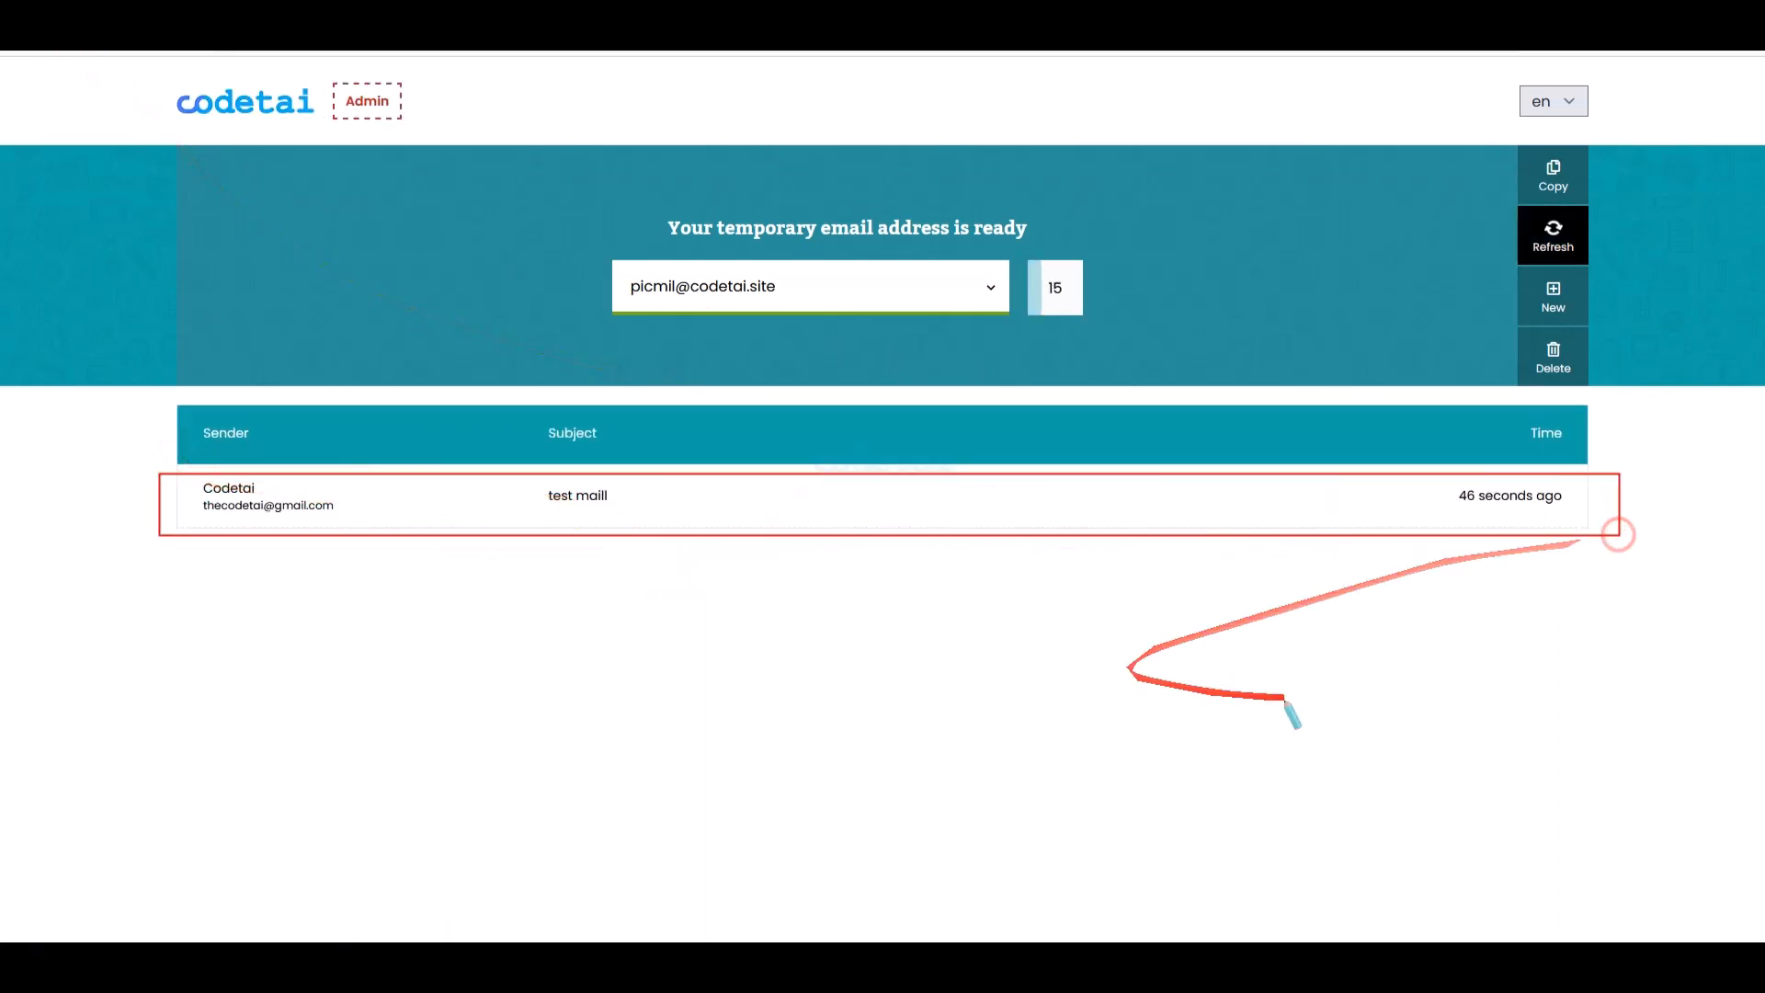
- Open the received 'test maill' message and scroll through it
click(432, 515)
scroll(460, 552, down, 2)
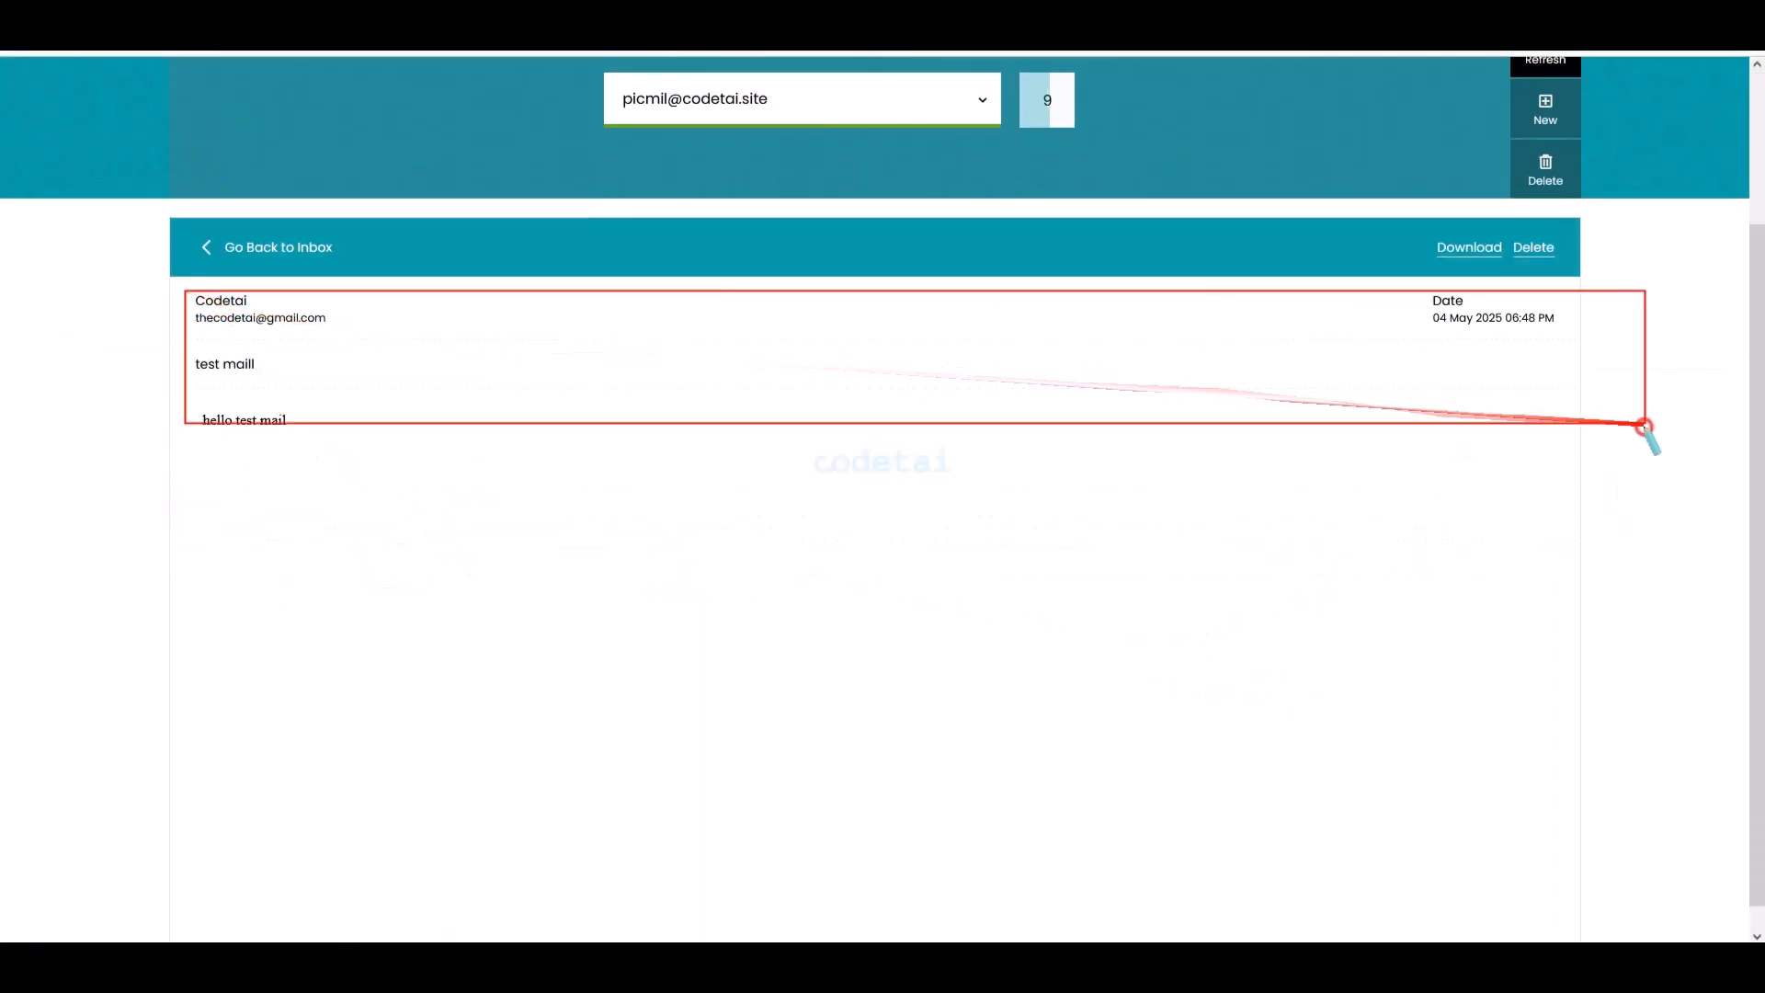
scroll(1253, 450, up, 3)
- Try creating another codetai.site temporary address, hit the daily limit of 5, and return to the inbox
click(1545, 295)
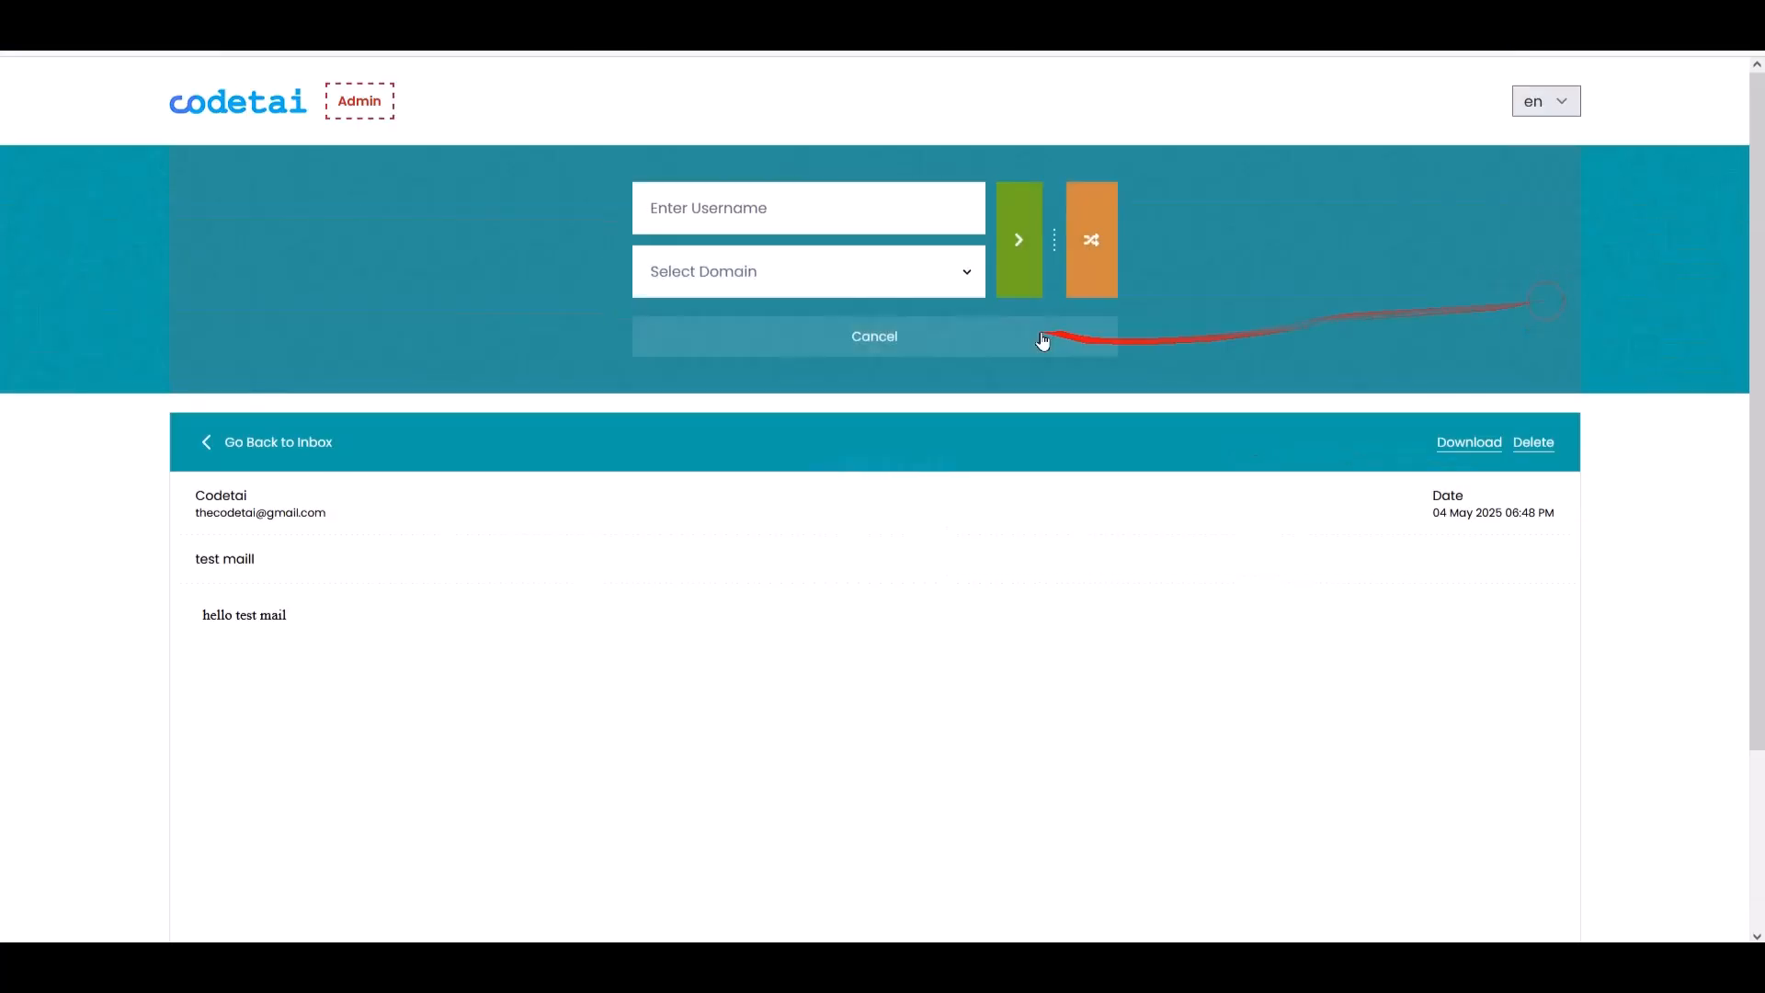
click(809, 327)
click(1094, 264)
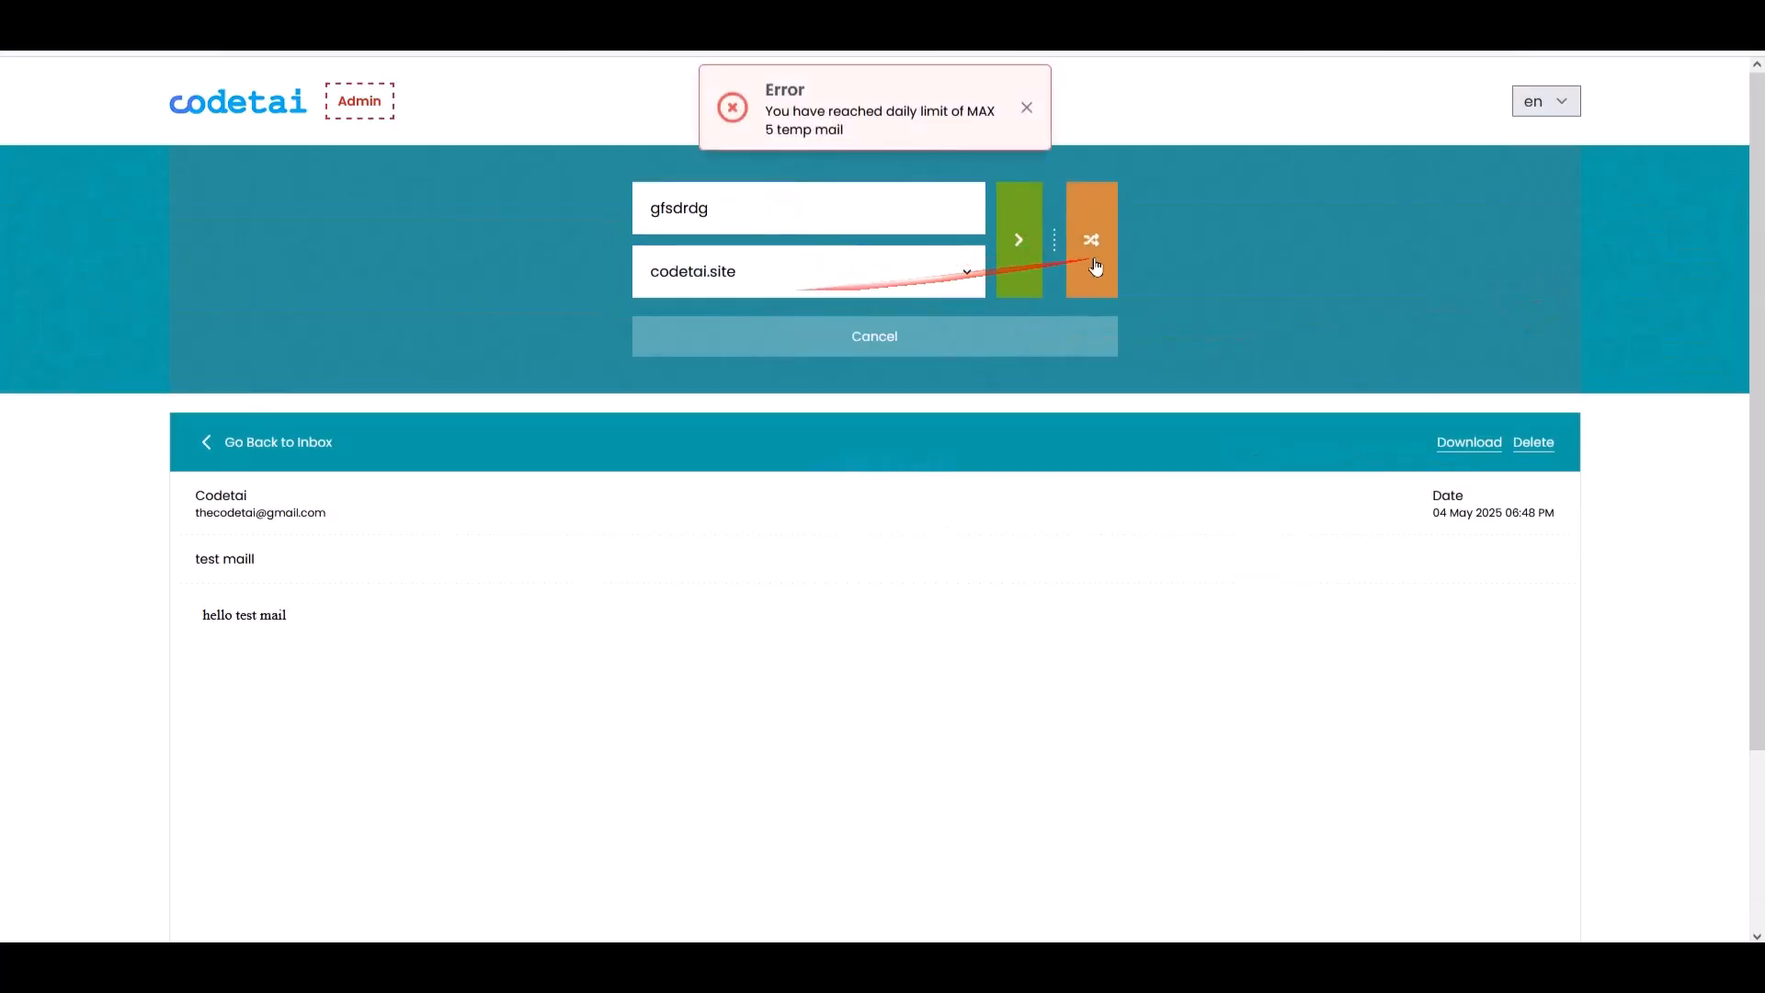
key(BackSpace)
key(BackSpace)
click(1018, 241)
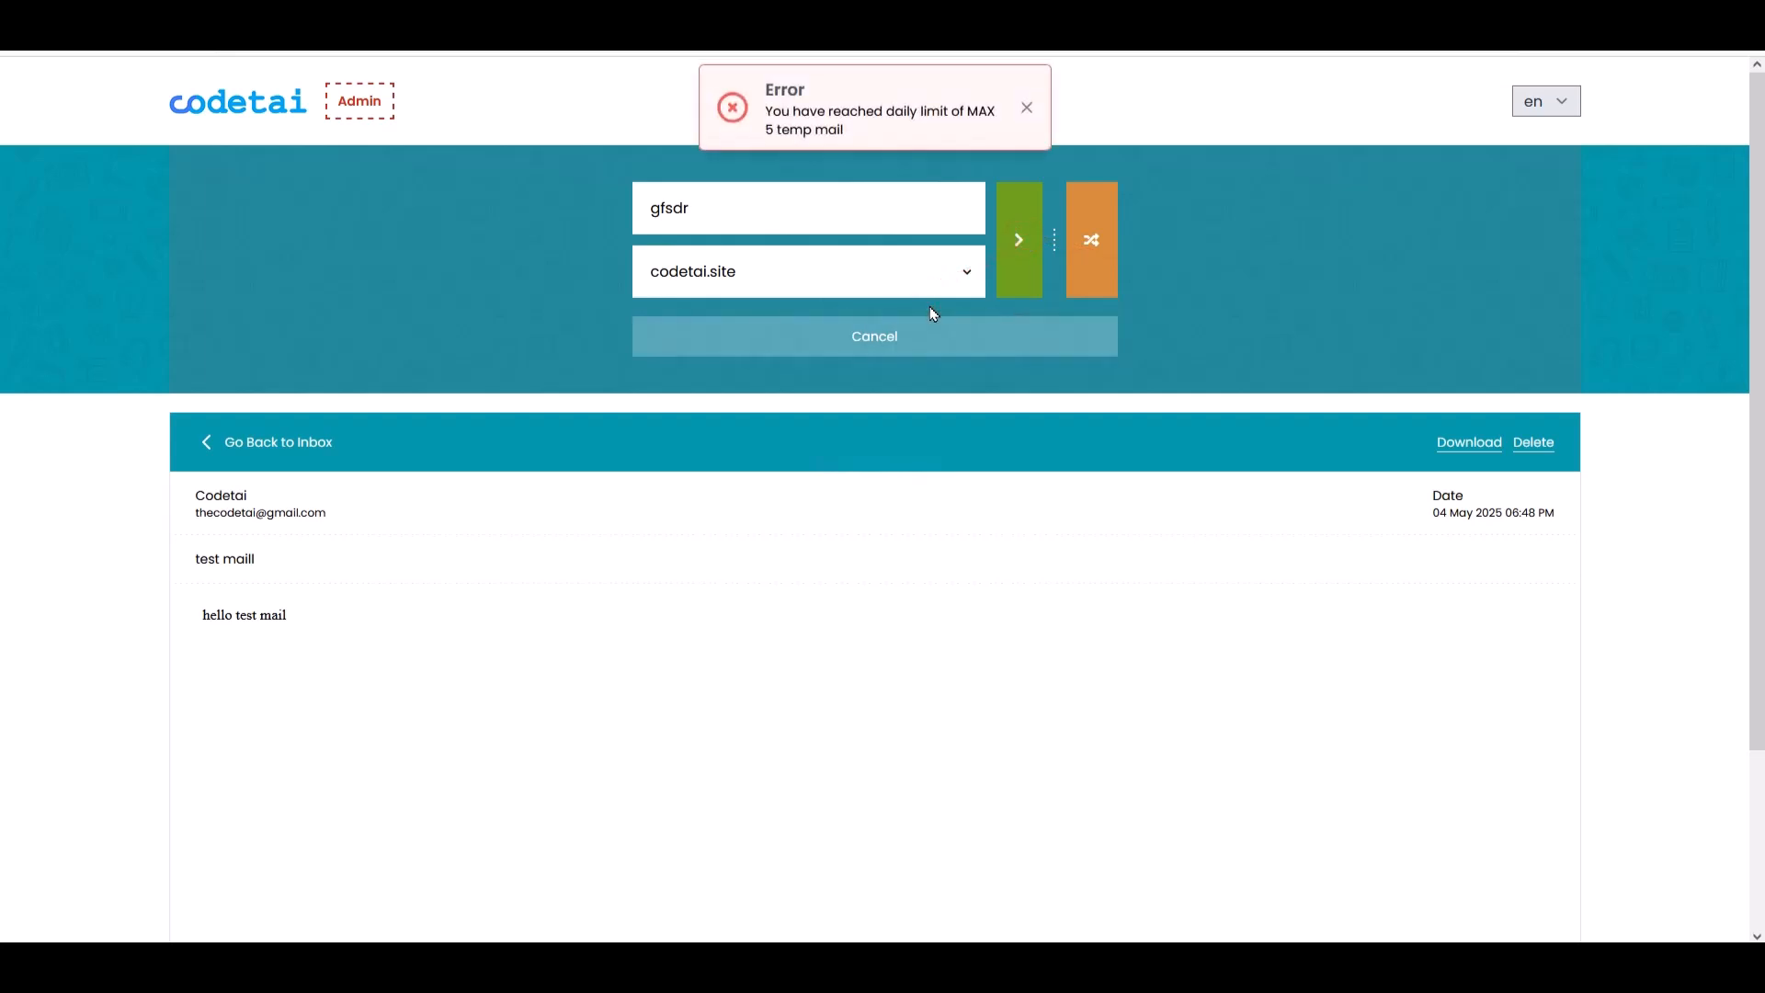
scroll(952, 497, down, 1)
scroll(952, 492, up, 1)
click(202, 111)
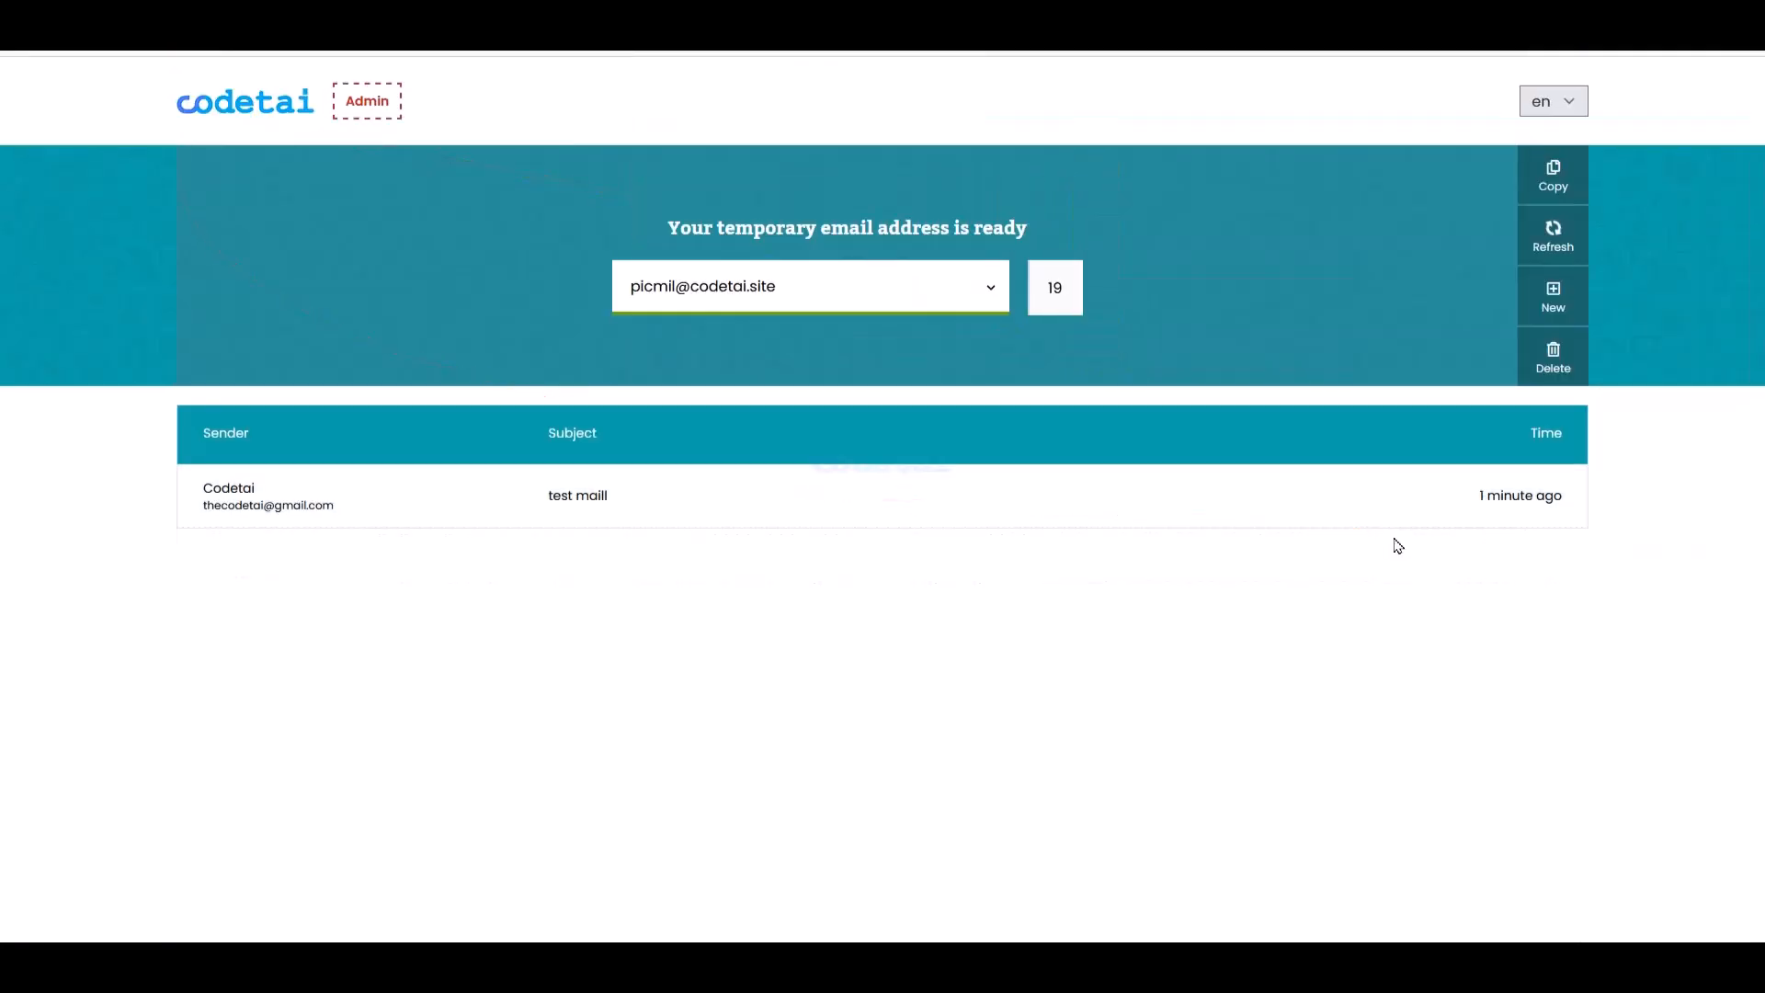